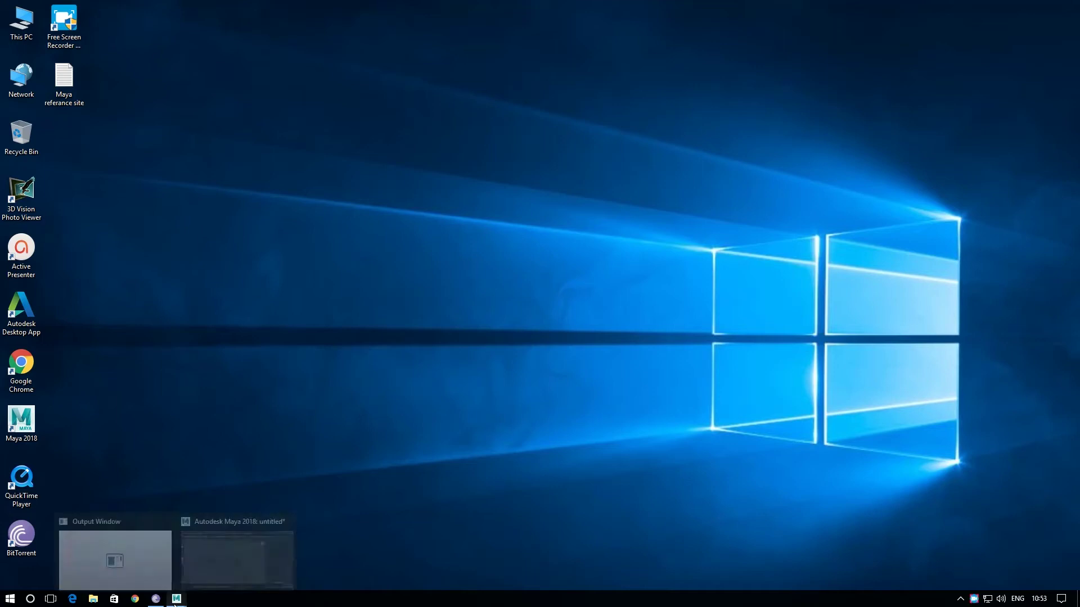
# - Bring Maya to the front and tumble the perspective view around the empty grid
pyautogui.click(208, 565)
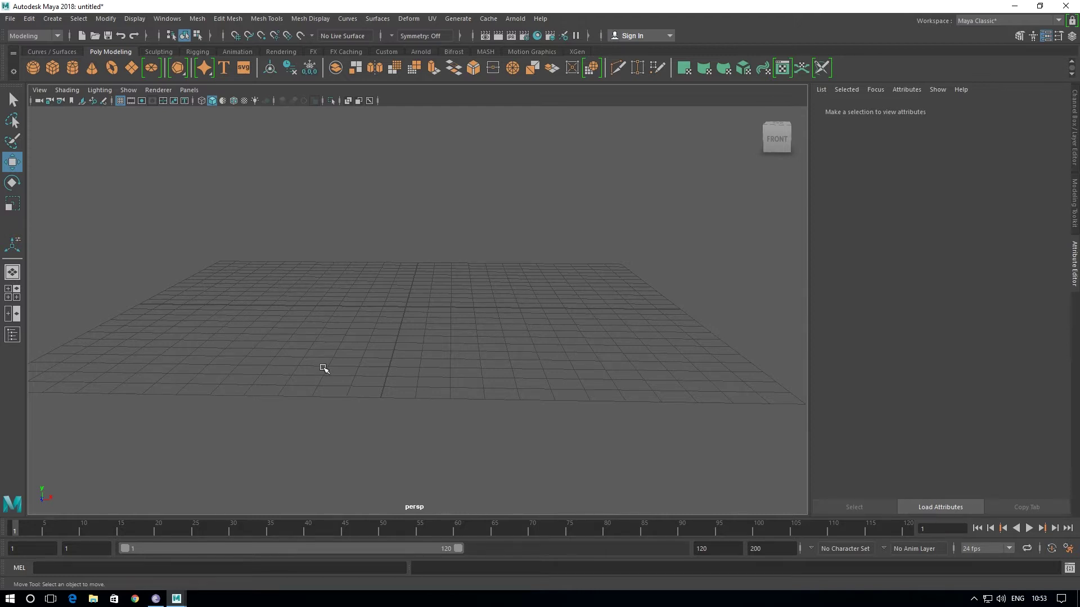
pyautogui.moveTo(345, 403)
pyautogui.keyDown('alt'); pyautogui.mouseDown()
pyautogui.moveTo(355, 436)
pyautogui.moveTo(410, 437)
pyautogui.moveTo(380, 445)
pyautogui.mouseUp(); pyautogui.keyUp('alt')
pyautogui.keyDown('alt'); pyautogui.moveTo(378, 440); pyautogui.dragTo(388, 434, button='middle'); pyautogui.keyUp('alt')
pyautogui.keyDown('alt'); pyautogui.moveTo(388, 434); pyautogui.dragTo(381, 434); pyautogui.keyUp('alt')
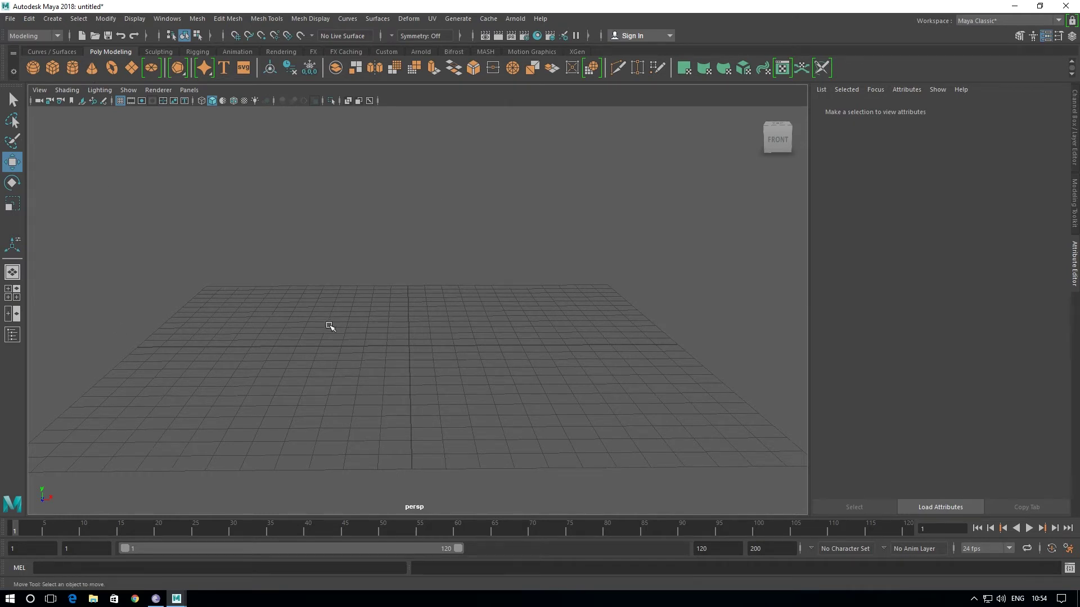
# - Start a new project in the Project Window and name it Home
pyautogui.click(13, 22)
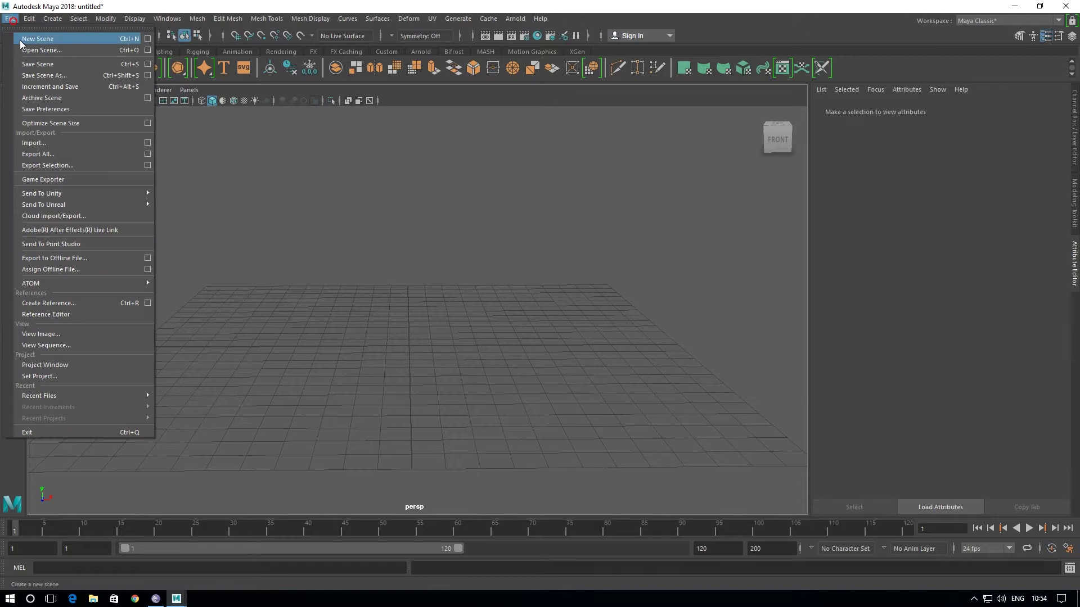
pyautogui.click(390, 355)
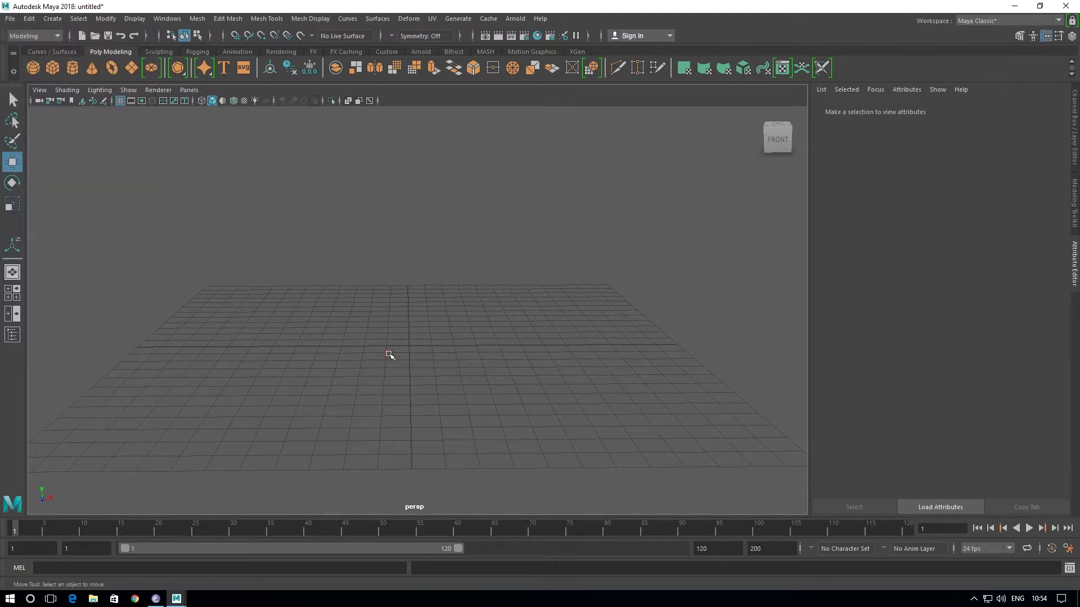
pyautogui.click(10, 20)
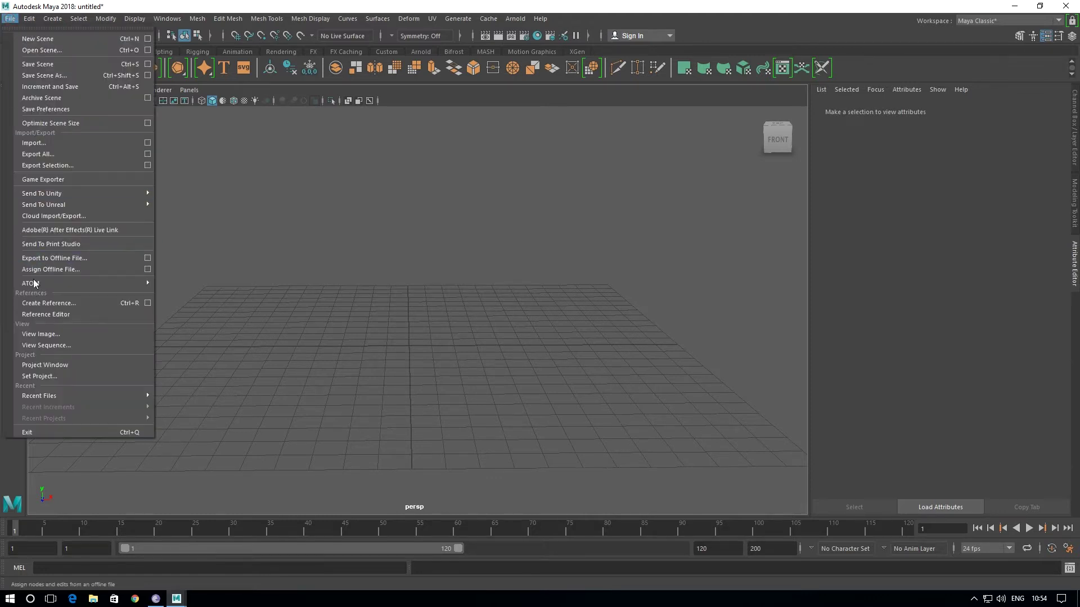
pyautogui.click(41, 367)
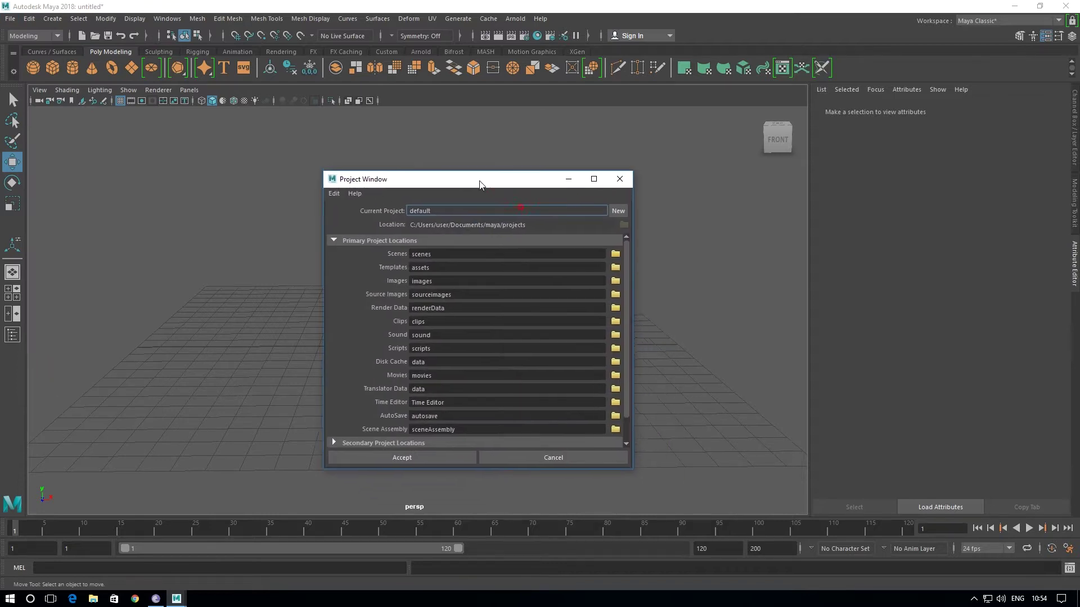
pyautogui.moveTo(520, 211); pyautogui.dragTo(475, 180)
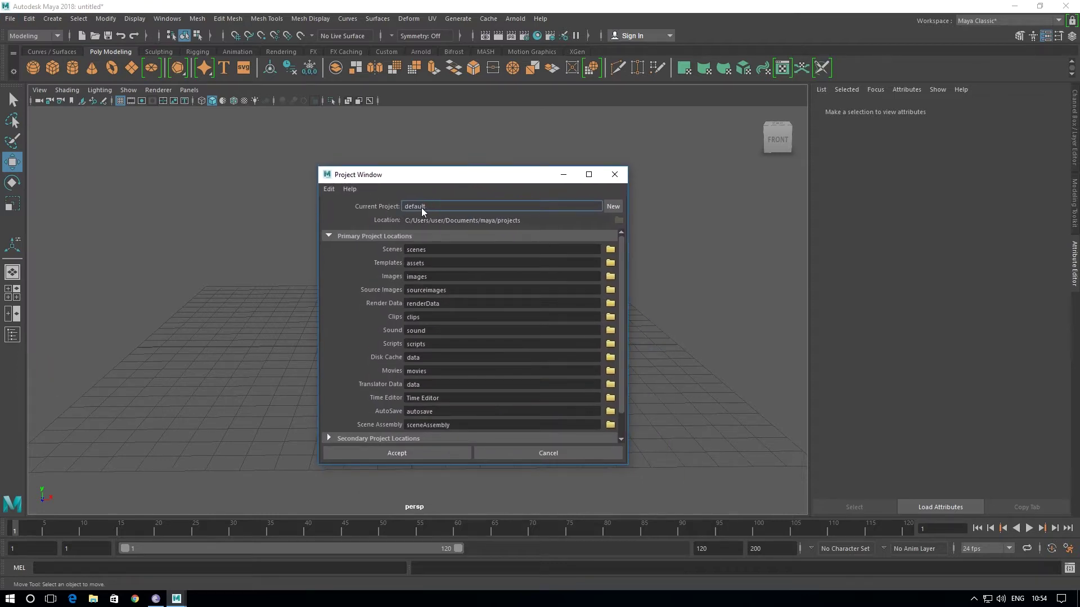
pyautogui.click(613, 207)
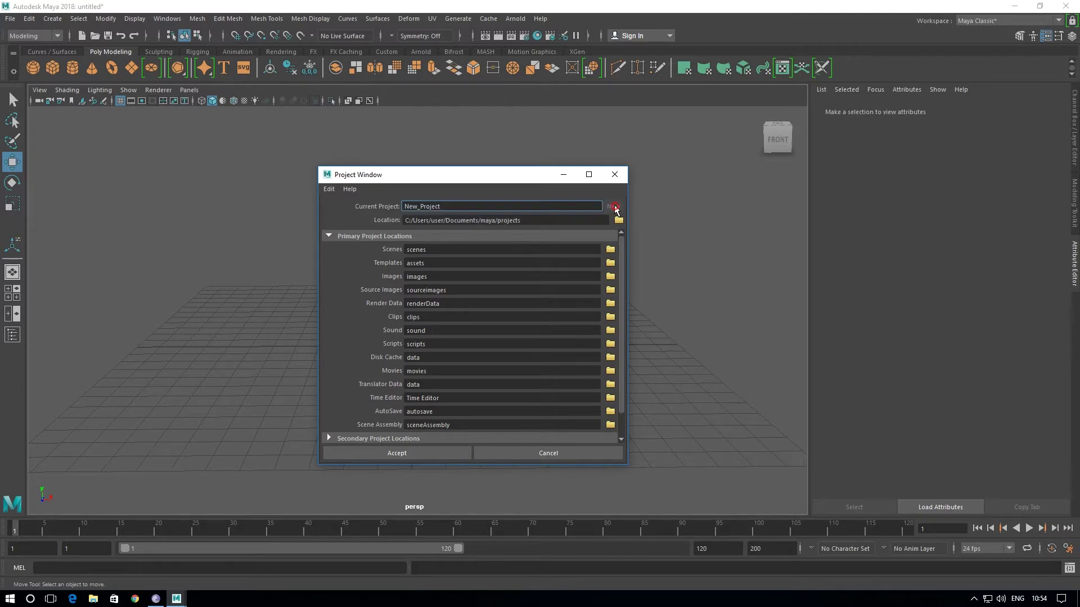
pyautogui.doubleClick(453, 207)
pyautogui.write('Home')
# - Set the Home project's location to D:/Maya files/2 Maya Class
pyautogui.click(618, 221)
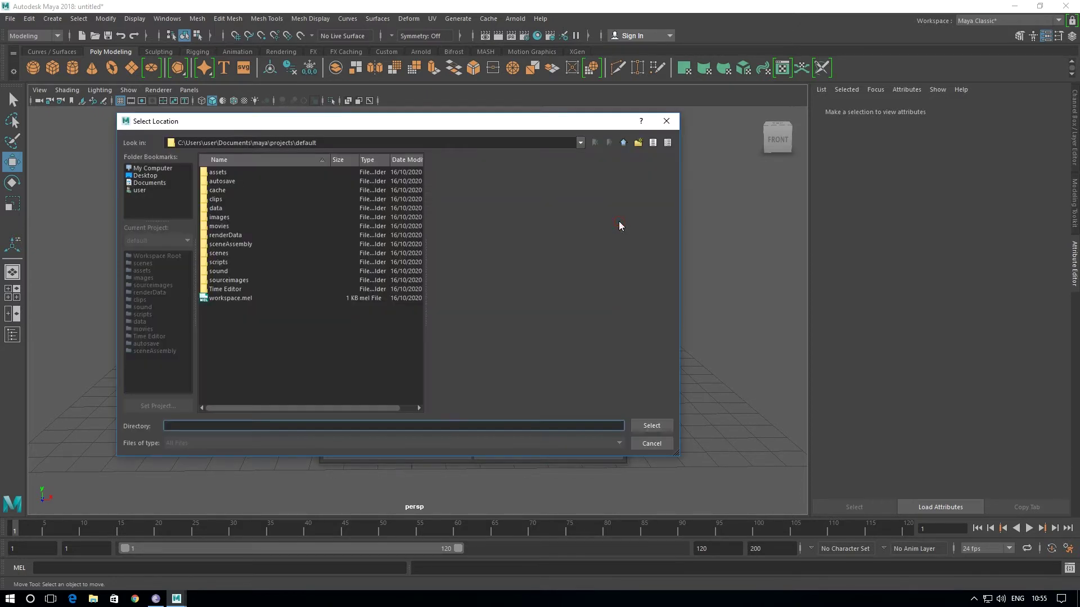
pyautogui.click(157, 169)
pyautogui.doubleClick(226, 182)
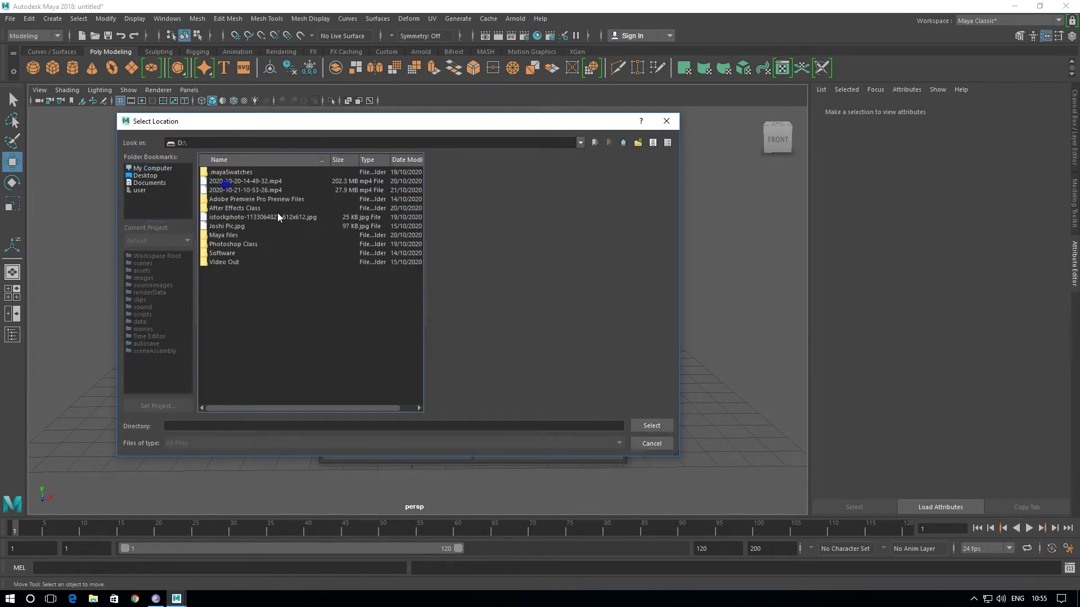
pyautogui.doubleClick(223, 236)
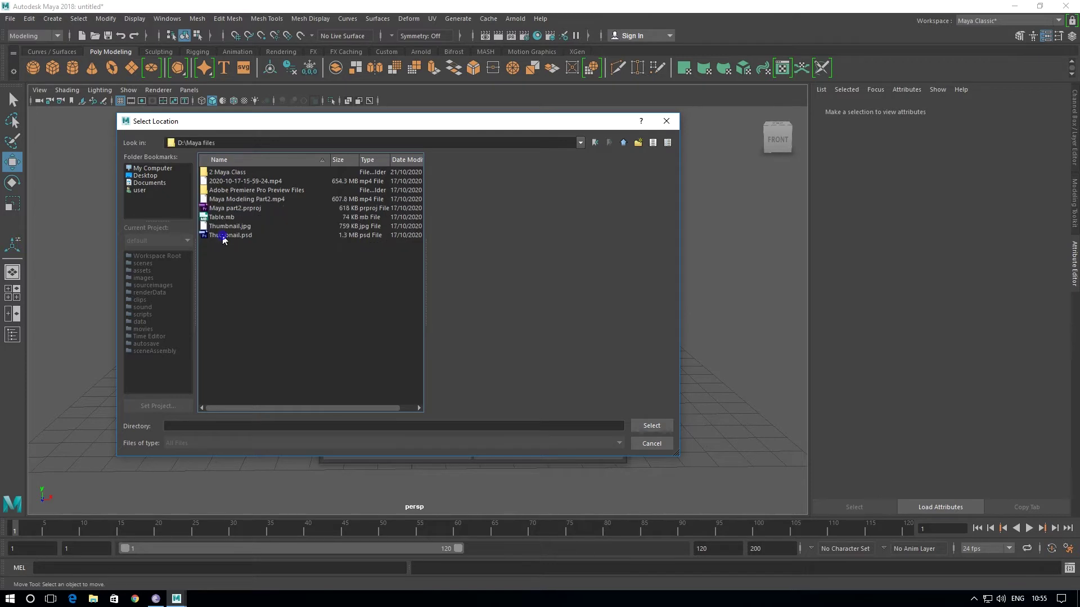
pyautogui.doubleClick(223, 172)
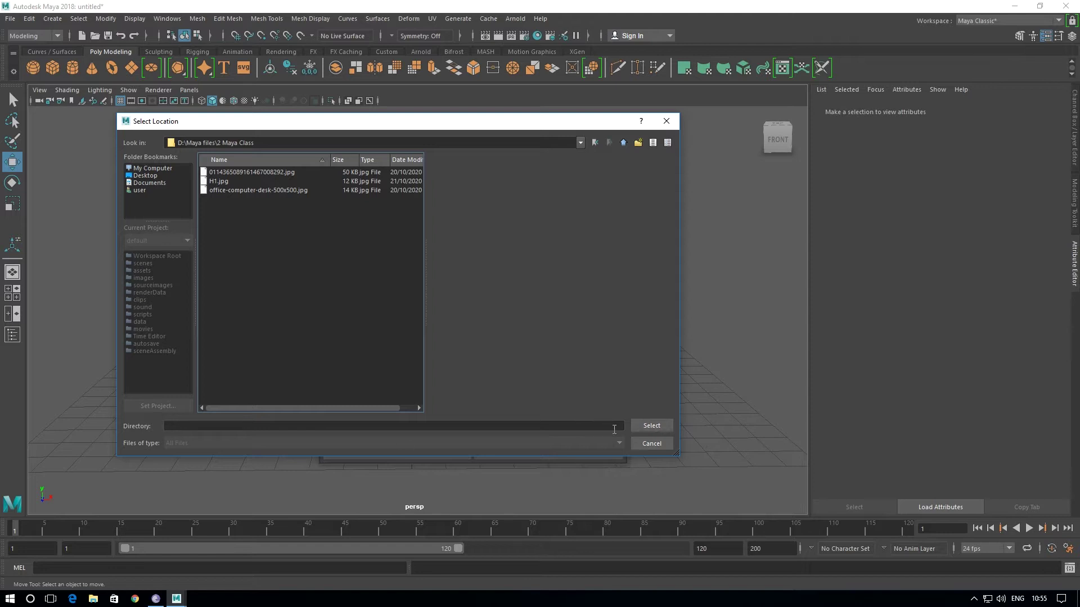
pyautogui.click(644, 428)
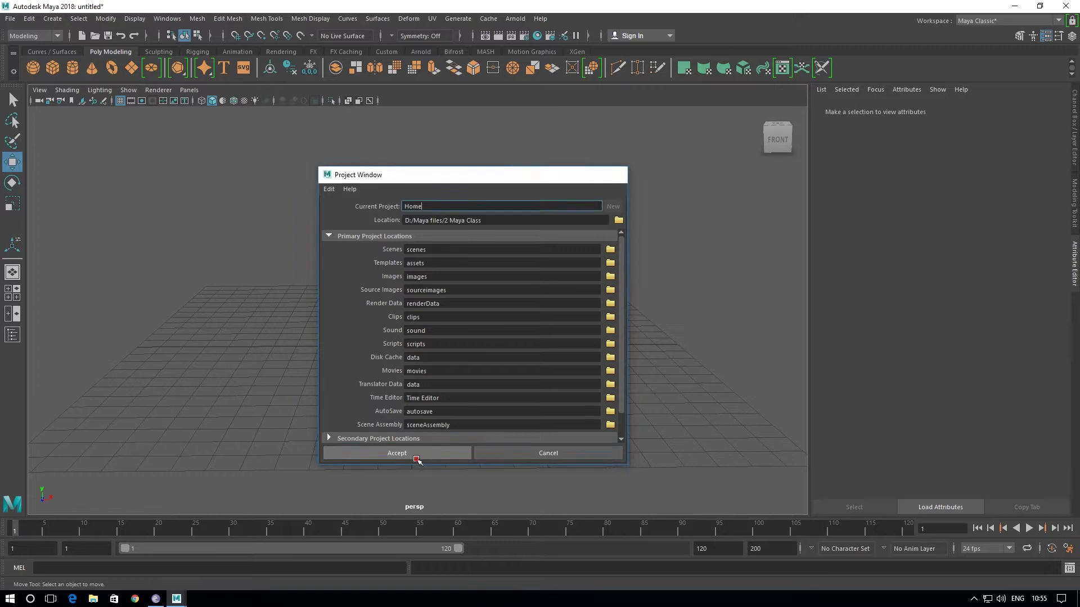
# - Accept the Home project, then save the empty scene as Home.mb
pyautogui.click(416, 457)
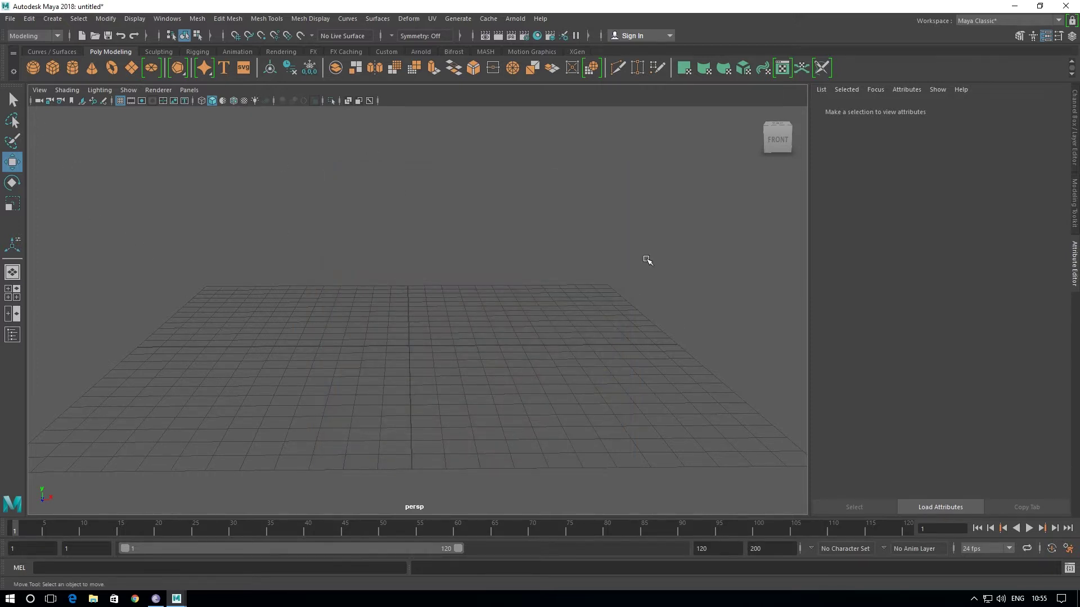
pyautogui.click(13, 21)
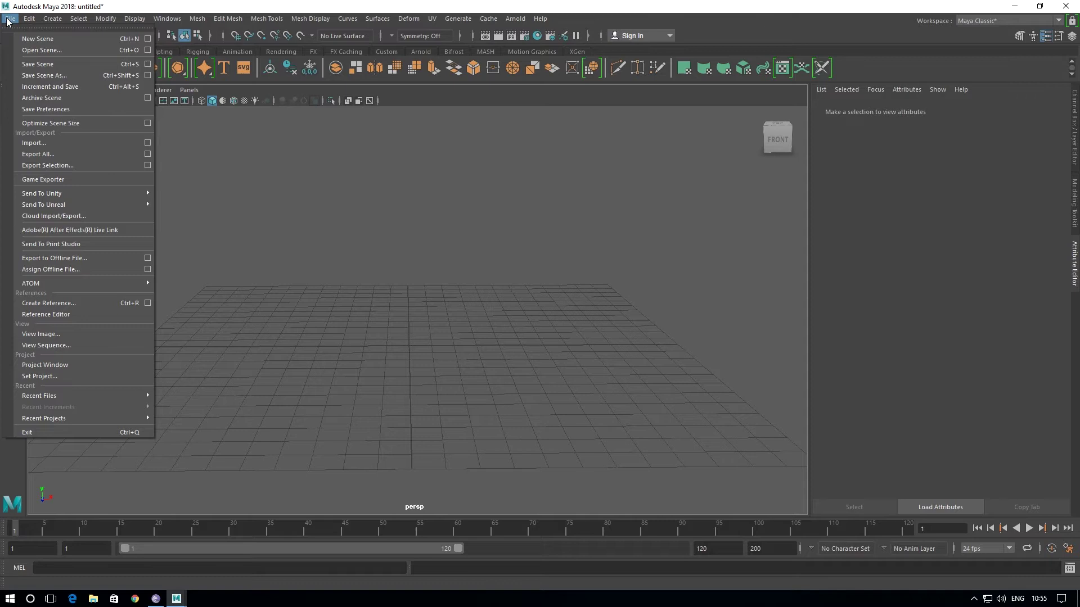
pyautogui.click(39, 75)
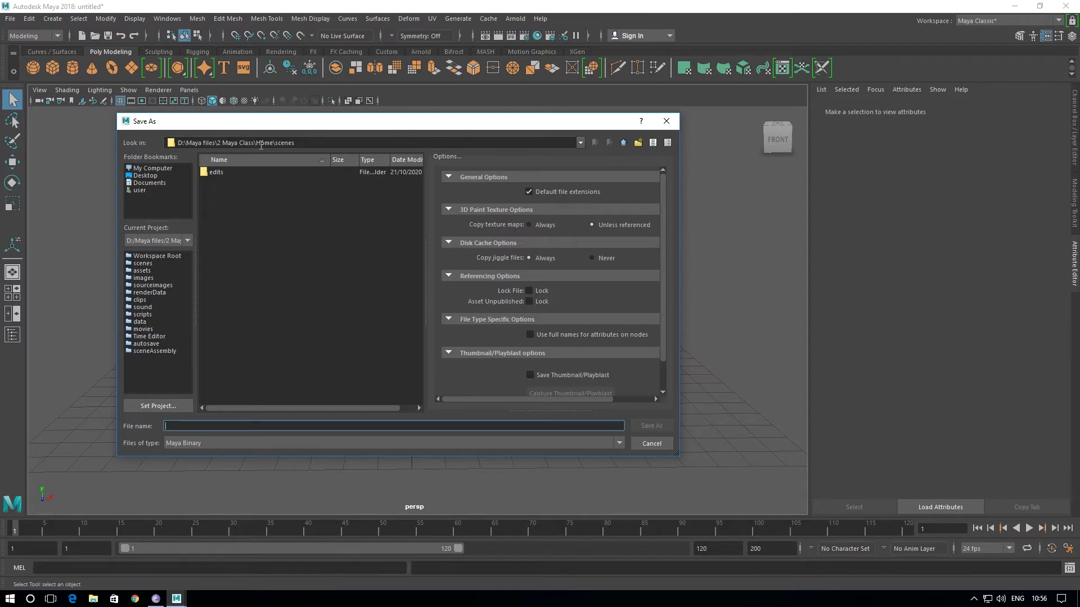
pyautogui.click(175, 426)
pyautogui.write('H')
pyautogui.write('om')
pyautogui.click(645, 431)
pyautogui.press('w')
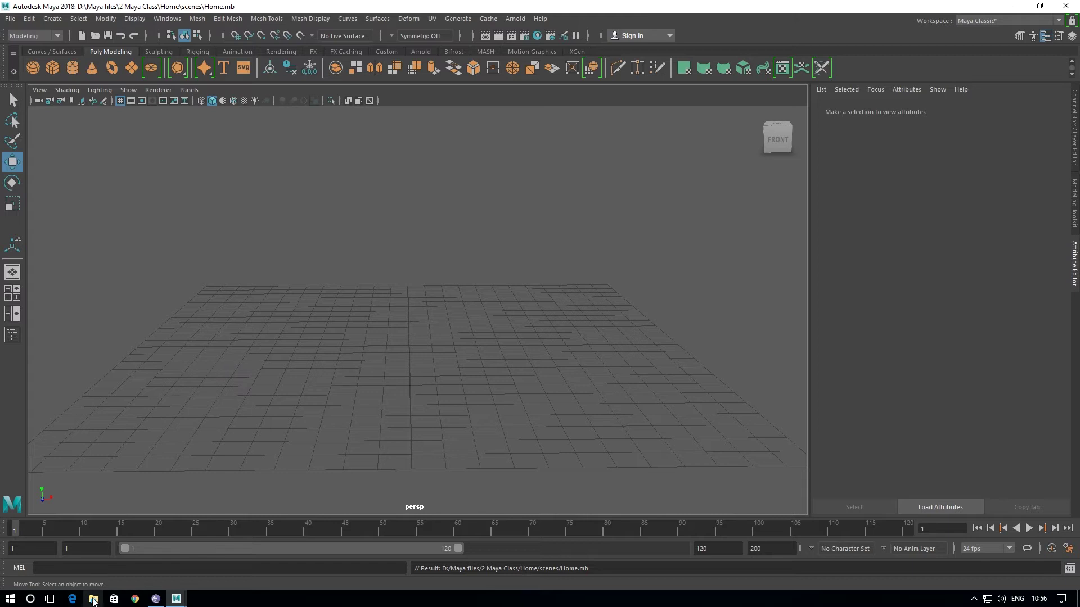
# - Close Maya and refresh the desktop
pyautogui.hotkey('alt', 'F4')
pyautogui.rightClick(182, 197)
pyautogui.click(200, 229)
# - Browse from This PC to D:\Maya files\2 Maya Class\Home in File Explorer
pyautogui.doubleClick(14, 25)
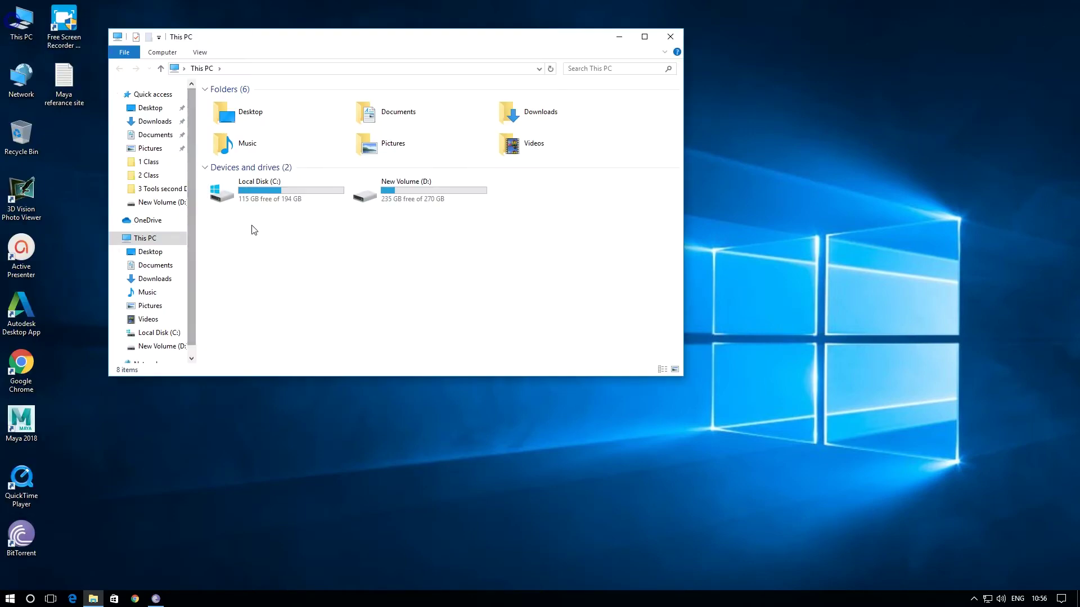
pyautogui.click(366, 199)
pyautogui.doubleClick(366, 199)
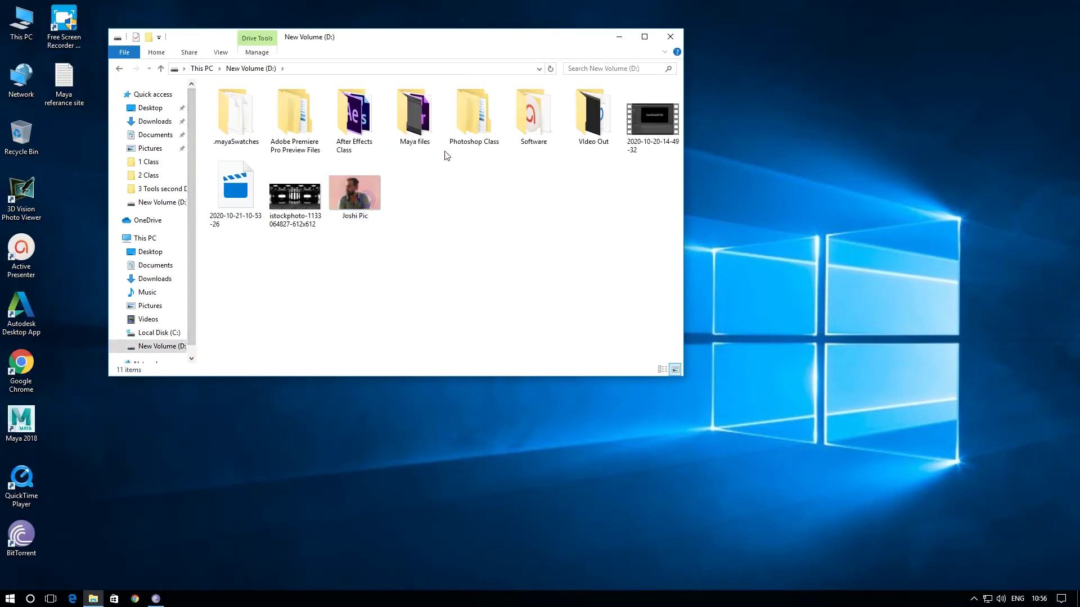
pyautogui.doubleClick(431, 140)
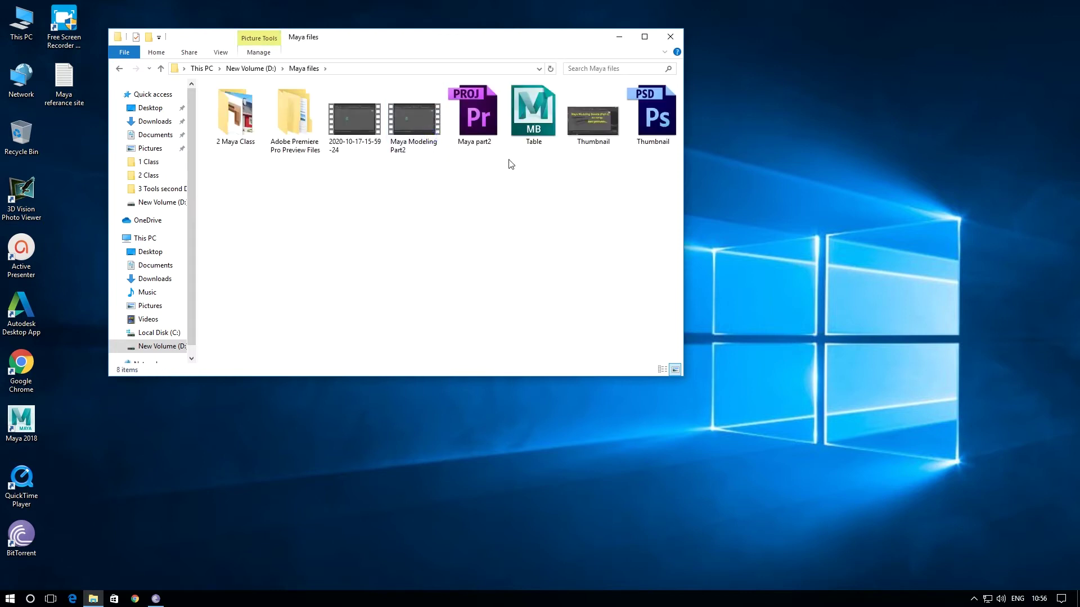
pyautogui.doubleClick(230, 132)
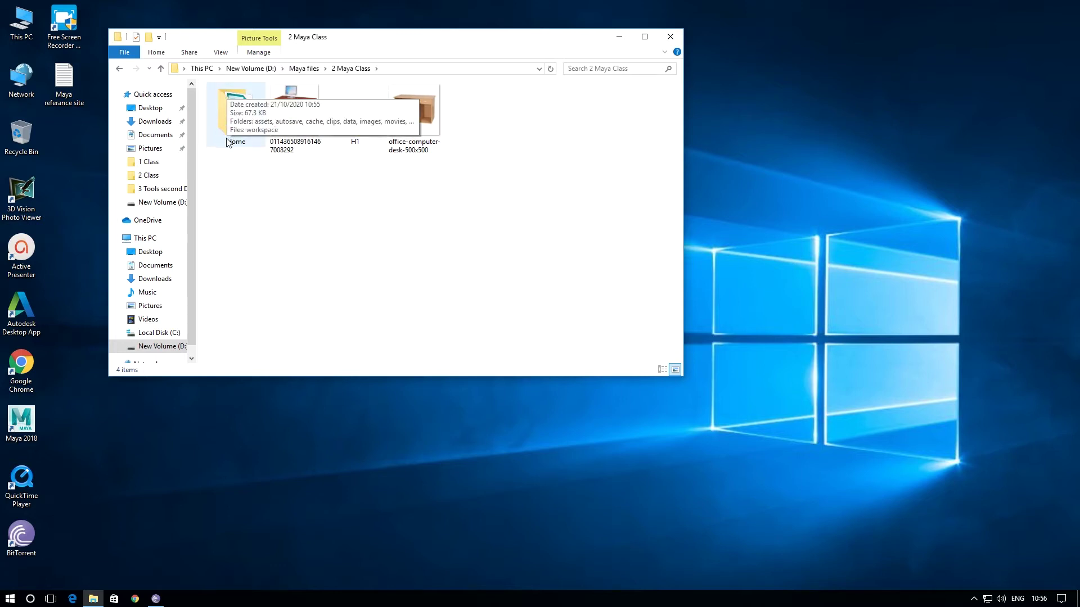
pyautogui.doubleClick(232, 140)
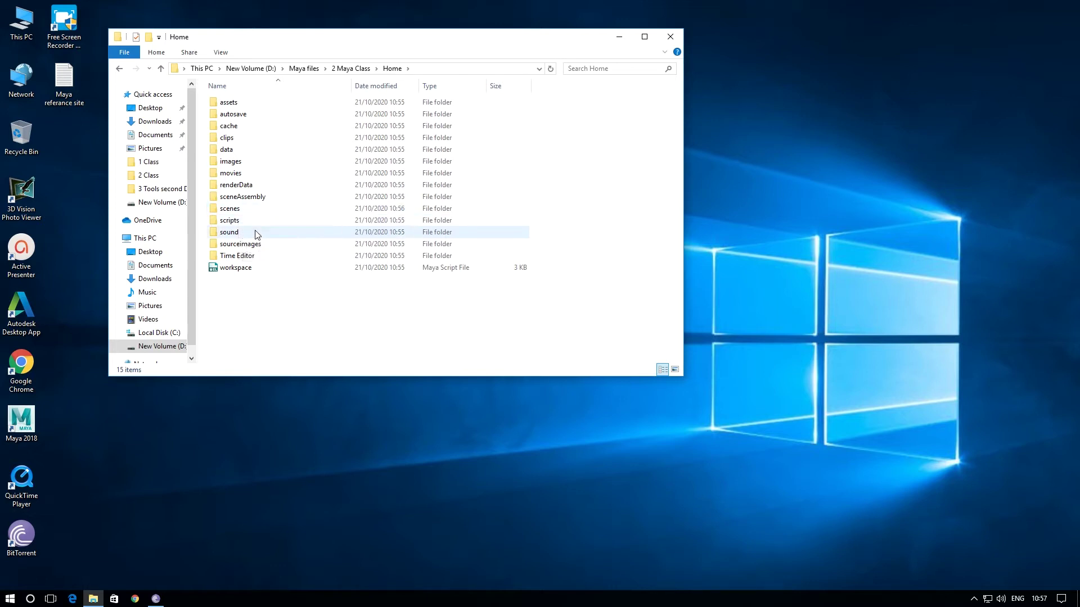
# - Check the sourceimages folder, then open Home's scenes folder showing Home.mb and edits
pyautogui.doubleClick(232, 245)
pyautogui.click(119, 69)
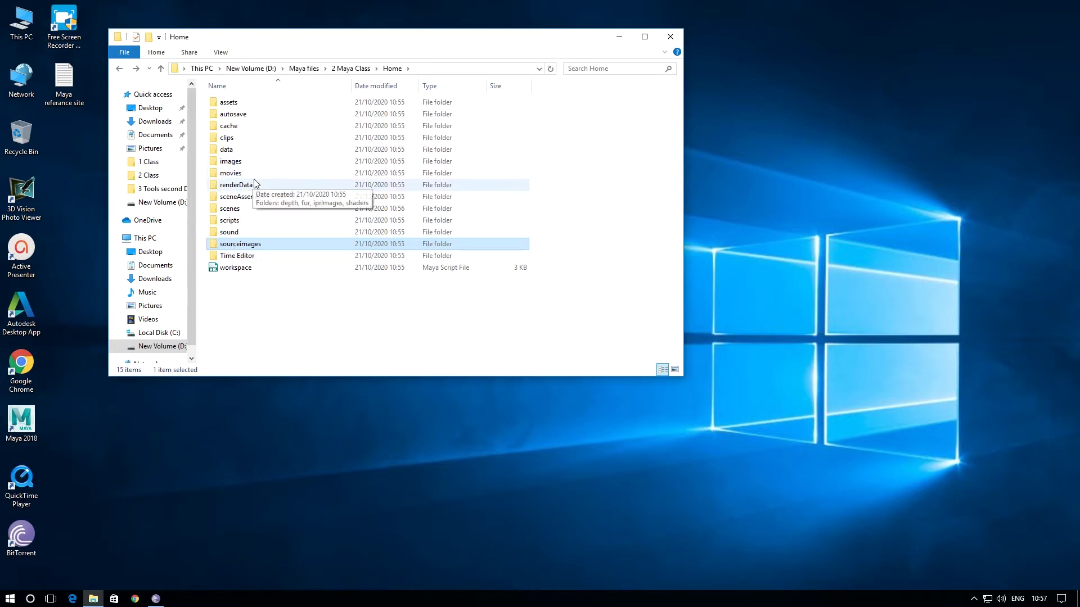
pyautogui.click(217, 213)
pyautogui.doubleClick(222, 214)
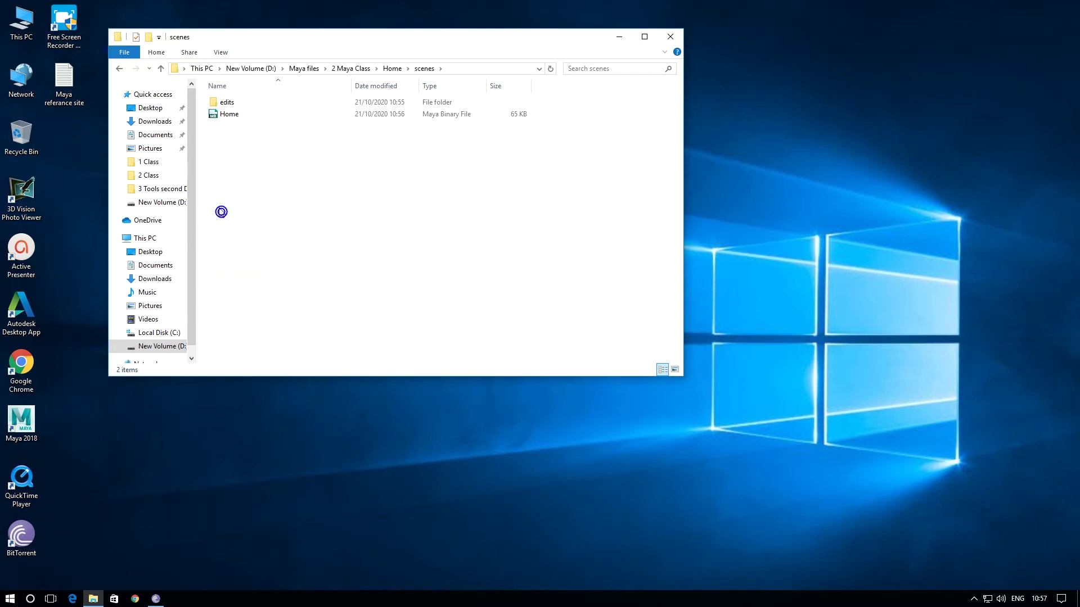
pyautogui.click(119, 68)
pyautogui.click(119, 68)
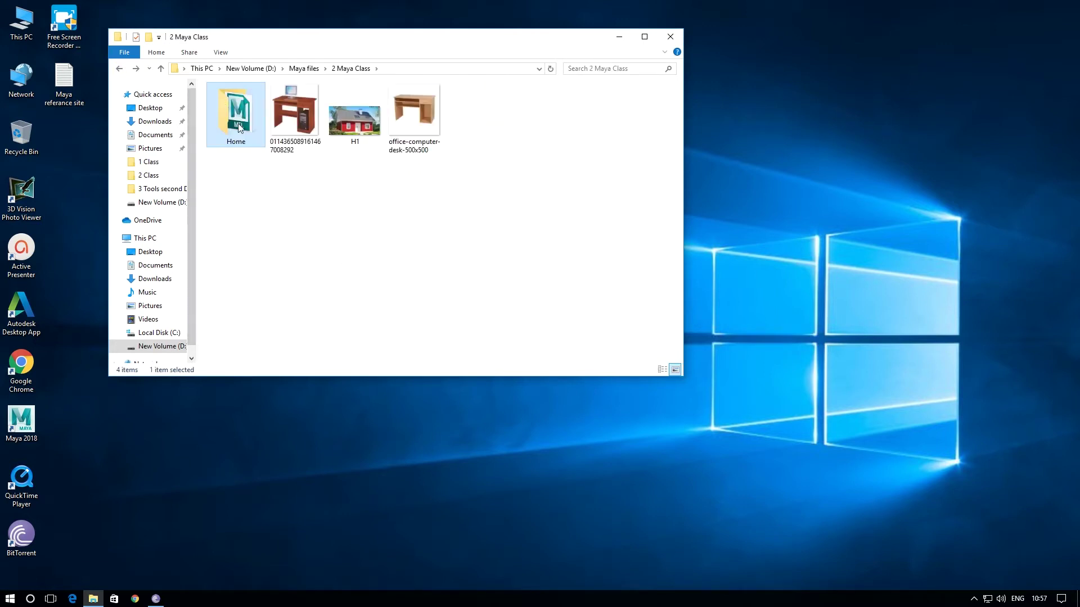
pyautogui.doubleClick(236, 121)
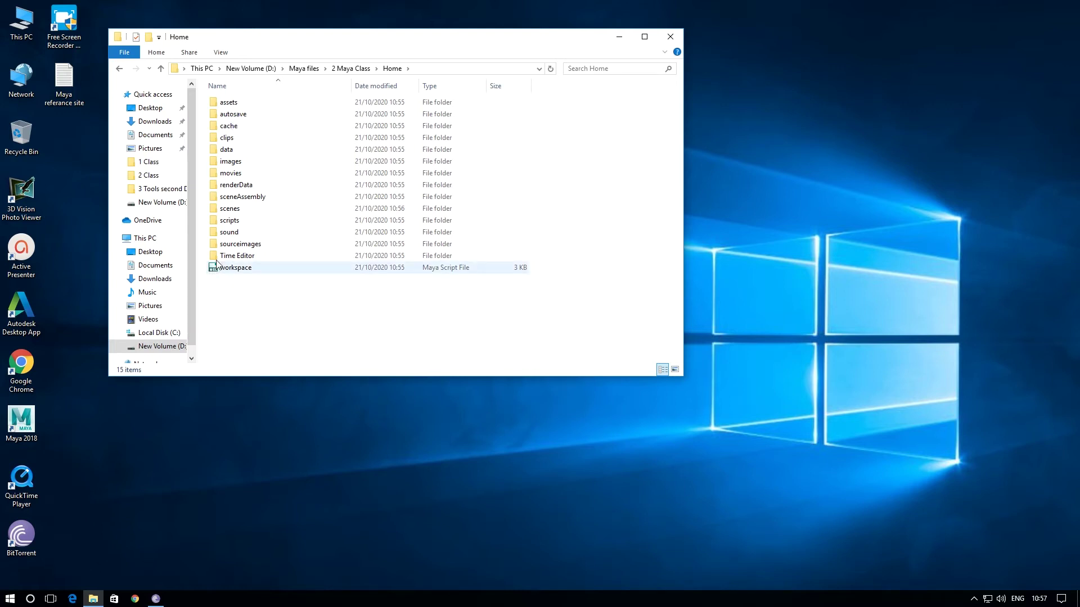
pyautogui.doubleClick(225, 209)
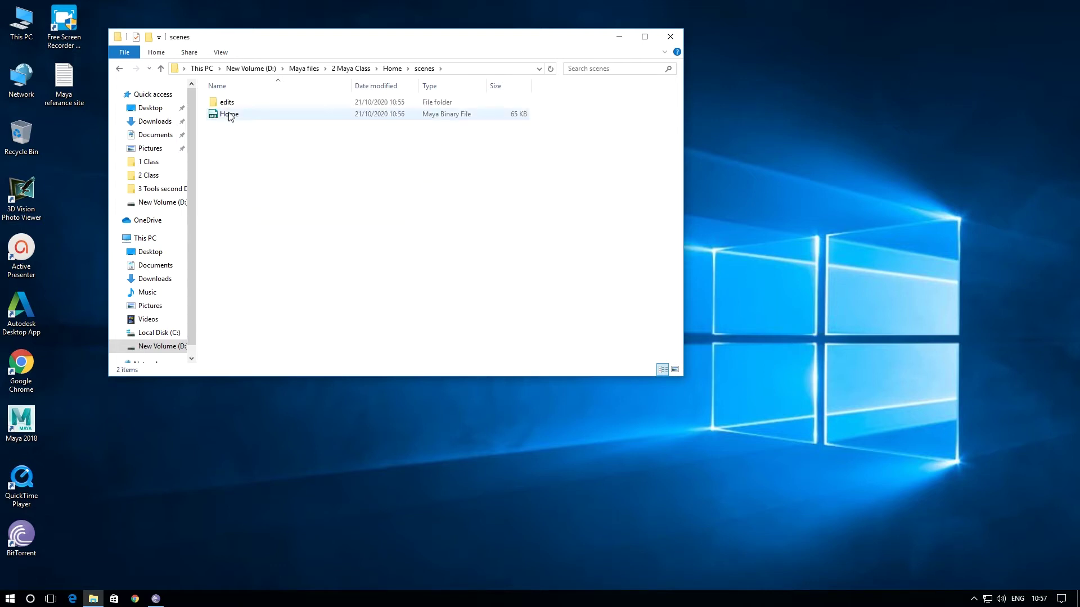
pyautogui.doubleClick(229, 115)
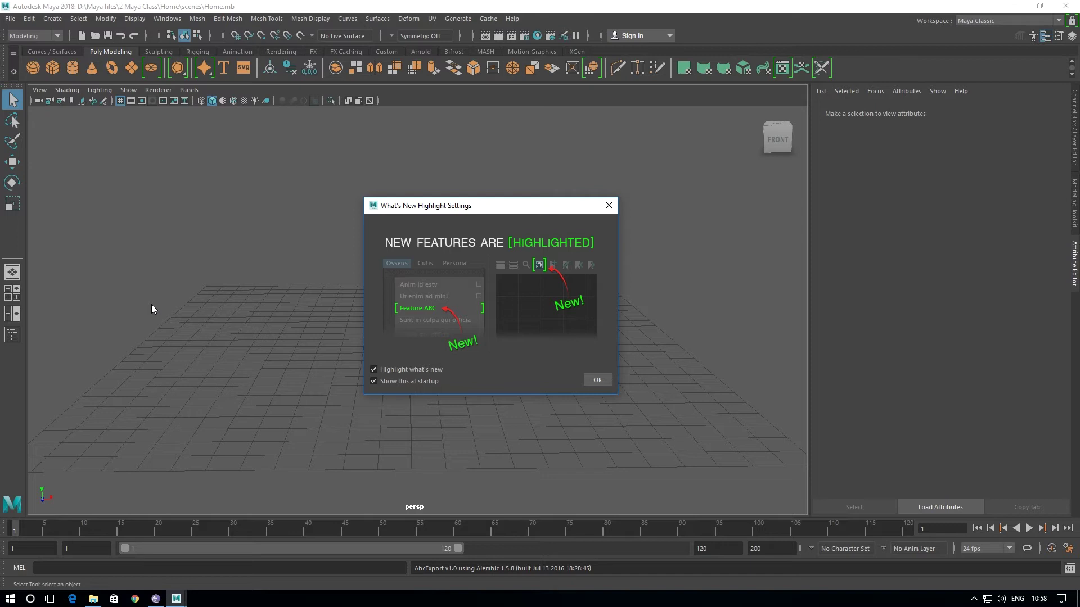
pyautogui.click(609, 206)
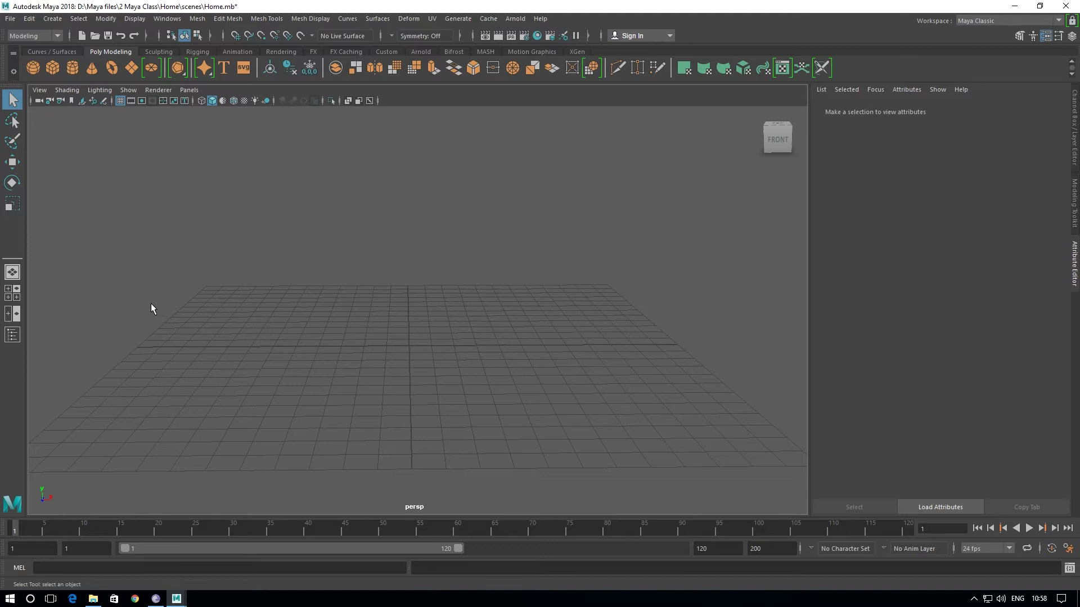
pyautogui.keyDown('alt'); pyautogui.moveTo(256, 433); pyautogui.dragTo(324, 372); pyautogui.keyUp('alt')
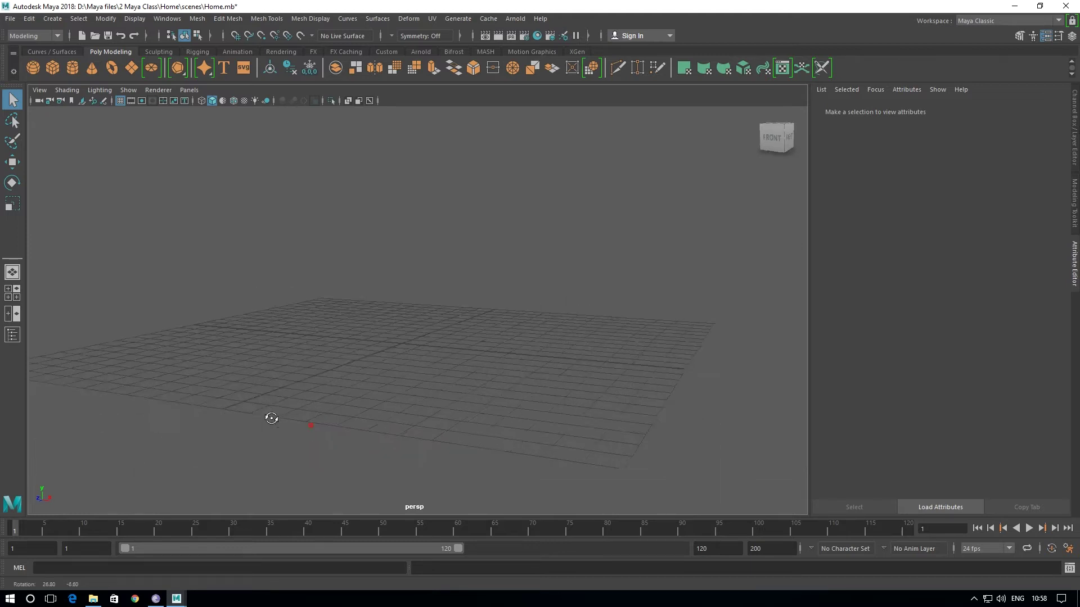
pyautogui.scroll(-5, 324, 372)
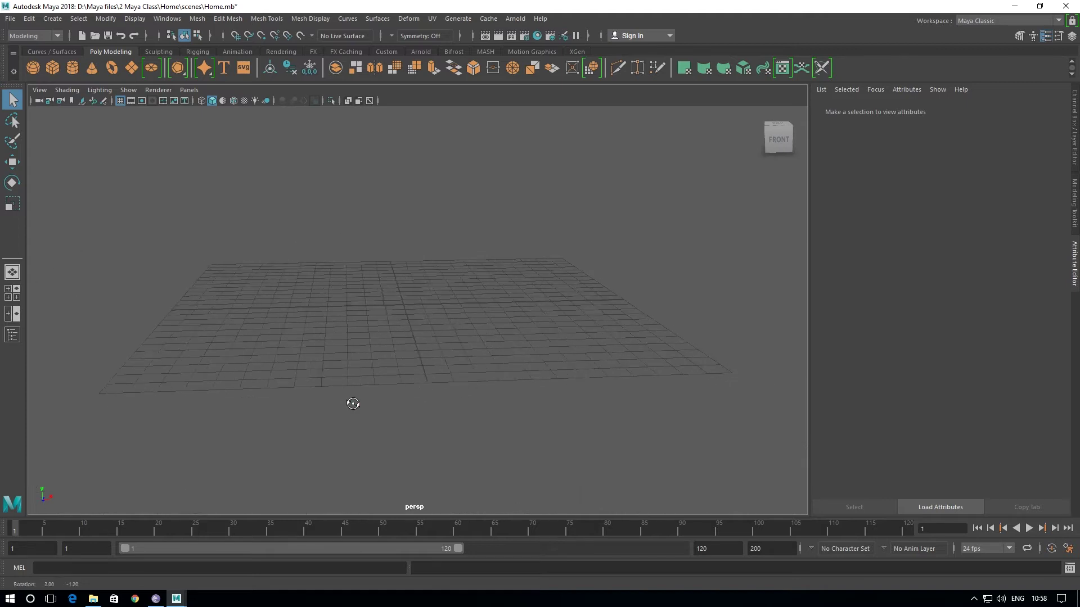
pyautogui.keyDown('alt'); pyautogui.moveTo(337, 403); pyautogui.dragTo(336, 407); pyautogui.keyUp('alt')
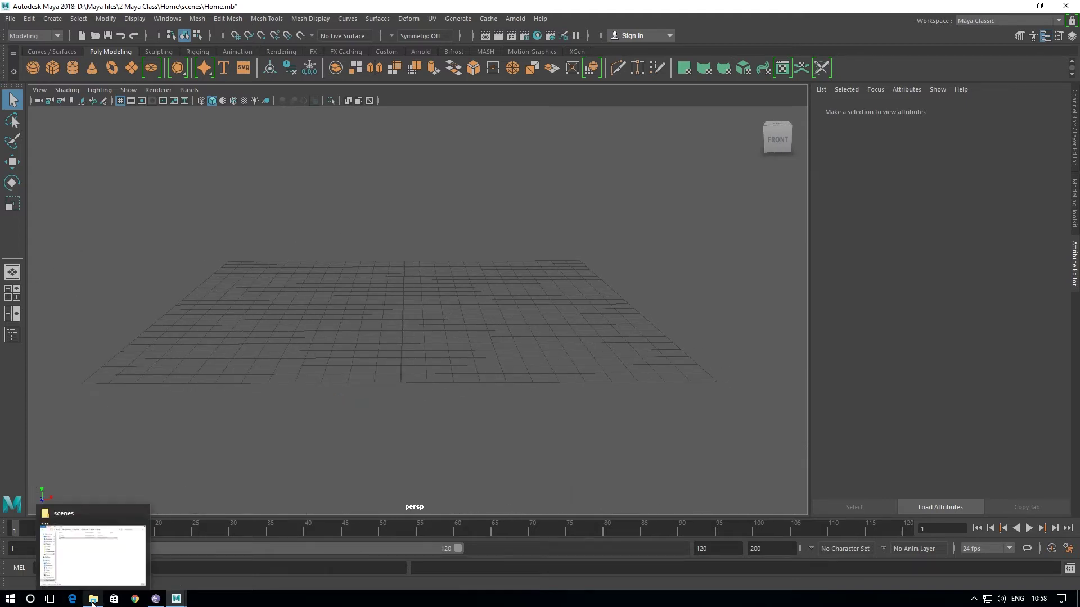
# - Cut H1.jpg from the 2 Maya Class folder
pyautogui.click(93, 601)
pyautogui.click(117, 69)
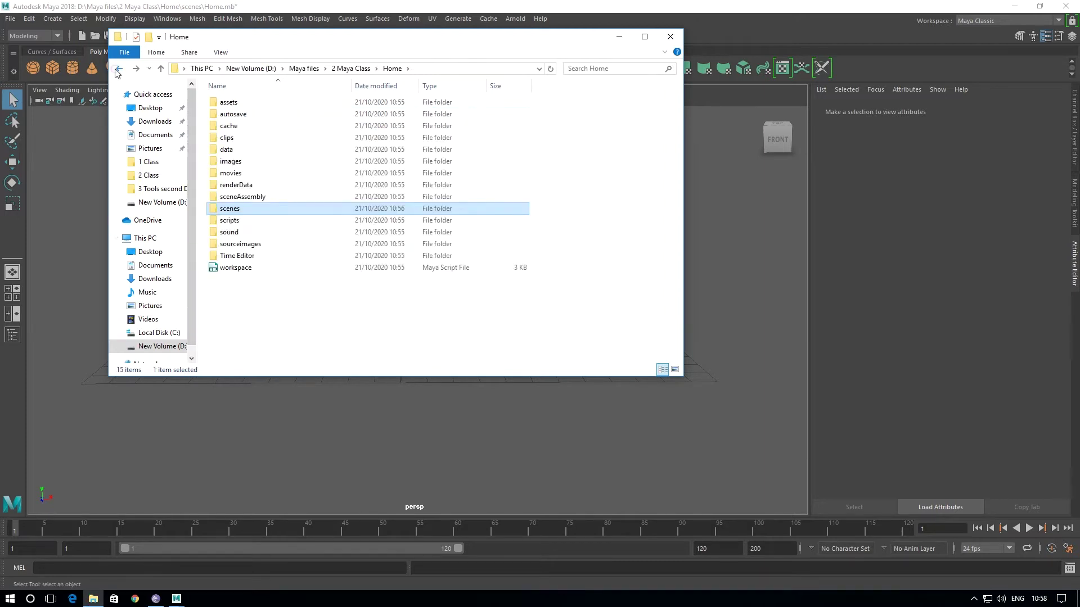
pyautogui.click(358, 135)
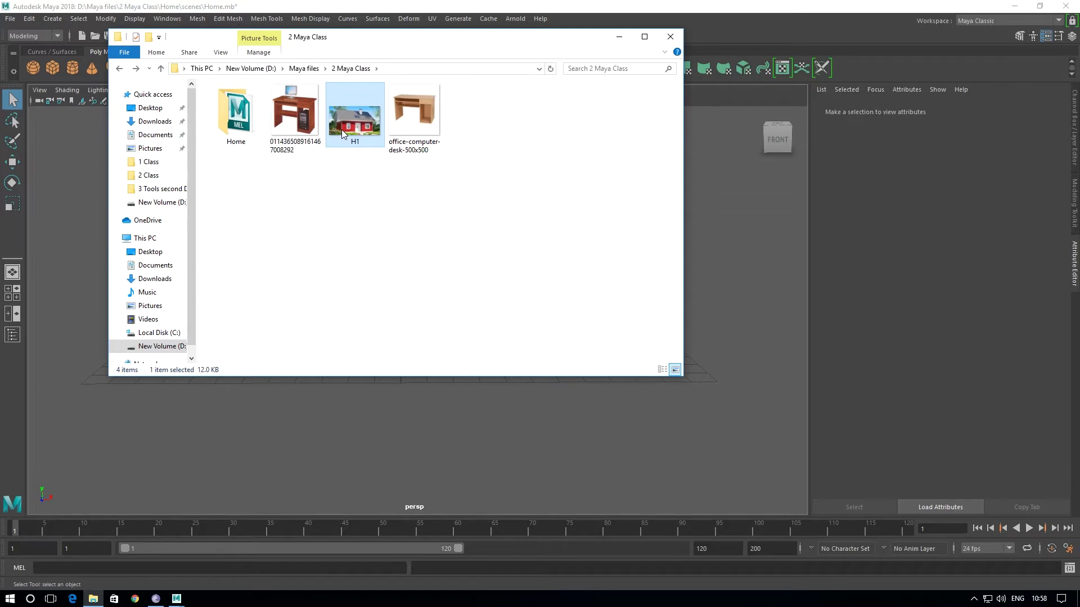
pyautogui.rightClick(343, 130)
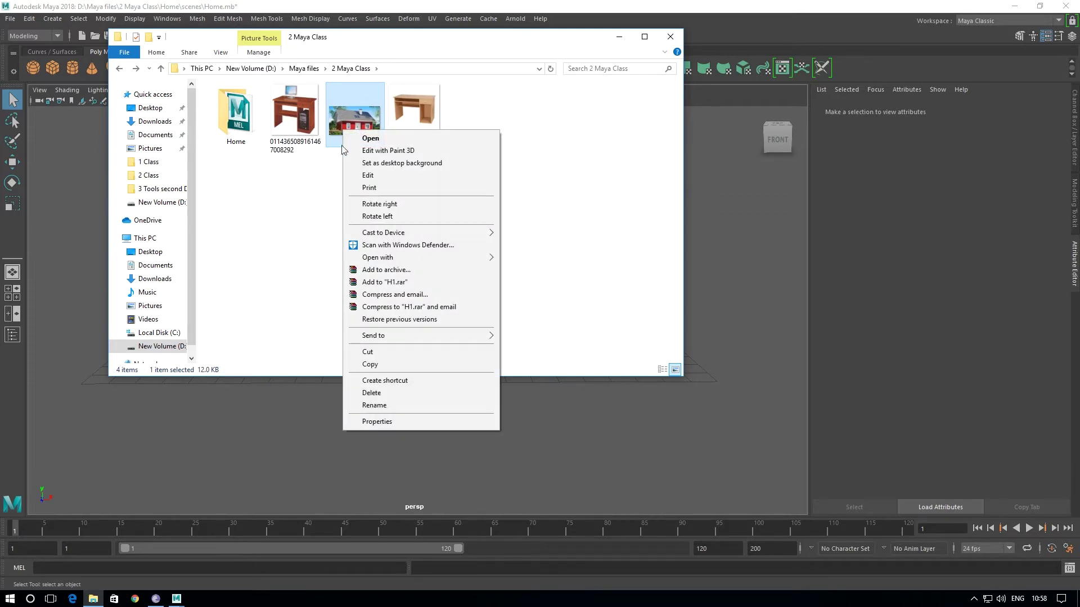
pyautogui.click(367, 352)
# - Paste H1.jpg into the Home project's sourceimages folder
pyautogui.click(236, 116)
pyautogui.doubleClick(237, 116)
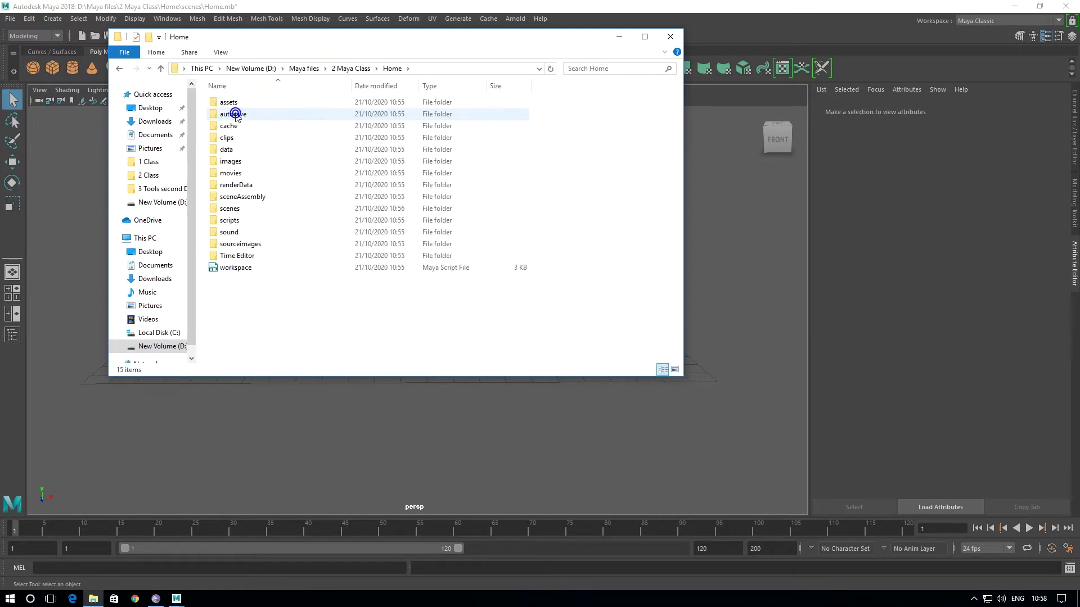
pyautogui.doubleClick(236, 247)
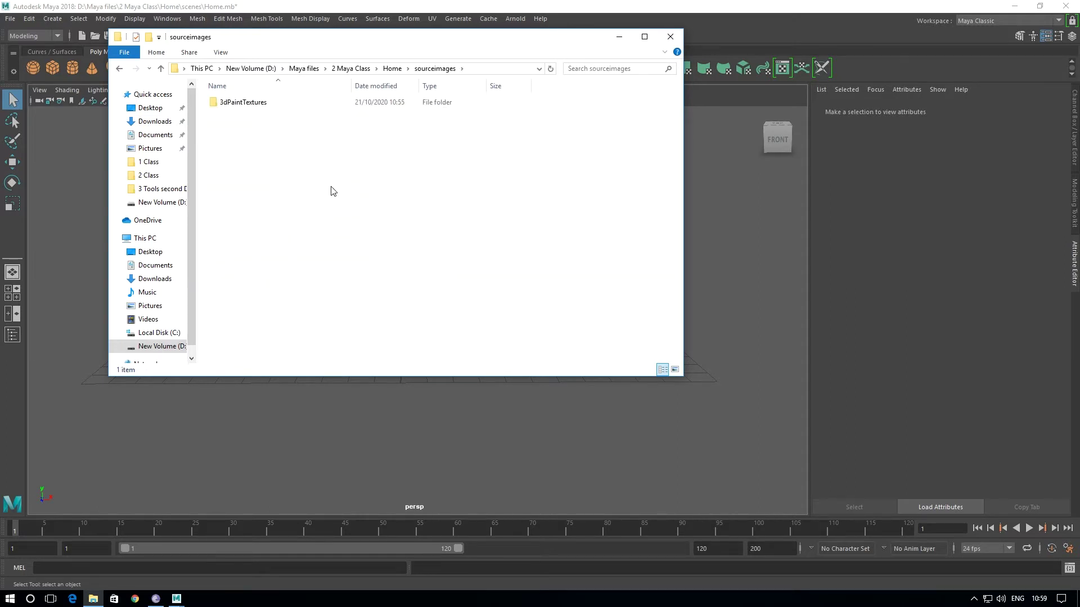
pyautogui.rightClick(331, 193)
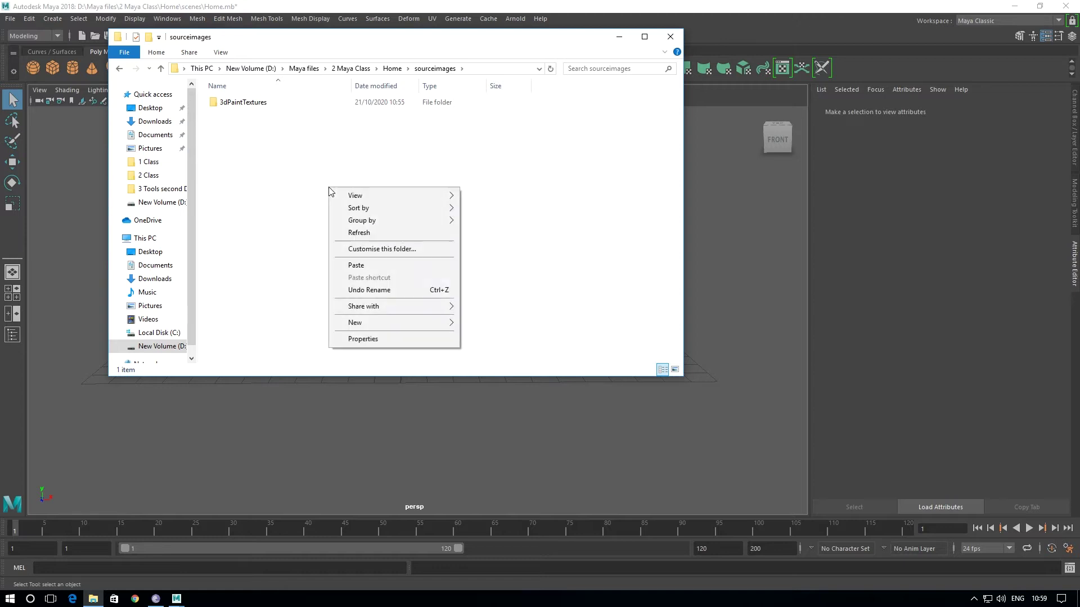
pyautogui.click(344, 267)
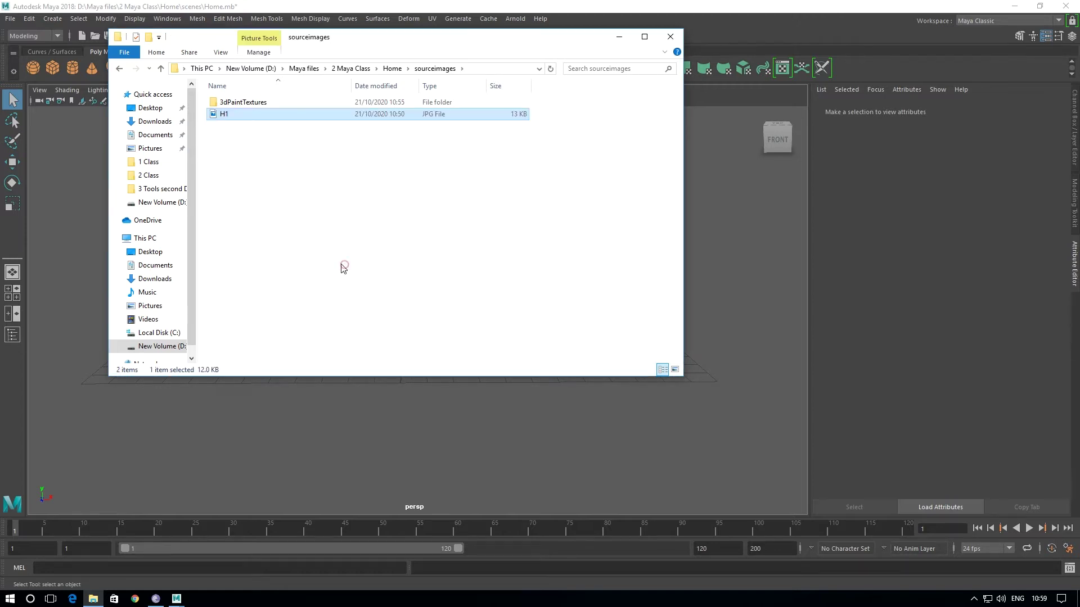
# - Switch the sourceimages folder view to Large icons
pyautogui.click(242, 171)
pyautogui.rightClick(243, 171)
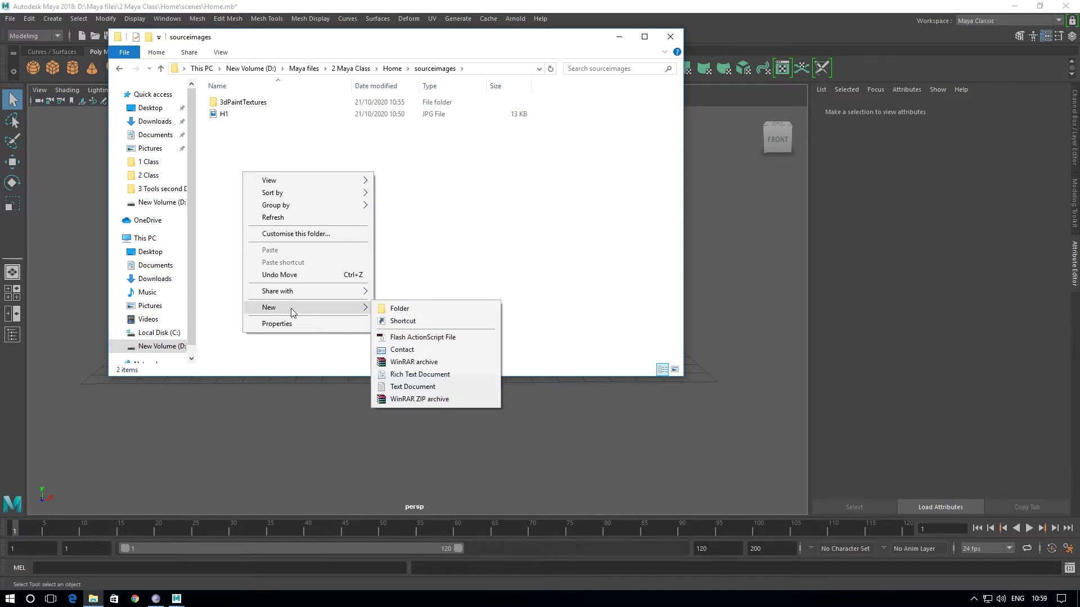
pyautogui.click(293, 217)
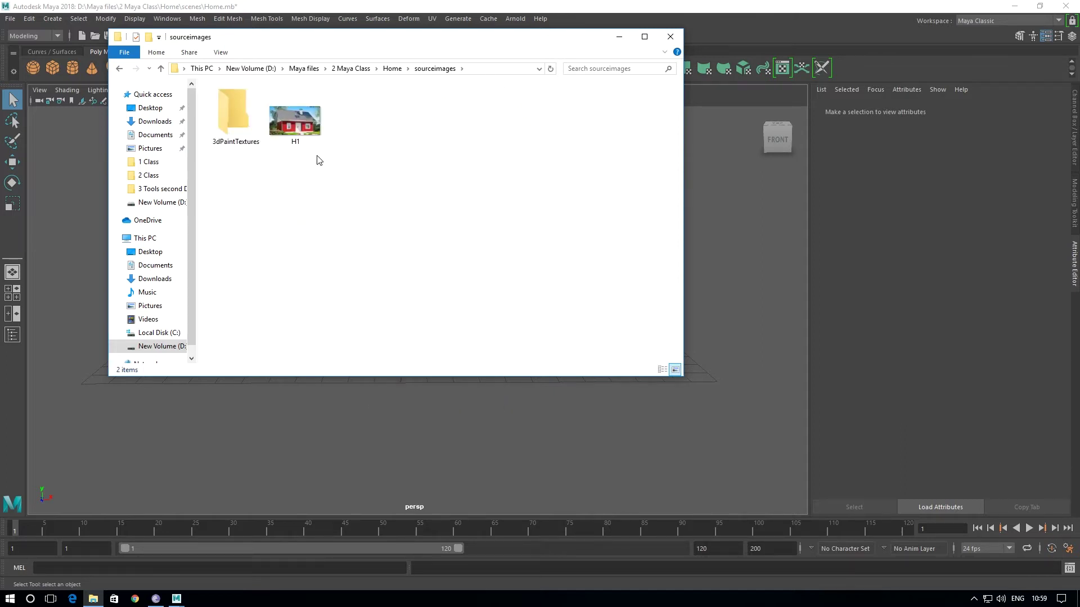
# - Open H1.jpg in Photos, move the viewer over Explorer and zoom in
pyautogui.doubleClick(301, 137)
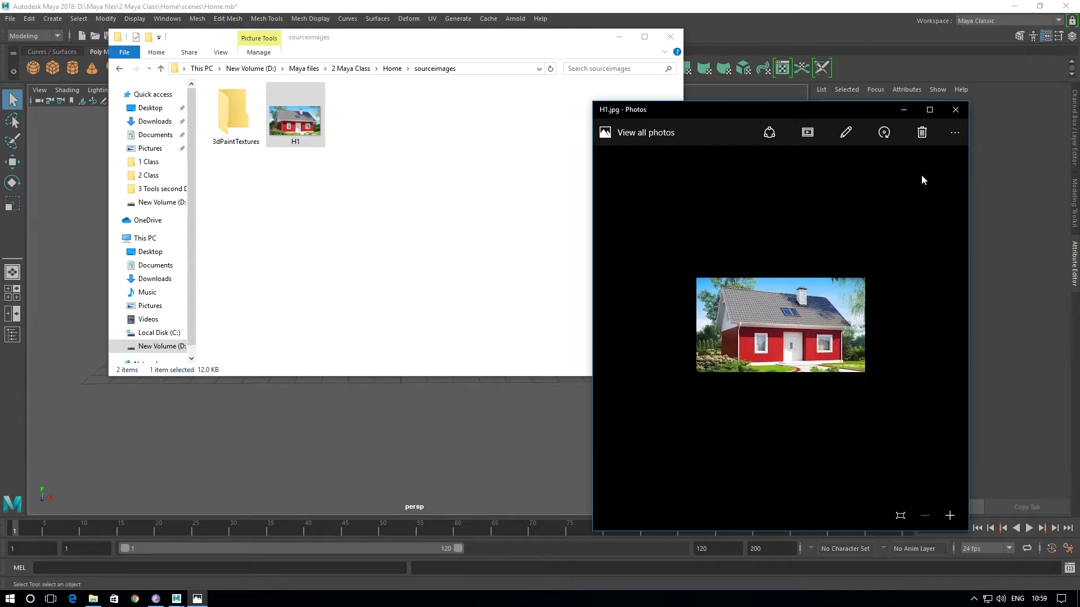
pyautogui.moveTo(782, 111); pyautogui.dragTo(466, 71)
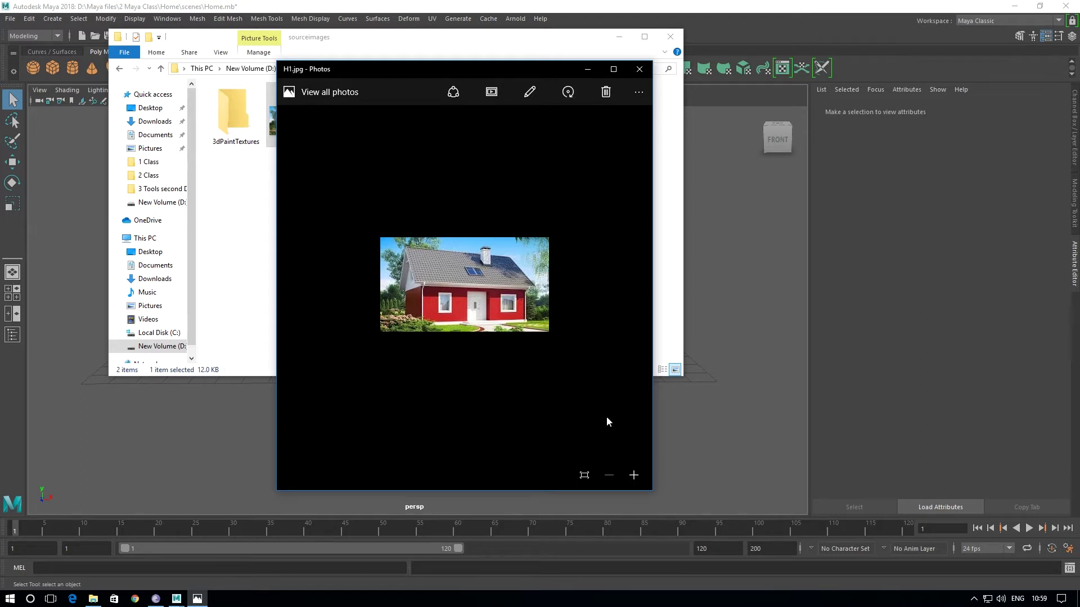
pyautogui.click(634, 475)
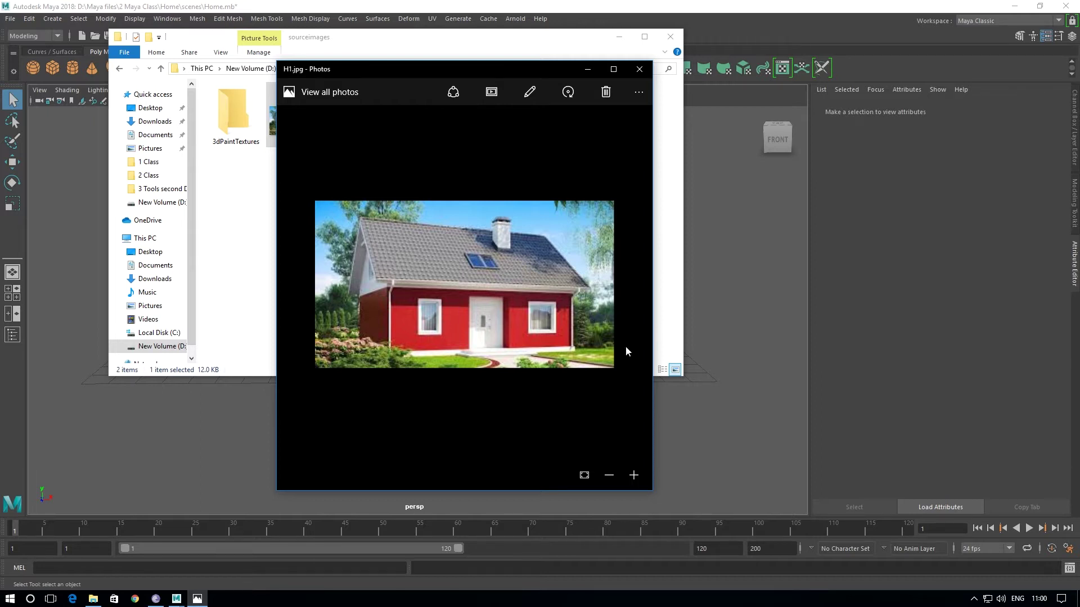
# - Minimize Photos, close Explorer, tumble the Maya view and create a polygon cube
pyautogui.click(591, 68)
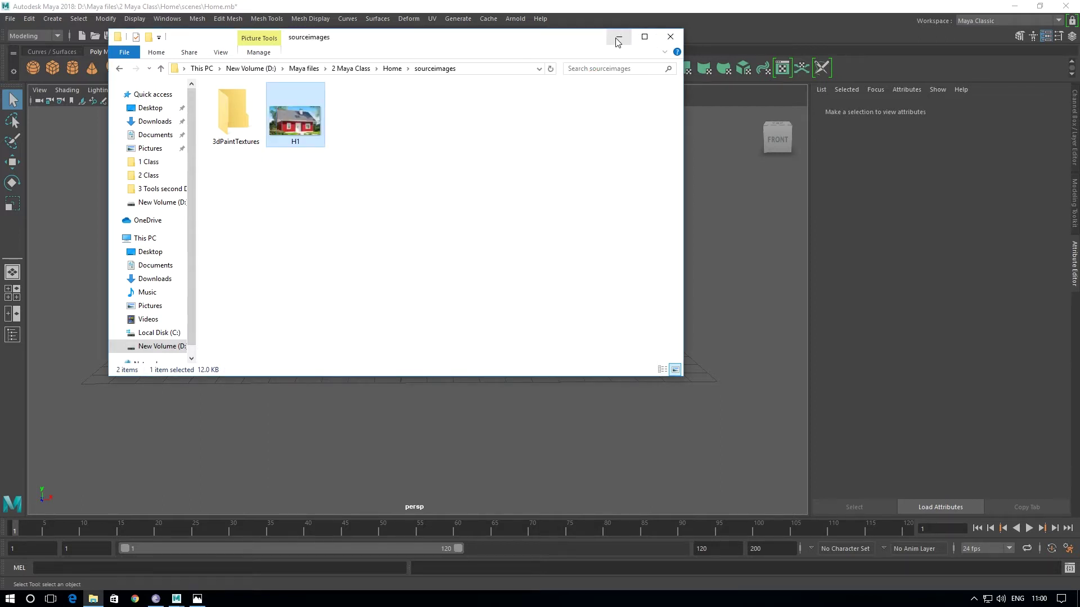
pyautogui.click(669, 36)
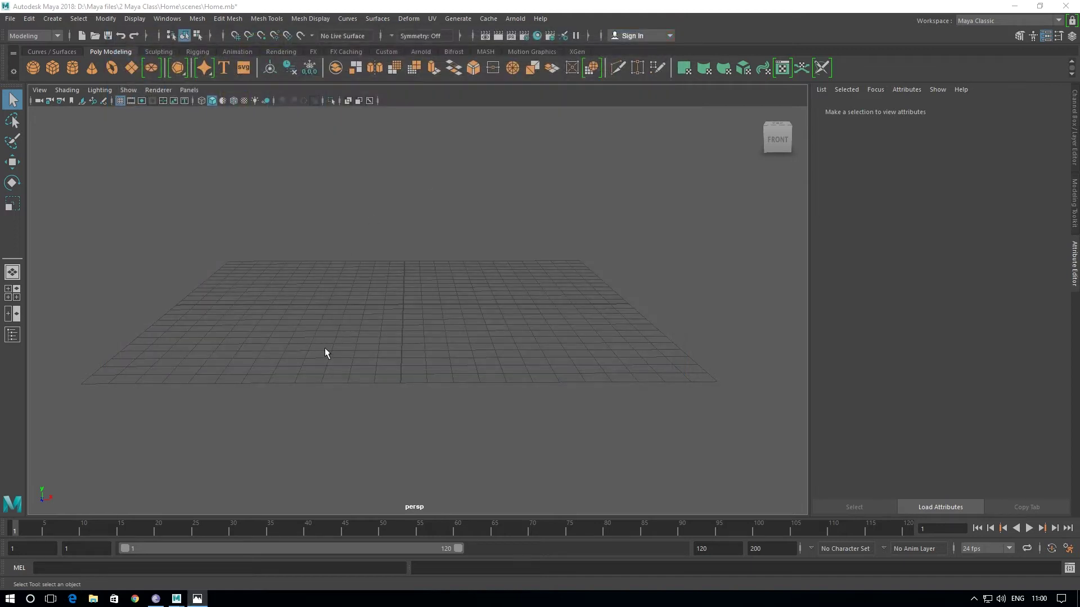
pyautogui.keyDown('alt'); pyautogui.moveTo(337, 374); pyautogui.dragTo(763, 176); pyautogui.keyUp('alt')
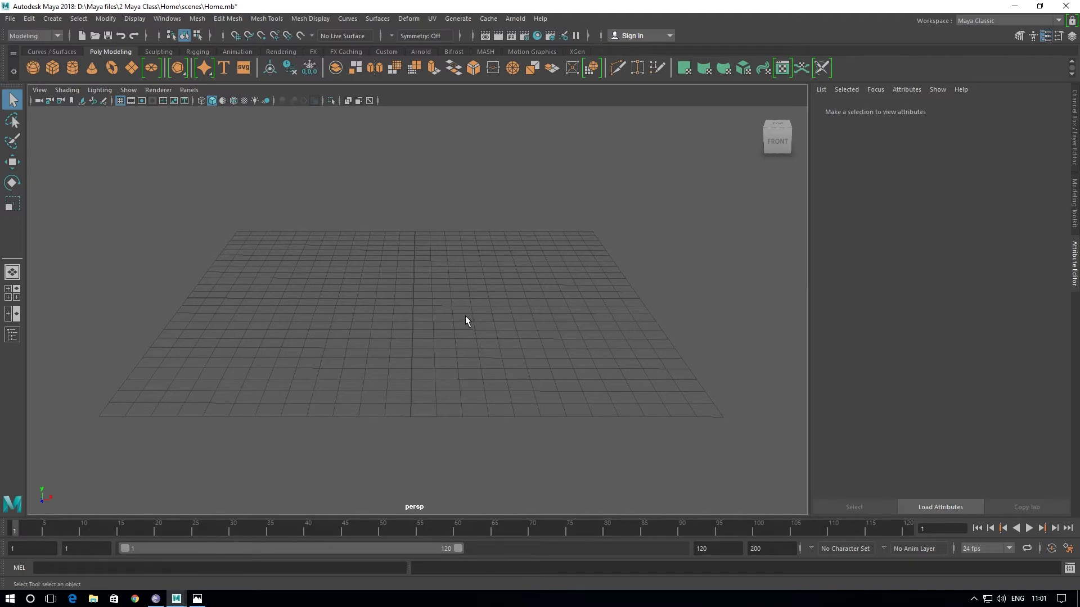
pyautogui.keyDown('alt'); pyautogui.moveTo(536, 350); pyautogui.dragTo(382, 318); pyautogui.keyUp('alt')
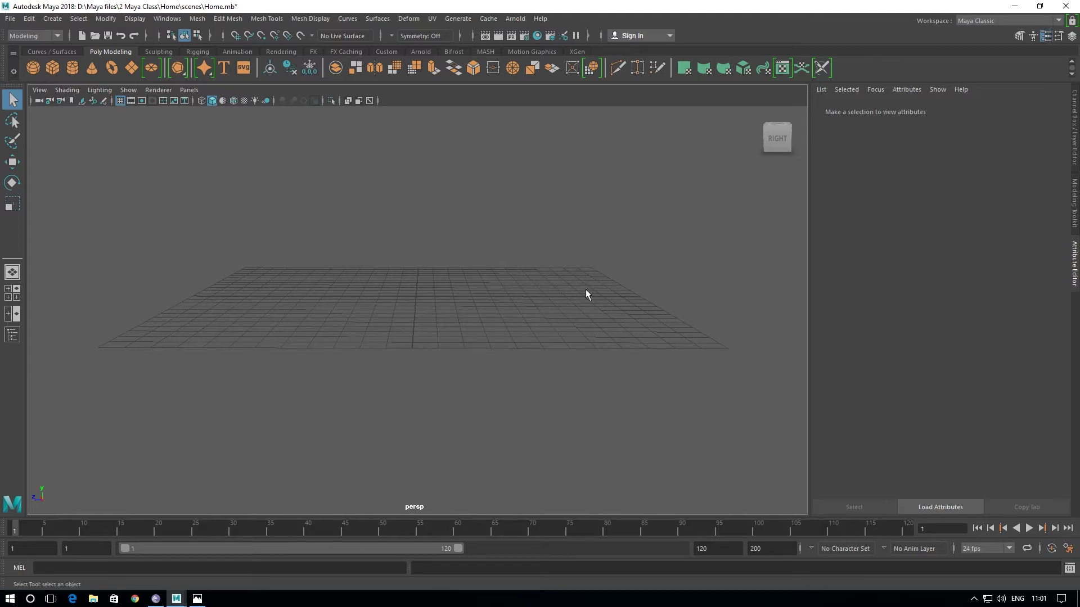
pyautogui.moveTo(340, 345)
pyautogui.keyDown('alt'); pyautogui.mouseDown()
pyautogui.moveTo(416, 380)
pyautogui.moveTo(446, 332)
pyautogui.mouseUp(); pyautogui.keyUp('alt')
pyautogui.moveTo(331, 349)
pyautogui.keyDown('alt'); pyautogui.mouseDown()
pyautogui.moveTo(451, 361)
pyautogui.moveTo(446, 376)
pyautogui.mouseUp(); pyautogui.keyUp('alt')
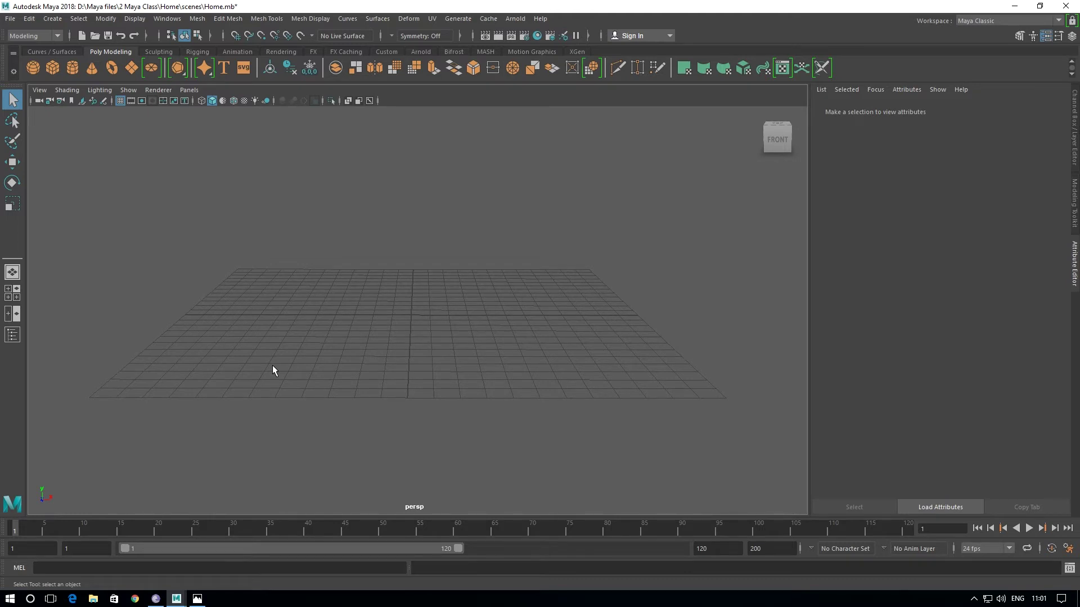
pyautogui.keyDown('alt'); pyautogui.moveTo(339, 360); pyautogui.dragTo(340, 383); pyautogui.keyUp('alt')
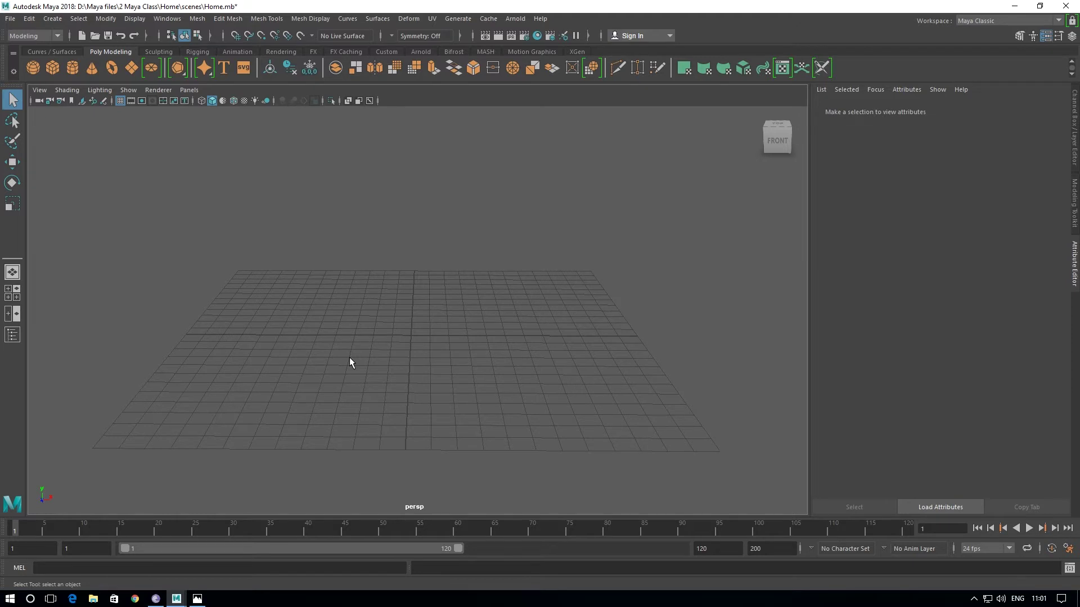
pyautogui.click(53, 67)
# - Scale the cube wider in X, deeper in Z and taller in Y
pyautogui.keyDown('alt'); pyautogui.moveTo(461, 380); pyautogui.dragTo(463, 404); pyautogui.keyUp('alt')
pyautogui.press('r')
pyautogui.moveTo(466, 330)
pyautogui.mouseDown()
pyautogui.moveTo(752, 329)
pyautogui.moveTo(1060, 309)
pyautogui.mouseUp()
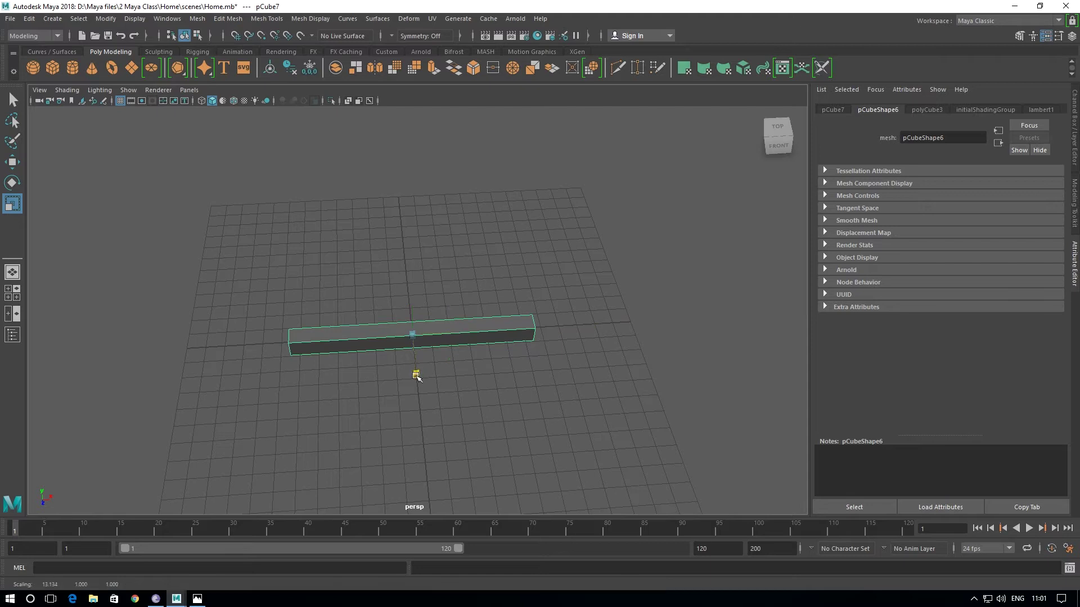
pyautogui.moveTo(415, 373); pyautogui.dragTo(421, 605)
pyautogui.keyDown('alt'); pyautogui.moveTo(442, 451); pyautogui.dragTo(401, 318); pyautogui.keyUp('alt')
pyautogui.moveTo(410, 281); pyautogui.dragTo(424, 121)
pyautogui.press('w')
pyautogui.moveTo(337, 371)
pyautogui.keyDown('alt'); pyautogui.mouseDown()
pyautogui.moveTo(387, 309)
pyautogui.moveTo(416, 243)
pyautogui.mouseUp(); pyautogui.keyUp('alt')
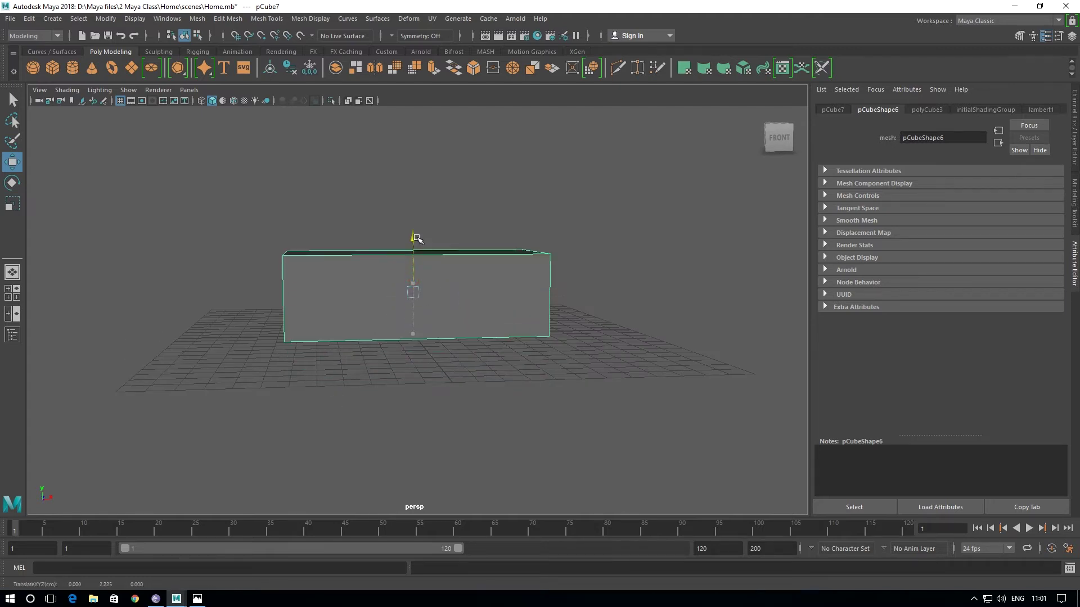
pyautogui.moveTo(366, 330)
pyautogui.keyDown('alt'); pyautogui.mouseDown()
pyautogui.moveTo(448, 343)
pyautogui.moveTo(480, 327)
pyautogui.mouseUp(); pyautogui.keyUp('alt')
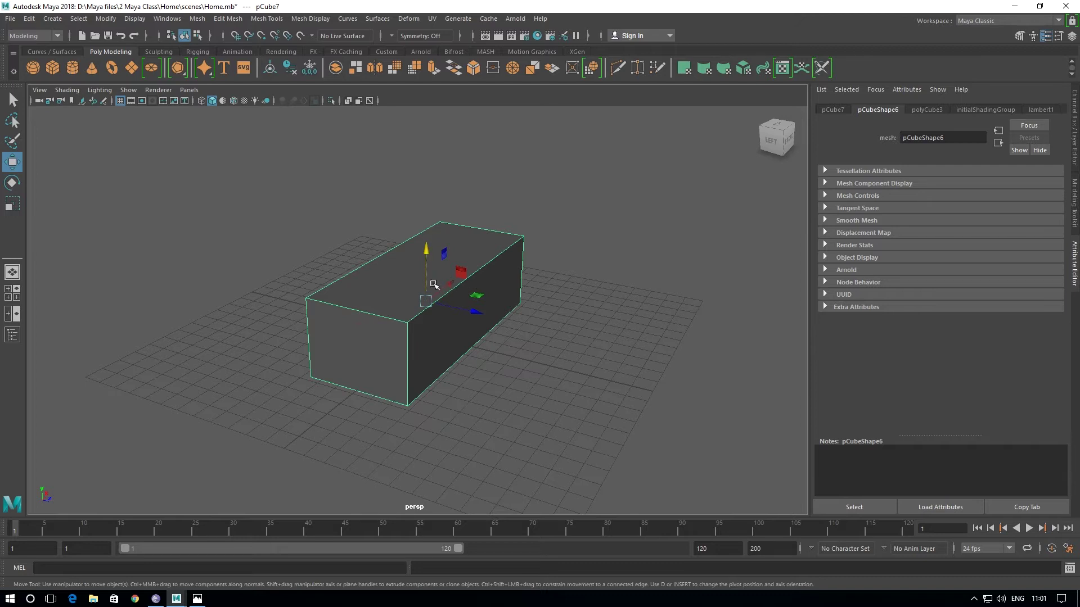
# - Refine the box's width and height and raise it to rest on the grid
pyautogui.press('r')
pyautogui.moveTo(475, 310)
pyautogui.mouseDown()
pyautogui.moveTo(535, 330)
pyautogui.moveTo(500, 321)
pyautogui.mouseUp()
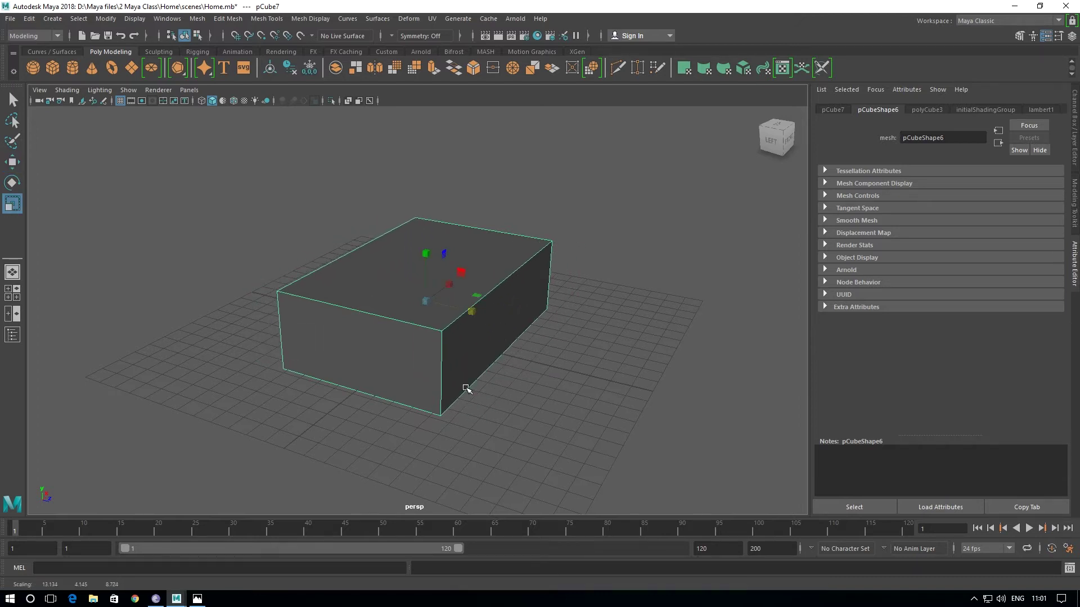
pyautogui.keyDown('alt'); pyautogui.moveTo(466, 386); pyautogui.dragTo(331, 369); pyautogui.keyUp('alt')
pyautogui.moveTo(411, 244)
pyautogui.mouseDown()
pyautogui.moveTo(407, 231)
pyautogui.moveTo(357, 400)
pyautogui.mouseUp()
pyautogui.press('w')
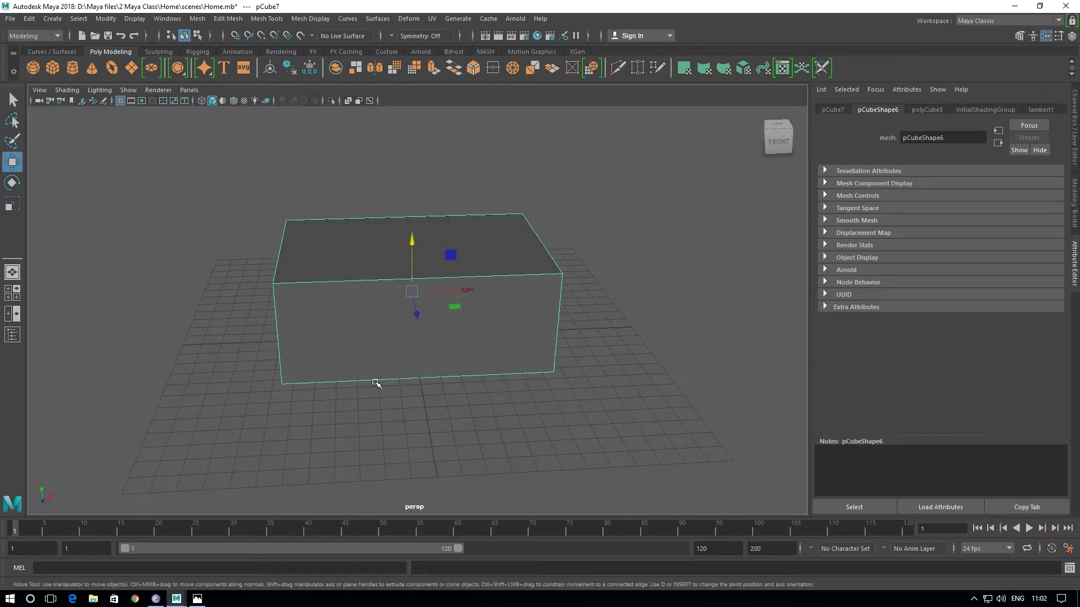
pyautogui.press('r')
pyautogui.moveTo(462, 290); pyautogui.dragTo(468, 289)
pyautogui.moveTo(398, 397)
pyautogui.keyDown('alt'); pyautogui.mouseDown()
pyautogui.moveTo(502, 412)
pyautogui.moveTo(380, 393)
pyautogui.moveTo(410, 393)
pyautogui.moveTo(422, 411)
pyautogui.moveTo(403, 410)
pyautogui.mouseUp(); pyautogui.keyUp('alt')
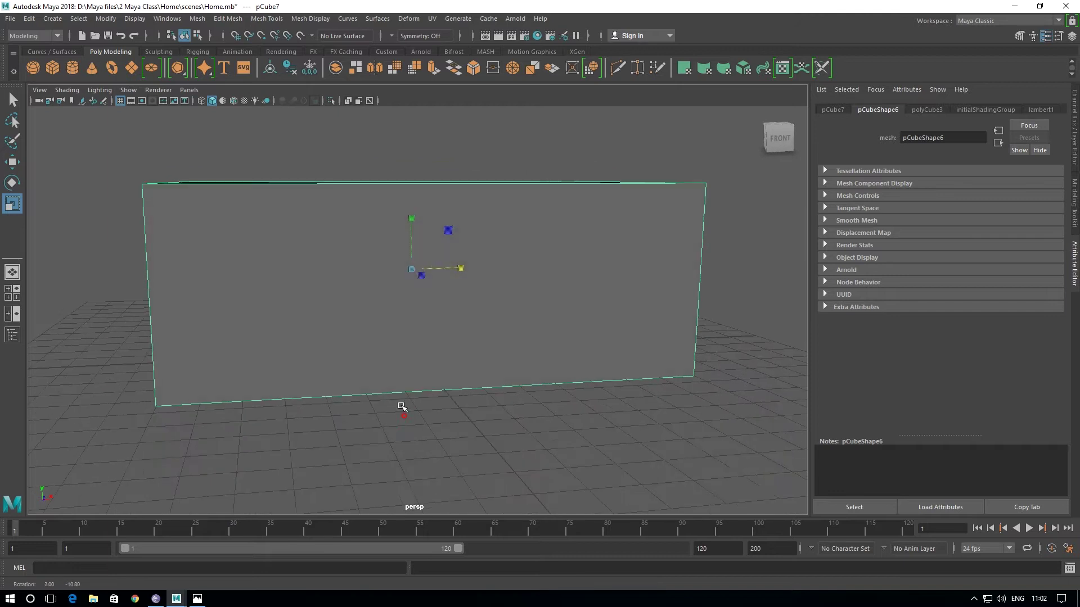
pyautogui.keyDown('alt'); pyautogui.moveTo(438, 349); pyautogui.dragTo(435, 352); pyautogui.keyUp('alt')
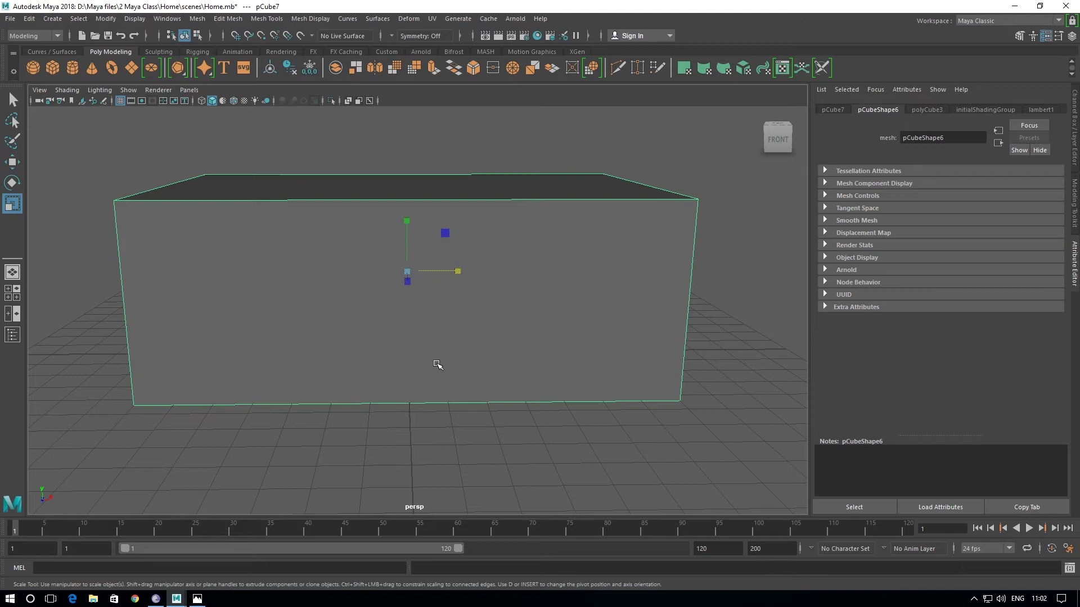
pyautogui.click(421, 453)
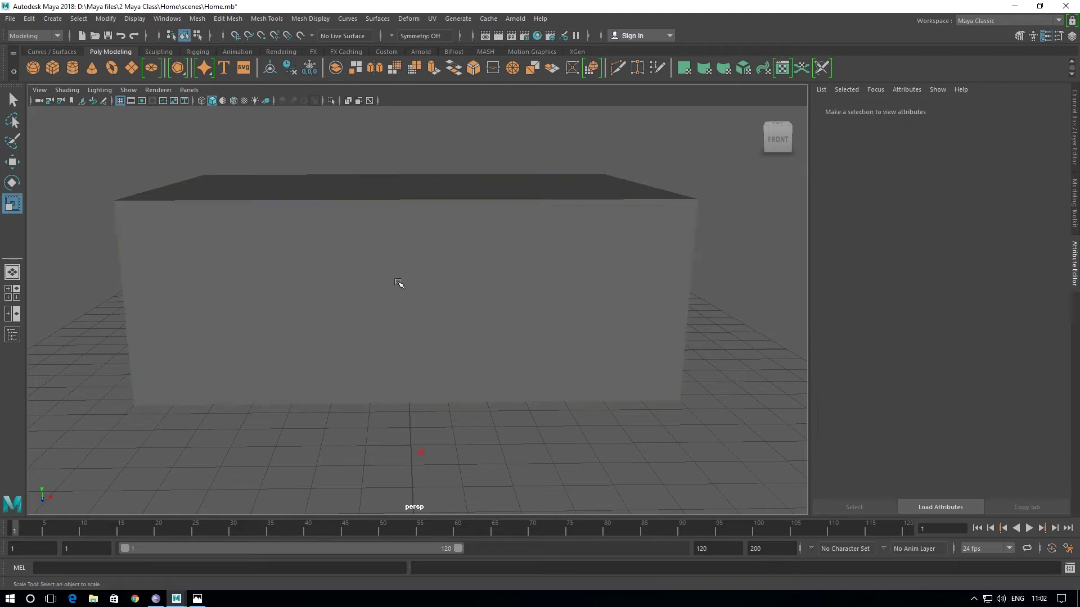
pyautogui.click(388, 272)
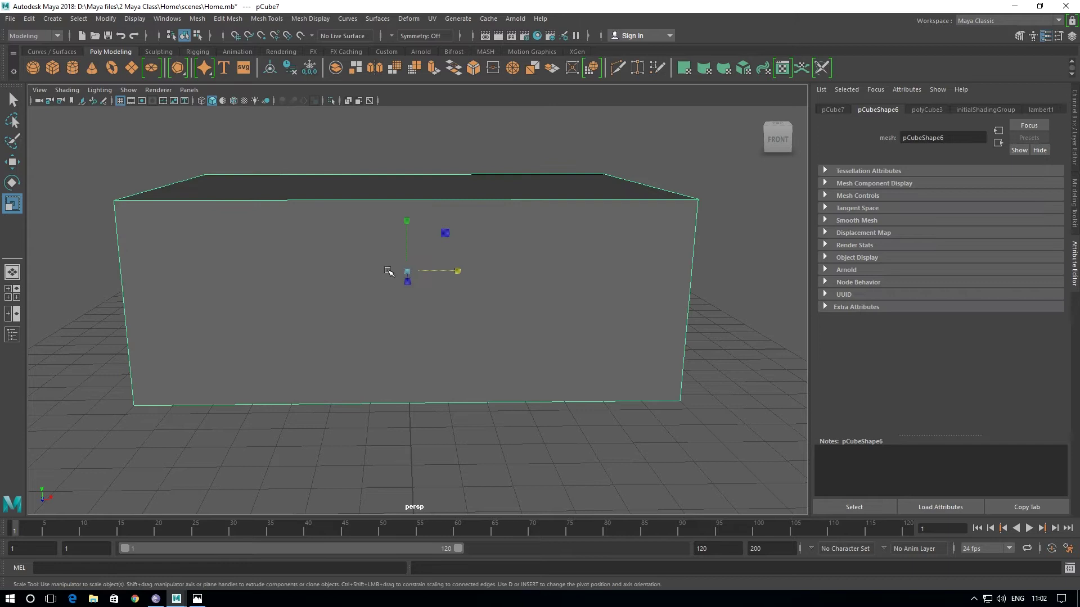
pyautogui.rightClick(367, 250)
pyautogui.moveTo(366, 250)
pyautogui.mouseDown(button='right')
pyautogui.moveTo(327, 266)
pyautogui.moveTo(365, 283)
pyautogui.moveTo(396, 234)
pyautogui.mouseUp(button='right')
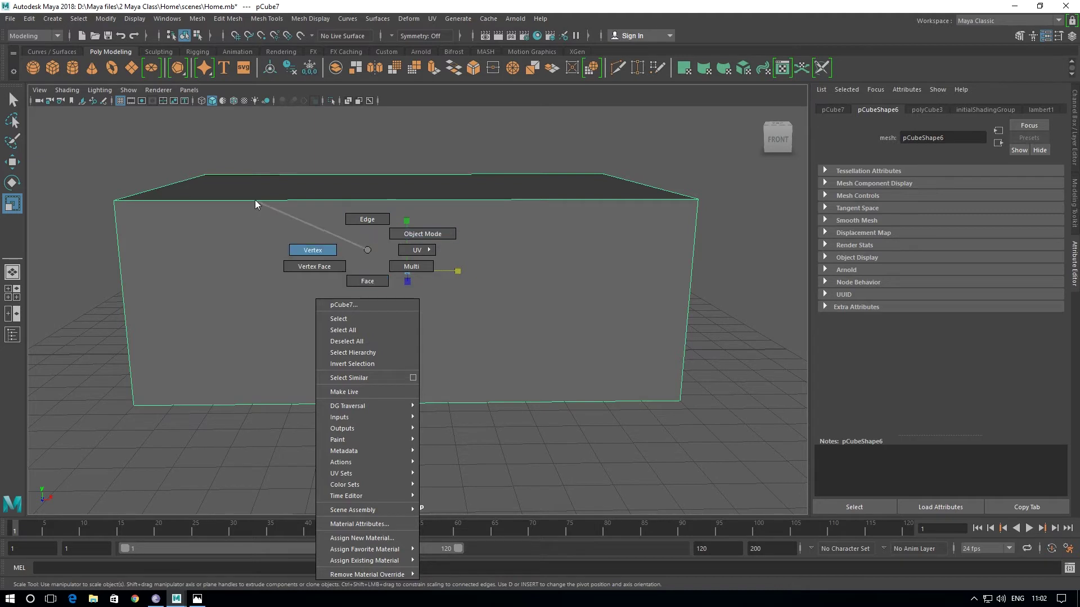
pyautogui.moveTo(396, 234)
pyautogui.mouseDown(button='right')
pyautogui.moveTo(412, 236)
pyautogui.moveTo(360, 220)
pyautogui.mouseUp(button='right')
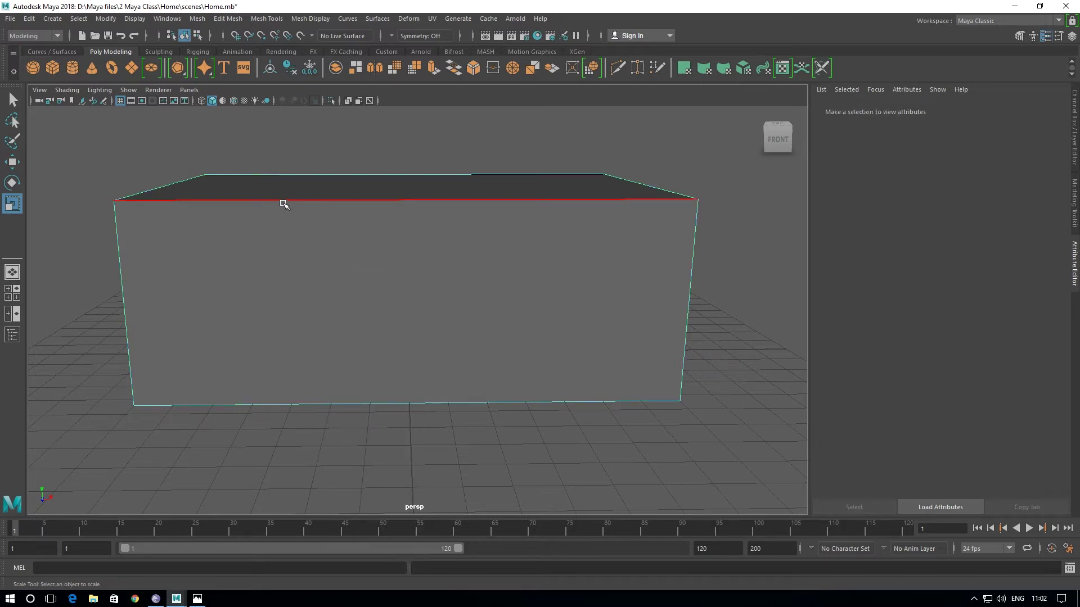
pyautogui.moveTo(428, 264); pyautogui.dragTo(376, 270, button='right')
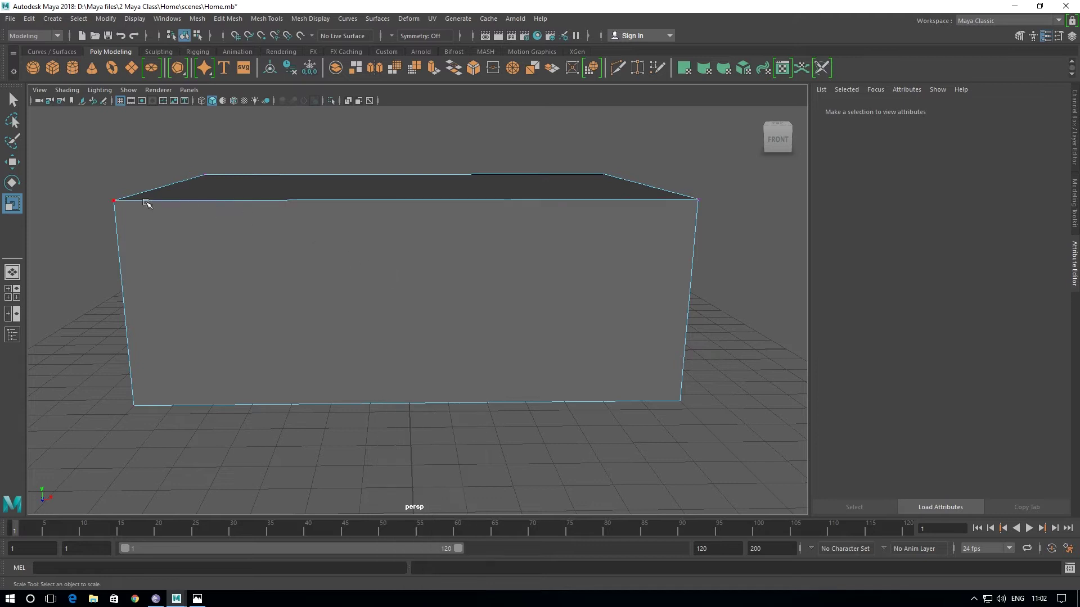
pyautogui.click(112, 200)
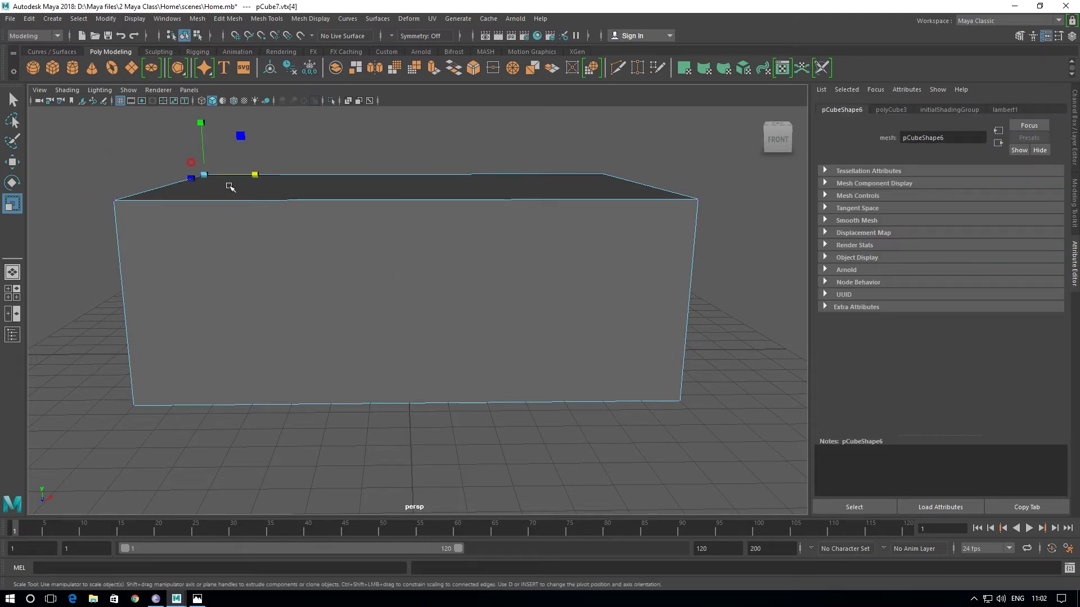
pyautogui.click(594, 164)
pyautogui.moveTo(694, 192); pyautogui.dragTo(731, 222)
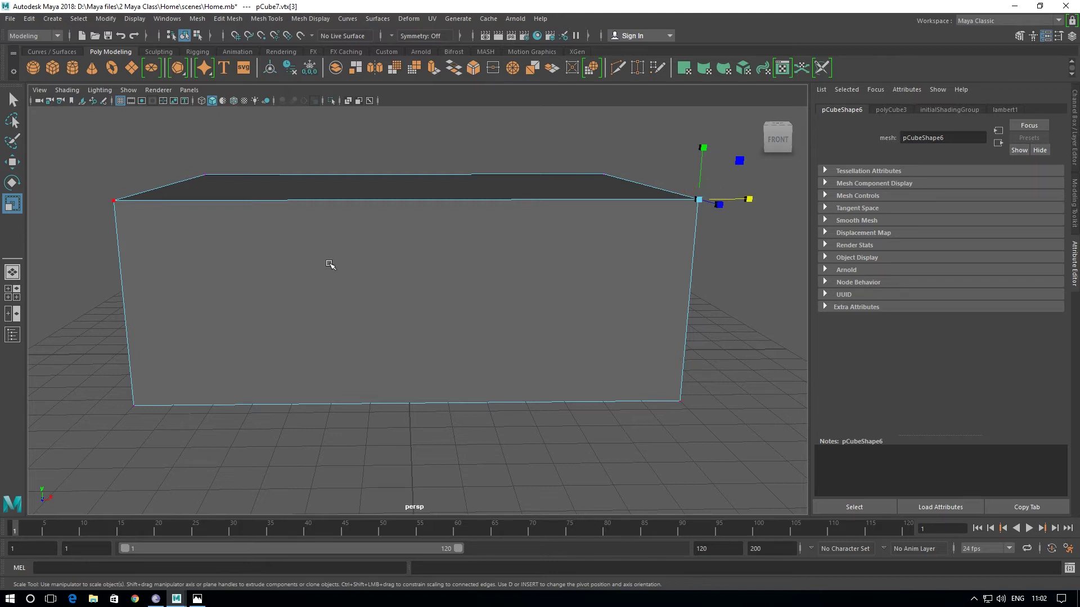
pyautogui.rightClick(347, 236)
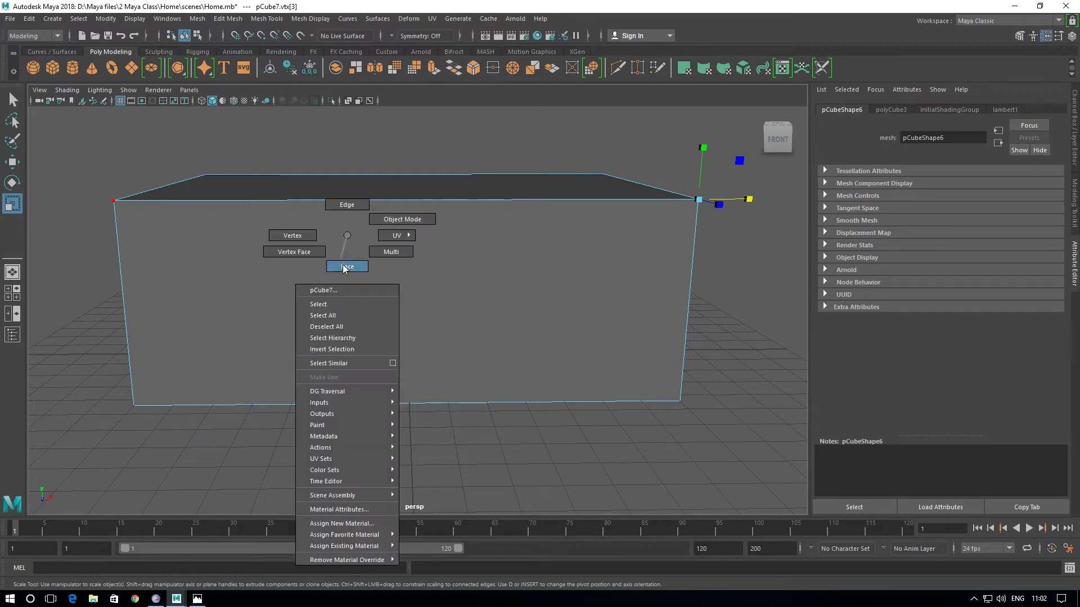
pyautogui.moveTo(347, 237); pyautogui.dragTo(345, 264, button='right')
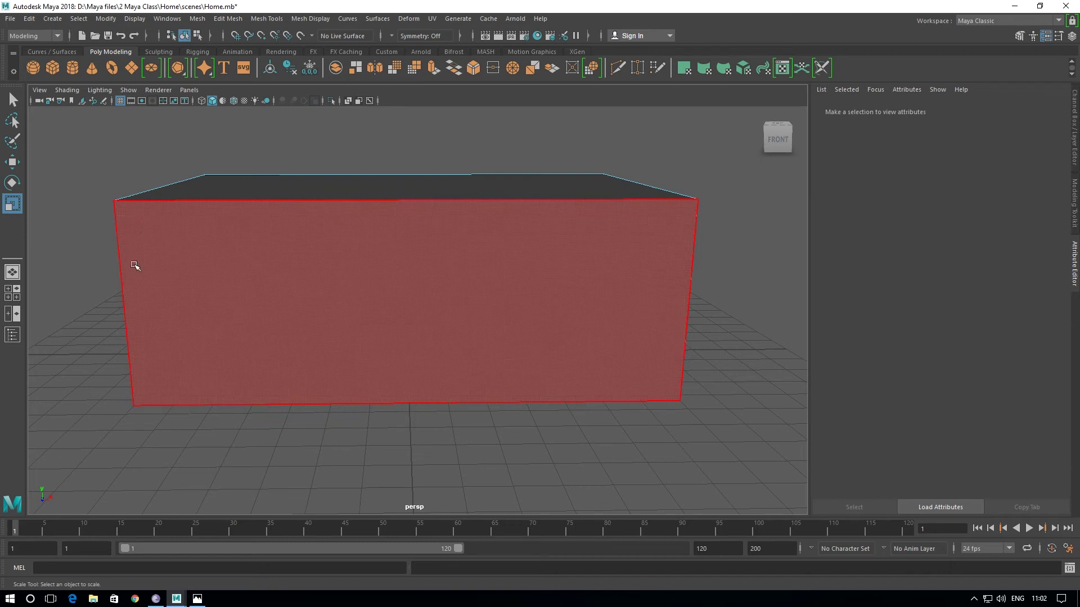
pyautogui.click(520, 193)
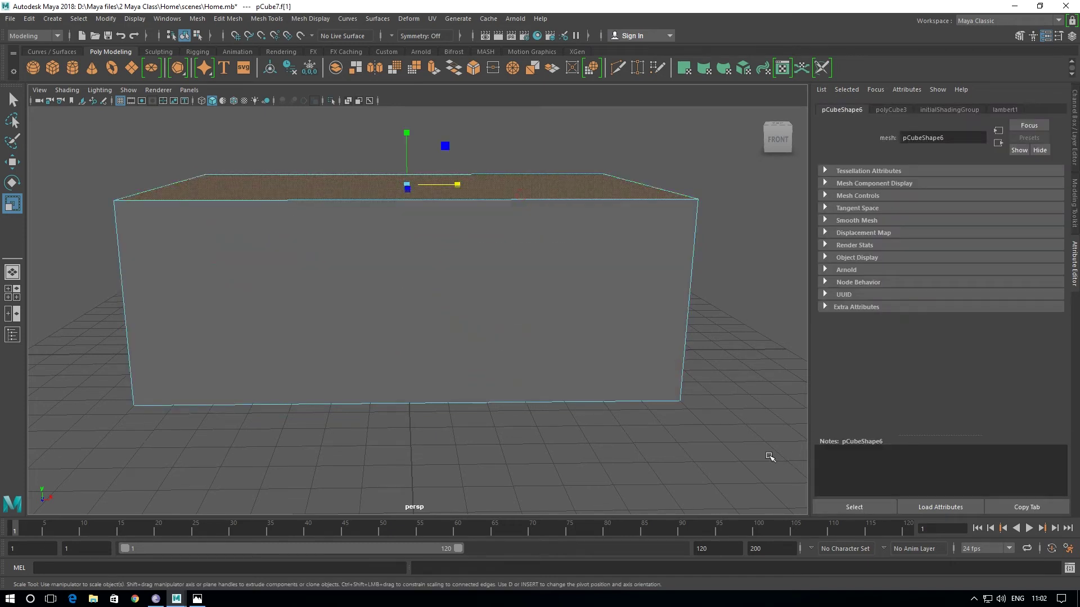
pyautogui.press('w')
pyautogui.moveTo(407, 134); pyautogui.dragTo(408, 133)
pyautogui.hotkey('ctrl', 'z')
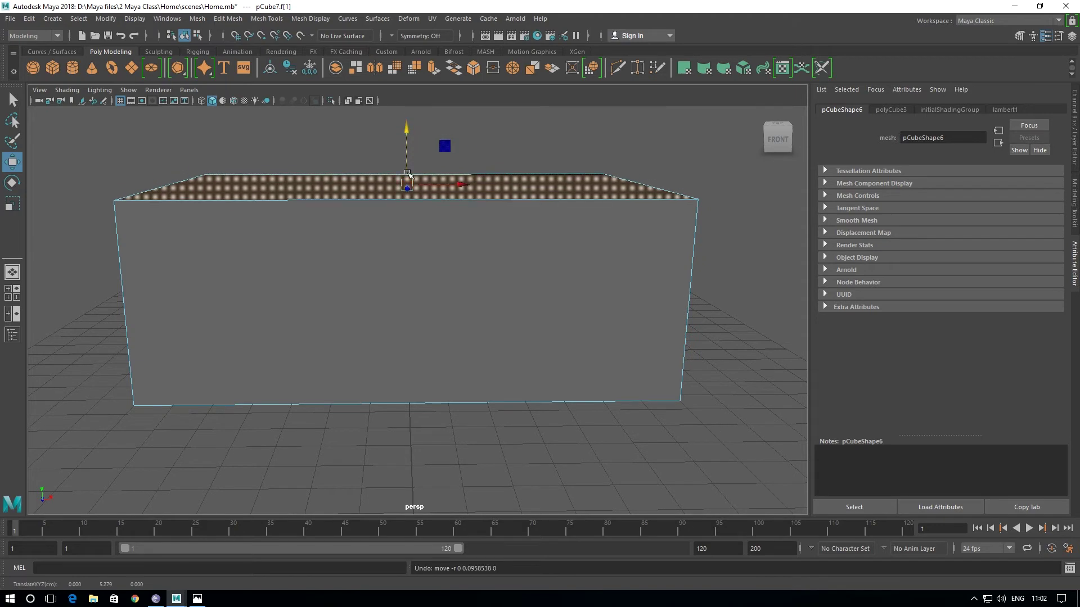
pyautogui.click(728, 365)
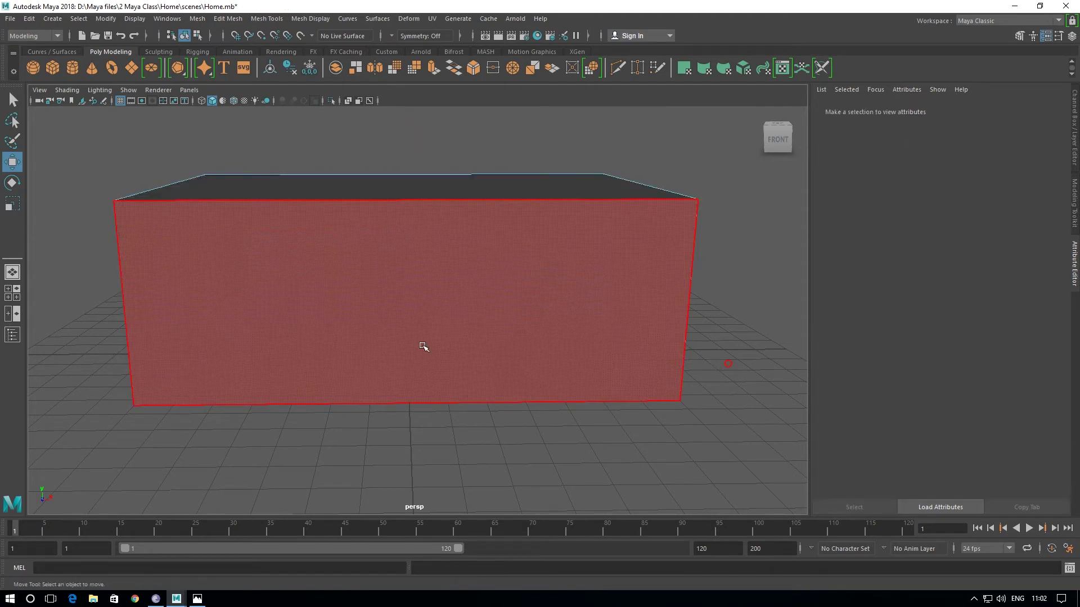
pyautogui.keyDown('alt'); pyautogui.moveTo(405, 362); pyautogui.dragTo(434, 365); pyautogui.keyUp('alt')
pyautogui.moveTo(419, 287); pyautogui.dragTo(475, 255, button='right')
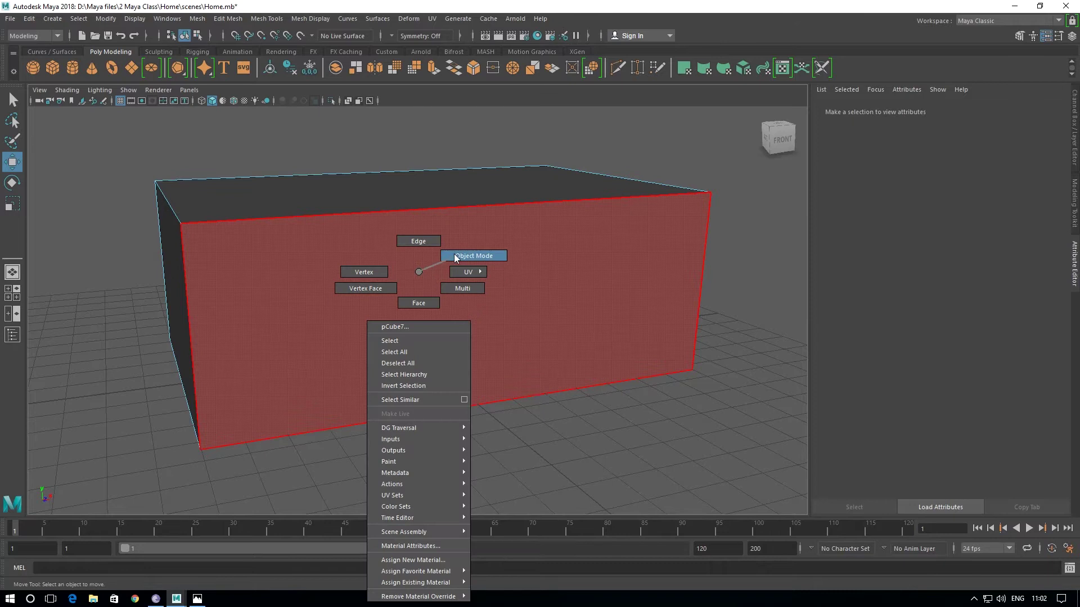
pyautogui.click(615, 403)
pyautogui.moveTo(615, 403)
pyautogui.keyDown('alt'); pyautogui.mouseDown()
pyautogui.moveTo(585, 481)
pyautogui.moveTo(453, 417)
pyautogui.mouseUp(); pyautogui.keyUp('alt')
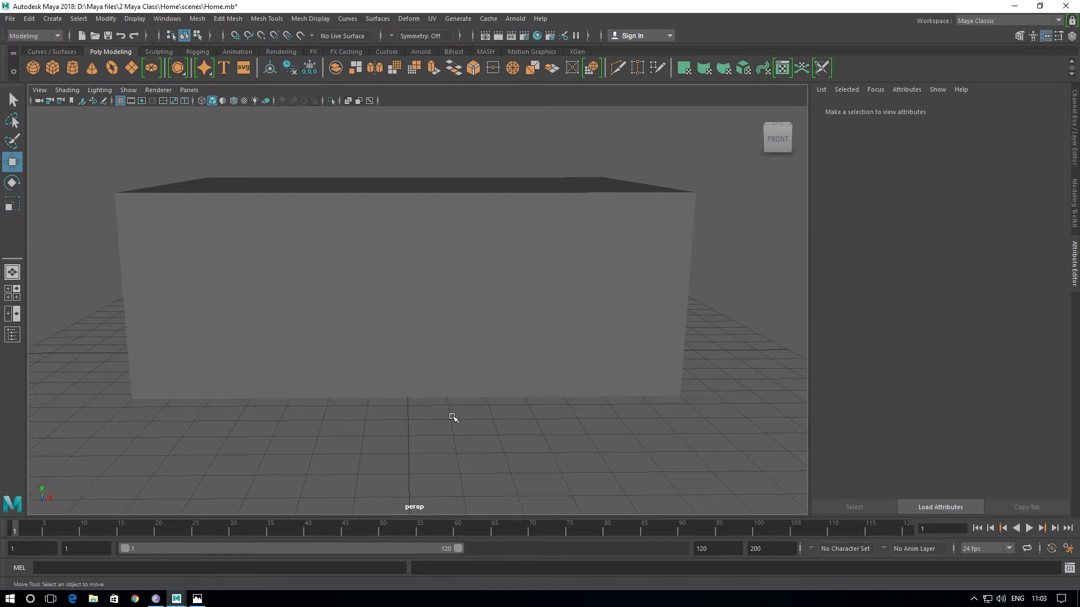
pyautogui.moveTo(453, 417)
pyautogui.keyDown('alt'); pyautogui.mouseDown()
pyautogui.moveTo(467, 411)
pyautogui.moveTo(451, 407)
pyautogui.mouseUp(); pyautogui.keyUp('alt')
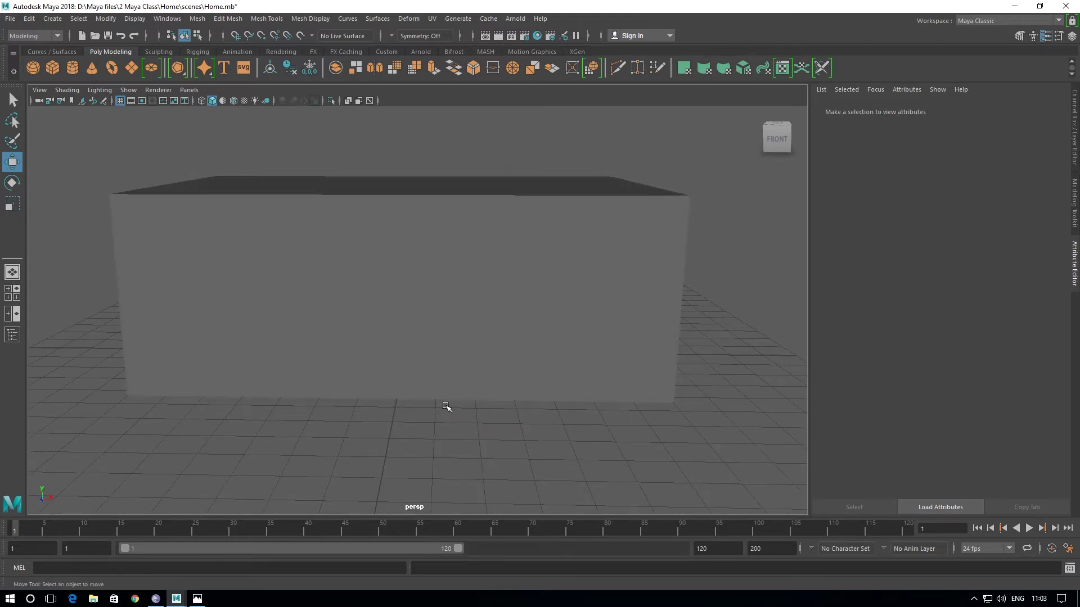
pyautogui.keyDown('alt'); pyautogui.moveTo(371, 427); pyautogui.dragTo(408, 426); pyautogui.keyUp('alt')
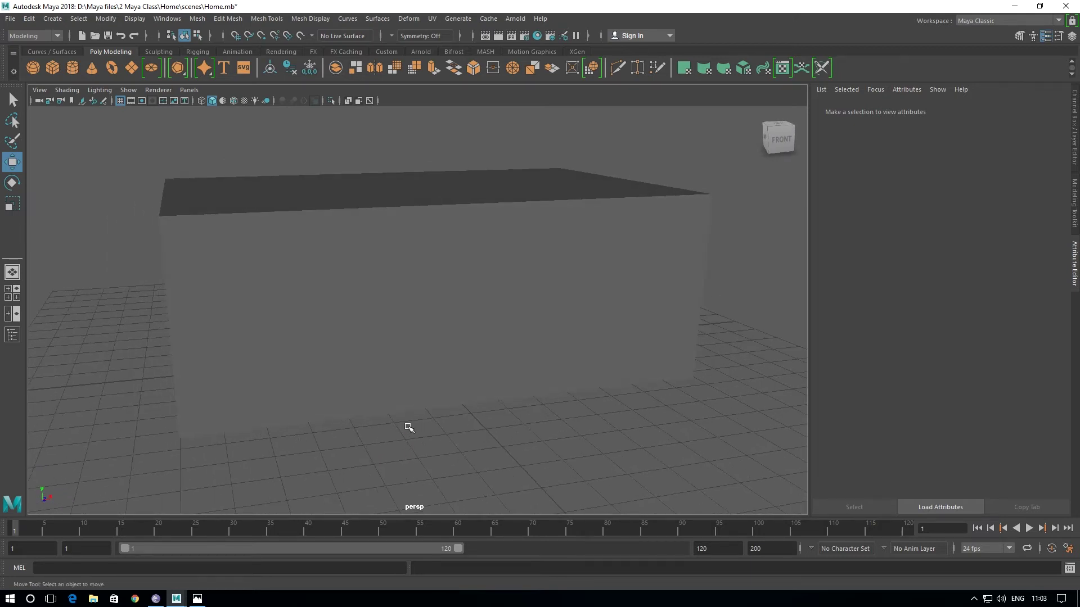
pyautogui.moveTo(409, 427)
pyautogui.keyDown('alt'); pyautogui.mouseDown(button='middle')
pyautogui.moveTo(477, 429)
pyautogui.moveTo(473, 446)
pyautogui.moveTo(448, 445)
pyautogui.mouseUp(button='middle'); pyautogui.keyUp('alt')
pyautogui.moveTo(449, 444)
pyautogui.keyDown('alt'); pyautogui.mouseDown()
pyautogui.moveTo(417, 441)
pyautogui.moveTo(428, 445)
pyautogui.moveTo(374, 400)
pyautogui.mouseUp(); pyautogui.keyUp('alt')
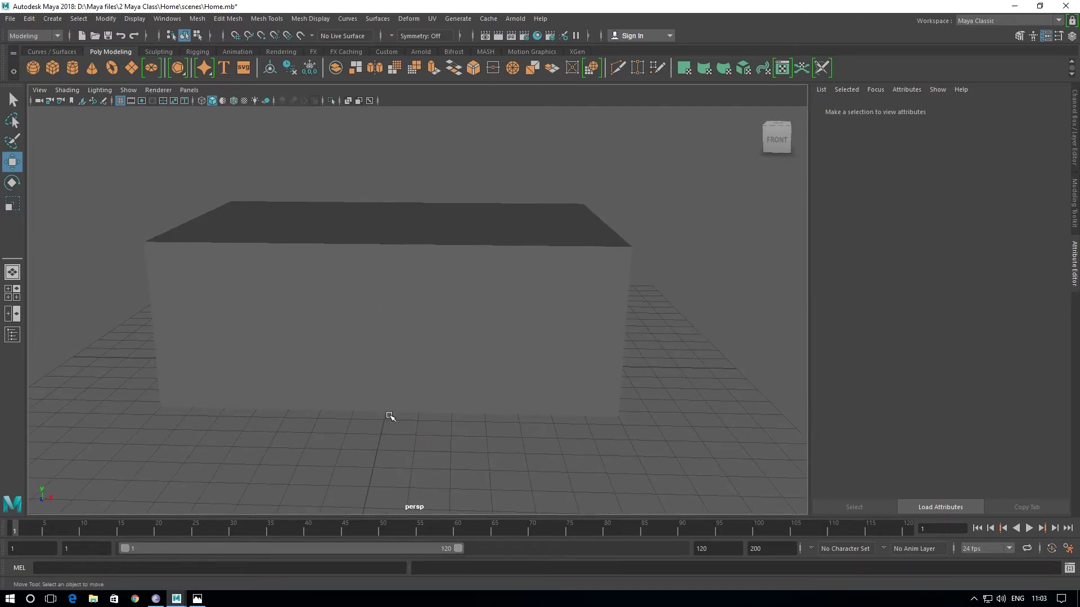
pyautogui.keyDown('alt'); pyautogui.moveTo(416, 422); pyautogui.dragTo(432, 405); pyautogui.keyUp('alt')
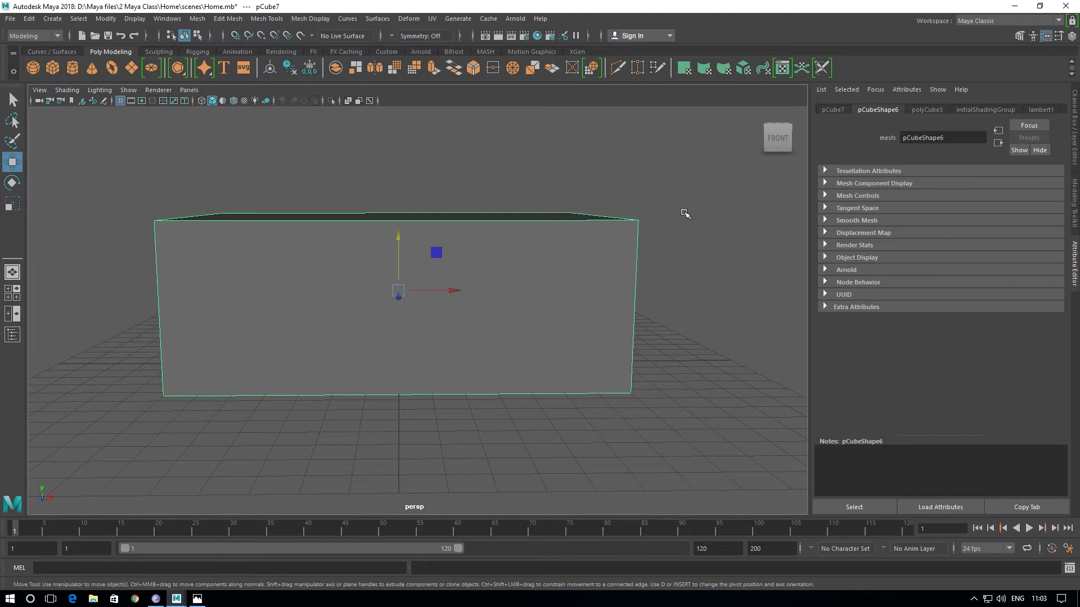
pyautogui.moveTo(529, 278)
pyautogui.keyDown('alt'); pyautogui.mouseDown()
pyautogui.moveTo(458, 292)
pyautogui.moveTo(619, 279)
pyautogui.moveTo(603, 299)
pyautogui.moveTo(492, 299)
pyautogui.moveTo(513, 289)
pyautogui.mouseUp(); pyautogui.keyUp('alt')
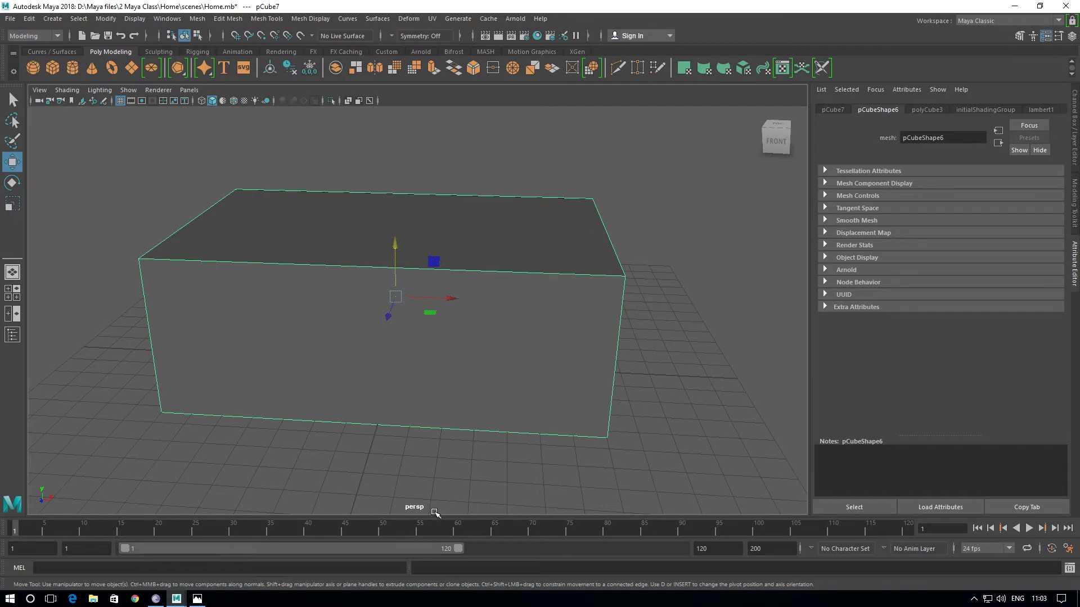
pyautogui.moveTo(445, 461)
pyautogui.keyDown('alt'); pyautogui.mouseDown()
pyautogui.moveTo(450, 432)
pyautogui.moveTo(436, 456)
pyautogui.mouseUp(); pyautogui.keyUp('alt')
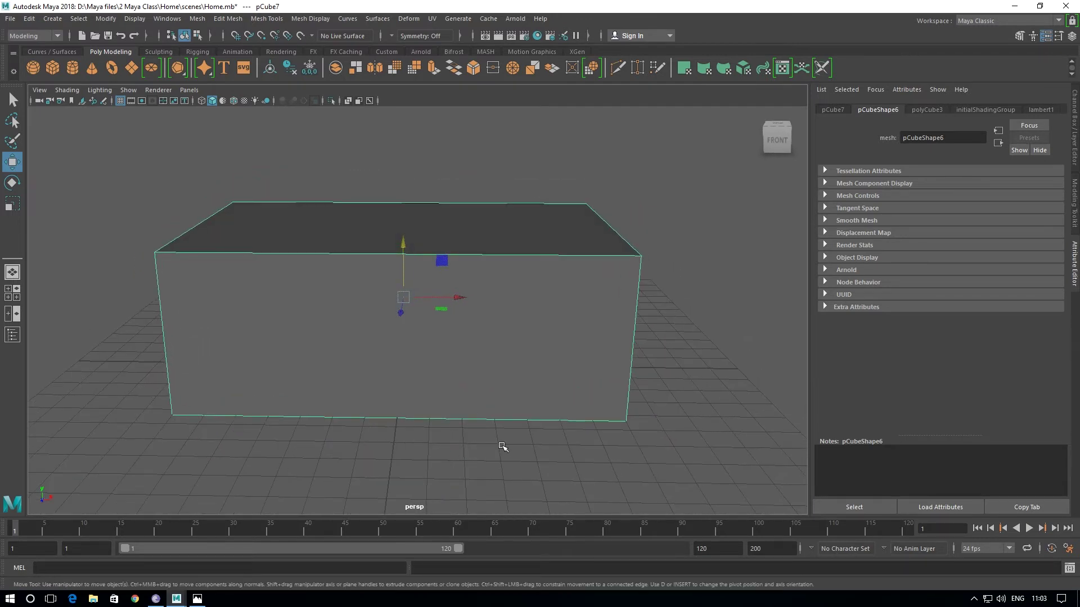
pyautogui.moveTo(576, 436)
pyautogui.keyDown('alt'); pyautogui.mouseDown()
pyautogui.moveTo(332, 440)
pyautogui.moveTo(410, 506)
pyautogui.moveTo(550, 397)
pyautogui.moveTo(554, 373)
pyautogui.moveTo(581, 437)
pyautogui.moveTo(619, 439)
pyautogui.moveTo(583, 438)
pyautogui.mouseUp(); pyautogui.keyUp('alt')
pyautogui.keyDown('alt'); pyautogui.moveTo(467, 421); pyautogui.dragTo(453, 422); pyautogui.keyUp('alt')
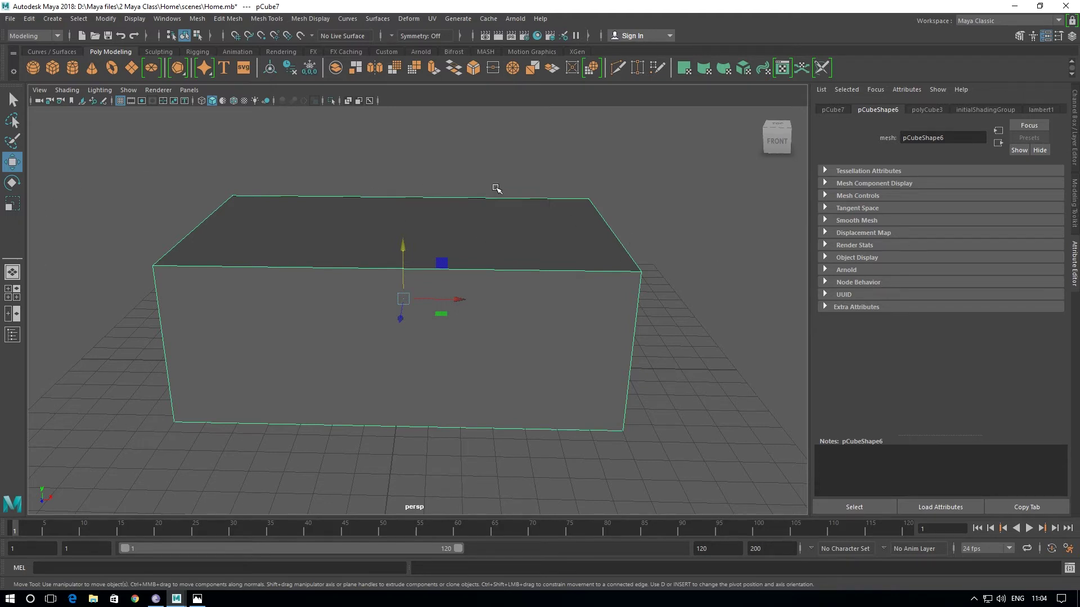
# - Show the top, perspective, front and side views together and orbit the perspective view
pyautogui.press('space')
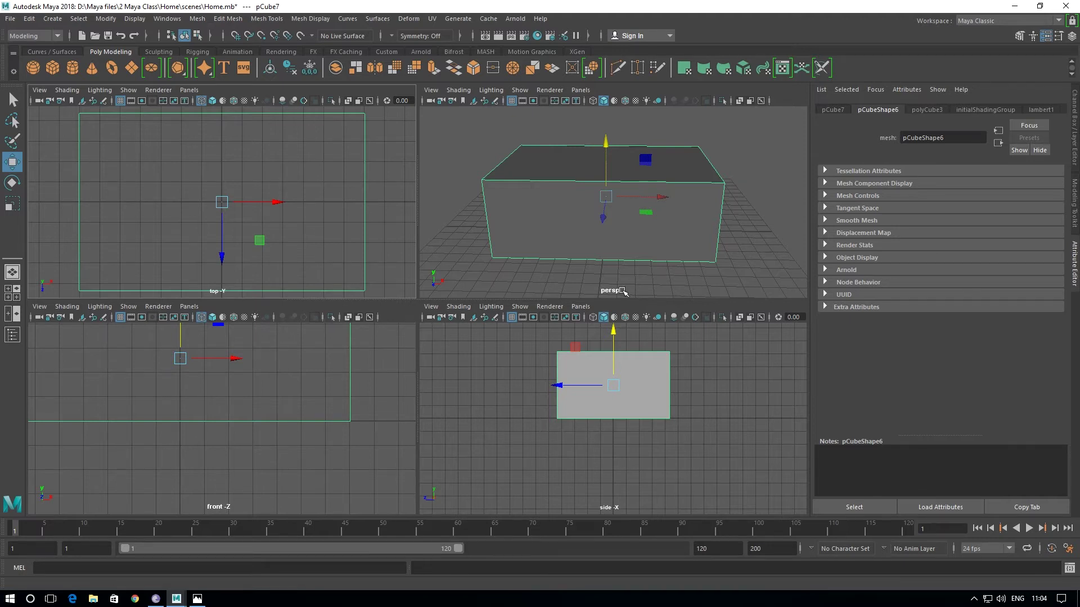
pyautogui.moveTo(622, 291)
pyautogui.keyDown('alt'); pyautogui.mouseDown()
pyautogui.moveTo(622, 251)
pyautogui.moveTo(653, 243)
pyautogui.mouseUp(); pyautogui.keyUp('alt')
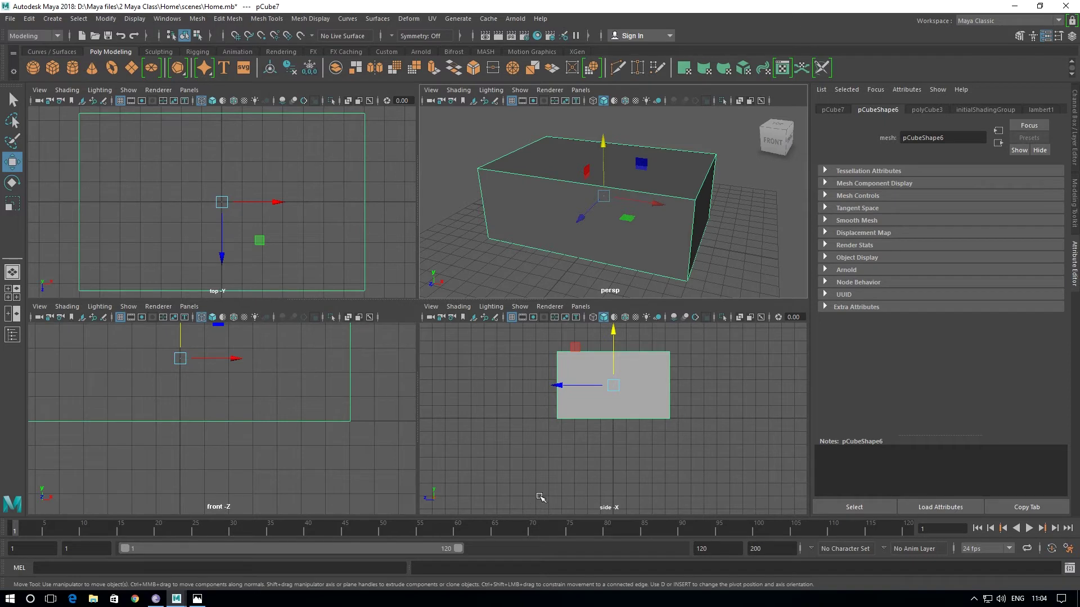
pyautogui.press('space')
pyautogui.moveTo(405, 295)
pyautogui.keyDown('alt'); pyautogui.mouseDown()
pyautogui.moveTo(398, 304)
pyautogui.moveTo(331, 273)
pyautogui.moveTo(383, 273)
pyautogui.mouseUp(); pyautogui.keyUp('alt')
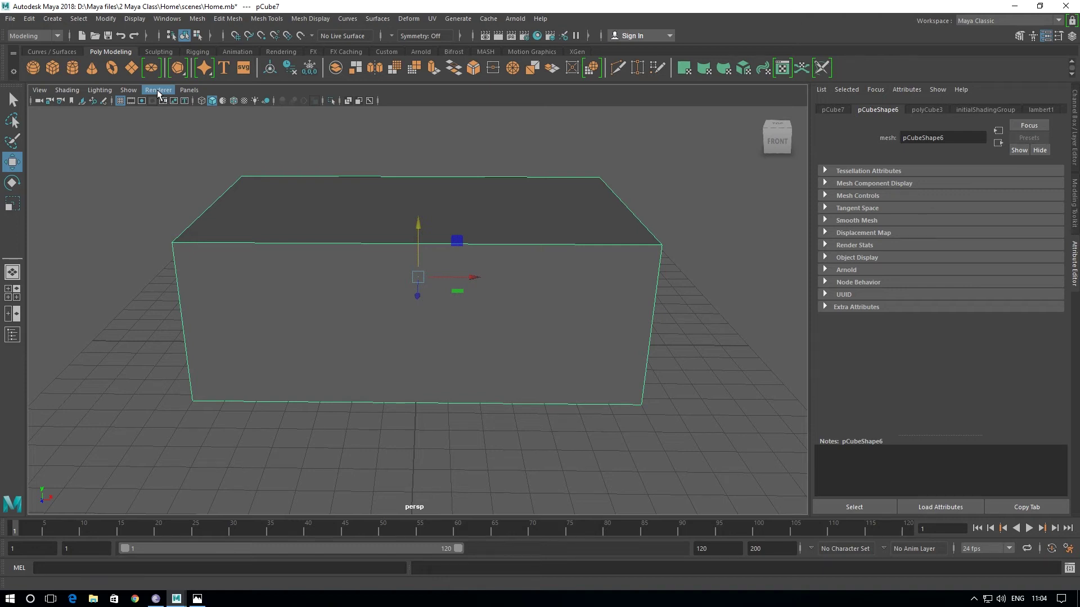
pyautogui.click(158, 91)
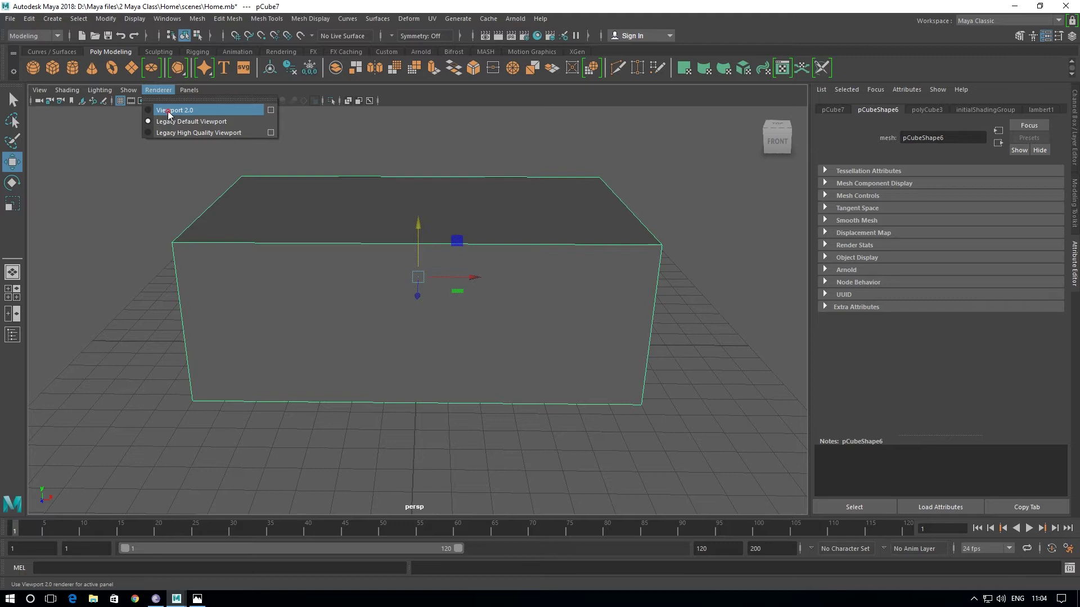
pyautogui.click(168, 112)
pyautogui.moveTo(474, 271); pyautogui.dragTo(563, 273)
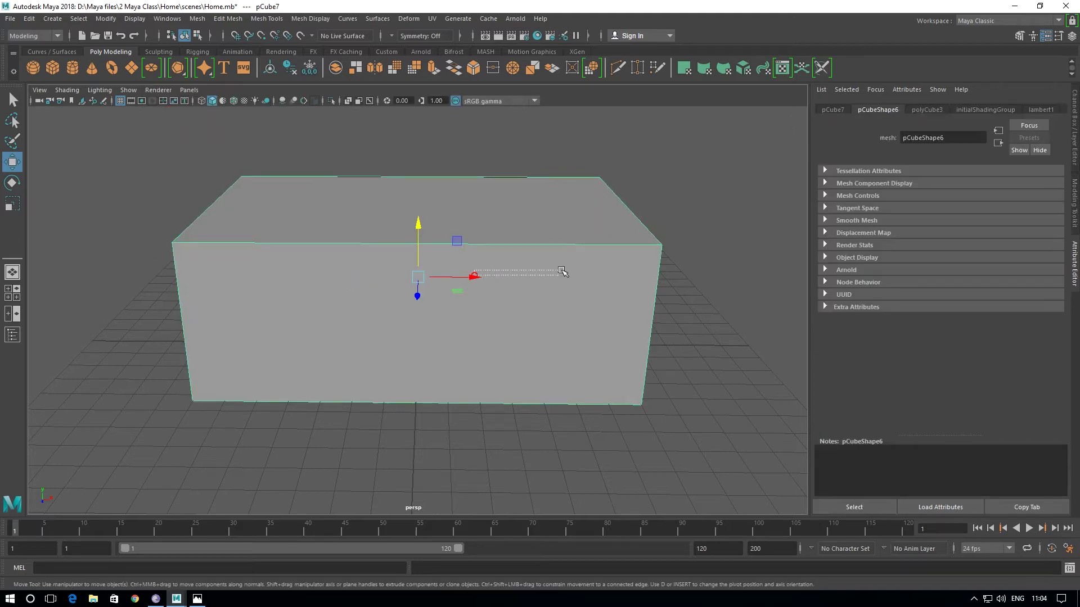
pyautogui.moveTo(471, 276); pyautogui.dragTo(541, 276)
pyautogui.click(158, 91)
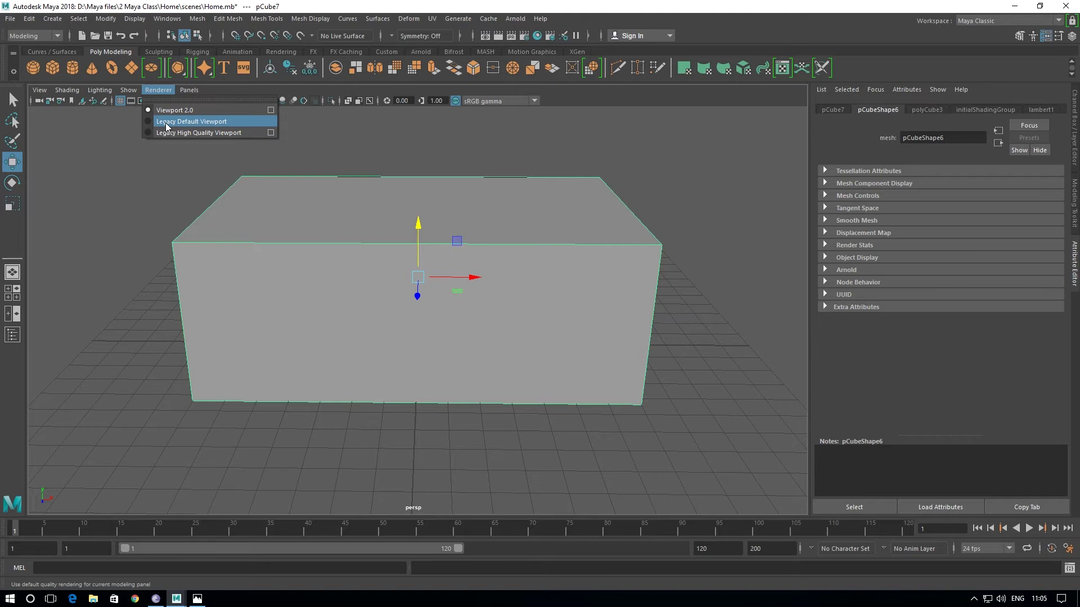
pyautogui.click(179, 122)
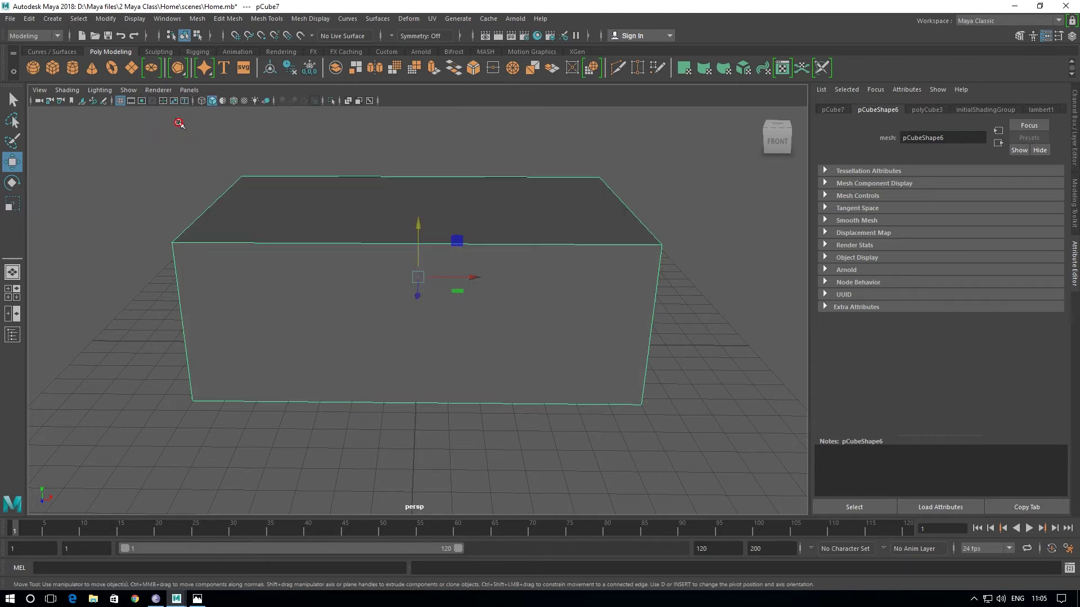
pyautogui.click(331, 298)
pyautogui.press('space')
pyautogui.press('space')
pyautogui.click(158, 90)
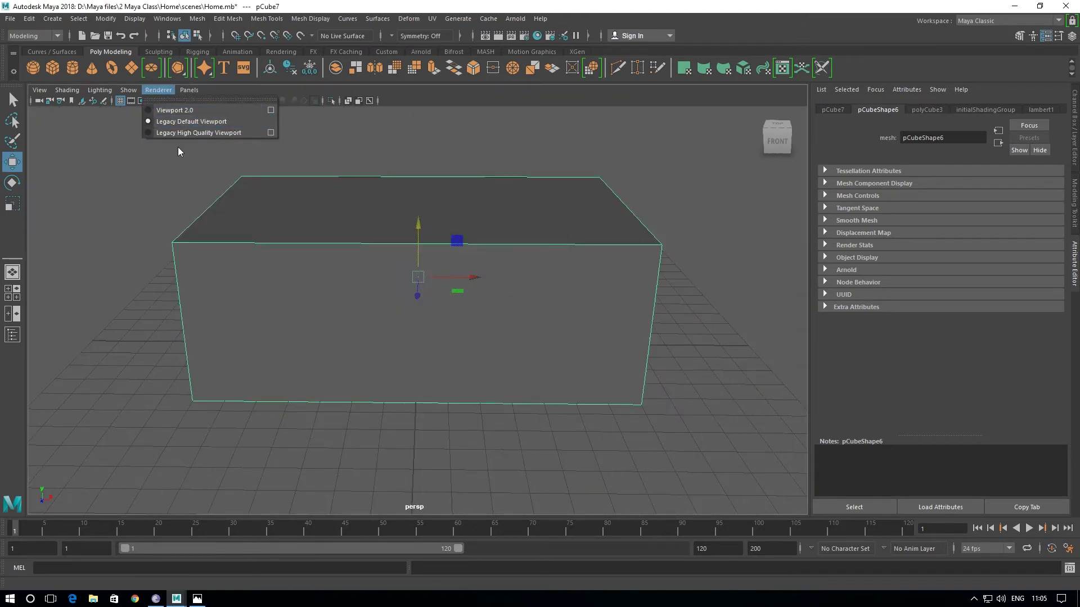
pyautogui.click(234, 321)
pyautogui.press('space')
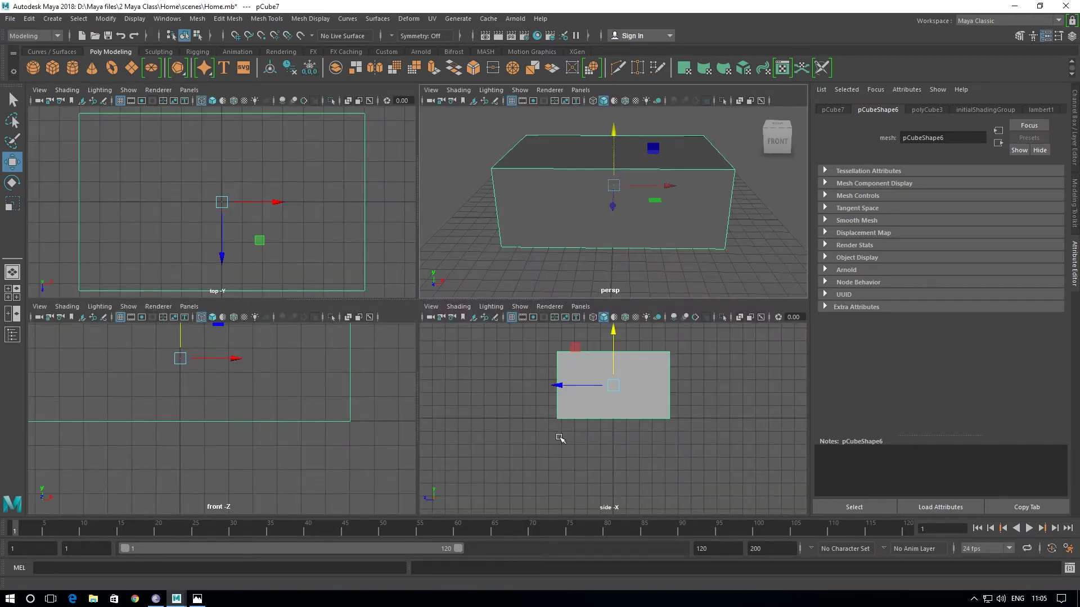
# - Toggle the side view full-size and back, then reselect the box body
pyautogui.press('space')
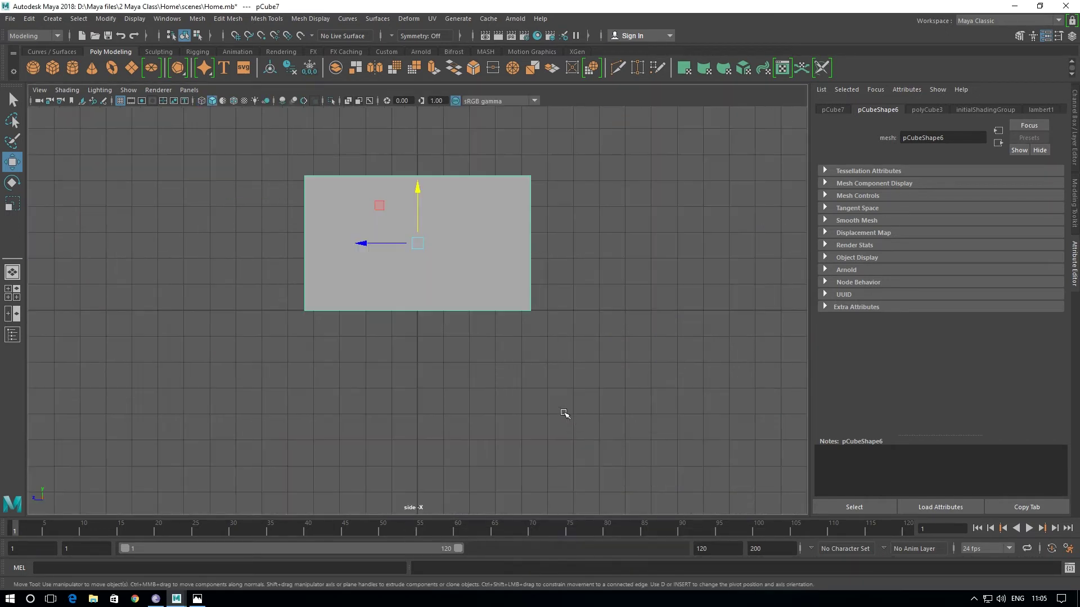
pyautogui.click(365, 242)
pyautogui.press('space')
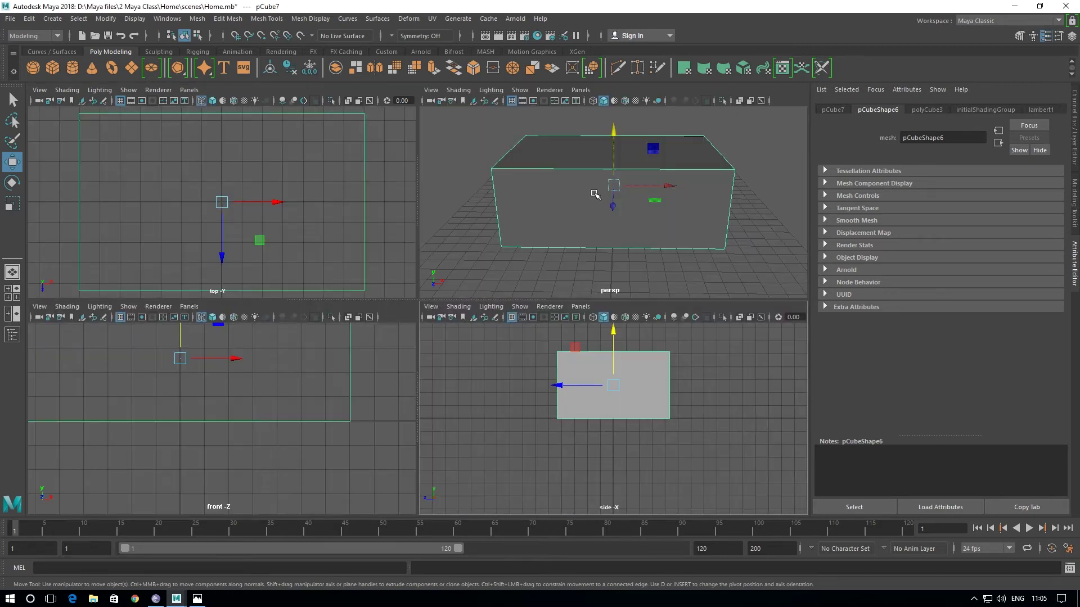
pyautogui.click(150, 143)
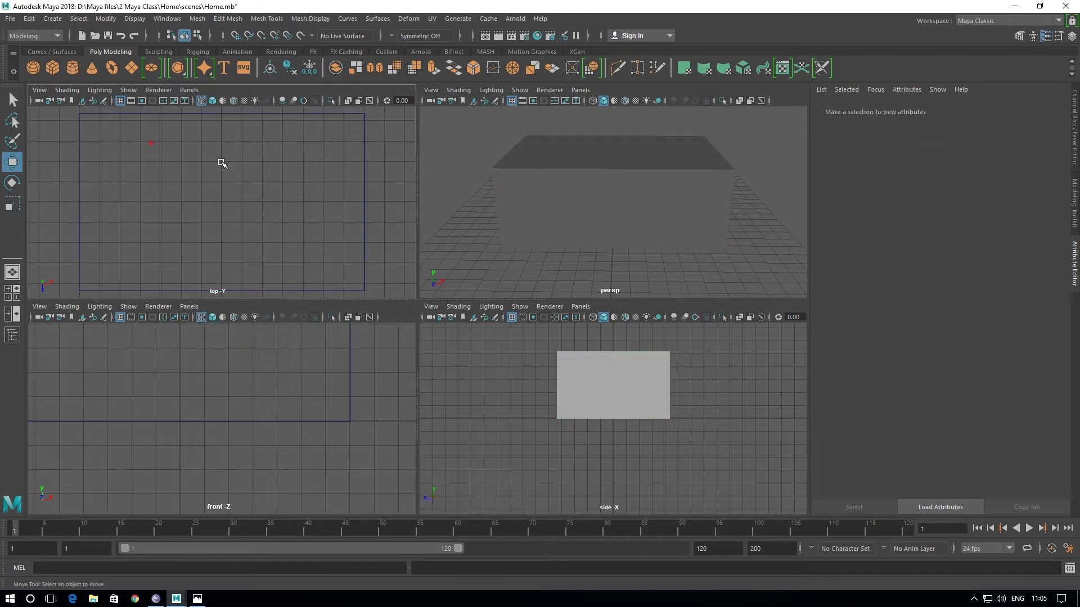
pyautogui.click(206, 213)
pyautogui.moveTo(365, 192); pyautogui.dragTo(383, 213)
# - Switch the front and side views to the Legacy Default renderer and reselect the box
pyautogui.click(159, 93)
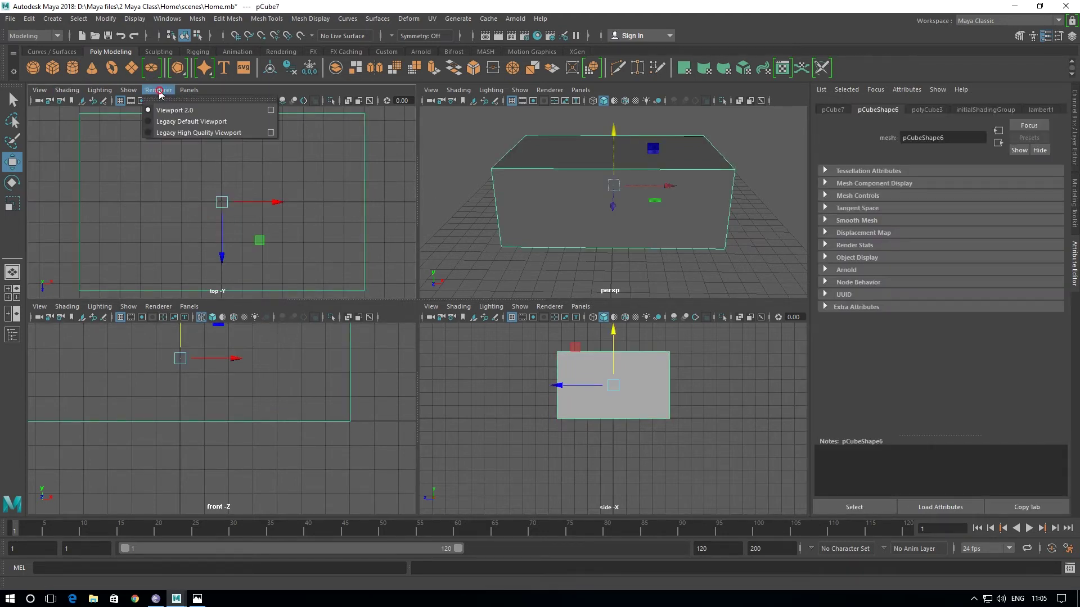
pyautogui.click(175, 121)
pyautogui.click(141, 354)
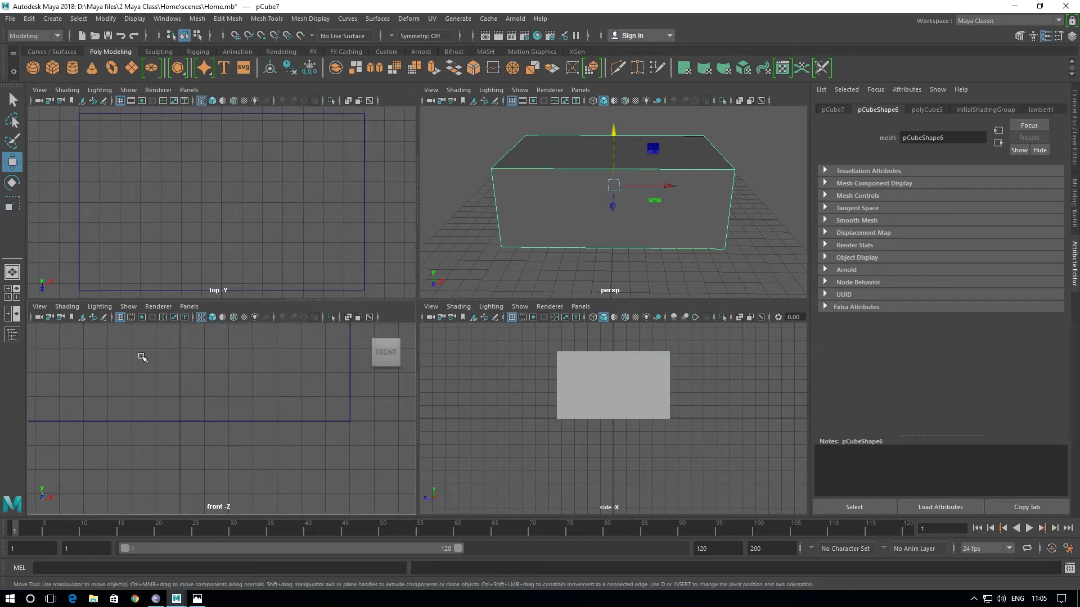
pyautogui.click(158, 306)
pyautogui.click(189, 338)
pyautogui.click(536, 309)
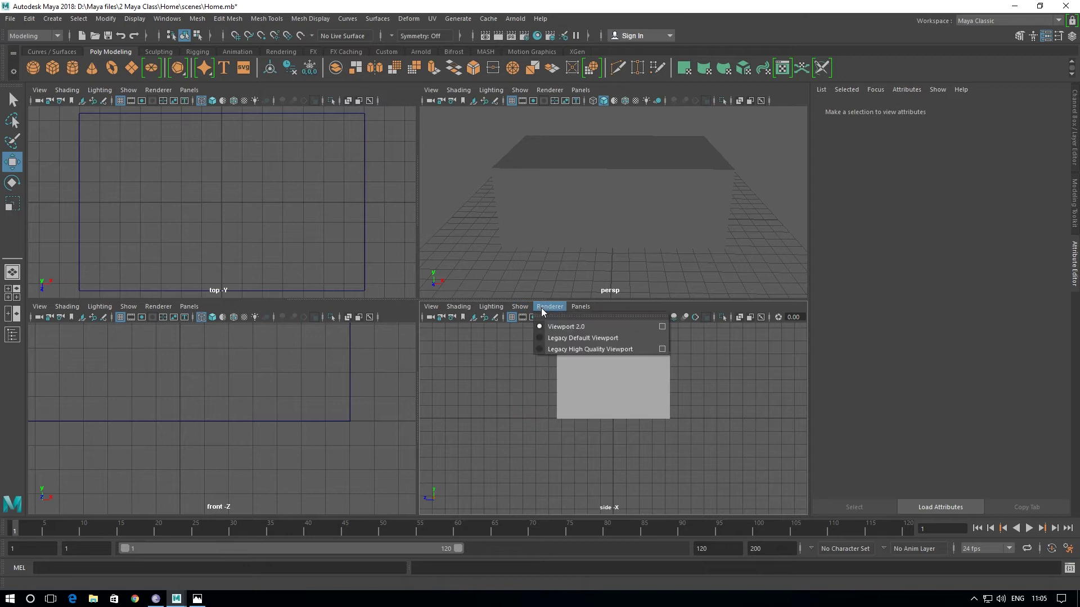
pyautogui.click(556, 338)
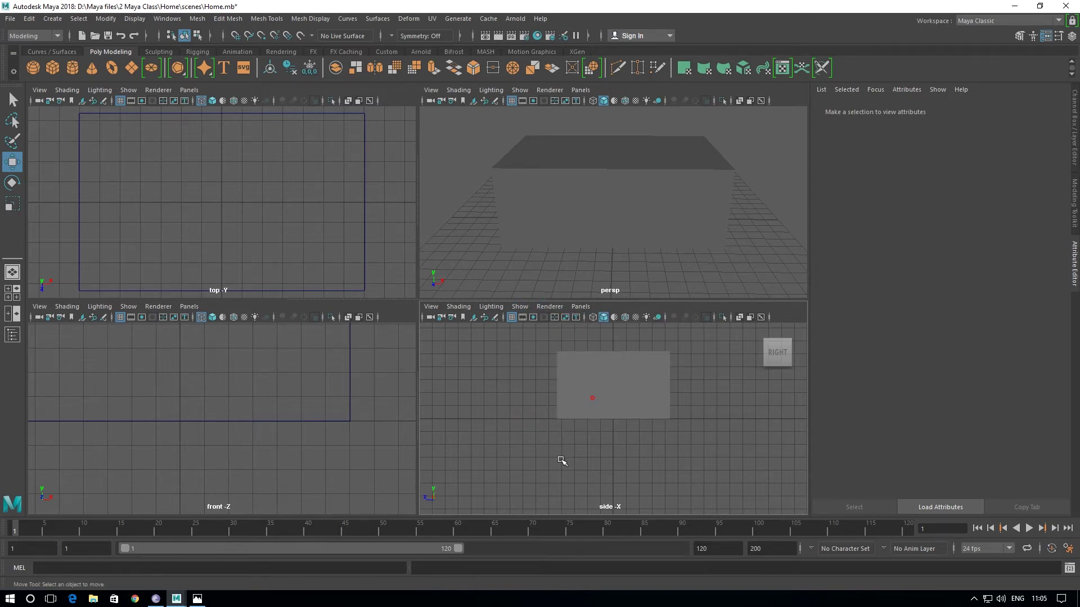
pyautogui.click(578, 403)
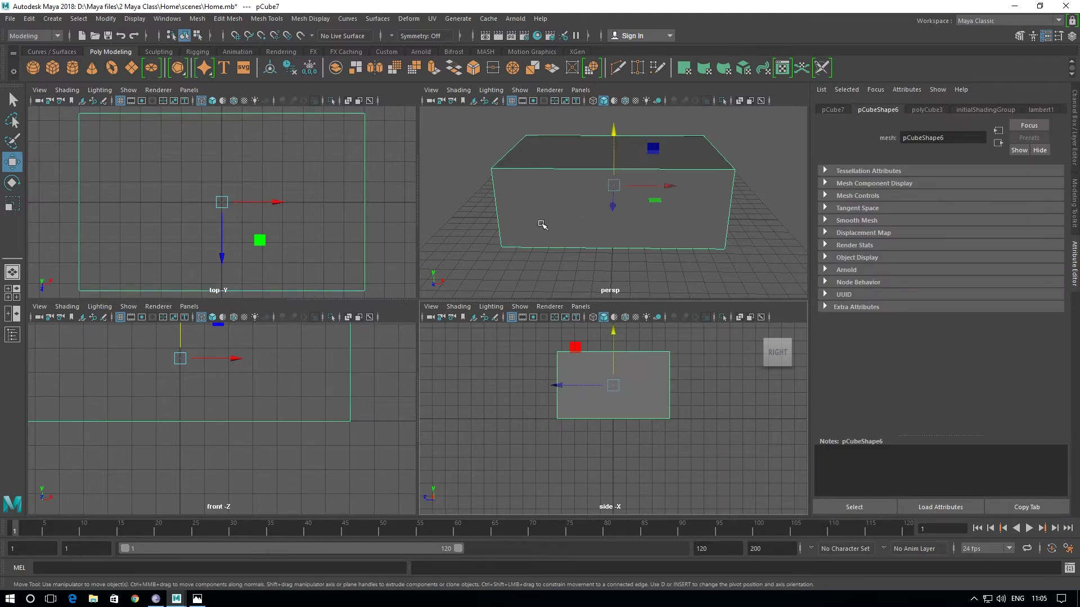
pyautogui.press('space')
pyautogui.keyDown('alt'); pyautogui.moveTo(473, 325); pyautogui.dragTo(376, 315); pyautogui.keyUp('alt')
pyautogui.press('space')
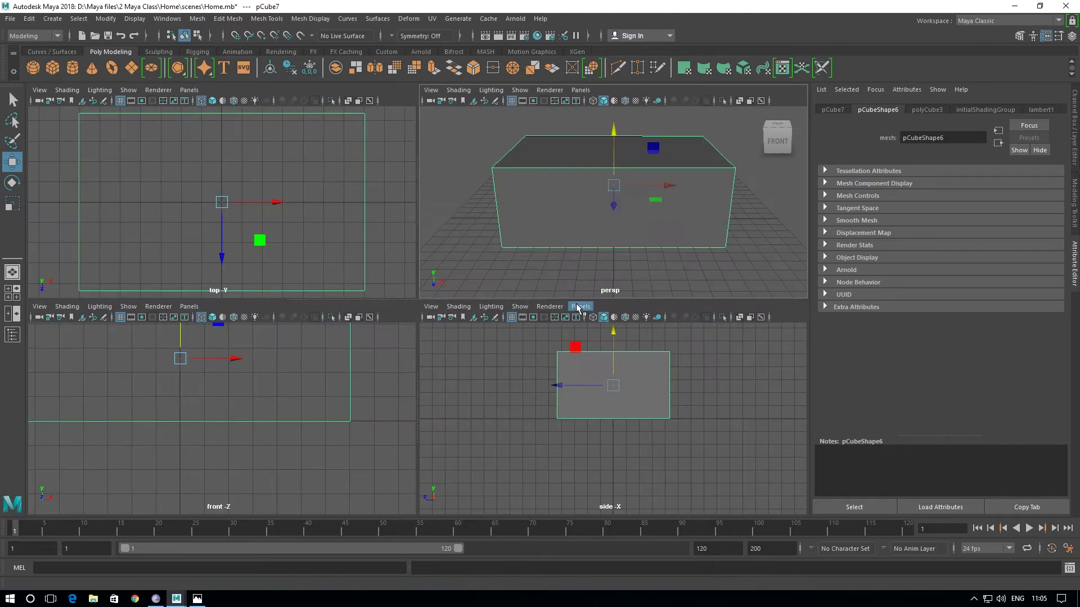
pyautogui.press('space')
pyautogui.keyDown('alt'); pyautogui.moveTo(461, 302); pyautogui.dragTo(423, 325); pyautogui.keyUp('alt')
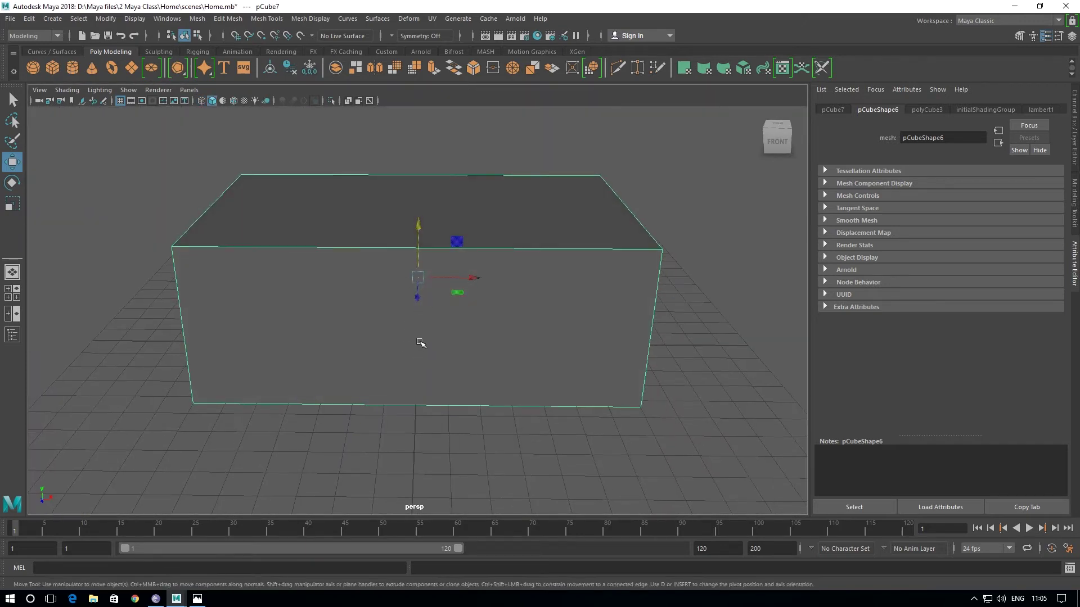
pyautogui.moveTo(421, 385)
pyautogui.keyDown('alt'); pyautogui.mouseDown()
pyautogui.moveTo(460, 343)
pyautogui.moveTo(432, 270)
pyautogui.mouseUp(); pyautogui.keyUp('alt')
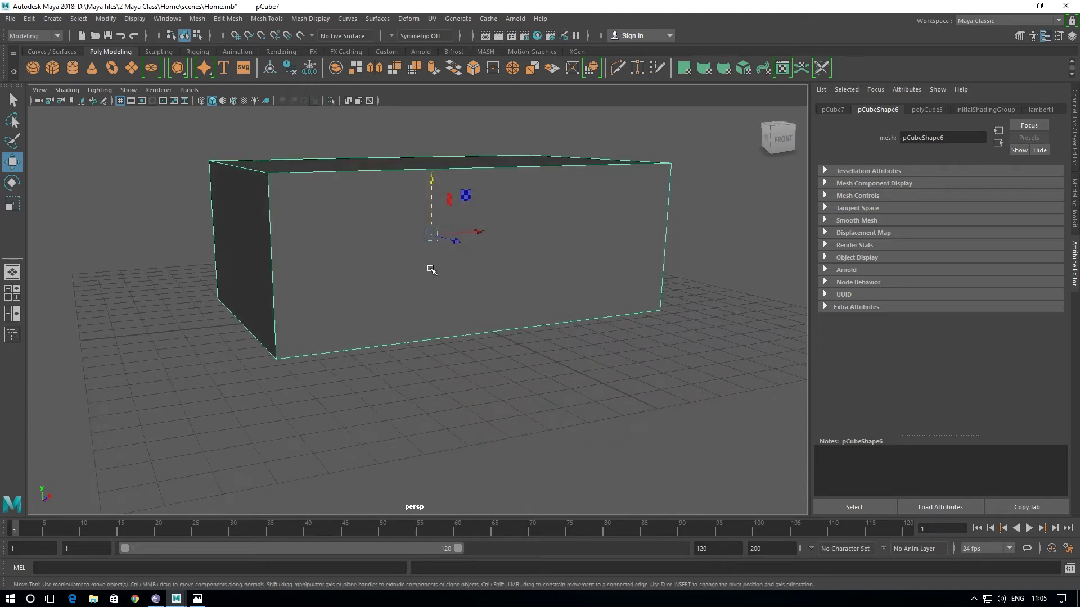
pyautogui.moveTo(433, 230)
pyautogui.keyDown('alt'); pyautogui.mouseDown()
pyautogui.moveTo(426, 219)
pyautogui.moveTo(470, 285)
pyautogui.mouseUp(); pyautogui.keyUp('alt')
pyautogui.moveTo(444, 234)
pyautogui.keyDown('alt'); pyautogui.mouseDown()
pyautogui.moveTo(468, 278)
pyautogui.moveTo(450, 246)
pyautogui.moveTo(465, 318)
pyautogui.moveTo(352, 328)
pyautogui.moveTo(458, 325)
pyautogui.moveTo(474, 352)
pyautogui.moveTo(513, 335)
pyautogui.mouseUp(); pyautogui.keyUp('alt')
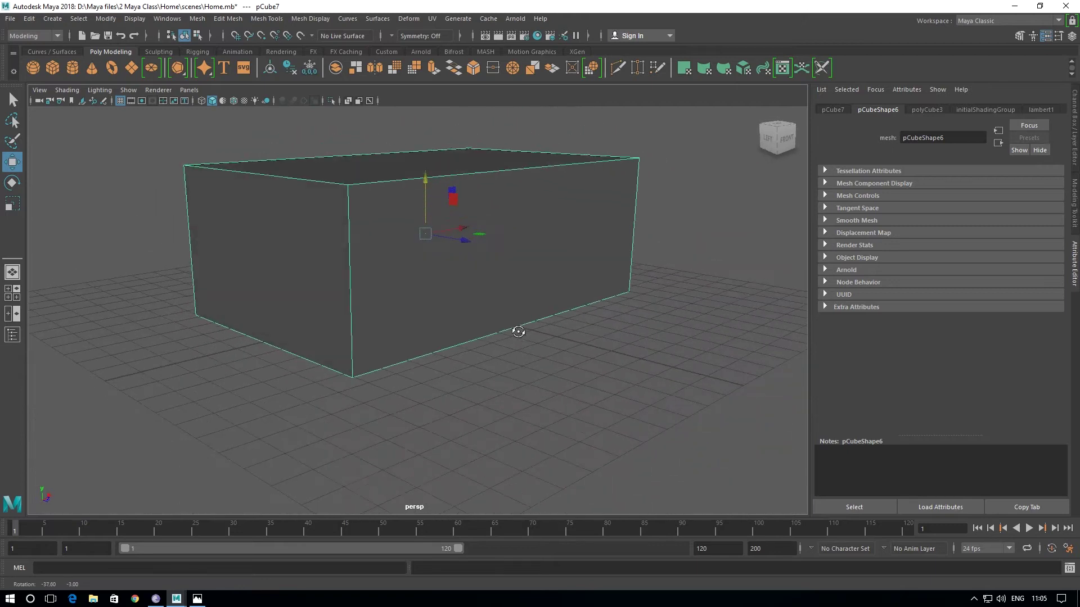
pyautogui.moveTo(460, 257)
pyautogui.keyDown('alt'); pyautogui.mouseDown()
pyautogui.moveTo(502, 311)
pyautogui.moveTo(439, 314)
pyautogui.moveTo(477, 313)
pyautogui.mouseUp(); pyautogui.keyUp('alt')
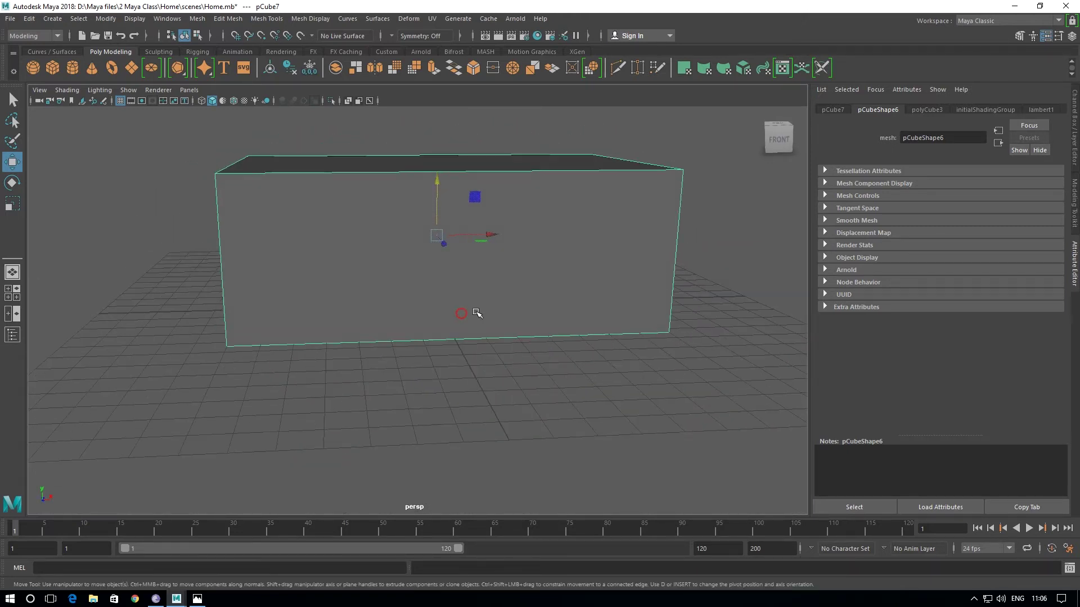
pyautogui.press('space')
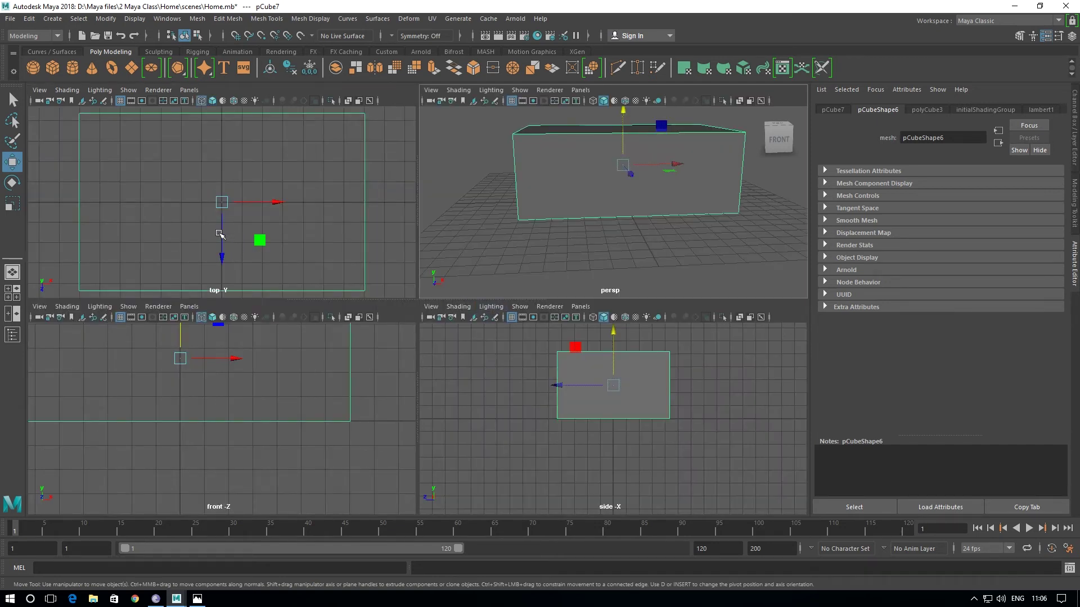
# - In the maximized top view, drag the box body right along X, then deselect it
pyautogui.keyDown('alt'); pyautogui.moveTo(622, 209); pyautogui.dragTo(611, 275); pyautogui.keyUp('alt')
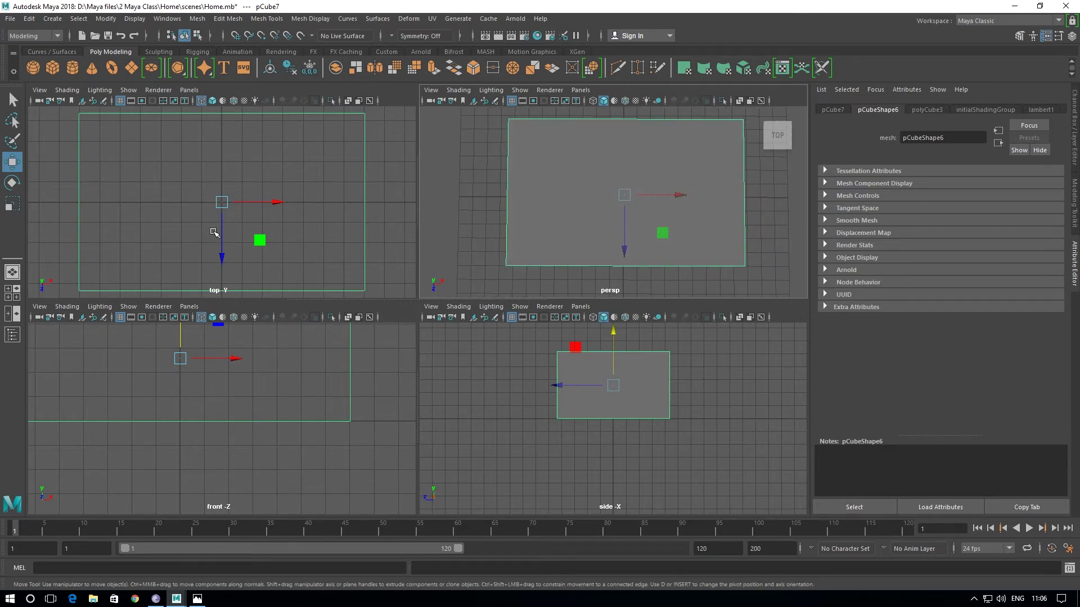
pyautogui.press('space')
pyautogui.moveTo(442, 309); pyautogui.dragTo(494, 309)
pyautogui.click(404, 325)
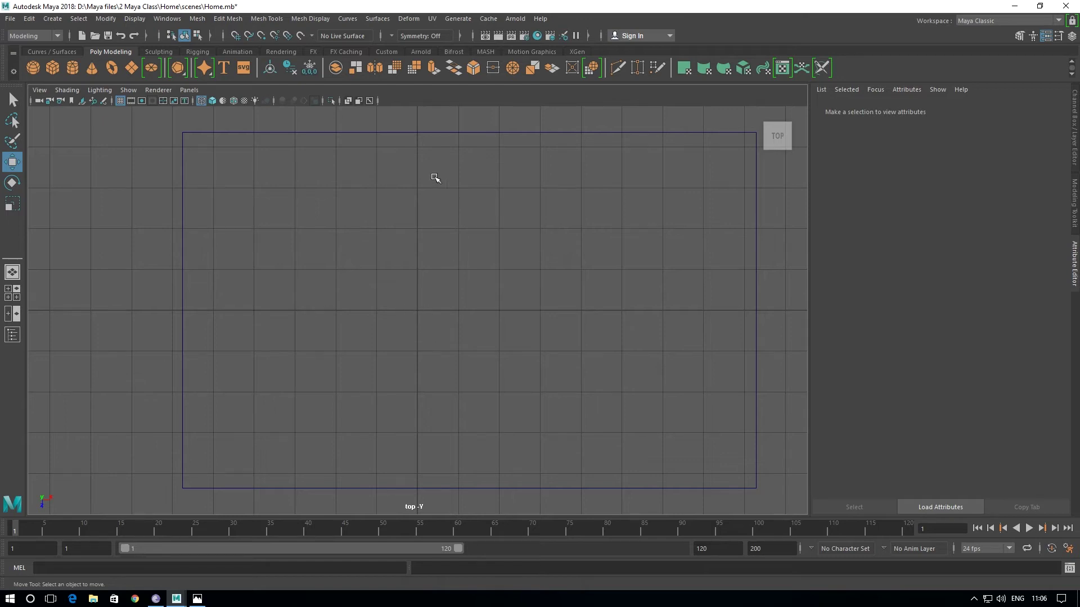
# - Reselect the box and drag it left along X back to the origin in the top view
pyautogui.click(483, 133)
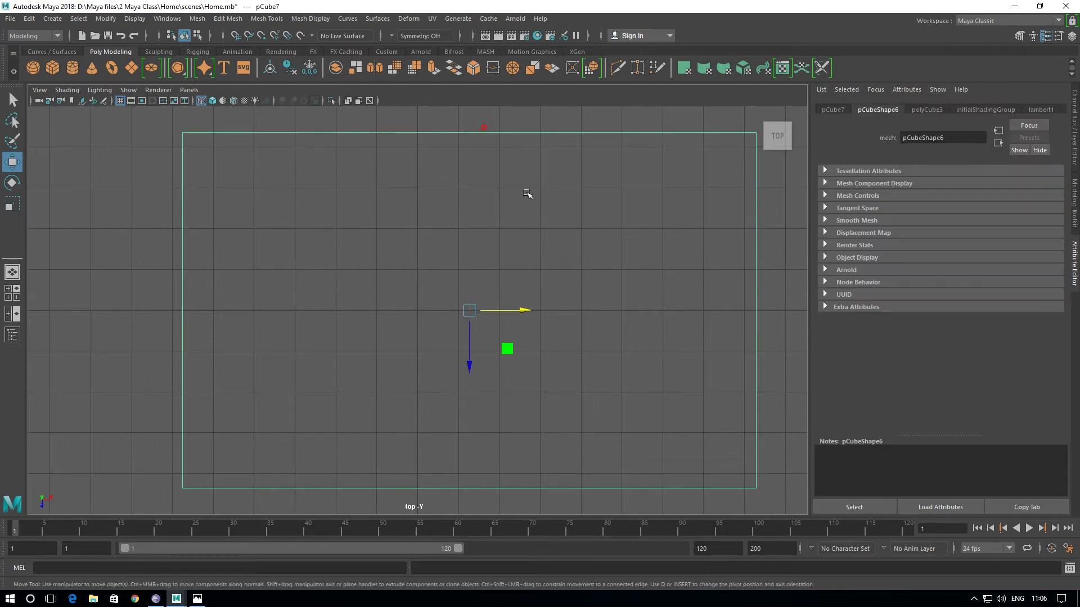
pyautogui.press('space')
pyautogui.keyDown('alt'); pyautogui.moveTo(707, 248); pyautogui.dragTo(475, 190); pyautogui.keyUp('alt')
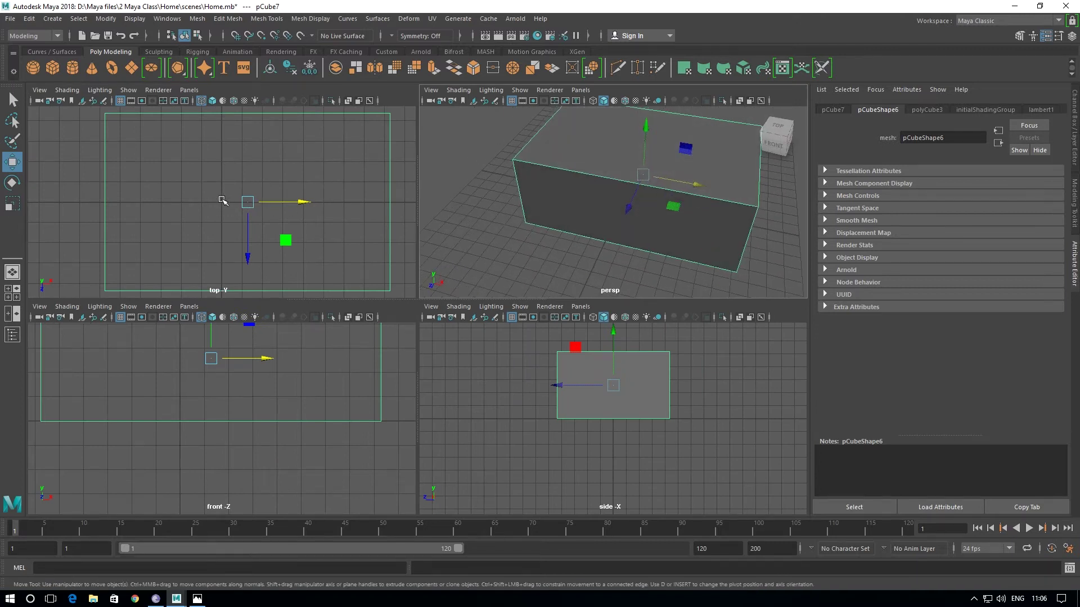
pyautogui.press('space')
pyautogui.moveTo(523, 311); pyautogui.dragTo(470, 320)
pyautogui.scroll(2, 373, 326)
pyautogui.scroll(-3, 431, 316)
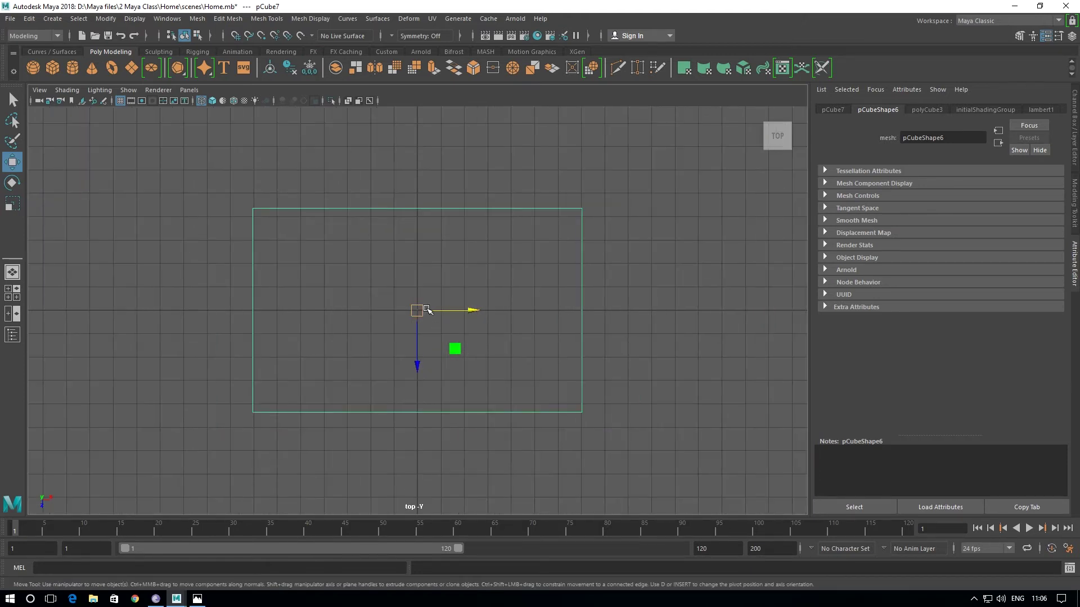
pyautogui.scroll(4, 447, 310)
pyautogui.scroll(-3, 432, 414)
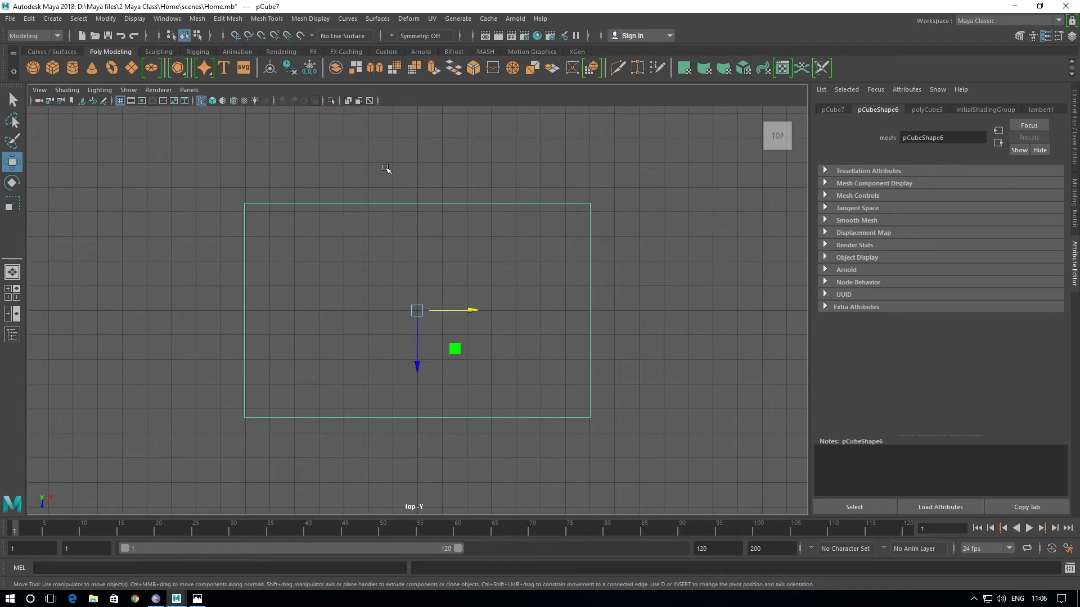
# - Orbit the perspective camera to face the box front and recentre it in the side view
pyautogui.press('space')
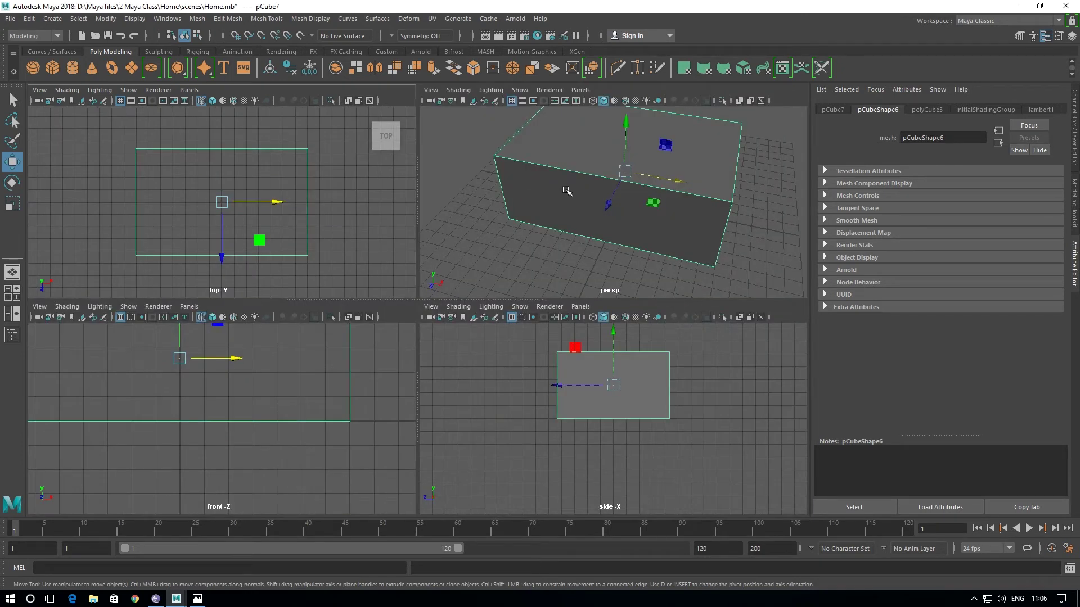
pyautogui.press('space')
pyautogui.keyDown('alt'); pyautogui.moveTo(456, 301); pyautogui.dragTo(568, 292); pyautogui.keyUp('alt')
pyautogui.moveTo(558, 305)
pyautogui.keyDown('alt'); pyautogui.mouseDown()
pyautogui.moveTo(482, 294)
pyautogui.moveTo(345, 328)
pyautogui.mouseUp(); pyautogui.keyUp('alt')
pyautogui.press('space')
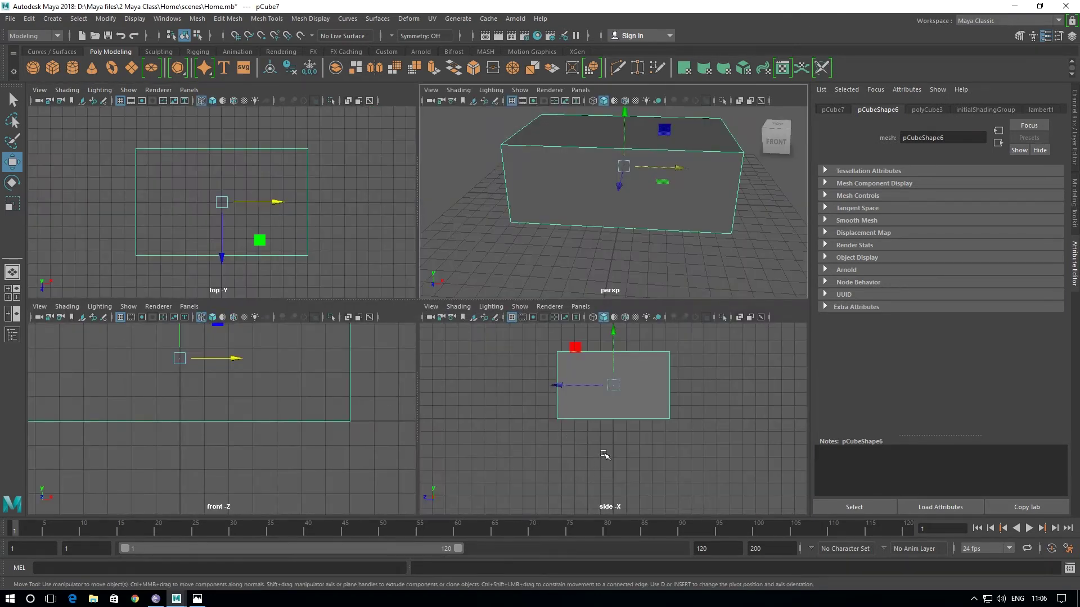
pyautogui.press('space')
pyautogui.keyDown('alt'); pyautogui.moveTo(475, 300); pyautogui.dragTo(464, 342, button='middle'); pyautogui.keyUp('alt')
pyautogui.scroll(1, 467, 341)
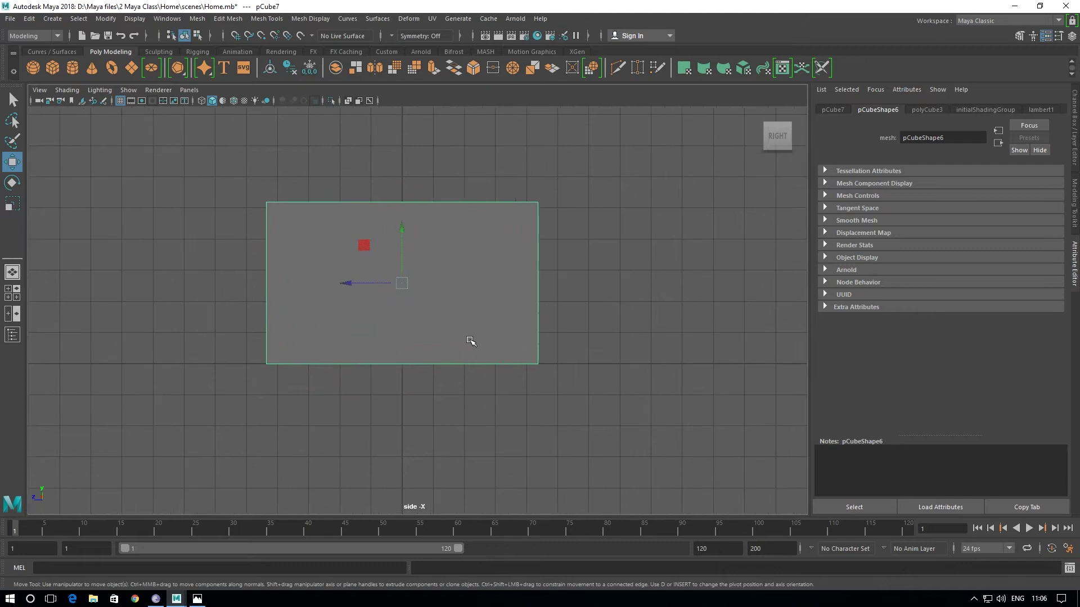
pyautogui.scroll(1, 470, 340)
pyautogui.press('space')
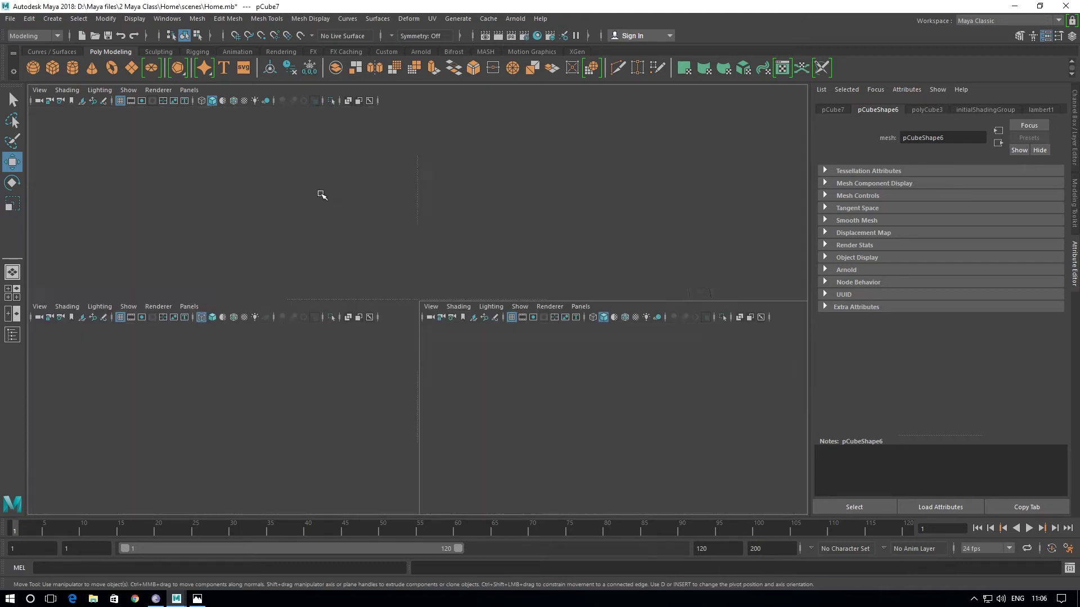
# - Toggle between shaded and wireframe display in the maximized top and side views
pyautogui.press('space')
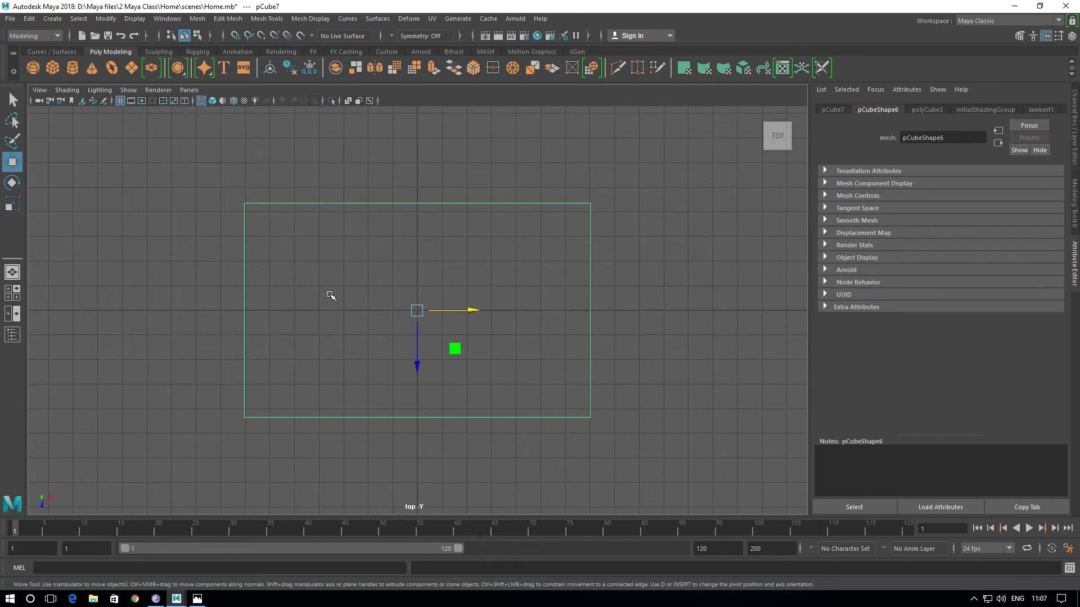
pyautogui.press('5')
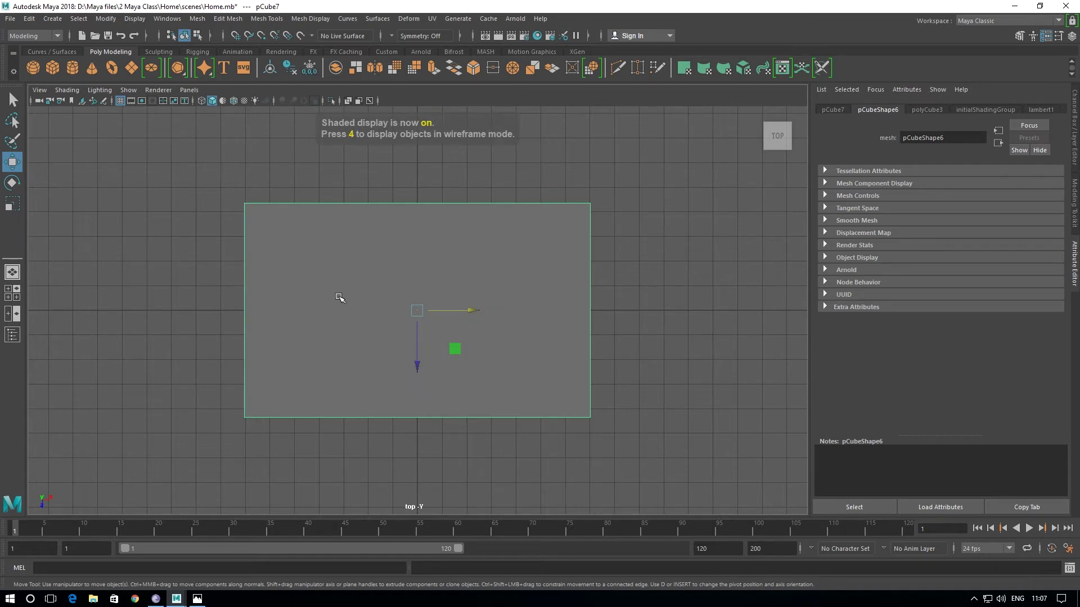
pyautogui.press('4')
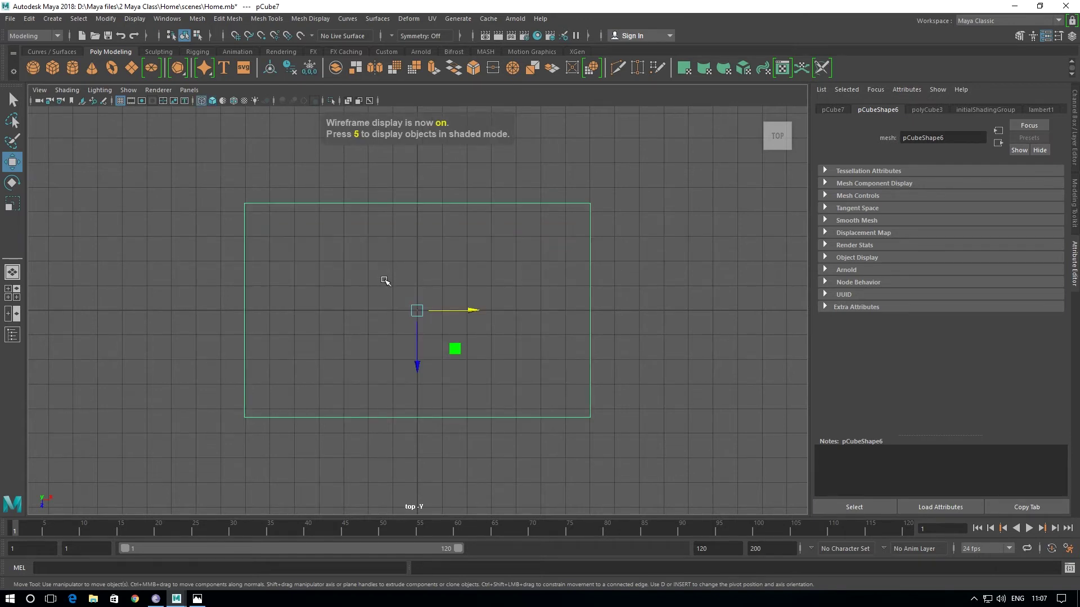
pyautogui.press('space')
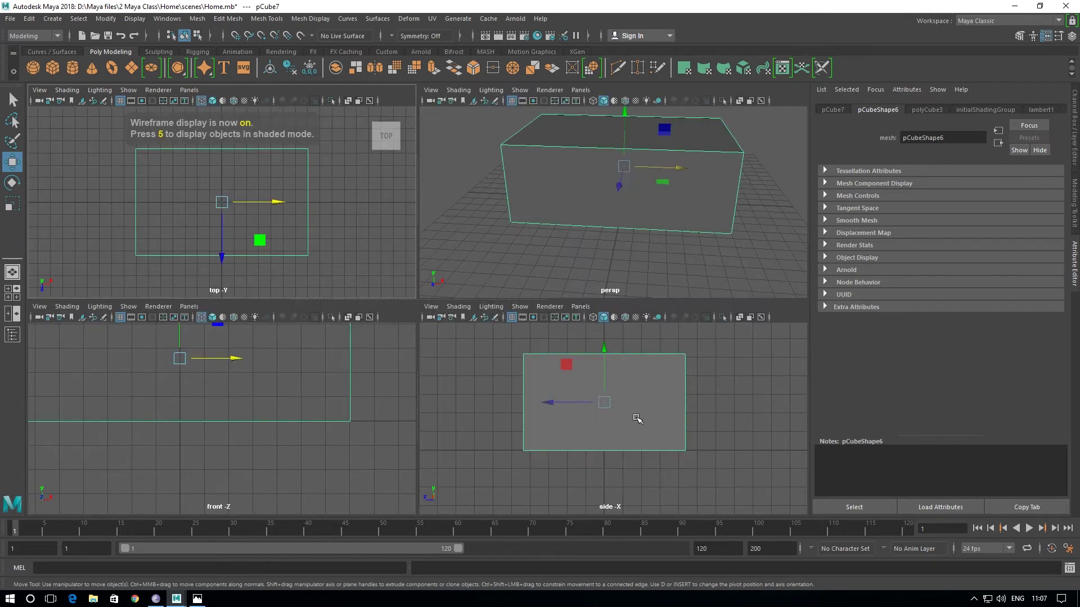
pyautogui.press('space')
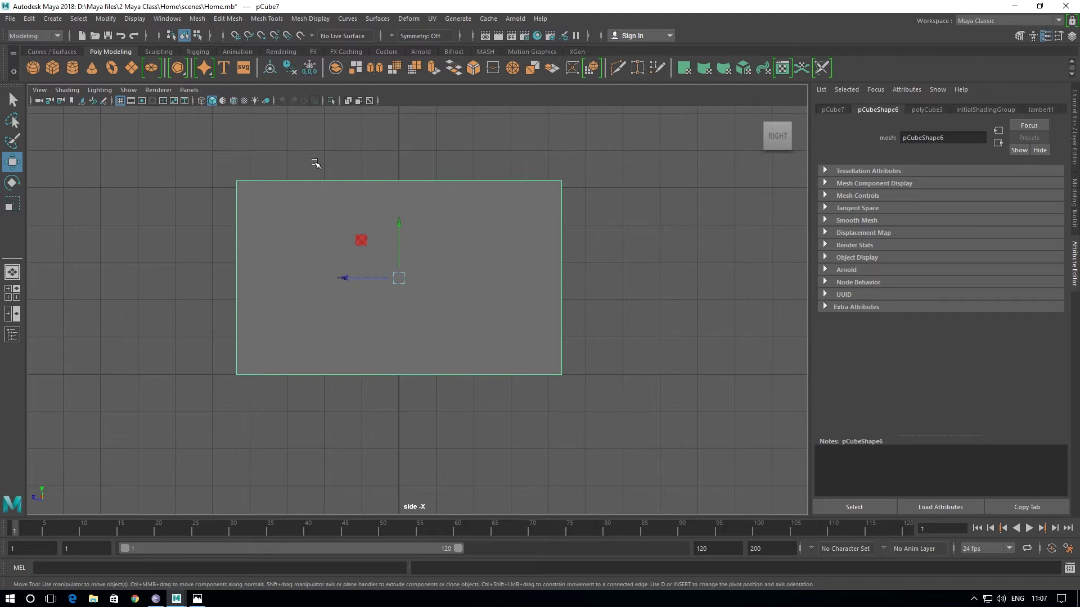
pyautogui.press('space')
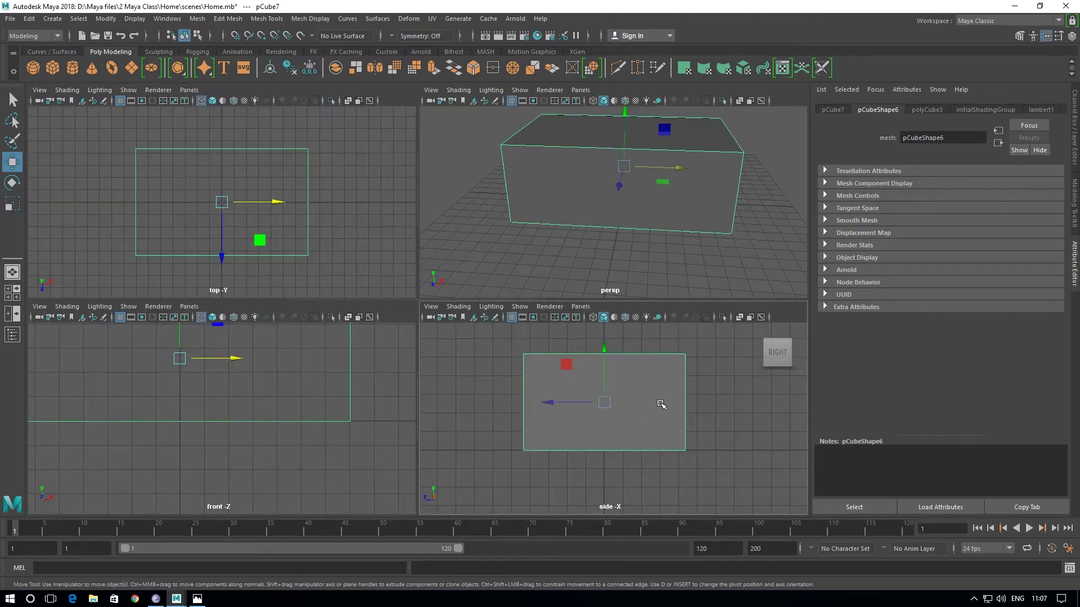
pyautogui.press('space')
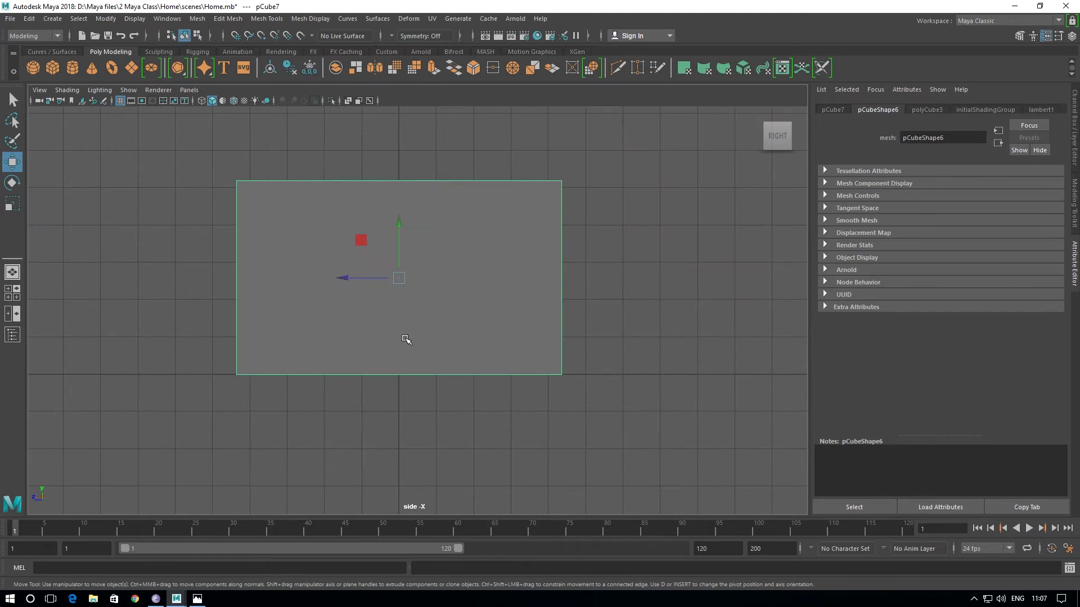
pyautogui.press('4')
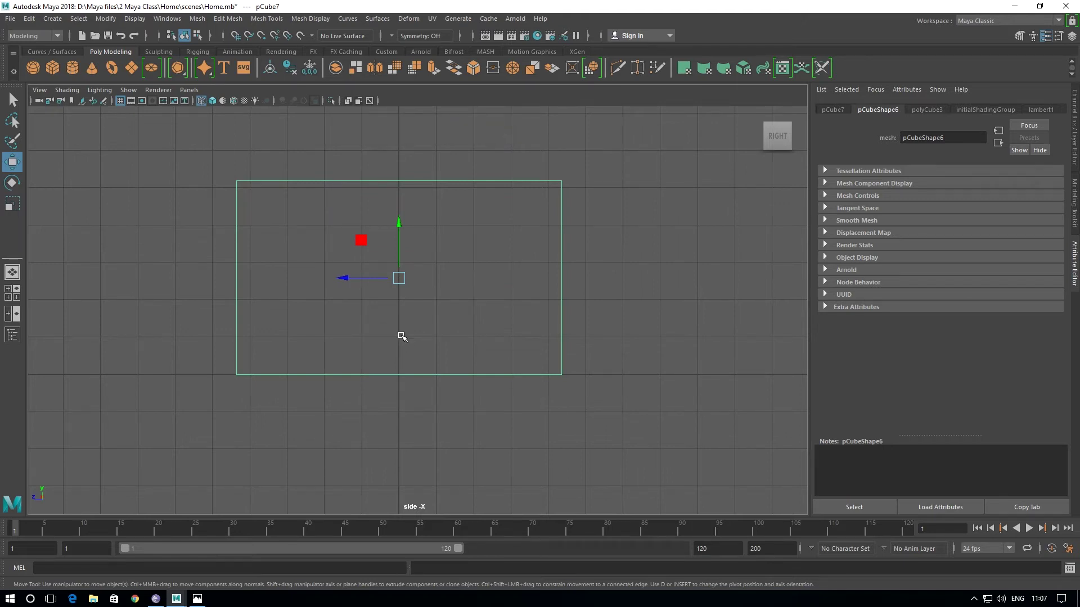
pyautogui.press('space')
pyautogui.press('space')
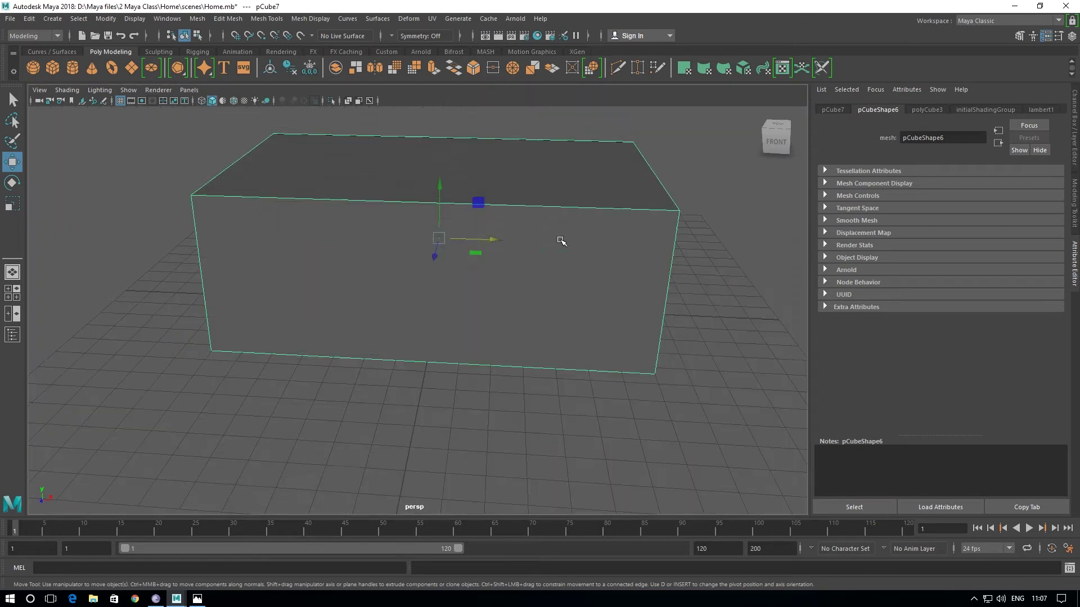
# - Reselect the box, compare wireframe and shaded display, and orbit the camera front-on
pyautogui.moveTo(510, 386)
pyautogui.keyDown('alt'); pyautogui.mouseDown()
pyautogui.moveTo(415, 400)
pyautogui.moveTo(460, 371)
pyautogui.mouseUp(); pyautogui.keyUp('alt')
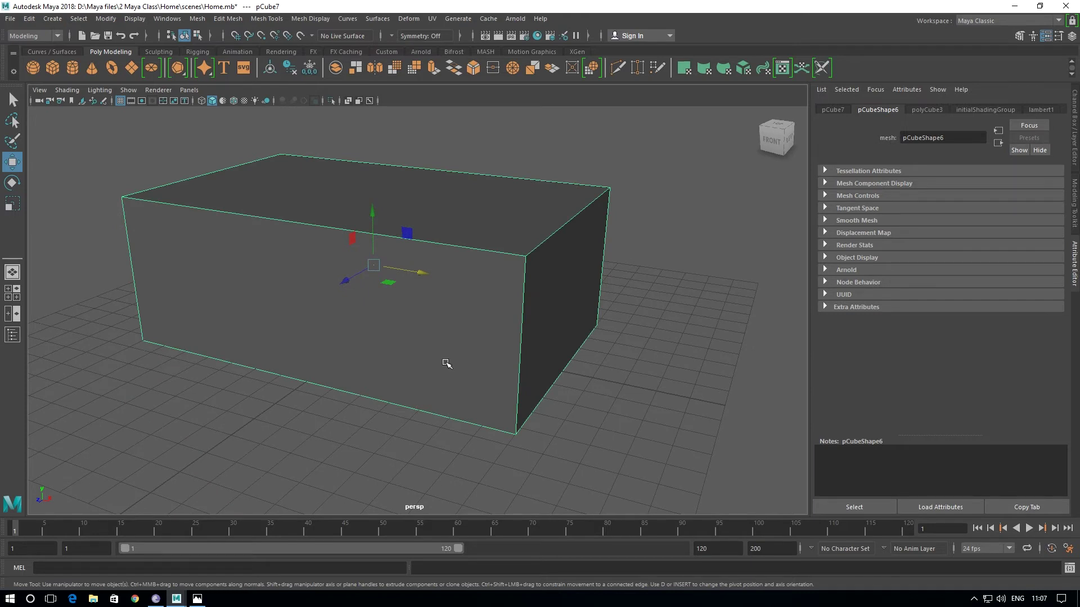
pyautogui.press('4')
pyautogui.click(240, 478)
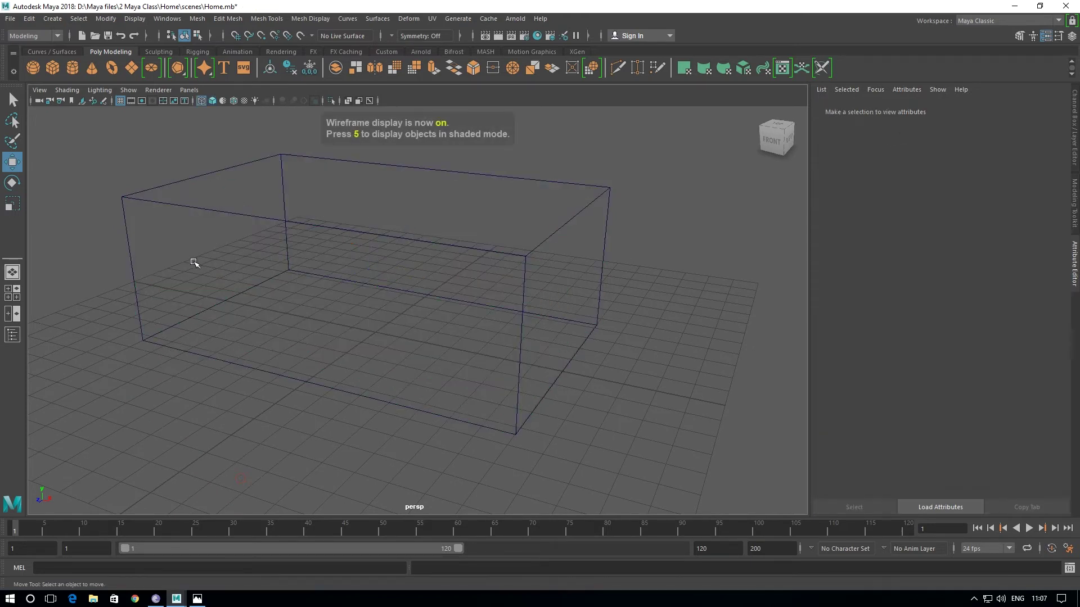
pyautogui.click(209, 199)
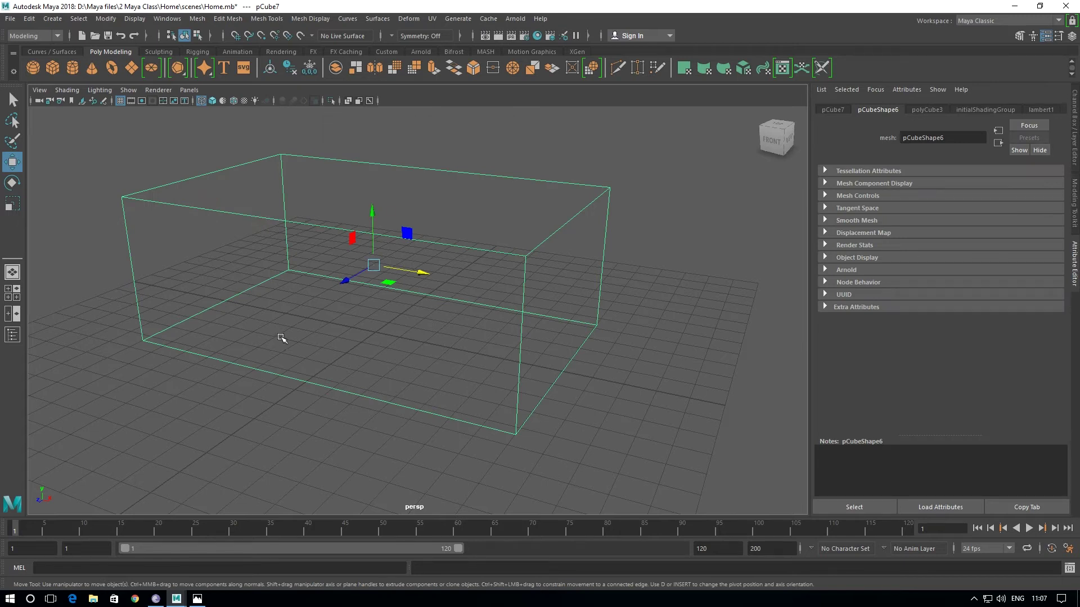
pyautogui.press('5')
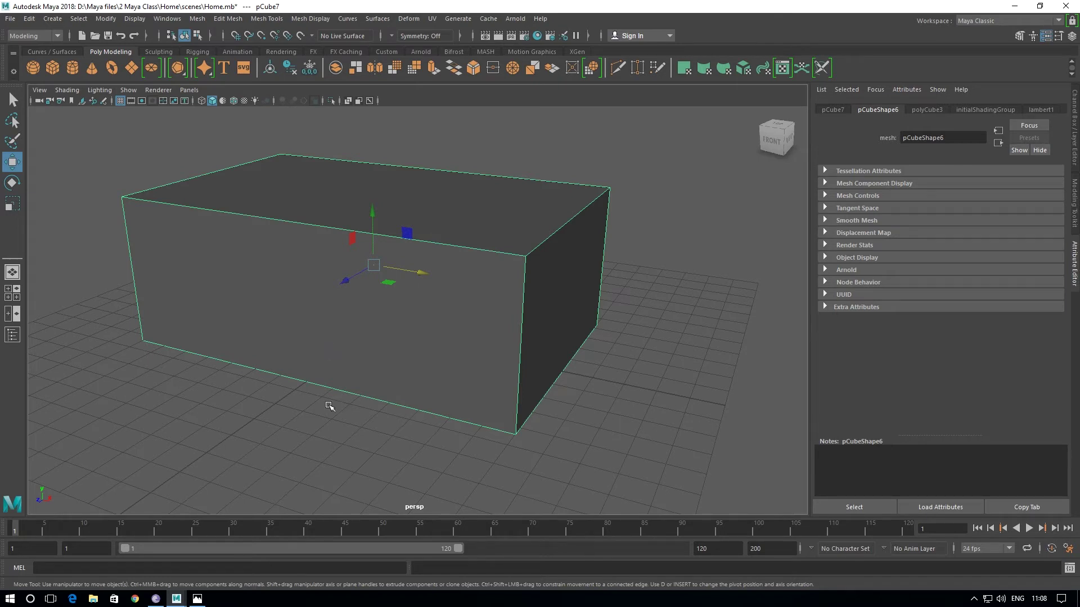
pyautogui.press('4')
pyautogui.press('5')
pyautogui.moveTo(344, 399)
pyautogui.keyDown('alt'); pyautogui.mouseDown()
pyautogui.moveTo(393, 410)
pyautogui.moveTo(400, 438)
pyautogui.moveTo(410, 432)
pyautogui.moveTo(403, 416)
pyautogui.mouseUp(); pyautogui.keyUp('alt')
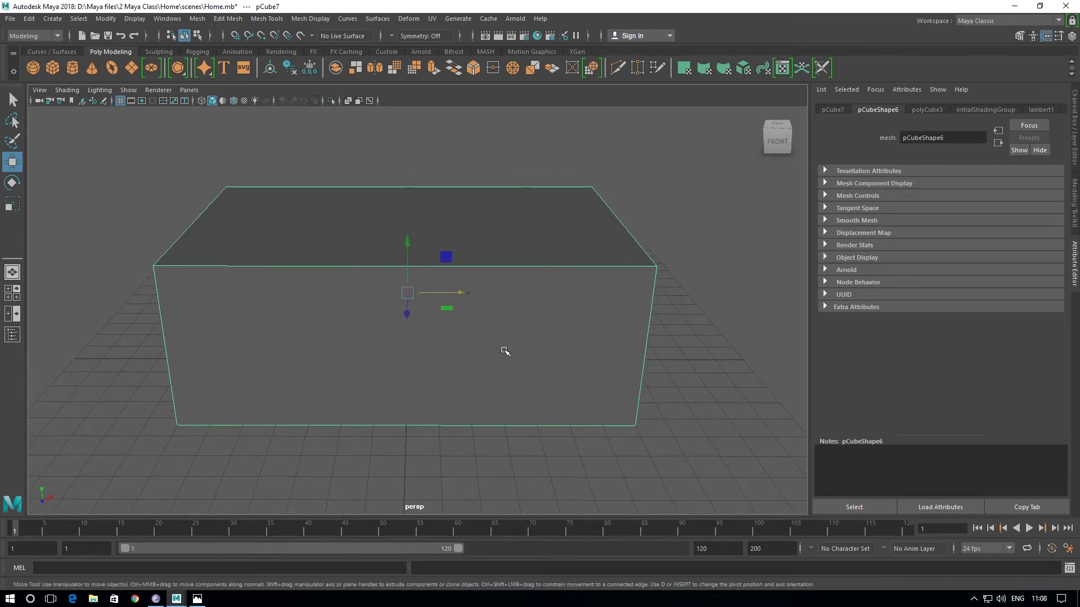
pyautogui.press('space')
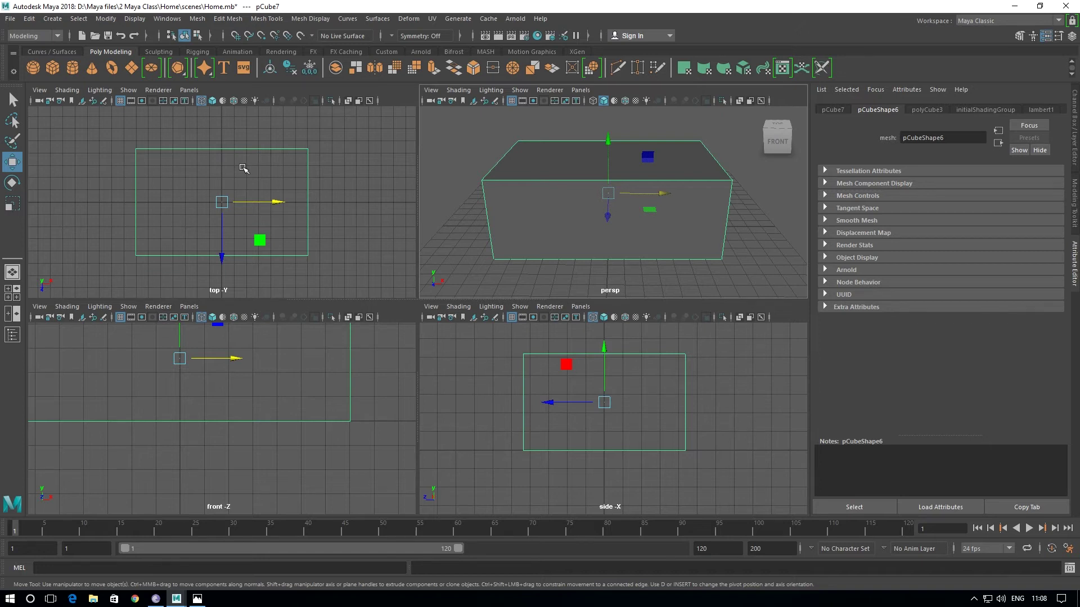
# - Maximize the front view and zoom and pan to frame the box body
pyautogui.press('space')
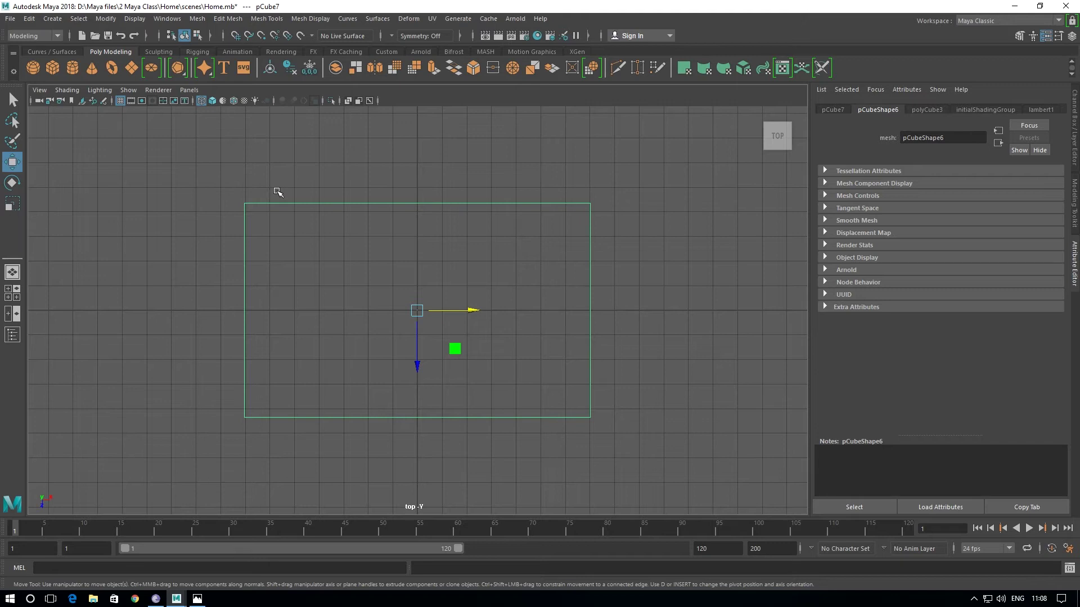
pyautogui.press('space')
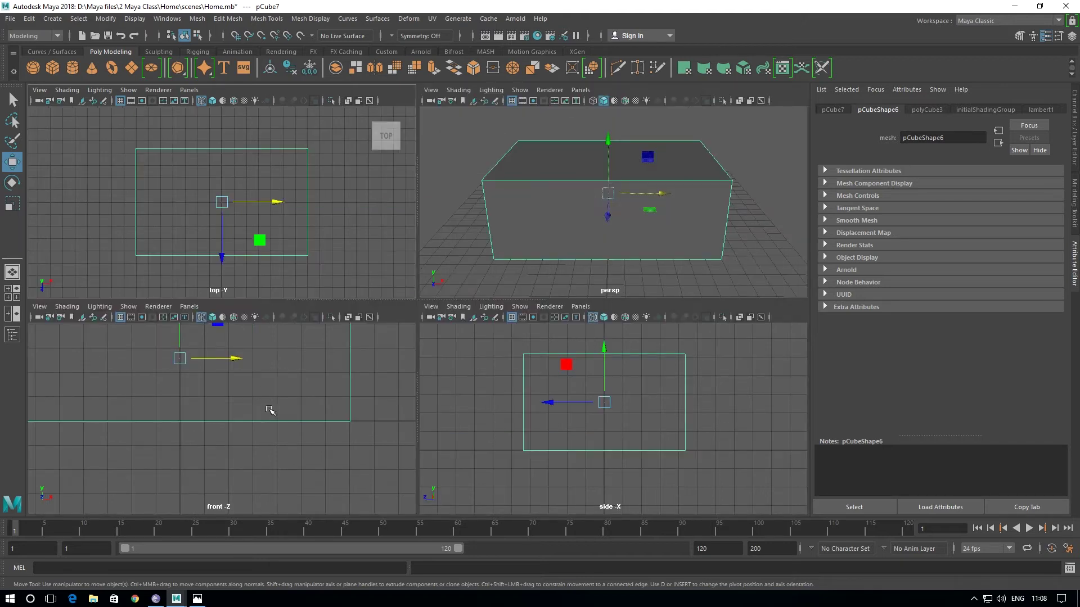
pyautogui.press('space')
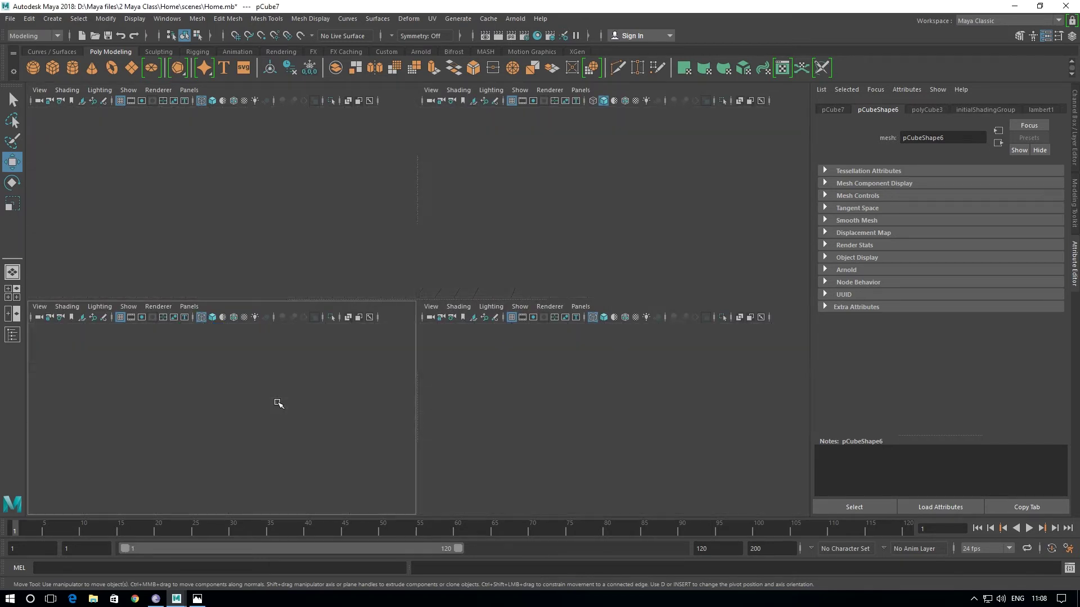
pyautogui.scroll(-5, 338, 325)
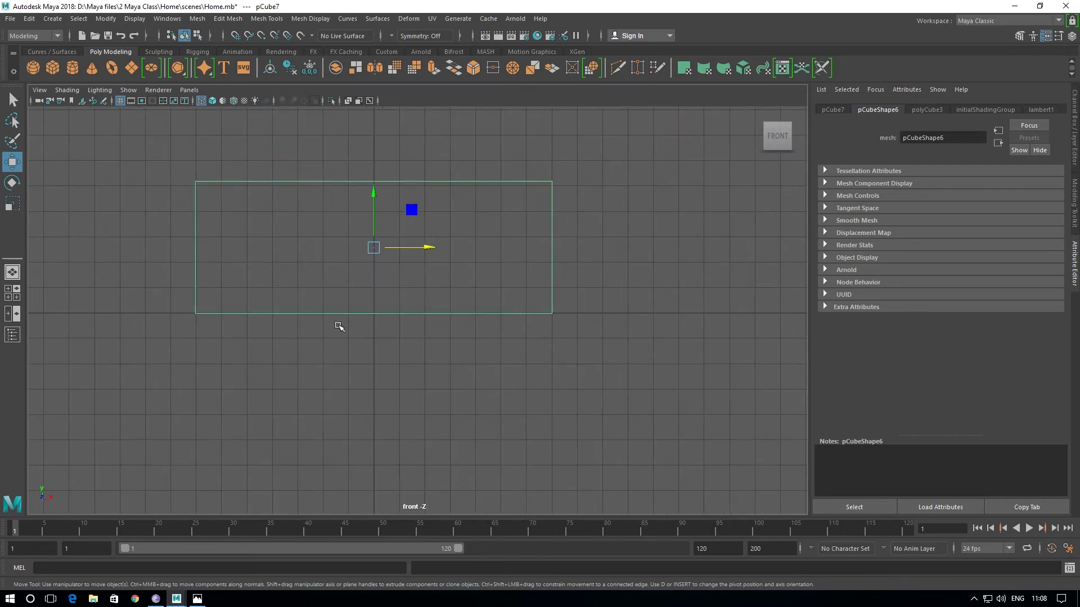
pyautogui.moveTo(356, 308)
pyautogui.keyDown('alt'); pyautogui.mouseDown(button='middle')
pyautogui.moveTo(371, 364)
pyautogui.moveTo(392, 366)
pyautogui.moveTo(302, 260)
pyautogui.moveTo(518, 443)
pyautogui.moveTo(228, 339)
pyautogui.moveTo(438, 332)
pyautogui.mouseUp(button='middle'); pyautogui.keyUp('alt')
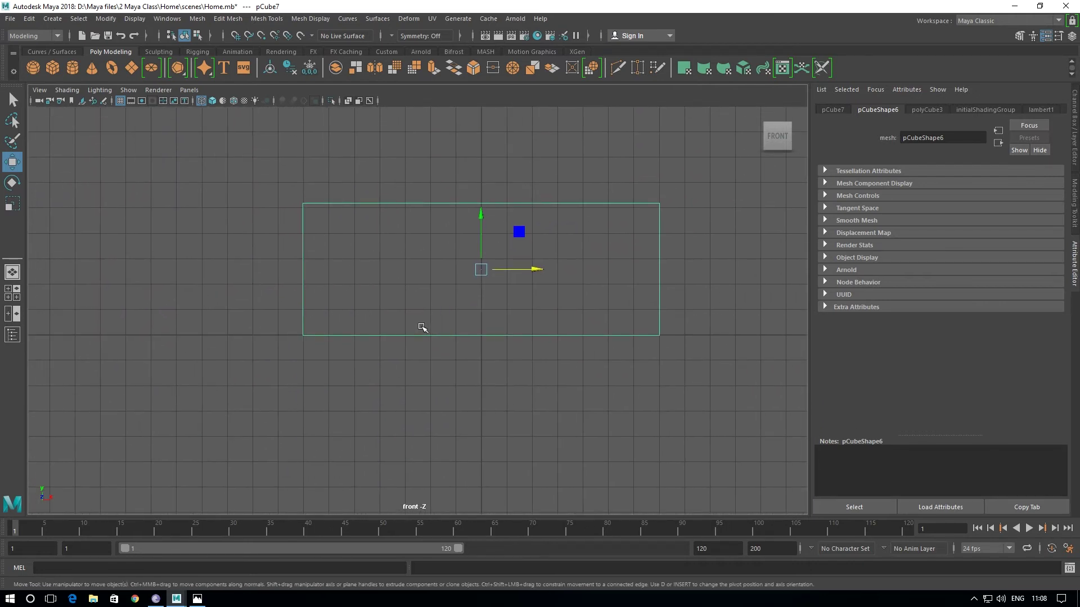
pyautogui.moveTo(422, 327)
pyautogui.keyDown('alt'); pyautogui.mouseDown(button='right')
pyautogui.moveTo(848, 315)
pyautogui.moveTo(471, 324)
pyautogui.mouseUp(button='right'); pyautogui.keyUp('alt')
pyautogui.moveTo(472, 323)
pyautogui.keyDown('alt'); pyautogui.mouseDown(button='middle')
pyautogui.moveTo(414, 352)
pyautogui.moveTo(434, 352)
pyautogui.mouseUp(button='middle'); pyautogui.keyUp('alt')
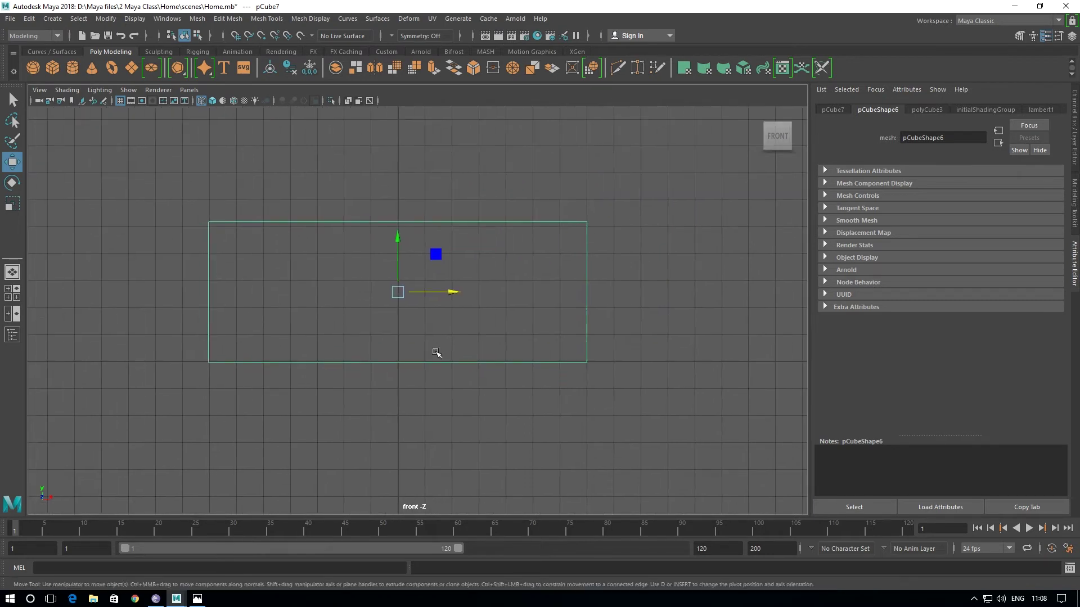
# - Reposition the box in view, set wireframe display, and reselect the box
pyautogui.press('space')
pyautogui.press('space')
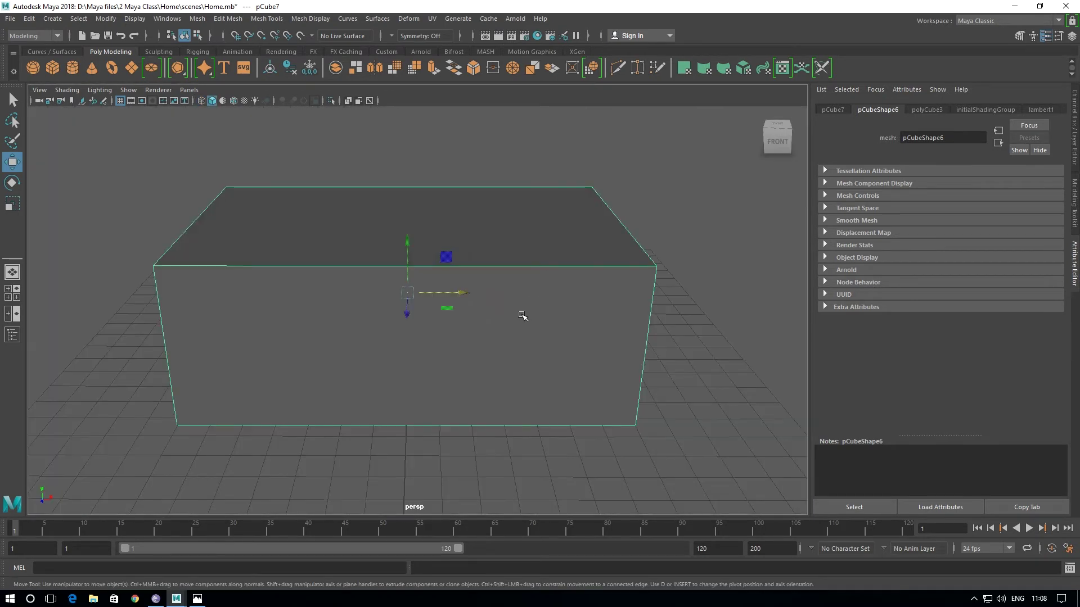
pyautogui.press('space')
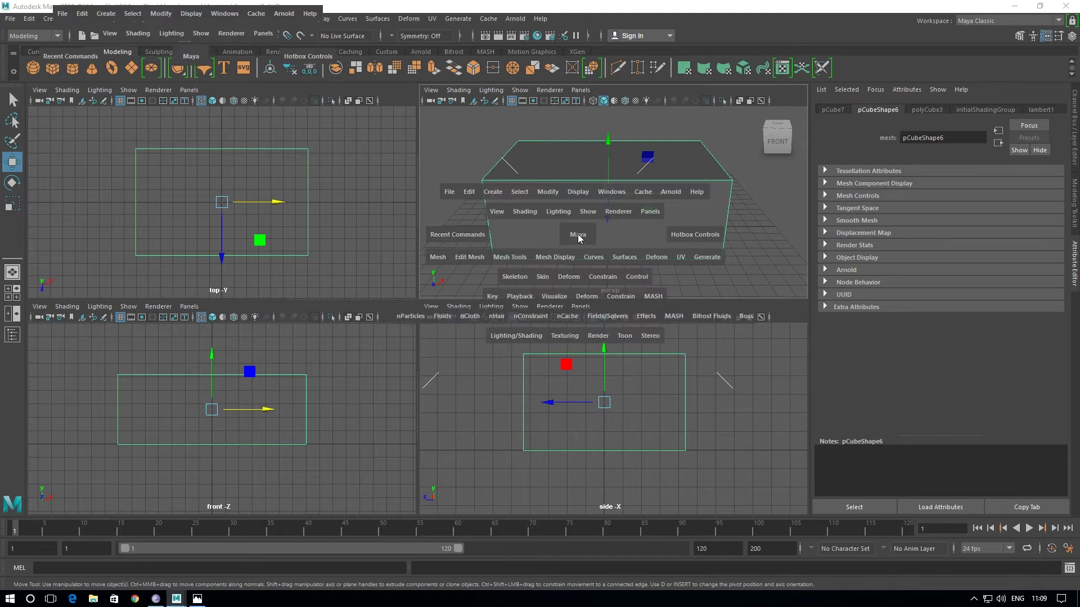
pyautogui.press('space')
pyautogui.press('space')
pyautogui.press('space')
pyautogui.keyDown('alt'); pyautogui.moveTo(339, 328); pyautogui.dragTo(325, 356, button='middle'); pyautogui.keyUp('alt')
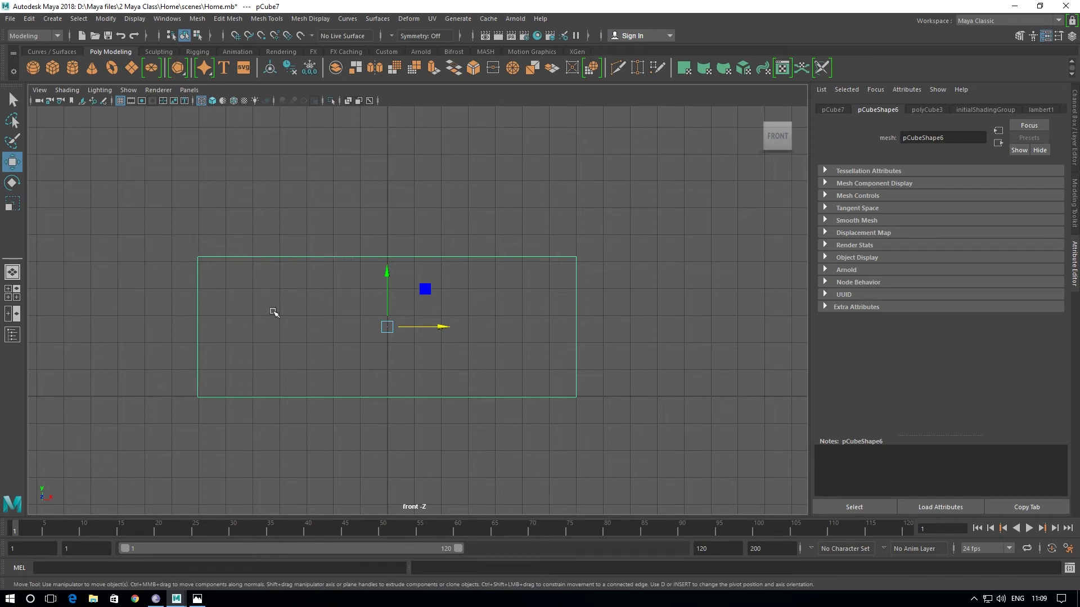
pyautogui.press('4')
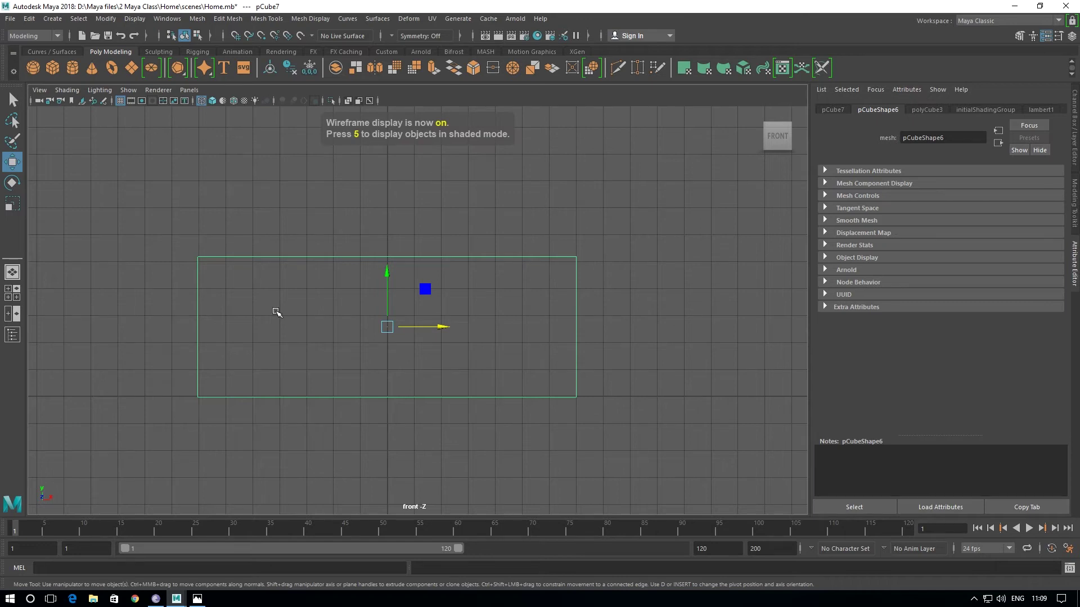
pyautogui.press('5')
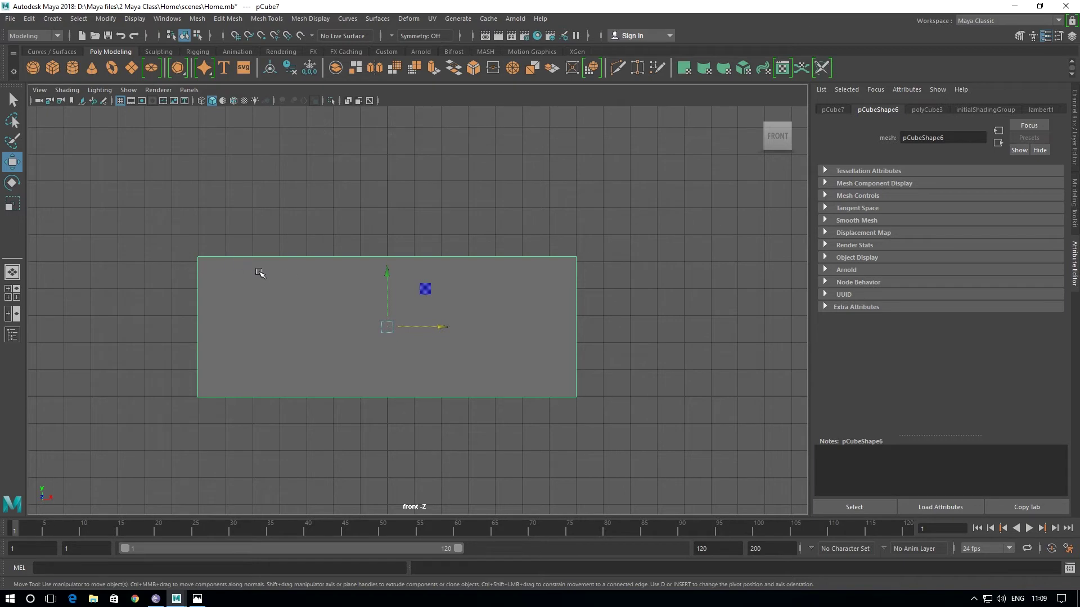
pyautogui.press('4')
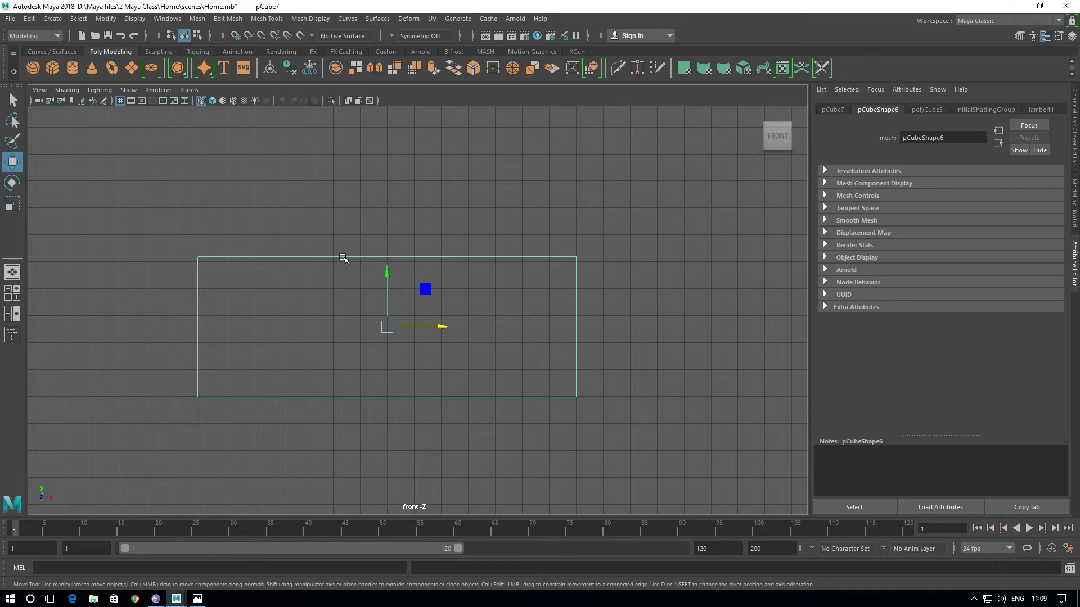
pyautogui.click(276, 278)
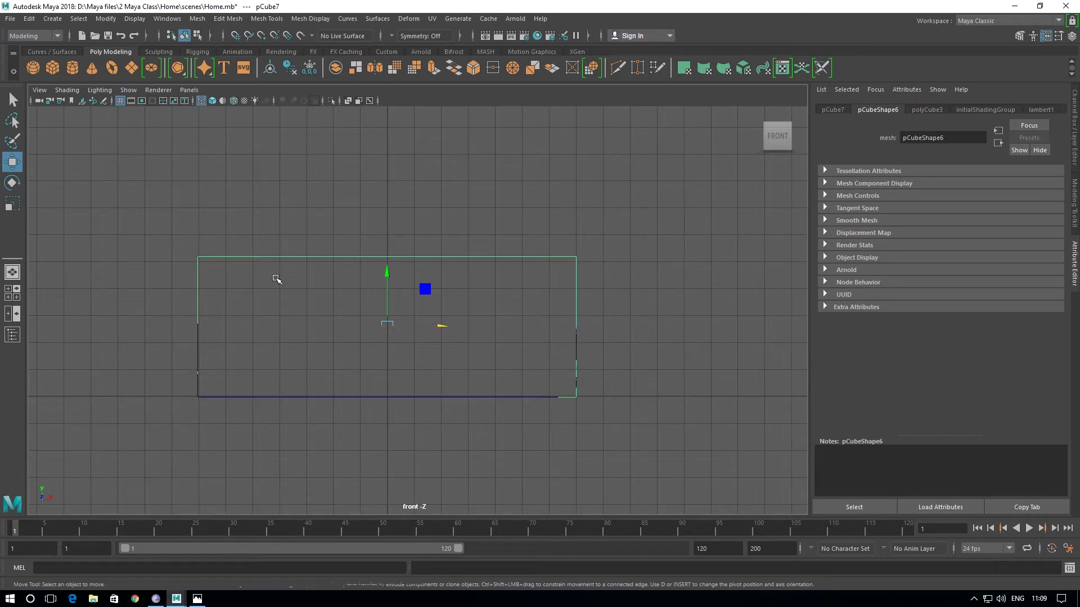
pyautogui.moveTo(231, 250); pyautogui.dragTo(285, 280)
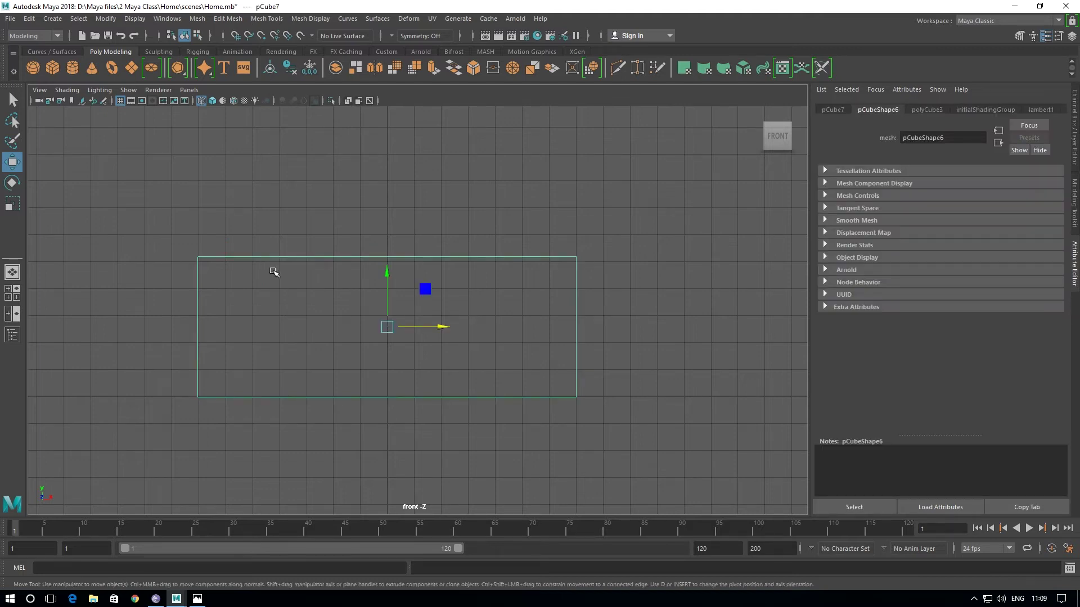
pyautogui.moveTo(276, 245); pyautogui.dragTo(305, 279)
# - Orbit to show the box's top and right side and reselect the box
pyautogui.rightClick(306, 257)
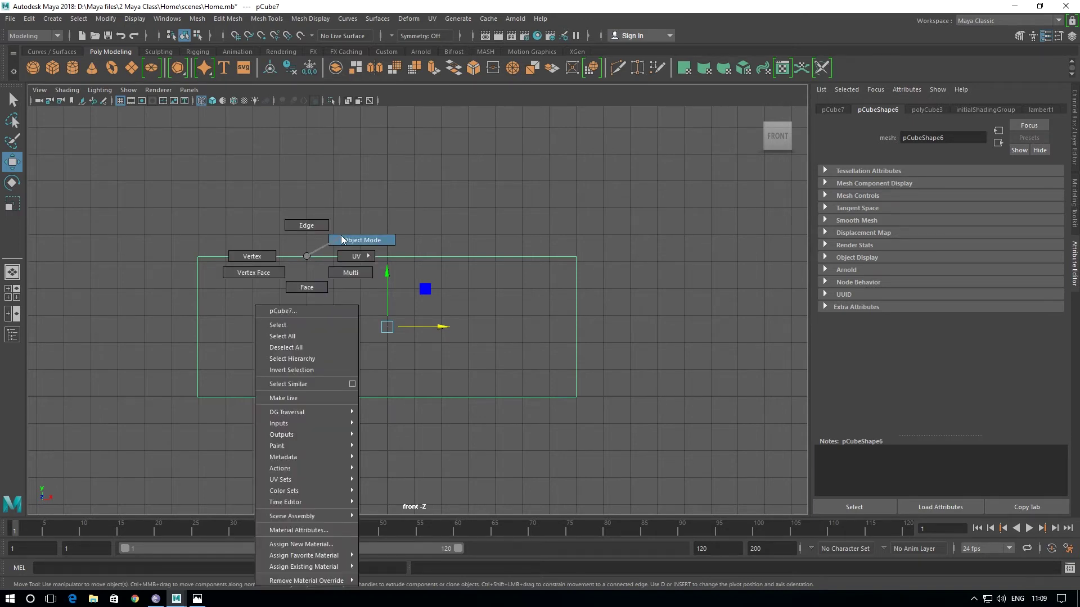
pyautogui.click(307, 258)
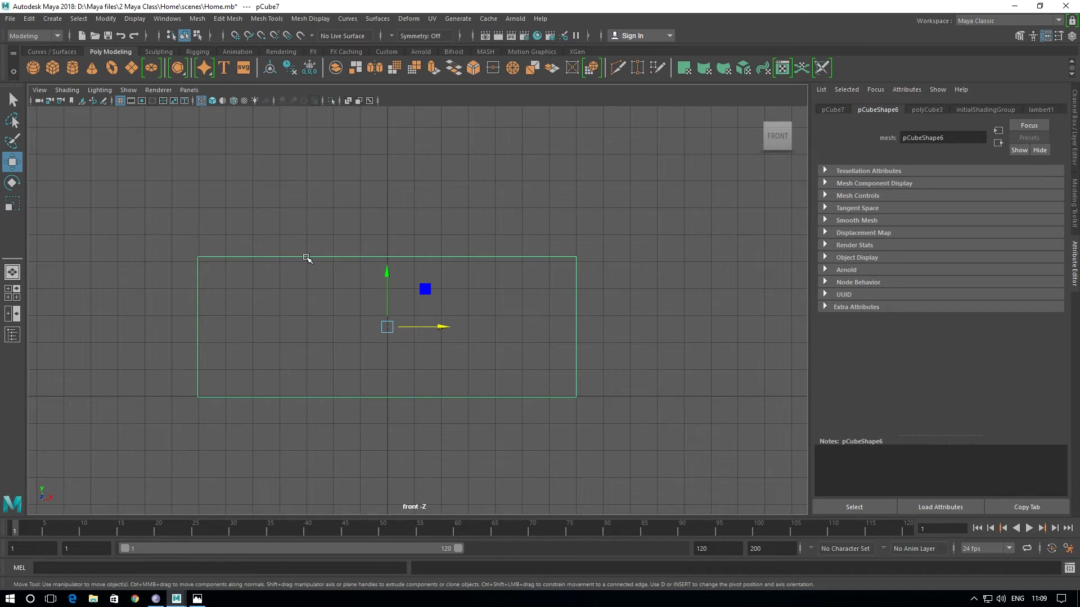
pyautogui.keyDown('shift'); pyautogui.rightClick(307, 258); pyautogui.keyUp('shift')
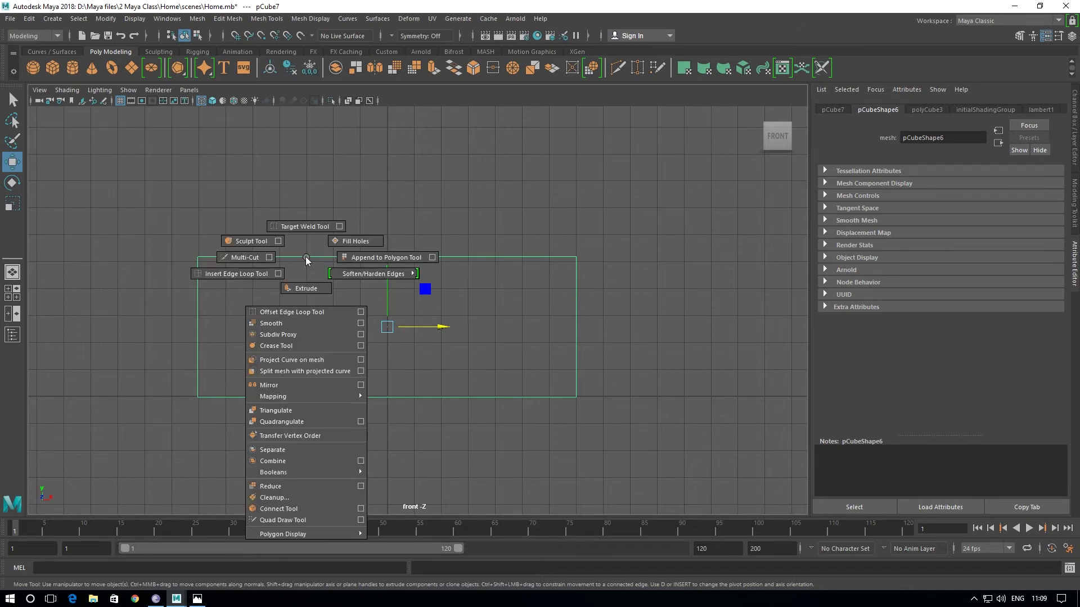
pyautogui.press('space')
pyautogui.press('space')
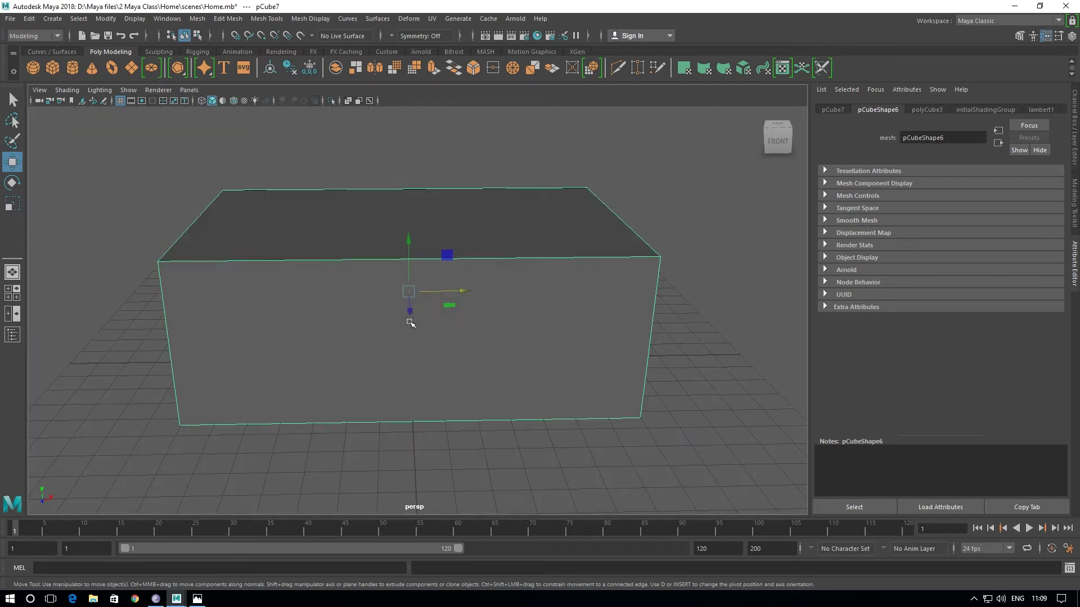
pyautogui.keyDown('alt'); pyautogui.moveTo(549, 373); pyautogui.dragTo(512, 354); pyautogui.keyUp('alt')
pyautogui.rightClick(516, 273)
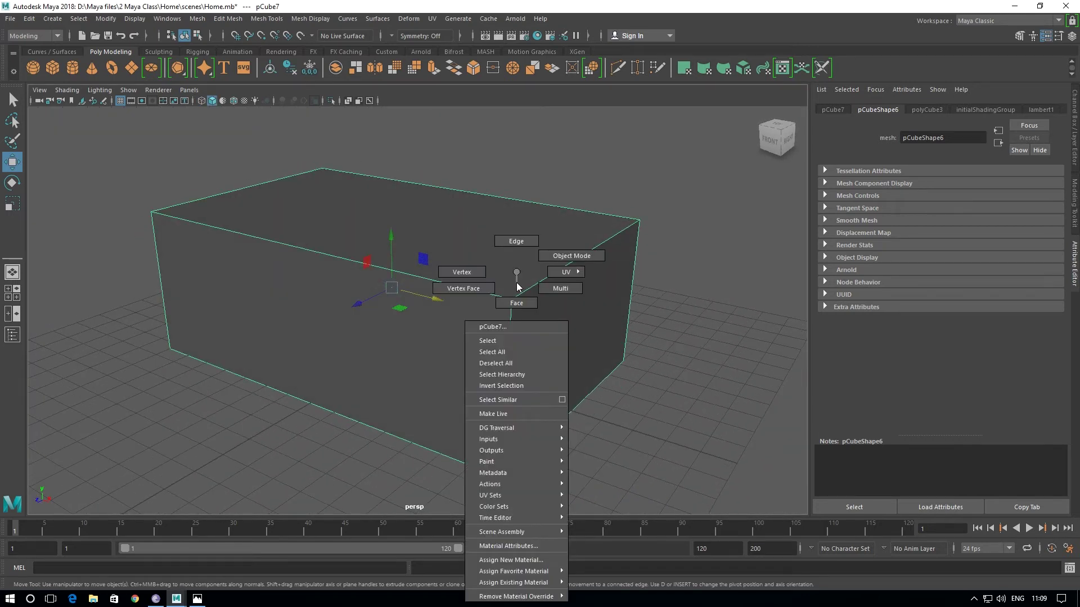
pyautogui.click(517, 287)
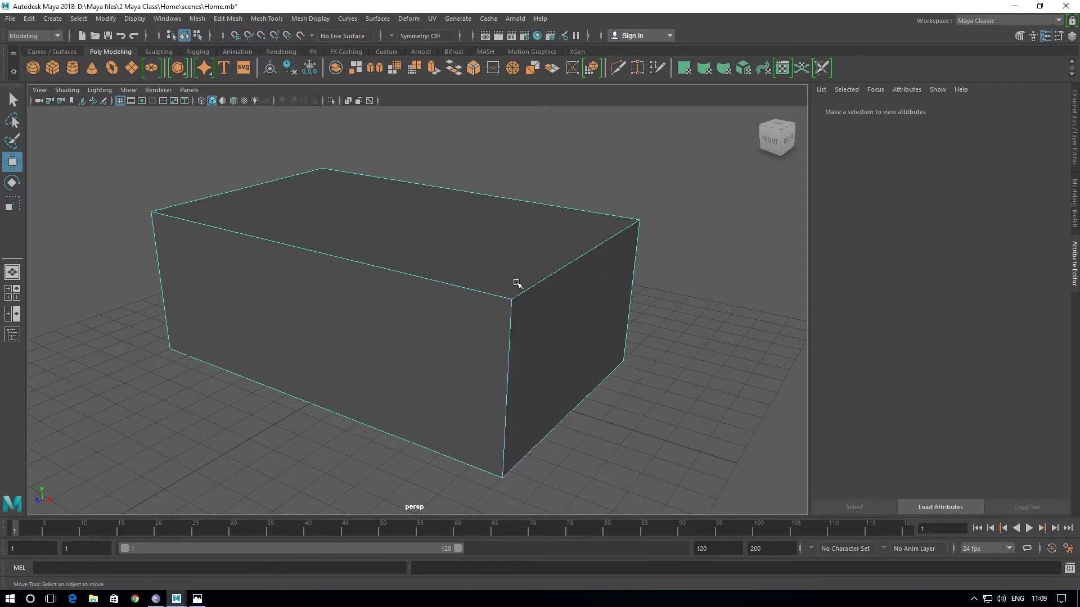
pyautogui.moveTo(517, 284); pyautogui.dragTo(549, 248, button='right')
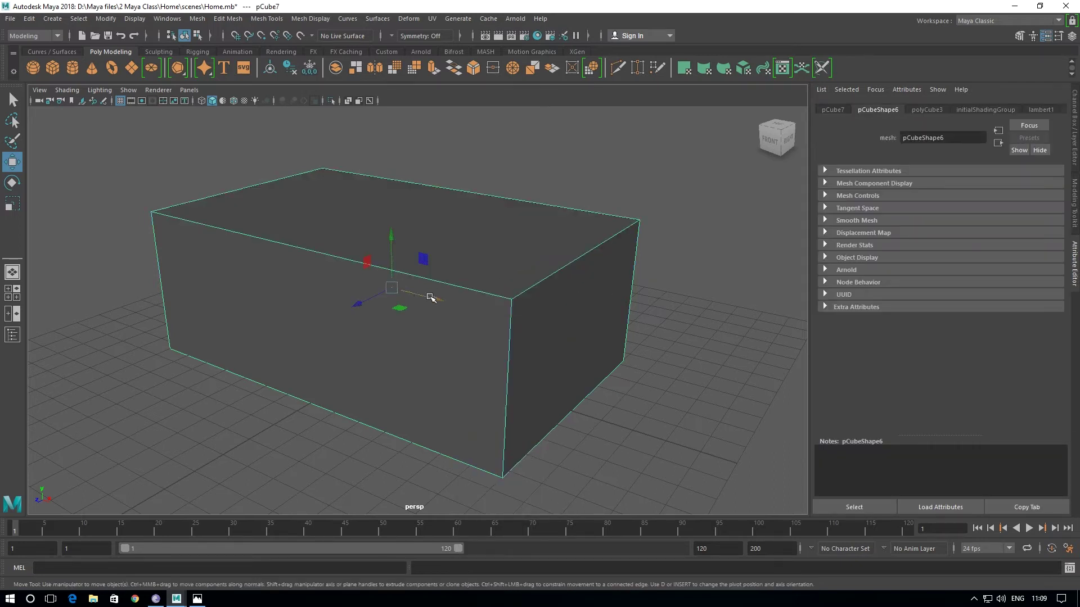
# - Browse the Edit Mesh menu and modelling marking menu to highlight Insert Edge Loop Tool
pyautogui.keyDown('shift'); pyautogui.rightClick(479, 267); pyautogui.keyUp('shift')
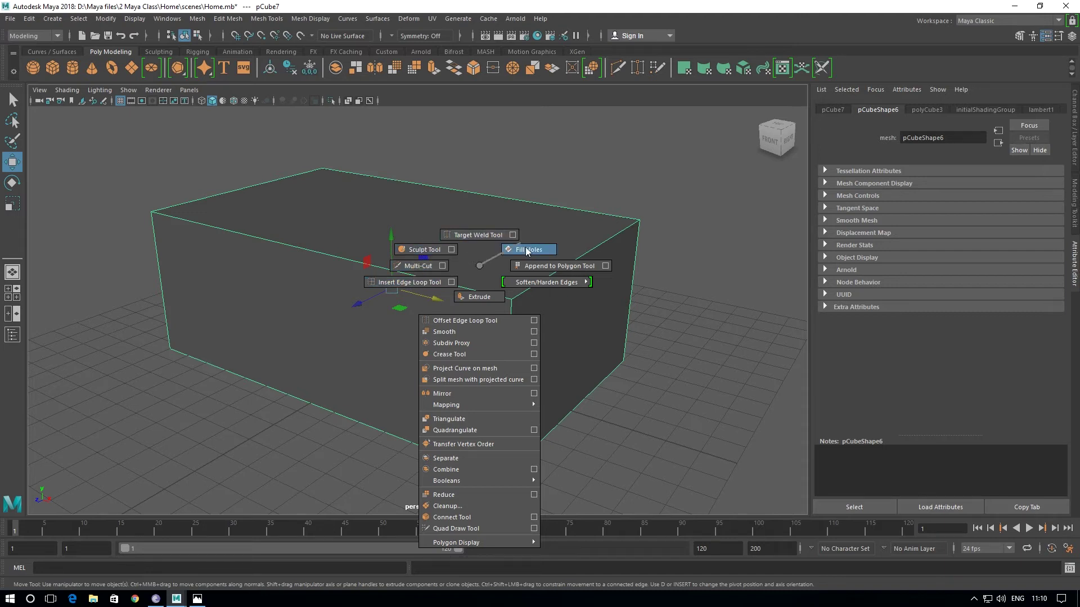
pyautogui.keyDown('shift'); pyautogui.rightClick(479, 269); pyautogui.keyUp('shift')
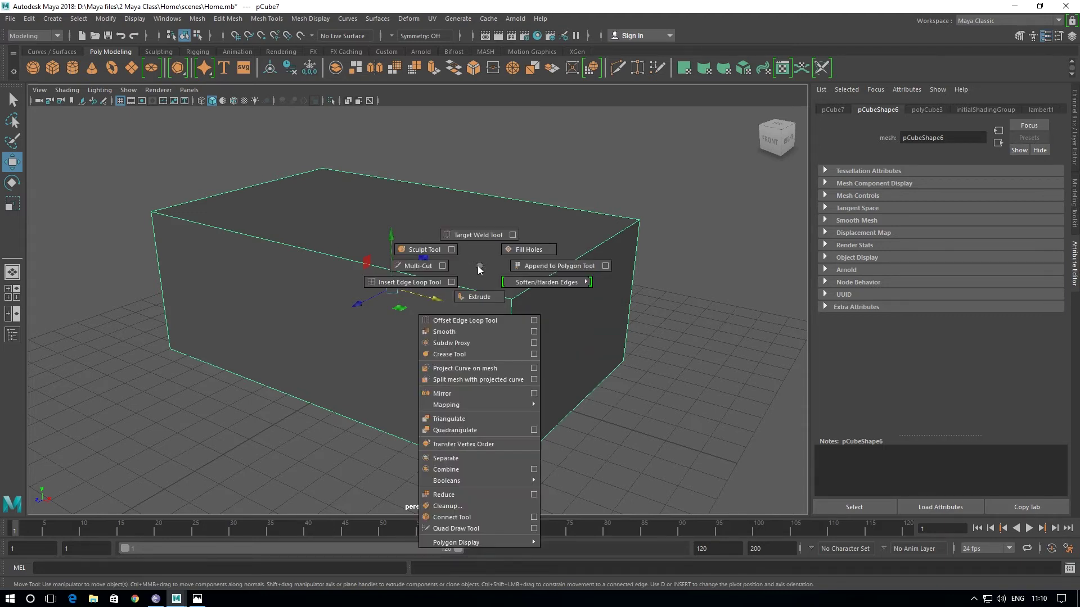
pyautogui.click(228, 20)
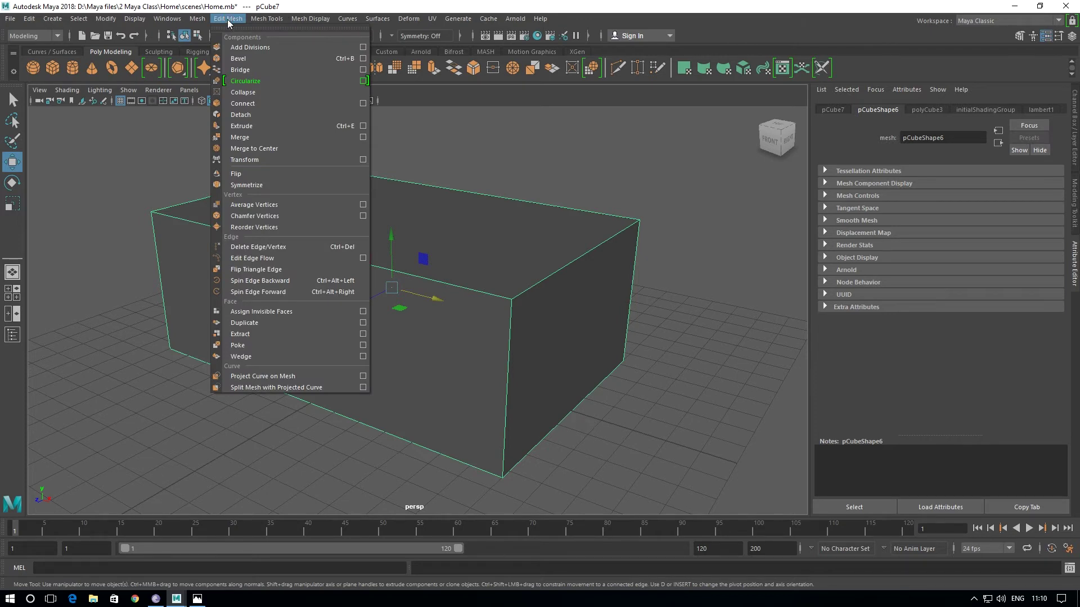
pyautogui.click(227, 22)
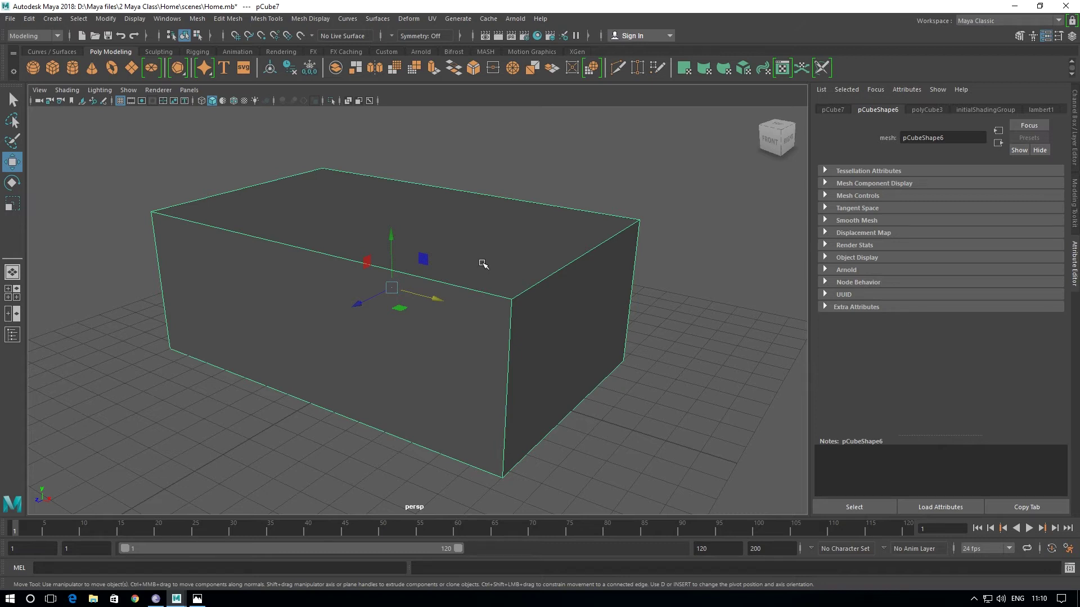
pyautogui.keyDown('shift'); pyautogui.rightClick(483, 264); pyautogui.keyUp('shift')
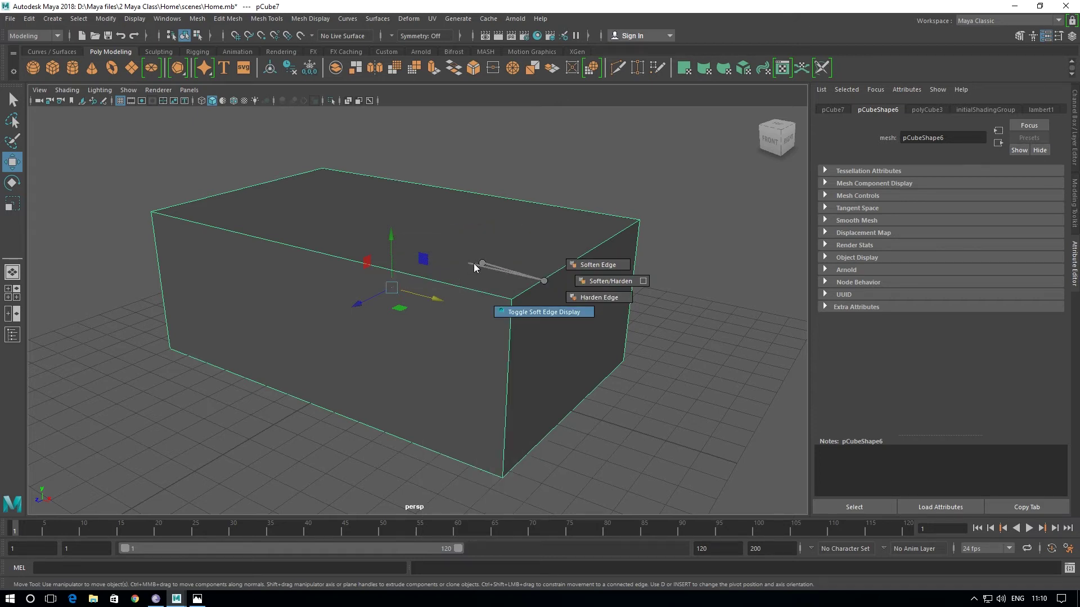
pyautogui.moveTo(544, 282)
pyautogui.keyDown('shift'); pyautogui.mouseDown(button='right')
pyautogui.moveTo(481, 262)
pyautogui.moveTo(407, 288)
pyautogui.mouseUp(button='right'); pyautogui.keyUp('shift')
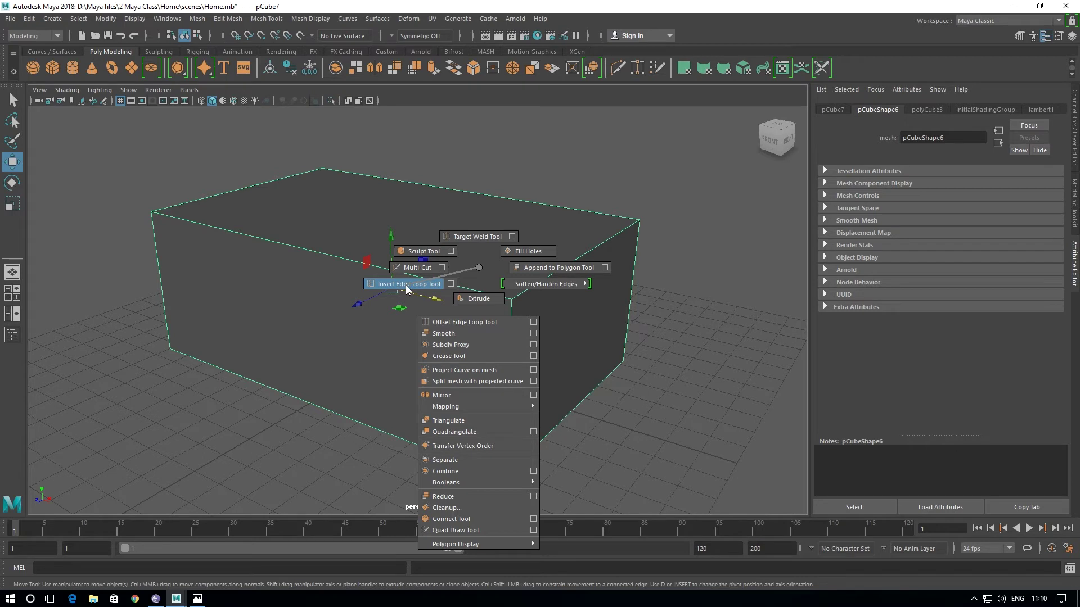
# - Insert a vertical edge loop through the box's middle, then return to the Select Tool
pyautogui.keyDown('shift'); pyautogui.moveTo(407, 288); pyautogui.dragTo(409, 289, button='right'); pyautogui.keyUp('shift')
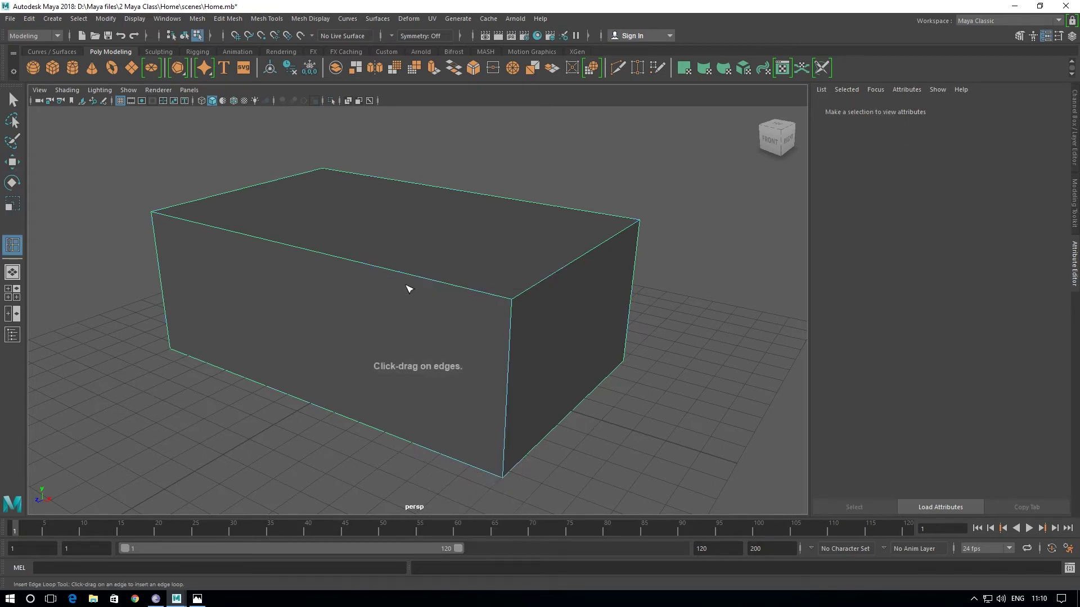
pyautogui.moveTo(354, 313)
pyautogui.keyDown('alt'); pyautogui.mouseDown()
pyautogui.moveTo(352, 321)
pyautogui.moveTo(391, 331)
pyautogui.moveTo(400, 323)
pyautogui.mouseUp(); pyautogui.keyUp('alt')
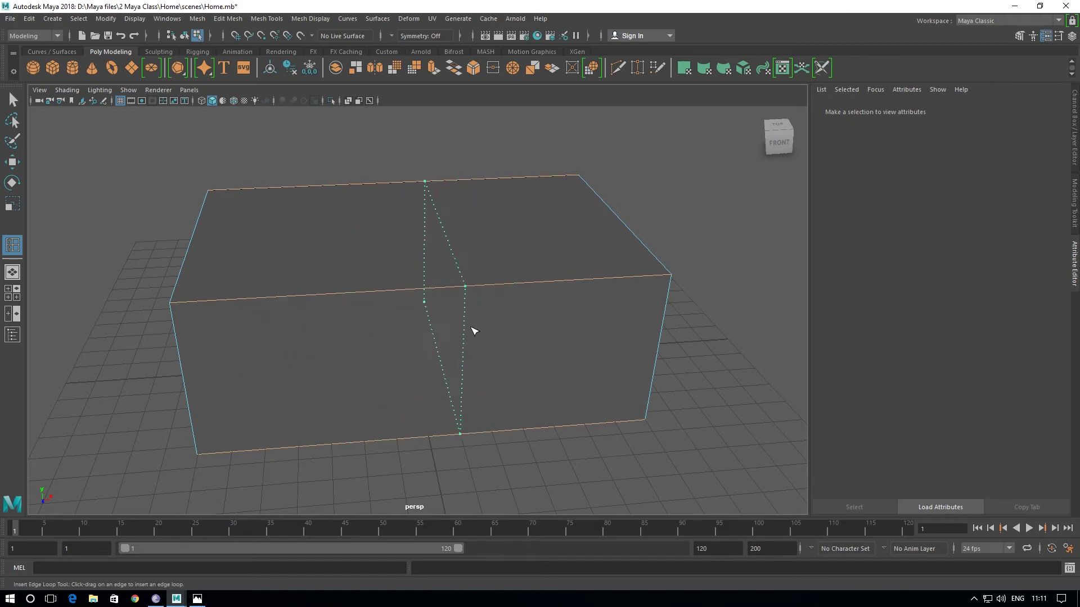
pyautogui.click(440, 336)
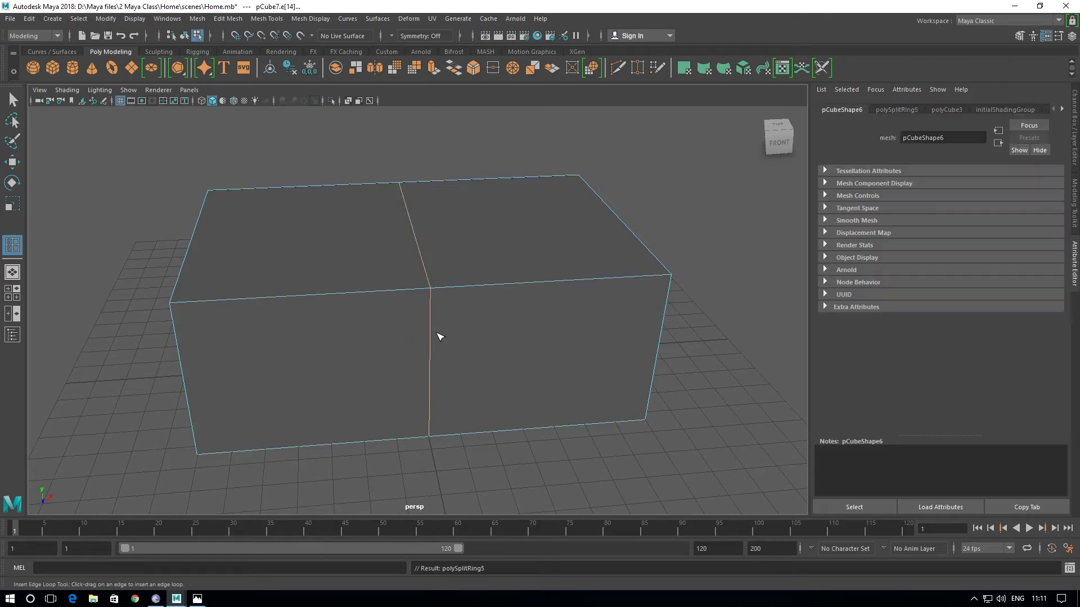
pyautogui.moveTo(392, 318)
pyautogui.keyDown('alt'); pyautogui.mouseDown()
pyautogui.moveTo(550, 321)
pyautogui.moveTo(571, 265)
pyautogui.moveTo(417, 225)
pyautogui.moveTo(359, 299)
pyautogui.moveTo(393, 330)
pyautogui.mouseUp(); pyautogui.keyUp('alt')
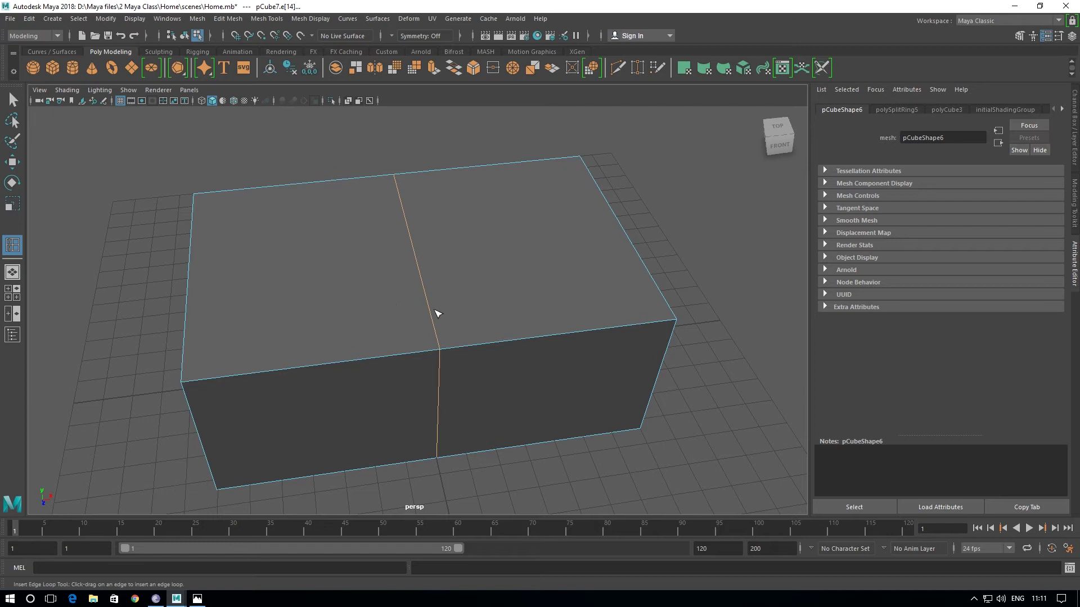
pyautogui.click(12, 100)
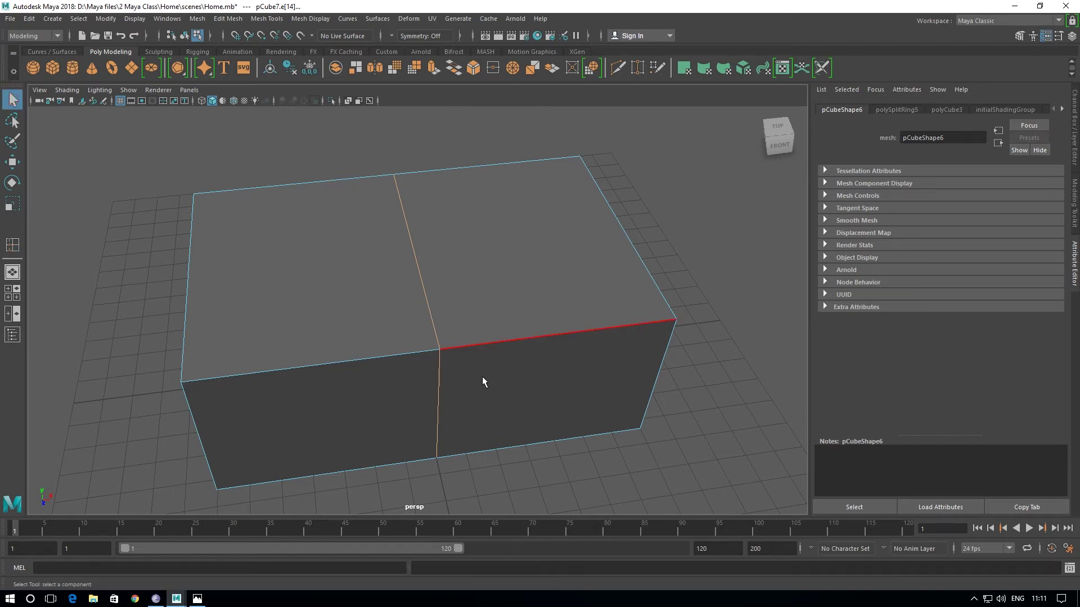
pyautogui.click(361, 317)
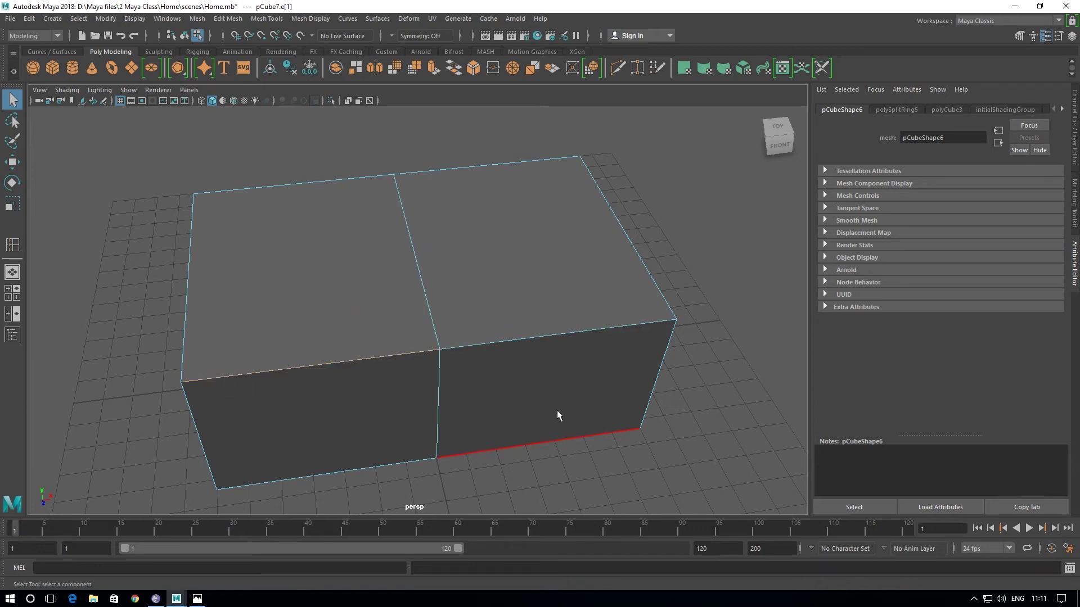
pyautogui.keyDown('alt'); pyautogui.moveTo(574, 437); pyautogui.dragTo(471, 376); pyautogui.keyUp('alt')
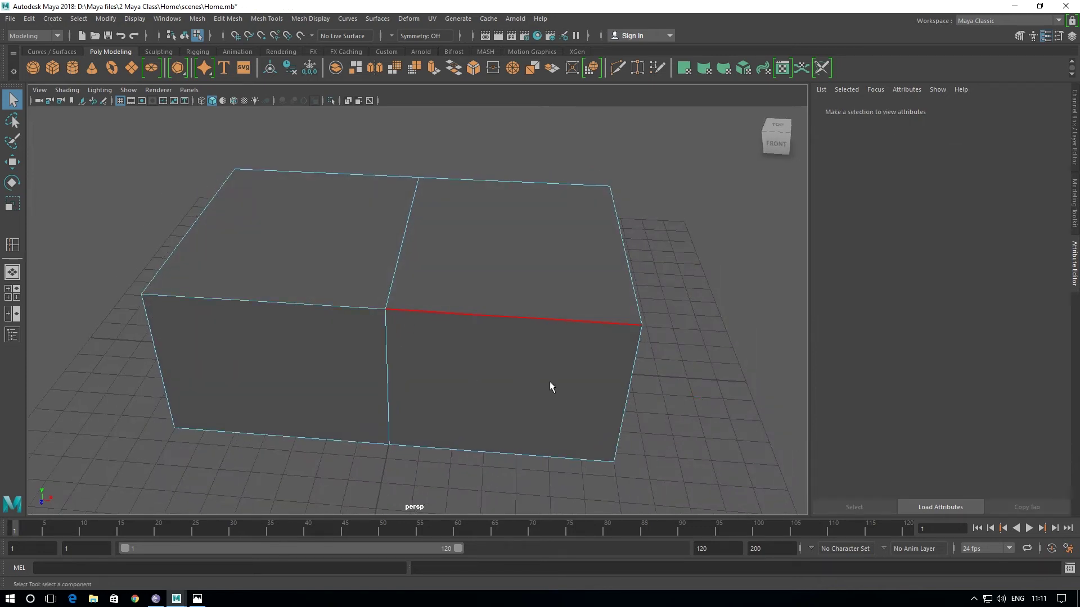
# - Switch the box between Object and Edge selection modes from the right-click menu
pyautogui.moveTo(552, 397)
pyautogui.keyDown('alt'); pyautogui.mouseDown()
pyautogui.moveTo(535, 393)
pyautogui.moveTo(495, 331)
pyautogui.mouseUp(); pyautogui.keyUp('alt')
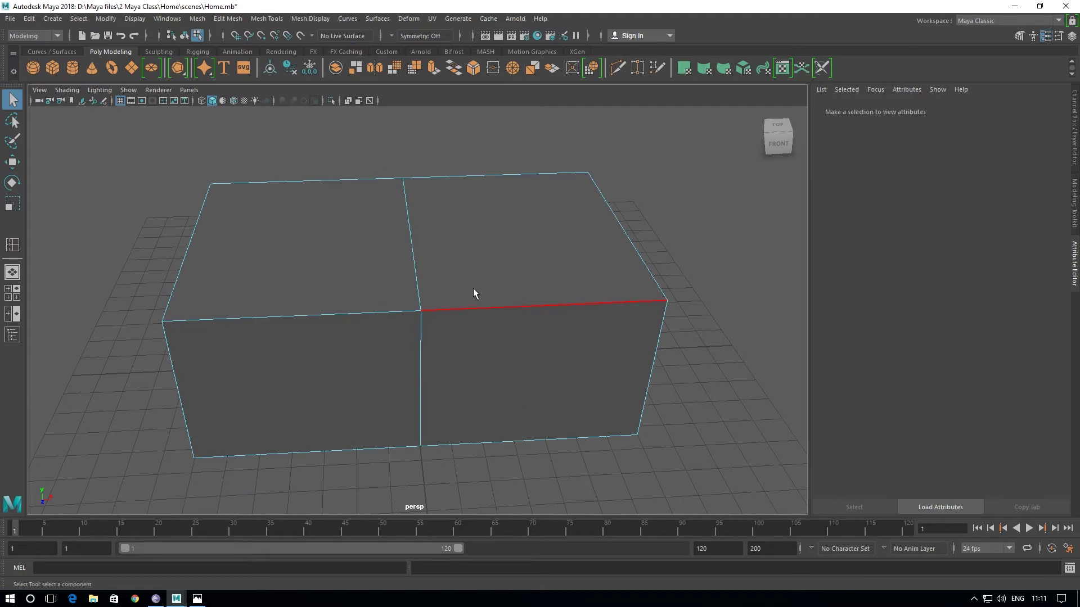
pyautogui.rightClick(475, 273)
pyautogui.moveTo(476, 282); pyautogui.dragTo(523, 256, button='right')
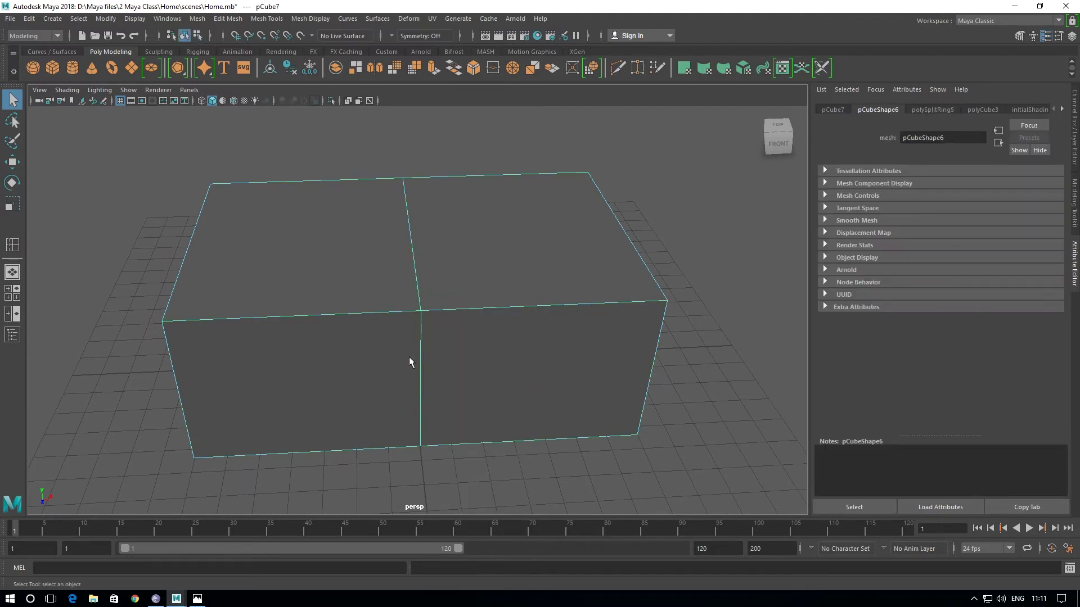
pyautogui.moveTo(589, 415)
pyautogui.keyDown('alt'); pyautogui.mouseDown()
pyautogui.moveTo(571, 416)
pyautogui.moveTo(491, 287)
pyautogui.mouseUp(); pyautogui.keyUp('alt')
pyautogui.rightClick(466, 263)
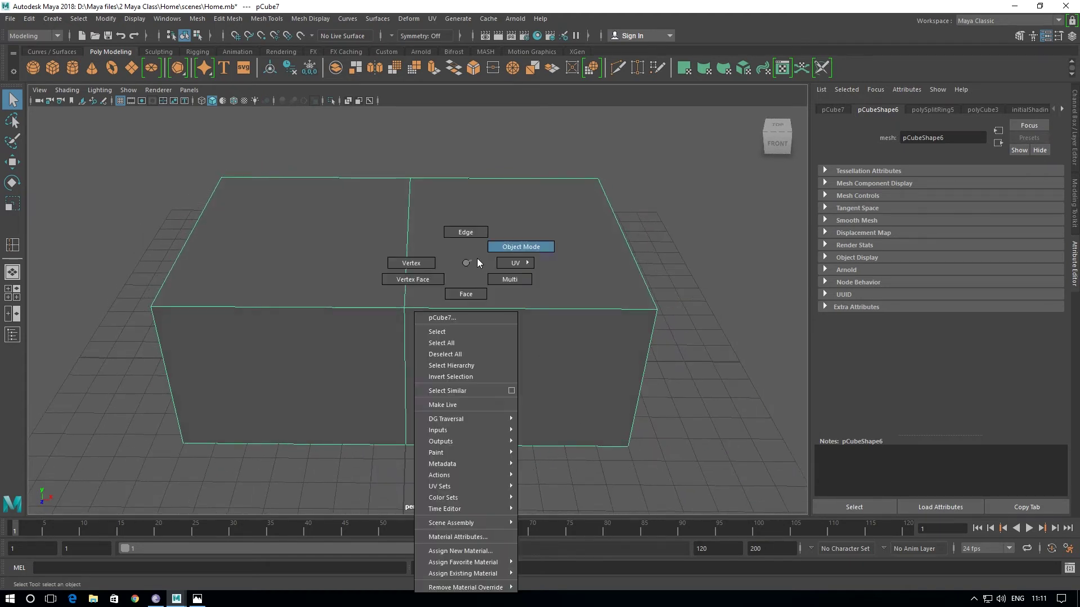
pyautogui.click(467, 233)
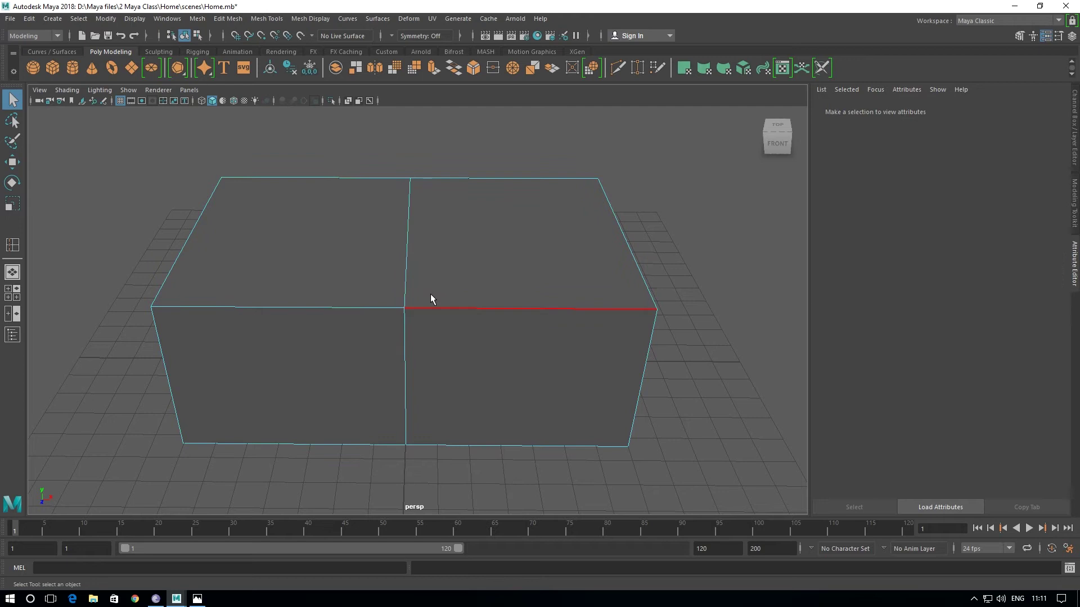
pyautogui.keyDown('shift'); pyautogui.rightClick(444, 282); pyautogui.keyUp('shift')
pyautogui.moveTo(444, 272); pyautogui.dragTo(422, 240, button='right')
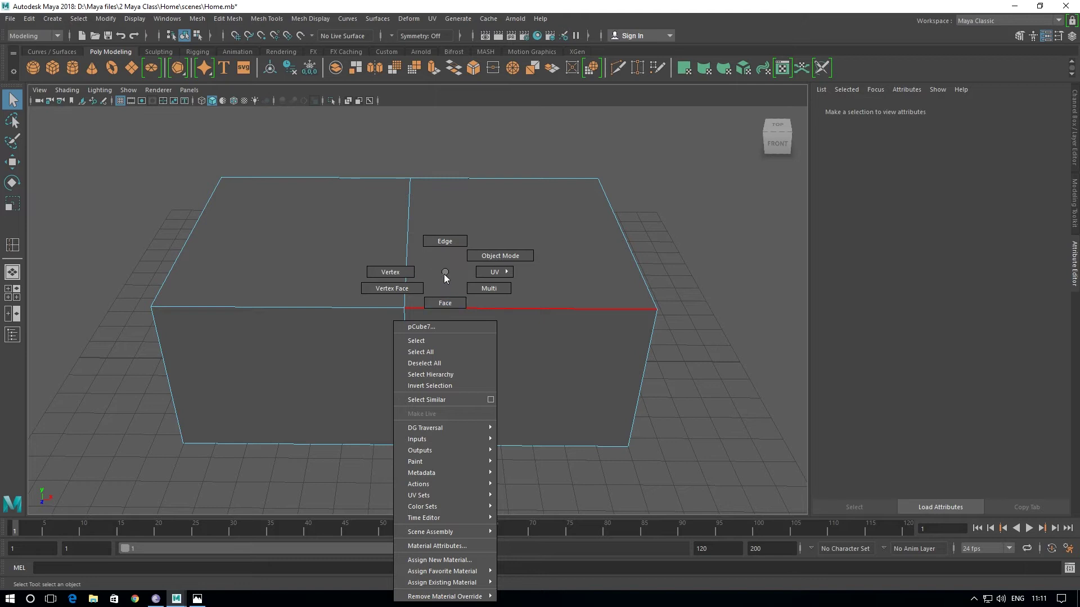
pyautogui.moveTo(444, 274); pyautogui.dragTo(383, 273, button='right')
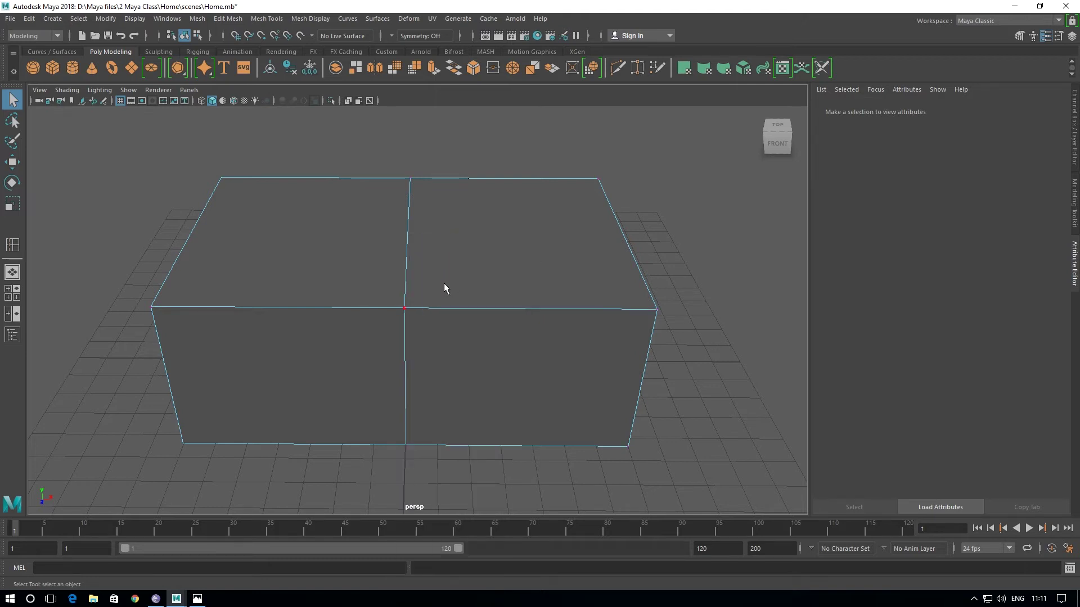
# - Pick the vertex where the loop meets the front top edge, then reselect the whole box
pyautogui.moveTo(370, 319); pyautogui.dragTo(440, 298)
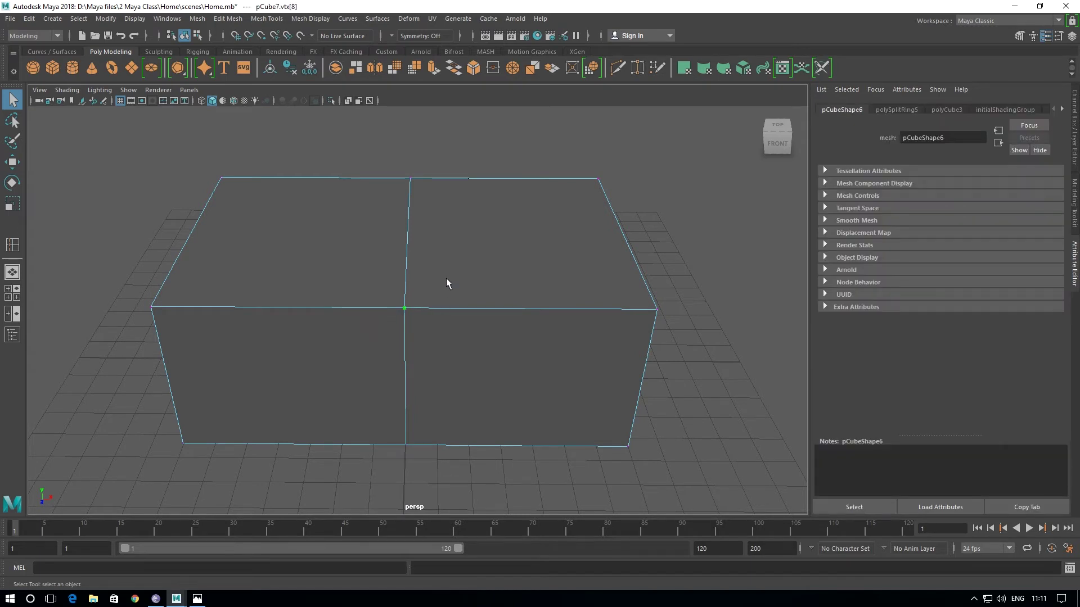
pyautogui.keyDown('shift'); pyautogui.rightClick(447, 279); pyautogui.keyUp('shift')
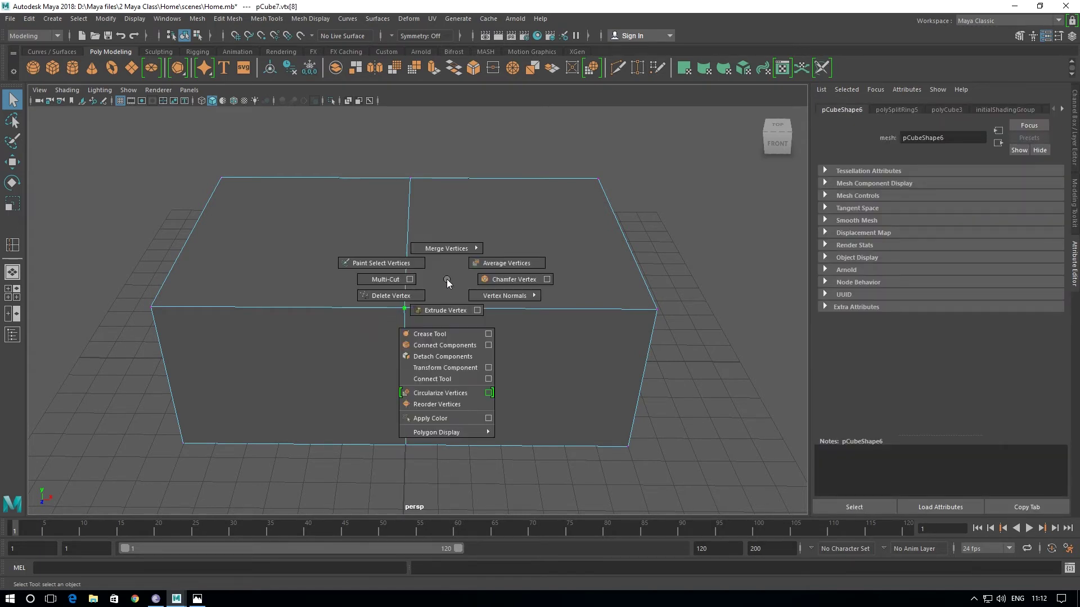
pyautogui.moveTo(446, 278); pyautogui.dragTo(485, 257, button='right')
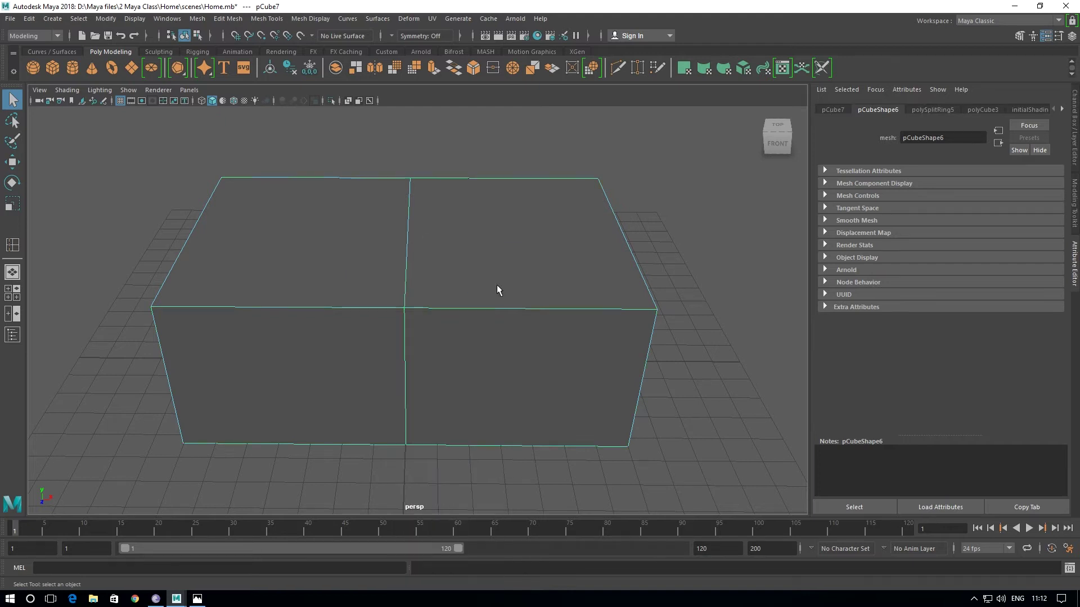
pyautogui.click(662, 292)
pyautogui.click(488, 292)
pyautogui.keyDown('shift'); pyautogui.moveTo(461, 287); pyautogui.dragTo(398, 306, button='right'); pyautogui.keyUp('shift')
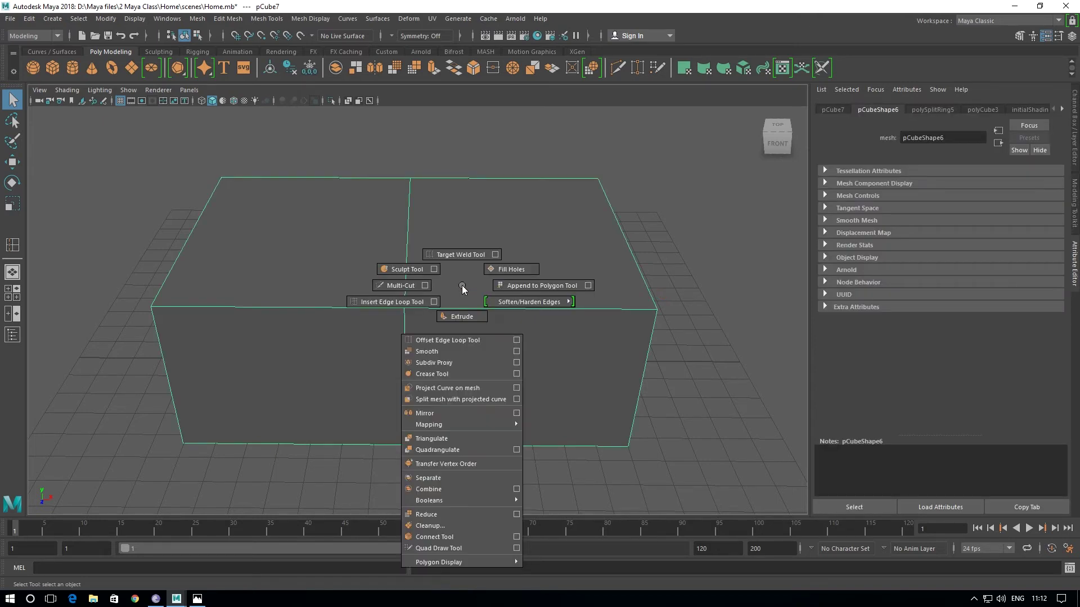
pyautogui.click(397, 304)
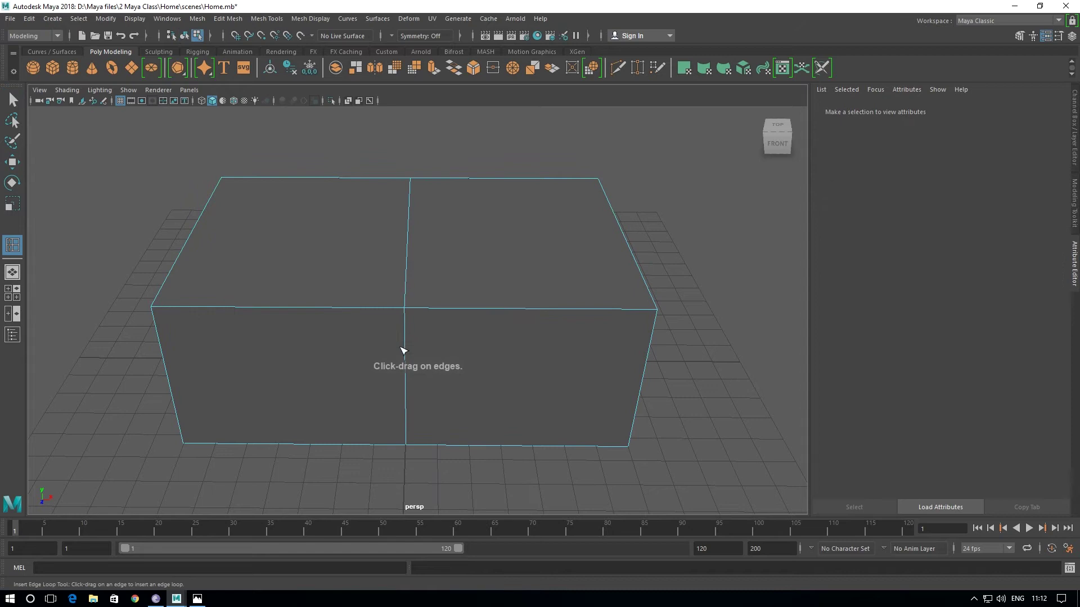
pyautogui.moveTo(417, 373)
pyautogui.keyDown('alt'); pyautogui.mouseDown()
pyautogui.moveTo(421, 405)
pyautogui.moveTo(446, 414)
pyautogui.moveTo(413, 422)
pyautogui.mouseUp(); pyautogui.keyUp('alt')
pyautogui.click(12, 101)
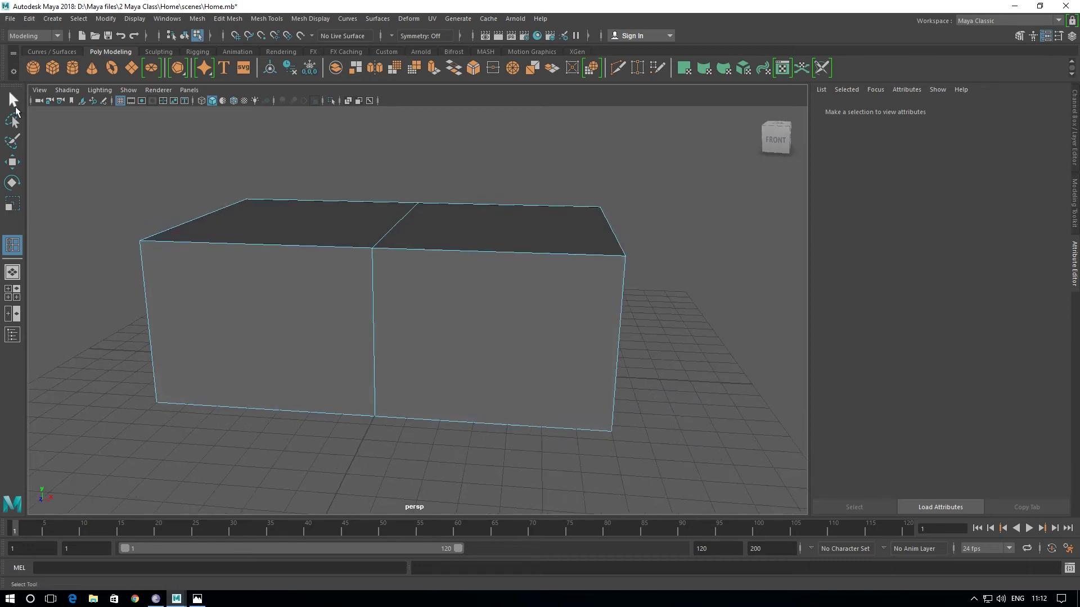
pyautogui.click(397, 231)
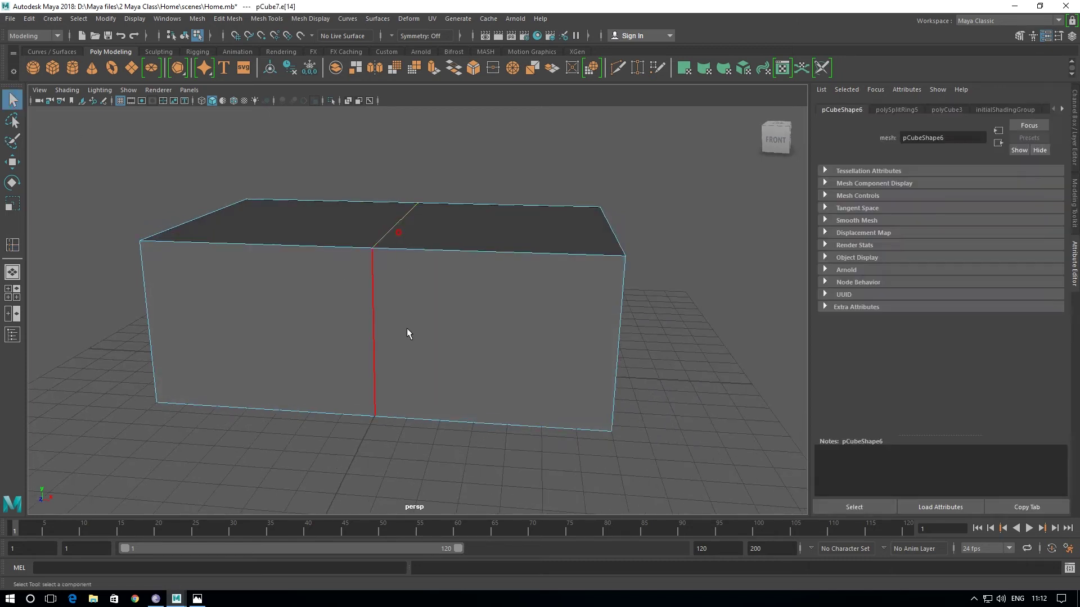
pyautogui.keyDown('alt'); pyautogui.moveTo(407, 329); pyautogui.dragTo(563, 275); pyautogui.keyUp('alt')
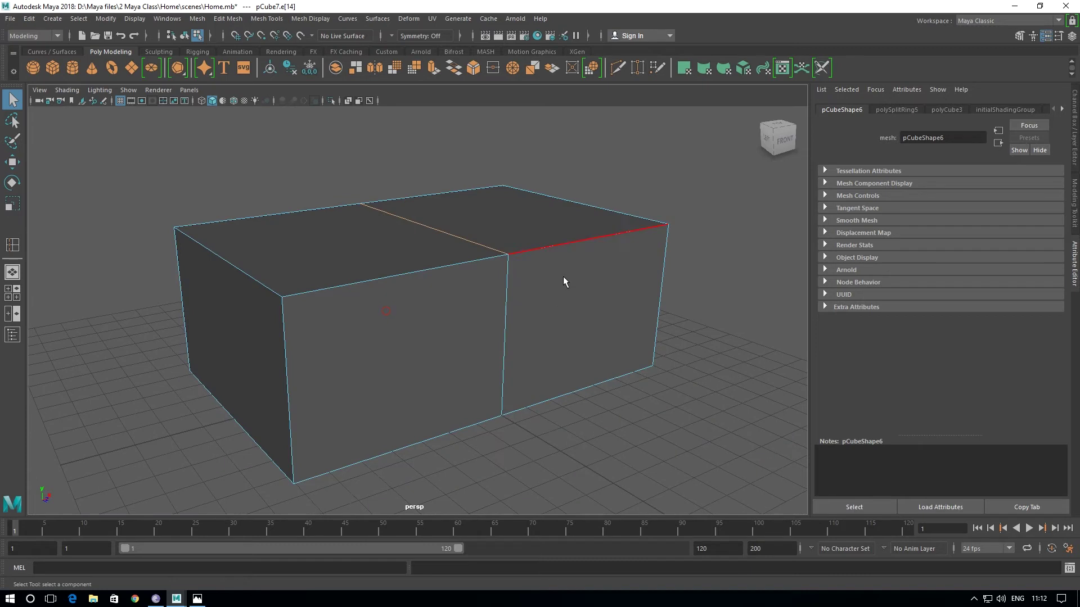
pyautogui.press('w')
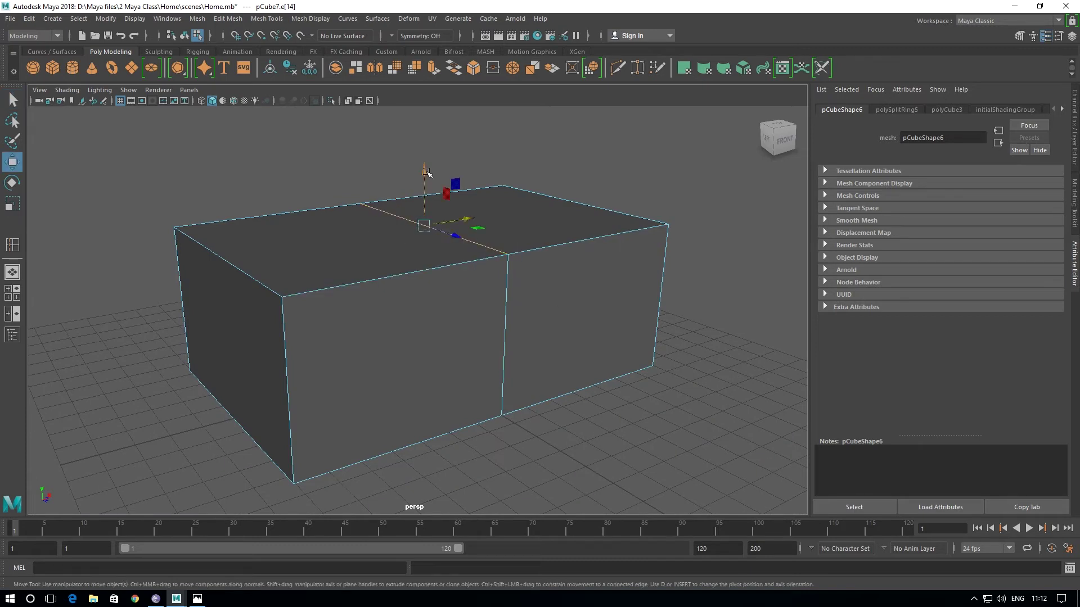
pyautogui.moveTo(426, 172); pyautogui.dragTo(417, 92)
pyautogui.moveTo(462, 332)
pyautogui.keyDown('alt'); pyautogui.mouseDown()
pyautogui.moveTo(448, 337)
pyautogui.moveTo(366, 247)
pyautogui.mouseUp(); pyautogui.keyUp('alt')
pyautogui.click(198, 598)
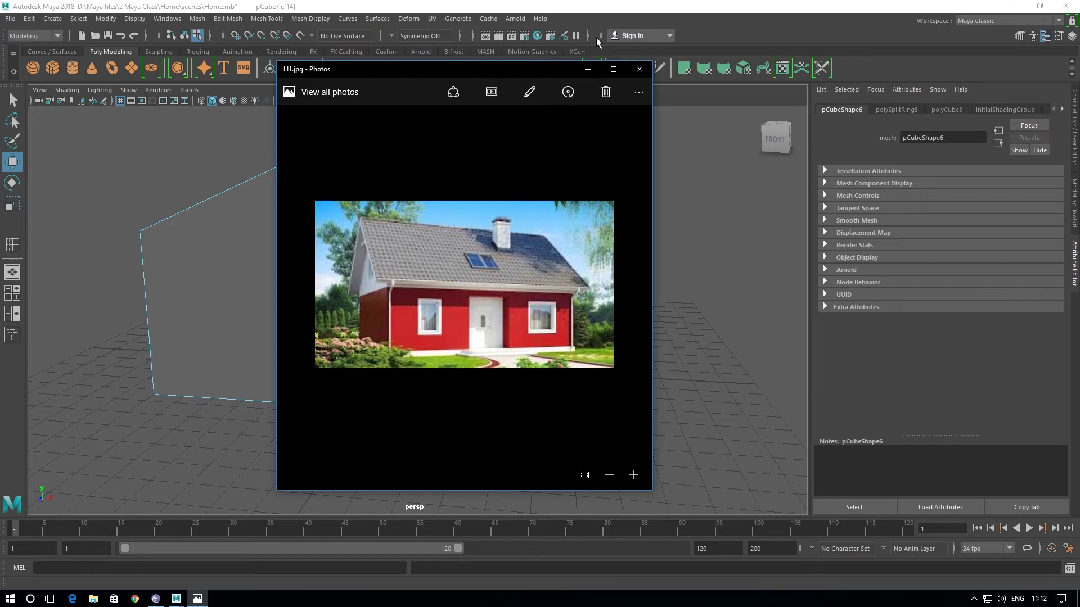
pyautogui.click(587, 69)
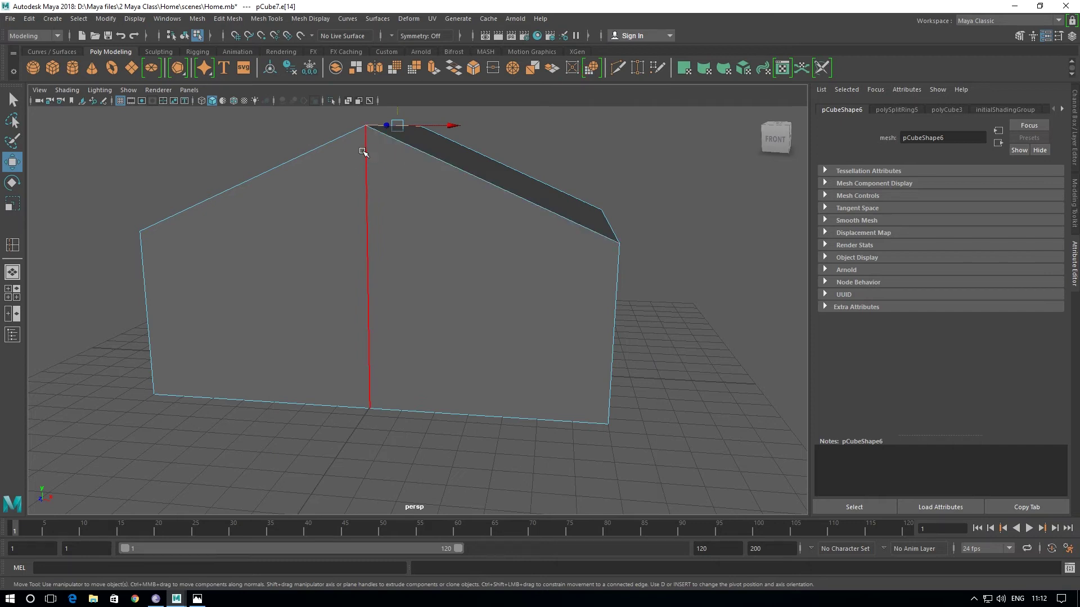
pyautogui.hotkey('ctrl', 'z')
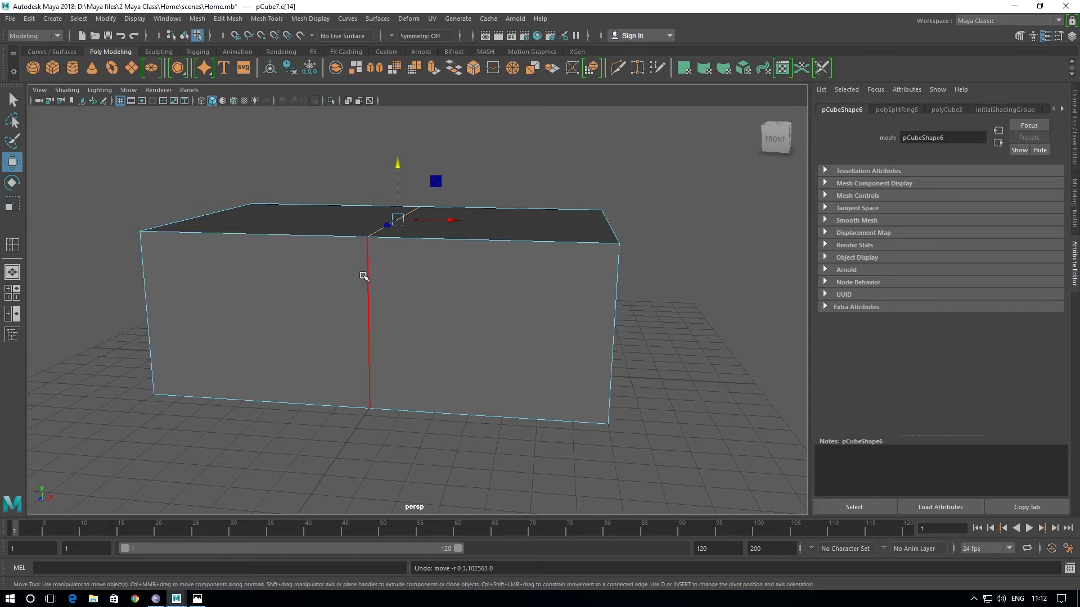
pyautogui.moveTo(241, 337)
pyautogui.keyDown('alt'); pyautogui.mouseDown()
pyautogui.moveTo(359, 345)
pyautogui.moveTo(452, 435)
pyautogui.mouseUp(); pyautogui.keyUp('alt')
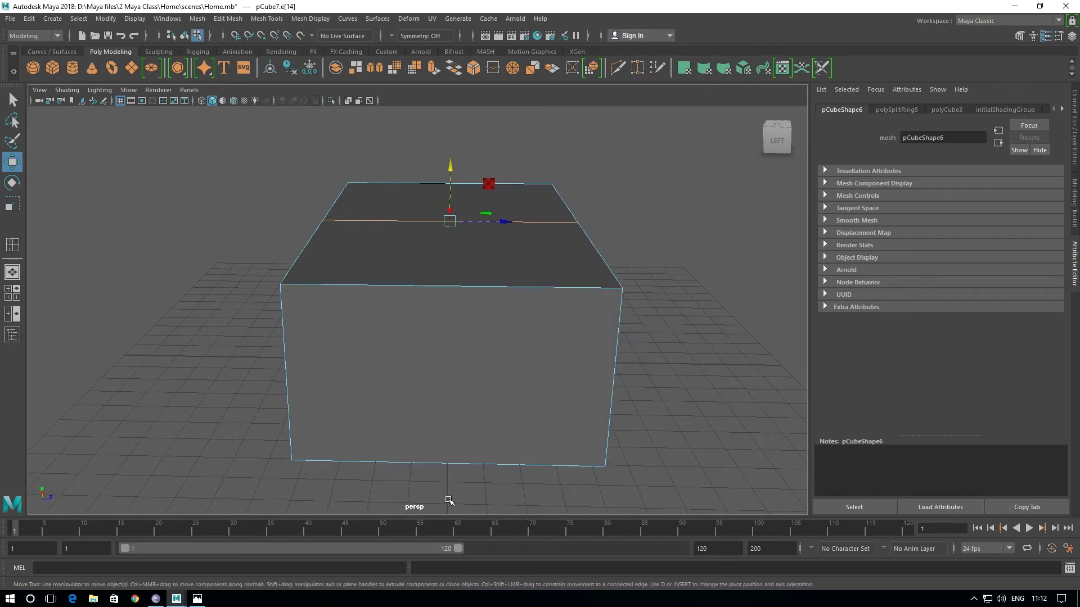
# - Return to Object Mode and insert a lengthwise centre edge loop across the box's top
pyautogui.keyDown('alt'); pyautogui.moveTo(492, 442); pyautogui.dragTo(453, 270); pyautogui.keyUp('alt')
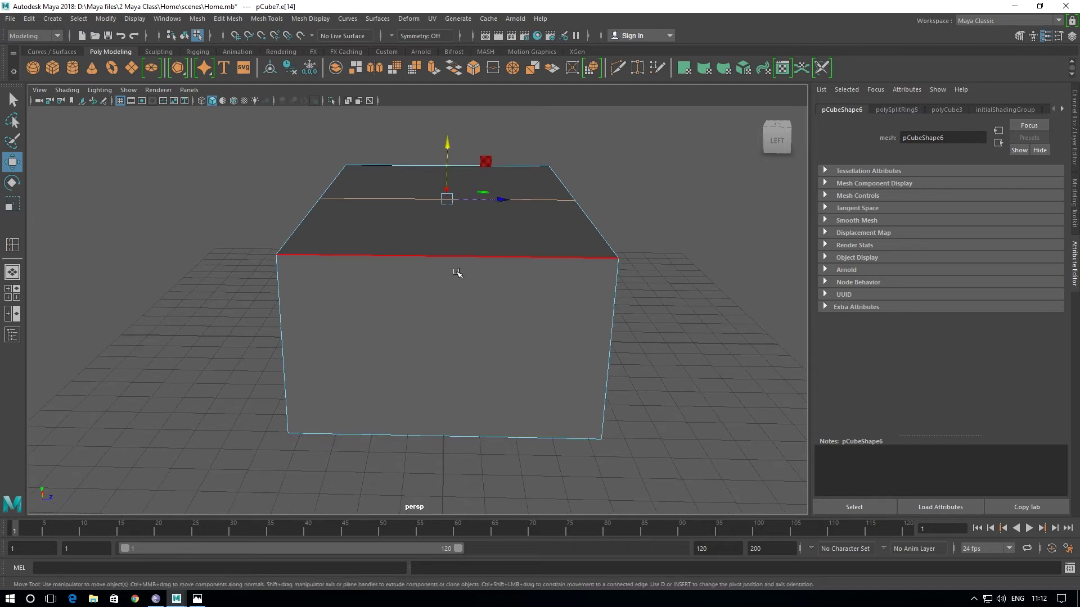
pyautogui.rightClick(454, 271)
pyautogui.moveTo(454, 271); pyautogui.dragTo(492, 253, button='right')
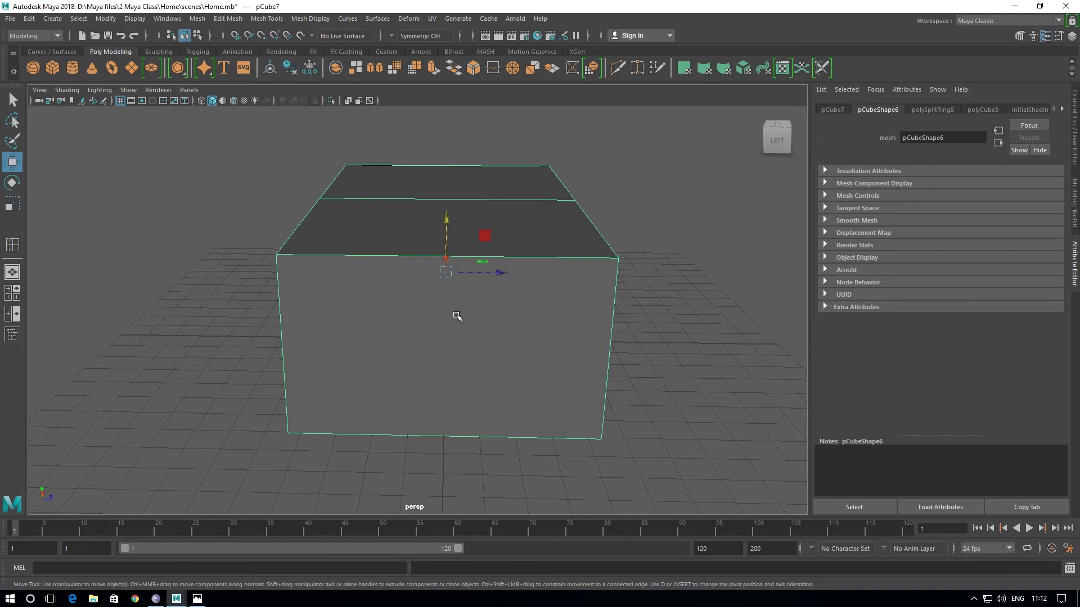
pyautogui.keyDown('shift'); pyautogui.moveTo(457, 316); pyautogui.dragTo(405, 333, button='right'); pyautogui.keyUp('shift')
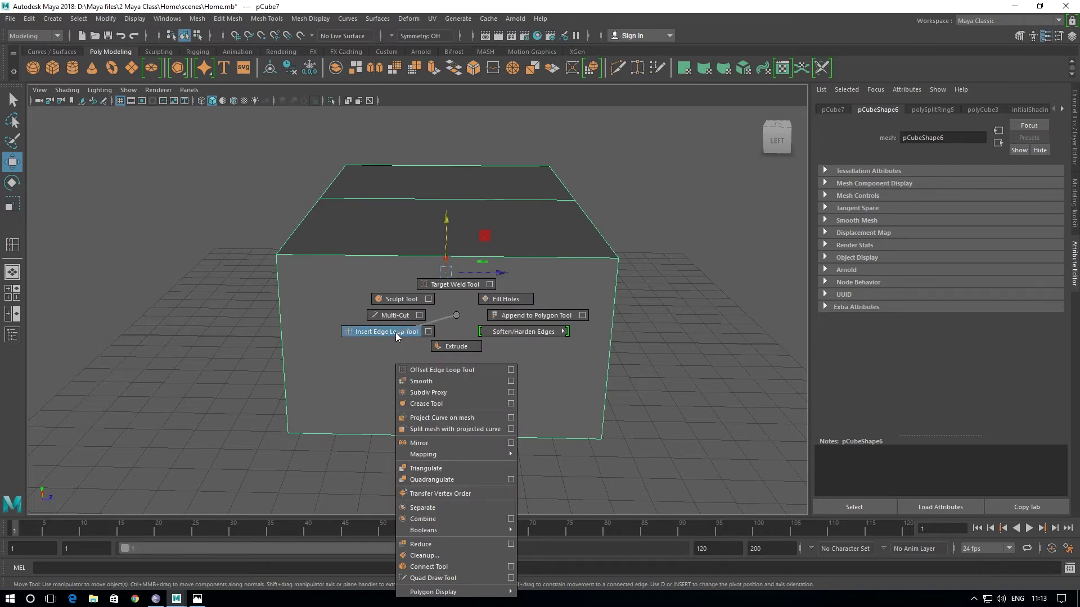
pyautogui.click(396, 333)
pyautogui.keyDown('alt'); pyautogui.moveTo(416, 383); pyautogui.dragTo(435, 291); pyautogui.keyUp('alt')
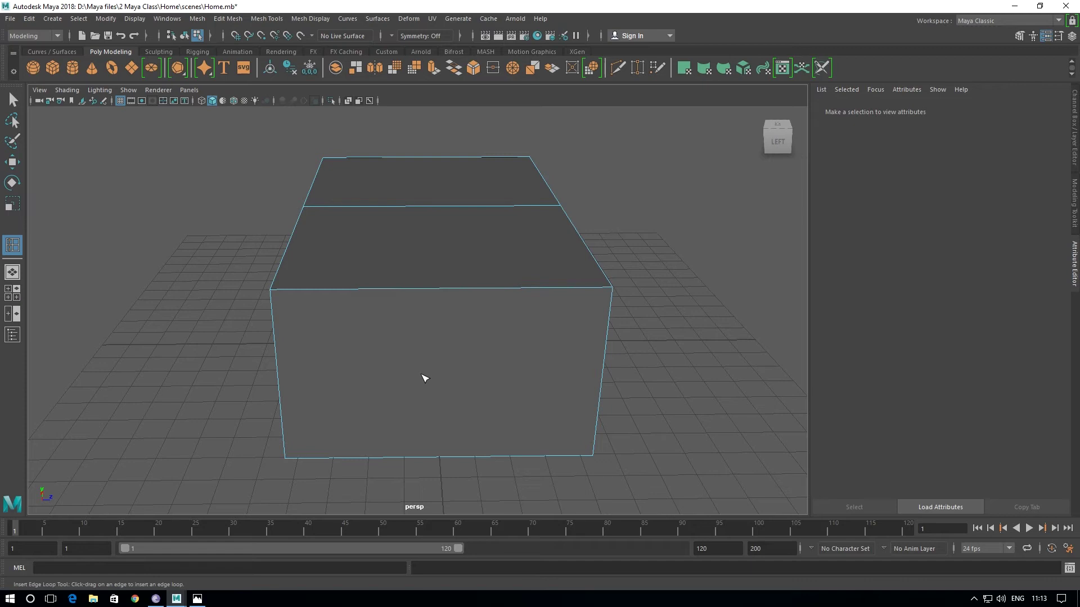
pyautogui.moveTo(400, 290)
pyautogui.mouseDown()
pyautogui.moveTo(430, 292)
pyautogui.moveTo(475, 345)
pyautogui.moveTo(448, 445)
pyautogui.moveTo(448, 475)
pyautogui.moveTo(460, 476)
pyautogui.mouseUp()
pyautogui.moveTo(460, 476); pyautogui.dragTo(458, 474)
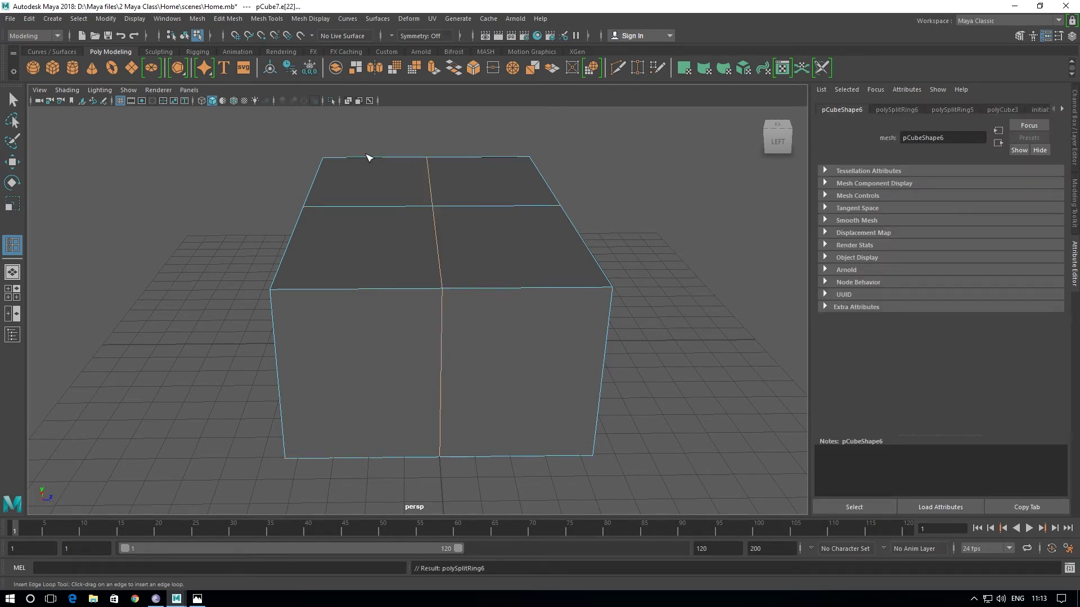
pyautogui.moveTo(317, 409)
pyautogui.keyDown('alt'); pyautogui.mouseDown()
pyautogui.moveTo(603, 379)
pyautogui.moveTo(380, 405)
pyautogui.moveTo(429, 398)
pyautogui.mouseUp(); pyautogui.keyUp('alt')
# - Raise the middle edge loop with the Move tool, then undo the raise
pyautogui.press('w')
pyautogui.moveTo(433, 221); pyautogui.dragTo(433, 181)
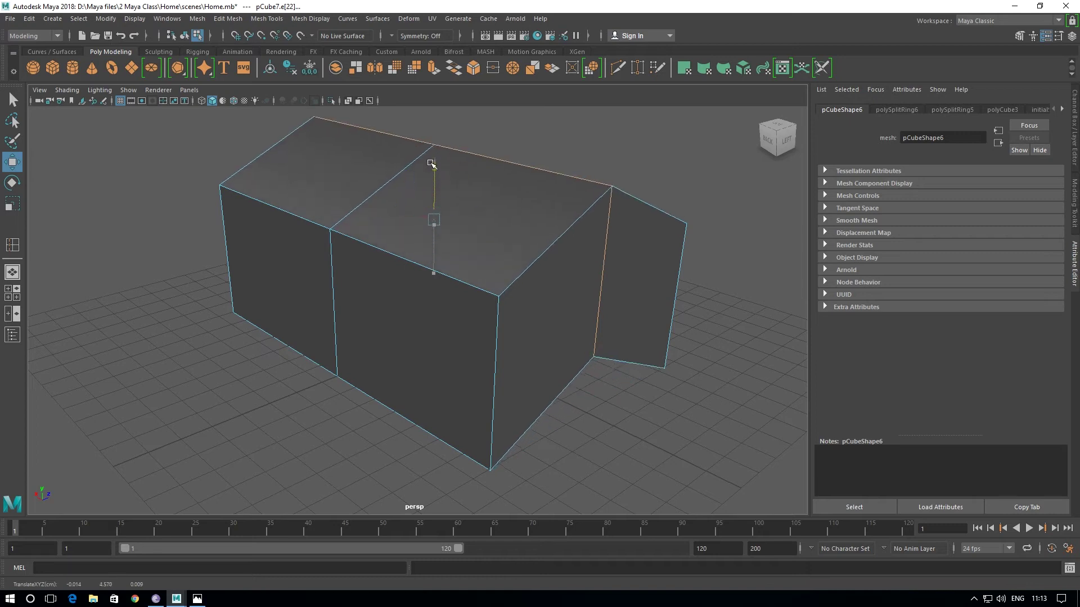
pyautogui.click(786, 140)
pyautogui.keyDown('alt'); pyautogui.moveTo(406, 353); pyautogui.dragTo(441, 378); pyautogui.keyUp('alt')
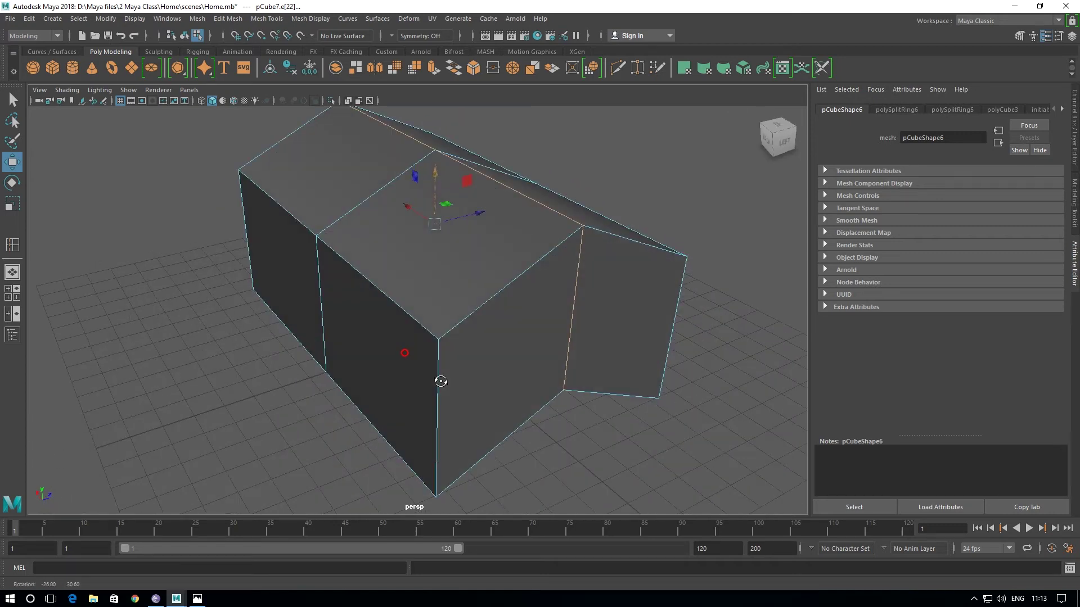
pyautogui.hotkey('ctrl', 'z')
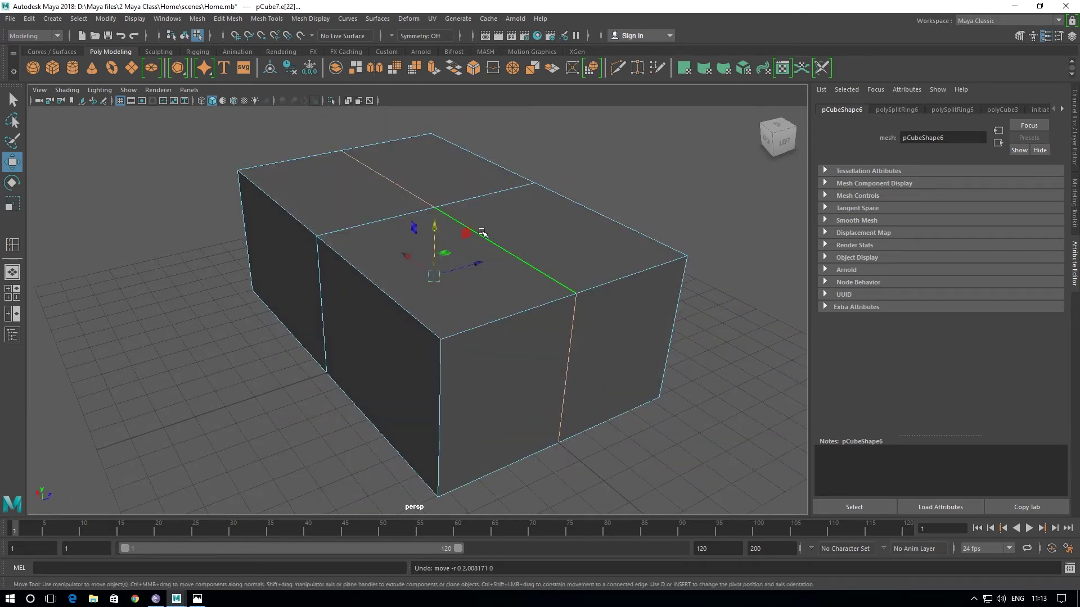
# - Select both halves of the top centre edge (e[30:31])
pyautogui.click(248, 449)
pyautogui.keyDown('alt'); pyautogui.moveTo(352, 383); pyautogui.dragTo(534, 316); pyautogui.keyUp('alt')
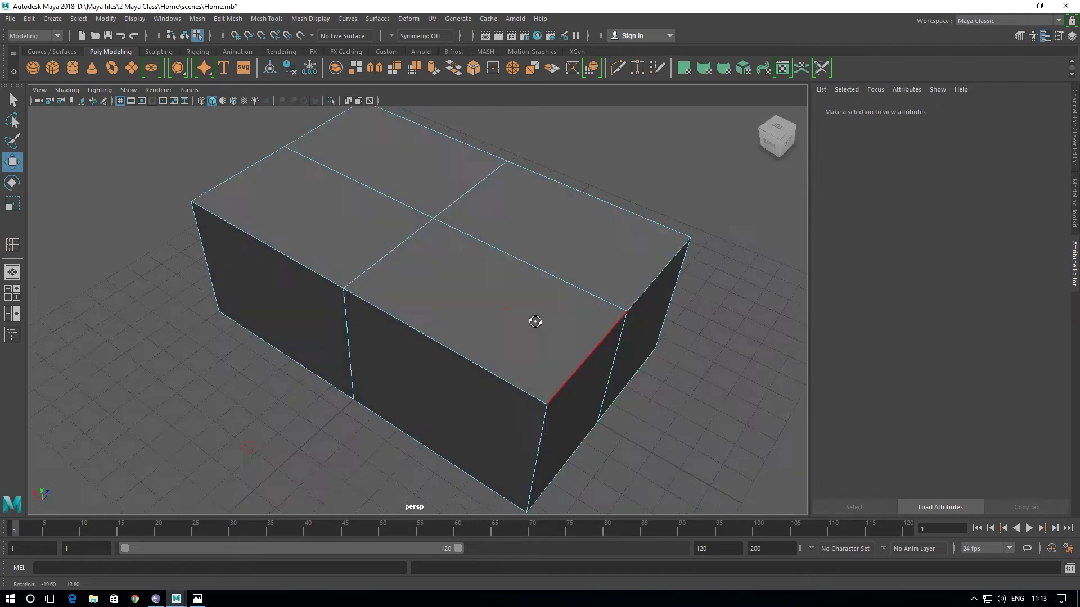
pyautogui.click(399, 208)
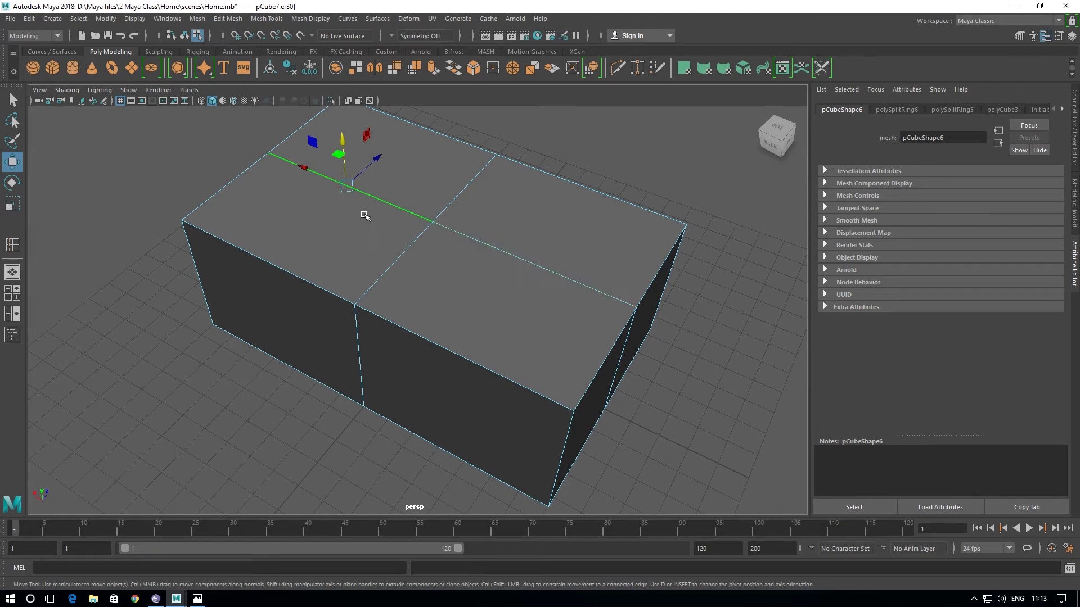
pyautogui.click(664, 171)
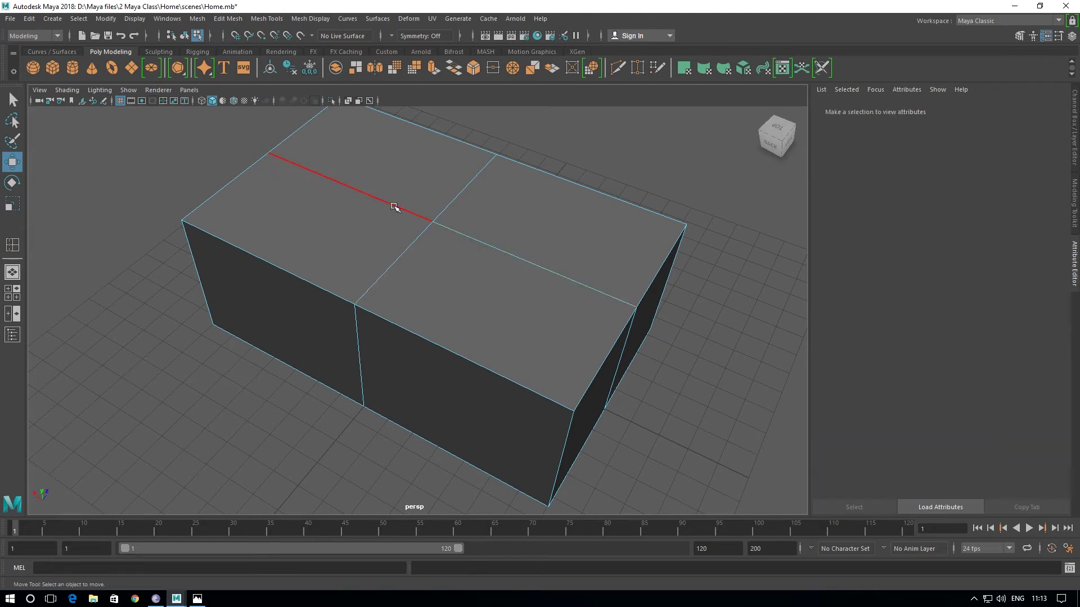
pyautogui.click(395, 207)
pyautogui.keyDown('shift'); pyautogui.click(532, 264); pyautogui.keyUp('shift')
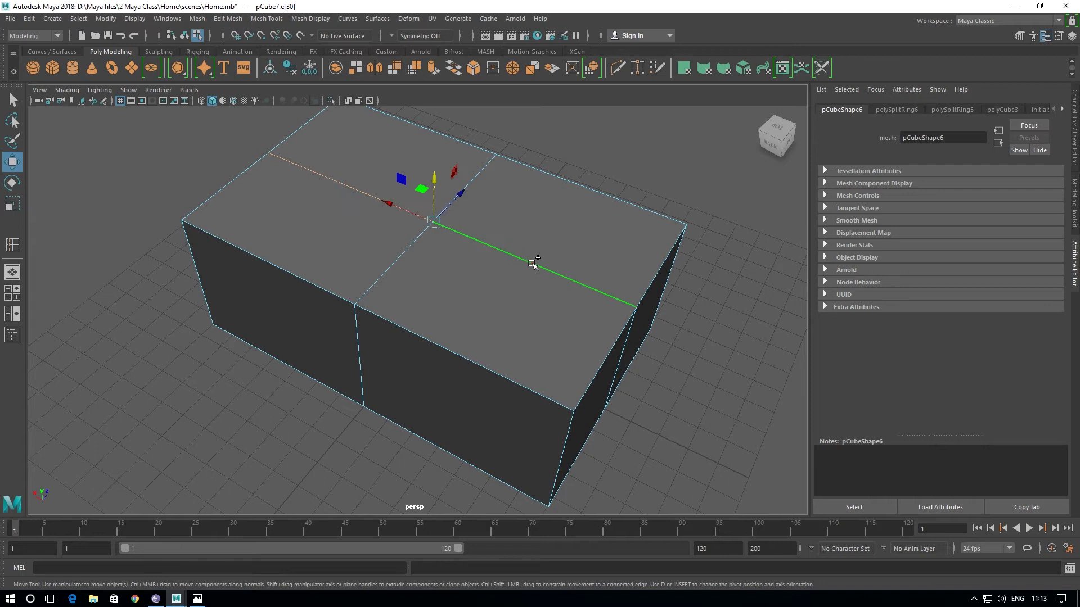
# - Drag the centre edges up along Y into a pitched roof ridge
pyautogui.moveTo(515, 413)
pyautogui.keyDown('alt'); pyautogui.mouseDown()
pyautogui.moveTo(526, 429)
pyautogui.moveTo(394, 414)
pyautogui.mouseUp(); pyautogui.keyUp('alt')
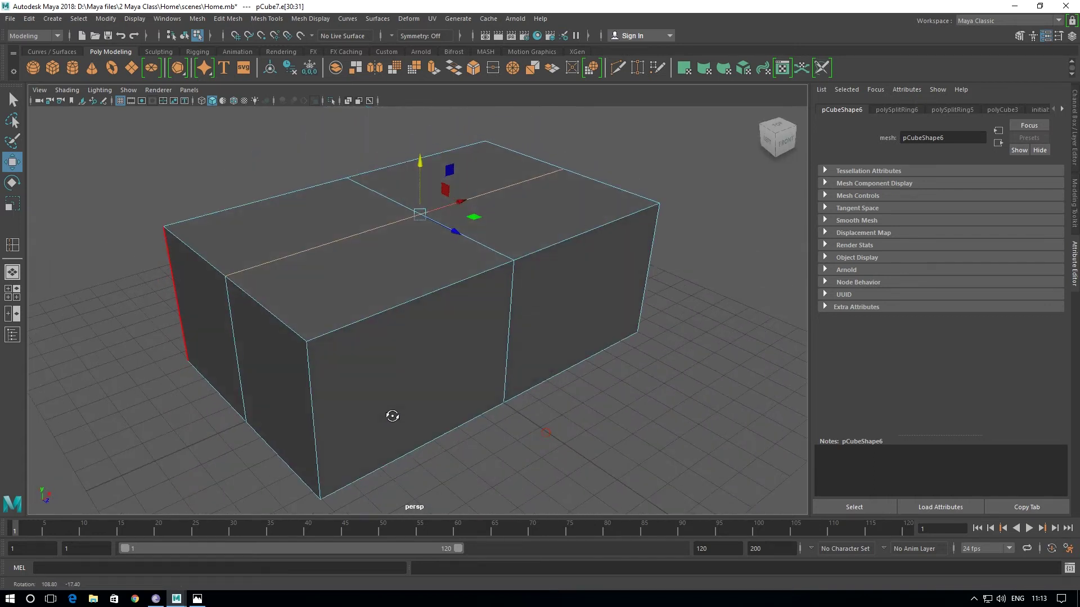
pyautogui.moveTo(419, 167); pyautogui.dragTo(420, 96)
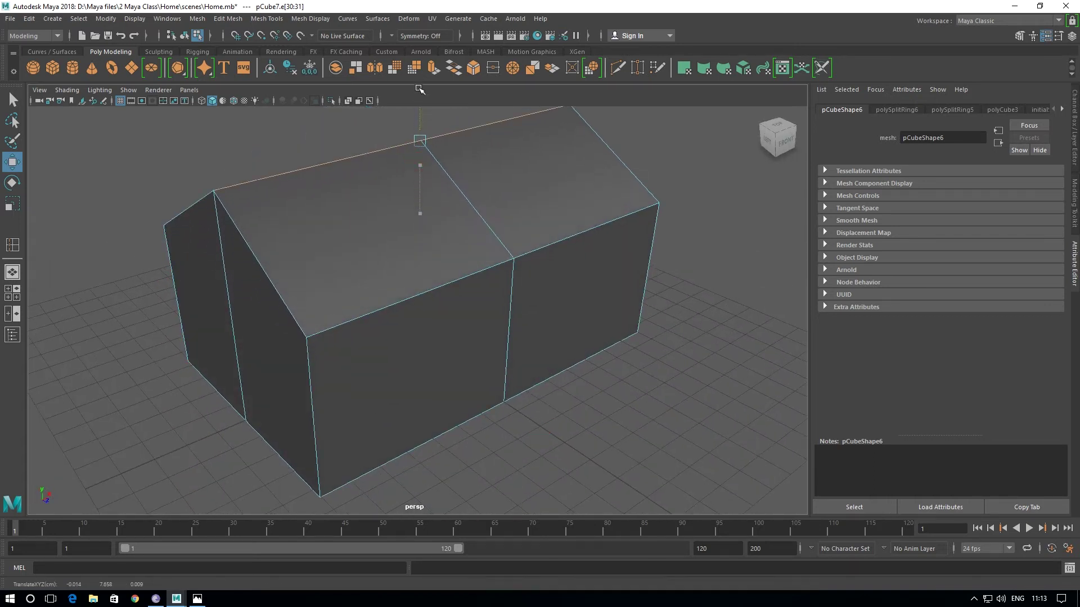
pyautogui.moveTo(461, 369)
pyautogui.keyDown('alt'); pyautogui.mouseDown()
pyautogui.moveTo(429, 352)
pyautogui.moveTo(431, 465)
pyautogui.mouseUp(); pyautogui.keyUp('alt')
pyautogui.keyDown('alt'); pyautogui.moveTo(436, 347); pyautogui.dragTo(699, 462); pyautogui.keyUp('alt')
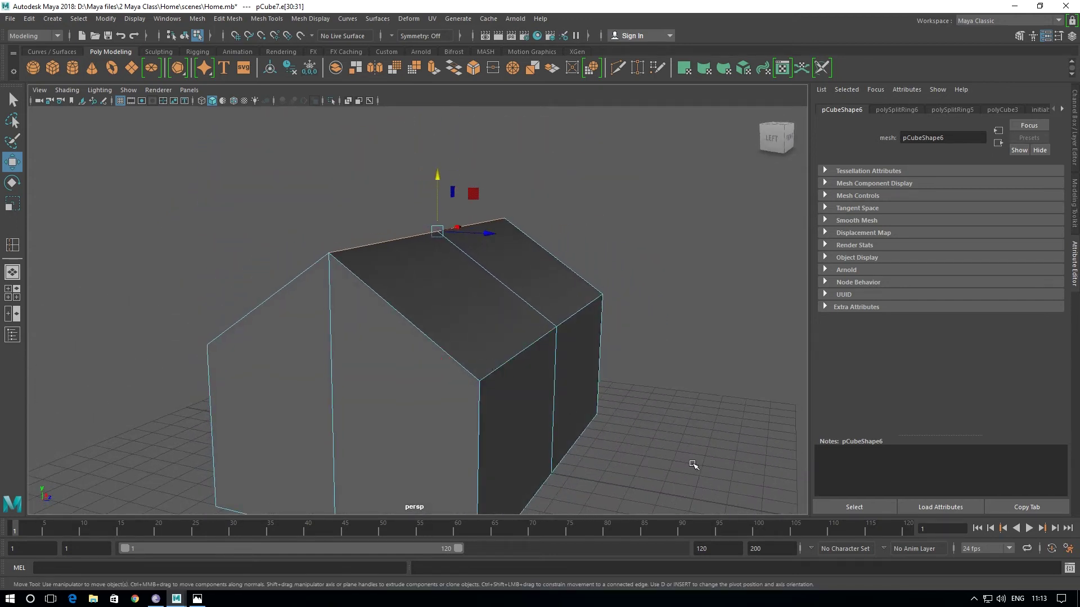
# - Deselect the ridge edges and return to whole-object selection
pyautogui.click(678, 436)
pyautogui.moveTo(479, 298); pyautogui.dragTo(511, 253, button='right')
pyautogui.click(616, 407)
pyautogui.moveTo(617, 407)
pyautogui.keyDown('alt'); pyautogui.mouseDown()
pyautogui.moveTo(604, 436)
pyautogui.moveTo(467, 364)
pyautogui.mouseUp(); pyautogui.keyUp('alt')
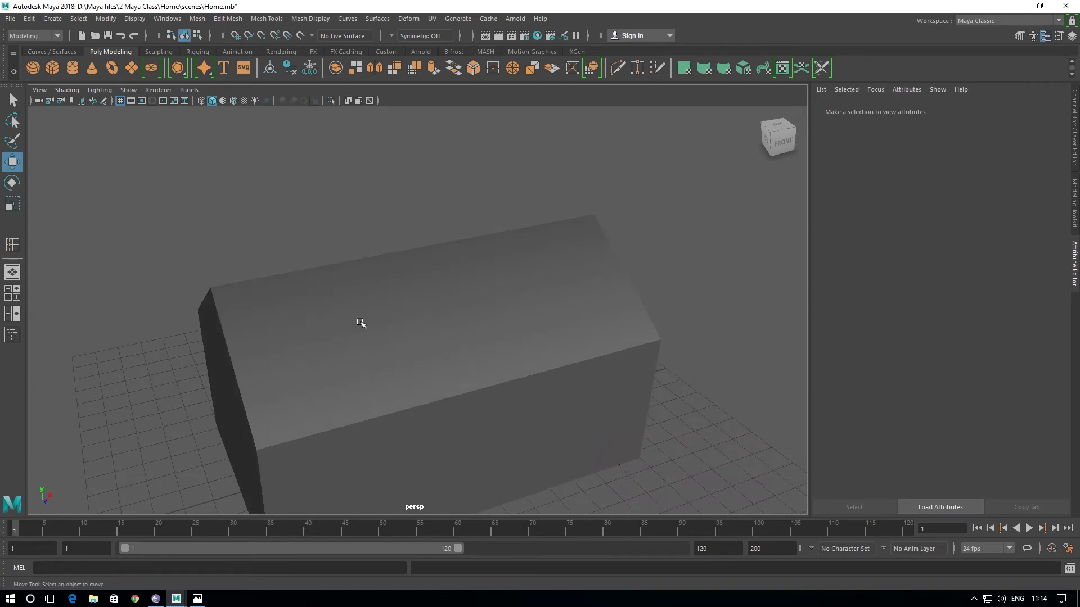
# - In Face mode, select all the roof faces of the house box
pyautogui.moveTo(360, 323); pyautogui.dragTo(357, 307, button='right')
pyautogui.click(344, 330)
pyautogui.moveTo(464, 307)
pyautogui.keyDown('alt'); pyautogui.mouseDown()
pyautogui.moveTo(377, 438)
pyautogui.moveTo(354, 357)
pyautogui.mouseUp(); pyautogui.keyUp('alt')
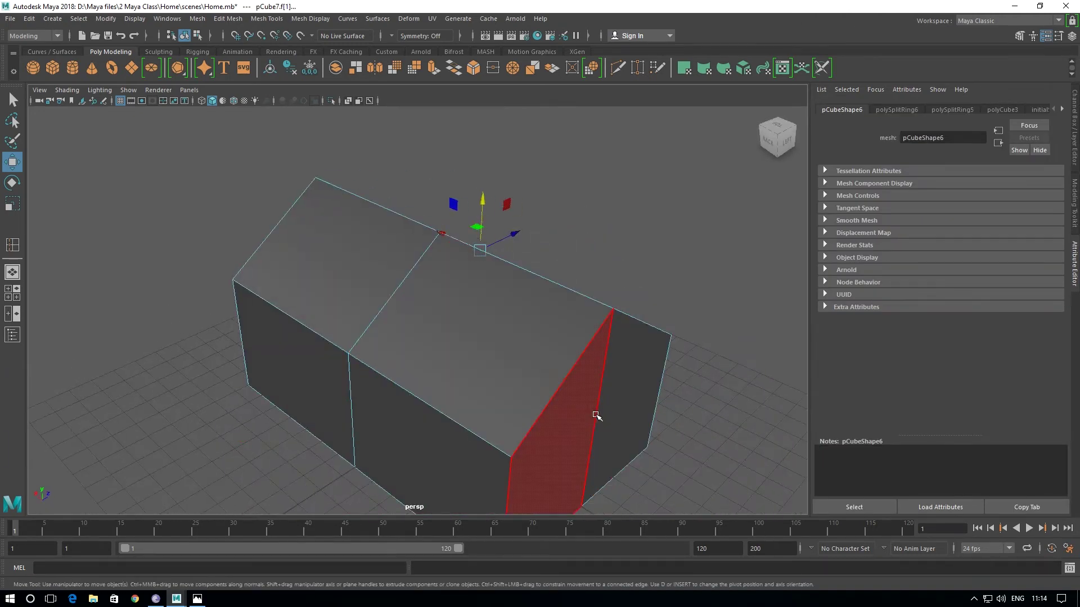
pyautogui.keyDown('alt'); pyautogui.moveTo(596, 416); pyautogui.dragTo(491, 429); pyautogui.keyUp('alt')
pyautogui.moveTo(470, 272)
pyautogui.mouseDown(button='right')
pyautogui.moveTo(520, 271)
pyautogui.moveTo(548, 256)
pyautogui.mouseUp(button='right')
pyautogui.keyDown('alt'); pyautogui.moveTo(503, 370); pyautogui.dragTo(523, 272); pyautogui.keyUp('alt')
pyautogui.moveTo(523, 271); pyautogui.dragTo(524, 308, button='right')
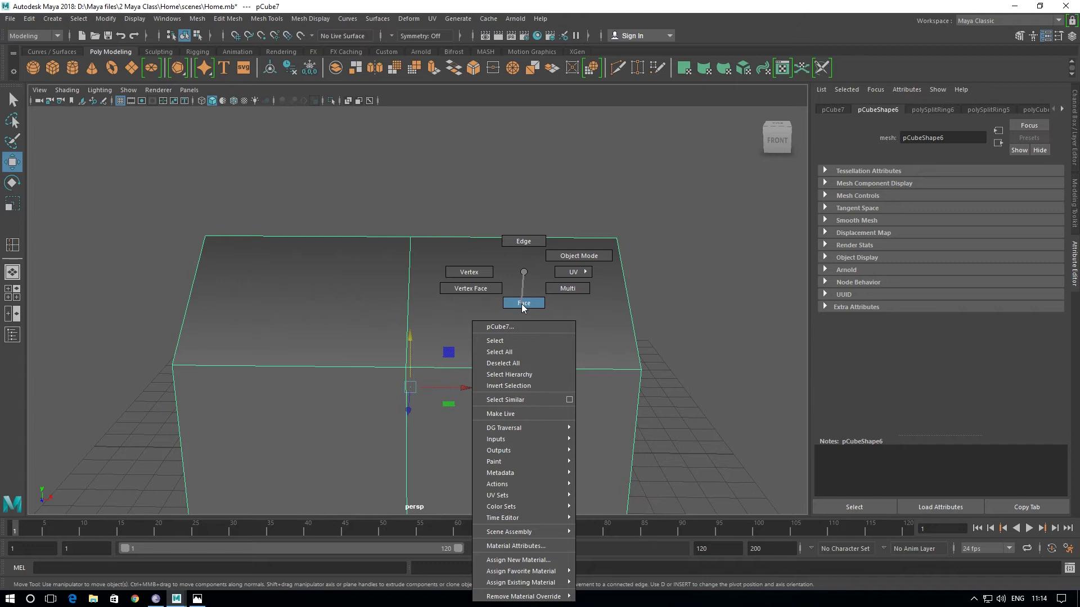
pyautogui.click(521, 304)
pyautogui.keyDown('alt'); pyautogui.moveTo(332, 378); pyautogui.dragTo(396, 389); pyautogui.keyUp('alt')
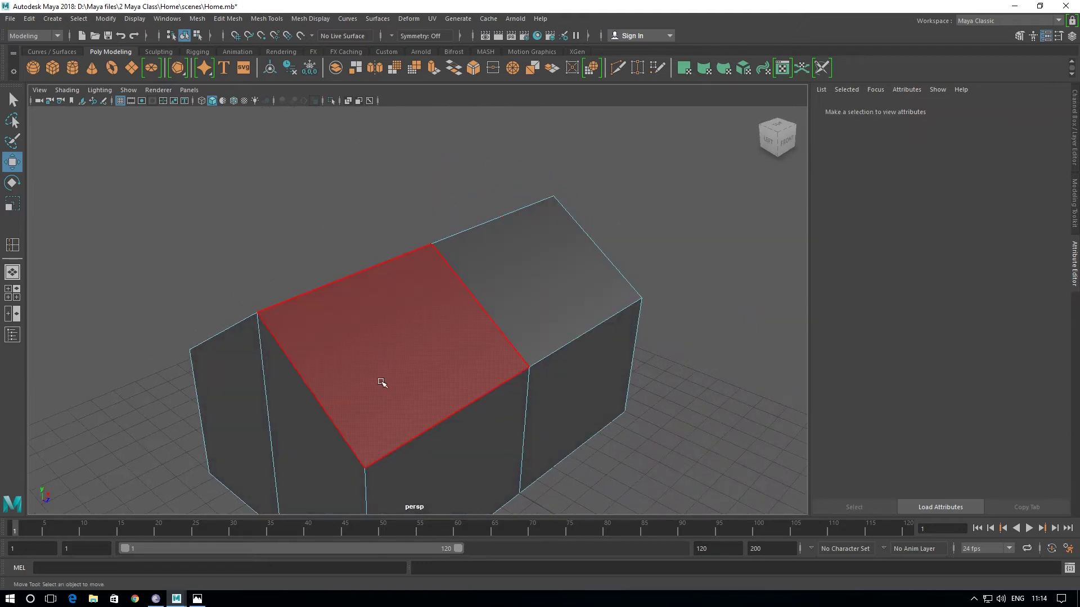
pyautogui.click(387, 358)
pyautogui.keyDown('alt'); pyautogui.moveTo(555, 273); pyautogui.dragTo(375, 346); pyautogui.keyUp('alt')
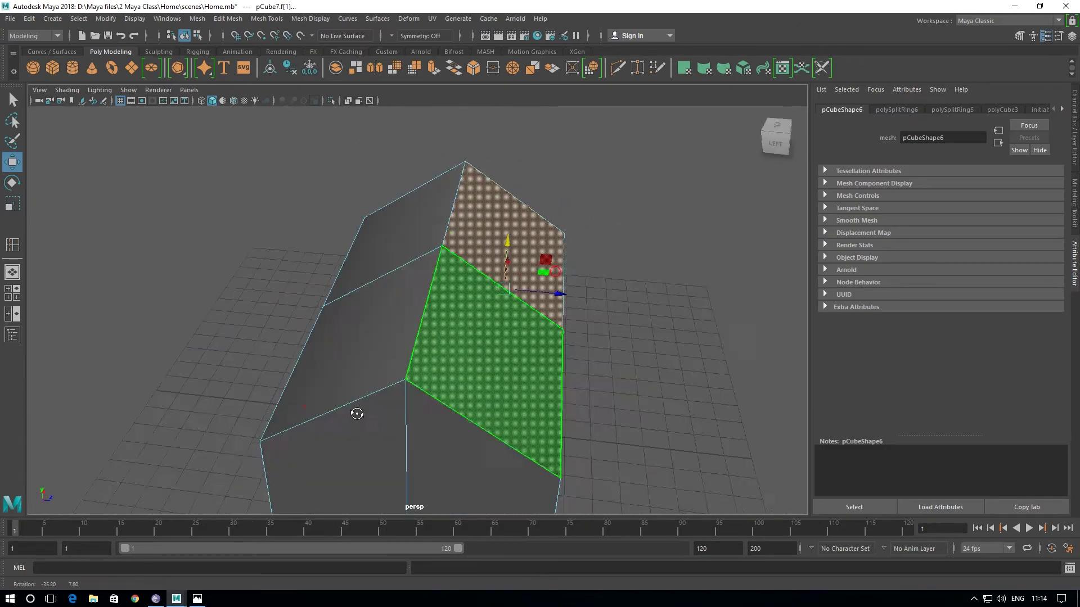
pyautogui.keyDown('shift'); pyautogui.click(375, 346); pyautogui.keyUp('shift')
pyautogui.keyDown('shift'); pyautogui.click(388, 242); pyautogui.keyUp('shift')
pyautogui.moveTo(716, 393)
pyautogui.keyDown('alt'); pyautogui.mouseDown()
pyautogui.moveTo(482, 434)
pyautogui.moveTo(417, 427)
pyautogui.moveTo(511, 440)
pyautogui.moveTo(629, 422)
pyautogui.moveTo(615, 436)
pyautogui.mouseUp(); pyautogui.keyUp('alt')
# - Delete the selected roof faces and inspect the open-topped shell
pyautogui.press('Delete')
pyautogui.keyDown('alt'); pyautogui.moveTo(489, 303); pyautogui.dragTo(474, 379); pyautogui.keyUp('alt')
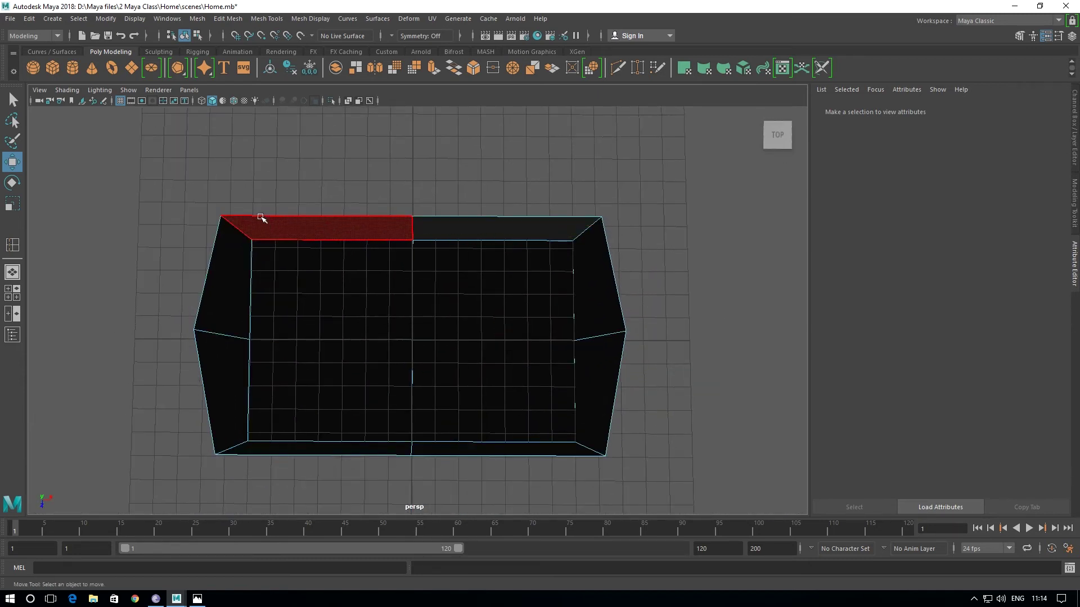
pyautogui.keyDown('alt'); pyautogui.moveTo(440, 338); pyautogui.dragTo(386, 340); pyautogui.keyUp('alt')
pyautogui.moveTo(471, 434)
pyautogui.keyDown('alt'); pyautogui.mouseDown()
pyautogui.moveTo(458, 448)
pyautogui.moveTo(309, 477)
pyautogui.mouseUp(); pyautogui.keyUp('alt')
pyautogui.keyDown('alt'); pyautogui.moveTo(344, 438); pyautogui.dragTo(348, 470); pyautogui.keyUp('alt')
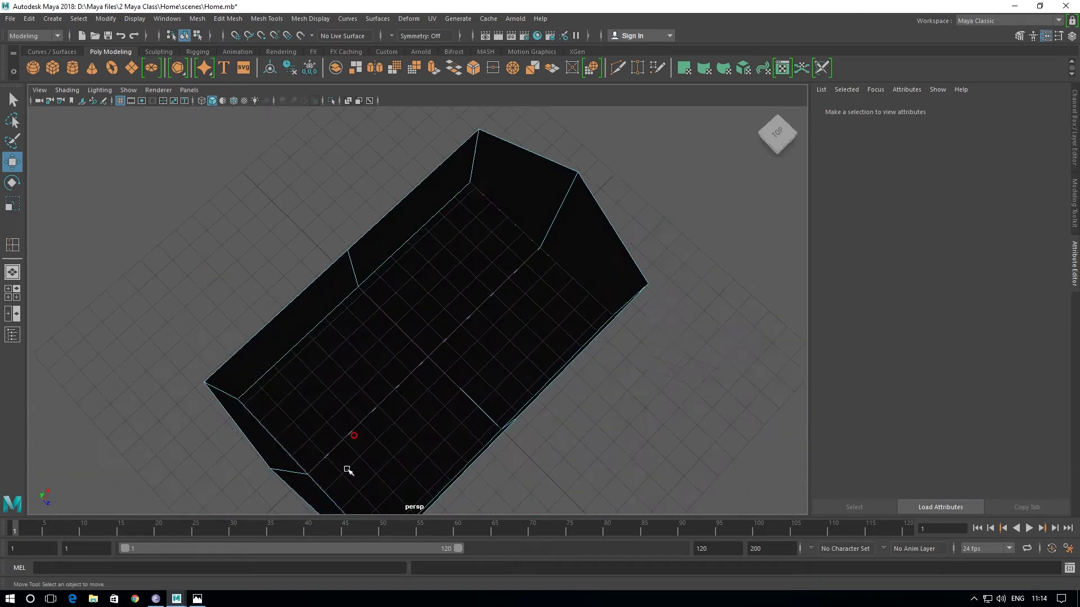
pyautogui.keyDown('alt'); pyautogui.moveTo(503, 371); pyautogui.dragTo(466, 350); pyautogui.keyUp('alt')
pyautogui.moveTo(396, 275)
pyautogui.keyDown('alt'); pyautogui.mouseDown()
pyautogui.moveTo(373, 335)
pyautogui.moveTo(386, 349)
pyautogui.mouseUp(); pyautogui.keyUp('alt')
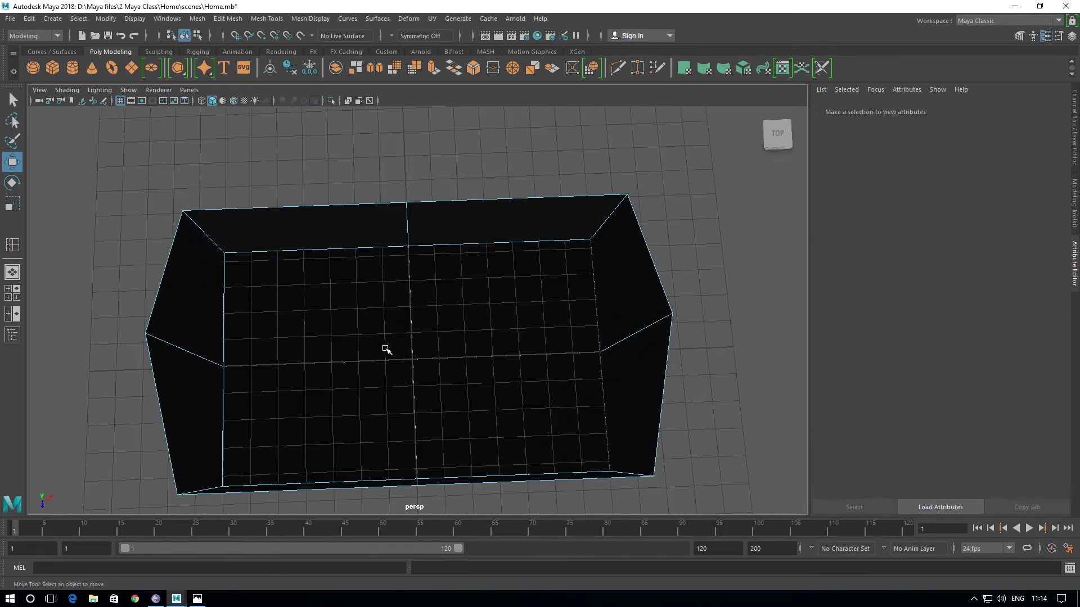
pyautogui.keyDown('alt'); pyautogui.moveTo(386, 349); pyautogui.dragTo(413, 321, button='right'); pyautogui.keyUp('alt')
pyautogui.keyDown('alt'); pyautogui.moveTo(413, 321); pyautogui.dragTo(399, 436); pyautogui.keyUp('alt')
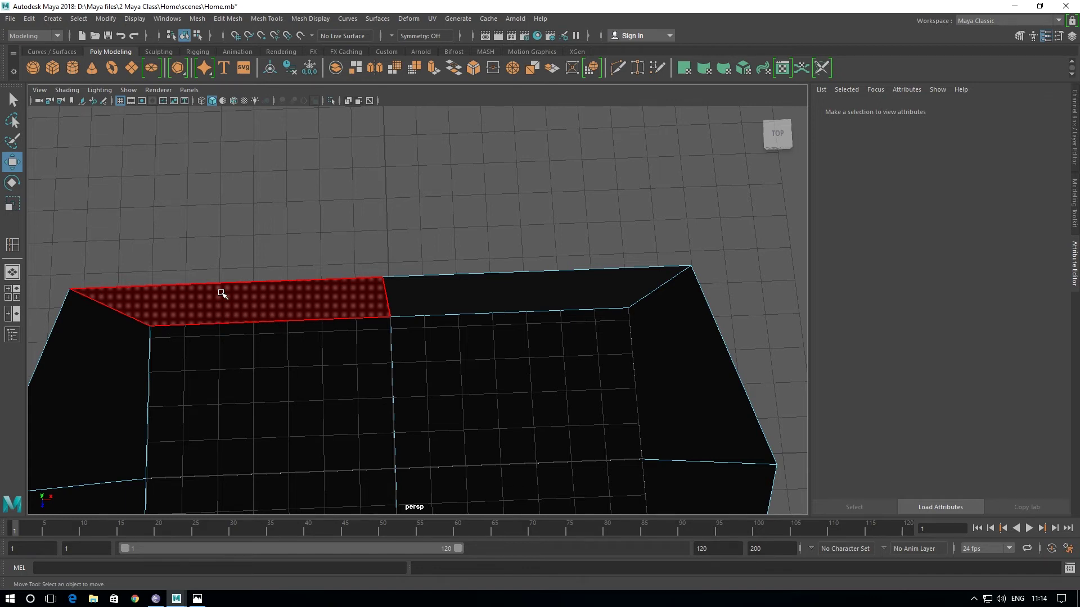
pyautogui.moveTo(301, 298)
pyautogui.keyDown('alt'); pyautogui.mouseDown()
pyautogui.moveTo(277, 398)
pyautogui.moveTo(467, 410)
pyautogui.moveTo(360, 392)
pyautogui.moveTo(390, 366)
pyautogui.moveTo(264, 378)
pyautogui.moveTo(320, 309)
pyautogui.moveTo(389, 382)
pyautogui.moveTo(458, 403)
pyautogui.moveTo(366, 377)
pyautogui.moveTo(466, 203)
pyautogui.mouseUp(); pyautogui.keyUp('alt')
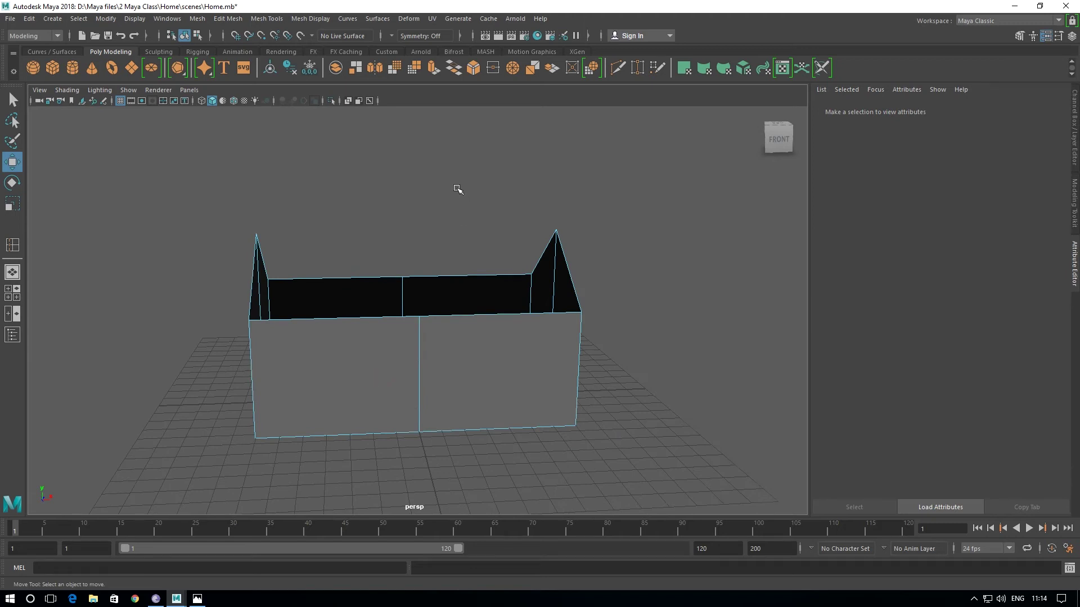
# - Scale the new box pCube8 taller and wider along X
pyautogui.click(374, 302)
pyautogui.scroll(-3, 439, 405)
pyautogui.moveTo(439, 404)
pyautogui.keyDown('alt'); pyautogui.mouseDown()
pyautogui.moveTo(398, 393)
pyautogui.moveTo(385, 482)
pyautogui.moveTo(422, 470)
pyautogui.moveTo(469, 289)
pyautogui.mouseUp(); pyautogui.keyUp('alt')
pyautogui.scroll(2, 399, 353)
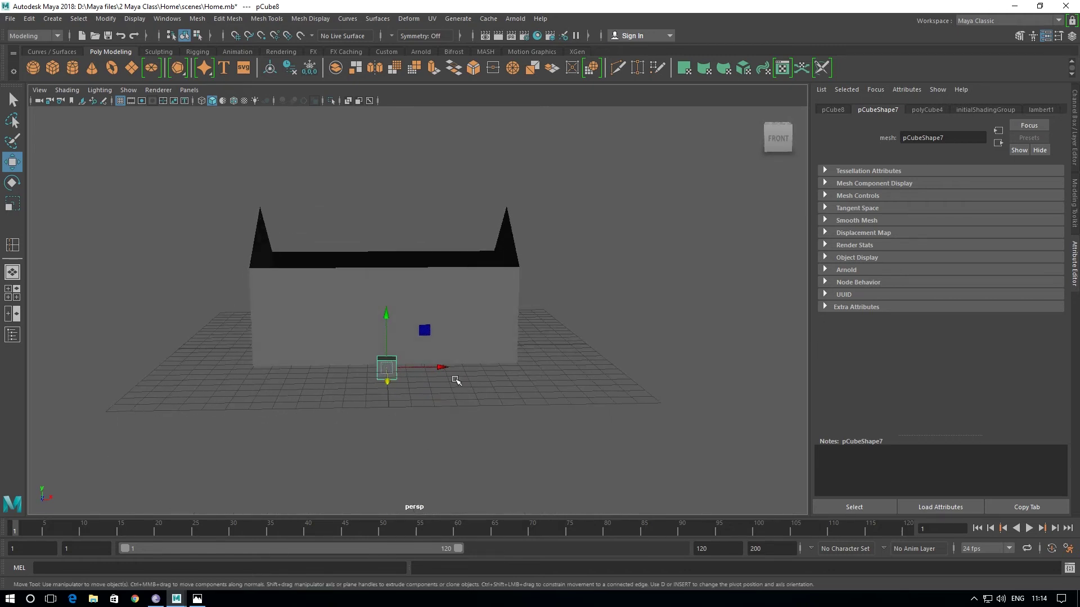
pyautogui.press('r')
pyautogui.moveTo(386, 315); pyautogui.dragTo(362, 185)
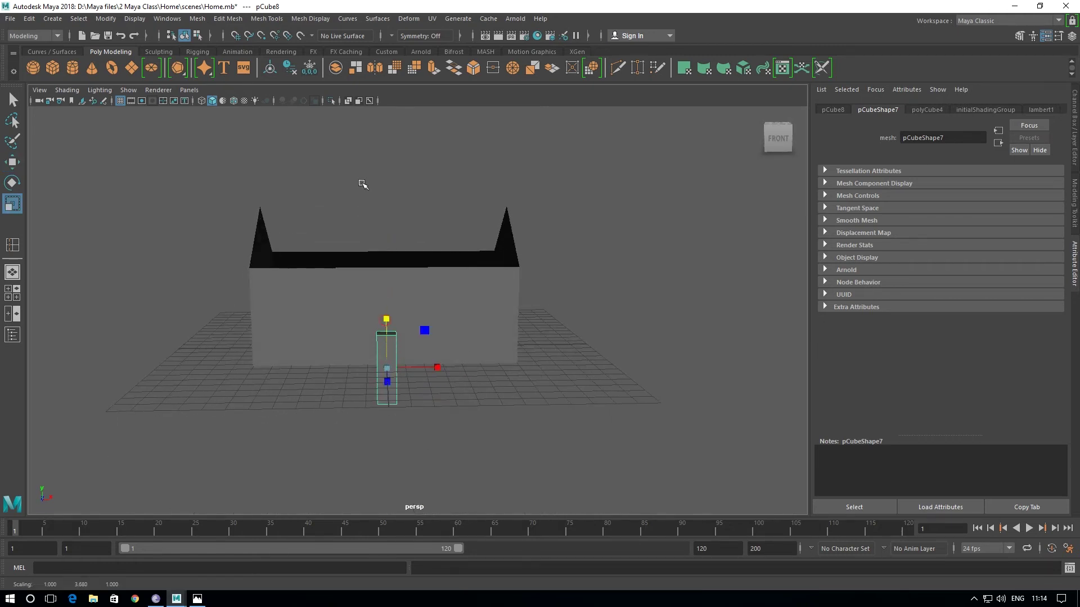
pyautogui.moveTo(439, 370); pyautogui.dragTo(526, 369)
pyautogui.keyDown('alt'); pyautogui.moveTo(390, 429); pyautogui.dragTo(471, 454); pyautogui.keyUp('alt')
# - Slide pCube8 against the house's front wall
pyautogui.press('w')
pyautogui.moveTo(562, 404); pyautogui.dragTo(548, 402)
pyautogui.moveTo(539, 441)
pyautogui.keyDown('alt'); pyautogui.mouseDown()
pyautogui.moveTo(409, 355)
pyautogui.moveTo(461, 341)
pyautogui.mouseUp(); pyautogui.keyUp('alt')
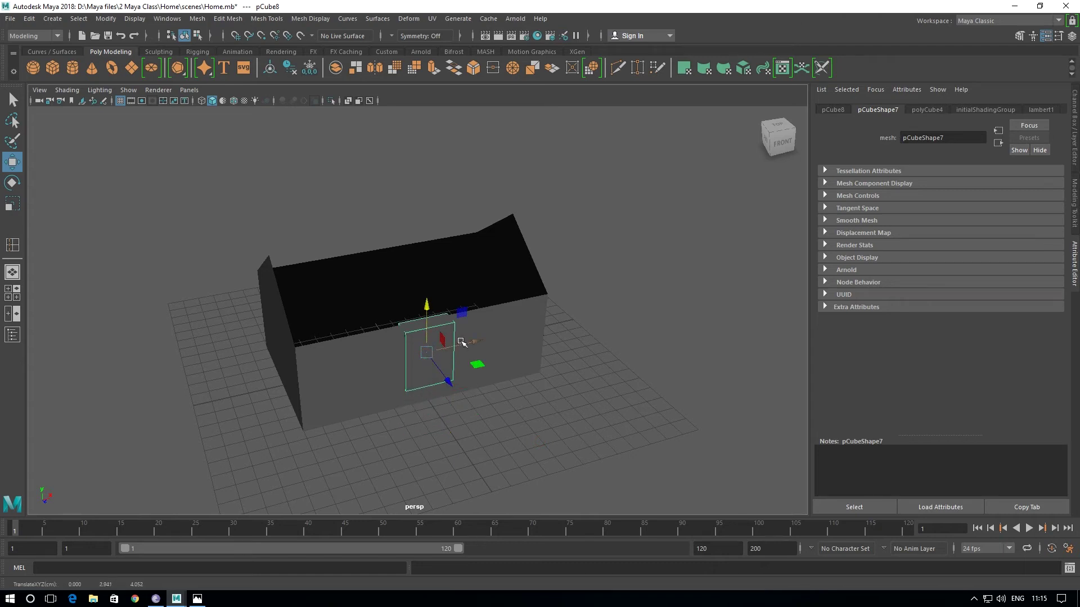
pyautogui.moveTo(525, 333)
pyautogui.keyDown('alt'); pyautogui.mouseDown()
pyautogui.moveTo(489, 390)
pyautogui.moveTo(450, 298)
pyautogui.mouseUp(); pyautogui.keyUp('alt')
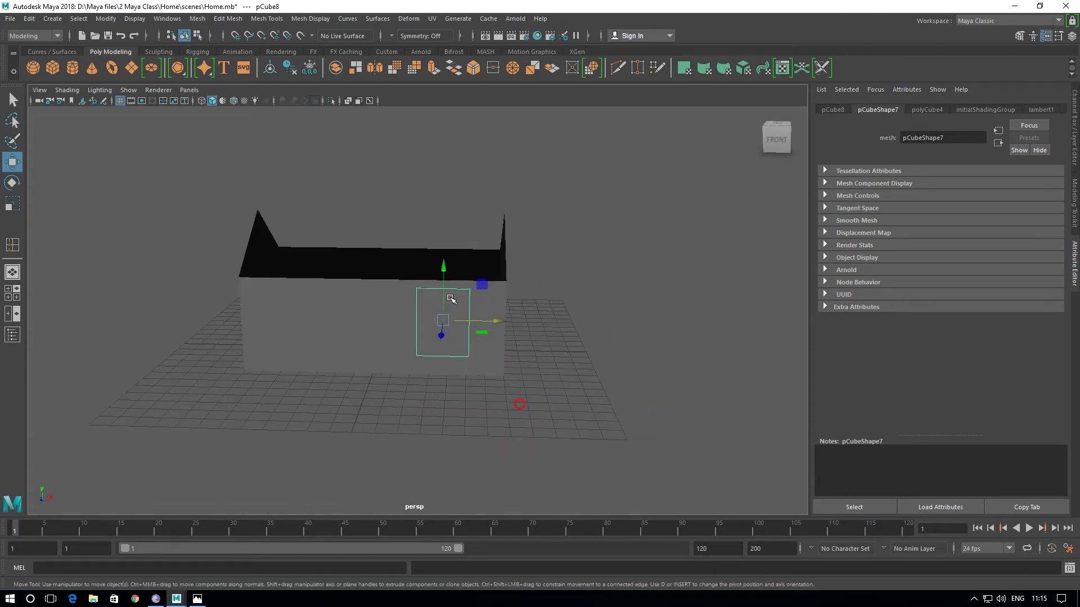
# - Resize the thin slab on the front wall to window size
pyautogui.press('r')
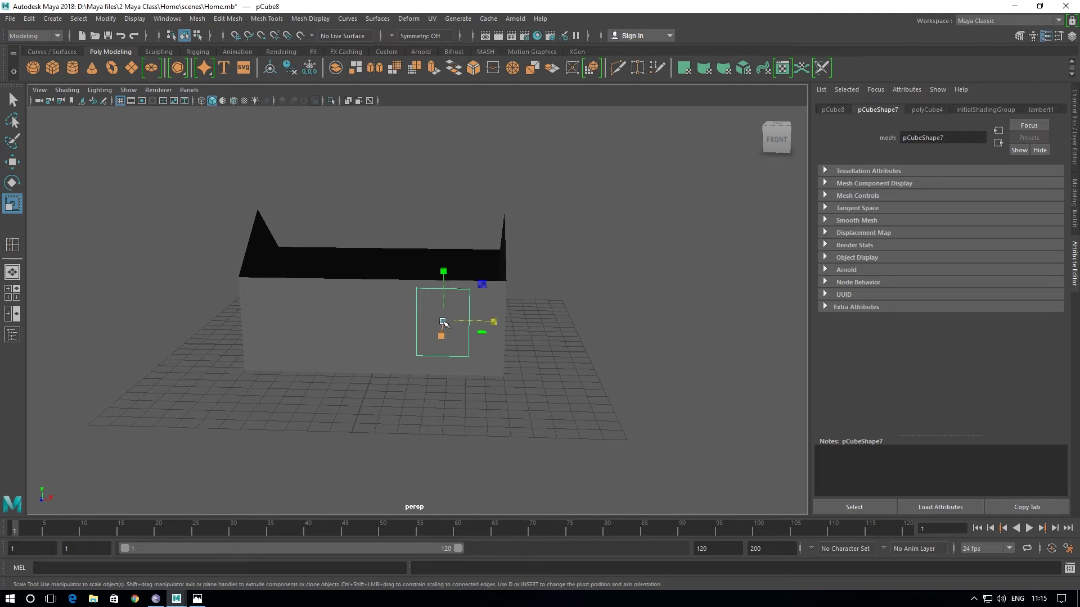
pyautogui.keyDown('alt'); pyautogui.moveTo(424, 358); pyautogui.dragTo(477, 361); pyautogui.keyUp('alt')
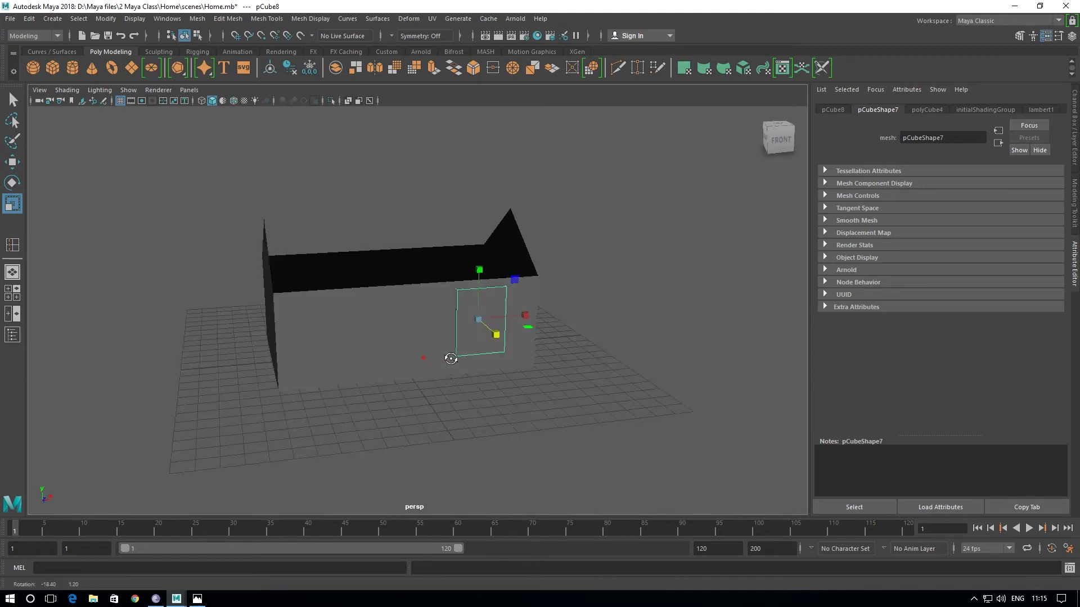
pyautogui.moveTo(489, 319); pyautogui.dragTo(469, 322)
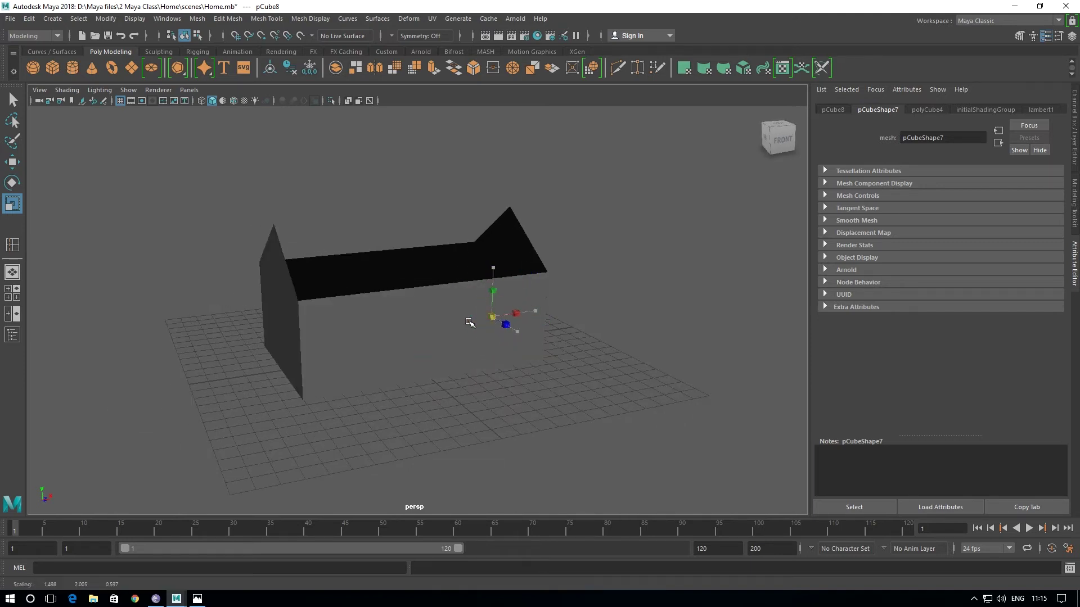
pyautogui.moveTo(487, 386)
pyautogui.keyDown('alt'); pyautogui.mouseDown()
pyautogui.moveTo(528, 440)
pyautogui.moveTo(557, 398)
pyautogui.mouseUp(); pyautogui.keyUp('alt')
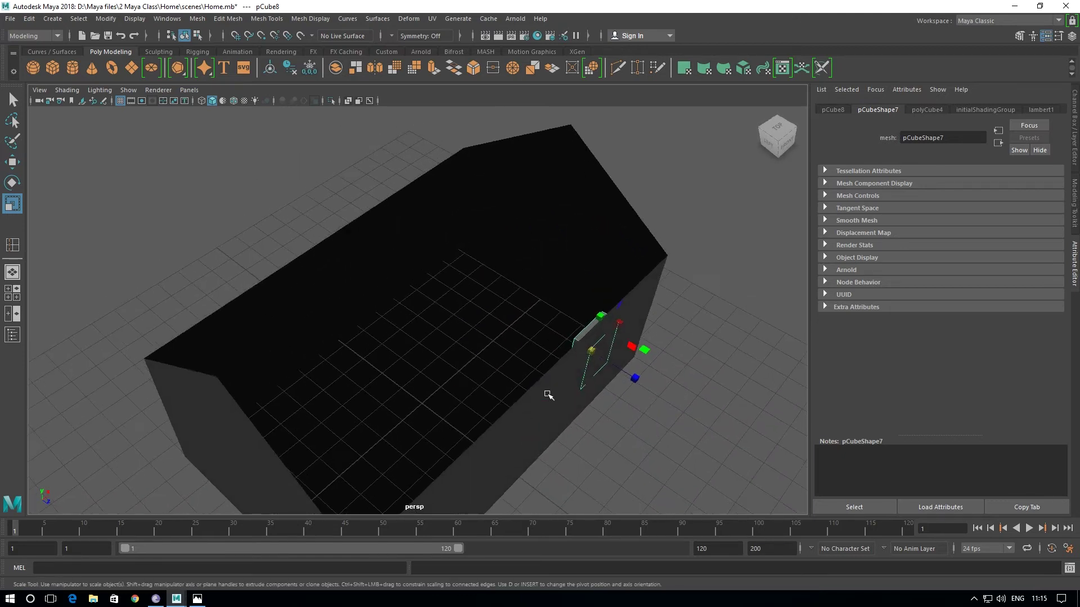
pyautogui.press('w')
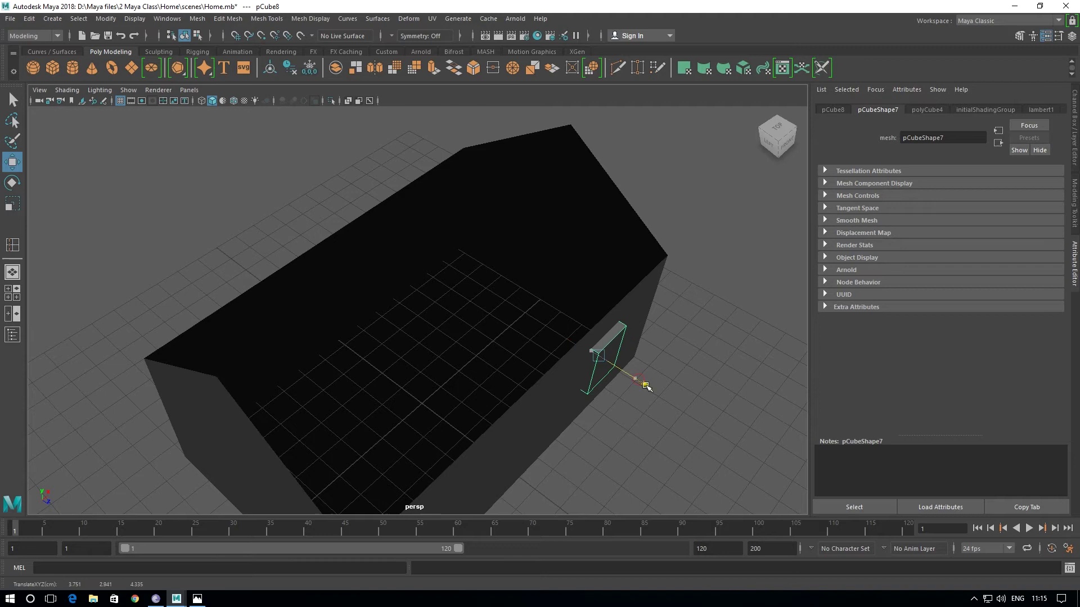
pyautogui.moveTo(640, 380)
pyautogui.keyDown('alt'); pyautogui.mouseDown()
pyautogui.moveTo(547, 408)
pyautogui.moveTo(575, 415)
pyautogui.moveTo(566, 405)
pyautogui.mouseUp(); pyautogui.keyUp('alt')
pyautogui.press('r')
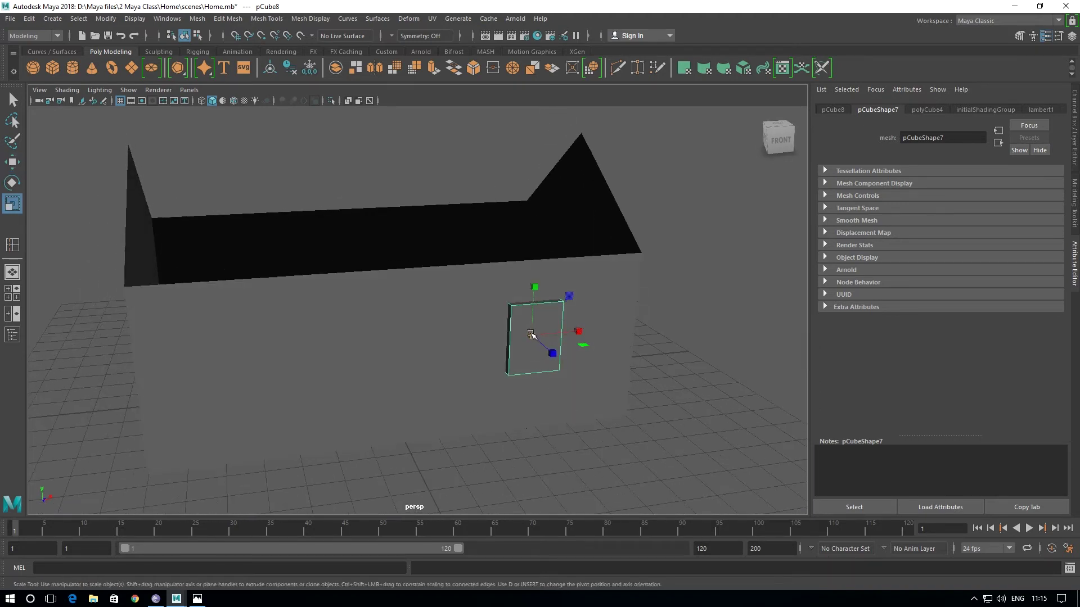
# - Select the window slab and move it away from the house wall
pyautogui.moveTo(487, 458)
pyautogui.keyDown('alt'); pyautogui.mouseDown()
pyautogui.moveTo(528, 470)
pyautogui.moveTo(542, 494)
pyautogui.mouseUp(); pyautogui.keyUp('alt')
pyautogui.keyDown('alt'); pyautogui.moveTo(617, 446); pyautogui.dragTo(602, 420); pyautogui.keyUp('alt')
pyautogui.click(645, 409)
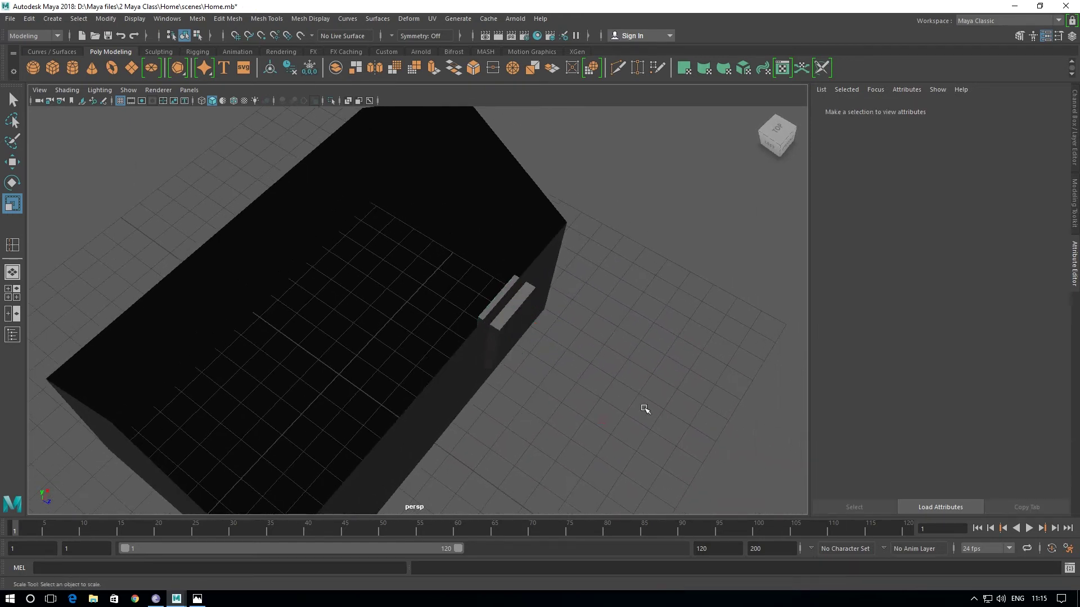
pyautogui.click(509, 330)
pyautogui.press('w')
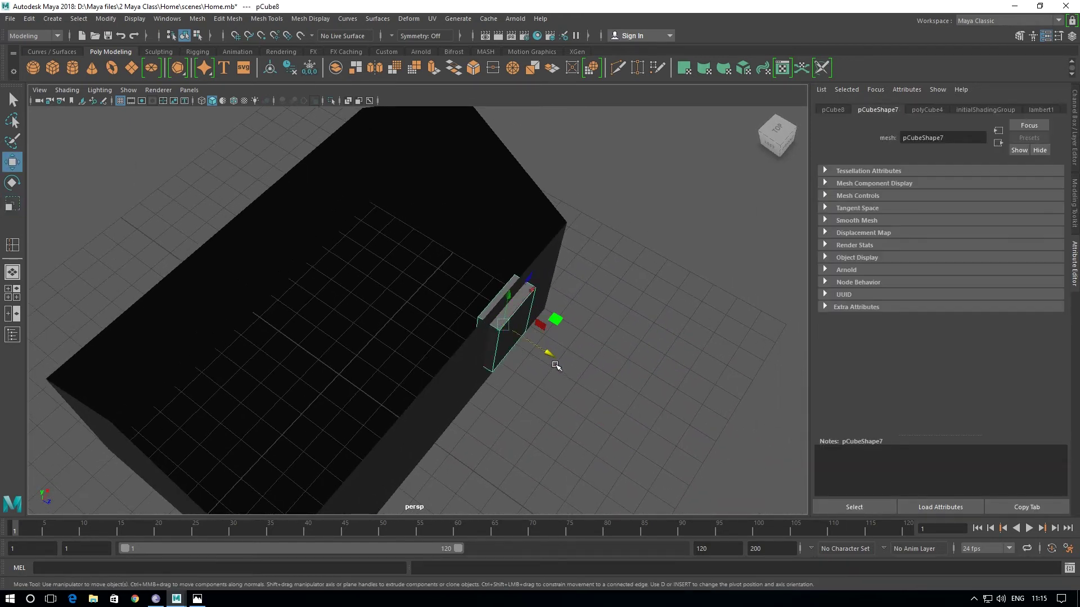
pyautogui.moveTo(550, 356); pyautogui.dragTo(645, 420)
pyautogui.keyDown('alt'); pyautogui.moveTo(616, 470); pyautogui.dragTo(567, 438); pyautogui.keyUp('alt')
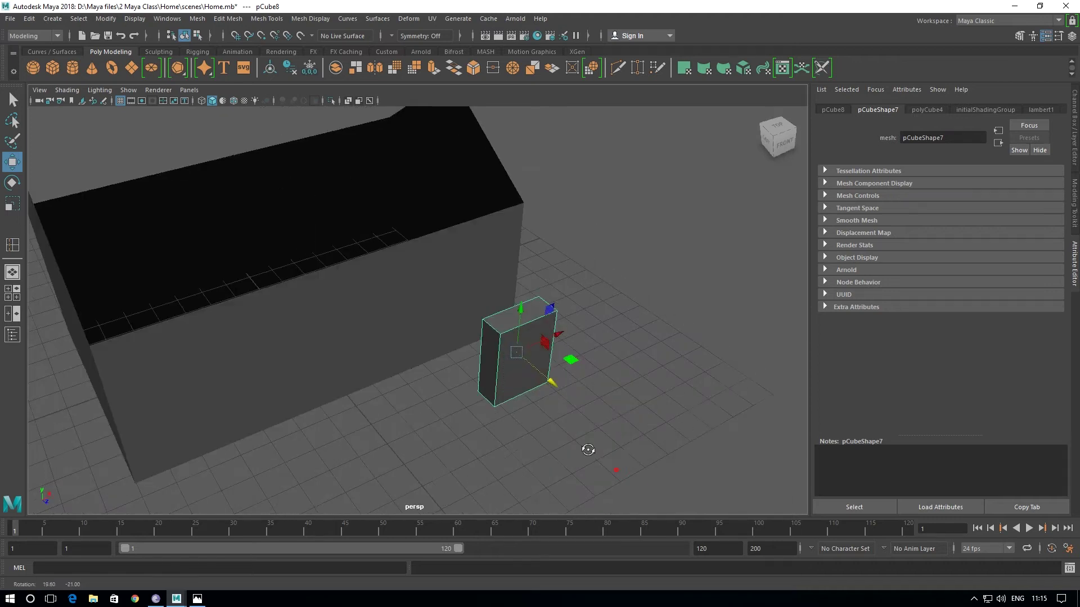
# - Duplicate the slab, set the copy aside, and embed the original in the wall
pyautogui.hotkey('ctrl', 'd')
pyautogui.moveTo(548, 377)
pyautogui.mouseDown()
pyautogui.moveTo(599, 393)
pyautogui.moveTo(636, 453)
pyautogui.mouseUp()
pyautogui.click(508, 337)
pyautogui.moveTo(549, 371)
pyautogui.mouseDown()
pyautogui.moveTo(540, 380)
pyautogui.moveTo(453, 333)
pyautogui.mouseUp()
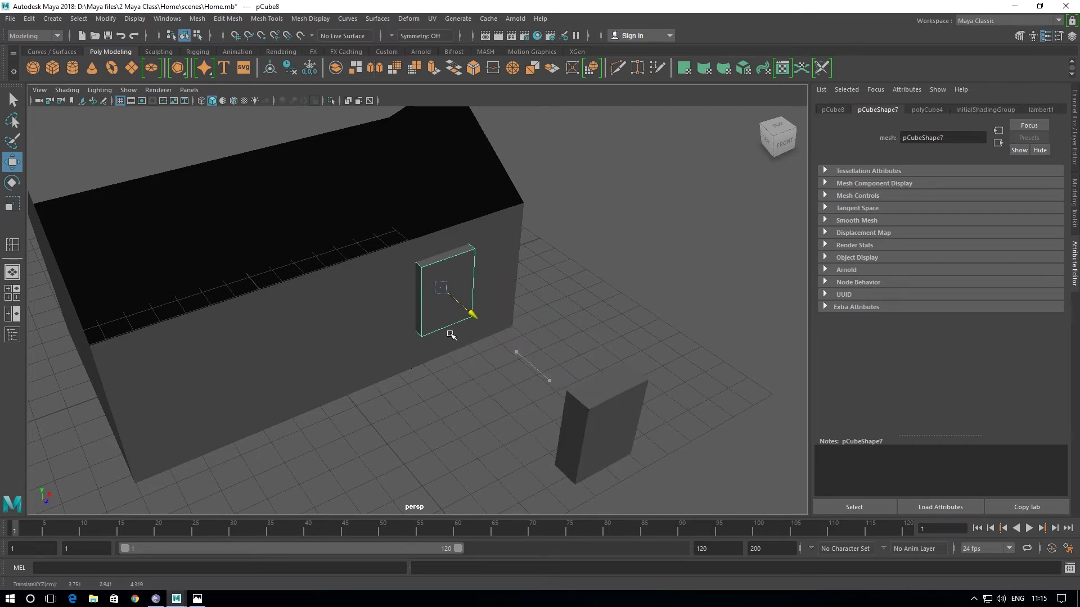
pyautogui.moveTo(447, 386)
pyautogui.keyDown('alt'); pyautogui.mouseDown()
pyautogui.moveTo(530, 408)
pyautogui.moveTo(499, 394)
pyautogui.moveTo(552, 393)
pyautogui.moveTo(523, 434)
pyautogui.moveTo(543, 457)
pyautogui.mouseUp(); pyautogui.keyUp('alt')
# - Select the house body, then add the window slab as the last-picked object
pyautogui.click(397, 372)
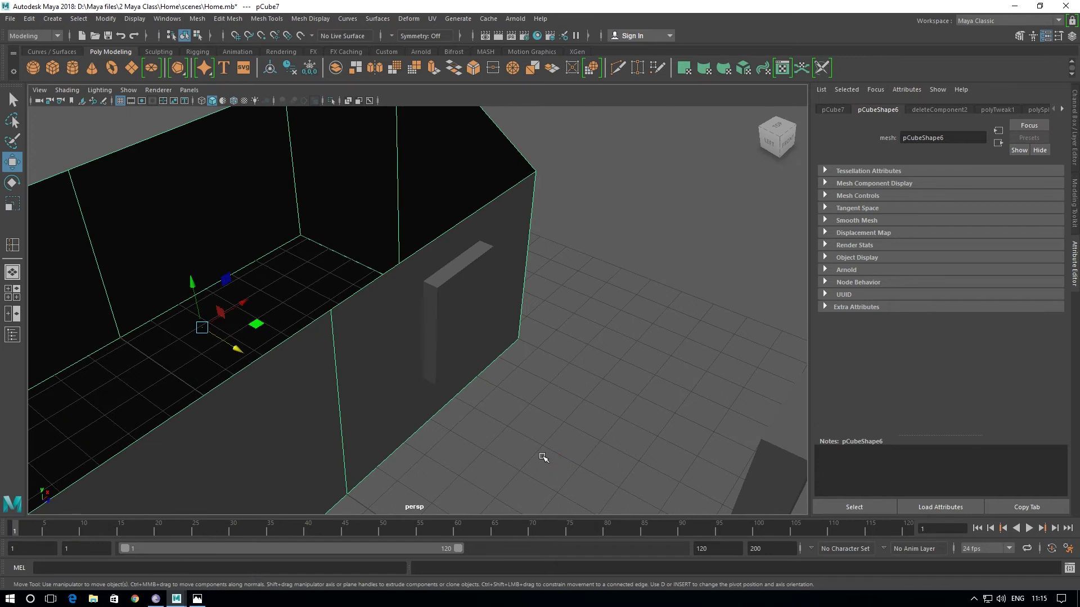
pyautogui.click(443, 322)
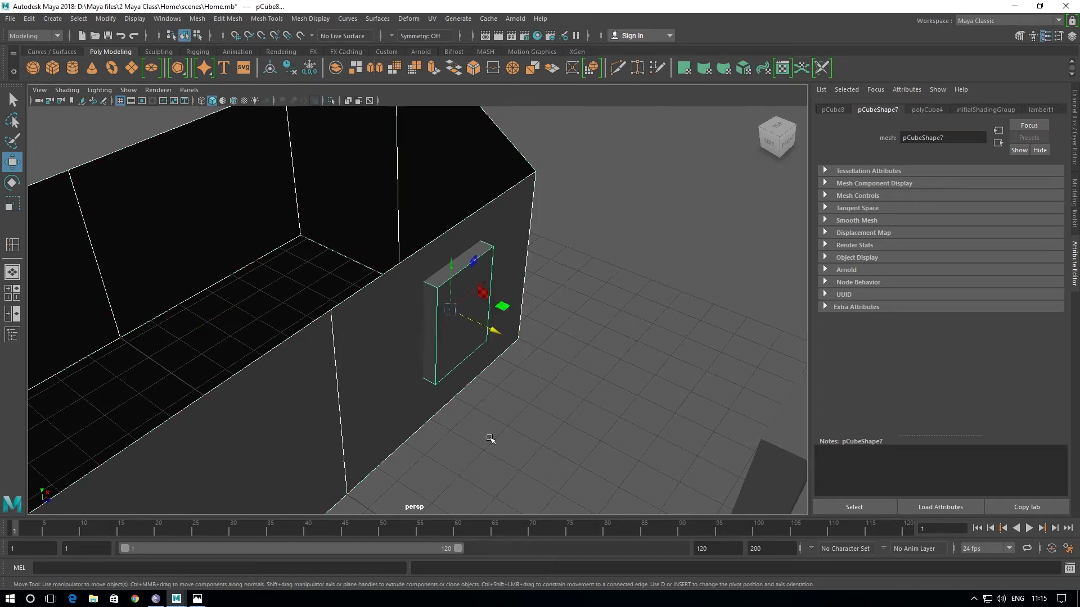
pyautogui.click(490, 439)
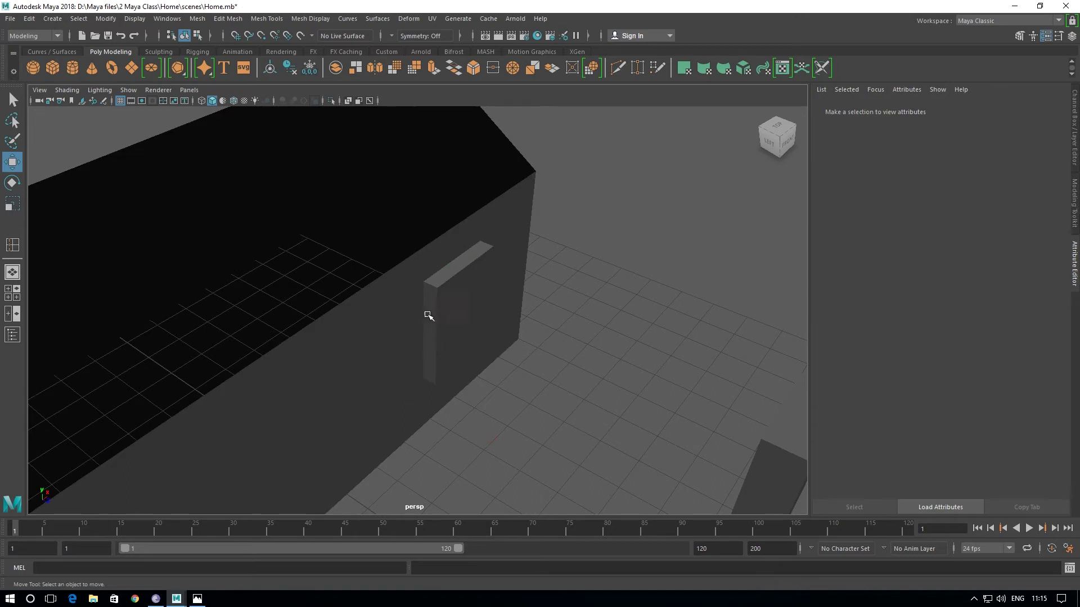
pyautogui.click(450, 309)
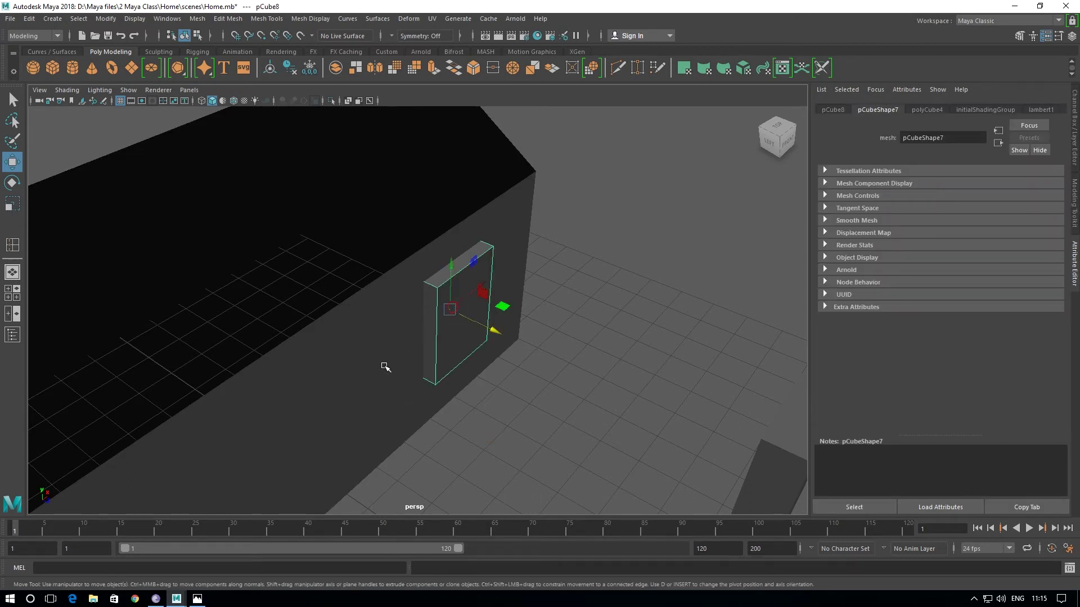
pyautogui.click(497, 433)
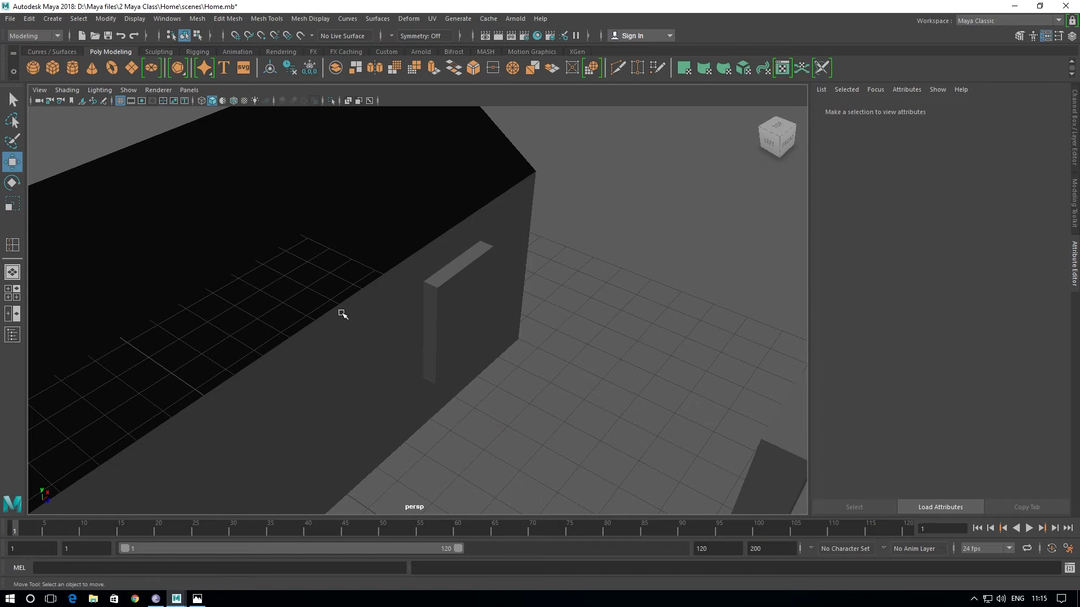
pyautogui.click(344, 314)
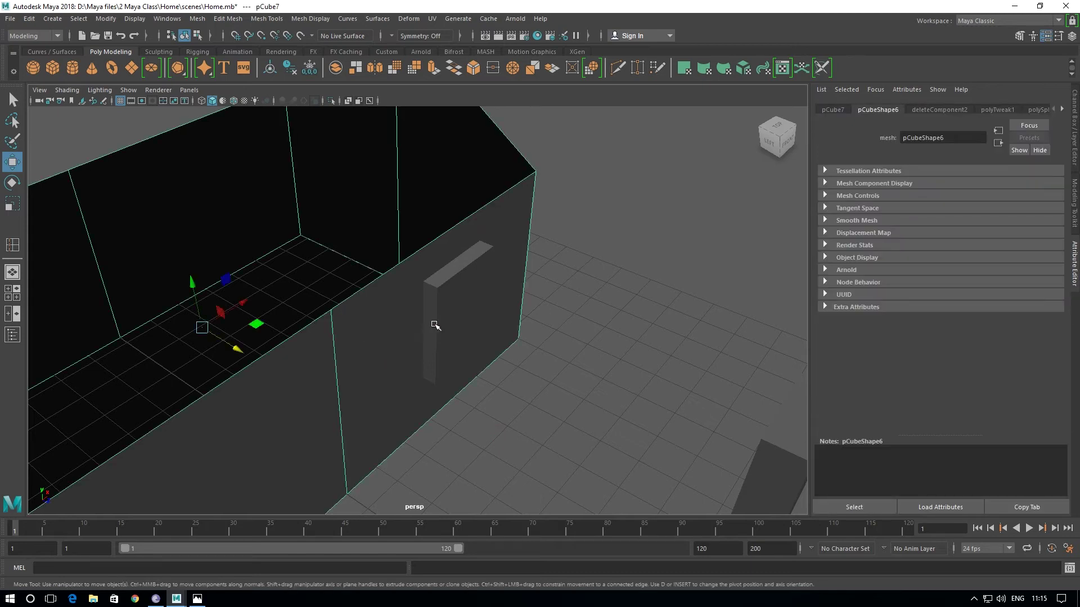
pyautogui.click(443, 327)
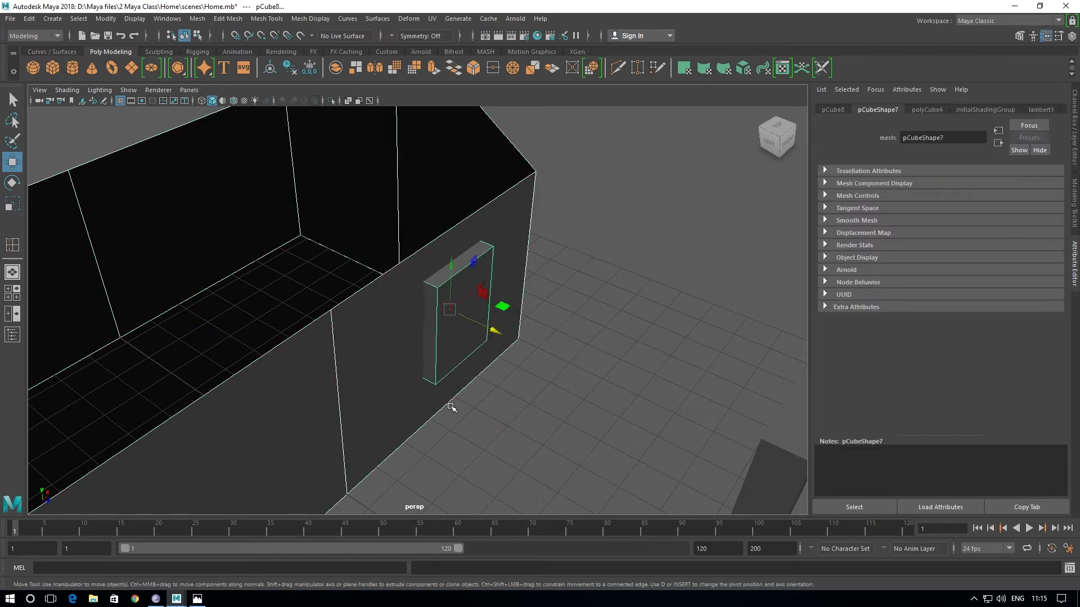
pyautogui.keyDown('alt'); pyautogui.moveTo(434, 405); pyautogui.dragTo(423, 355); pyautogui.keyUp('alt')
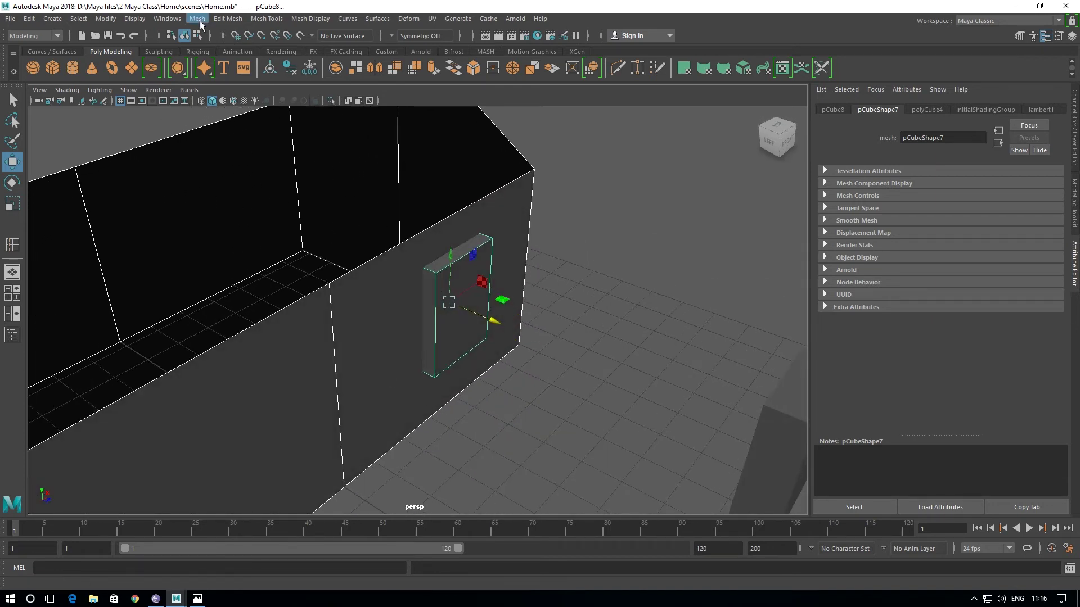
# - Subtract the window slab from the house with Mesh > Booleans > Difference, then enter Face mode
pyautogui.click(198, 19)
pyautogui.moveTo(221, 48)
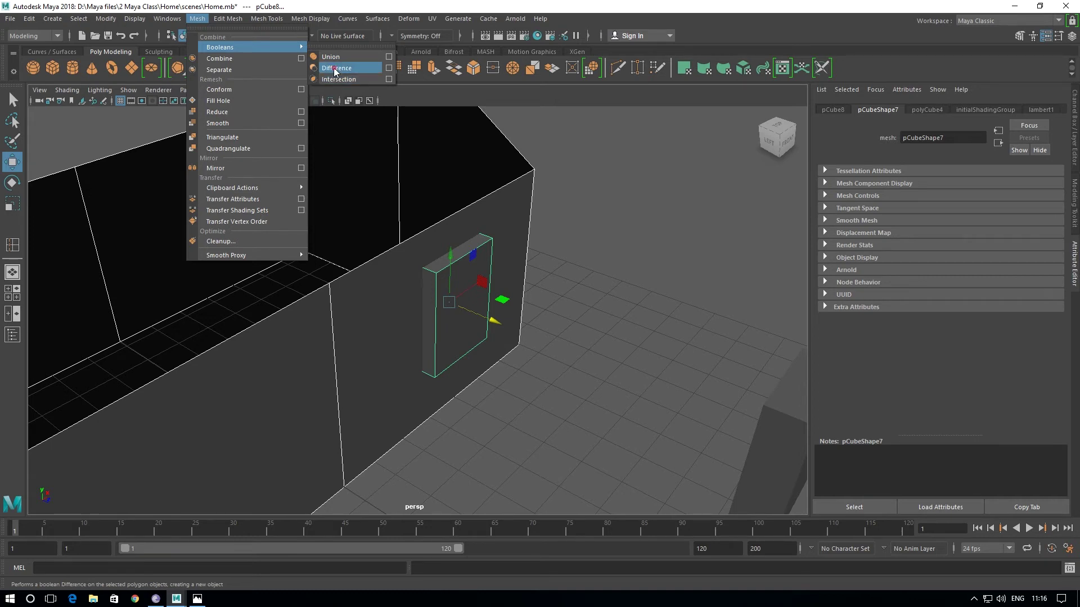
pyautogui.click(334, 68)
pyautogui.moveTo(378, 330)
pyautogui.keyDown('alt'); pyautogui.mouseDown()
pyautogui.moveTo(306, 319)
pyautogui.moveTo(337, 320)
pyautogui.moveTo(355, 352)
pyautogui.moveTo(329, 347)
pyautogui.moveTo(361, 352)
pyautogui.mouseUp(); pyautogui.keyUp('alt')
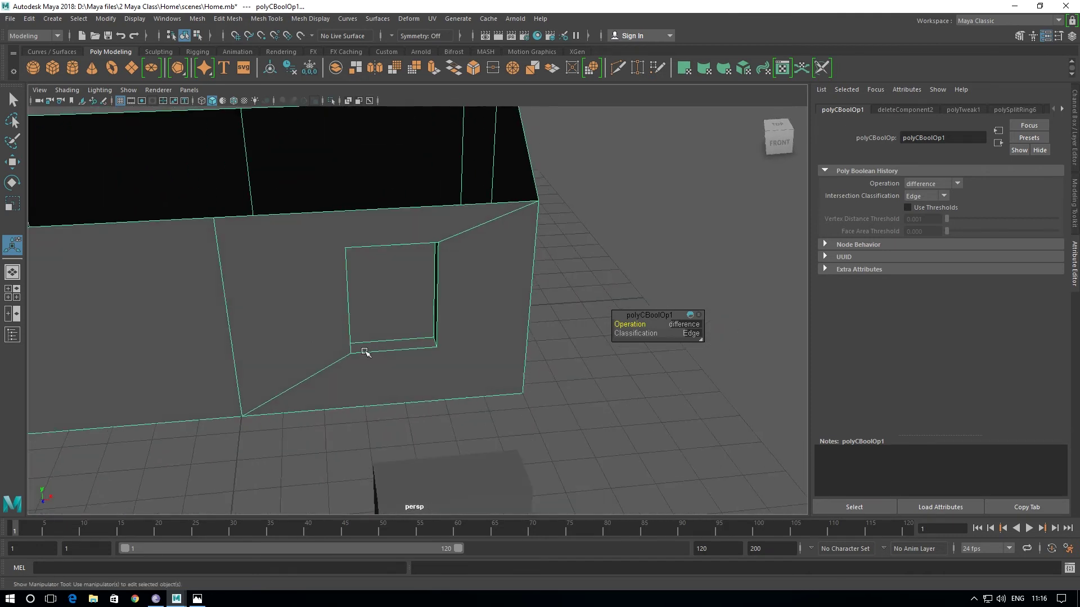
pyautogui.moveTo(451, 377)
pyautogui.keyDown('alt'); pyautogui.mouseDown()
pyautogui.moveTo(407, 338)
pyautogui.moveTo(442, 334)
pyautogui.moveTo(427, 319)
pyautogui.mouseUp(); pyautogui.keyUp('alt')
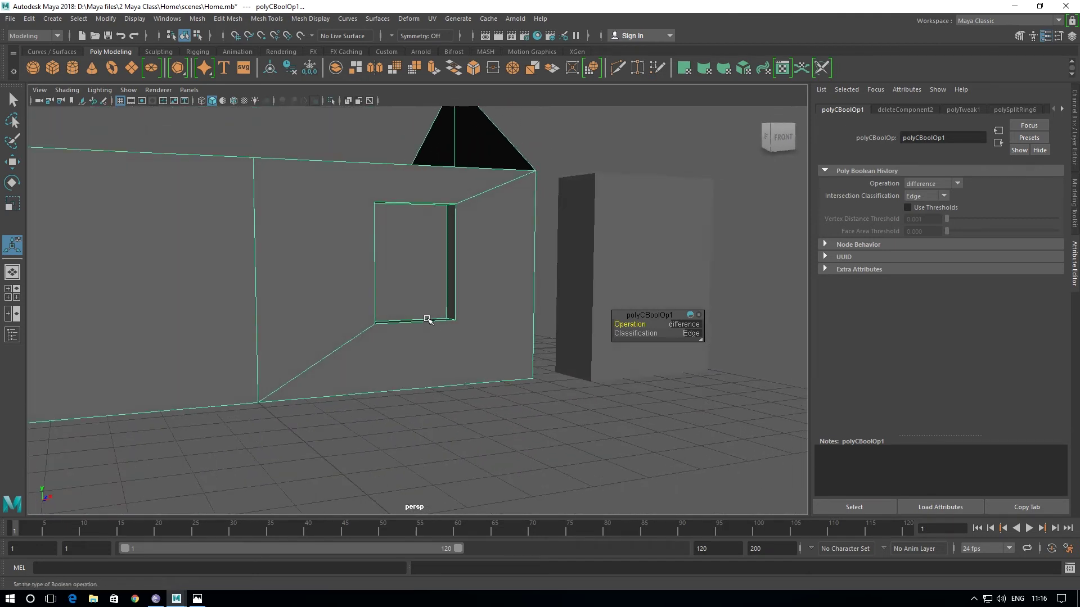
pyautogui.rightClick(410, 268)
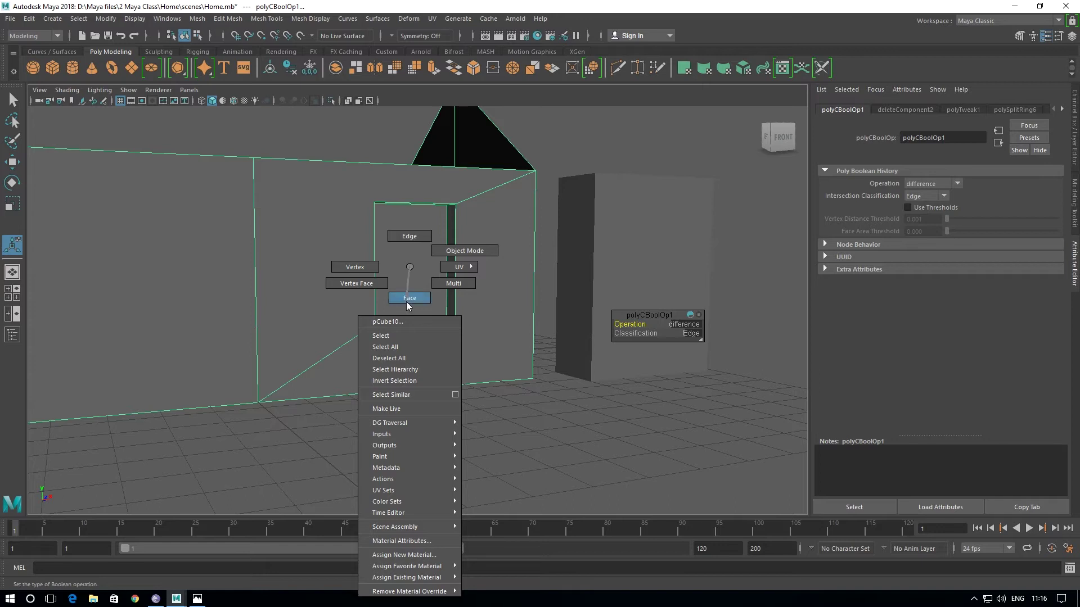
pyautogui.click(409, 297)
# - Delete the leftover face inside the window recess to open the hole
pyautogui.click(400, 271)
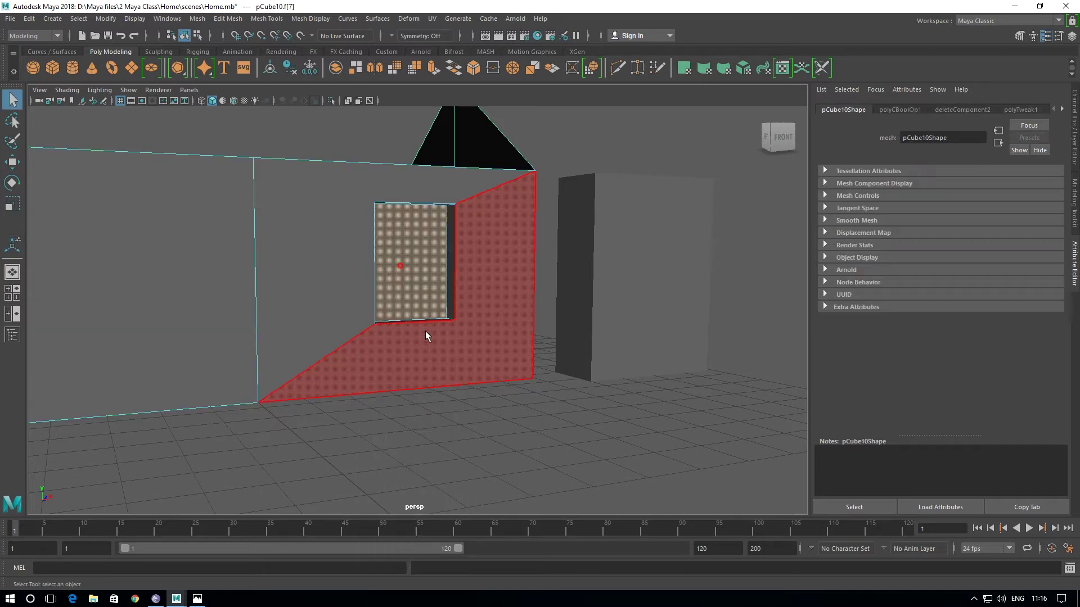
pyautogui.keyDown('alt'); pyautogui.moveTo(425, 330); pyautogui.dragTo(447, 420); pyautogui.keyUp('alt')
pyautogui.press('Delete')
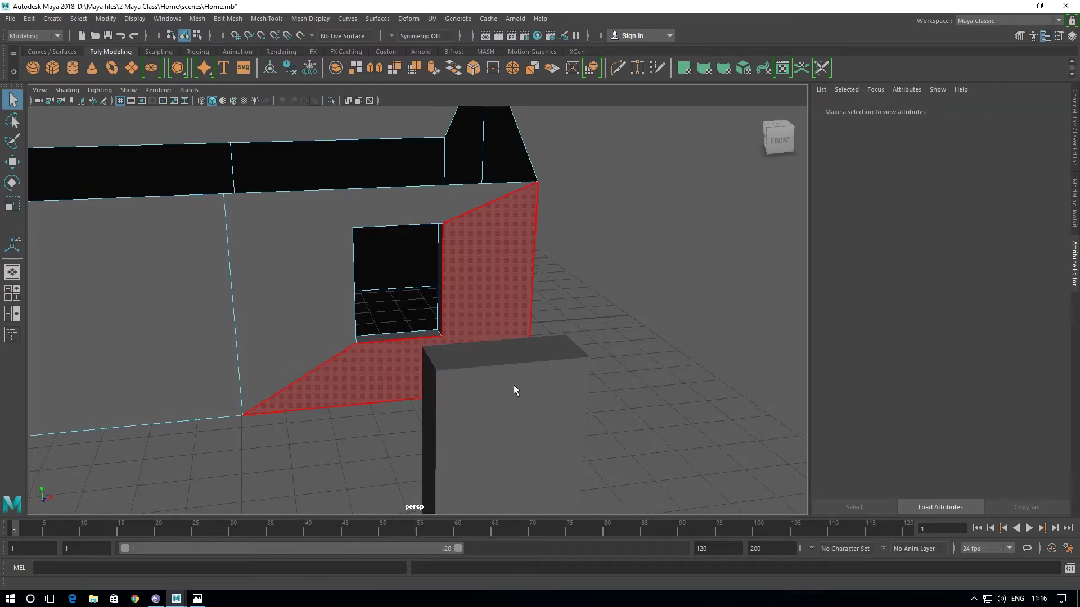
pyautogui.moveTo(521, 378)
pyautogui.keyDown('alt'); pyautogui.mouseDown()
pyautogui.moveTo(593, 355)
pyautogui.moveTo(495, 362)
pyautogui.moveTo(405, 301)
pyautogui.moveTo(451, 373)
pyautogui.moveTo(476, 383)
pyautogui.moveTo(448, 376)
pyautogui.mouseUp(); pyautogui.keyUp('alt')
pyautogui.click(389, 288)
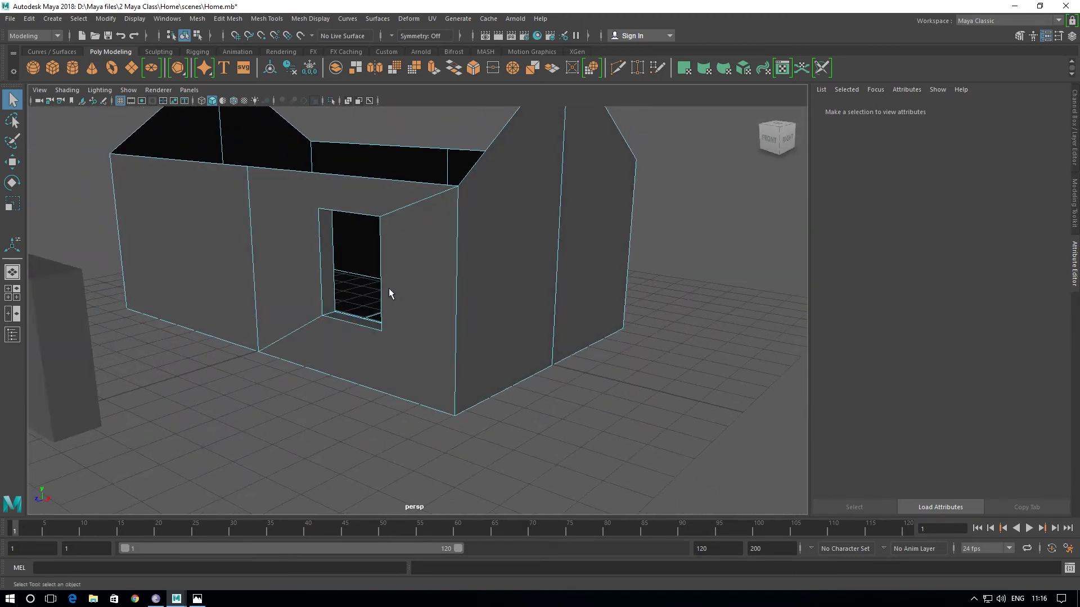
# - Orbit, zoom and pan to inspect the window opening from inside and out
pyautogui.moveTo(396, 282)
pyautogui.keyDown('alt'); pyautogui.mouseDown()
pyautogui.moveTo(446, 345)
pyautogui.moveTo(472, 330)
pyautogui.moveTo(437, 347)
pyautogui.mouseUp(); pyautogui.keyUp('alt')
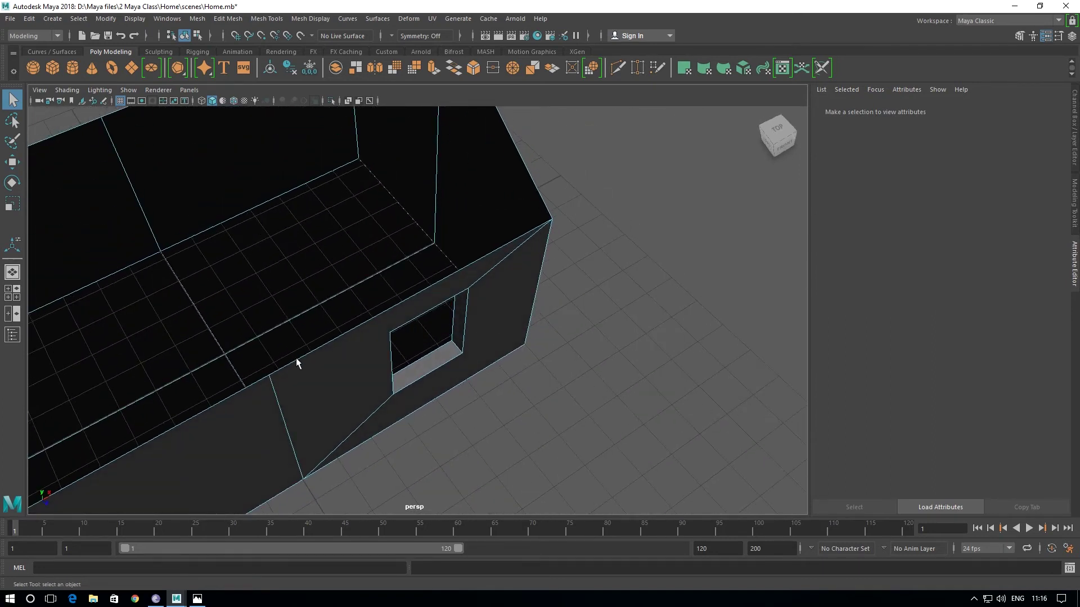
pyautogui.moveTo(304, 382)
pyautogui.keyDown('alt'); pyautogui.mouseDown()
pyautogui.moveTo(289, 378)
pyautogui.moveTo(421, 373)
pyautogui.moveTo(409, 349)
pyautogui.moveTo(448, 400)
pyautogui.moveTo(375, 394)
pyautogui.moveTo(354, 374)
pyautogui.moveTo(371, 387)
pyautogui.mouseUp(); pyautogui.keyUp('alt')
pyautogui.moveTo(188, 330)
pyautogui.keyDown('alt'); pyautogui.mouseDown()
pyautogui.moveTo(229, 359)
pyautogui.moveTo(301, 378)
pyautogui.moveTo(260, 409)
pyautogui.moveTo(334, 395)
pyautogui.moveTo(393, 424)
pyautogui.moveTo(386, 415)
pyautogui.mouseUp(); pyautogui.keyUp('alt')
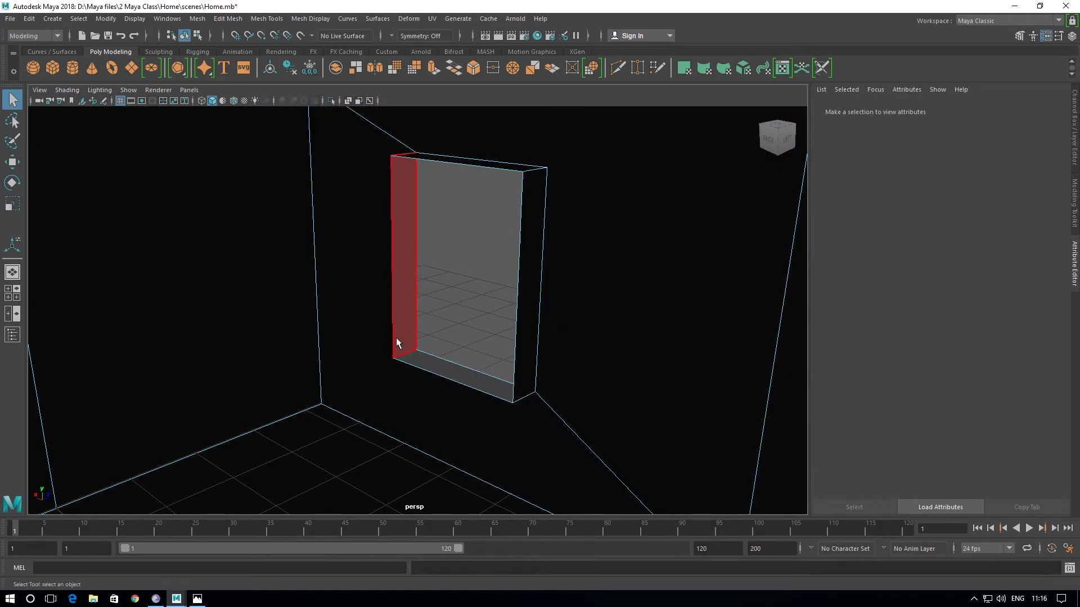
pyautogui.scroll(-5, 453, 315)
pyautogui.moveTo(453, 315)
pyautogui.keyDown('alt'); pyautogui.mouseDown()
pyautogui.moveTo(260, 326)
pyautogui.moveTo(335, 342)
pyautogui.moveTo(444, 329)
pyautogui.mouseUp(); pyautogui.keyUp('alt')
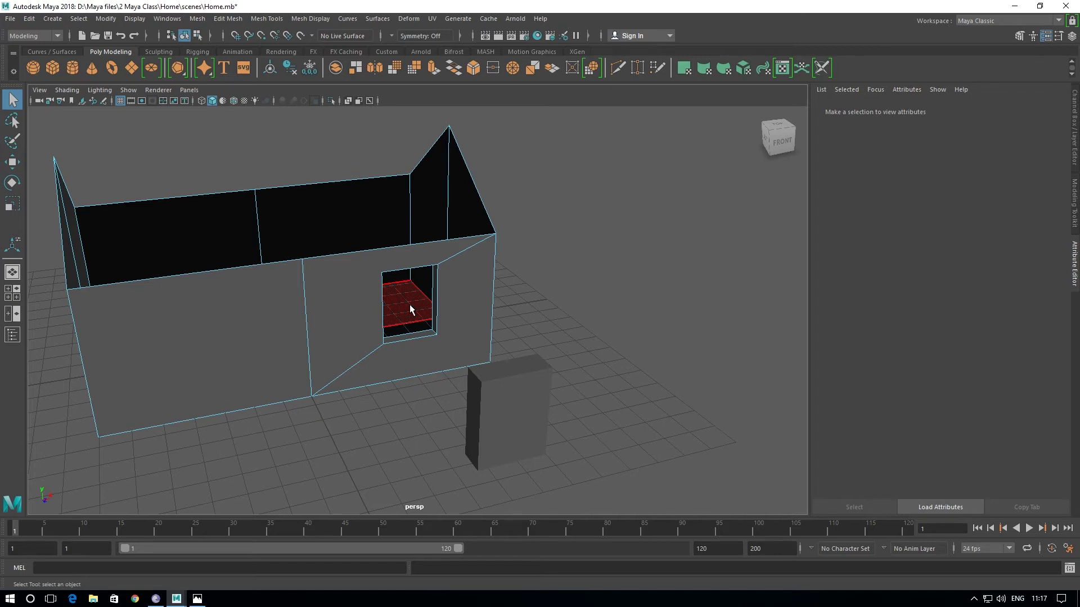
pyautogui.scroll(-3, 409, 305)
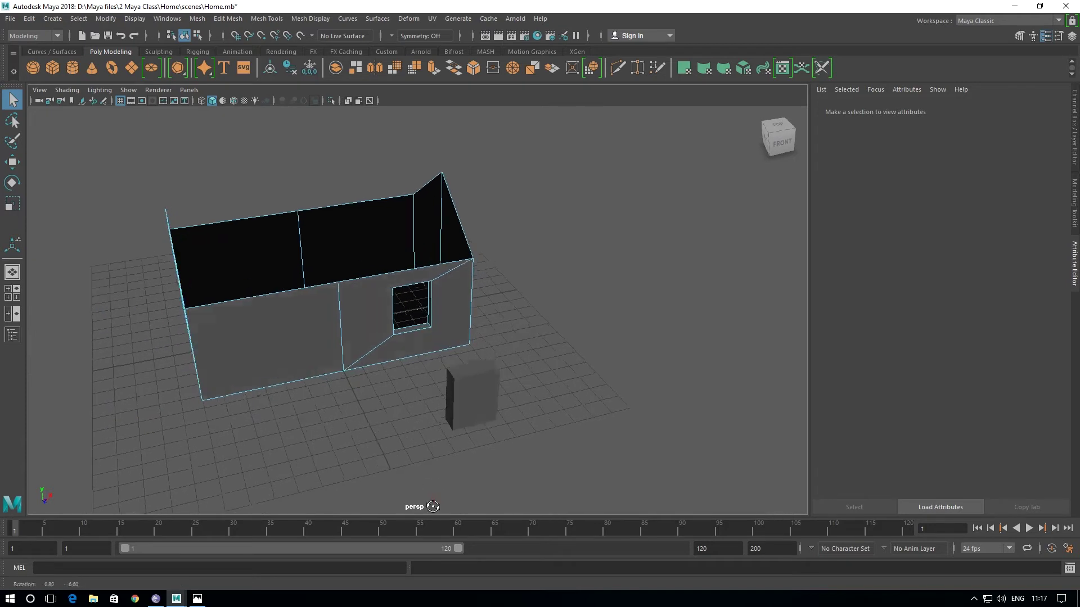
pyautogui.moveTo(229, 335)
pyautogui.keyDown('alt'); pyautogui.mouseDown()
pyautogui.moveTo(323, 351)
pyautogui.moveTo(274, 342)
pyautogui.mouseUp(); pyautogui.keyUp('alt')
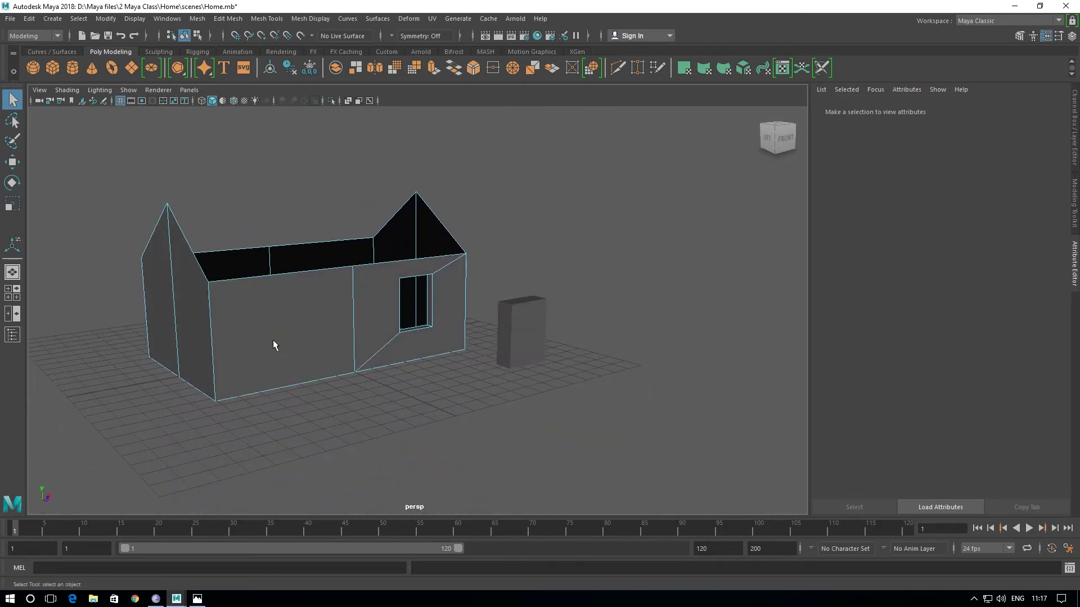
pyautogui.moveTo(313, 363)
pyautogui.keyDown('alt'); pyautogui.mouseDown()
pyautogui.moveTo(280, 361)
pyautogui.moveTo(313, 361)
pyautogui.moveTo(299, 364)
pyautogui.mouseUp(); pyautogui.keyUp('alt')
pyautogui.scroll(-3, 299, 363)
pyautogui.keyDown('alt'); pyautogui.moveTo(306, 373); pyautogui.dragTo(363, 407, button='middle'); pyautogui.keyUp('alt')
pyautogui.keyDown('alt'); pyautogui.moveTo(363, 407); pyautogui.dragTo(338, 398); pyautogui.keyUp('alt')
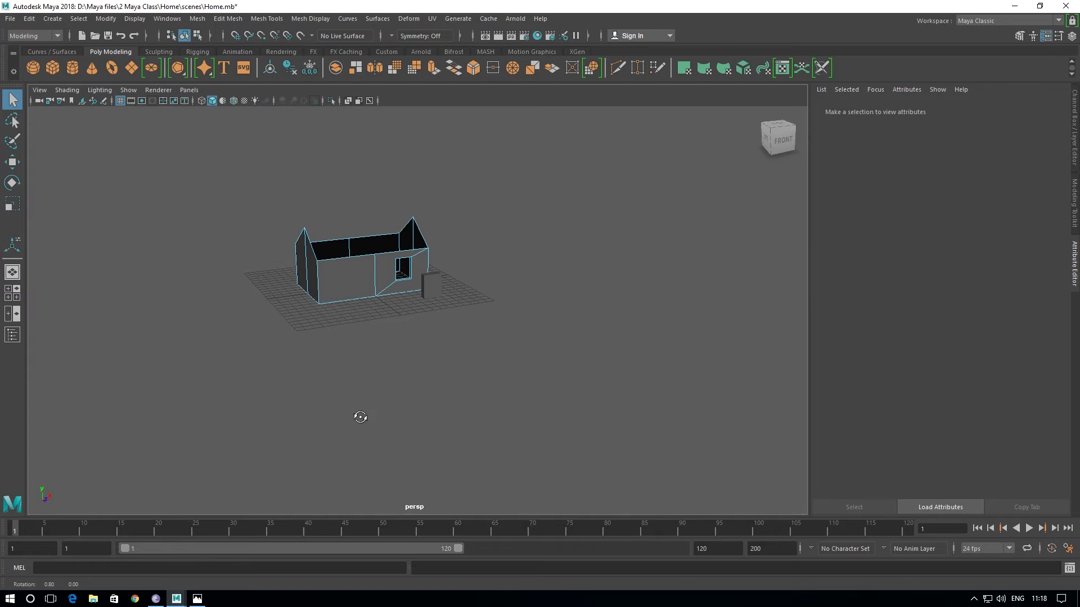
# - Move the house model out to X 26.701 and add a new polygon cube at the origin
pyautogui.keyDown('alt'); pyautogui.moveTo(338, 394); pyautogui.dragTo(364, 362); pyautogui.keyUp('alt')
pyautogui.scroll(2, 363, 366)
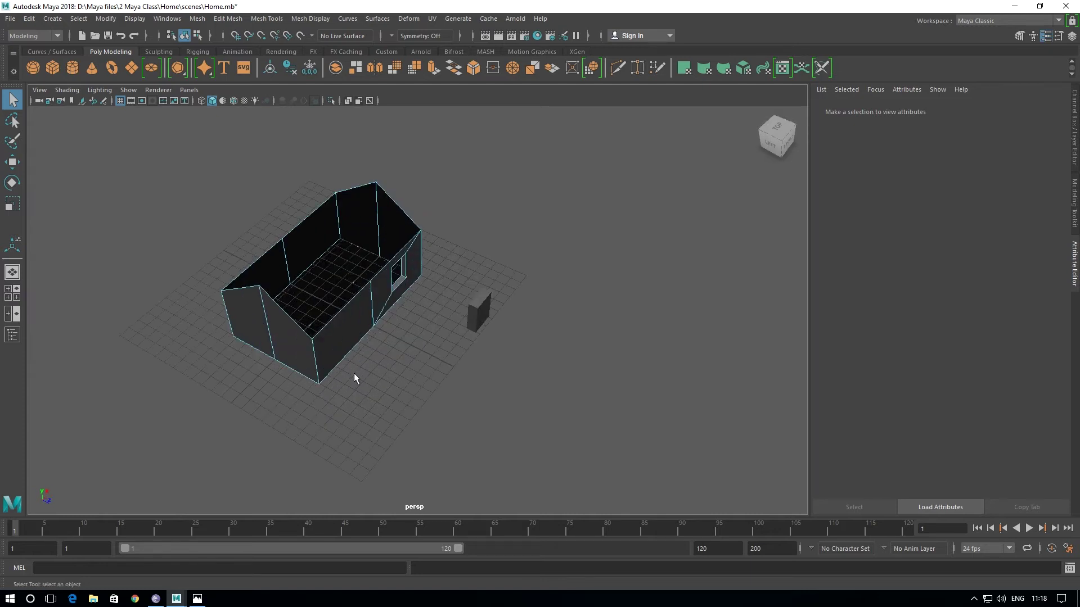
pyautogui.scroll(3, 353, 373)
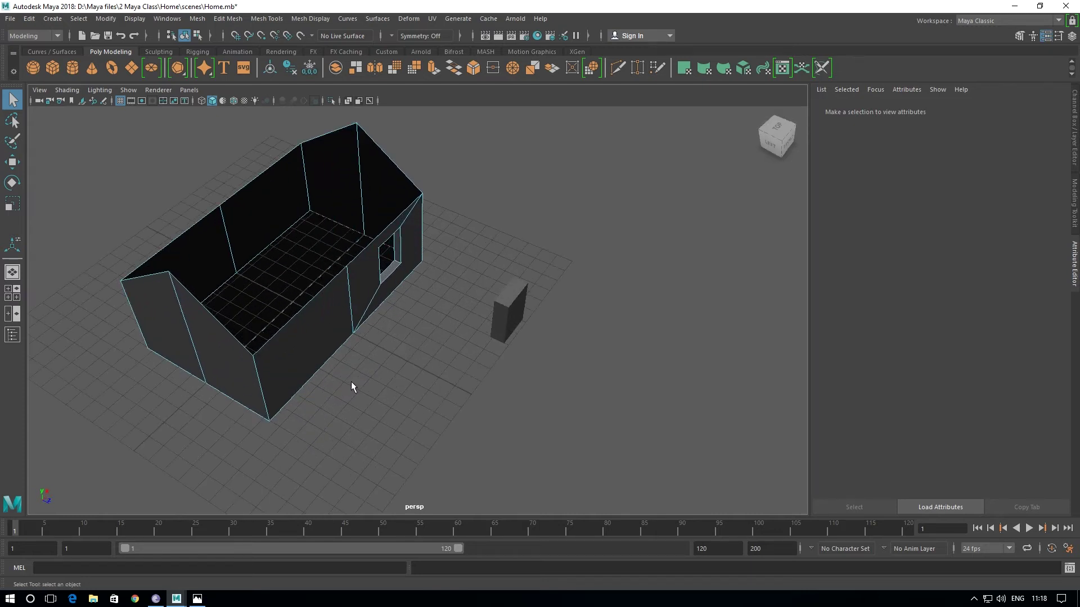
pyautogui.keyDown('alt'); pyautogui.moveTo(375, 390); pyautogui.dragTo(369, 376); pyautogui.keyUp('alt')
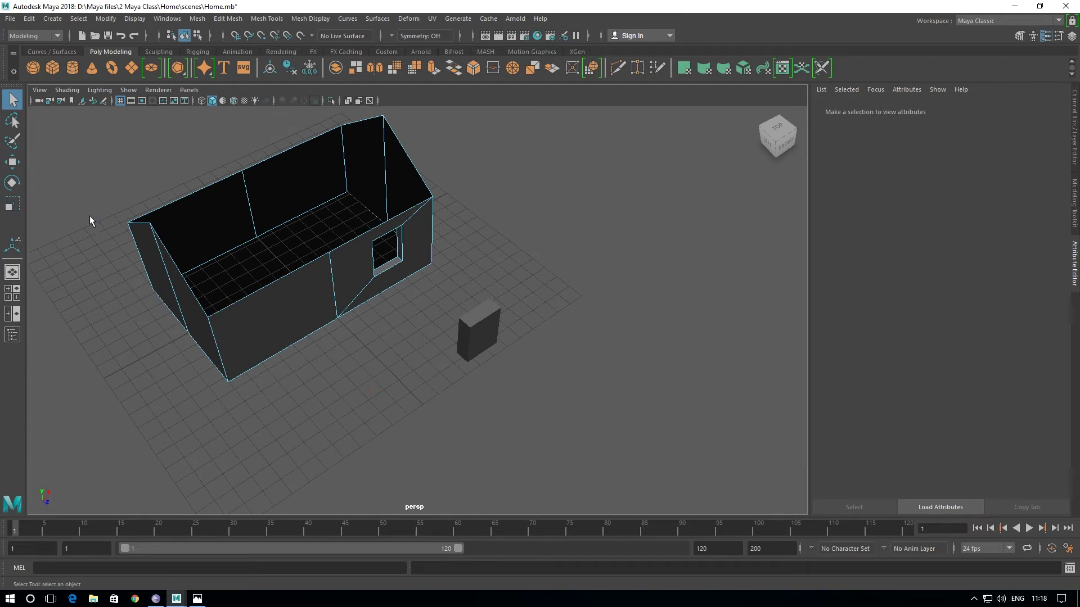
pyautogui.click(143, 256)
pyautogui.moveTo(183, 268); pyautogui.dragTo(226, 251, button='right')
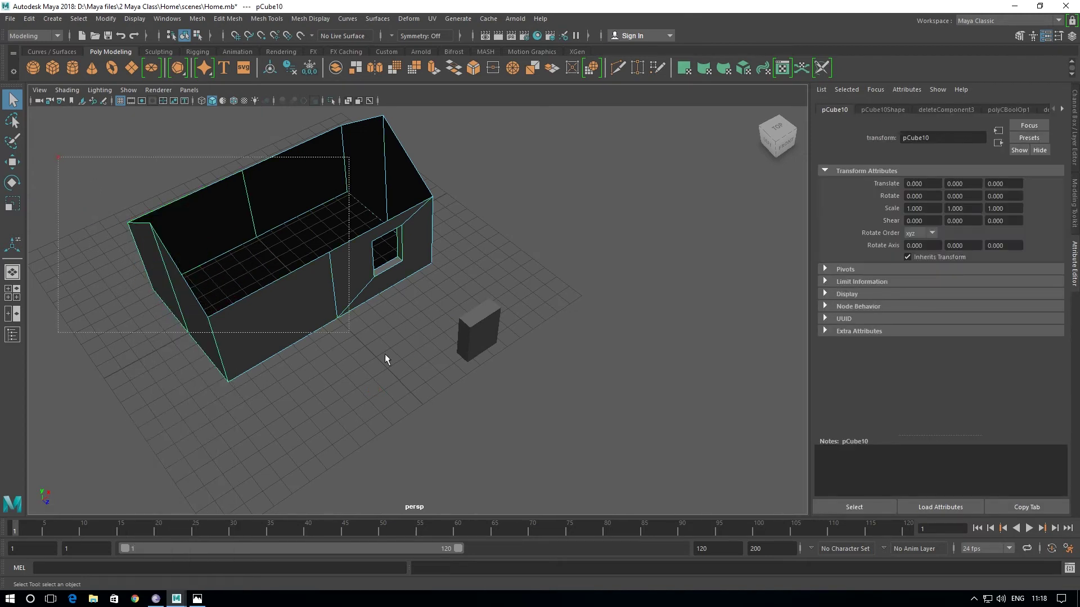
pyautogui.press('w')
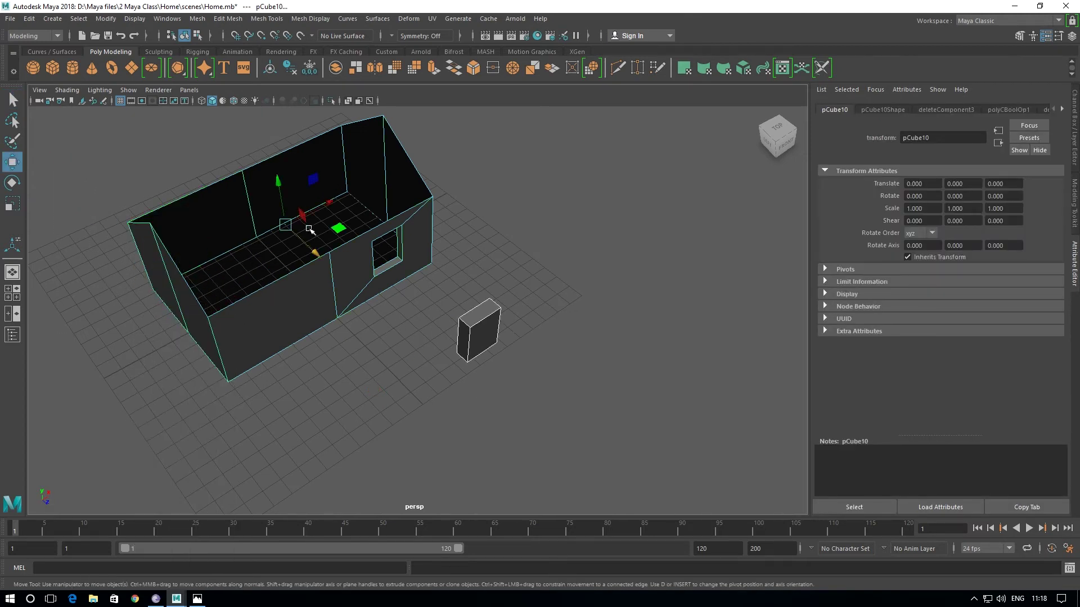
pyautogui.moveTo(332, 203); pyautogui.dragTo(630, 110)
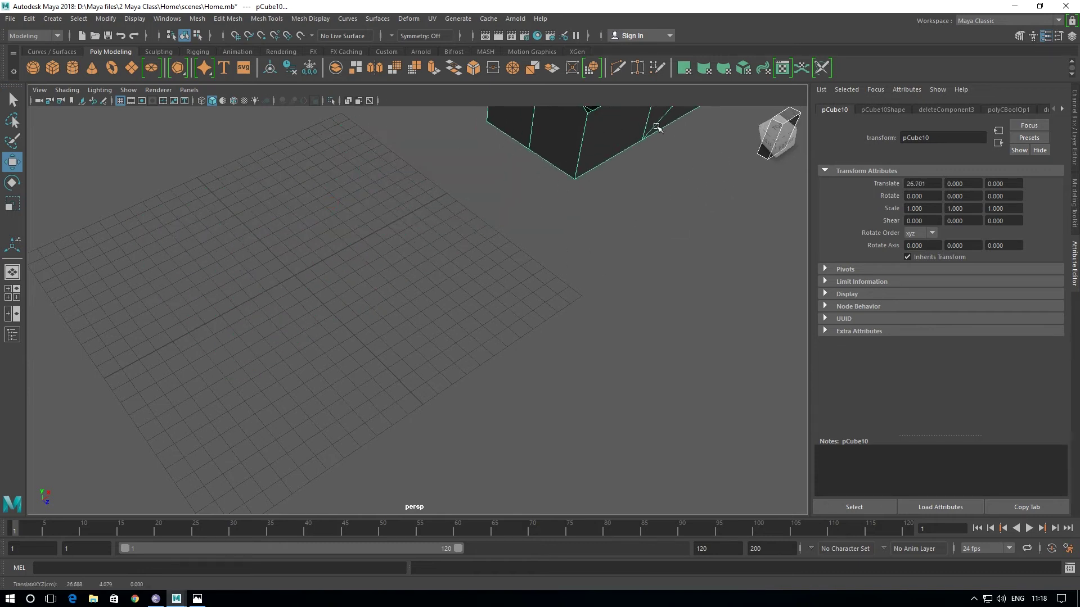
pyautogui.moveTo(547, 374)
pyautogui.keyDown('alt'); pyautogui.mouseDown()
pyautogui.moveTo(337, 381)
pyautogui.moveTo(361, 376)
pyautogui.mouseUp(); pyautogui.keyUp('alt')
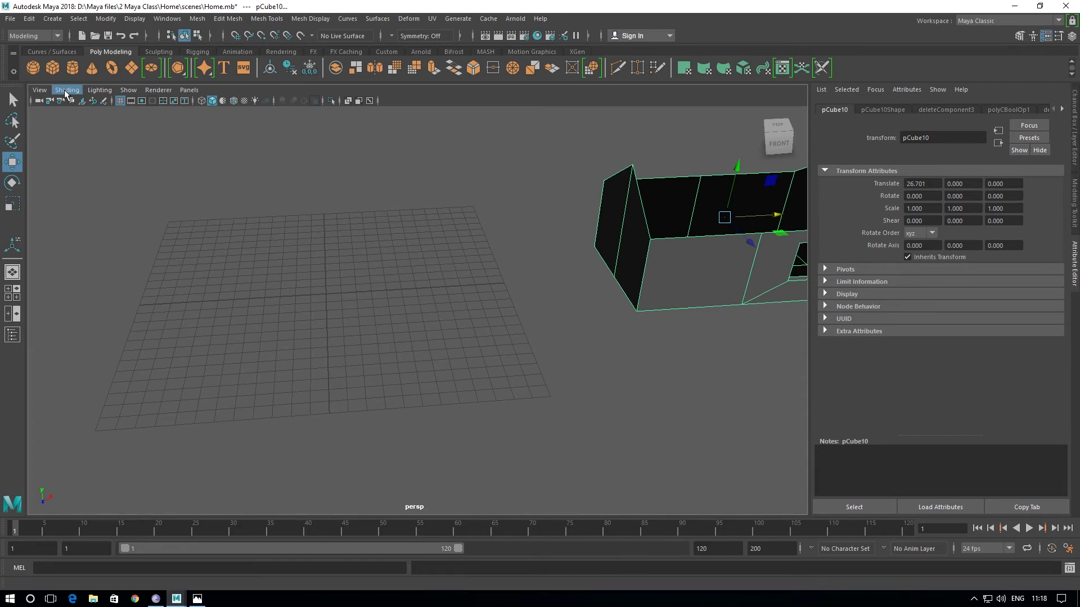
pyautogui.click(52, 67)
# - Scale the new cube into a thin, wide upright slab and raise it onto the grid
pyautogui.moveTo(299, 378)
pyautogui.keyDown('alt'); pyautogui.mouseDown()
pyautogui.moveTo(284, 369)
pyautogui.moveTo(354, 376)
pyautogui.mouseUp(); pyautogui.keyUp('alt')
pyautogui.moveTo(355, 376)
pyautogui.keyDown('alt'); pyautogui.mouseDown(button='middle')
pyautogui.moveTo(408, 360)
pyautogui.moveTo(357, 373)
pyautogui.mouseUp(button='middle'); pyautogui.keyUp('alt')
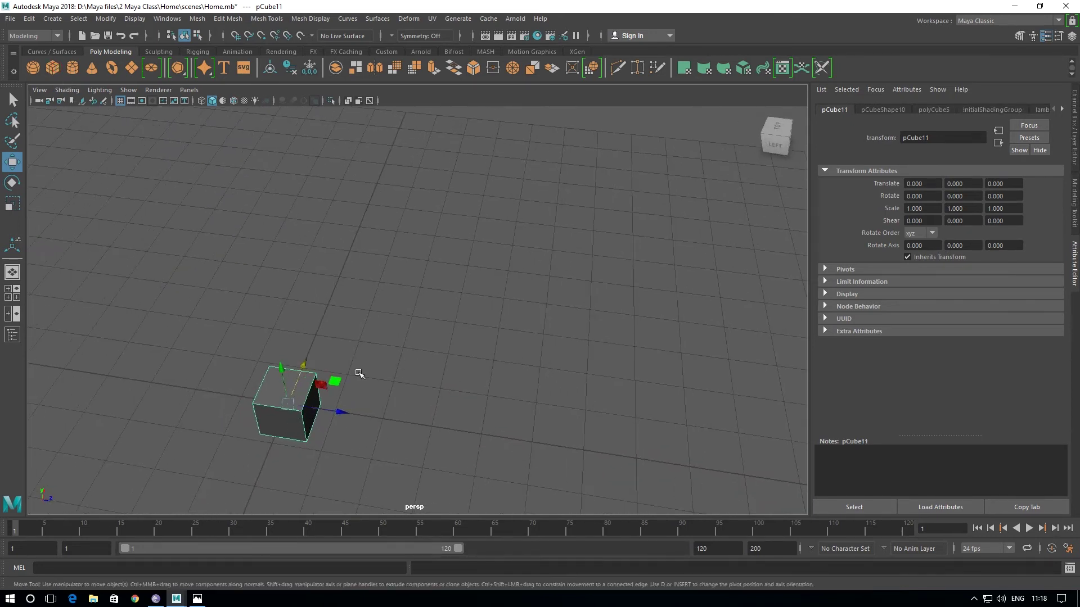
pyautogui.press('r')
pyautogui.moveTo(337, 413)
pyautogui.mouseDown()
pyautogui.moveTo(292, 416)
pyautogui.moveTo(336, 411)
pyautogui.mouseUp()
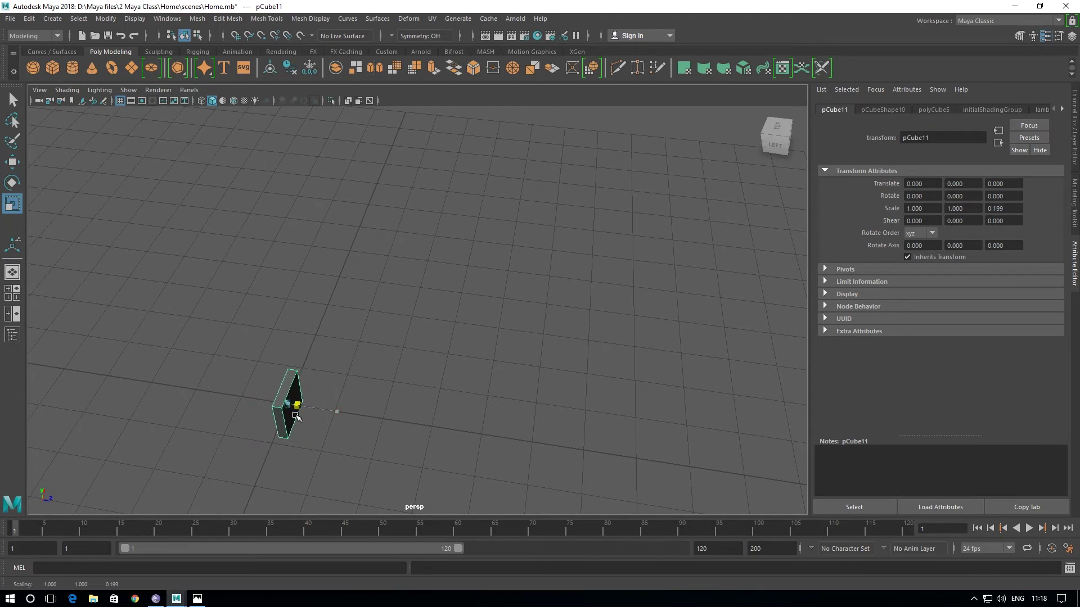
pyautogui.moveTo(304, 369); pyautogui.dragTo(491, 135)
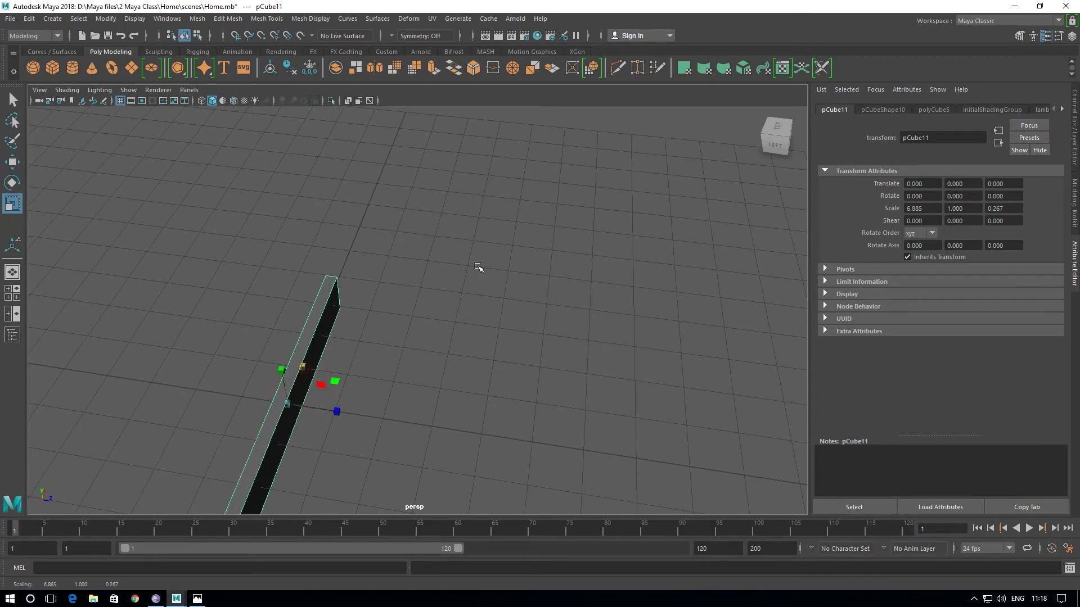
pyautogui.keyDown('alt'); pyautogui.moveTo(477, 265); pyautogui.dragTo(316, 448); pyautogui.keyUp('alt')
pyautogui.moveTo(331, 277)
pyautogui.mouseDown()
pyautogui.moveTo(316, 150)
pyautogui.moveTo(313, 236)
pyautogui.mouseUp()
pyautogui.moveTo(364, 265); pyautogui.dragTo(354, 241)
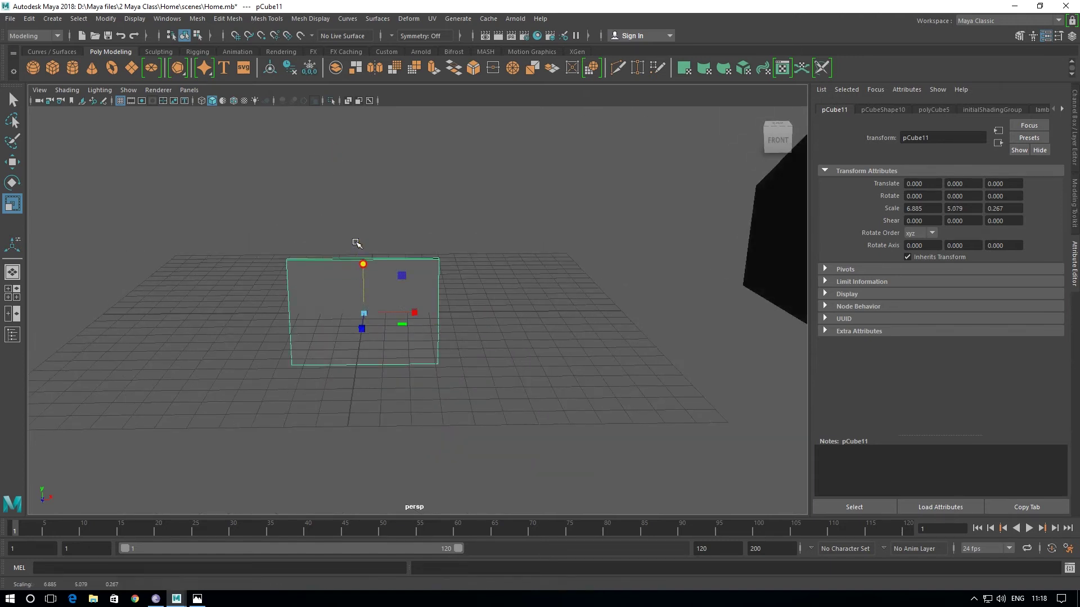
pyautogui.moveTo(415, 313); pyautogui.dragTo(463, 321)
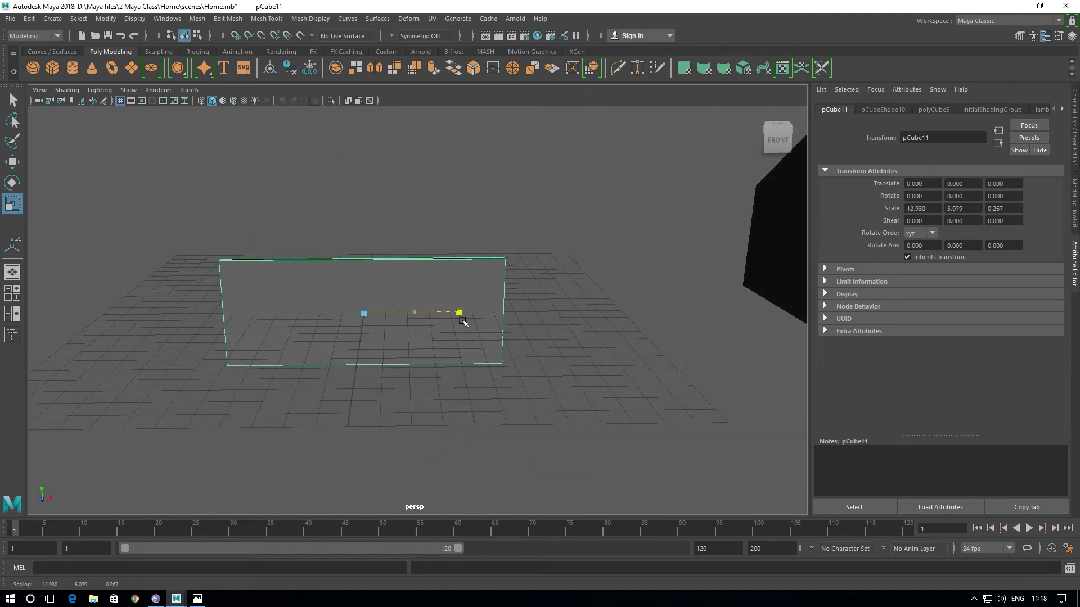
pyautogui.moveTo(397, 350)
pyautogui.keyDown('alt'); pyautogui.mouseDown()
pyautogui.moveTo(405, 356)
pyautogui.moveTo(363, 322)
pyautogui.mouseUp(); pyautogui.keyUp('alt')
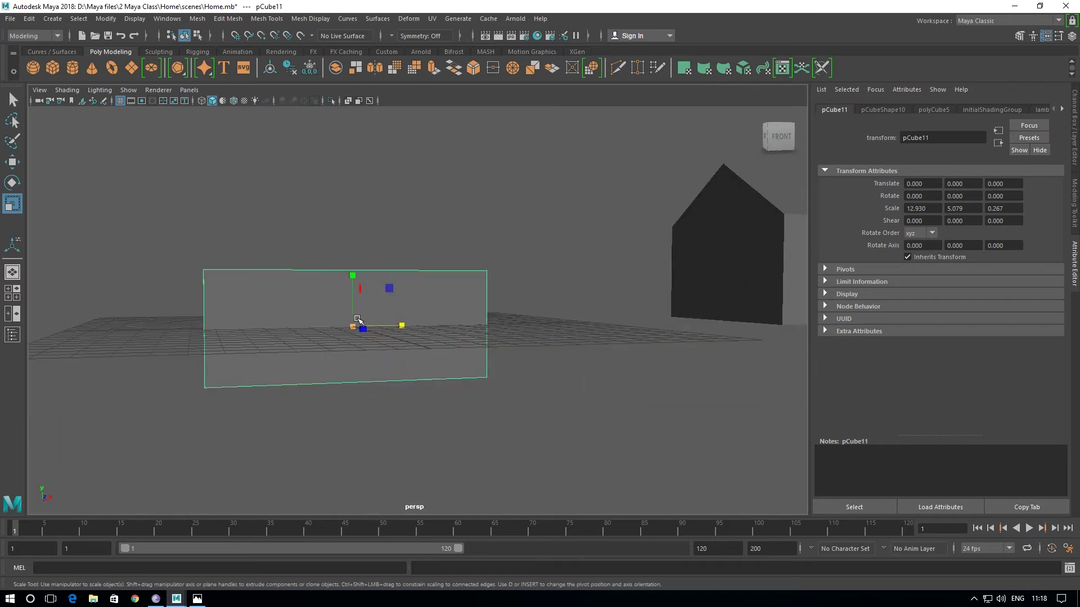
pyautogui.press('w')
pyautogui.moveTo(348, 276)
pyautogui.mouseDown()
pyautogui.moveTo(333, 207)
pyautogui.moveTo(356, 333)
pyautogui.mouseUp()
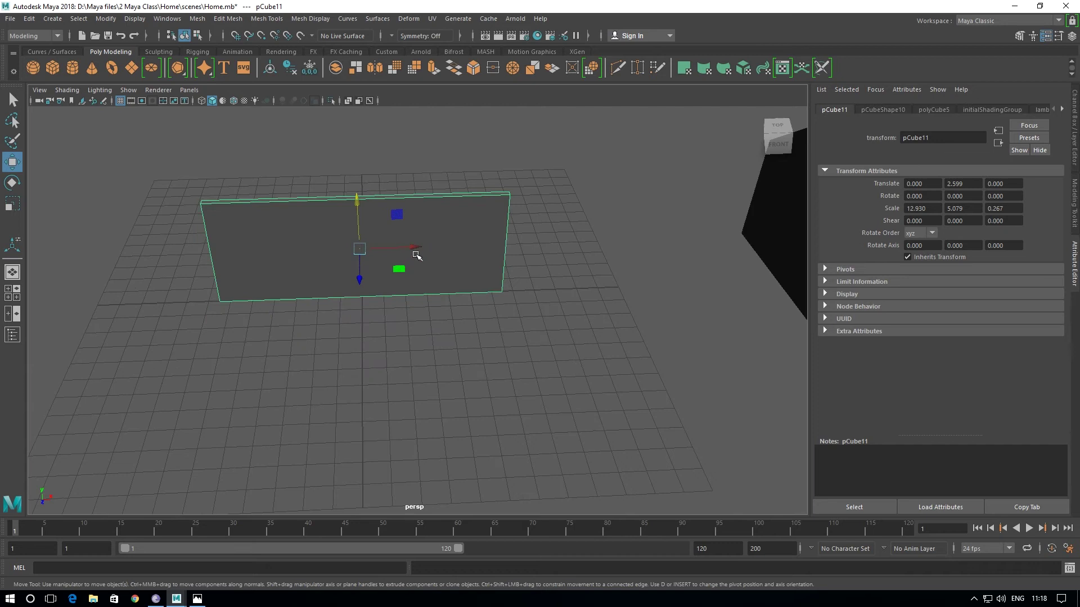
# - Refine the slab to scale 13.949 × 5.6 × 0.336 at Translate Y 2.802
pyautogui.press('r')
pyautogui.moveTo(416, 248); pyautogui.dragTo(415, 249)
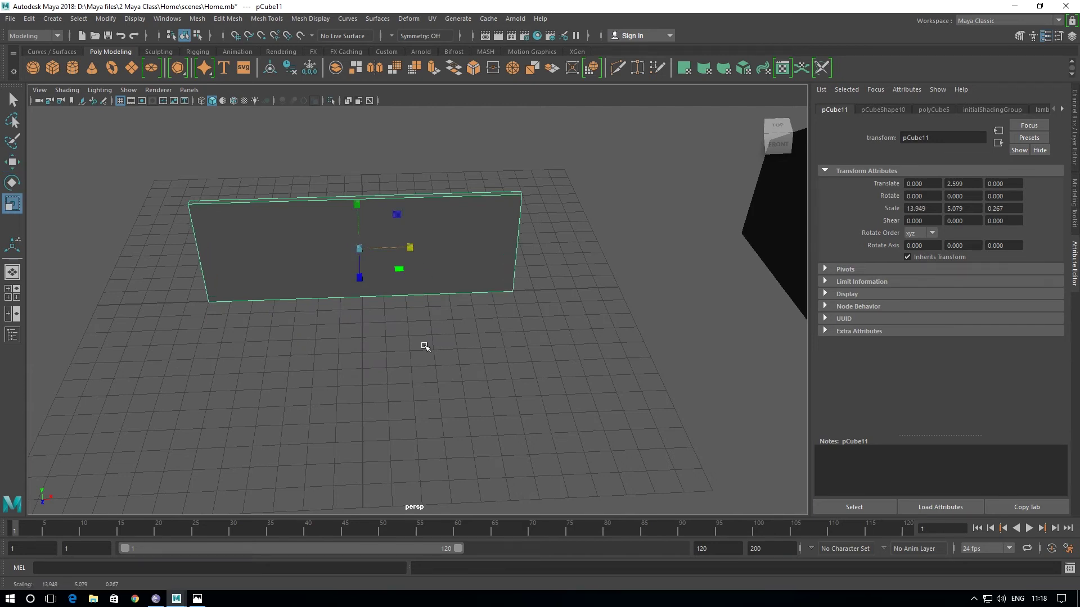
pyautogui.moveTo(376, 379)
pyautogui.keyDown('alt'); pyautogui.mouseDown()
pyautogui.moveTo(400, 348)
pyautogui.moveTo(374, 354)
pyautogui.mouseUp(); pyautogui.keyUp('alt')
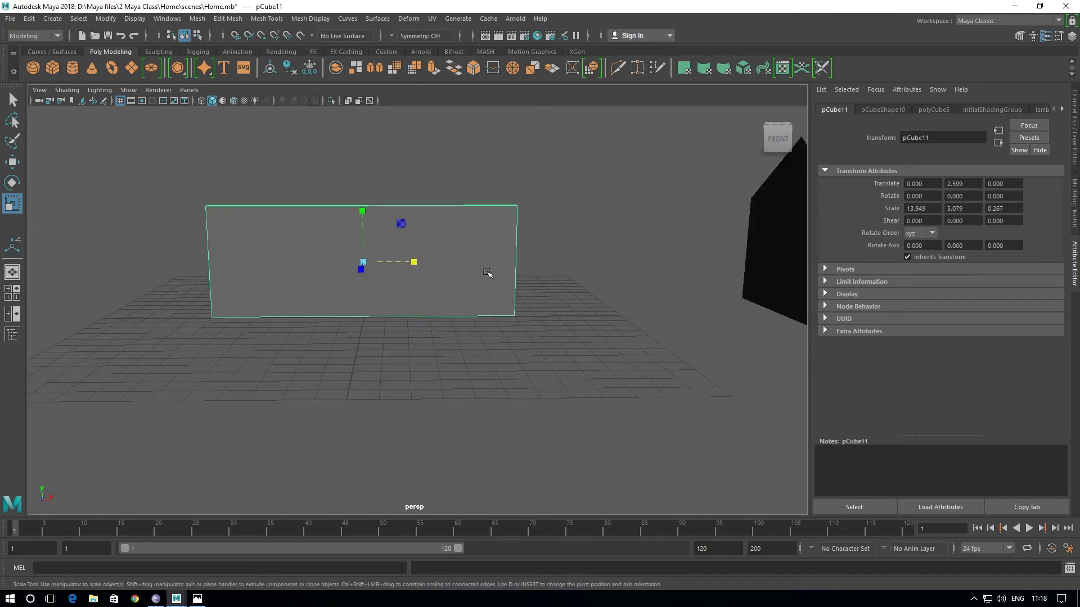
pyautogui.moveTo(362, 211); pyautogui.dragTo(362, 200)
pyautogui.press('w')
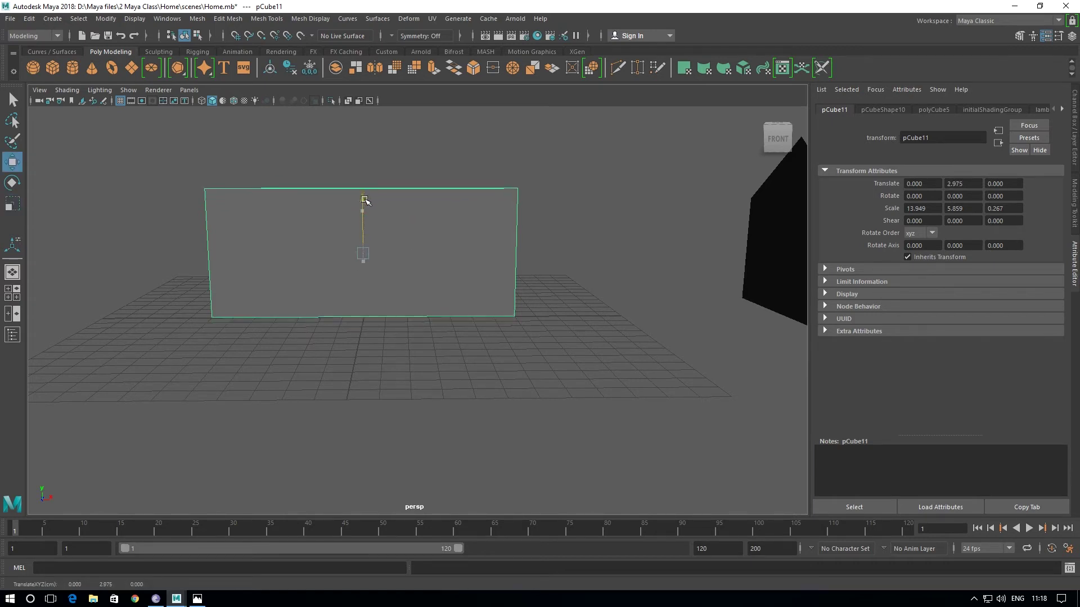
pyautogui.moveTo(375, 390)
pyautogui.keyDown('alt'); pyautogui.mouseDown()
pyautogui.moveTo(434, 393)
pyautogui.moveTo(393, 384)
pyautogui.mouseUp(); pyautogui.keyUp('alt')
pyautogui.moveTo(298, 251)
pyautogui.keyDown('alt'); pyautogui.mouseDown()
pyautogui.moveTo(282, 282)
pyautogui.moveTo(294, 323)
pyautogui.moveTo(292, 294)
pyautogui.mouseUp(); pyautogui.keyUp('alt')
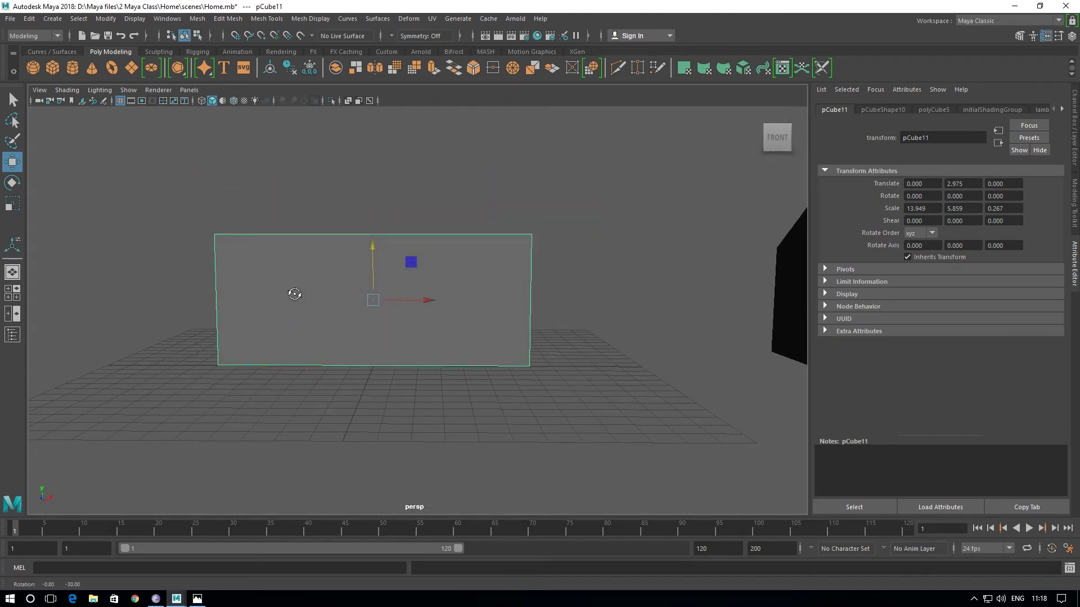
pyautogui.press('r')
pyautogui.moveTo(373, 250); pyautogui.dragTo(374, 251)
pyautogui.press('w')
pyautogui.moveTo(356, 309)
pyautogui.keyDown('alt'); pyautogui.mouseDown()
pyautogui.moveTo(464, 329)
pyautogui.moveTo(401, 364)
pyautogui.moveTo(306, 374)
pyautogui.moveTo(229, 282)
pyautogui.moveTo(281, 354)
pyautogui.mouseUp(); pyautogui.keyUp('alt')
pyautogui.moveTo(337, 375)
pyautogui.keyDown('alt'); pyautogui.mouseDown()
pyautogui.moveTo(360, 371)
pyautogui.moveTo(388, 386)
pyautogui.moveTo(369, 415)
pyautogui.moveTo(364, 361)
pyautogui.moveTo(416, 343)
pyautogui.moveTo(250, 368)
pyautogui.moveTo(217, 355)
pyautogui.mouseUp(); pyautogui.keyUp('alt')
pyautogui.press('r')
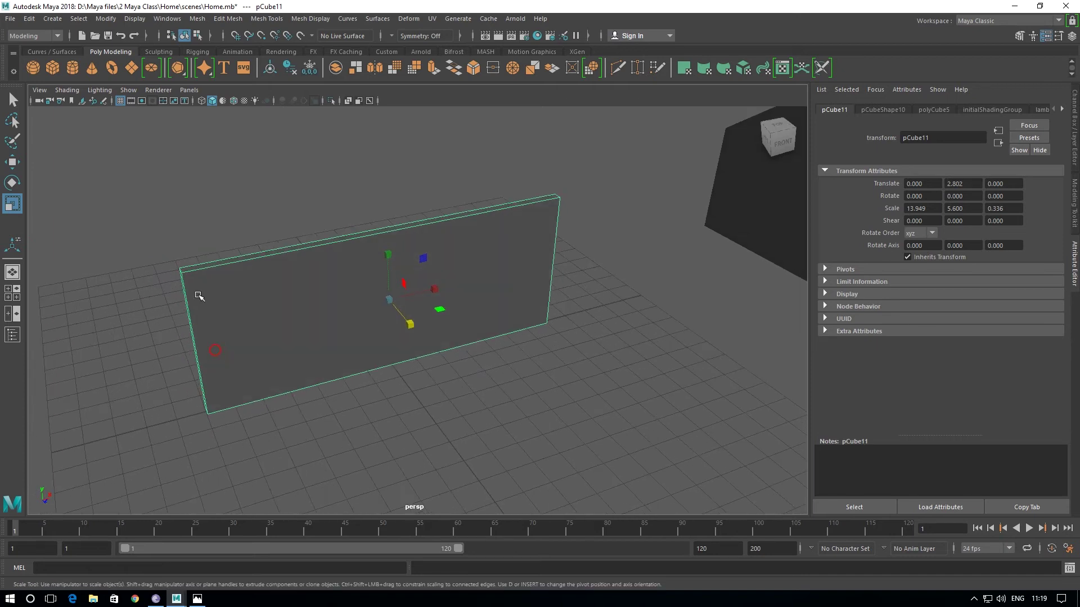
# - Insert an edge loop near one end of the wall slab
pyautogui.keyDown('shift'); pyautogui.moveTo(195, 288); pyautogui.dragTo(139, 309, button='right'); pyautogui.keyUp('shift')
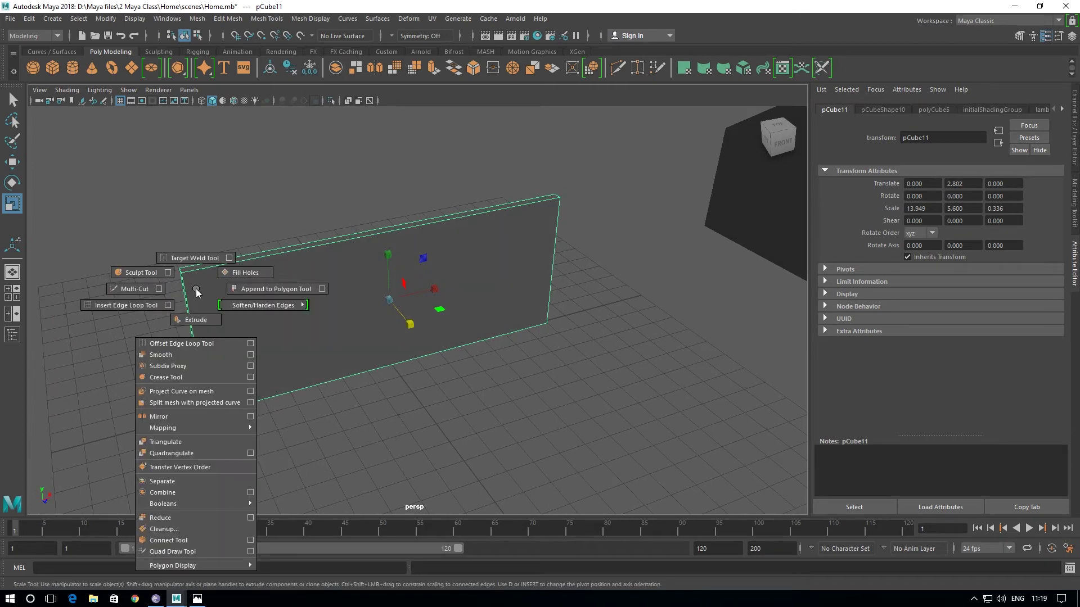
pyautogui.moveTo(208, 308)
pyautogui.keyDown('alt'); pyautogui.mouseDown()
pyautogui.moveTo(203, 335)
pyautogui.moveTo(154, 315)
pyautogui.moveTo(272, 346)
pyautogui.moveTo(284, 322)
pyautogui.moveTo(279, 331)
pyautogui.moveTo(427, 291)
pyautogui.moveTo(462, 315)
pyautogui.mouseUp(); pyautogui.keyUp('alt')
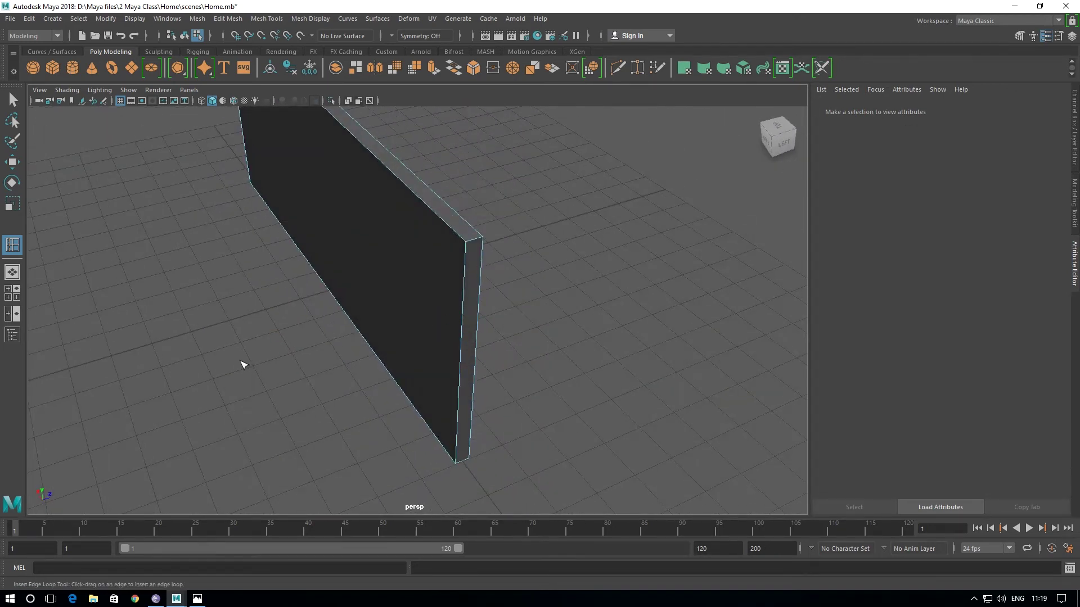
pyautogui.moveTo(357, 410)
pyautogui.keyDown('alt'); pyautogui.mouseDown()
pyautogui.moveTo(400, 410)
pyautogui.moveTo(265, 373)
pyautogui.moveTo(432, 327)
pyautogui.moveTo(437, 402)
pyautogui.moveTo(364, 364)
pyautogui.mouseUp(); pyautogui.keyUp('alt')
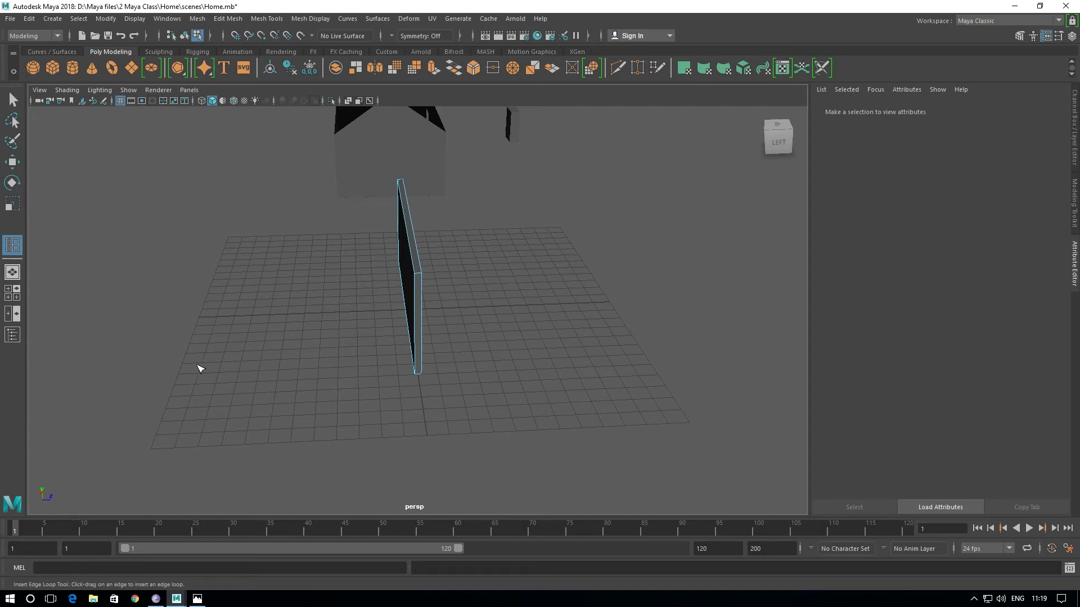
pyautogui.moveTo(576, 377)
pyautogui.keyDown('alt'); pyautogui.mouseDown()
pyautogui.moveTo(456, 412)
pyautogui.moveTo(330, 356)
pyautogui.moveTo(407, 355)
pyautogui.moveTo(354, 396)
pyautogui.moveTo(400, 407)
pyautogui.moveTo(494, 415)
pyautogui.moveTo(522, 393)
pyautogui.mouseUp(); pyautogui.keyUp('alt')
pyautogui.scroll(5, 459, 419)
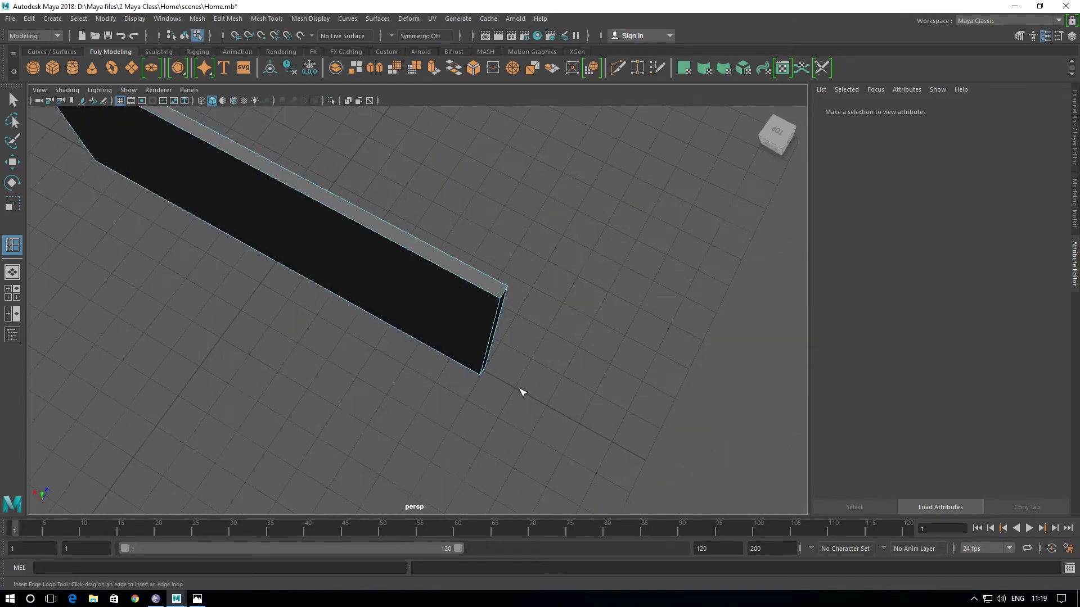
pyautogui.moveTo(424, 393)
pyautogui.keyDown('alt'); pyautogui.mouseDown()
pyautogui.moveTo(379, 410)
pyautogui.moveTo(361, 431)
pyautogui.moveTo(382, 360)
pyautogui.moveTo(369, 371)
pyautogui.moveTo(447, 299)
pyautogui.mouseUp(); pyautogui.keyUp('alt')
pyautogui.moveTo(444, 316)
pyautogui.keyDown('alt'); pyautogui.mouseDown(button='middle')
pyautogui.moveTo(460, 354)
pyautogui.moveTo(402, 330)
pyautogui.mouseUp(button='middle'); pyautogui.keyUp('alt')
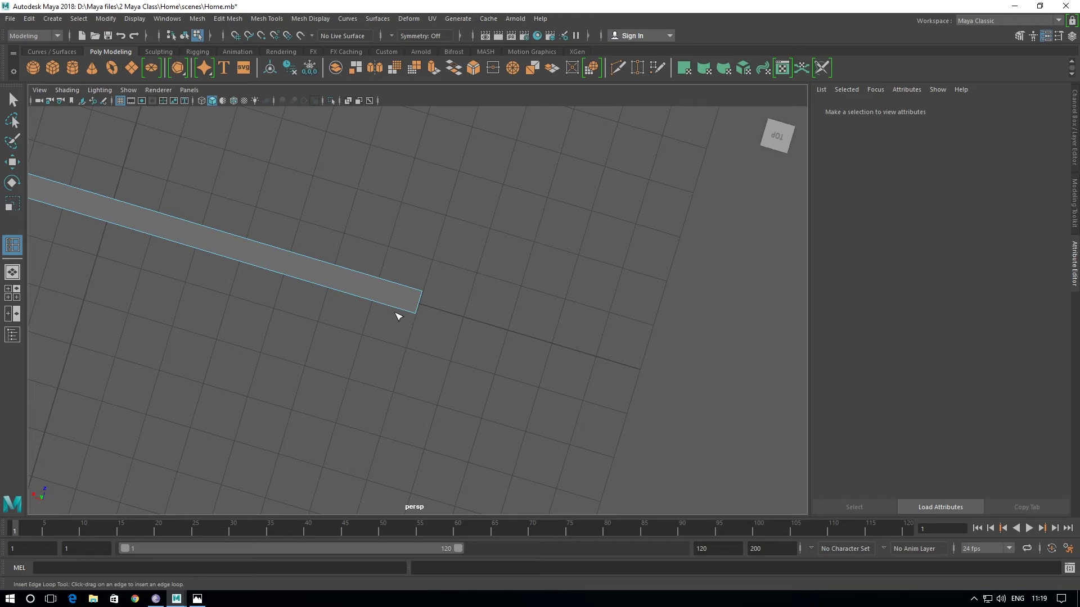
pyautogui.click(398, 310)
# - Slide the new edge loop slightly along the wall toward its end
pyautogui.keyDown('alt'); pyautogui.moveTo(397, 310); pyautogui.dragTo(398, 357); pyautogui.keyUp('alt')
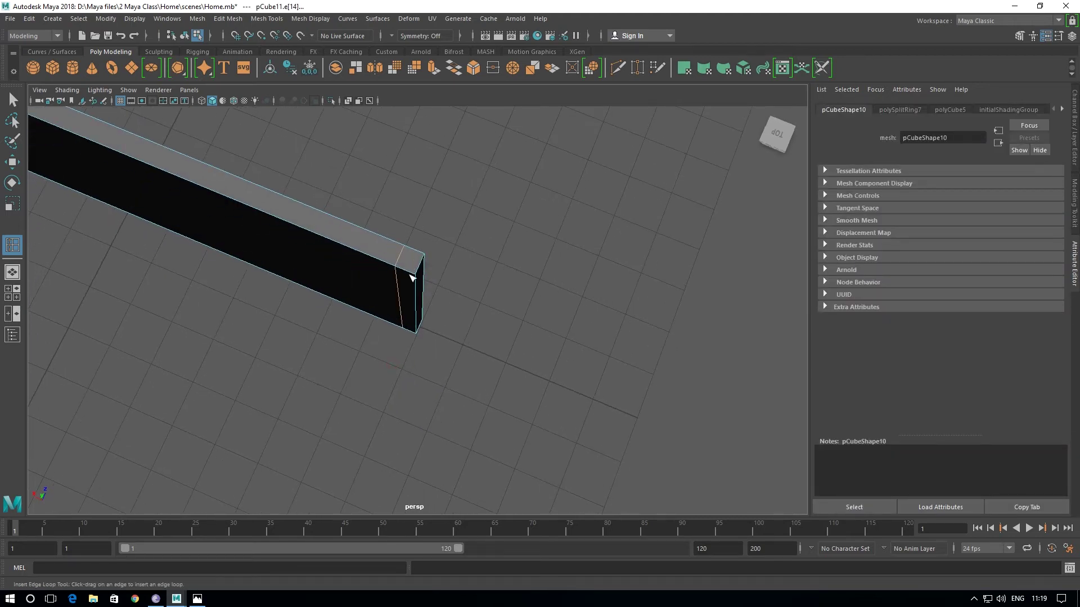
pyautogui.keyDown('alt'); pyautogui.moveTo(422, 278); pyautogui.dragTo(414, 308); pyautogui.keyUp('alt')
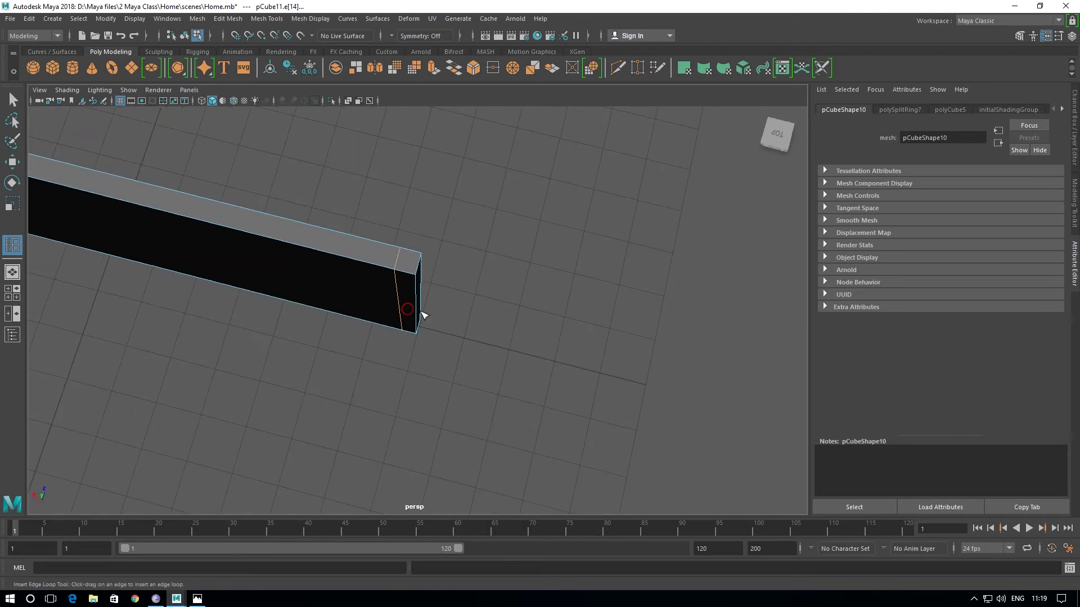
pyautogui.press('w')
pyautogui.moveTo(345, 287); pyautogui.dragTo(347, 288)
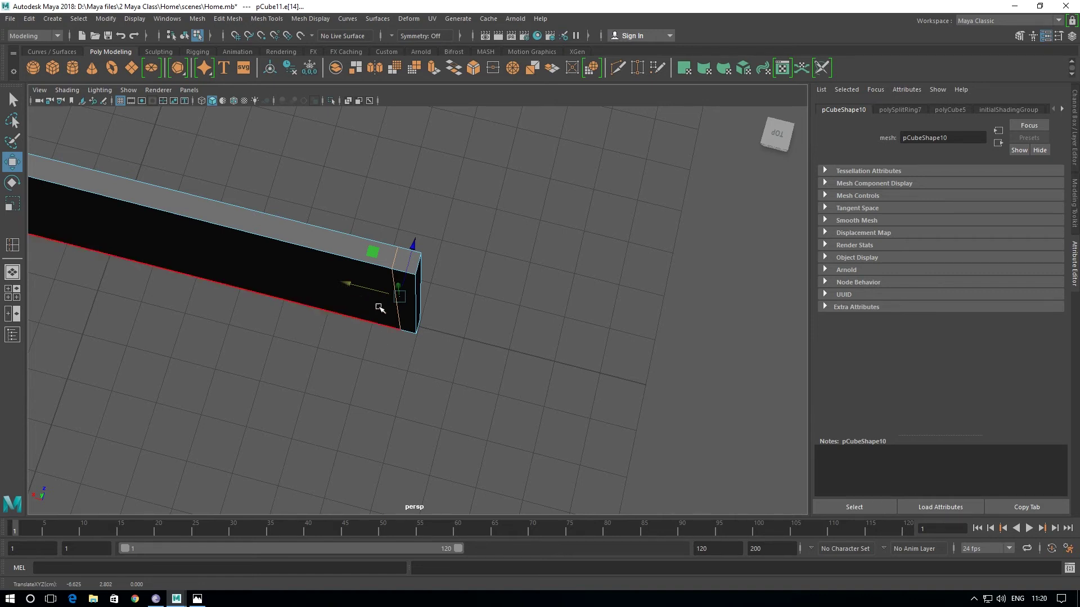
pyautogui.keyDown('alt'); pyautogui.moveTo(356, 295); pyautogui.dragTo(393, 287); pyautogui.keyUp('alt')
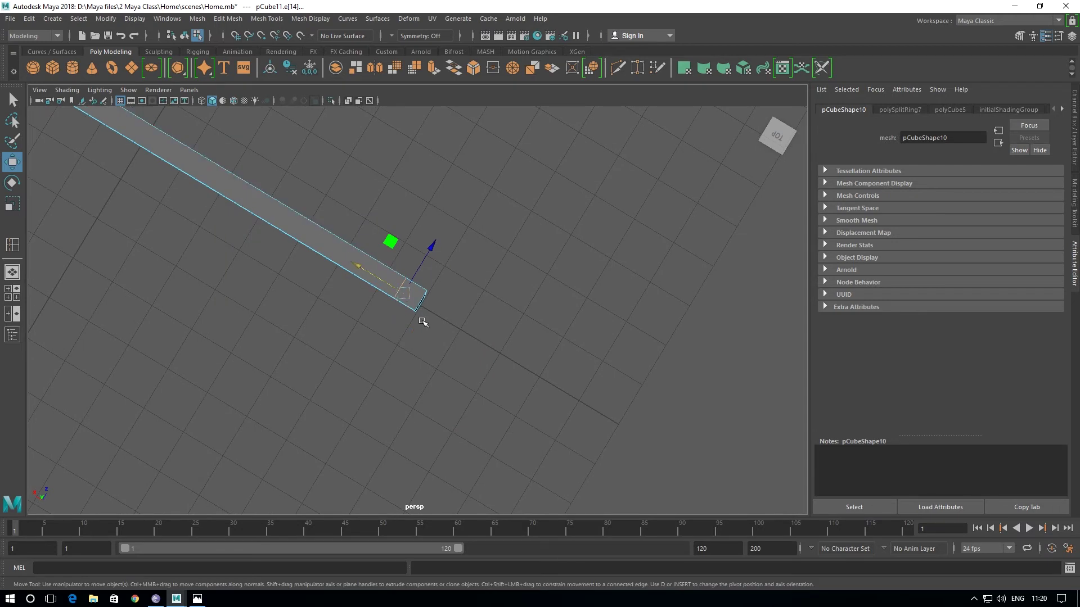
pyautogui.keyDown('alt'); pyautogui.moveTo(424, 320); pyautogui.dragTo(398, 321); pyautogui.keyUp('alt')
pyautogui.moveTo(353, 261); pyautogui.dragTo(355, 262, button='middle')
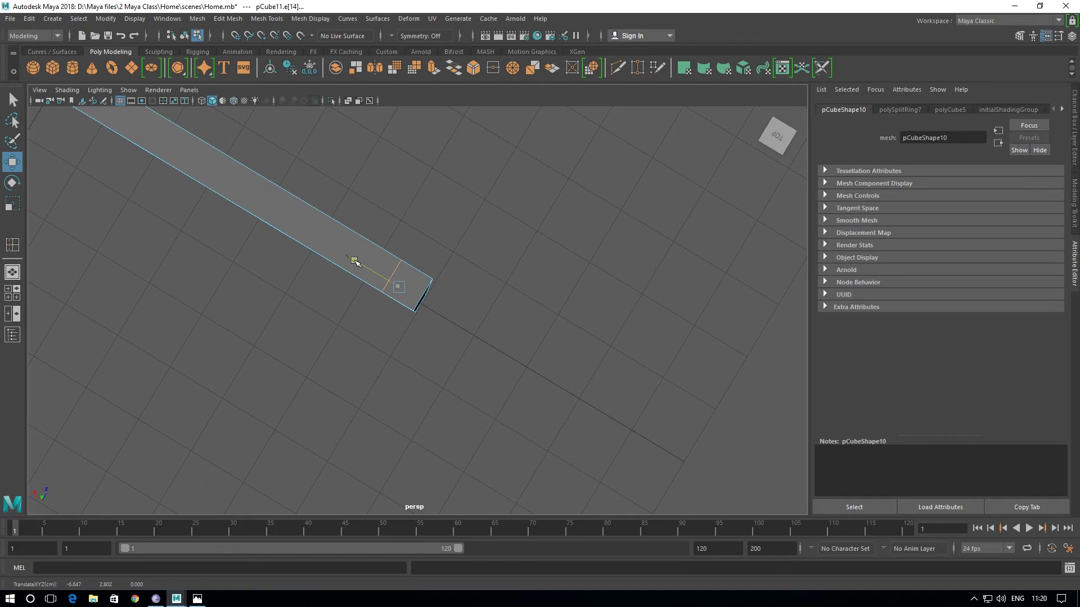
pyautogui.keyDown('alt'); pyautogui.moveTo(356, 357); pyautogui.dragTo(354, 337); pyautogui.keyUp('alt')
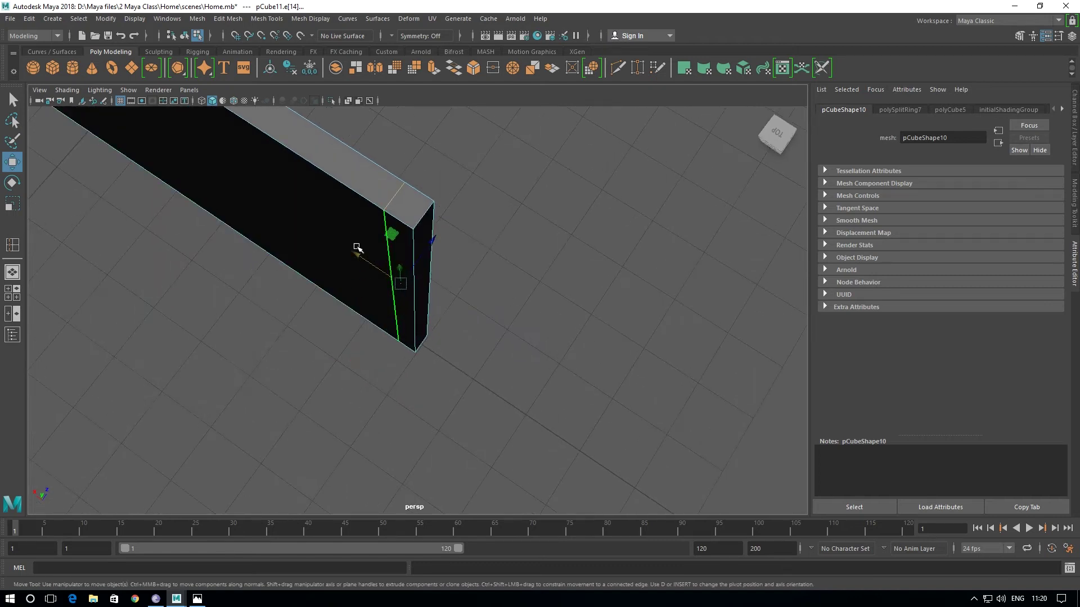
pyautogui.moveTo(394, 206); pyautogui.dragTo(378, 228, button='middle')
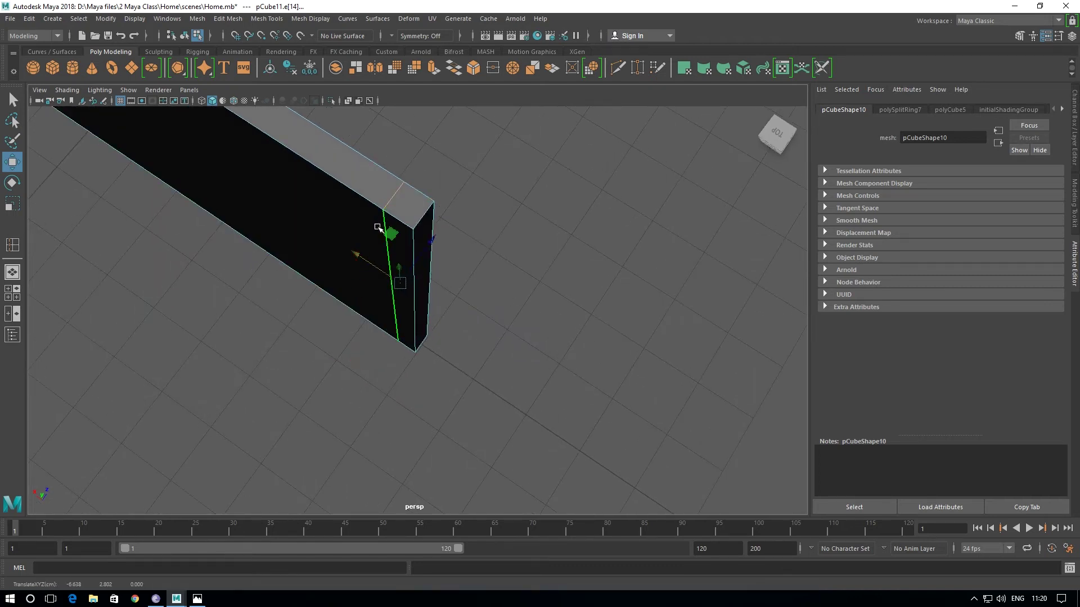
pyautogui.keyDown('alt'); pyautogui.moveTo(330, 330); pyautogui.dragTo(338, 334); pyautogui.keyUp('alt')
# - Select the wall's thin end face in face mode
pyautogui.click(482, 339)
pyautogui.moveTo(482, 339)
pyautogui.keyDown('alt'); pyautogui.mouseDown()
pyautogui.moveTo(440, 353)
pyautogui.moveTo(403, 225)
pyautogui.mouseUp(); pyautogui.keyUp('alt')
pyautogui.rightClick(403, 225)
pyautogui.moveTo(408, 262); pyautogui.dragTo(406, 259, button='right')
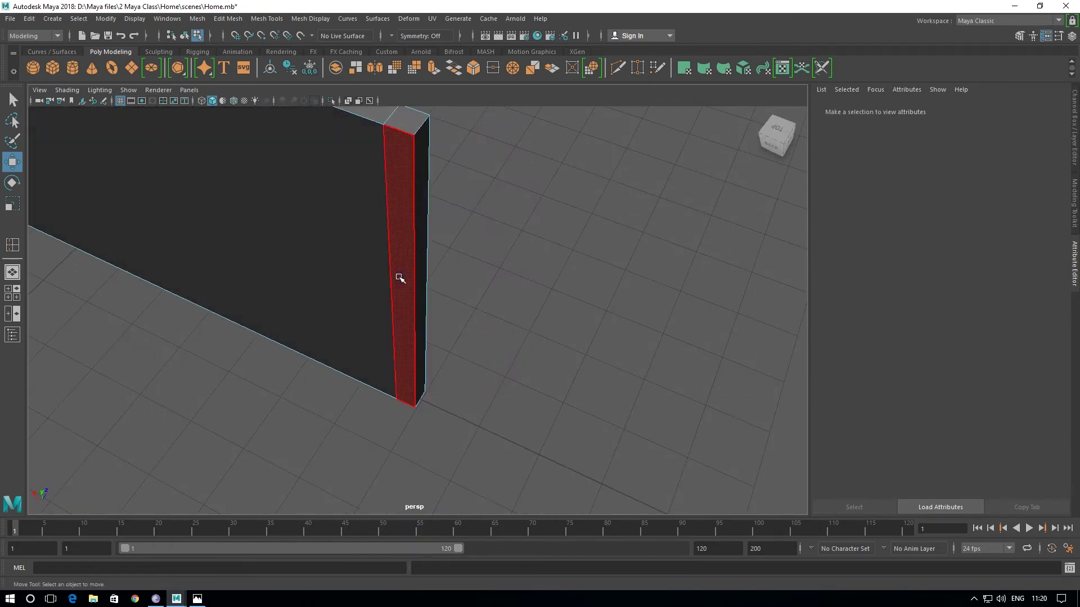
pyautogui.click(400, 301)
pyautogui.moveTo(506, 398)
pyautogui.keyDown('alt'); pyautogui.mouseDown()
pyautogui.moveTo(499, 378)
pyautogui.moveTo(309, 410)
pyautogui.moveTo(497, 348)
pyautogui.mouseUp(); pyautogui.keyUp('alt')
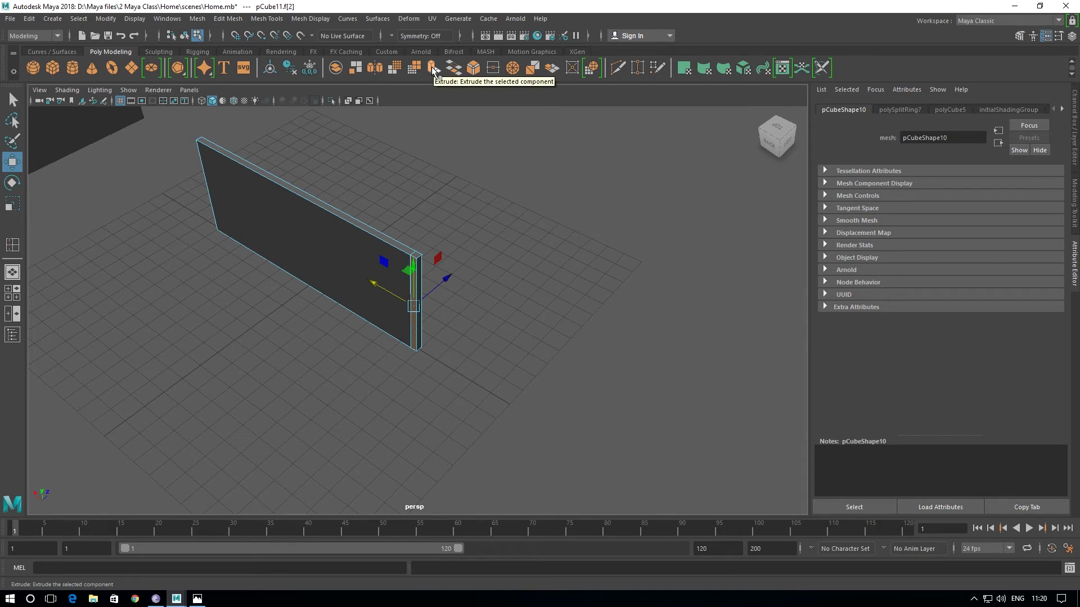
# - Extrude the selected end face from the face marking menu
pyautogui.click(432, 73)
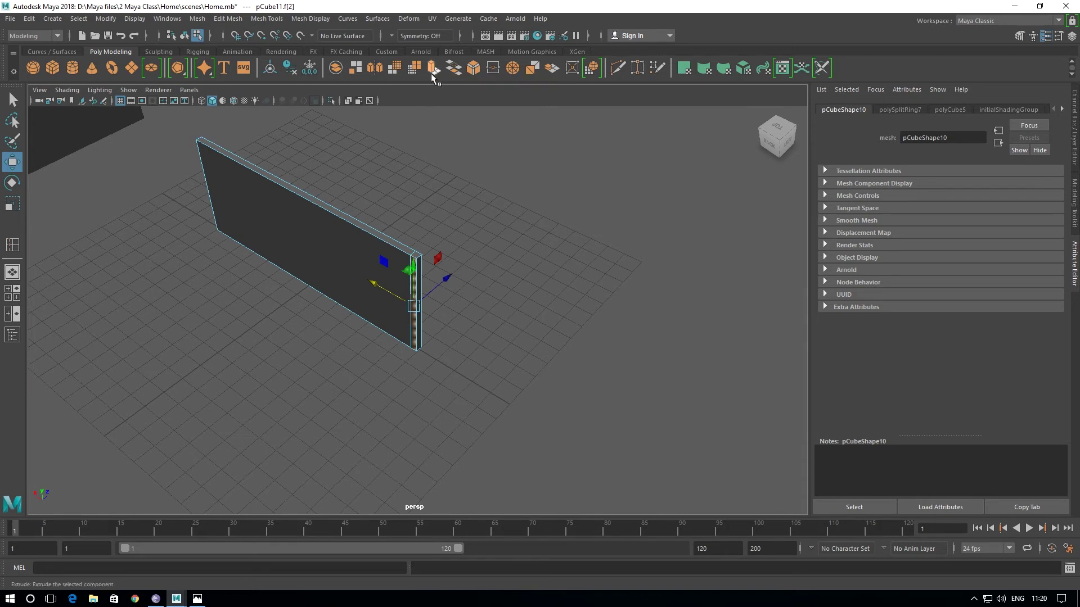
pyautogui.scroll(3, 418, 337)
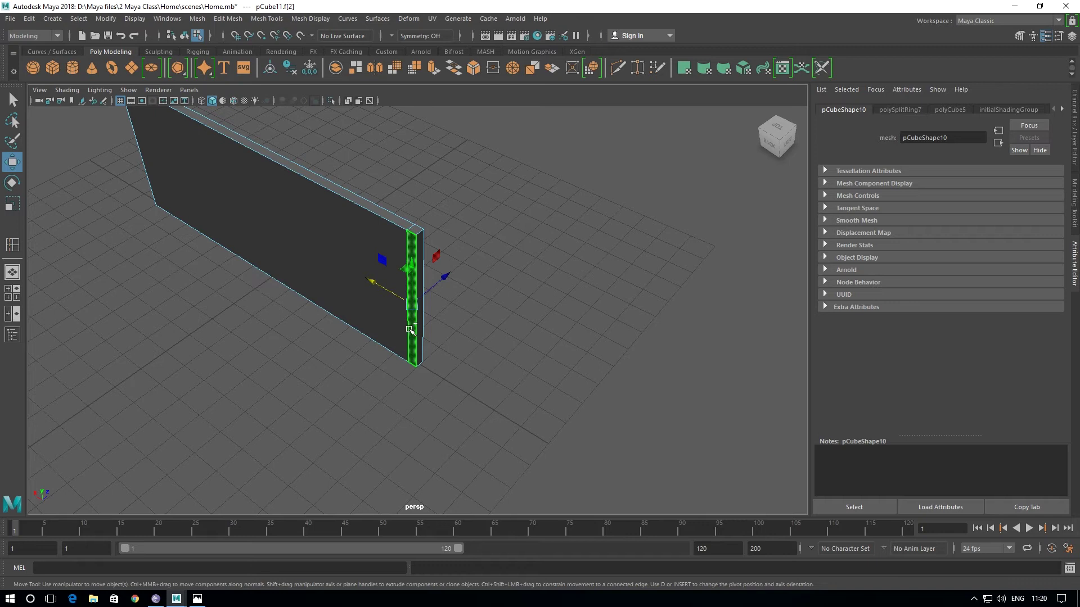
pyautogui.keyDown('shift'); pyautogui.rightClick(412, 325); pyautogui.keyUp('shift')
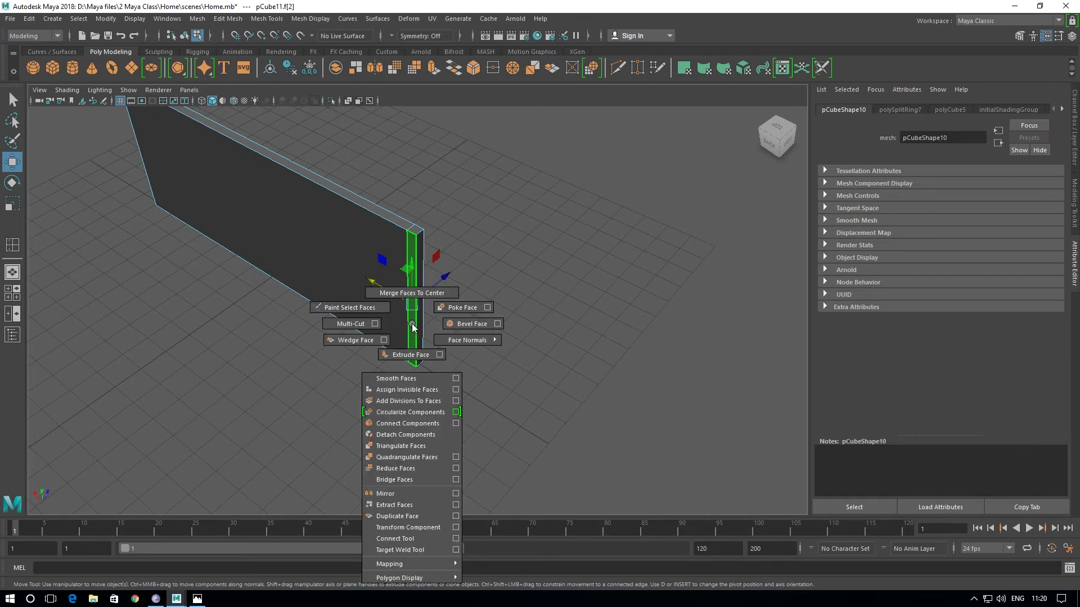
pyautogui.click(408, 355)
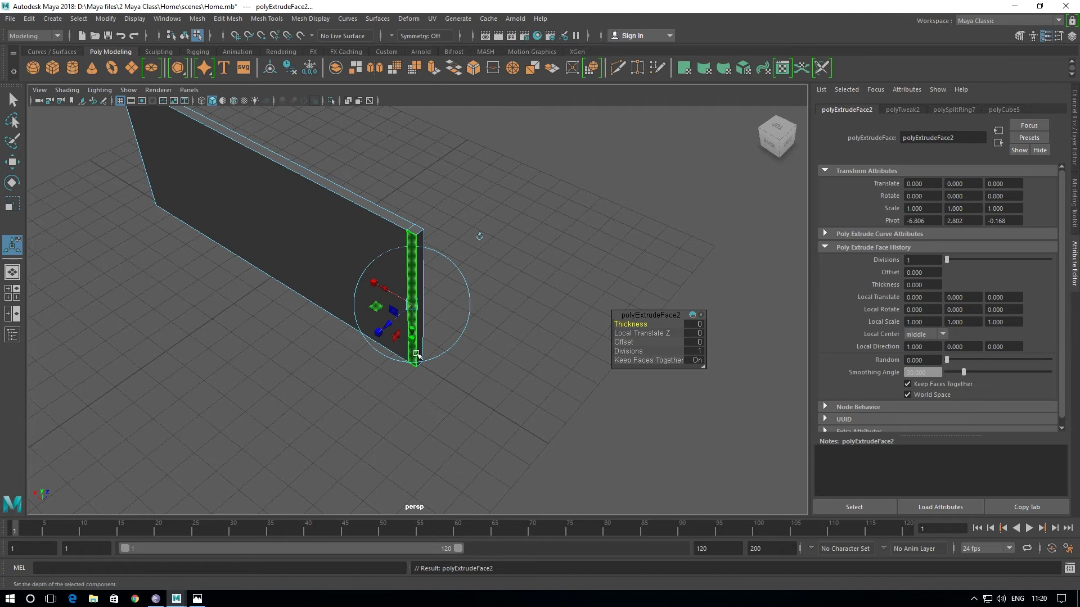
# - Pull the extruded end face to Translate Z -8.835, forming an L-shaped corner wall
pyautogui.keyDown('alt'); pyautogui.moveTo(509, 412); pyautogui.dragTo(468, 400); pyautogui.keyUp('alt')
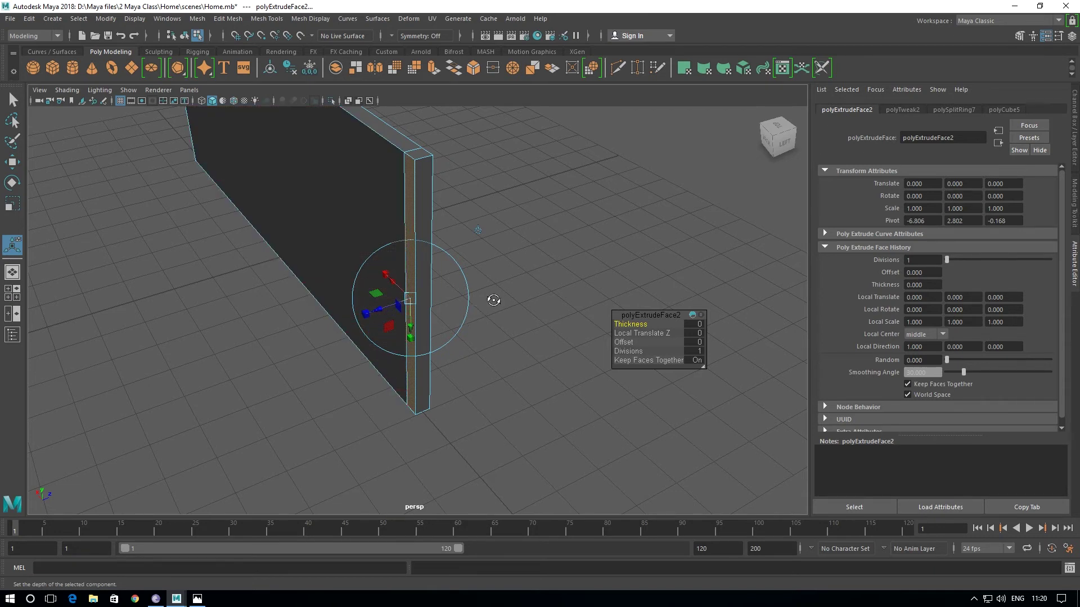
pyautogui.keyDown('alt'); pyautogui.moveTo(492, 299); pyautogui.dragTo(479, 231); pyautogui.keyUp('alt')
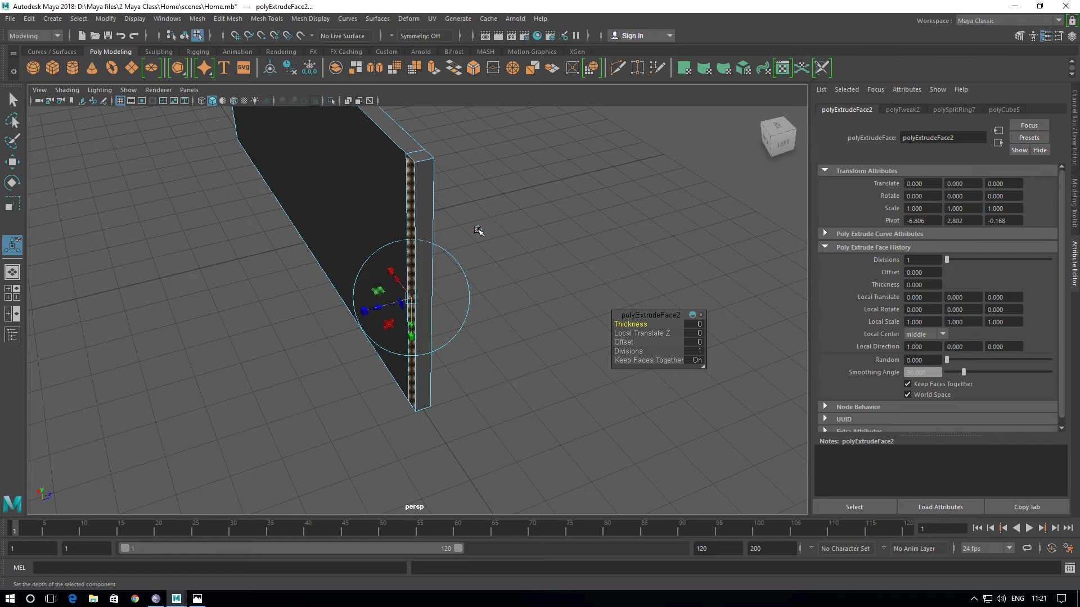
pyautogui.keyDown('alt'); pyautogui.moveTo(469, 373); pyautogui.dragTo(416, 296); pyautogui.keyUp('alt')
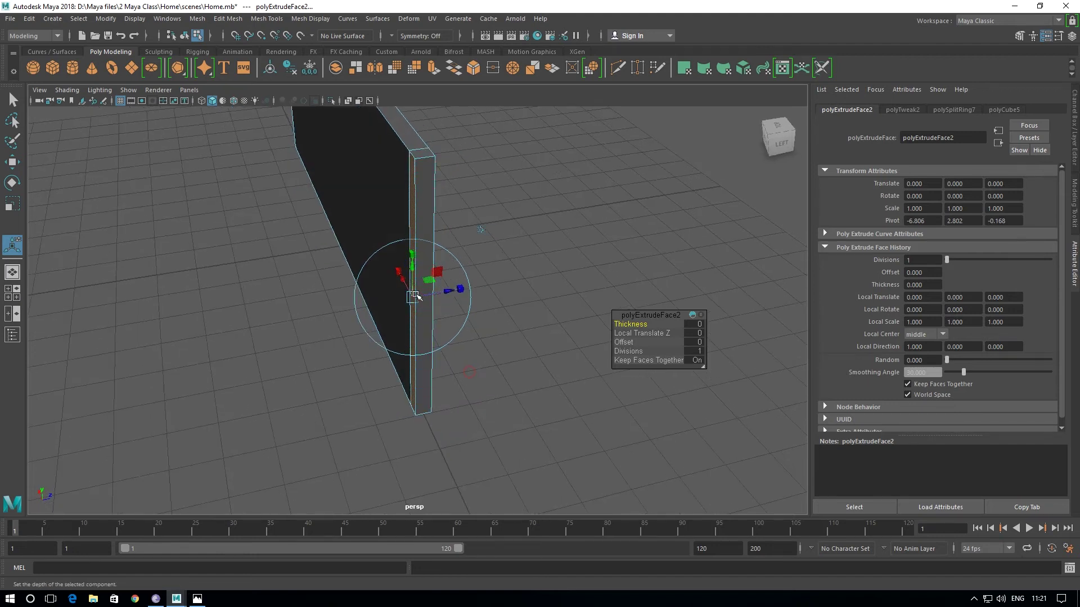
pyautogui.moveTo(424, 308)
pyautogui.keyDown('alt'); pyautogui.mouseDown()
pyautogui.moveTo(398, 297)
pyautogui.moveTo(440, 263)
pyautogui.moveTo(85, 351)
pyautogui.mouseUp(); pyautogui.keyUp('alt')
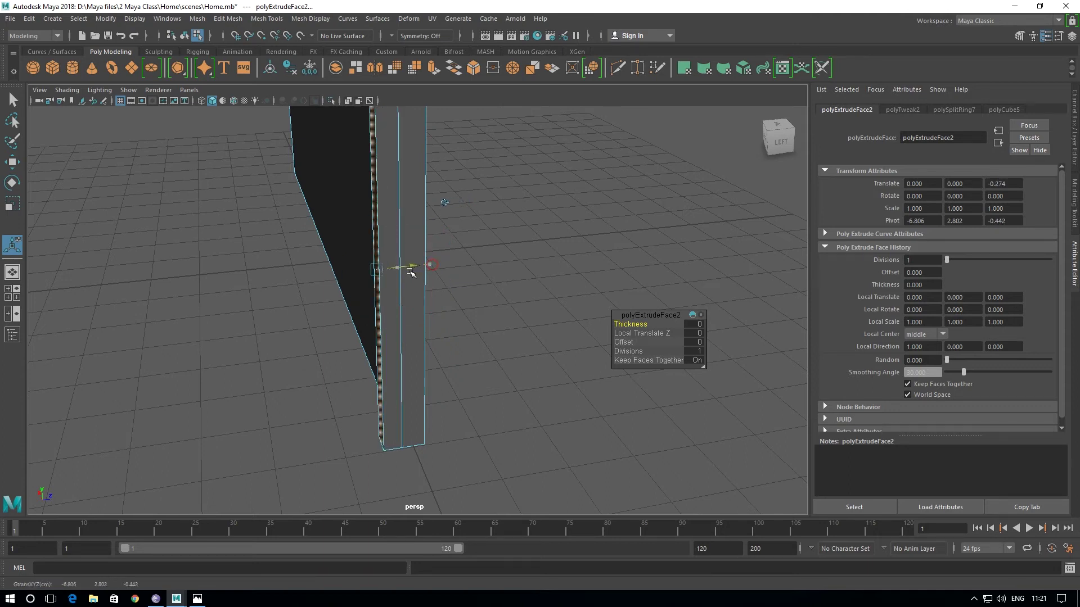
pyautogui.scroll(-5, 84, 351)
pyautogui.keyDown('alt'); pyautogui.moveTo(161, 330); pyautogui.dragTo(352, 367); pyautogui.keyUp('alt')
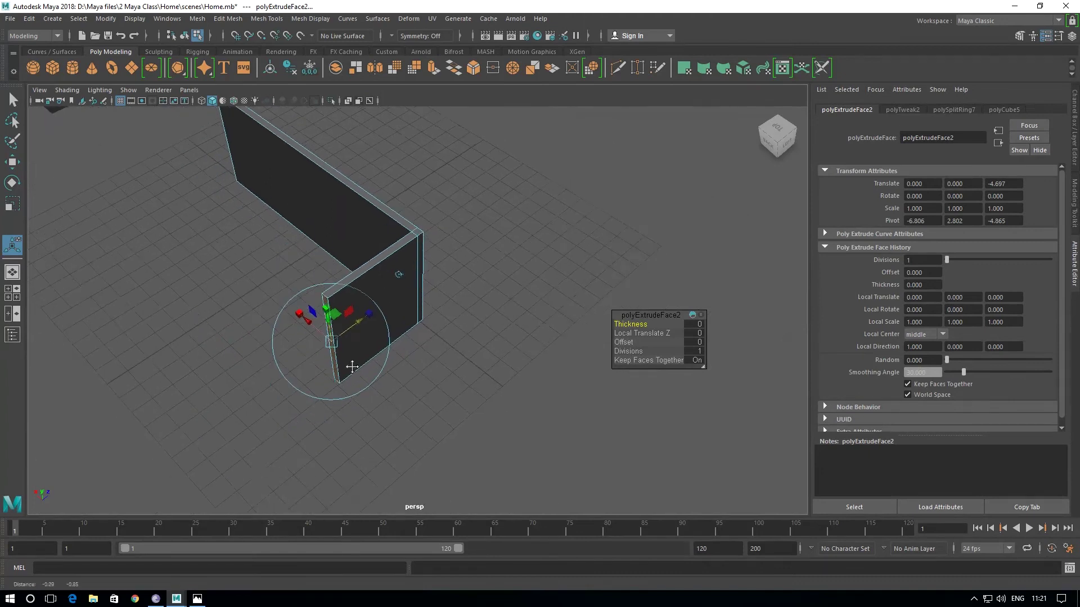
pyautogui.keyDown('alt'); pyautogui.moveTo(352, 367); pyautogui.dragTo(362, 346, button='middle'); pyautogui.keyUp('alt')
pyautogui.moveTo(368, 303)
pyautogui.mouseDown()
pyautogui.moveTo(306, 355)
pyautogui.moveTo(236, 333)
pyautogui.moveTo(311, 329)
pyautogui.moveTo(361, 339)
pyautogui.moveTo(357, 352)
pyautogui.mouseUp()
pyautogui.moveTo(292, 306)
pyautogui.mouseDown()
pyautogui.moveTo(262, 313)
pyautogui.moveTo(272, 314)
pyautogui.moveTo(282, 366)
pyautogui.moveTo(181, 344)
pyautogui.moveTo(121, 366)
pyautogui.moveTo(230, 400)
pyautogui.moveTo(337, 374)
pyautogui.moveTo(416, 399)
pyautogui.moveTo(474, 391)
pyautogui.moveTo(343, 390)
pyautogui.moveTo(339, 378)
pyautogui.moveTo(395, 346)
pyautogui.mouseUp()
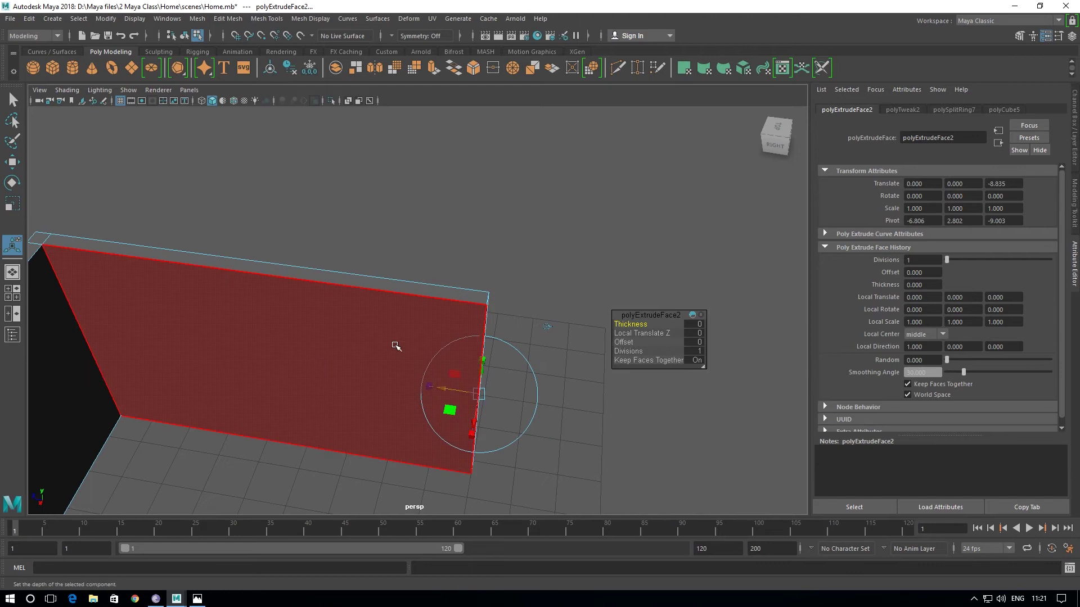
pyautogui.click(584, 244)
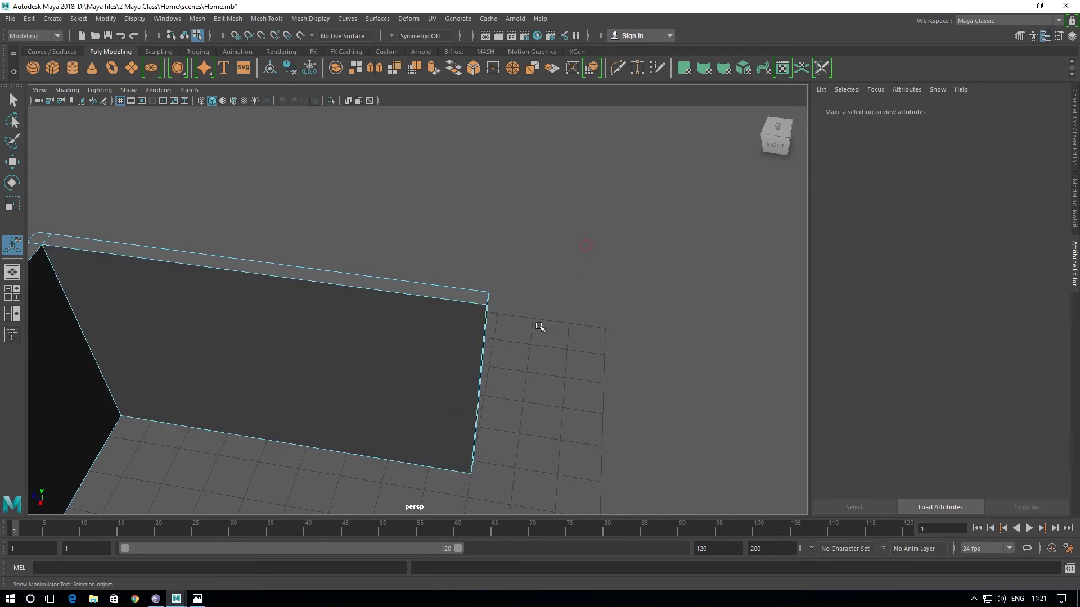
pyautogui.keyDown('alt'); pyautogui.moveTo(538, 327); pyautogui.dragTo(430, 284); pyautogui.keyUp('alt')
# - Insert an edge loop near the far end of the second wall section
pyautogui.moveTo(430, 284); pyautogui.dragTo(459, 249, button='right')
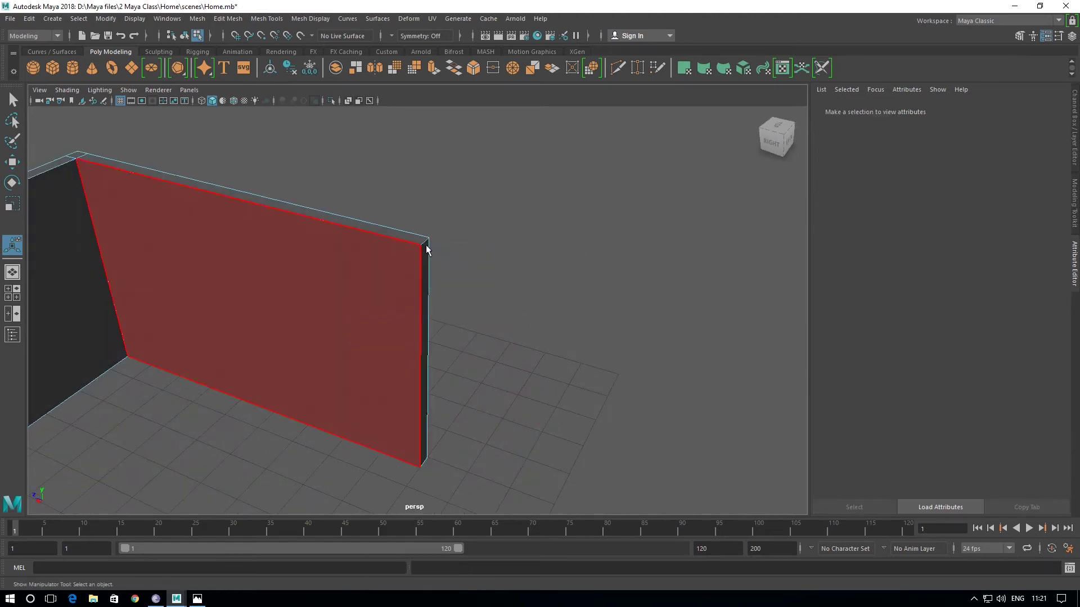
pyautogui.moveTo(408, 381)
pyautogui.keyDown('alt'); pyautogui.mouseDown()
pyautogui.moveTo(465, 385)
pyautogui.moveTo(437, 362)
pyautogui.moveTo(647, 361)
pyautogui.moveTo(588, 357)
pyautogui.moveTo(517, 378)
pyautogui.mouseUp(); pyautogui.keyUp('alt')
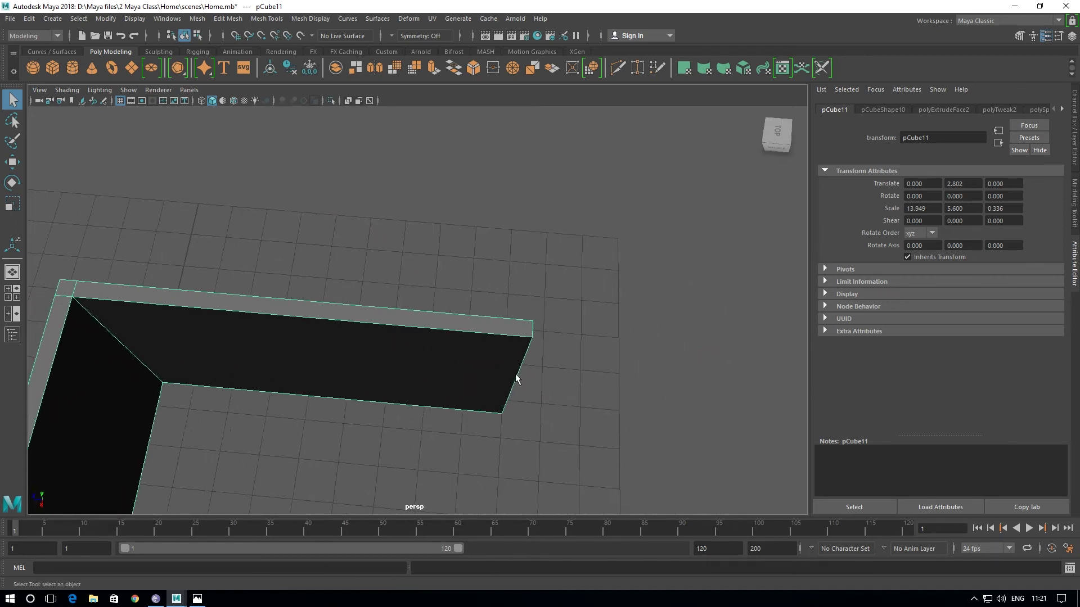
pyautogui.scroll(3, 498, 453)
pyautogui.keyDown('alt'); pyautogui.moveTo(493, 443); pyautogui.dragTo(382, 400, button='middle'); pyautogui.keyUp('alt')
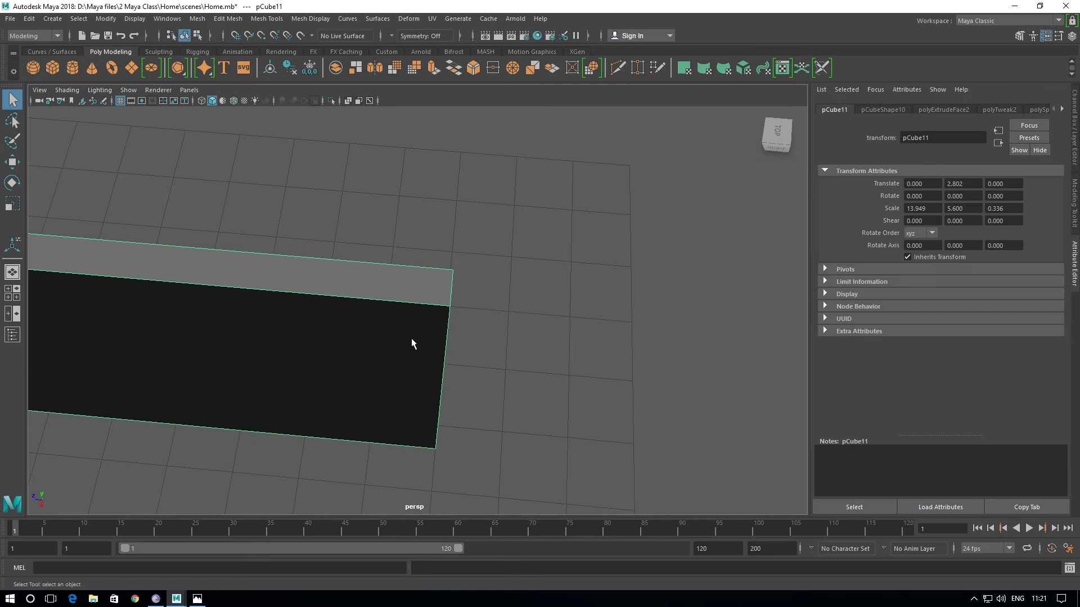
pyautogui.keyDown('shift'); pyautogui.moveTo(409, 307); pyautogui.dragTo(352, 327, button='right'); pyautogui.keyUp('shift')
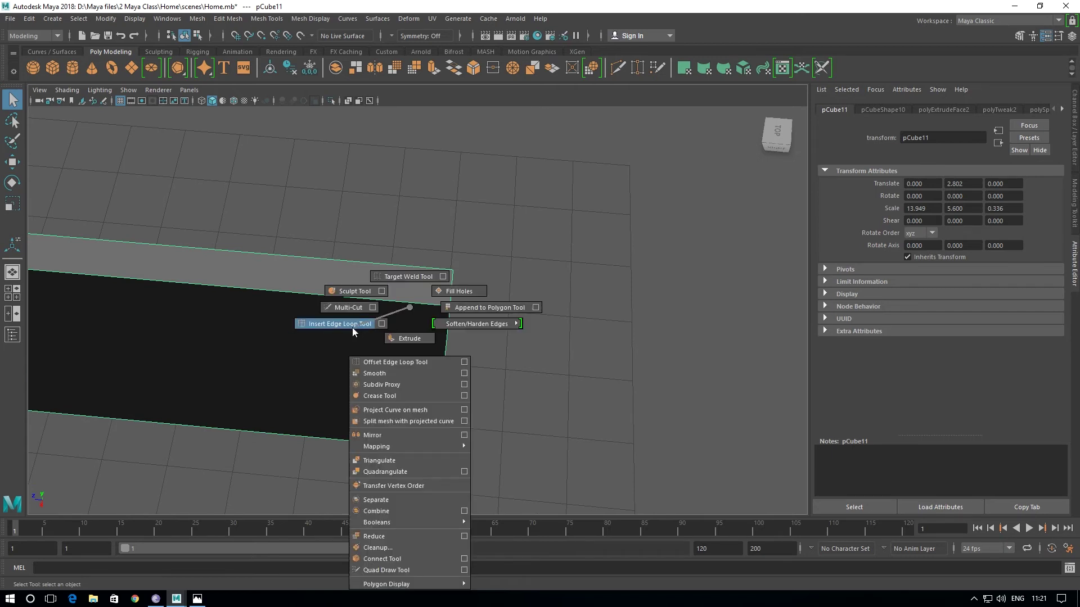
pyautogui.keyDown('alt'); pyautogui.moveTo(417, 321); pyautogui.dragTo(439, 381); pyautogui.keyUp('alt')
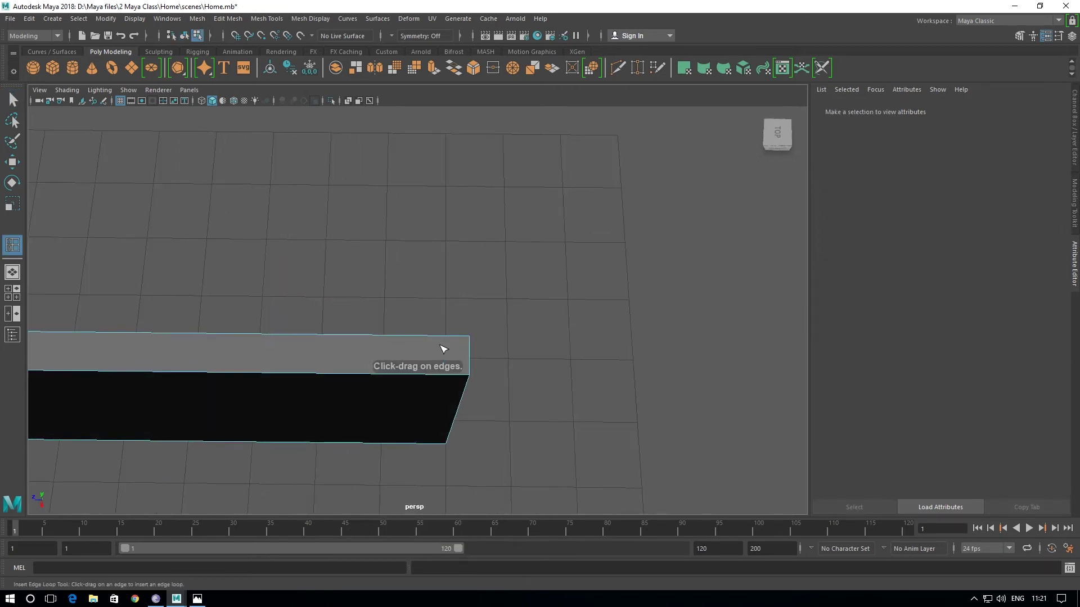
pyautogui.click(432, 377)
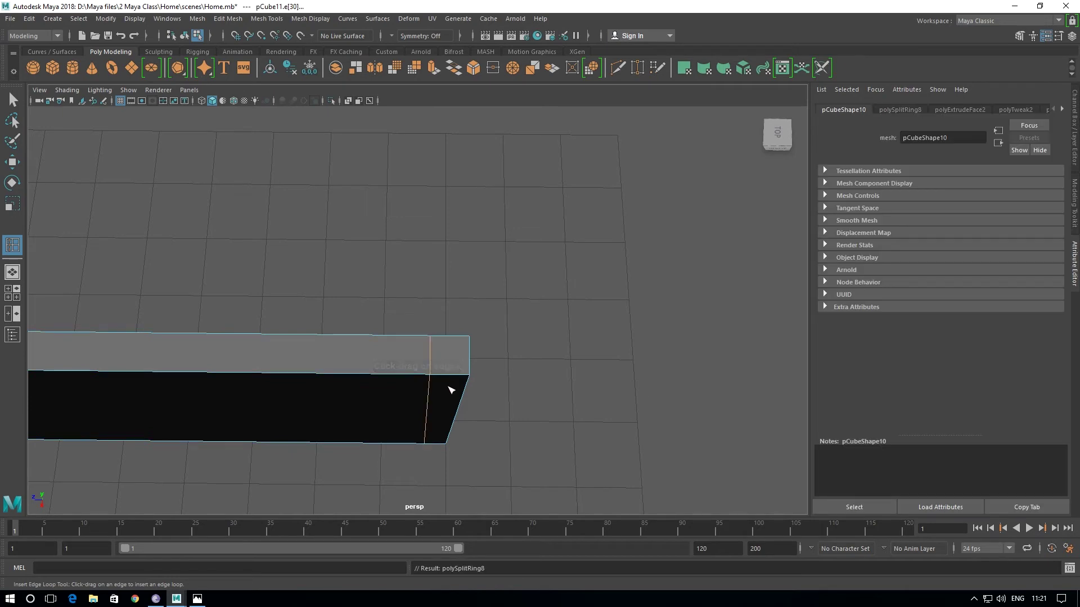
# - Return to the Select tool and clear the selection
pyautogui.keyDown('alt'); pyautogui.moveTo(427, 434); pyautogui.dragTo(425, 415); pyautogui.keyUp('alt')
pyautogui.scroll(3, 431, 415)
pyautogui.press('q')
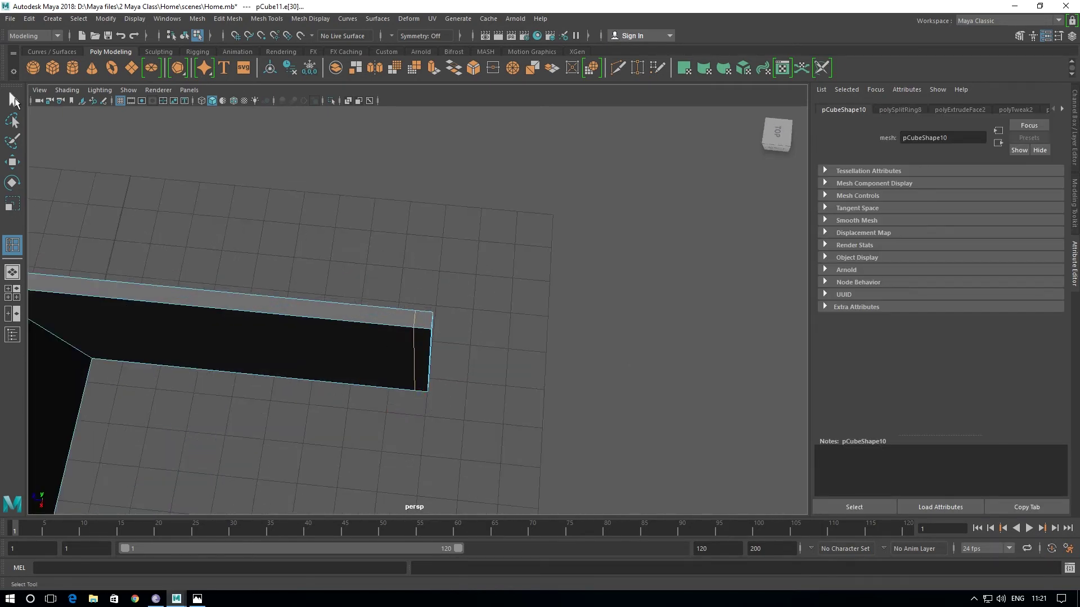
pyautogui.press('g')
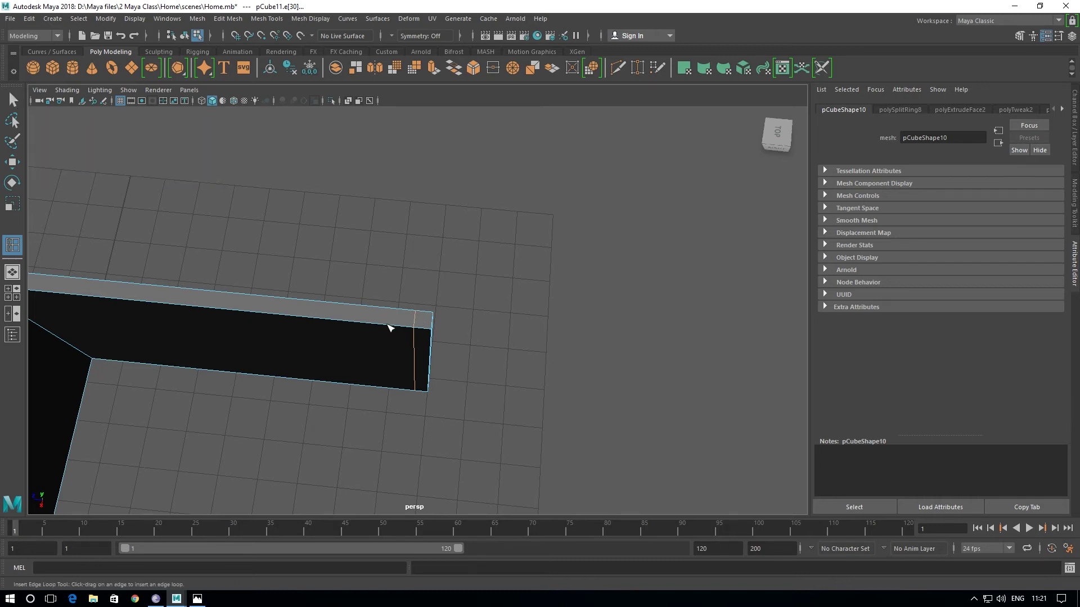
pyautogui.press('q')
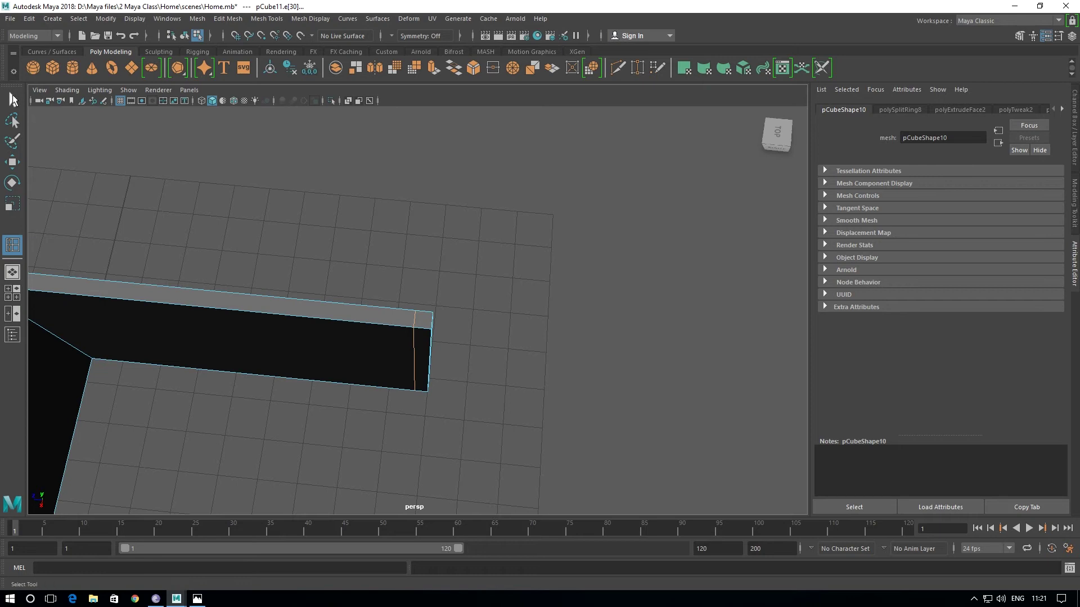
pyautogui.click(13, 100)
pyautogui.click(480, 397)
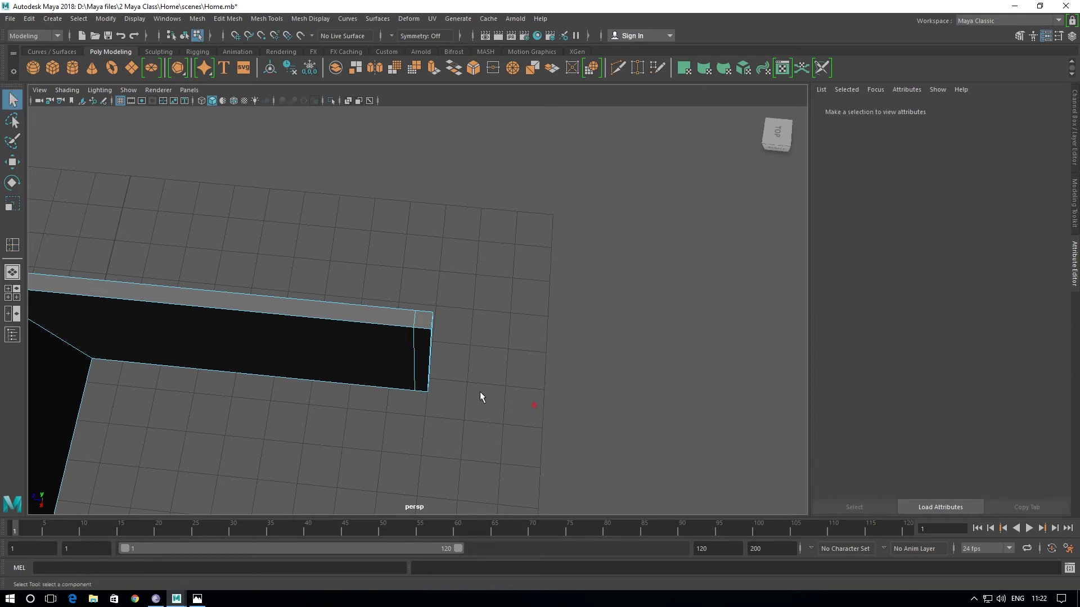
# - Select the second wall's narrow end face and bring up the face marking menu
pyautogui.moveTo(601, 411)
pyautogui.keyDown('alt'); pyautogui.mouseDown()
pyautogui.moveTo(497, 408)
pyautogui.moveTo(444, 331)
pyautogui.mouseUp(); pyautogui.keyUp('alt')
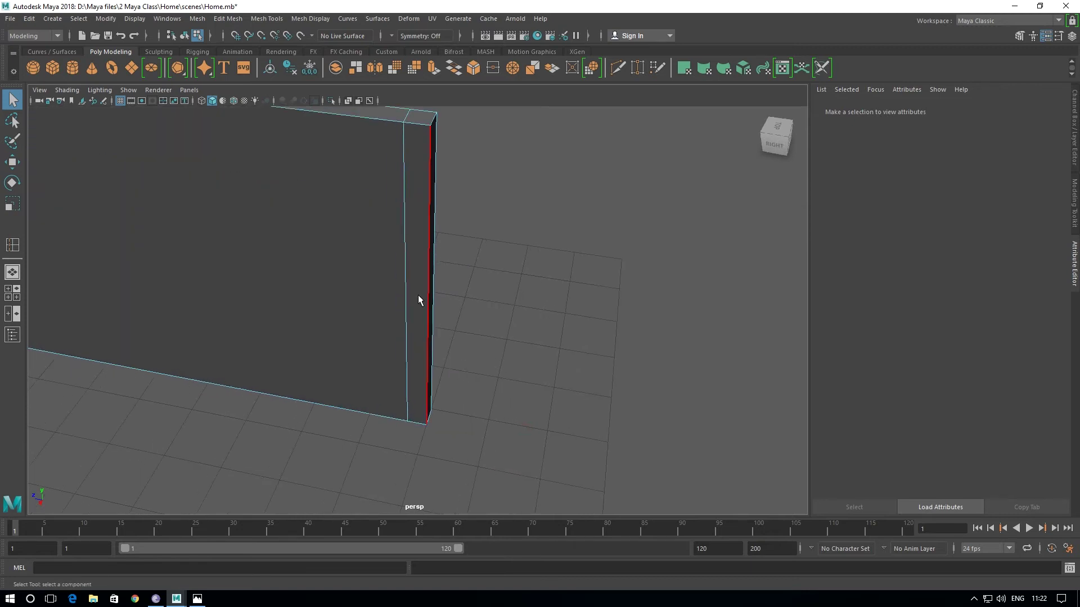
pyautogui.moveTo(417, 295); pyautogui.dragTo(416, 304, button='right')
pyautogui.click(418, 285)
pyautogui.moveTo(508, 339)
pyautogui.keyDown('alt'); pyautogui.mouseDown()
pyautogui.moveTo(597, 390)
pyautogui.moveTo(556, 396)
pyautogui.moveTo(474, 245)
pyautogui.mouseUp(); pyautogui.keyUp('alt')
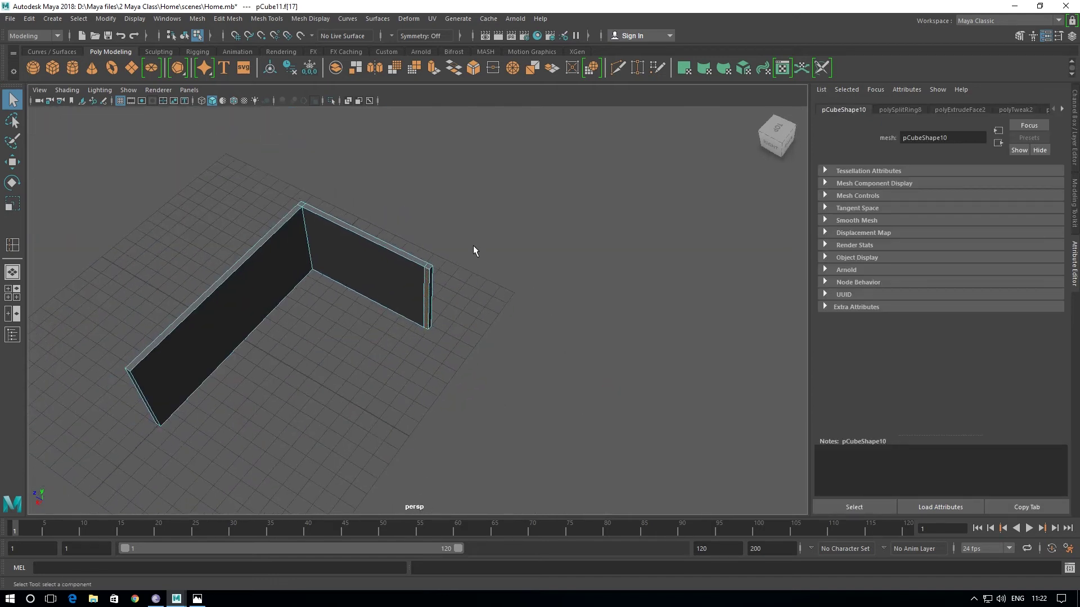
pyautogui.keyDown('shift'); pyautogui.rightClick(425, 294); pyautogui.keyUp('shift')
pyautogui.scroll(3, 467, 285)
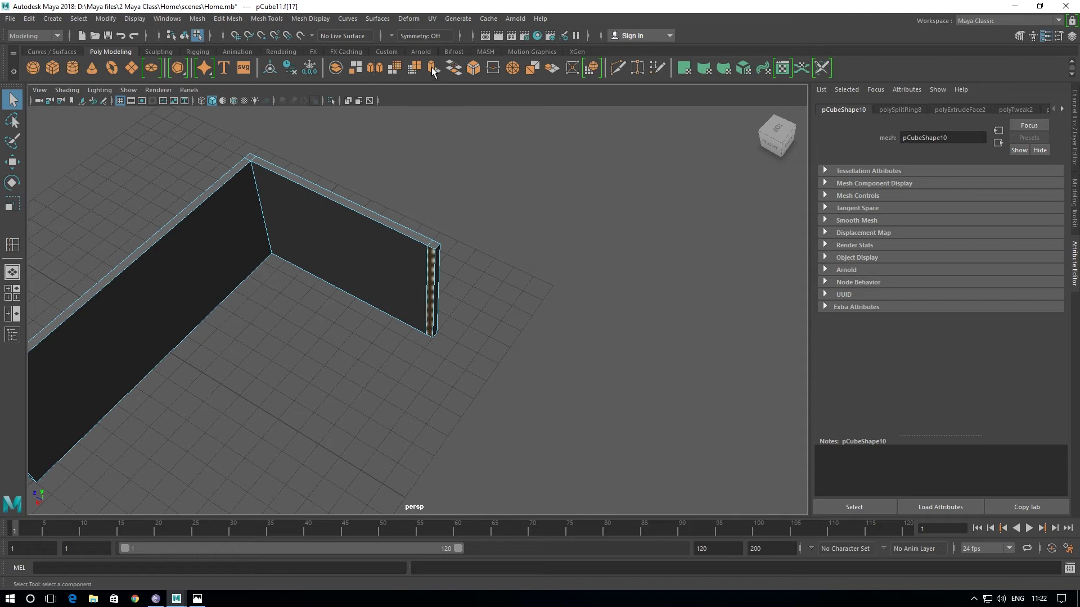
# - Extrude the second wall's end face out along X to Translate X 9.138
pyautogui.click(433, 68)
pyautogui.moveTo(456, 378)
pyautogui.keyDown('alt'); pyautogui.mouseDown()
pyautogui.moveTo(438, 362)
pyautogui.moveTo(487, 203)
pyautogui.mouseUp(); pyautogui.keyUp('alt')
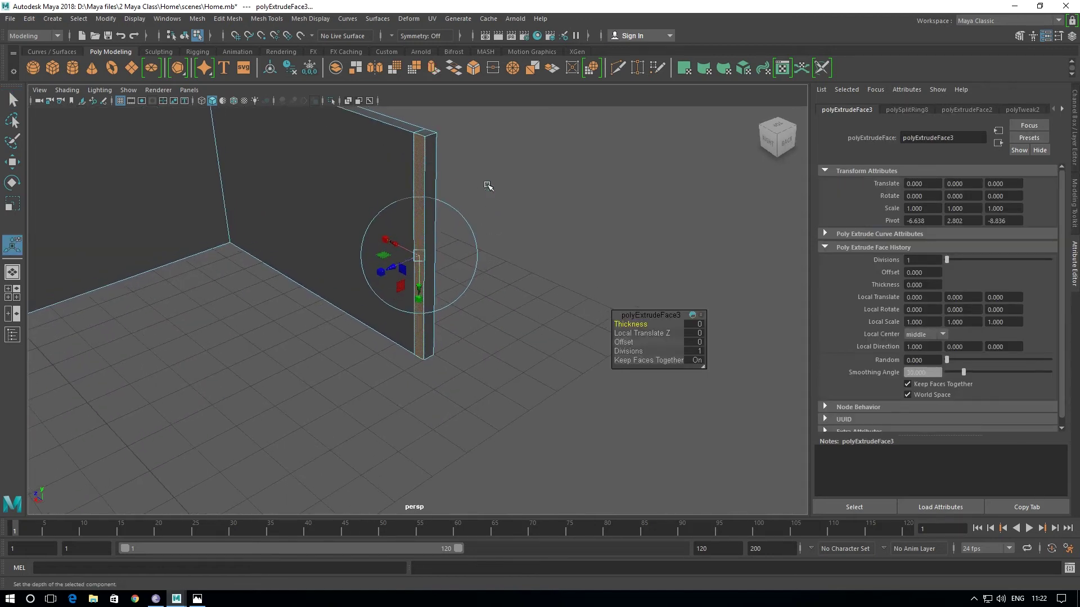
pyautogui.moveTo(480, 282)
pyautogui.keyDown('alt'); pyautogui.mouseDown()
pyautogui.moveTo(443, 297)
pyautogui.moveTo(394, 281)
pyautogui.moveTo(264, 338)
pyautogui.moveTo(145, 358)
pyautogui.mouseUp(); pyautogui.keyUp('alt')
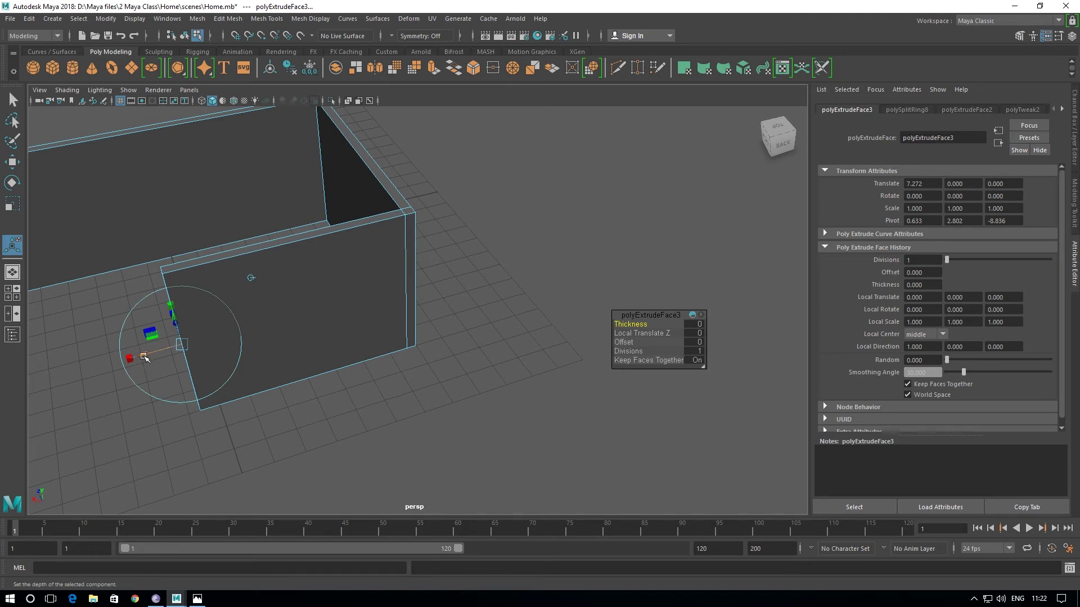
pyautogui.keyDown('alt'); pyautogui.moveTo(145, 357); pyautogui.dragTo(306, 312, button='middle'); pyautogui.keyUp('alt')
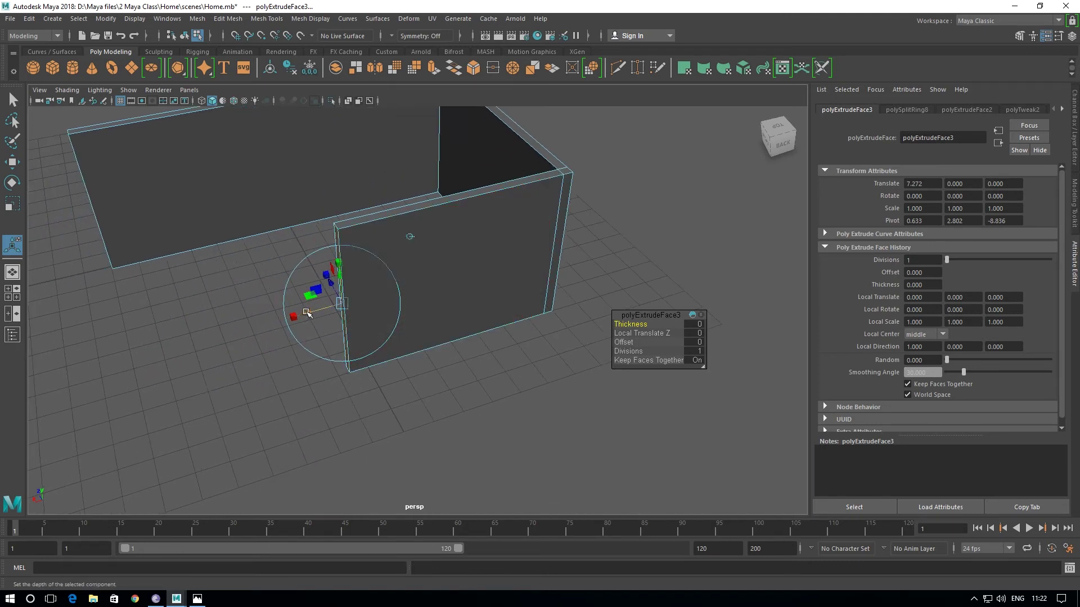
pyautogui.moveTo(306, 313); pyautogui.dragTo(84, 226)
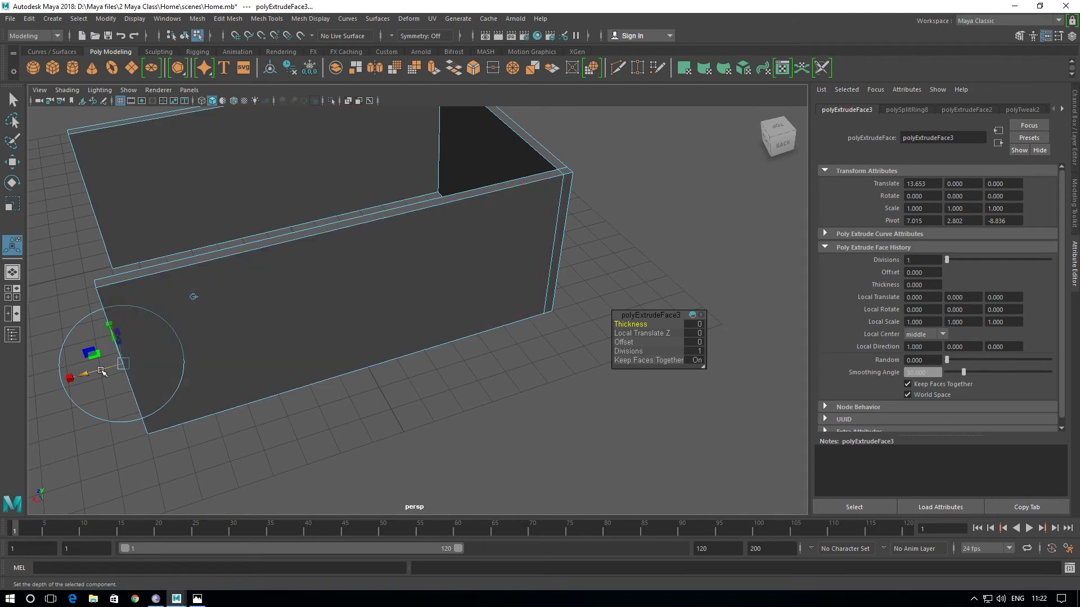
pyautogui.moveTo(90, 377); pyautogui.dragTo(247, 329)
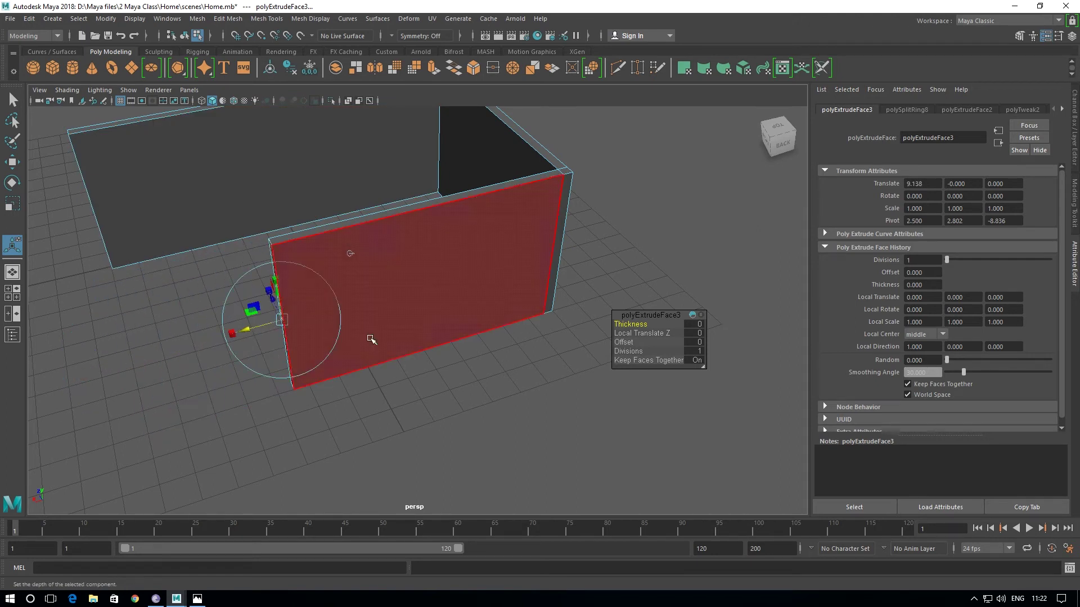
pyautogui.press('space')
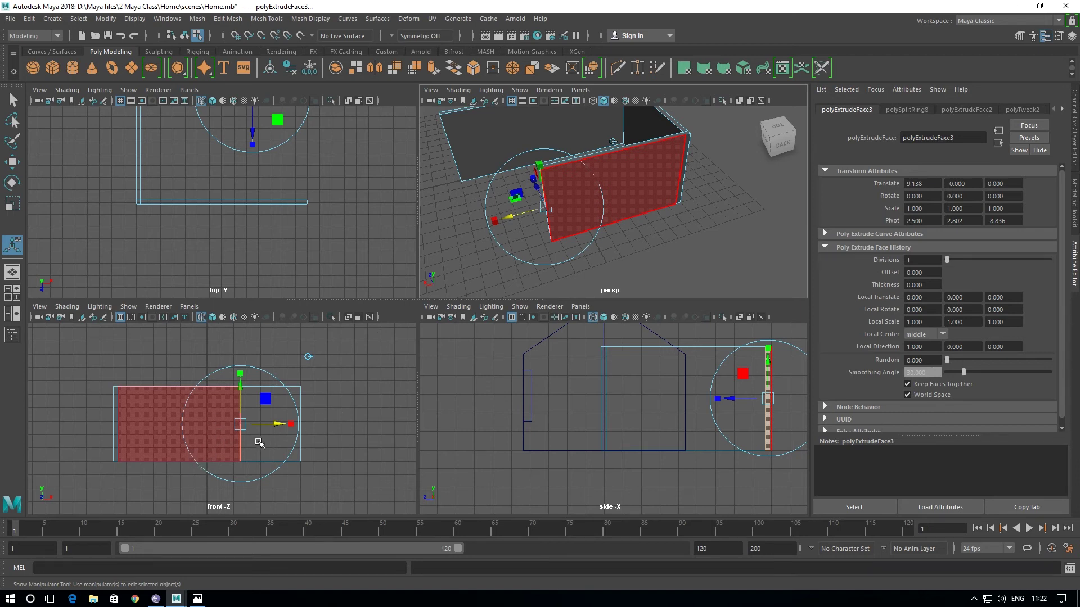
# - Extend the third wall's extruded face to Translate X 13.616 using the front view
pyautogui.moveTo(276, 425); pyautogui.dragTo(287, 430)
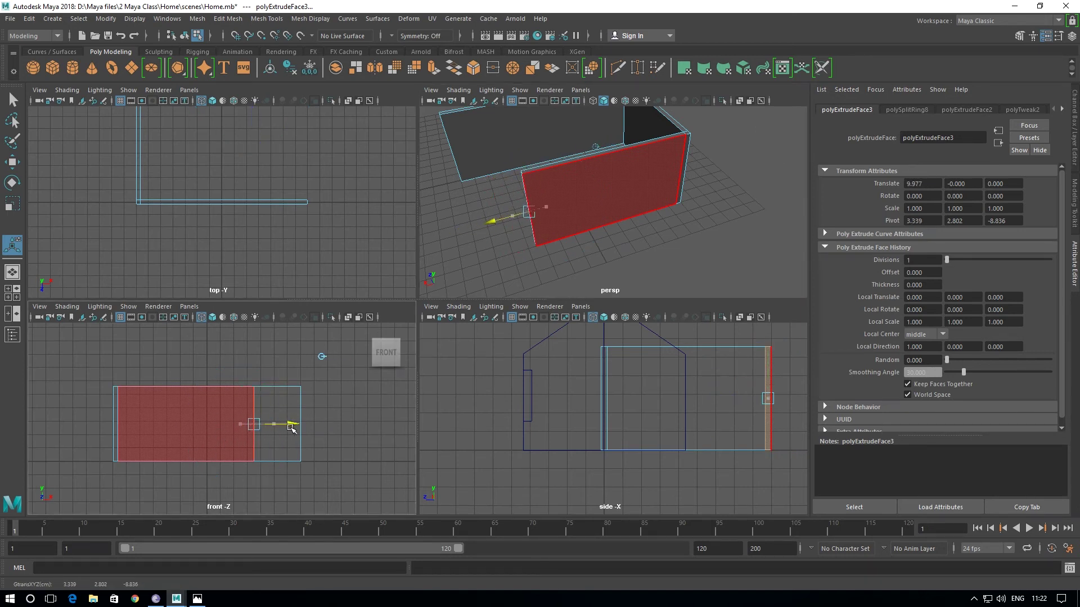
pyautogui.moveTo(286, 430); pyautogui.dragTo(302, 442)
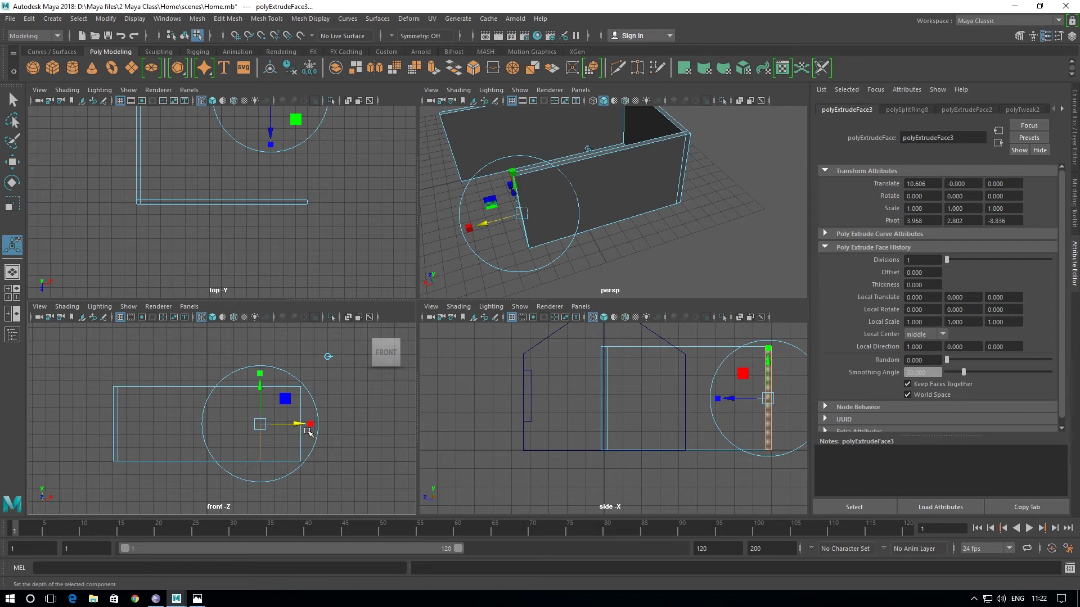
pyautogui.press('space')
pyautogui.scroll(1, 495, 386)
pyautogui.keyDown('alt'); pyautogui.moveTo(574, 424); pyautogui.dragTo(350, 378, button='middle'); pyautogui.keyUp('alt')
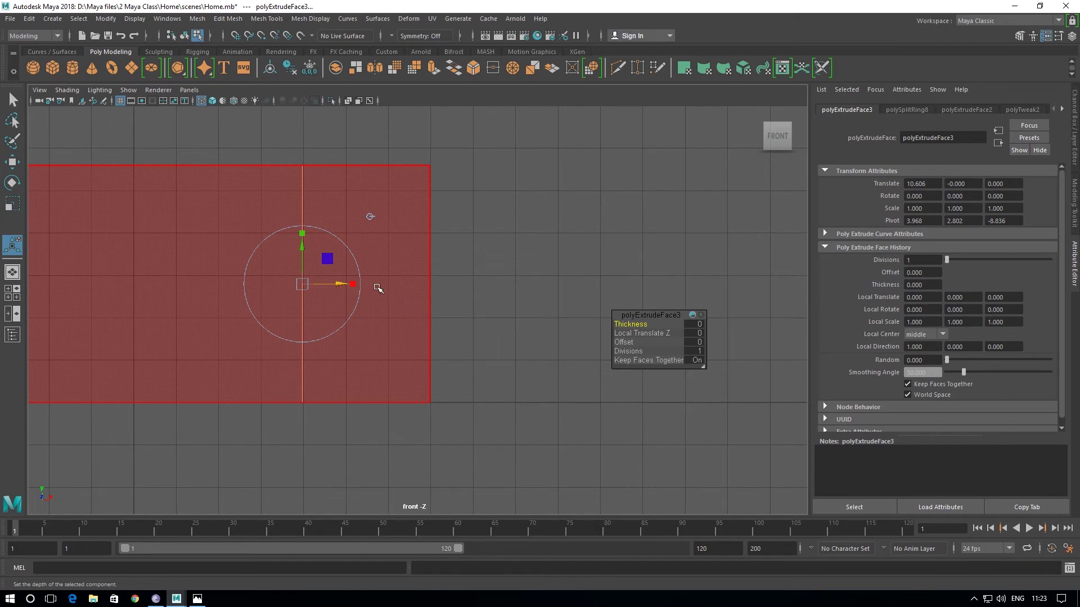
pyautogui.moveTo(341, 285)
pyautogui.mouseDown()
pyautogui.moveTo(456, 302)
pyautogui.moveTo(446, 316)
pyautogui.moveTo(469, 331)
pyautogui.mouseUp()
pyautogui.press('space')
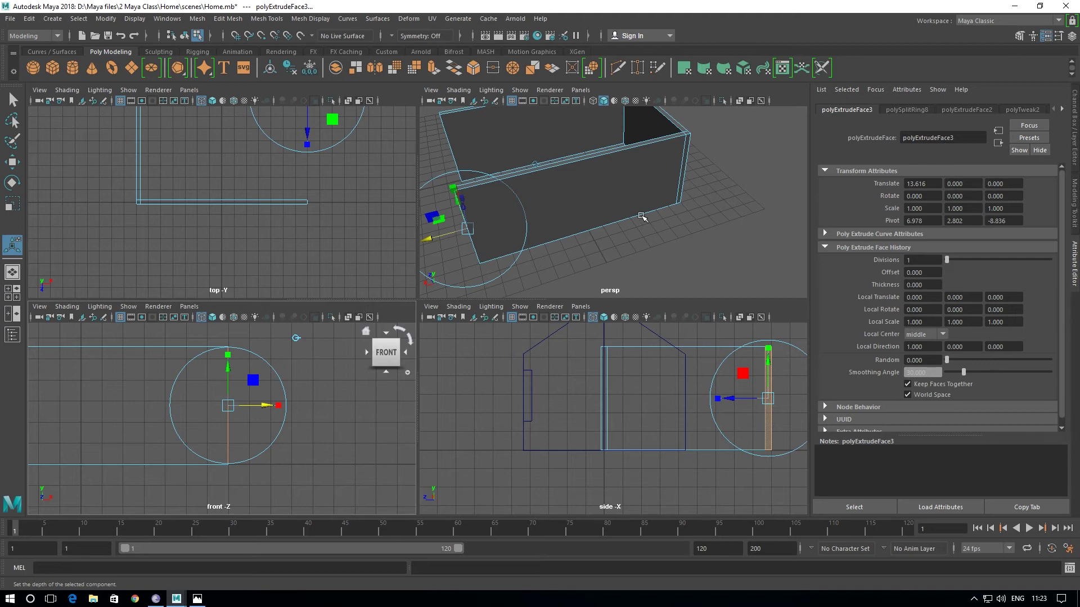
pyautogui.press('space')
pyautogui.moveTo(390, 342)
pyautogui.keyDown('alt'); pyautogui.mouseDown()
pyautogui.moveTo(507, 327)
pyautogui.moveTo(386, 294)
pyautogui.moveTo(394, 360)
pyautogui.mouseUp(); pyautogui.keyUp('alt')
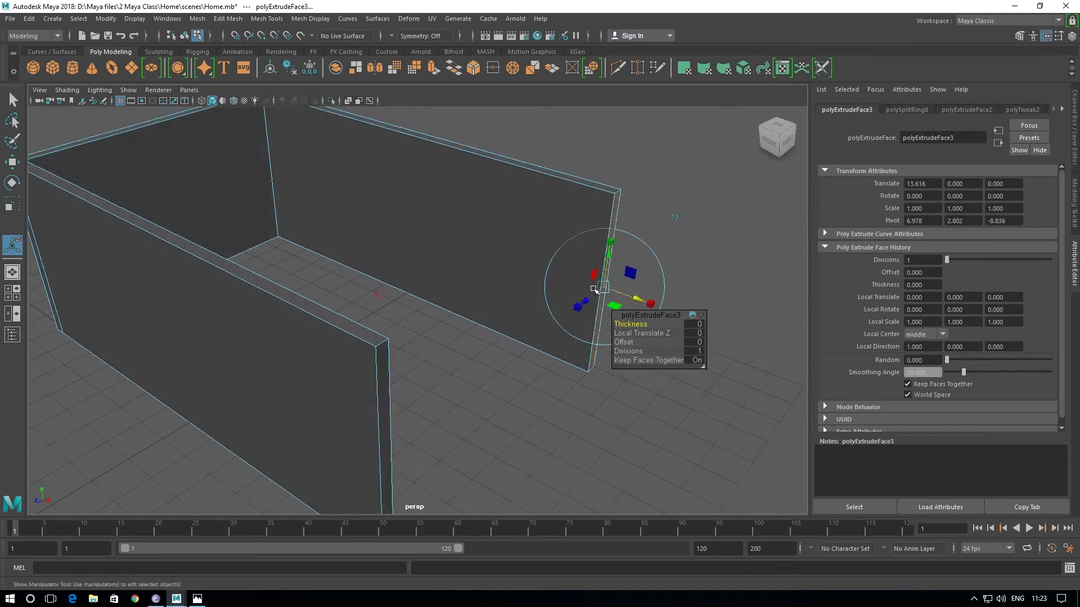
pyautogui.keyDown('alt'); pyautogui.moveTo(475, 415); pyautogui.dragTo(393, 372); pyautogui.keyUp('alt')
# - Deselect the extrusion and select the long wall pCube11
pyautogui.click(509, 407)
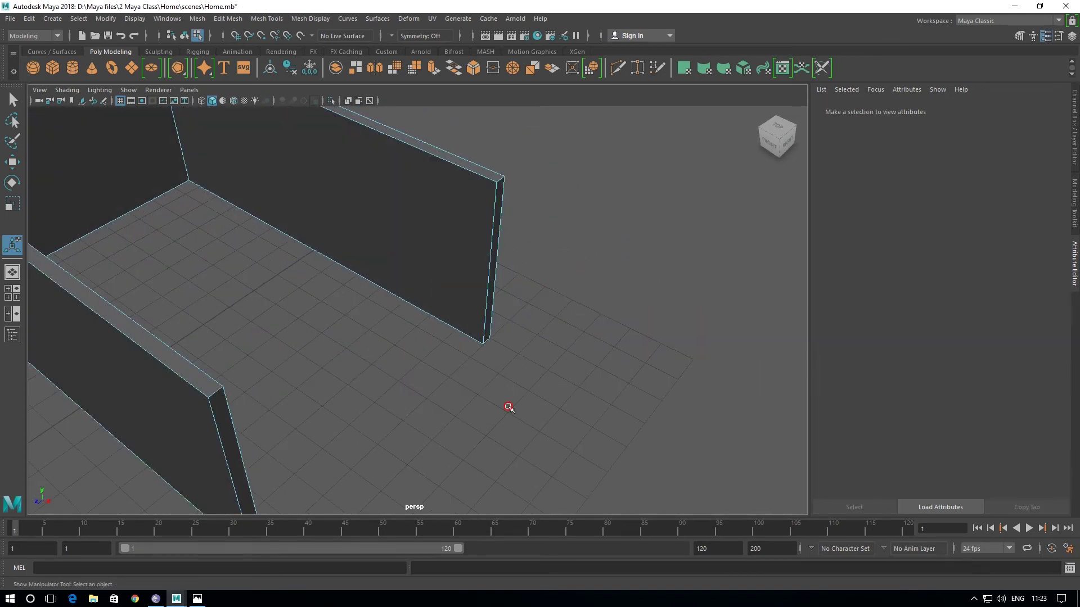
pyautogui.moveTo(466, 344)
pyautogui.keyDown('alt'); pyautogui.mouseDown()
pyautogui.moveTo(482, 344)
pyautogui.moveTo(493, 321)
pyautogui.mouseUp(); pyautogui.keyUp('alt')
pyautogui.moveTo(516, 250); pyautogui.dragTo(545, 259, button='right')
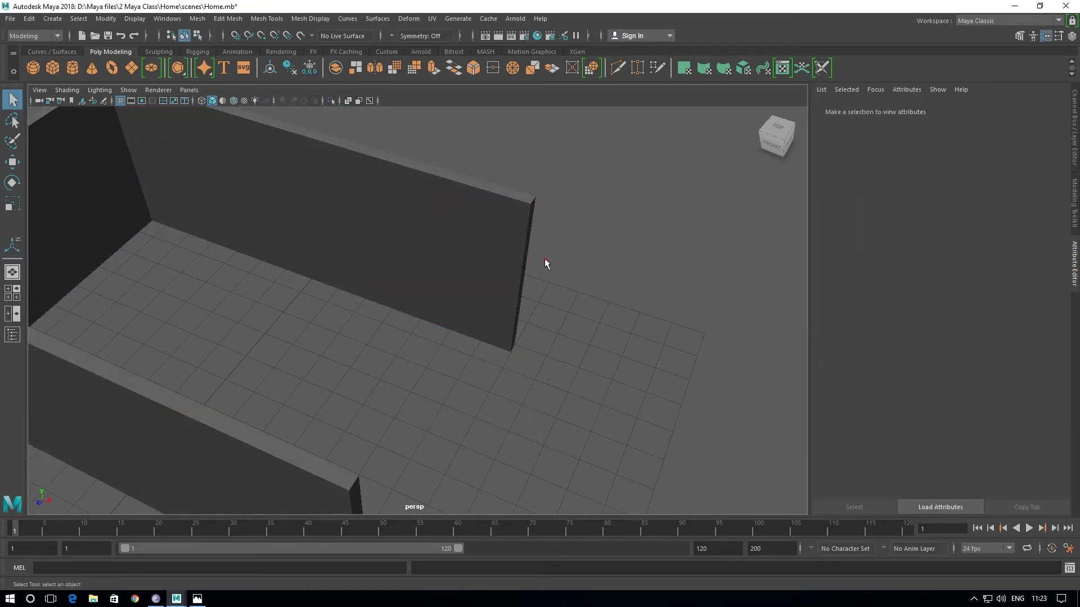
pyautogui.click(510, 250)
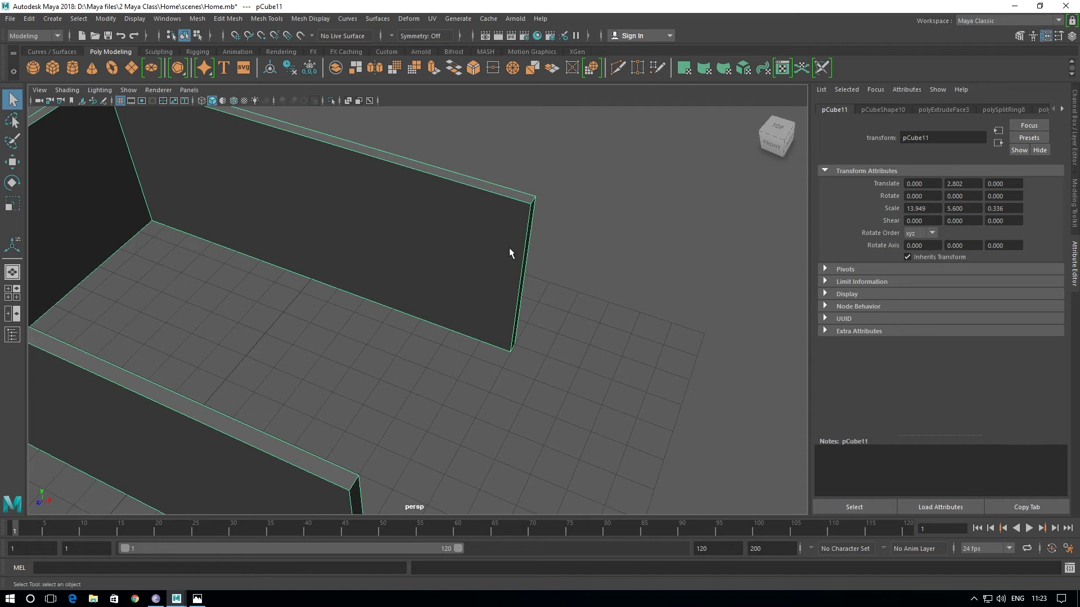
pyautogui.keyDown('shift'); pyautogui.moveTo(508, 244); pyautogui.dragTo(457, 260, button='right'); pyautogui.keyUp('shift')
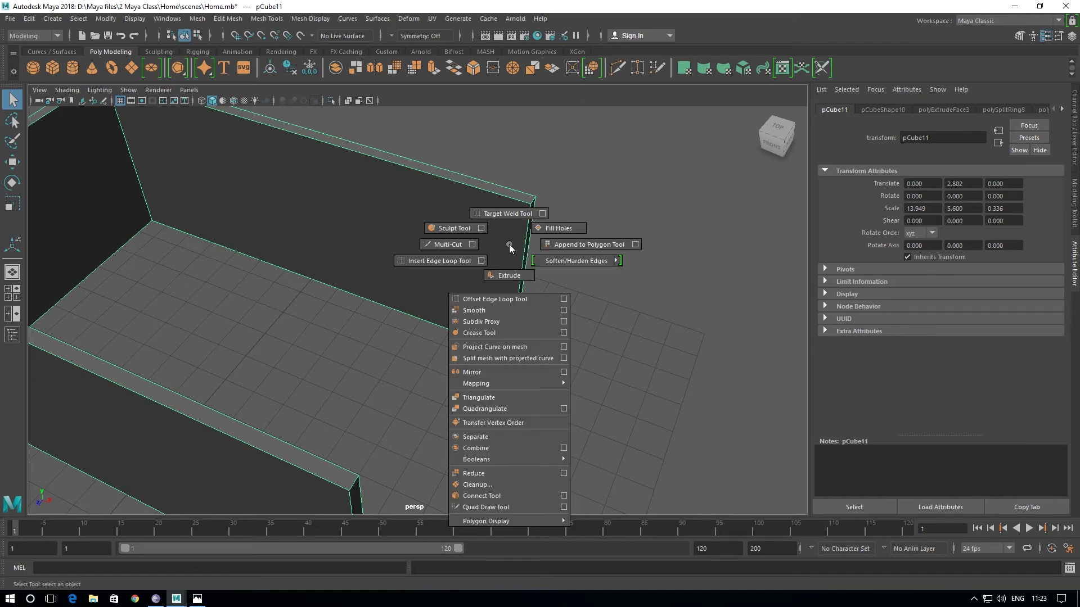
pyautogui.moveTo(472, 284)
pyautogui.keyDown('alt'); pyautogui.mouseDown()
pyautogui.moveTo(516, 321)
pyautogui.moveTo(475, 283)
pyautogui.mouseUp(); pyautogui.keyUp('alt')
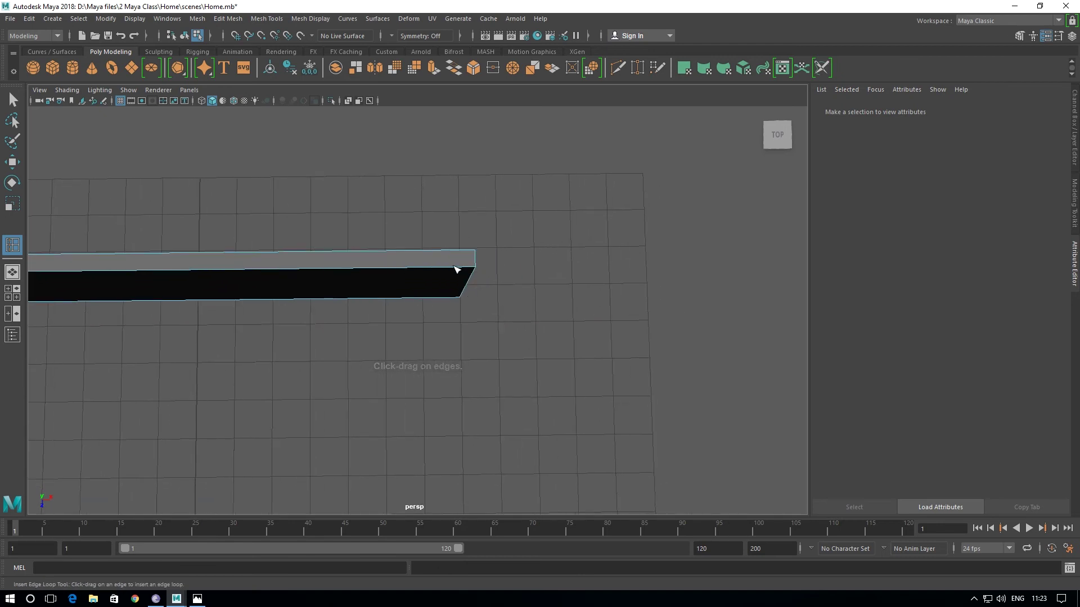
# - Insert an edge loop near the third wall's free end, then switch to face selection
pyautogui.scroll(2, 472, 292)
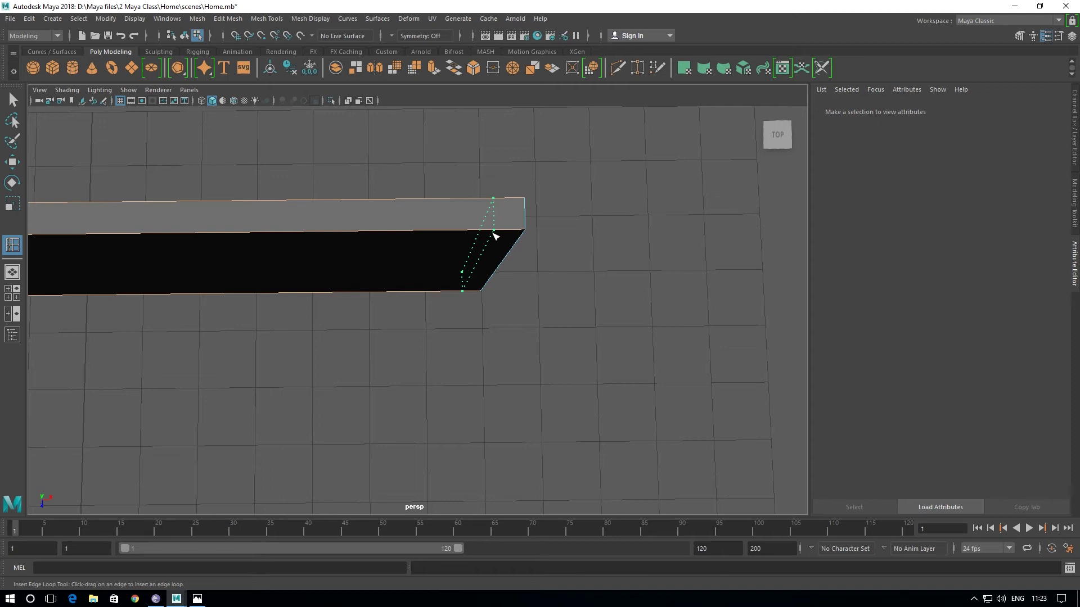
pyautogui.click(495, 237)
pyautogui.moveTo(542, 296)
pyautogui.keyDown('alt'); pyautogui.mouseDown()
pyautogui.moveTo(547, 321)
pyautogui.moveTo(258, 248)
pyautogui.mouseUp(); pyautogui.keyUp('alt')
pyautogui.click(257, 249)
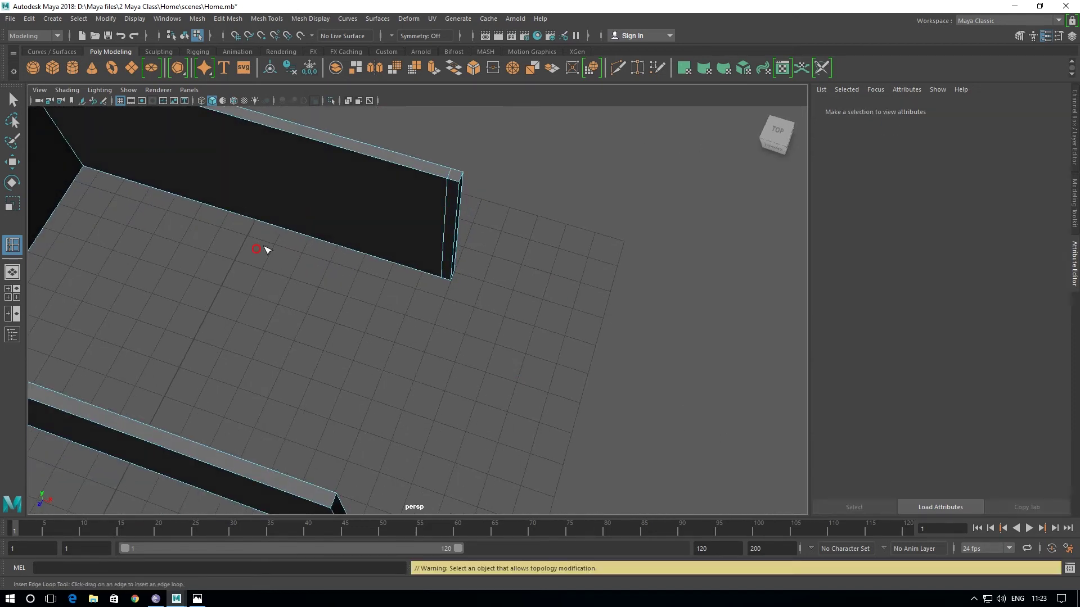
pyautogui.click(12, 100)
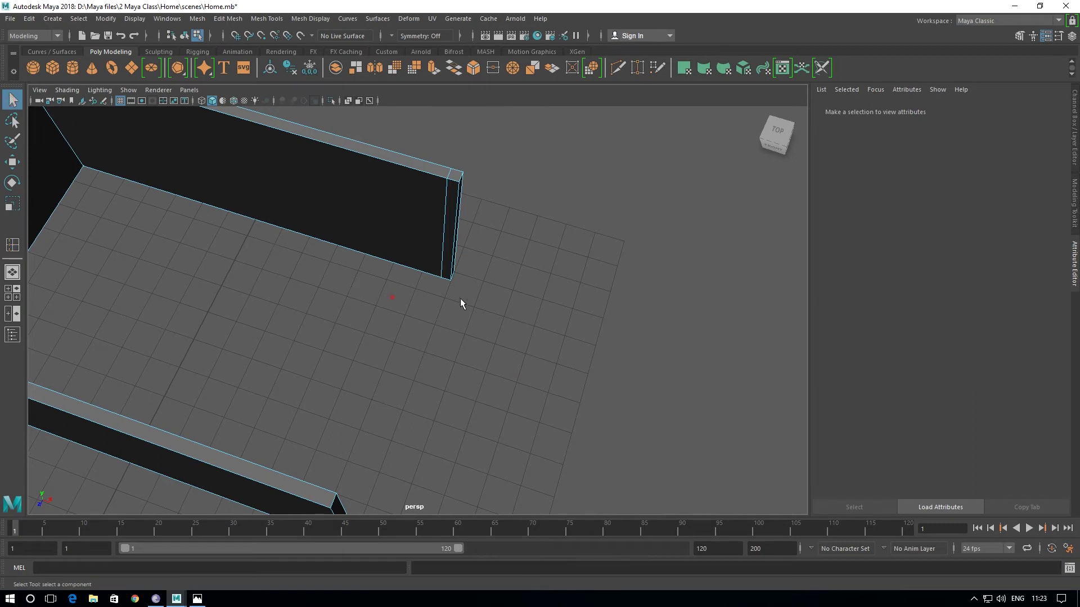
pyautogui.keyDown('alt'); pyautogui.moveTo(460, 298); pyautogui.dragTo(487, 276); pyautogui.keyUp('alt')
pyautogui.moveTo(440, 194); pyautogui.dragTo(444, 221, button='right')
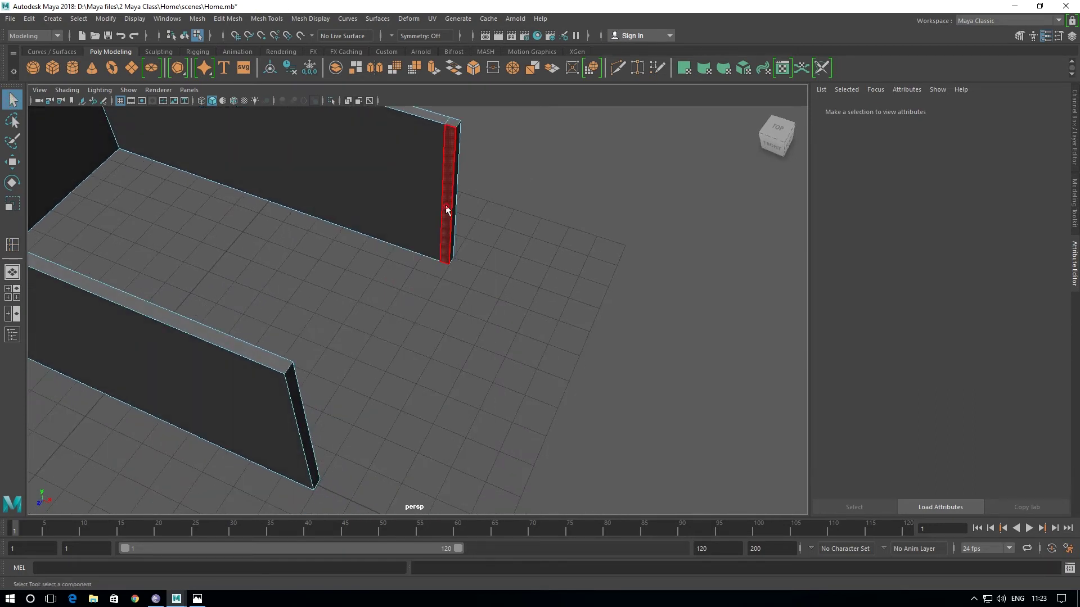
# - Select the wall's narrow end face and extrude it
pyautogui.click(447, 211)
pyautogui.moveTo(613, 289)
pyautogui.keyDown('alt'); pyautogui.mouseDown()
pyautogui.moveTo(571, 313)
pyautogui.moveTo(387, 130)
pyautogui.mouseUp(); pyautogui.keyUp('alt')
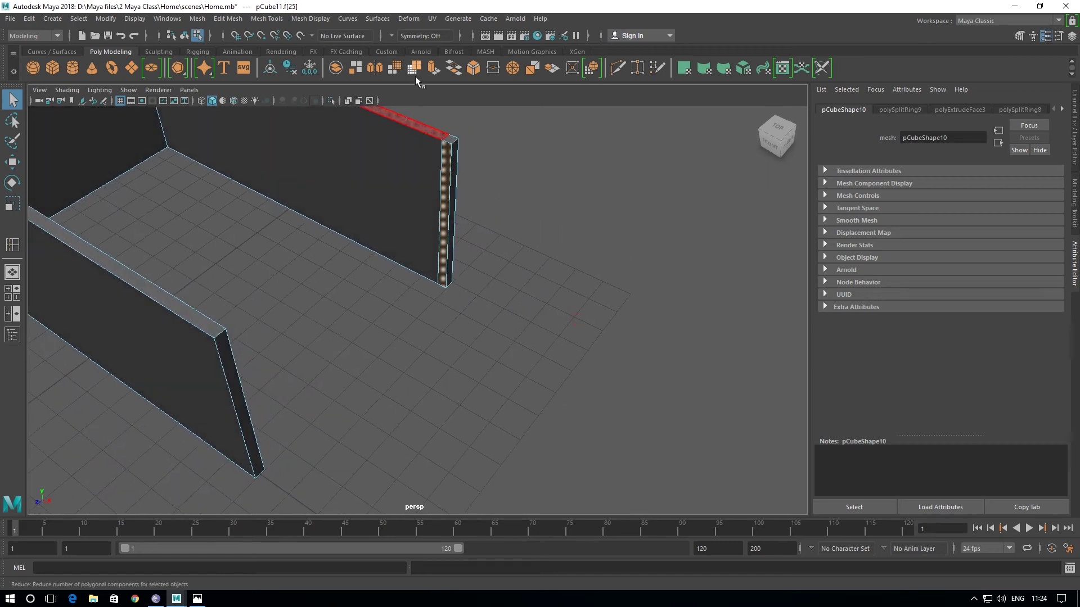
pyautogui.click(434, 68)
pyautogui.moveTo(485, 143)
pyautogui.keyDown('alt'); pyautogui.mouseDown()
pyautogui.moveTo(494, 200)
pyautogui.moveTo(394, 270)
pyautogui.moveTo(202, 359)
pyautogui.moveTo(138, 373)
pyautogui.moveTo(243, 262)
pyautogui.mouseUp(); pyautogui.keyUp('alt')
# - Pull the extruded face along Z in the side view to about Translate Z 8.47
pyautogui.press('space')
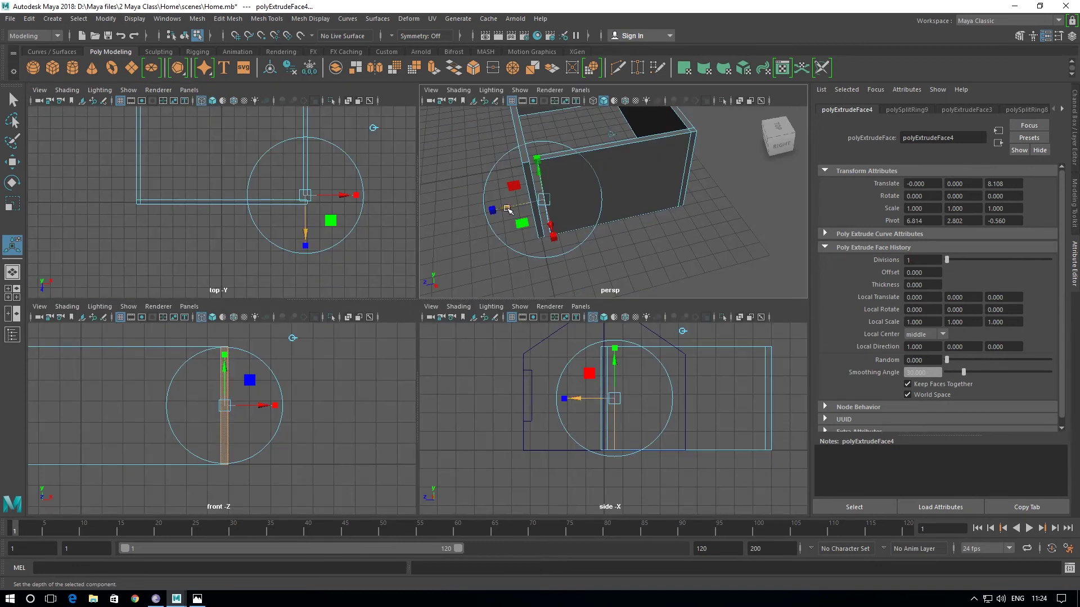
pyautogui.moveTo(508, 209); pyautogui.dragTo(631, 348)
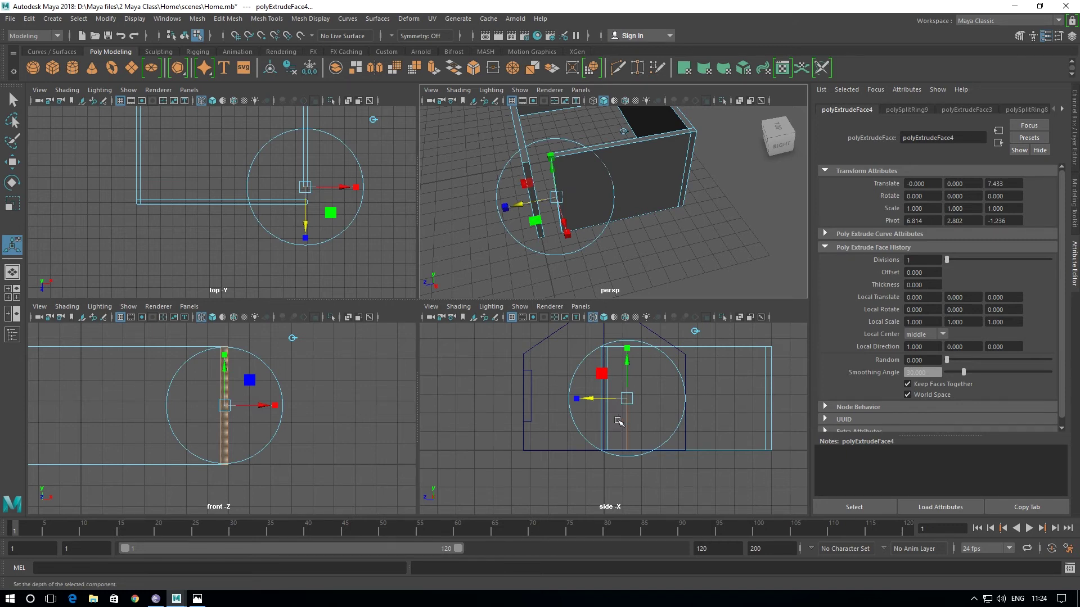
pyautogui.press('space')
pyautogui.scroll(2, 433, 374)
pyautogui.scroll(1, 526, 439)
pyautogui.scroll(2, 373, 332)
pyautogui.moveTo(376, 306); pyautogui.dragTo(313, 325)
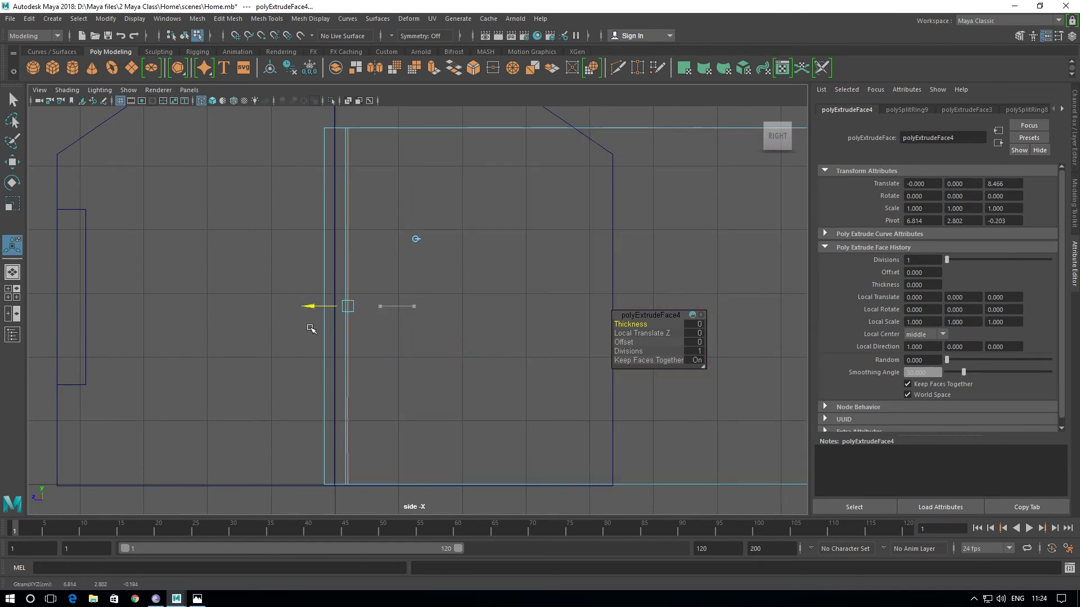
# - Readjust the extrusion depth along Z, checking the strip with the extrude manipulator
pyautogui.moveTo(313, 325); pyautogui.dragTo(320, 329)
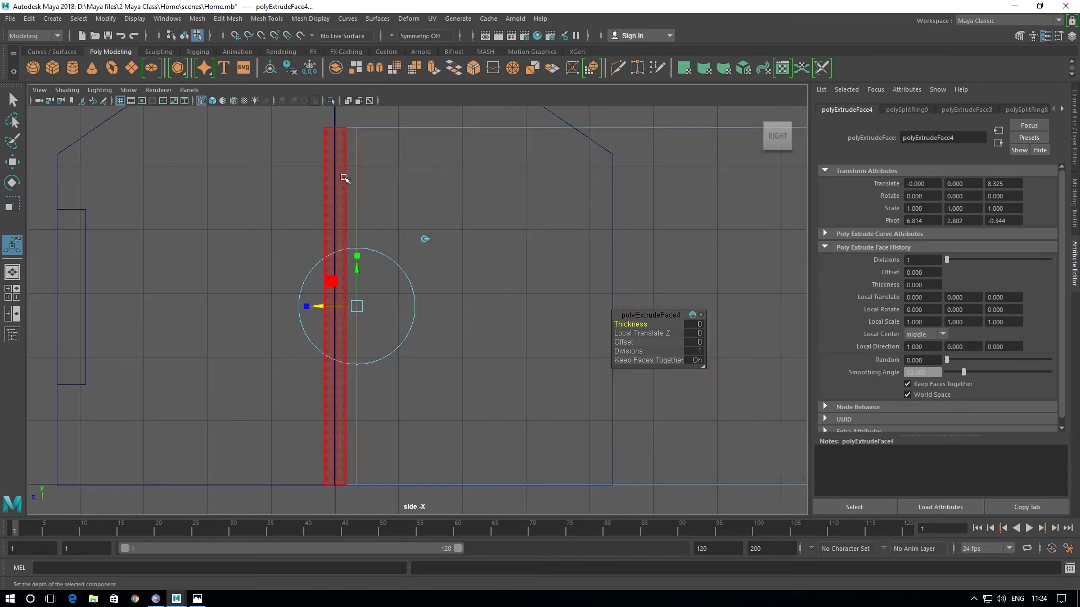
pyautogui.moveTo(306, 307)
pyautogui.mouseDown()
pyautogui.moveTo(290, 312)
pyautogui.moveTo(291, 282)
pyautogui.moveTo(315, 253)
pyautogui.mouseUp()
pyautogui.keyDown('alt'); pyautogui.moveTo(315, 253); pyautogui.dragTo(216, 386, button='right'); pyautogui.keyUp('alt')
pyautogui.moveTo(211, 383)
pyautogui.mouseDown()
pyautogui.moveTo(200, 384)
pyautogui.moveTo(228, 386)
pyautogui.mouseUp()
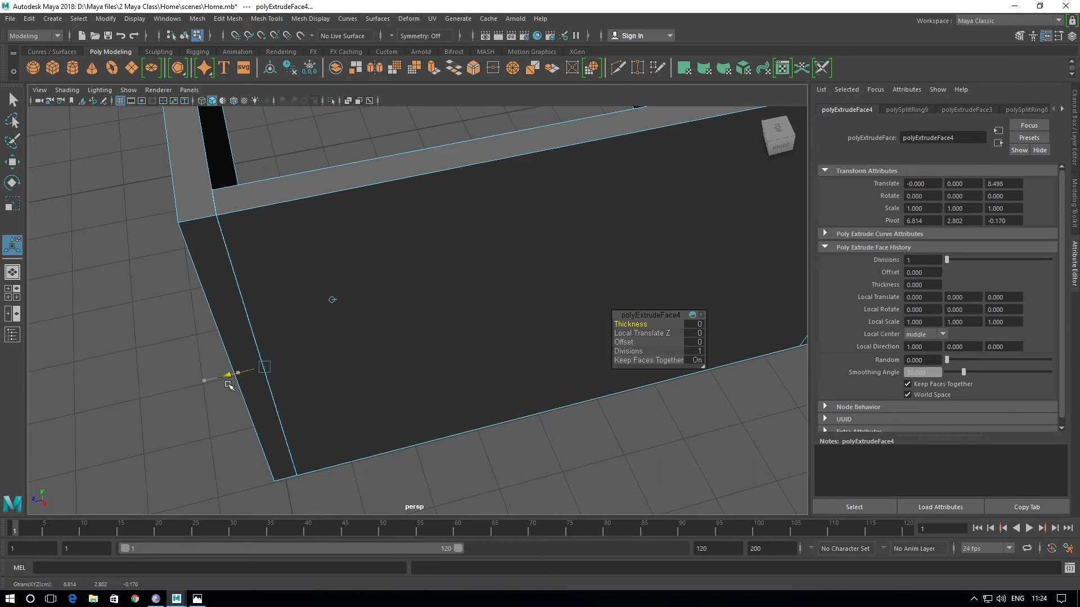
pyautogui.click(204, 381)
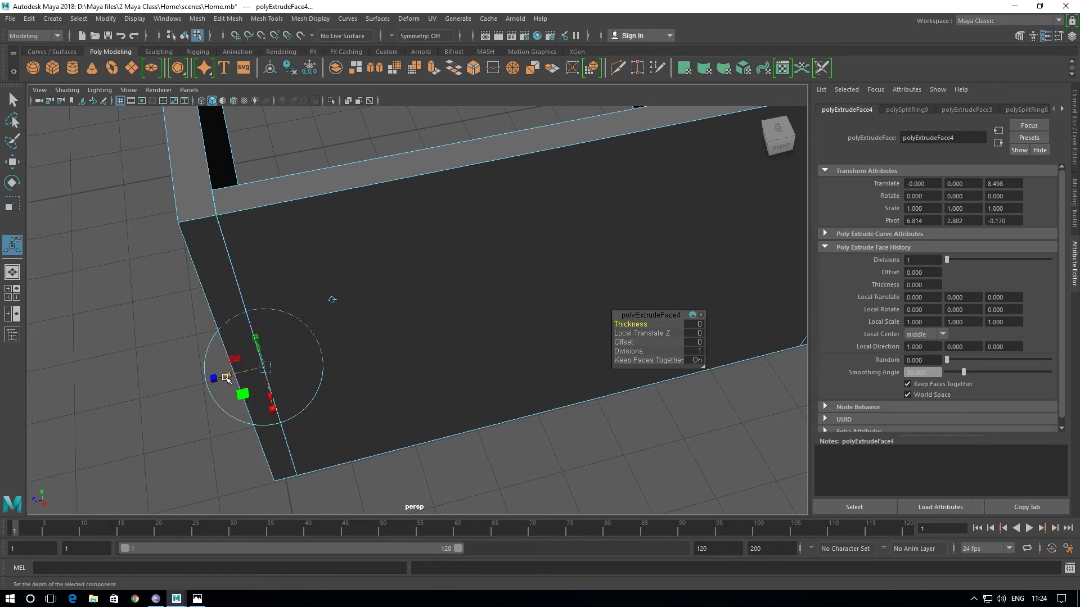
pyautogui.moveTo(228, 378)
pyautogui.keyDown('alt'); pyautogui.mouseDown()
pyautogui.moveTo(313, 463)
pyautogui.moveTo(313, 379)
pyautogui.mouseUp(); pyautogui.keyUp('alt')
pyautogui.click(310, 463)
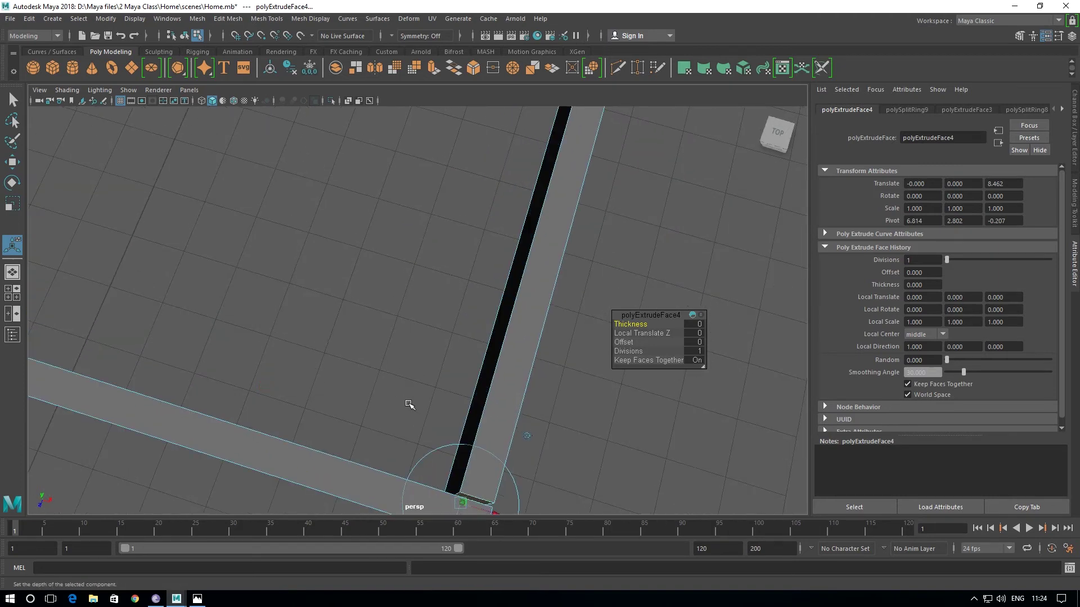
pyautogui.keyDown('alt'); pyautogui.moveTo(410, 405); pyautogui.dragTo(303, 357); pyautogui.keyUp('alt')
# - In the top view, align the extruded strip's edge with the adjoining wall corner
pyautogui.press('space')
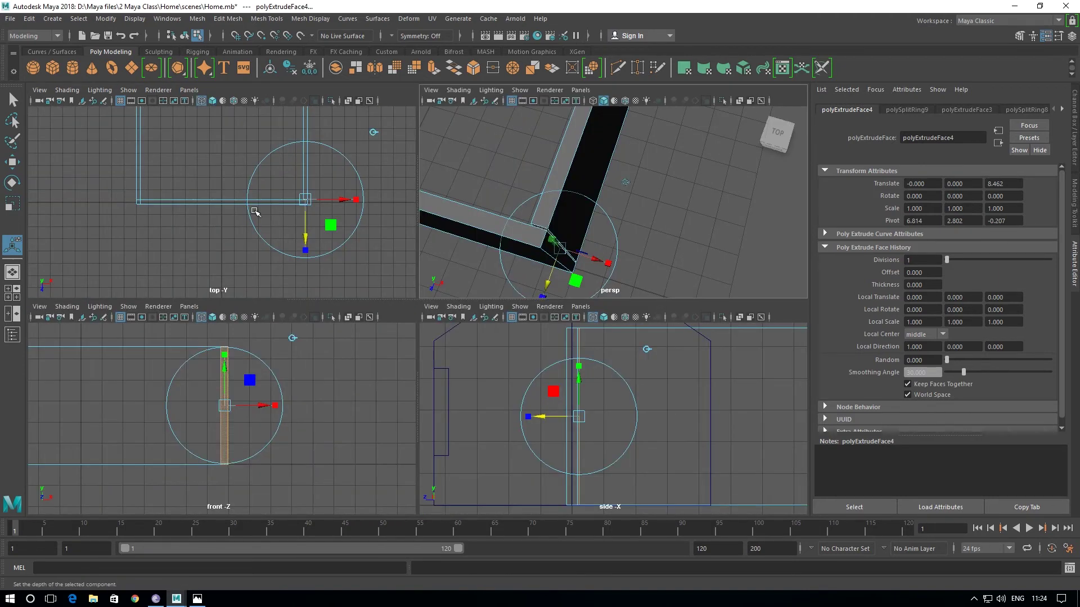
pyautogui.press('space')
pyautogui.scroll(1, 564, 340)
pyautogui.scroll(1, 564, 340)
pyautogui.moveTo(573, 356)
pyautogui.keyDown('alt'); pyautogui.mouseDown(button='middle')
pyautogui.moveTo(381, 357)
pyautogui.moveTo(294, 373)
pyautogui.mouseUp(button='middle'); pyautogui.keyUp('alt')
pyautogui.scroll(1, 430, 366)
pyautogui.scroll(3, 255, 381)
pyautogui.keyDown('alt'); pyautogui.moveTo(201, 382); pyautogui.dragTo(330, 343, button='middle'); pyautogui.keyUp('alt')
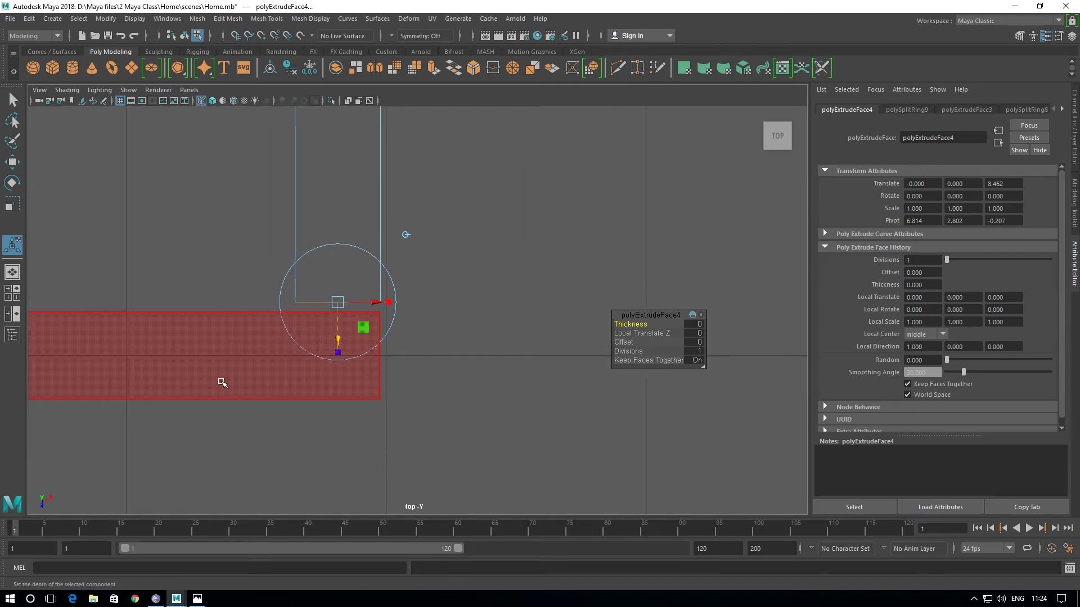
pyautogui.keyDown('alt'); pyautogui.moveTo(226, 384); pyautogui.dragTo(598, 458, button='right'); pyautogui.keyUp('alt')
pyautogui.keyDown('alt'); pyautogui.moveTo(333, 402); pyautogui.dragTo(338, 311, button='middle'); pyautogui.keyUp('alt')
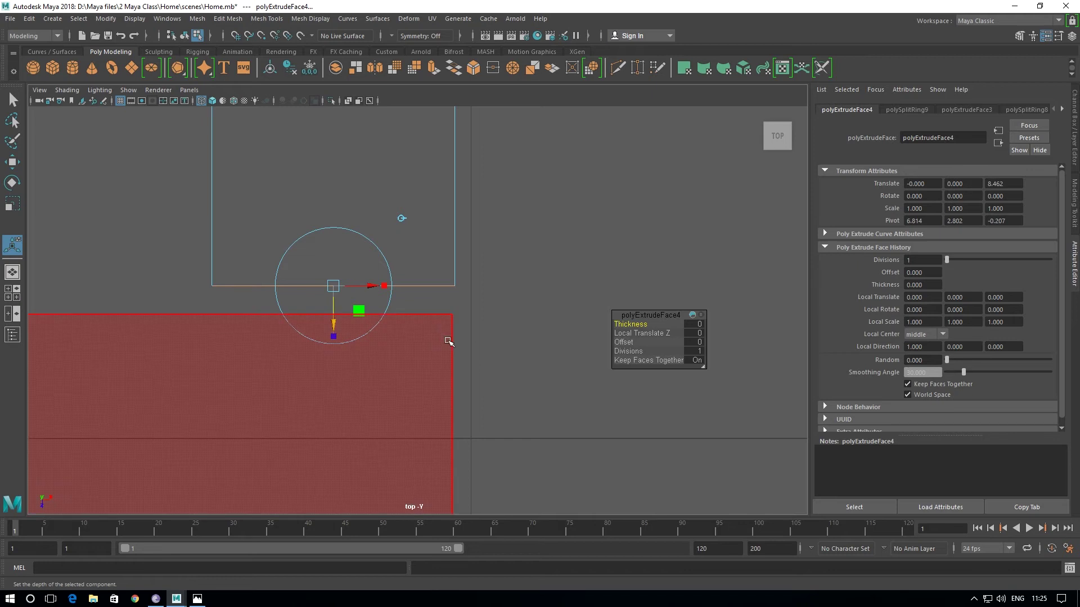
pyautogui.moveTo(334, 328); pyautogui.dragTo(333, 349)
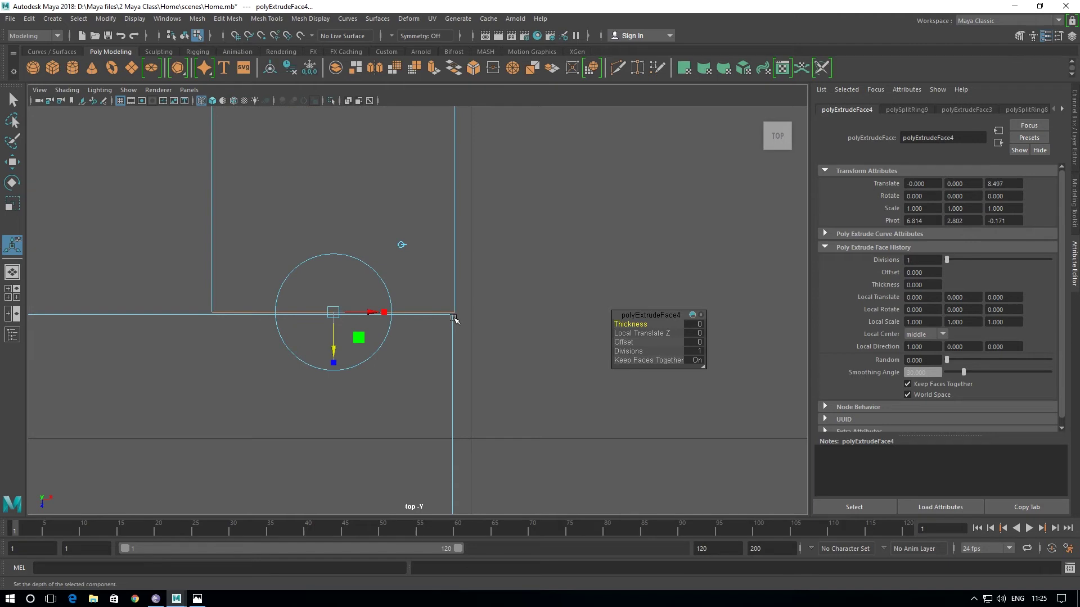
# - Undo an accidental sideways X shift of the extruded face
pyautogui.keyDown('alt'); pyautogui.moveTo(459, 320); pyautogui.dragTo(487, 316, button='right'); pyautogui.keyUp('alt')
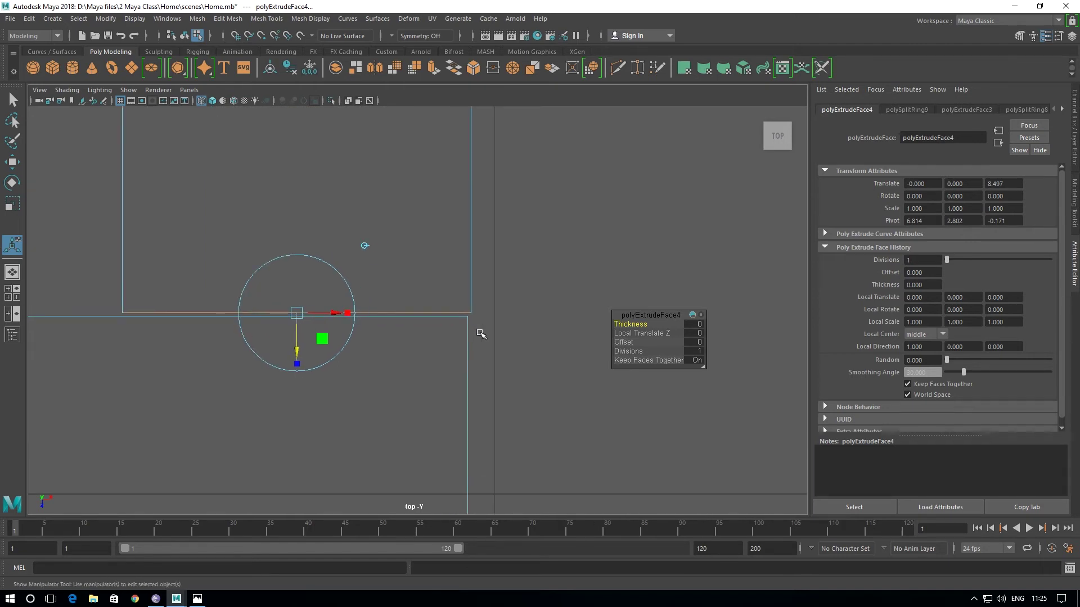
pyautogui.scroll(-5, 491, 319)
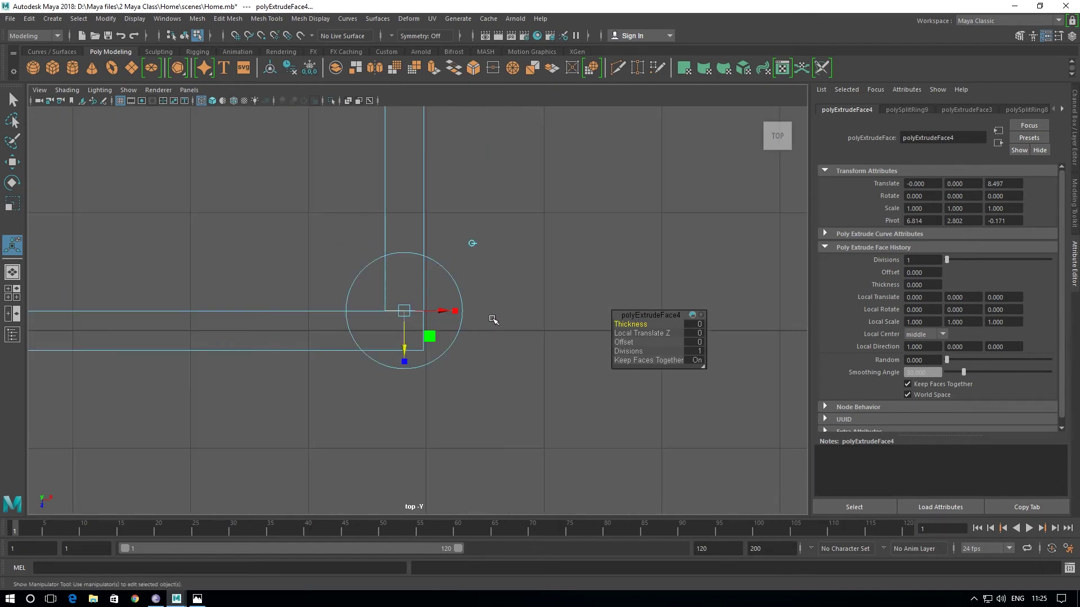
pyautogui.scroll(2, 440, 331)
pyautogui.scroll(2, 417, 321)
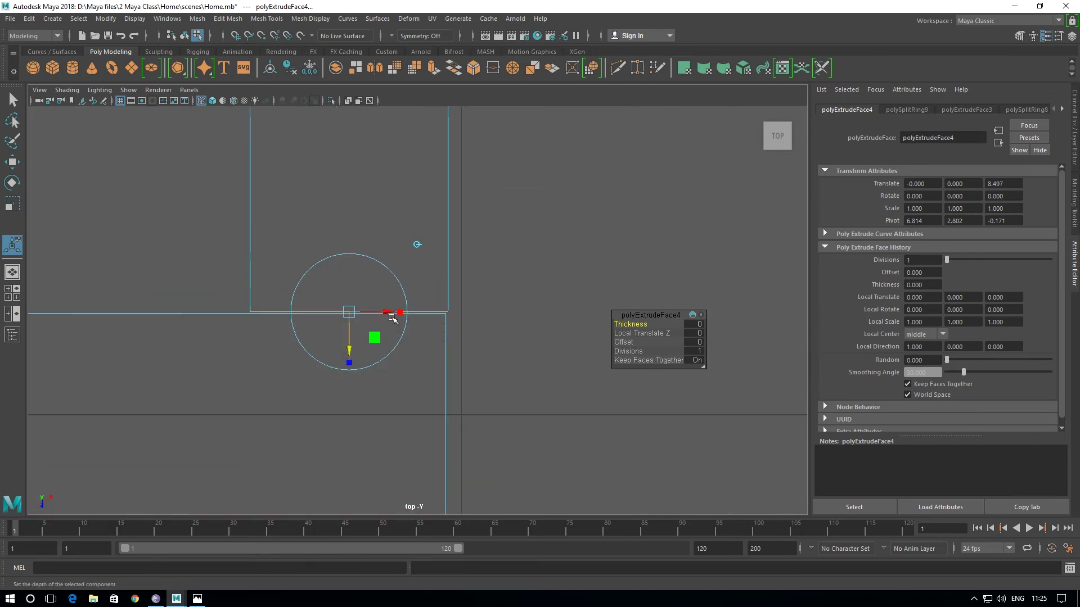
pyautogui.moveTo(385, 311); pyautogui.dragTo(382, 312)
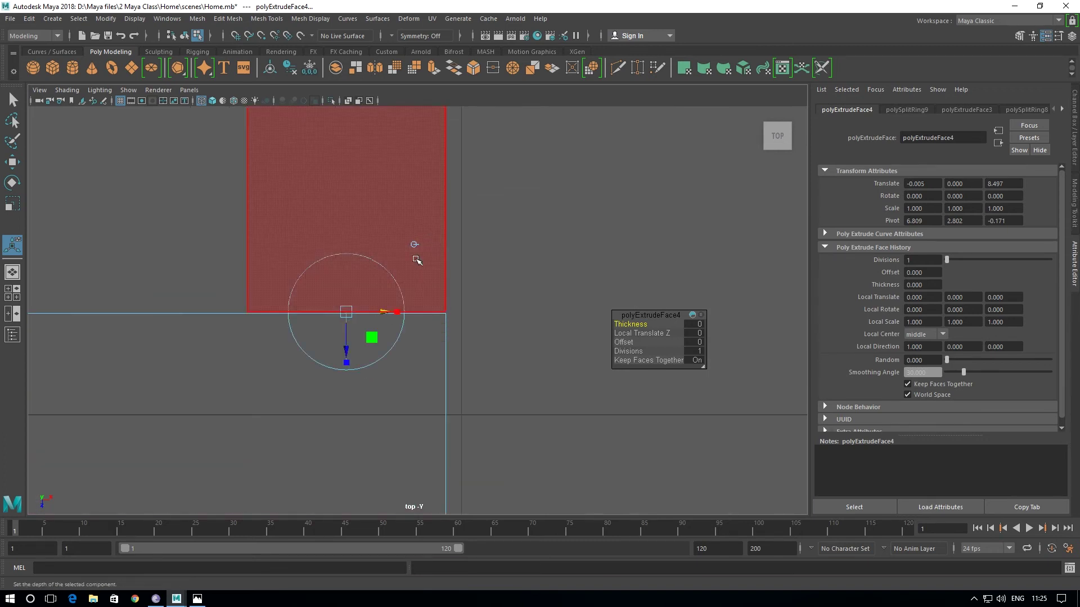
pyautogui.hotkey('ctrl', 'z')
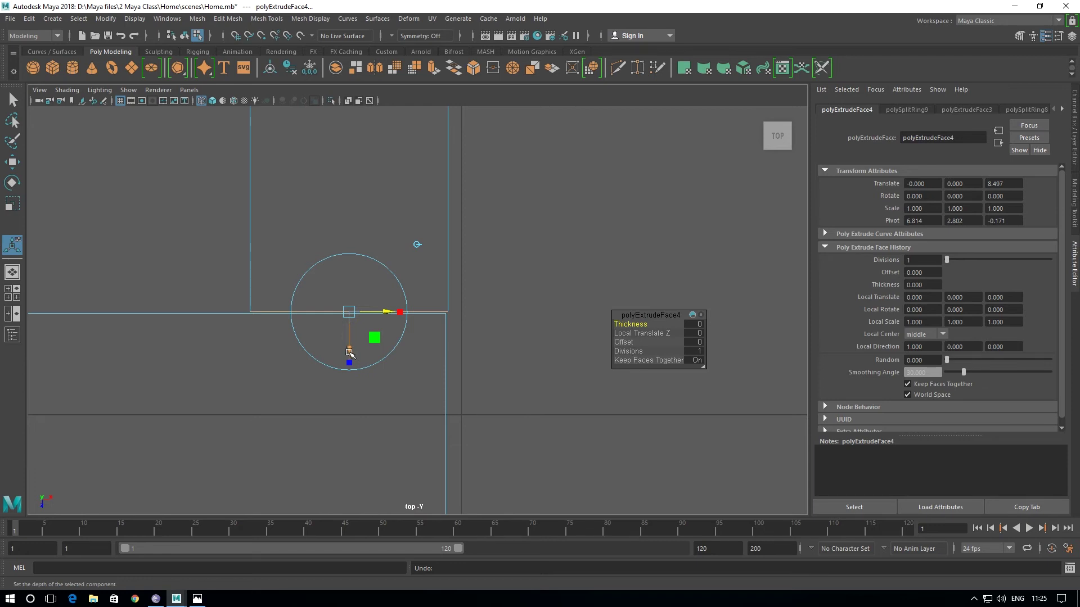
# - Fine-tune the extruded face along Z until it settles at Translate Z 8.493
pyautogui.moveTo(349, 353); pyautogui.dragTo(350, 348)
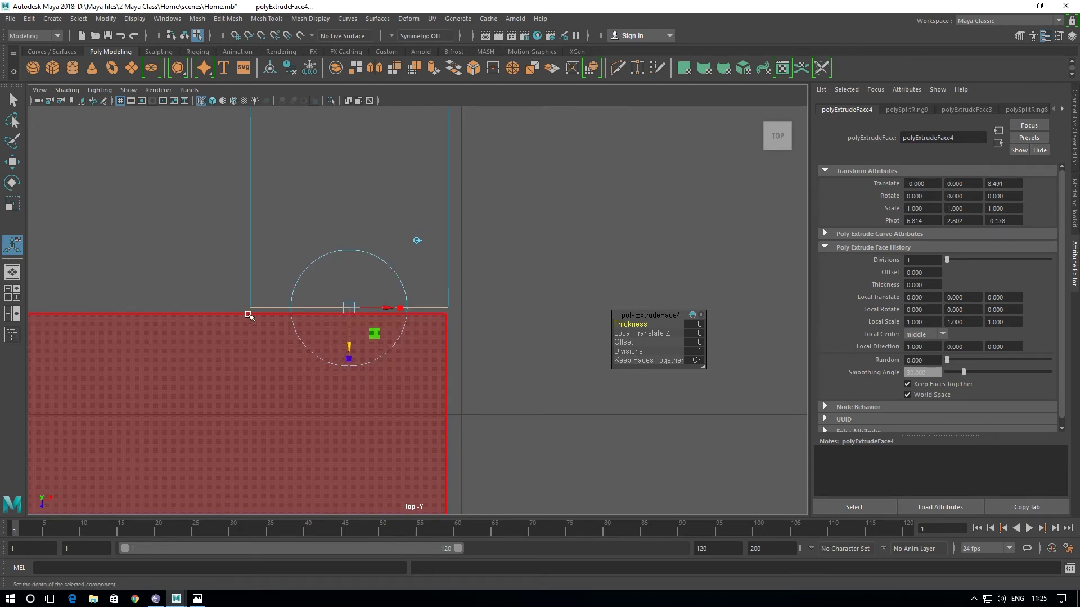
pyautogui.scroll(-5, 398, 410)
pyautogui.scroll(2, 397, 326)
pyautogui.scroll(2, 388, 325)
pyautogui.scroll(2, 371, 326)
pyautogui.scroll(1, 349, 326)
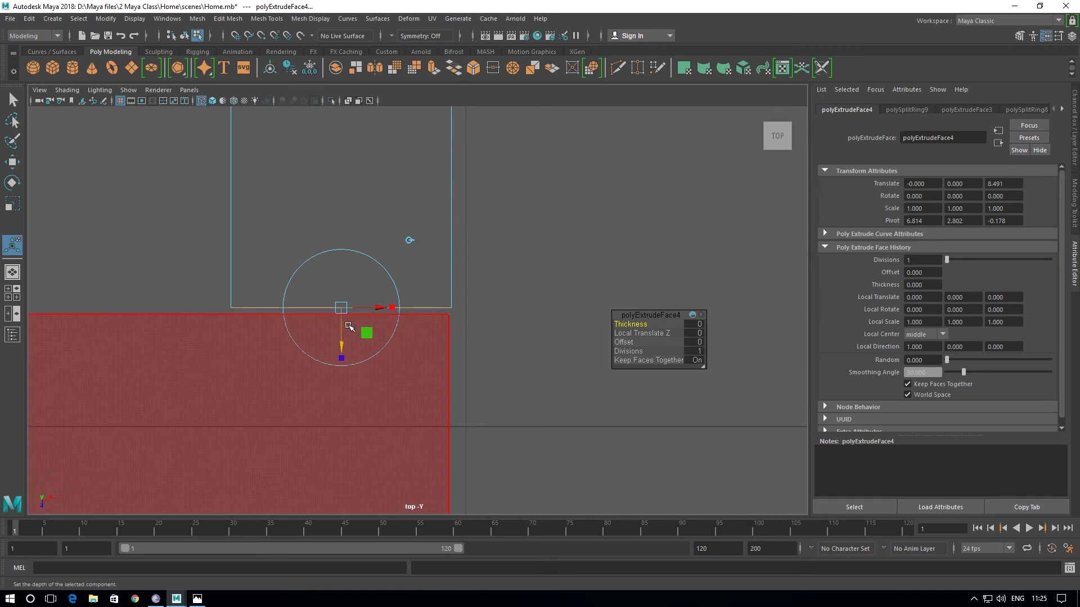
pyautogui.moveTo(341, 343); pyautogui.dragTo(340, 349)
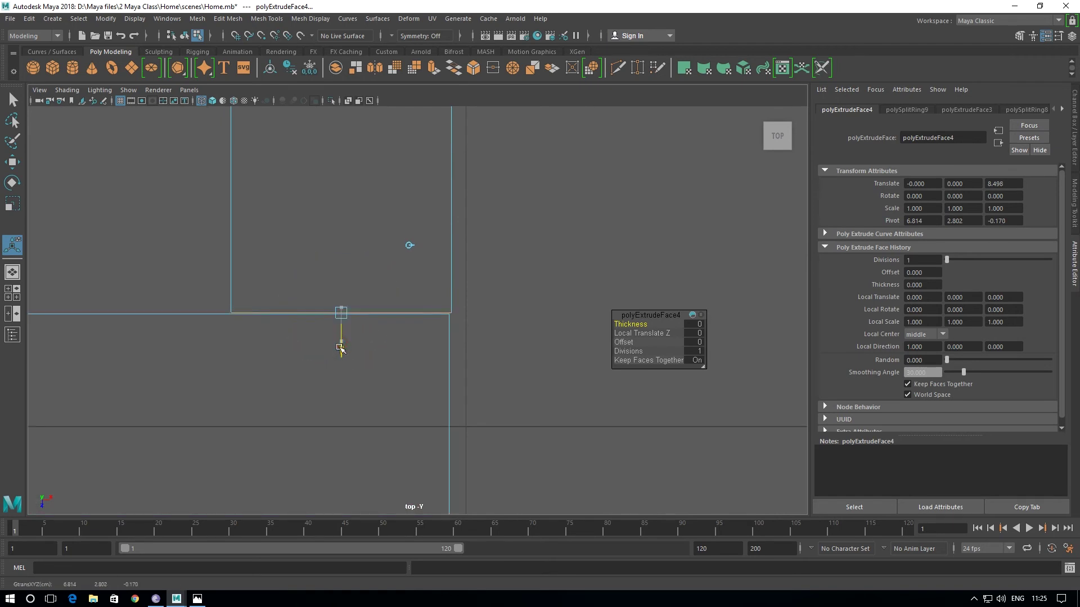
pyautogui.moveTo(346, 347); pyautogui.dragTo(329, 348)
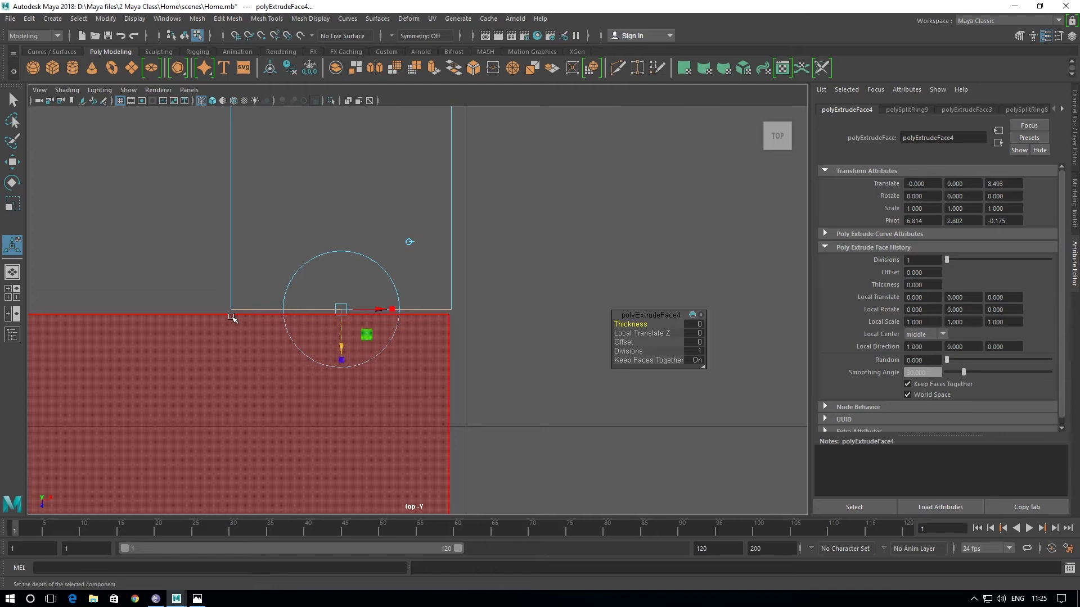
pyautogui.scroll(2, 231, 317)
pyautogui.keyDown('alt'); pyautogui.moveTo(231, 316); pyautogui.dragTo(355, 258, button='middle'); pyautogui.keyUp('alt')
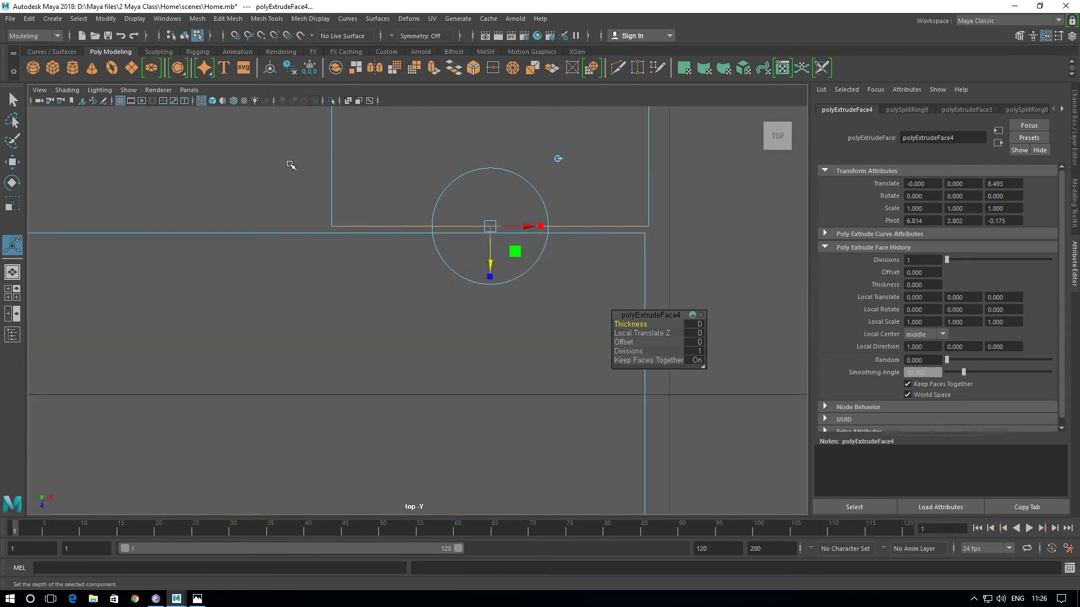
# - Select pCube11 in Object Mode and insert an edge loop near the wall corner
pyautogui.click(272, 175)
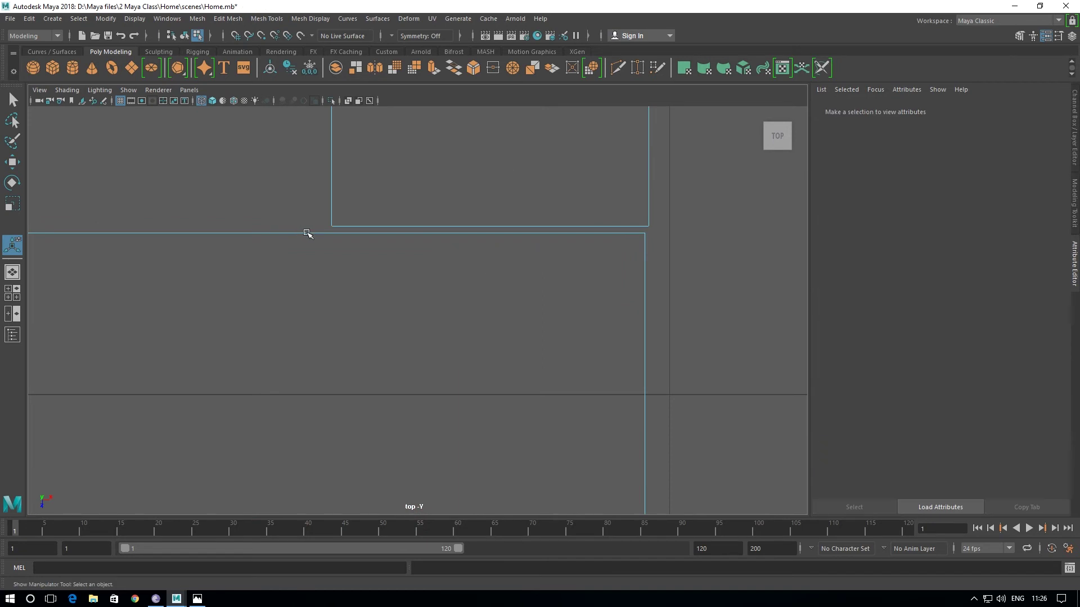
pyautogui.moveTo(309, 237); pyautogui.dragTo(355, 216, button='right')
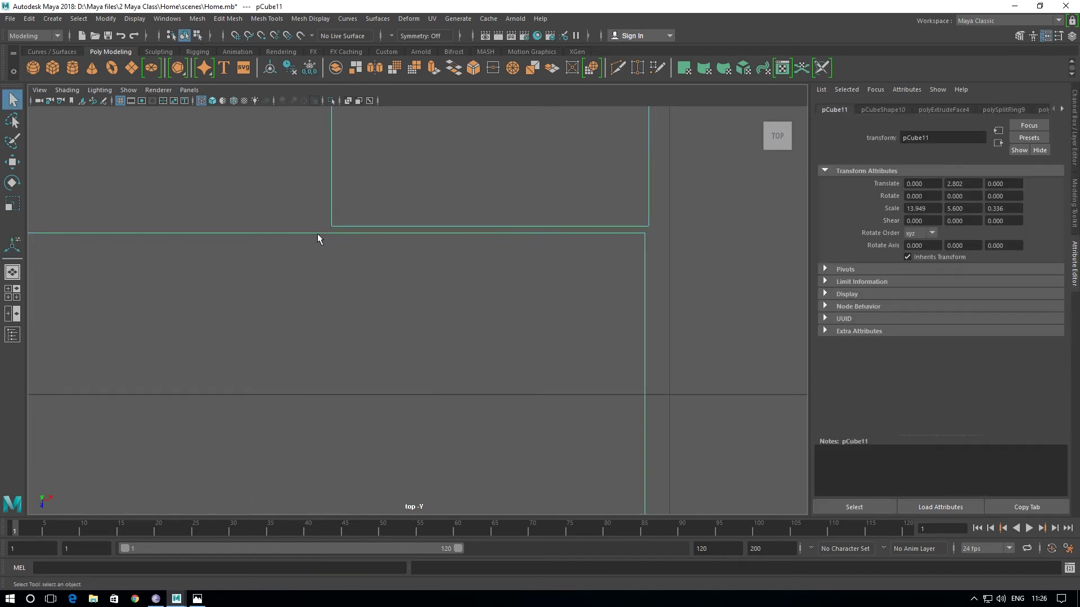
pyautogui.keyDown('shift'); pyautogui.moveTo(321, 234); pyautogui.dragTo(258, 252, button='right'); pyautogui.keyUp('shift')
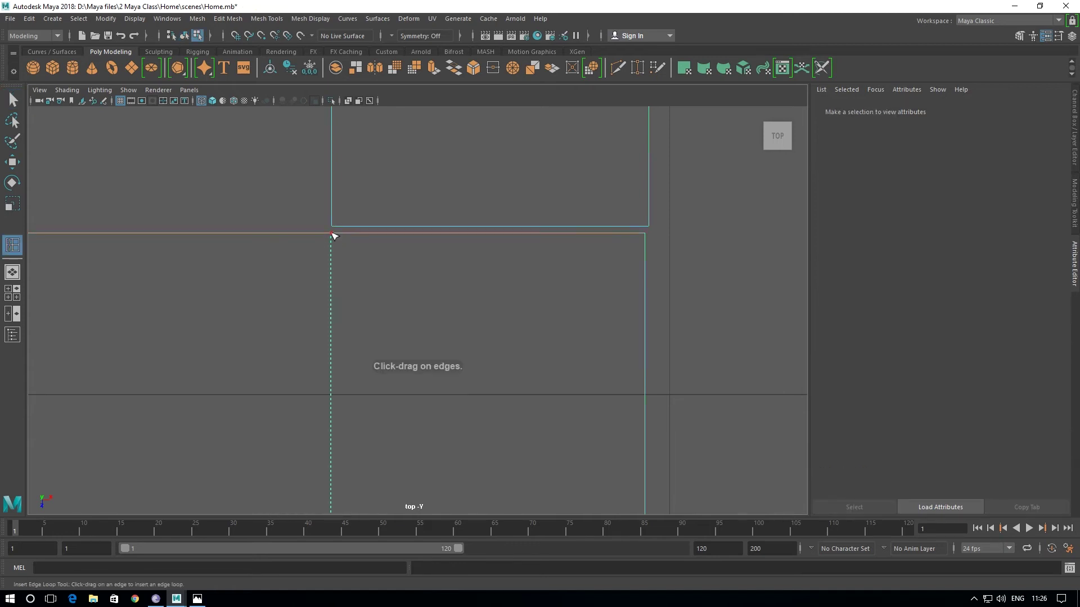
pyautogui.click(332, 234)
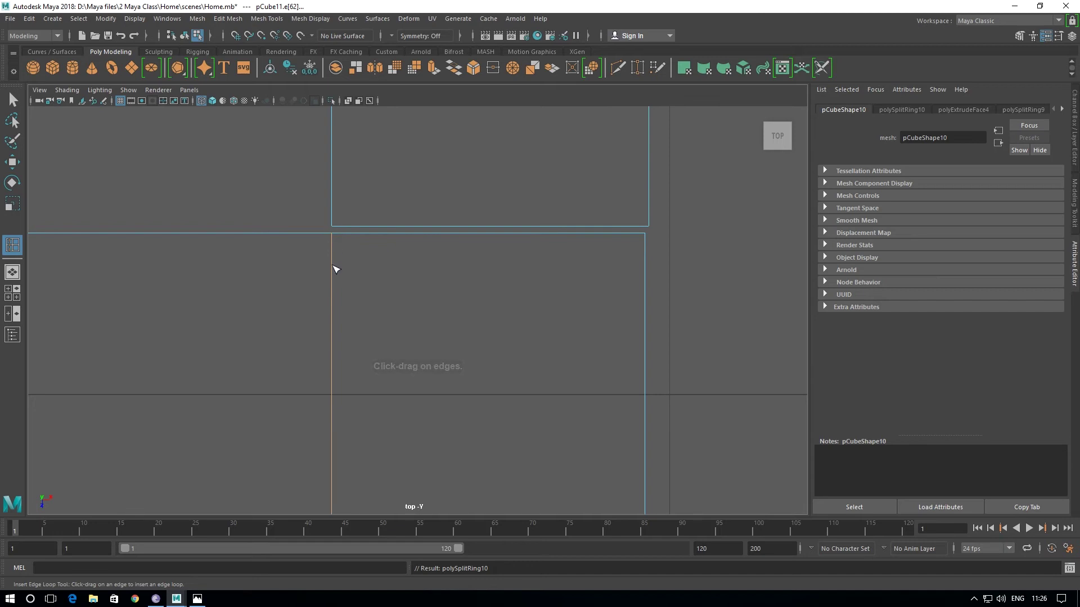
# - Inspect the new edge loop across the view layouts and orbit around the wall box
pyautogui.press('space')
pyautogui.press('space')
pyautogui.scroll(-2, 483, 295)
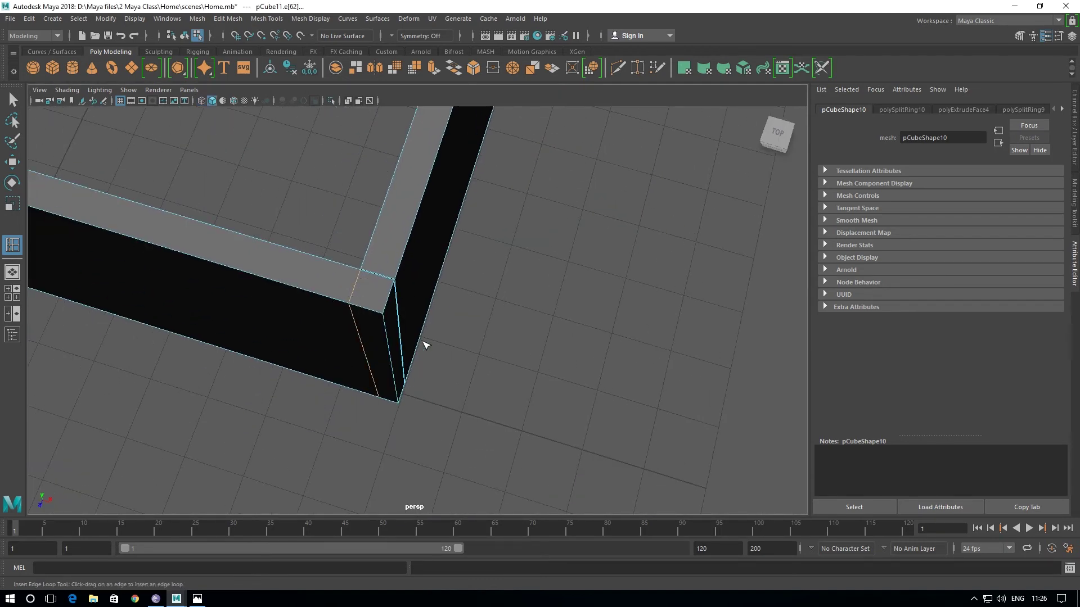
pyautogui.scroll(-5, 422, 340)
pyautogui.scroll(4, 417, 333)
pyautogui.scroll(1, 410, 314)
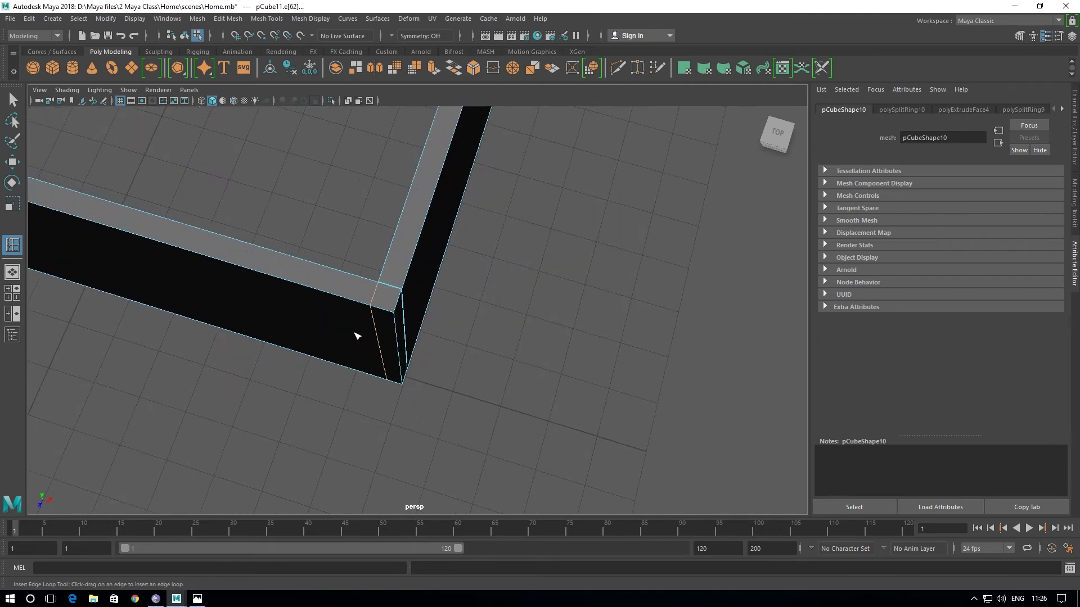
pyautogui.press('space')
pyautogui.press('space')
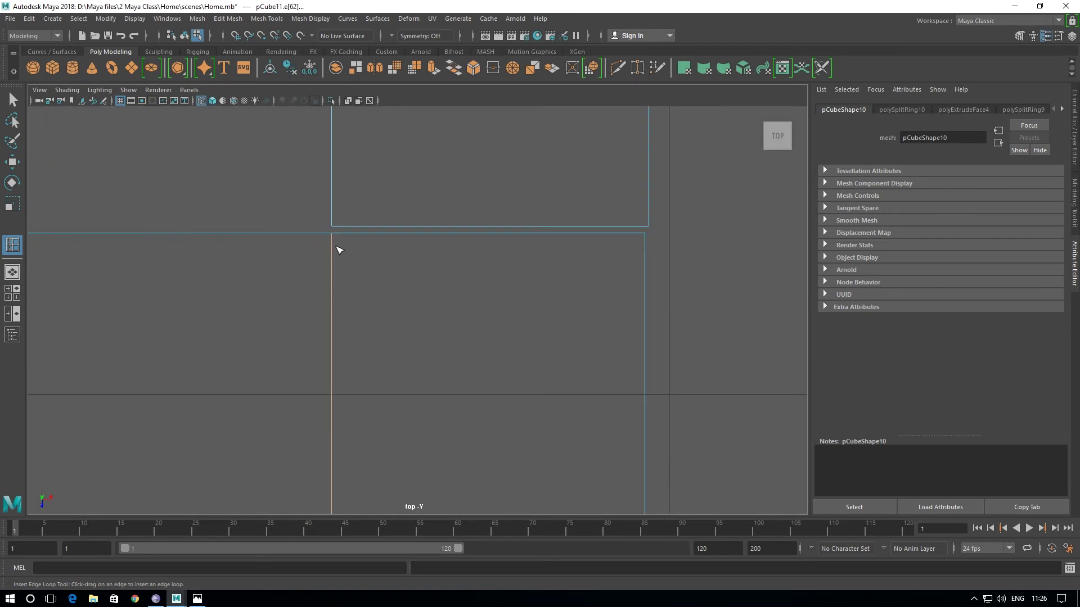
pyautogui.press('space')
pyautogui.press('space')
pyautogui.keyDown('alt'); pyautogui.moveTo(397, 322); pyautogui.dragTo(362, 285); pyautogui.keyUp('alt')
pyautogui.scroll(1, 381, 306)
pyautogui.scroll(2, 388, 337)
pyautogui.scroll(2, 391, 361)
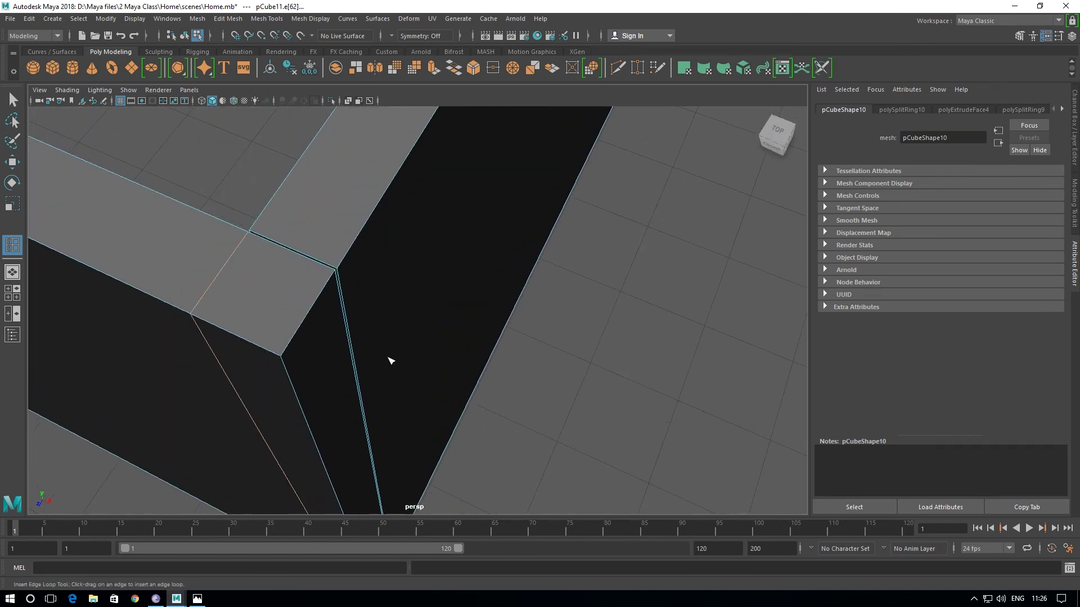
pyautogui.scroll(-2, 316, 311)
pyautogui.moveTo(317, 311)
pyautogui.keyDown('alt'); pyautogui.mouseDown()
pyautogui.moveTo(313, 328)
pyautogui.moveTo(385, 318)
pyautogui.mouseUp(); pyautogui.keyUp('alt')
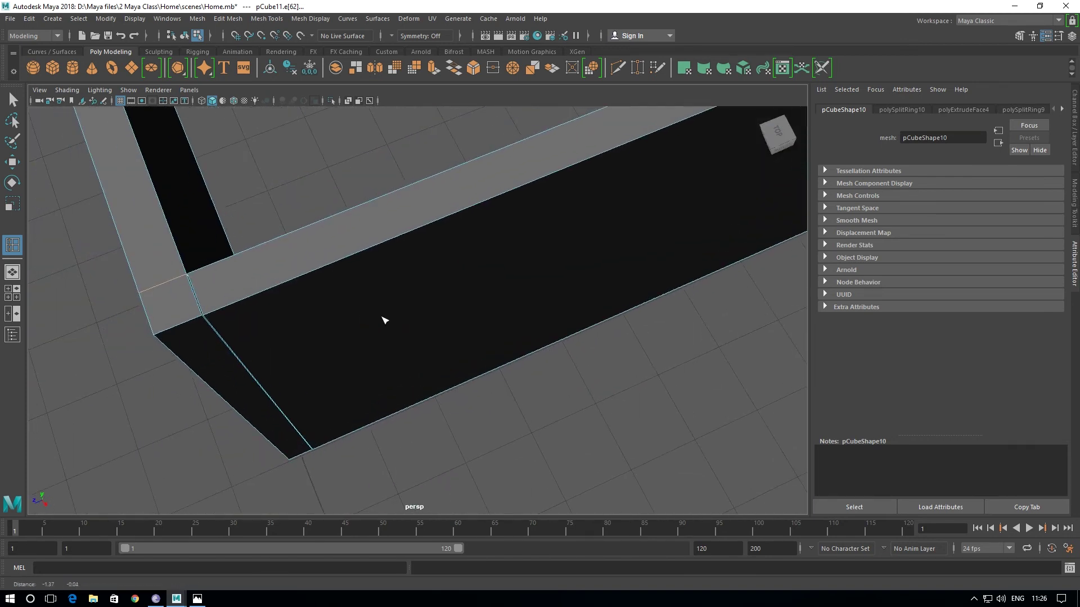
# - In Face mode, delete the first redundant face at the wall corner
pyautogui.press('q')
pyautogui.scroll(2, 252, 275)
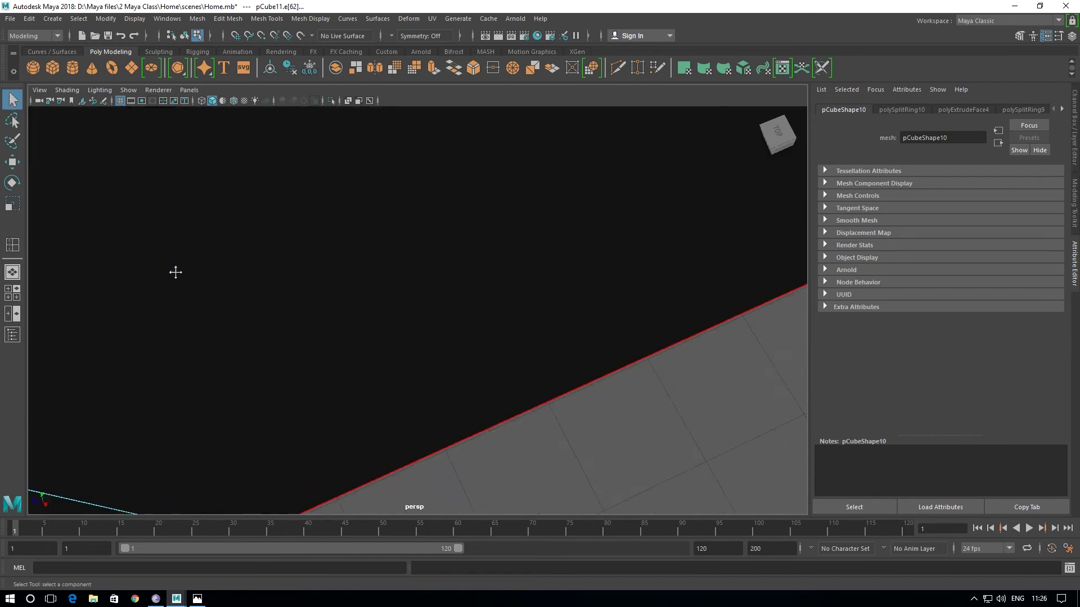
pyautogui.keyDown('alt'); pyautogui.moveTo(174, 270); pyautogui.dragTo(319, 306); pyautogui.keyUp('alt')
pyautogui.moveTo(417, 271); pyautogui.dragTo(415, 320, button='right')
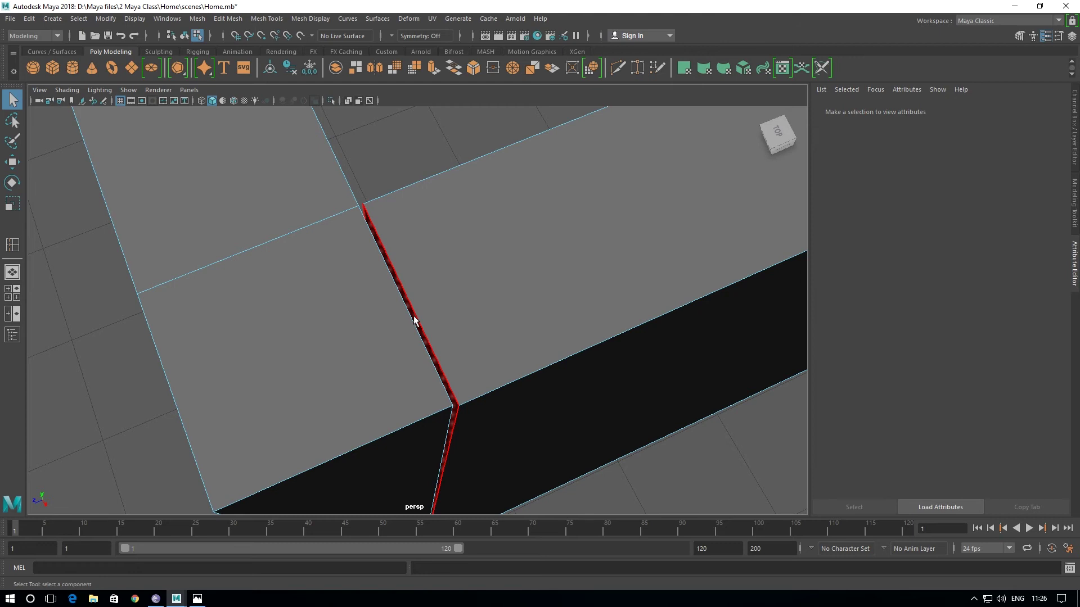
pyautogui.keyDown('alt'); pyautogui.moveTo(414, 320); pyautogui.dragTo(303, 309); pyautogui.keyUp('alt')
pyautogui.keyDown('alt'); pyautogui.moveTo(304, 309); pyautogui.dragTo(317, 305, button='middle'); pyautogui.keyUp('alt')
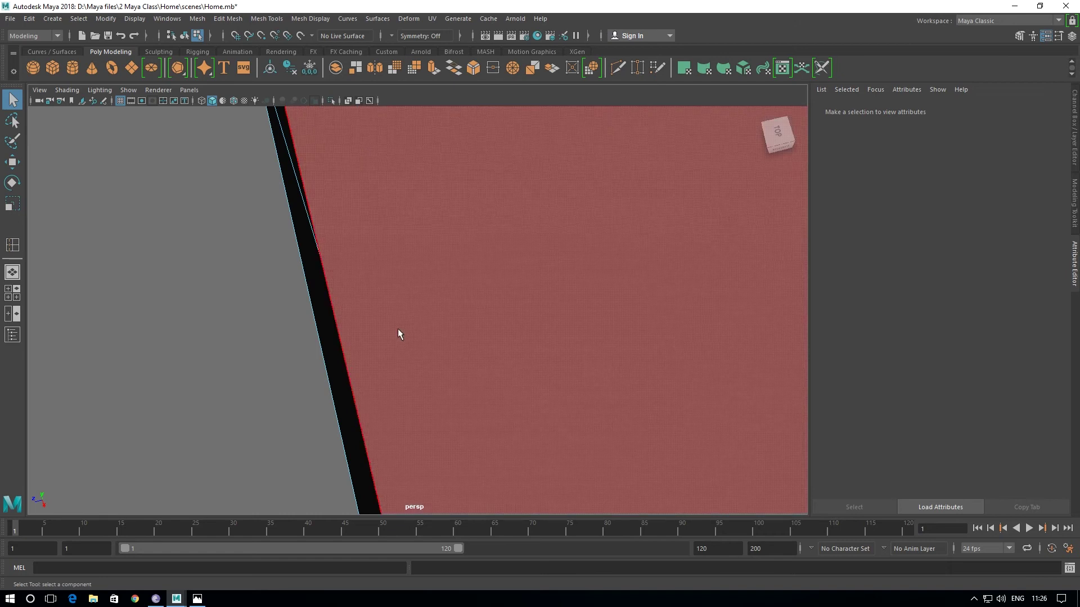
pyautogui.moveTo(398, 334)
pyautogui.keyDown('alt'); pyautogui.mouseDown(button='right')
pyautogui.moveTo(450, 347)
pyautogui.moveTo(438, 348)
pyautogui.mouseUp(button='right'); pyautogui.keyUp('alt')
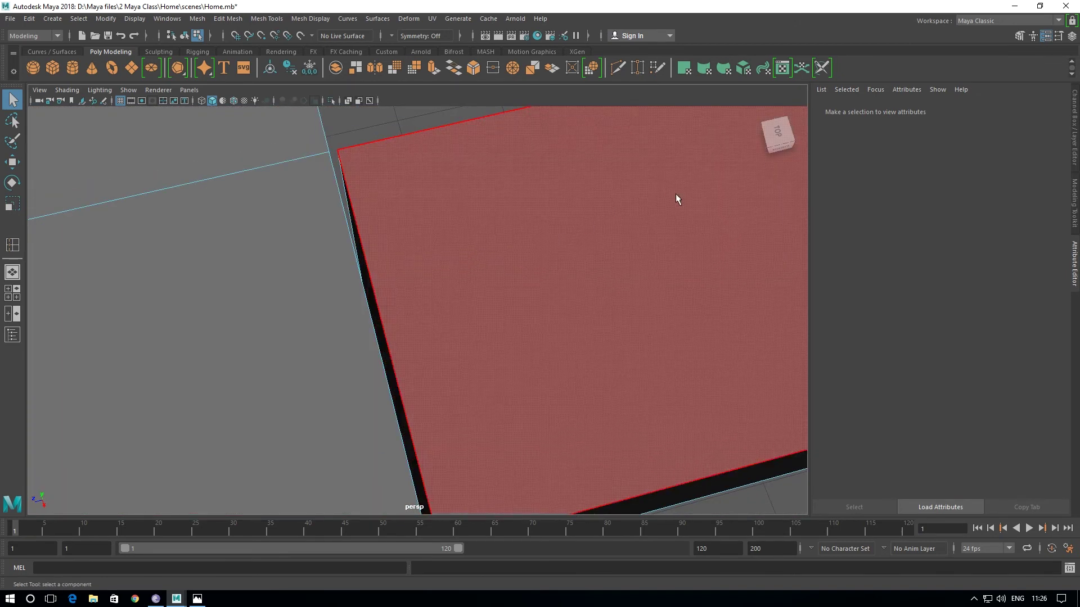
pyautogui.moveTo(609, 234)
pyautogui.keyDown('alt'); pyautogui.mouseDown(button='right')
pyautogui.moveTo(487, 262)
pyautogui.moveTo(792, 239)
pyautogui.mouseUp(button='right'); pyautogui.keyUp('alt')
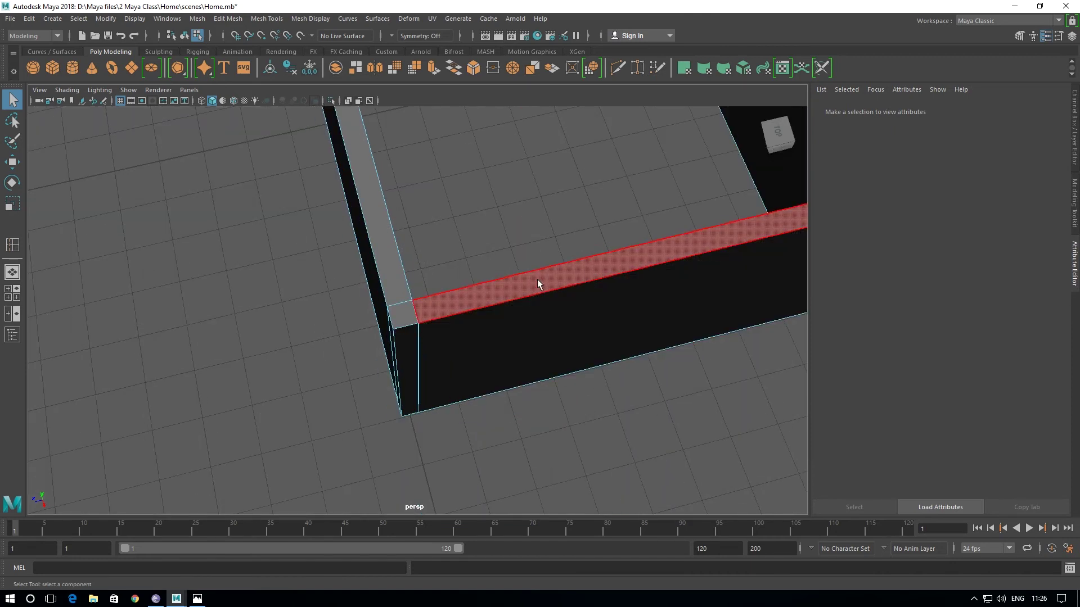
pyautogui.click(420, 310)
pyautogui.scroll(3, 416, 312)
pyautogui.scroll(5, 416, 312)
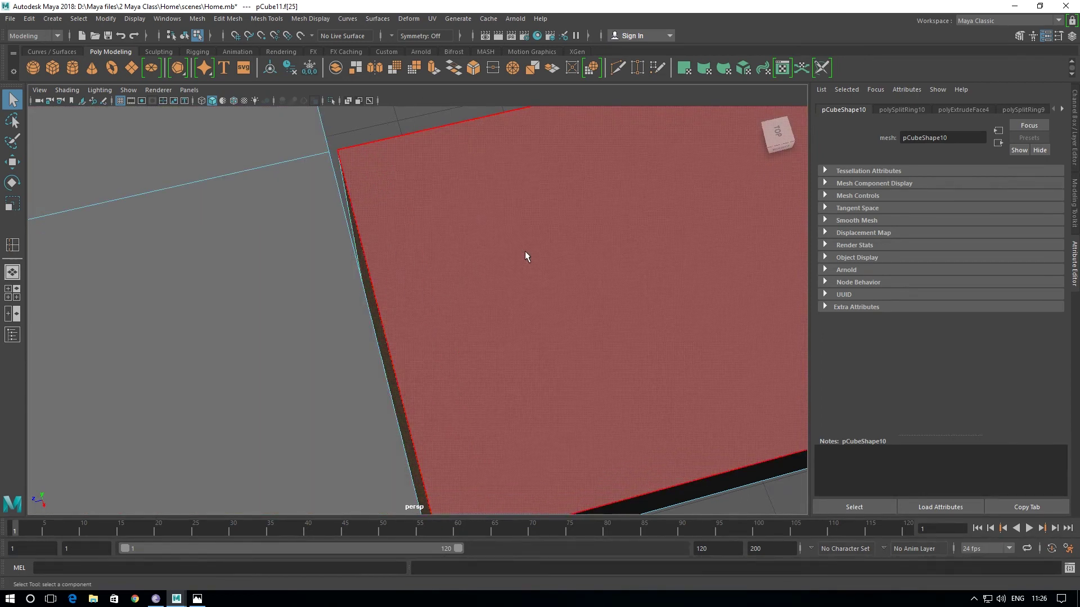
pyautogui.press('Delete')
# - Delete the second redundant face near the corner and return to four views
pyautogui.keyDown('alt'); pyautogui.moveTo(508, 282); pyautogui.dragTo(433, 312); pyautogui.keyUp('alt')
pyautogui.scroll(-2, 123, 300)
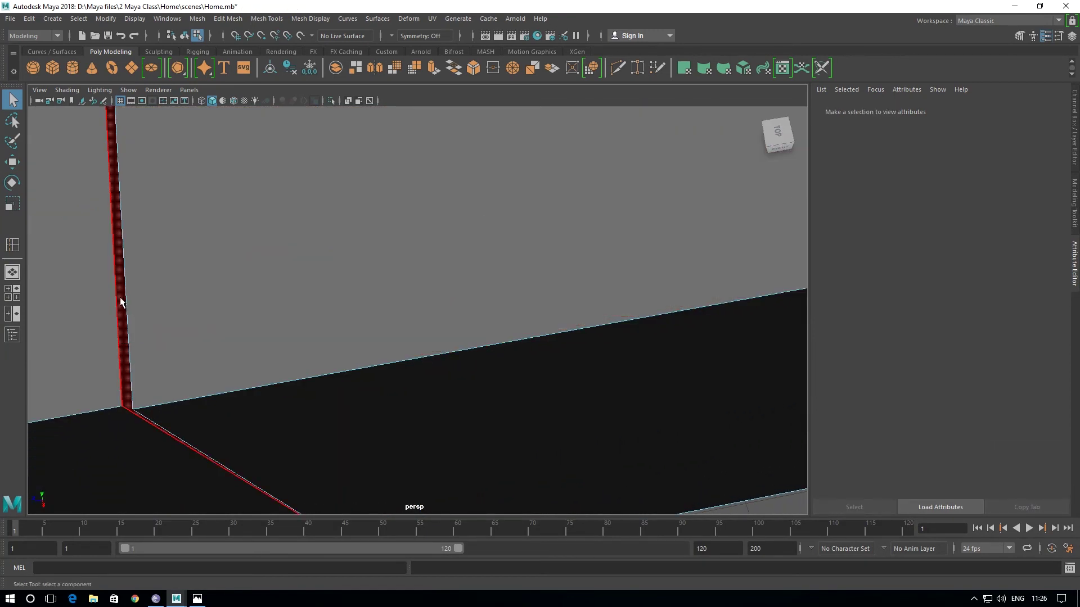
pyautogui.scroll(-5, 120, 297)
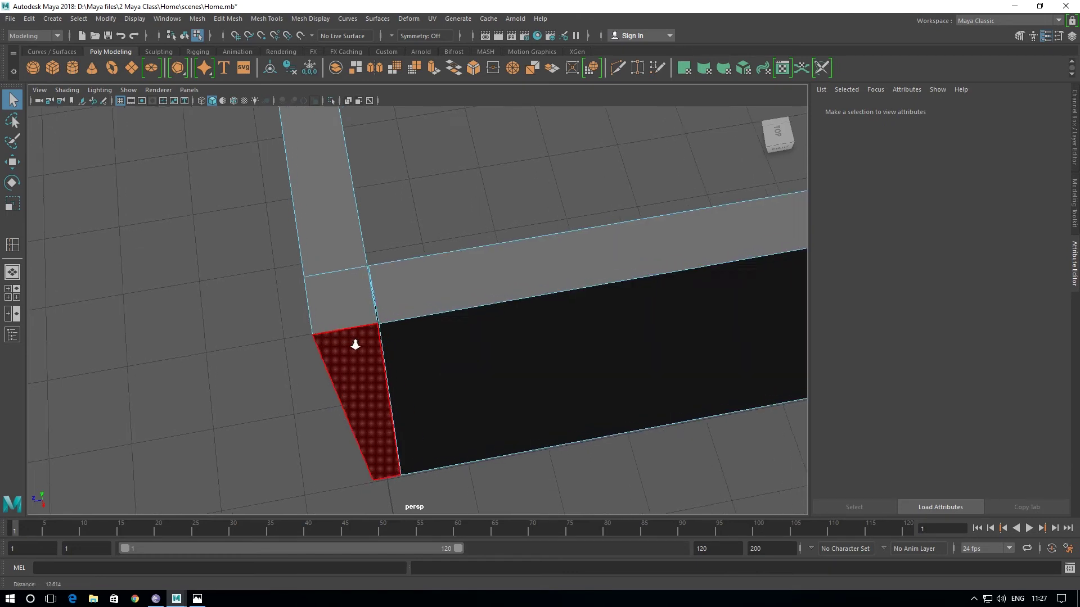
pyautogui.scroll(4, 413, 374)
pyautogui.scroll(3, 413, 374)
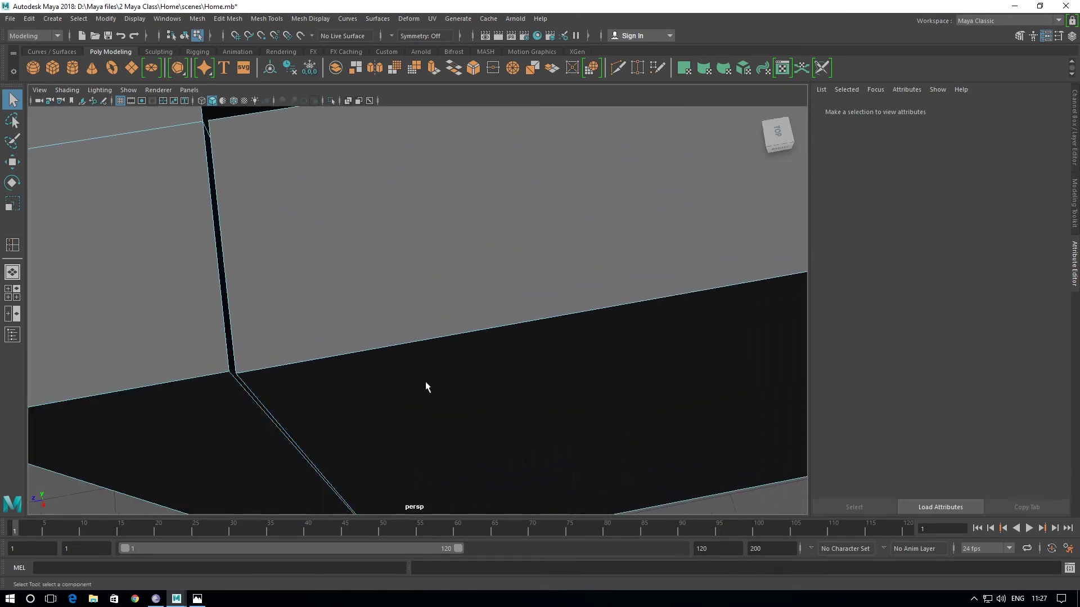
pyautogui.click(224, 300)
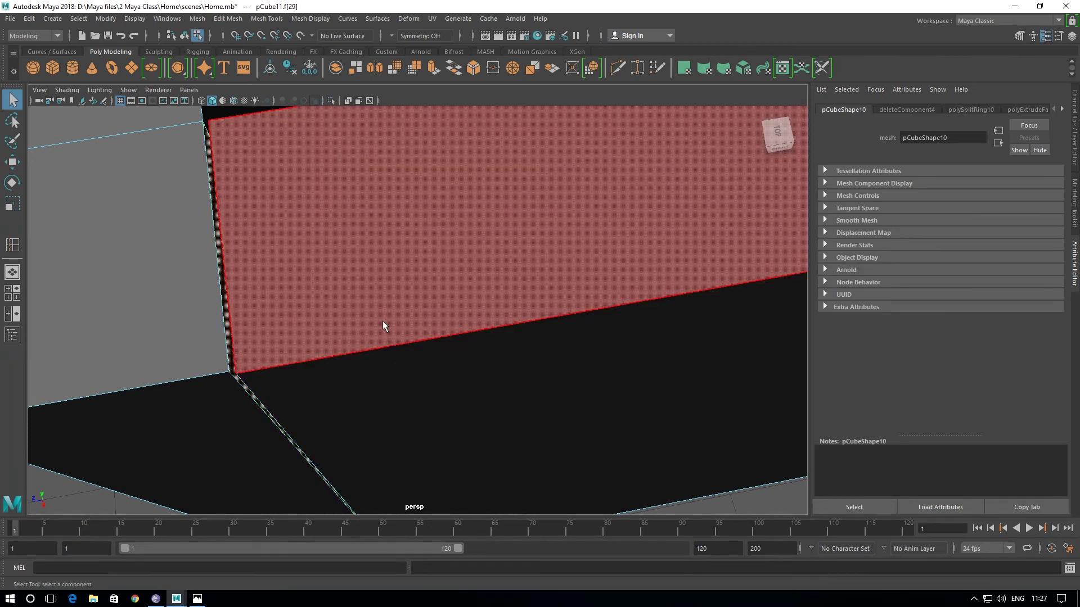
pyautogui.press('Delete')
pyautogui.scroll(-5, 383, 320)
pyautogui.scroll(-2, 309, 261)
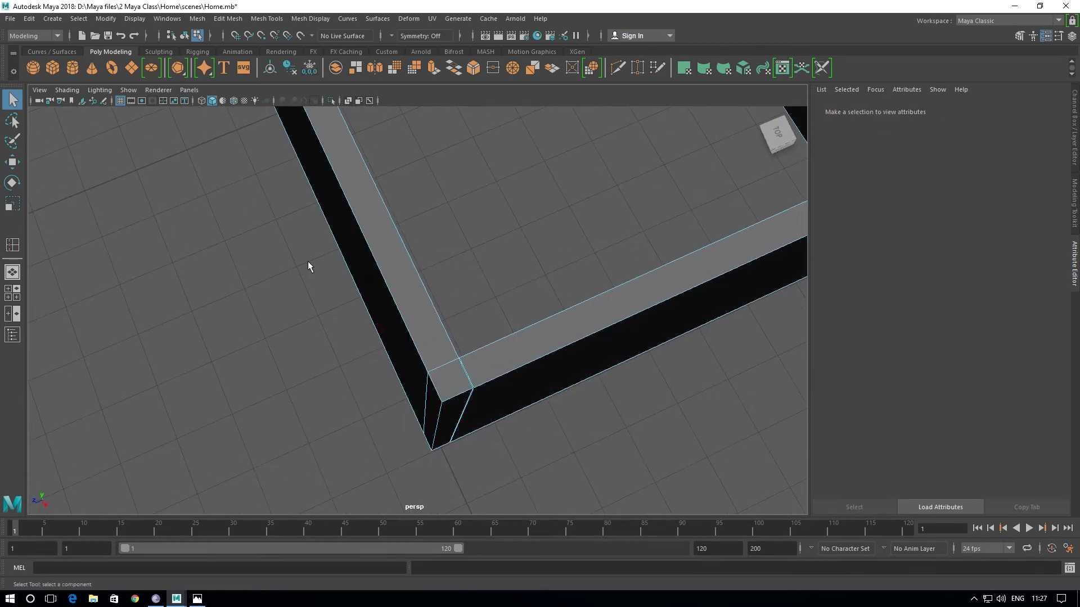
pyautogui.press('space')
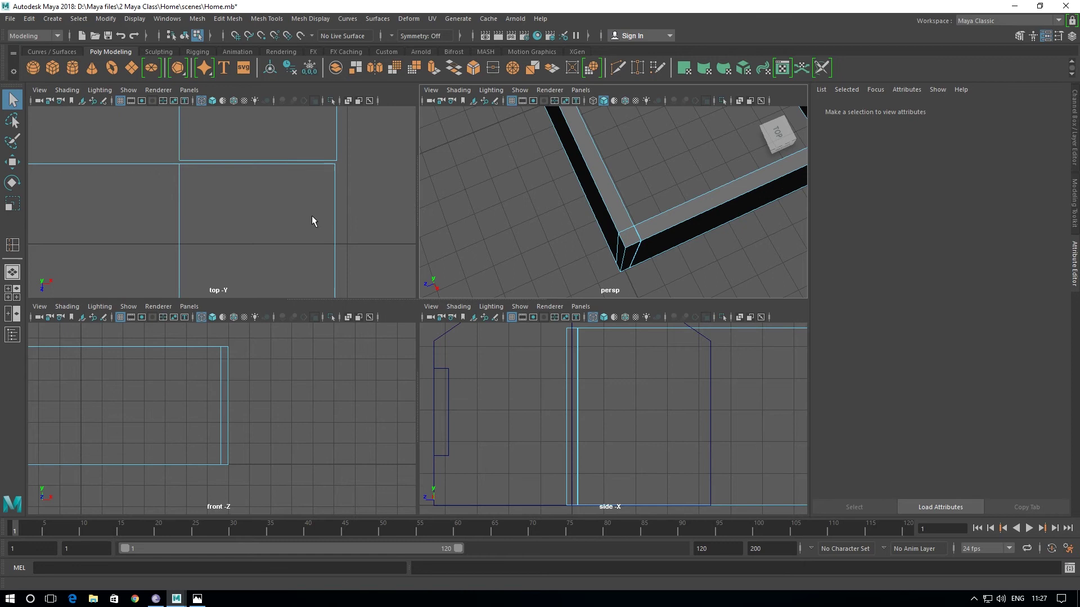
# - Frame the wall rectangle and switch the walls to face selection
pyautogui.press('space')
pyautogui.keyDown('alt'); pyautogui.moveTo(645, 233); pyautogui.dragTo(566, 281, button='middle'); pyautogui.keyUp('alt')
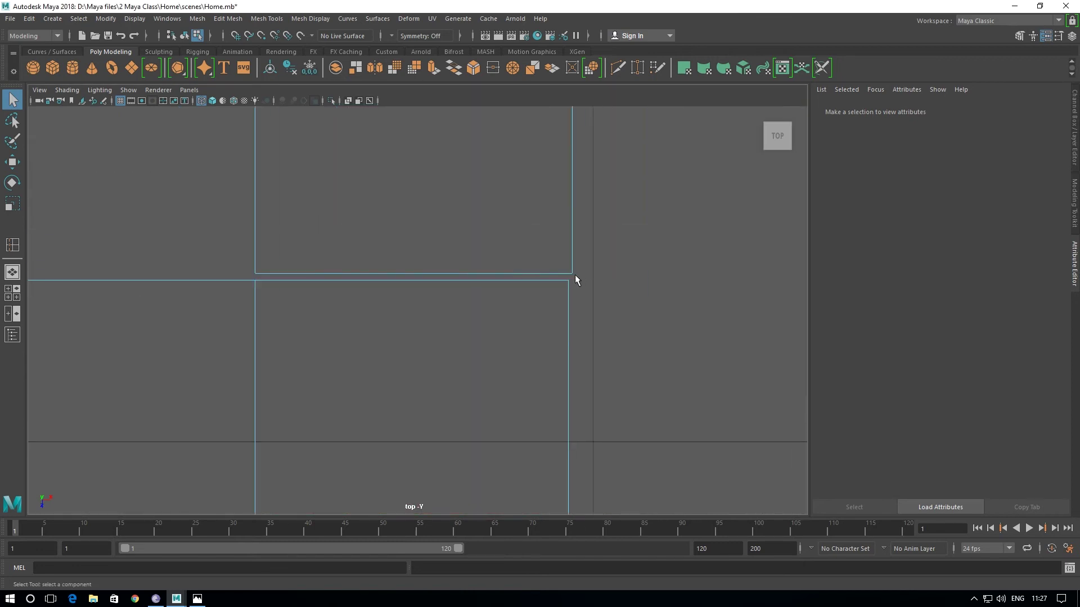
pyautogui.scroll(-3, 572, 279)
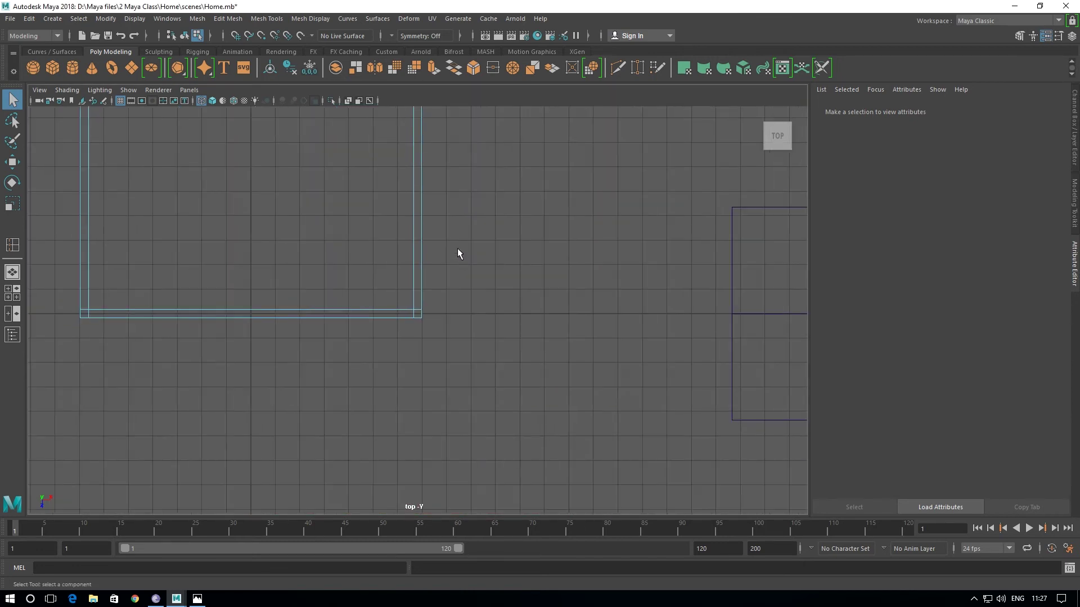
pyautogui.keyDown('alt'); pyautogui.moveTo(458, 253); pyautogui.dragTo(439, 298, button='middle'); pyautogui.keyUp('alt')
pyautogui.rightClick(404, 160)
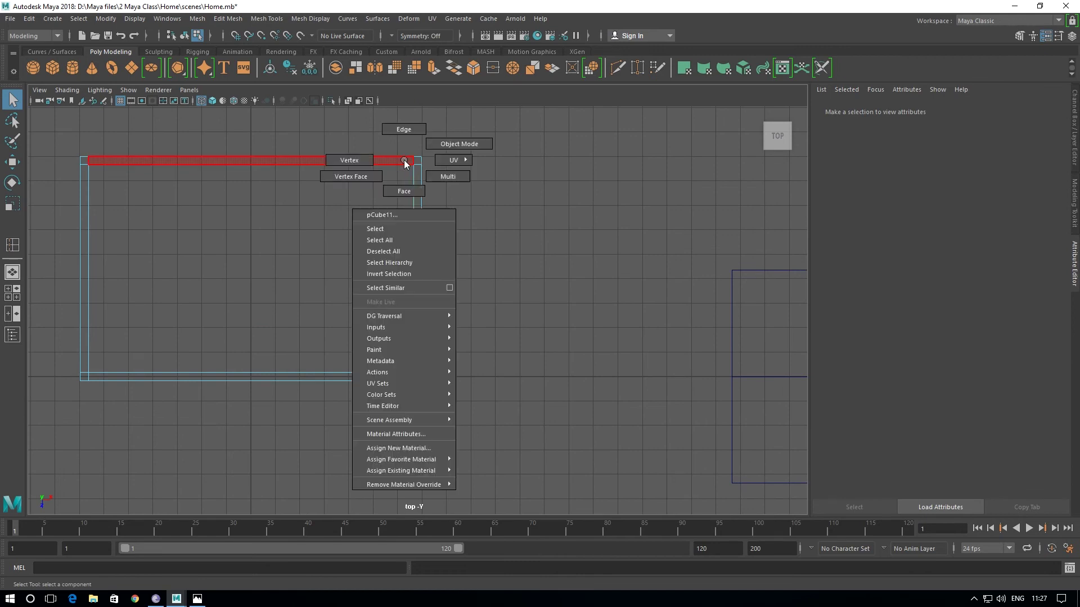
pyautogui.press('space')
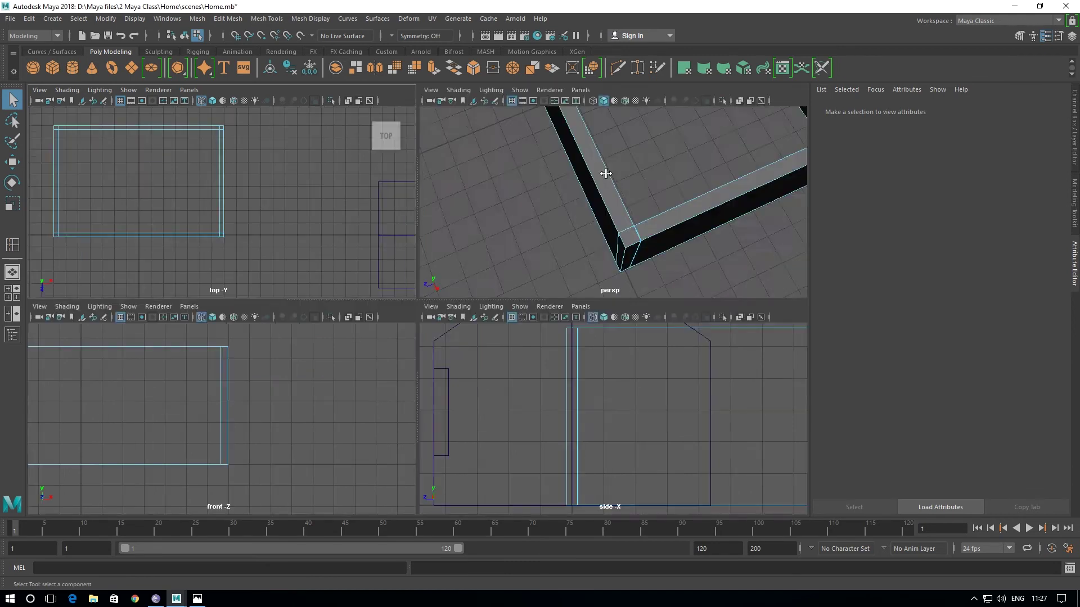
pyautogui.press('space')
pyautogui.moveTo(562, 247)
pyautogui.keyDown('alt'); pyautogui.mouseDown()
pyautogui.moveTo(572, 235)
pyautogui.moveTo(480, 288)
pyautogui.mouseUp(); pyautogui.keyUp('alt')
# - Select the end wall's outer face and its thin right edge face, leaving the left one out
pyautogui.click(563, 227)
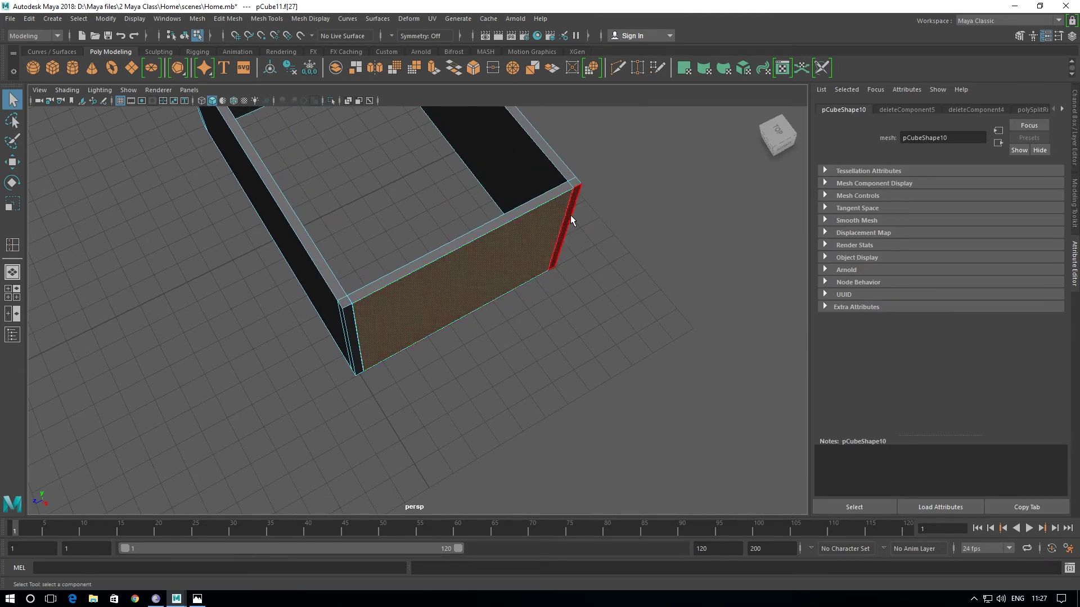
pyautogui.keyDown('shift'); pyautogui.click(568, 215); pyautogui.keyUp('shift')
pyautogui.keyDown('shift'); pyautogui.click(353, 330); pyautogui.keyUp('shift')
pyautogui.scroll(3, 618, 336)
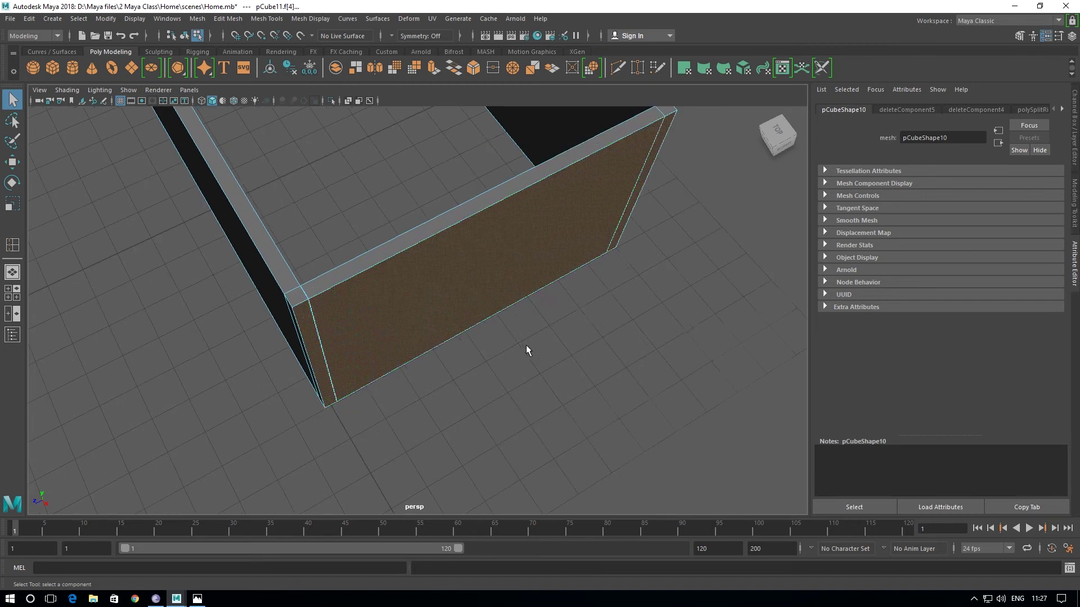
pyautogui.keyDown('shift'); pyautogui.click(307, 332); pyautogui.keyUp('shift')
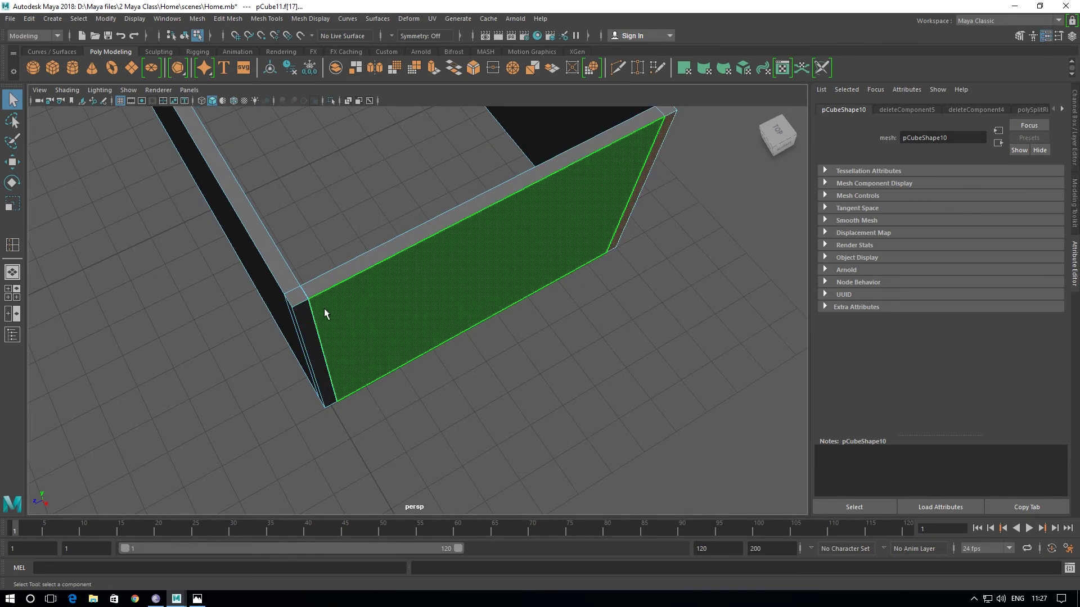
pyautogui.keyDown('alt'); pyautogui.moveTo(324, 308); pyautogui.dragTo(381, 321); pyautogui.keyUp('alt')
pyautogui.press('space')
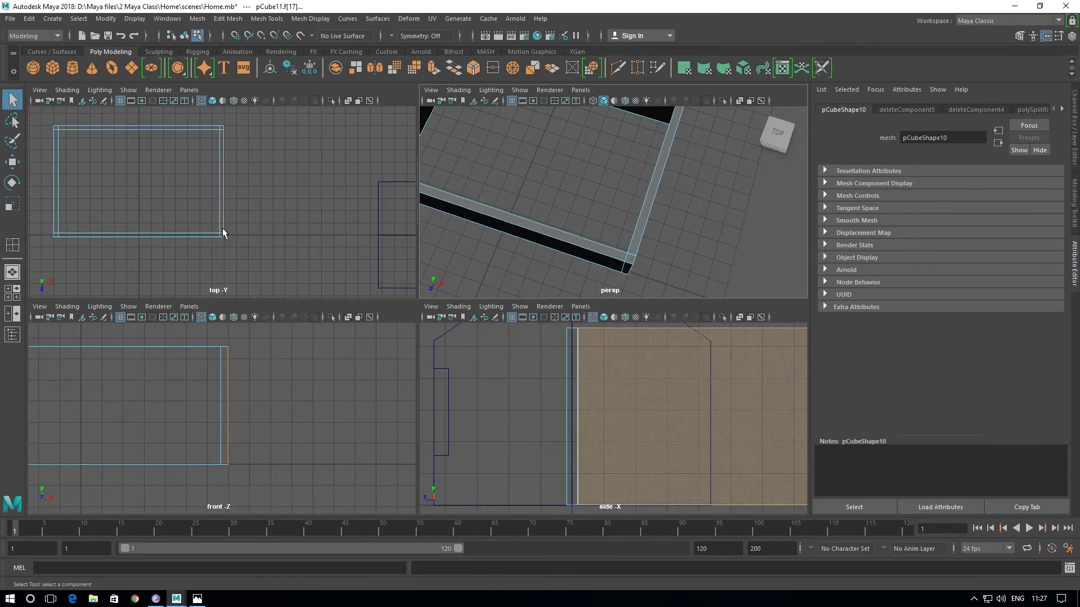
pyautogui.press('space')
# - Activate the Move tool and zoom the top view in on the wall corner
pyautogui.keyDown('alt'); pyautogui.moveTo(382, 212); pyautogui.dragTo(362, 253, button='middle'); pyautogui.keyUp('alt')
pyautogui.moveTo(361, 253)
pyautogui.keyDown('alt'); pyautogui.mouseDown(button='right')
pyautogui.moveTo(468, 344)
pyautogui.moveTo(444, 311)
pyautogui.moveTo(449, 330)
pyautogui.mouseUp(button='right'); pyautogui.keyUp('alt')
pyautogui.press('w')
pyautogui.moveTo(448, 331)
pyautogui.keyDown('alt'); pyautogui.mouseDown(button='middle')
pyautogui.moveTo(400, 277)
pyautogui.moveTo(415, 234)
pyautogui.mouseUp(button='middle'); pyautogui.keyUp('alt')
pyautogui.keyDown('alt'); pyautogui.moveTo(415, 234); pyautogui.dragTo(405, 289, button='right'); pyautogui.keyUp('alt')
pyautogui.keyDown('alt'); pyautogui.moveTo(404, 289); pyautogui.dragTo(410, 265, button='middle'); pyautogui.keyUp('alt')
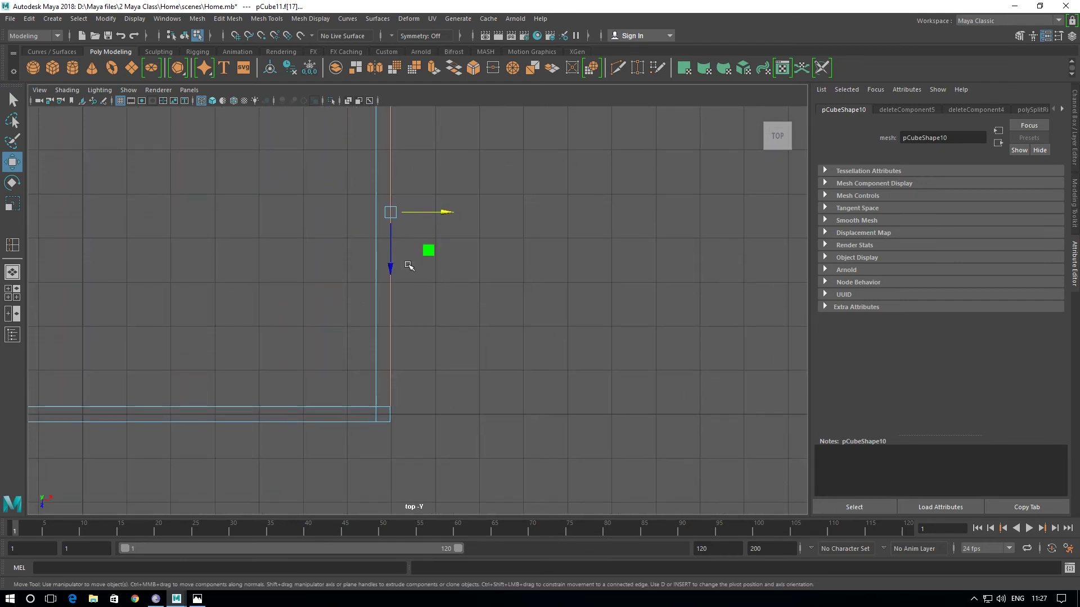
pyautogui.keyDown('alt'); pyautogui.moveTo(446, 304); pyautogui.dragTo(442, 337, button='right'); pyautogui.keyUp('alt')
pyautogui.keyDown('alt'); pyautogui.moveTo(441, 337); pyautogui.dragTo(388, 374, button='middle'); pyautogui.keyUp('alt')
pyautogui.keyDown('alt'); pyautogui.moveTo(388, 374); pyautogui.dragTo(394, 374, button='right'); pyautogui.keyUp('alt')
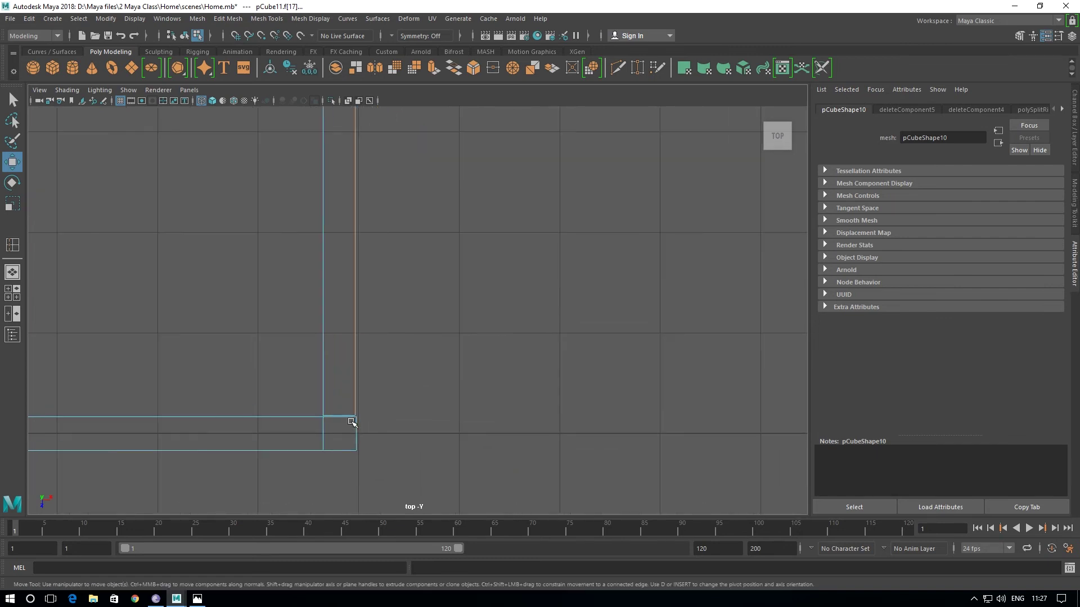
pyautogui.moveTo(425, 311)
pyautogui.keyDown('alt'); pyautogui.mouseDown(button='right')
pyautogui.moveTo(403, 405)
pyautogui.moveTo(393, 357)
pyautogui.mouseUp(button='right'); pyautogui.keyUp('alt')
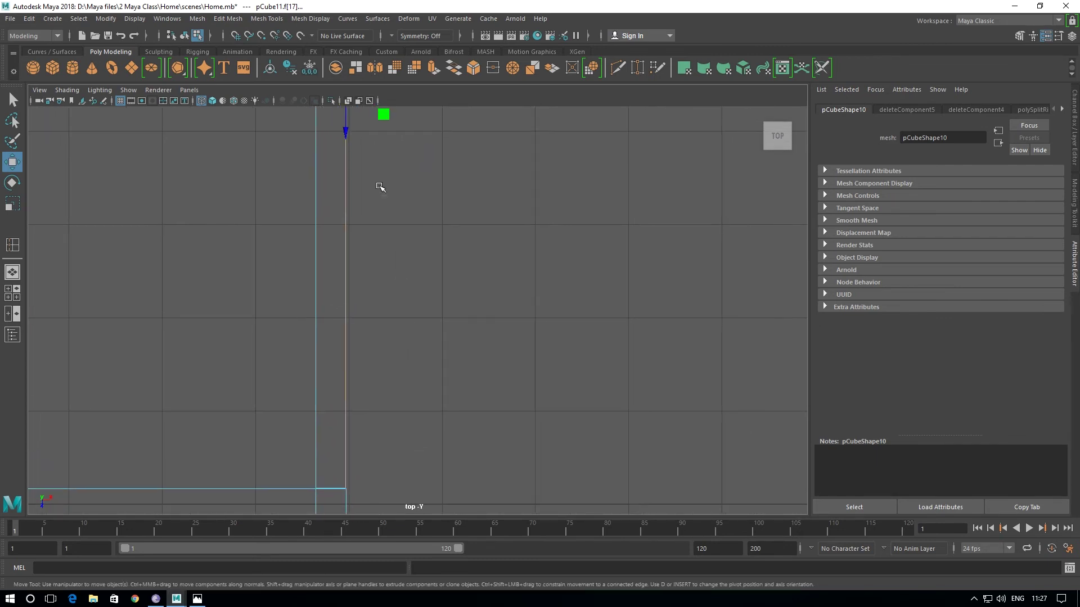
pyautogui.keyDown('alt'); pyautogui.moveTo(384, 197); pyautogui.dragTo(379, 217, button='middle'); pyautogui.keyUp('alt')
pyautogui.moveTo(366, 168)
pyautogui.keyDown('alt'); pyautogui.mouseDown(button='right')
pyautogui.moveTo(356, 174)
pyautogui.moveTo(362, 163)
pyautogui.mouseUp(button='right'); pyautogui.keyUp('alt')
# - Slide the selected end faces along X to meet the adjoining wall corner
pyautogui.moveTo(394, 116); pyautogui.dragTo(398, 113)
pyautogui.keyDown('alt'); pyautogui.moveTo(397, 340); pyautogui.dragTo(415, 363, button='right'); pyautogui.keyUp('alt')
pyautogui.keyDown('alt'); pyautogui.moveTo(415, 362); pyautogui.dragTo(423, 219, button='middle'); pyautogui.keyUp('alt')
pyautogui.keyDown('alt'); pyautogui.moveTo(422, 220); pyautogui.dragTo(364, 467, button='right'); pyautogui.keyUp('alt')
pyautogui.scroll(1, 292, 427)
pyautogui.keyDown('alt'); pyautogui.moveTo(291, 426); pyautogui.dragTo(396, 369, button='middle'); pyautogui.keyUp('alt')
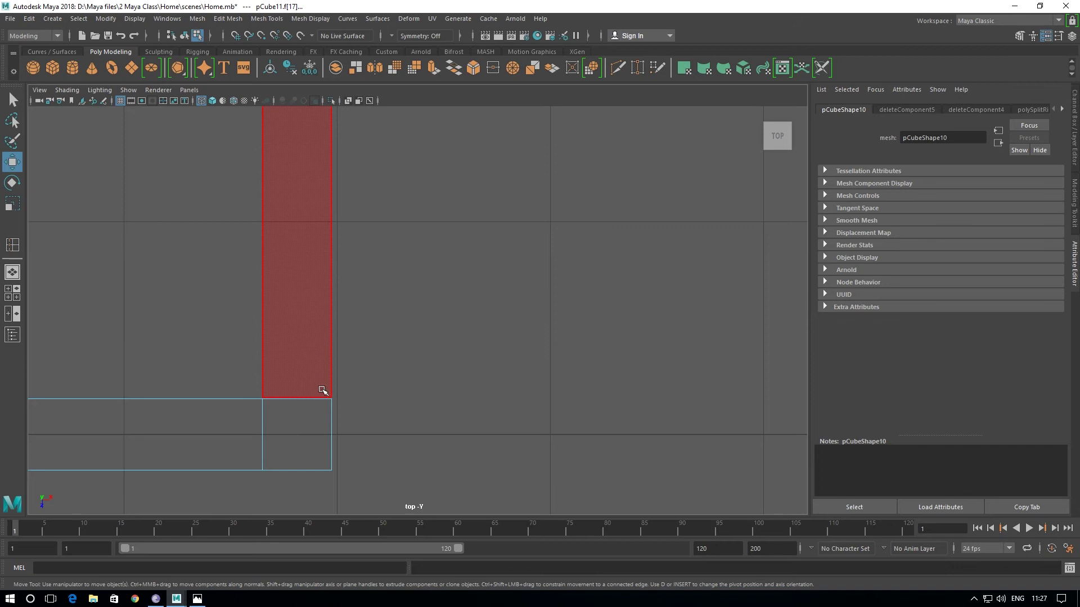
pyautogui.scroll(3, 342, 379)
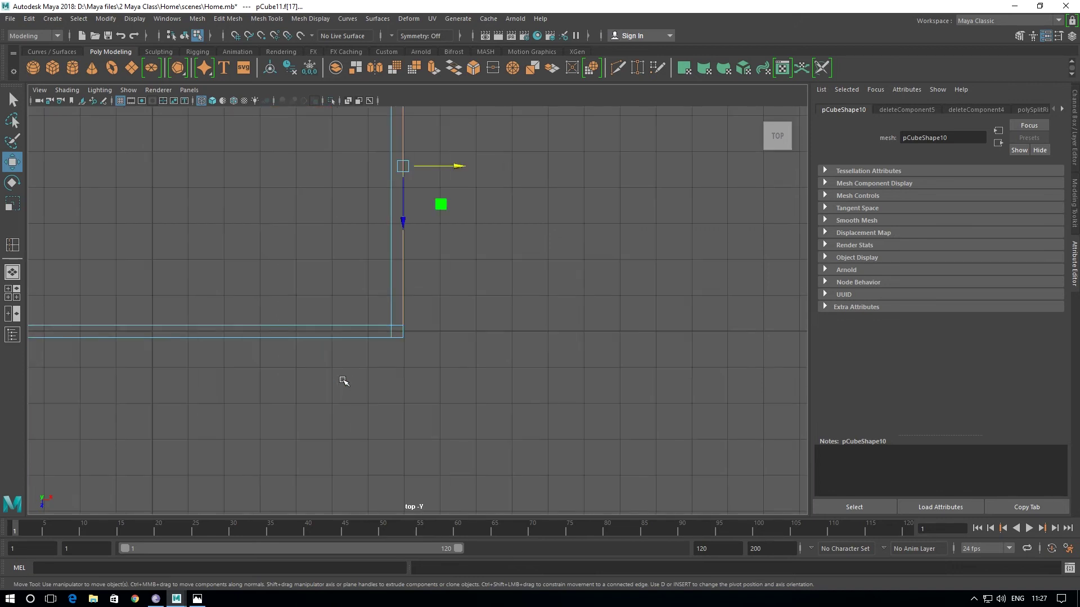
pyautogui.moveTo(482, 294)
pyautogui.keyDown('alt'); pyautogui.mouseDown(button='middle')
pyautogui.moveTo(429, 426)
pyautogui.moveTo(453, 354)
pyautogui.mouseUp(button='middle'); pyautogui.keyUp('alt')
# - Deselect in perspective and check the four walls form a closed box
pyautogui.press('space')
pyautogui.moveTo(537, 278); pyautogui.dragTo(540, 242)
pyautogui.moveTo(503, 393)
pyautogui.keyDown('alt'); pyautogui.mouseDown()
pyautogui.moveTo(559, 386)
pyautogui.moveTo(428, 392)
pyautogui.moveTo(417, 417)
pyautogui.moveTo(434, 470)
pyautogui.mouseUp(); pyautogui.keyUp('alt')
pyautogui.click(563, 388)
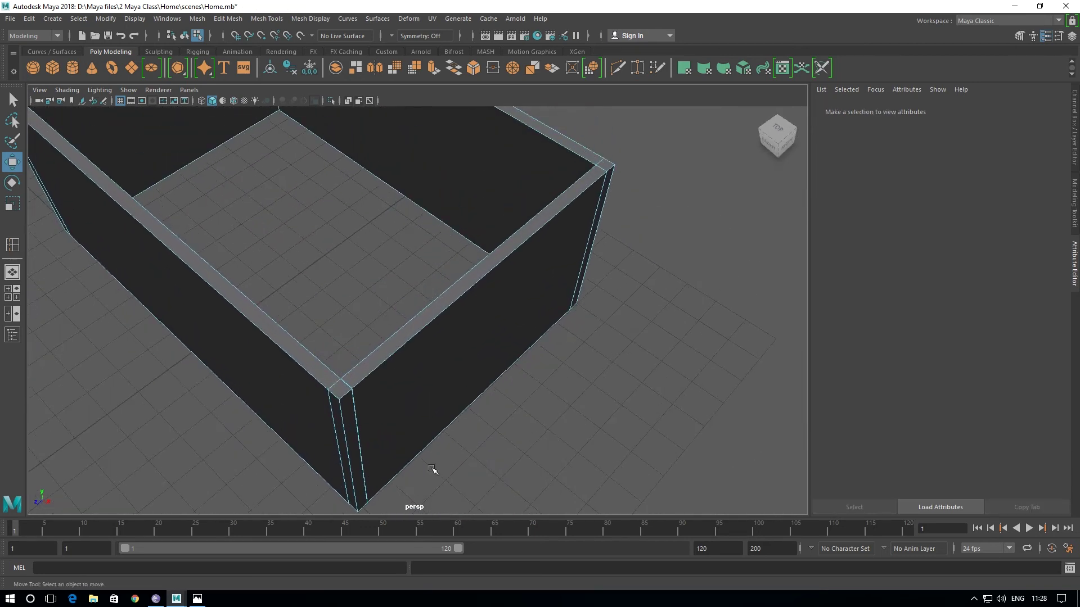
pyautogui.scroll(3, 296, 386)
pyautogui.keyDown('alt'); pyautogui.moveTo(296, 385); pyautogui.dragTo(295, 371, button='middle'); pyautogui.keyUp('alt')
pyautogui.scroll(3, 304, 379)
pyautogui.moveTo(398, 446)
pyautogui.keyDown('alt'); pyautogui.mouseDown(button='middle')
pyautogui.moveTo(287, 368)
pyautogui.moveTo(317, 358)
pyautogui.moveTo(289, 376)
pyautogui.mouseUp(button='middle'); pyautogui.keyUp('alt')
# - Switch the walls to vertex mode and pick the corner junction vertex vtx[29]
pyautogui.scroll(2, 311, 349)
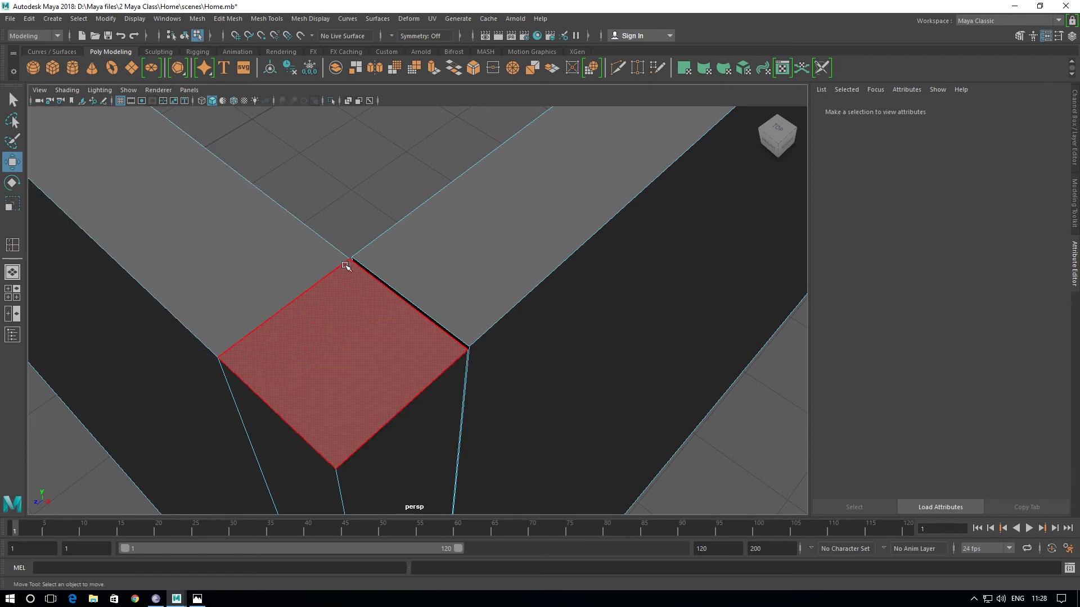
pyautogui.moveTo(350, 265); pyautogui.dragTo(304, 265, button='right')
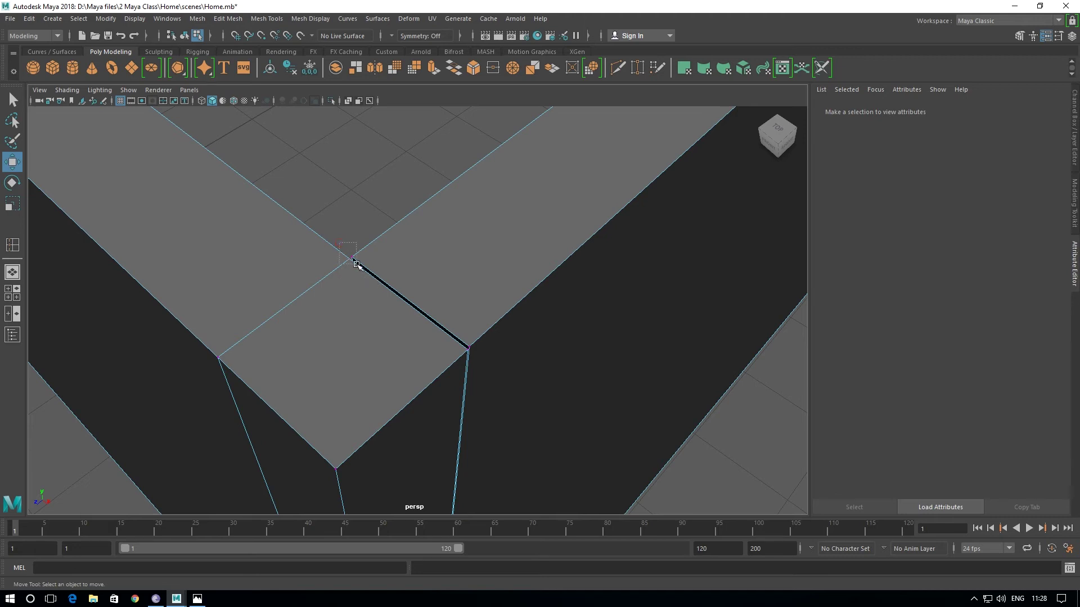
pyautogui.click(353, 262)
pyautogui.click(310, 212)
pyautogui.moveTo(326, 239); pyautogui.dragTo(362, 269)
pyautogui.click(377, 207)
pyautogui.moveTo(359, 263); pyautogui.dragTo(360, 264)
pyautogui.scroll(5, 371, 368)
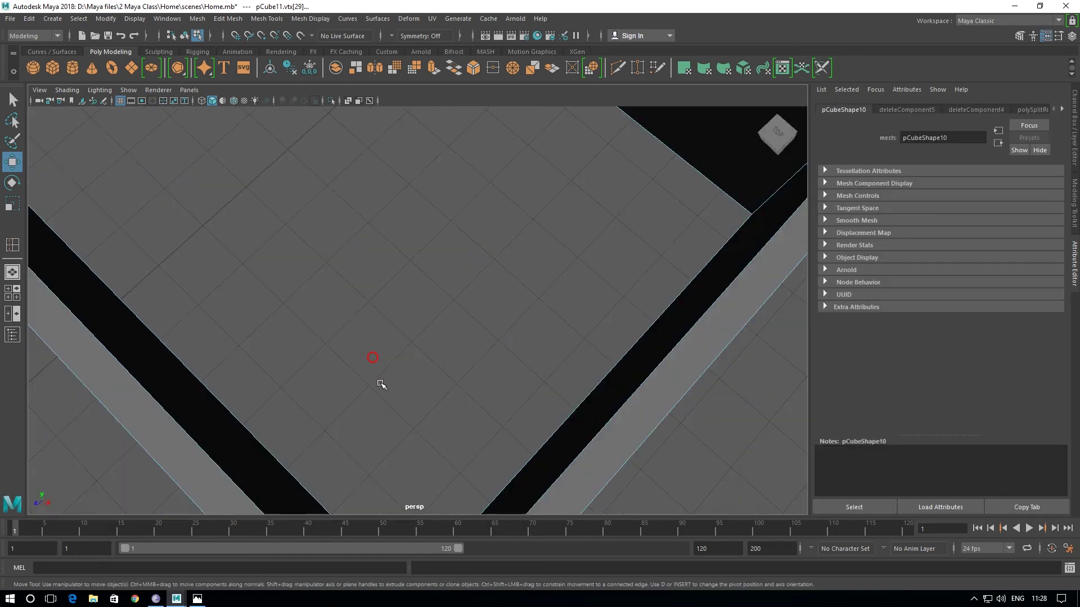
pyautogui.scroll(3, 371, 356)
pyautogui.scroll(2, 436, 343)
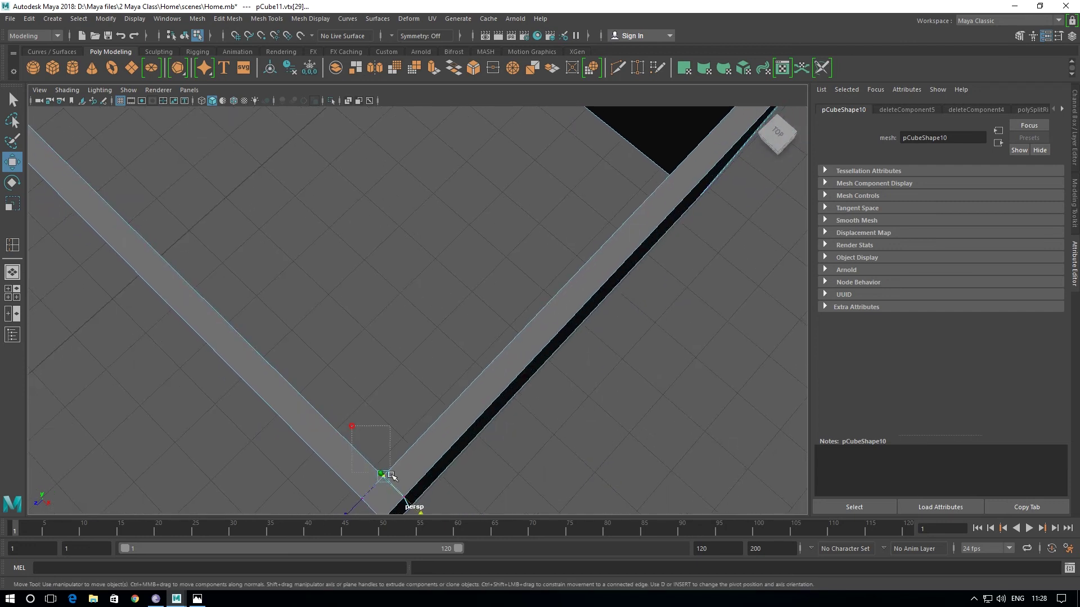
pyautogui.moveTo(410, 506)
pyautogui.keyDown('alt'); pyautogui.mouseDown()
pyautogui.moveTo(449, 511)
pyautogui.moveTo(533, 493)
pyautogui.mouseUp(); pyautogui.keyUp('alt')
pyautogui.keyDown('alt'); pyautogui.moveTo(566, 449); pyautogui.dragTo(360, 370, button='right'); pyautogui.keyUp('alt')
pyautogui.keyDown('alt'); pyautogui.moveTo(403, 366); pyautogui.dragTo(450, 405); pyautogui.keyUp('alt')
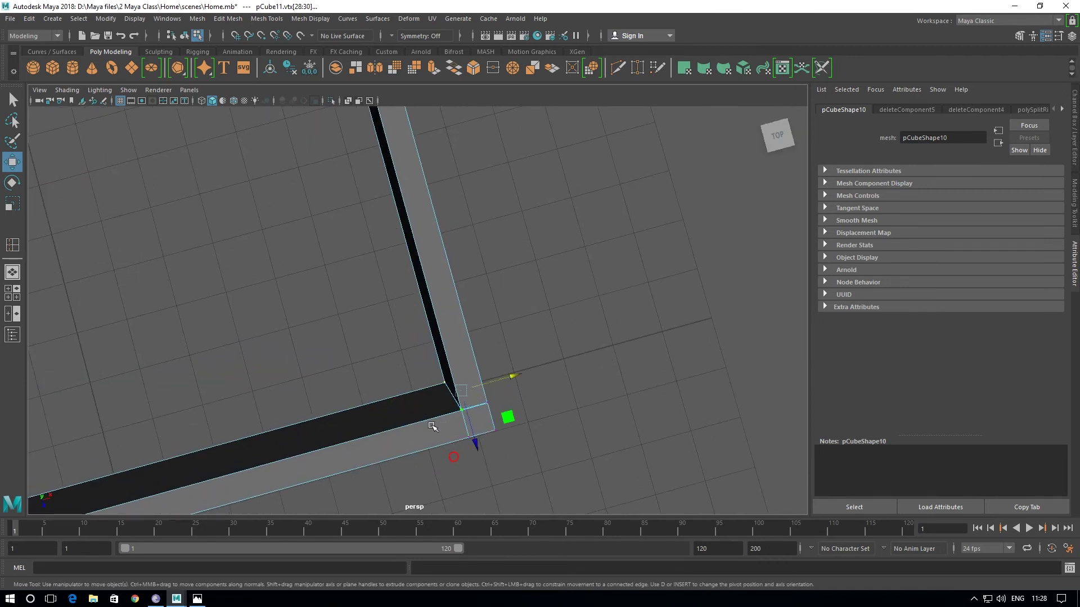
pyautogui.moveTo(336, 434)
pyautogui.keyDown('alt'); pyautogui.mouseDown()
pyautogui.moveTo(354, 414)
pyautogui.moveTo(395, 420)
pyautogui.mouseUp(); pyautogui.keyUp('alt')
pyautogui.moveTo(518, 384)
pyautogui.keyDown('alt'); pyautogui.mouseDown()
pyautogui.moveTo(443, 381)
pyautogui.moveTo(386, 356)
pyautogui.moveTo(371, 338)
pyautogui.moveTo(380, 498)
pyautogui.moveTo(478, 381)
pyautogui.moveTo(298, 153)
pyautogui.mouseUp(); pyautogui.keyUp('alt')
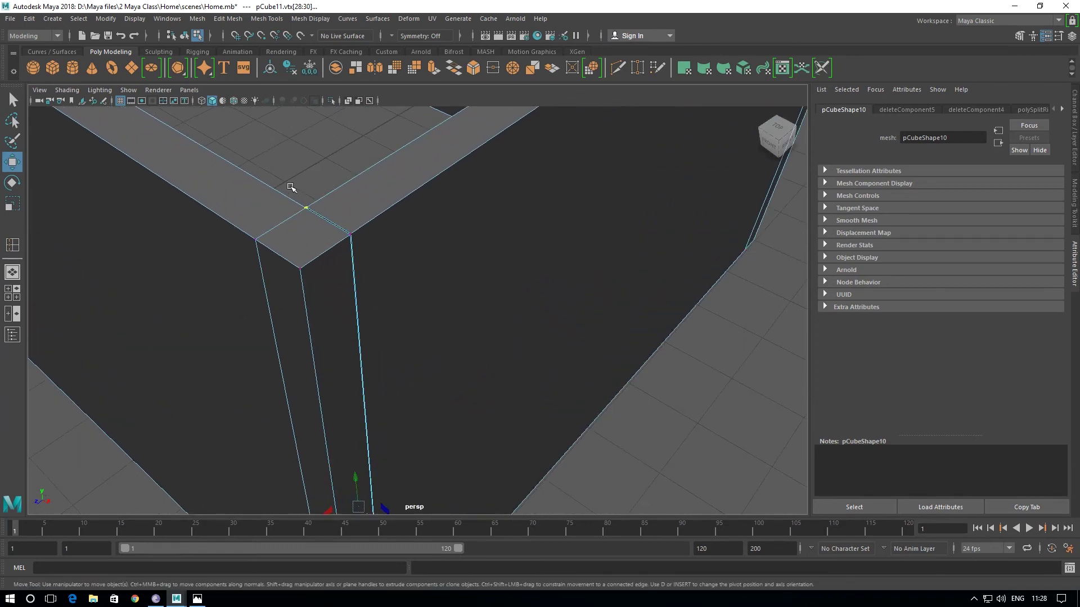
pyautogui.moveTo(333, 224); pyautogui.dragTo(334, 239)
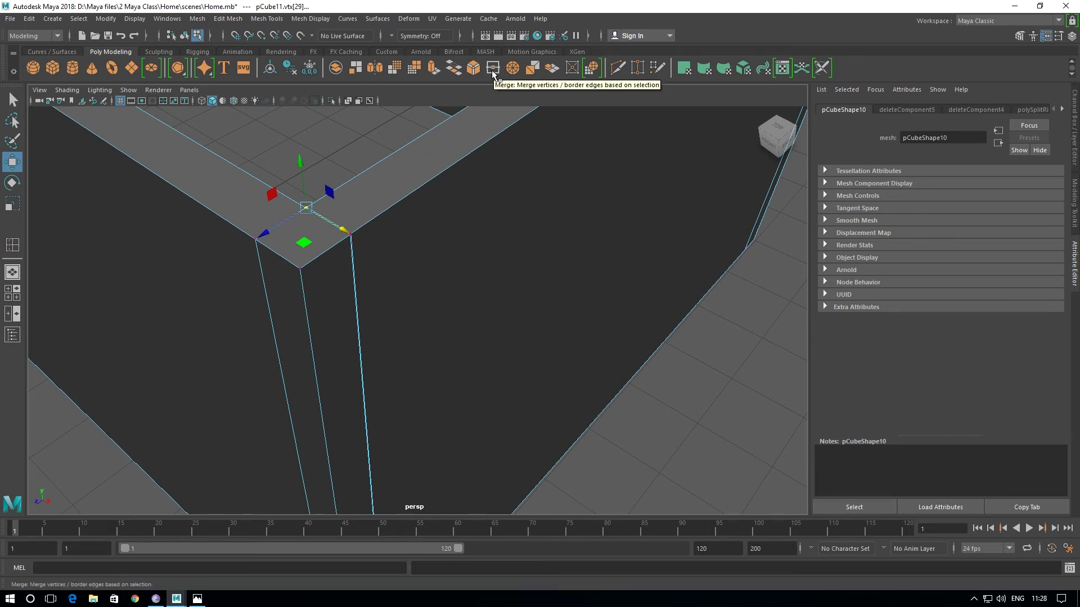
# - Merge the vertices at the first two corners of the wall box
pyautogui.keyDown('shift'); pyautogui.rightClick(303, 211); pyautogui.keyUp('shift')
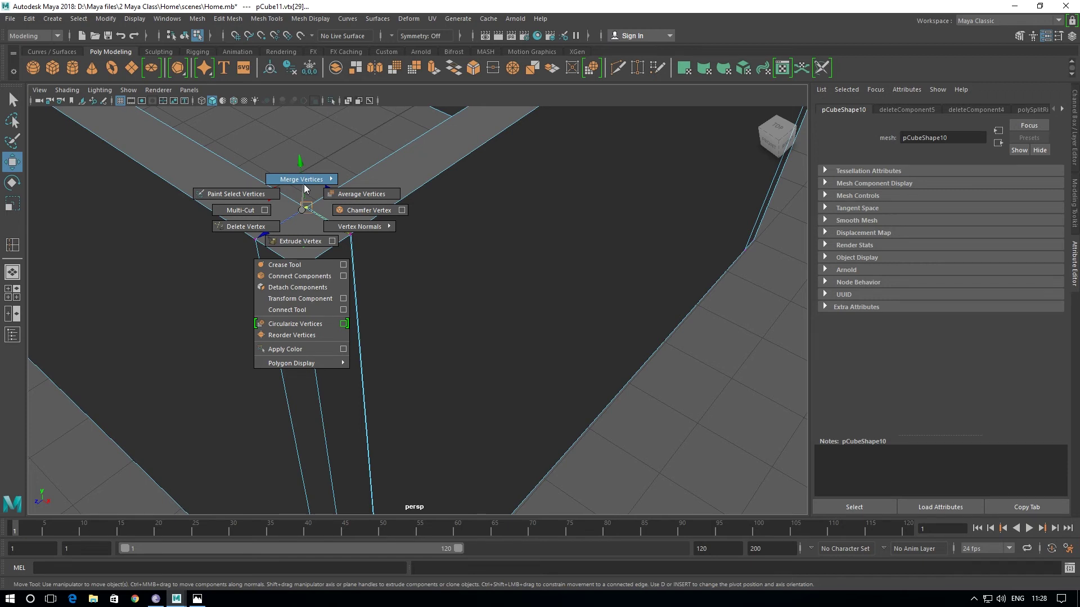
pyautogui.click(304, 214)
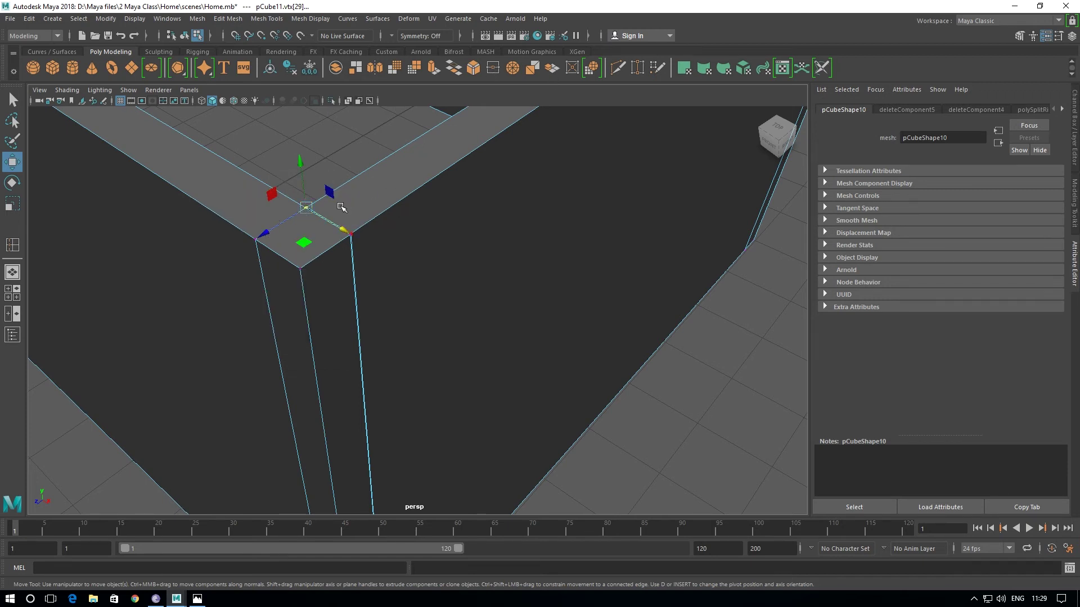
pyautogui.keyDown('alt'); pyautogui.moveTo(341, 207); pyautogui.dragTo(316, 286, button='middle'); pyautogui.keyUp('alt')
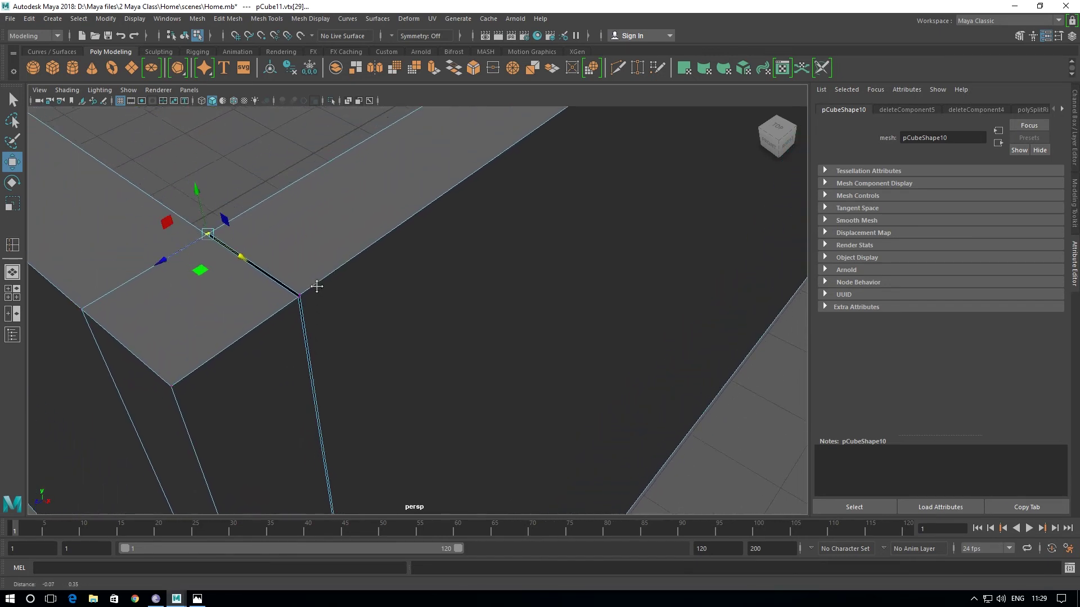
pyautogui.scroll(2, 272, 292)
pyautogui.scroll(2, 272, 306)
pyautogui.scroll(1, 176, 299)
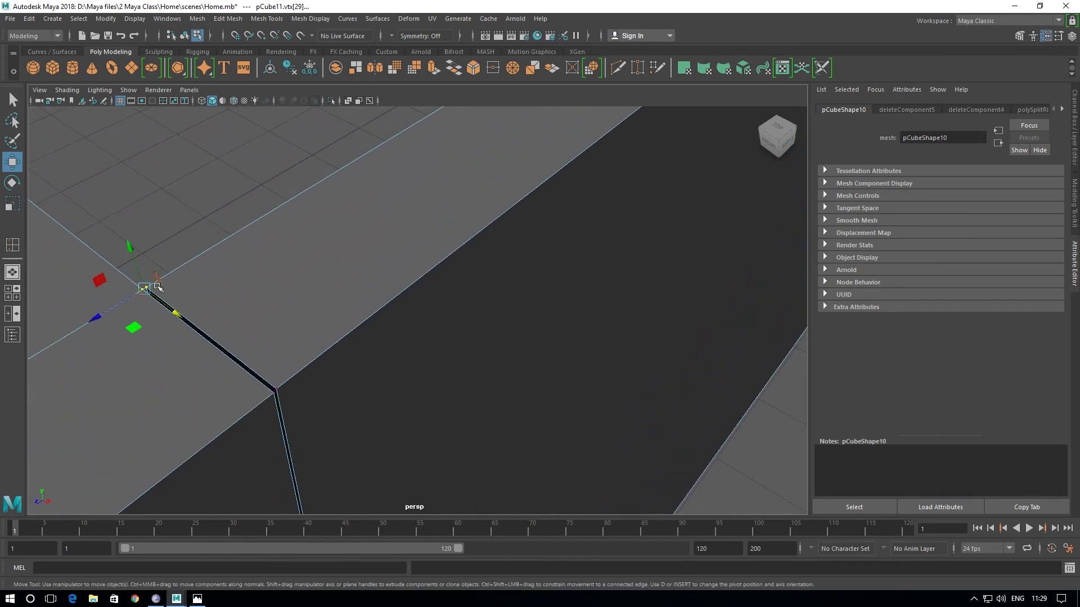
pyautogui.click(495, 69)
pyautogui.keyDown('alt'); pyautogui.moveTo(374, 302); pyautogui.dragTo(357, 318, button='middle'); pyautogui.keyUp('alt')
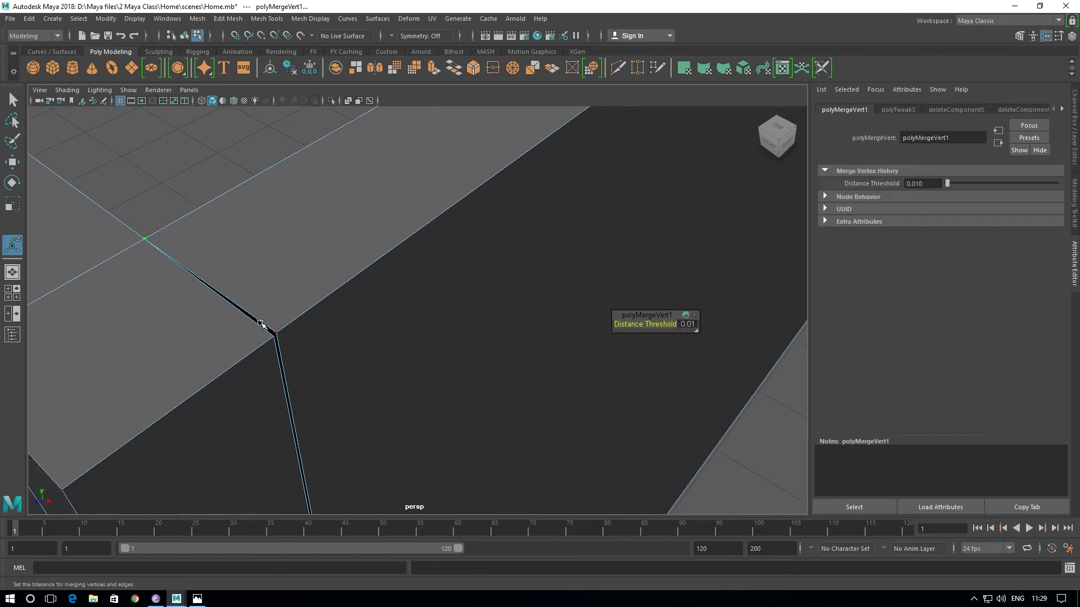
pyautogui.click(276, 335)
pyautogui.click(495, 69)
# - Merge the vertices at the lower and remaining box corners
pyautogui.keyDown('alt'); pyautogui.moveTo(333, 360); pyautogui.dragTo(296, 260, button='middle'); pyautogui.keyUp('alt')
pyautogui.scroll(-2, 296, 260)
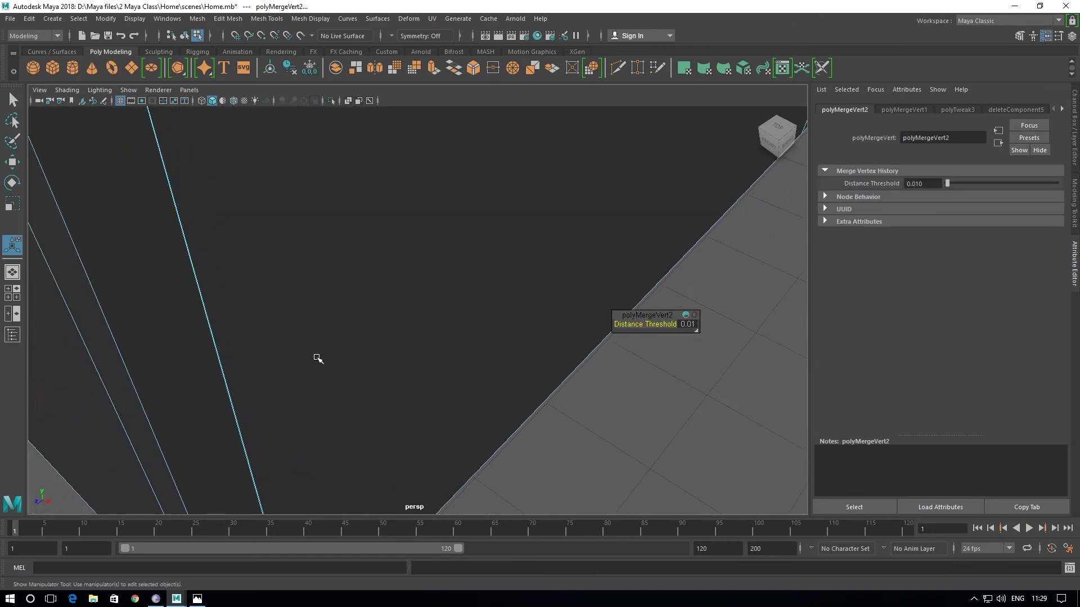
pyautogui.scroll(-3, 312, 331)
pyautogui.scroll(-2, 292, 332)
pyautogui.scroll(-2, 225, 382)
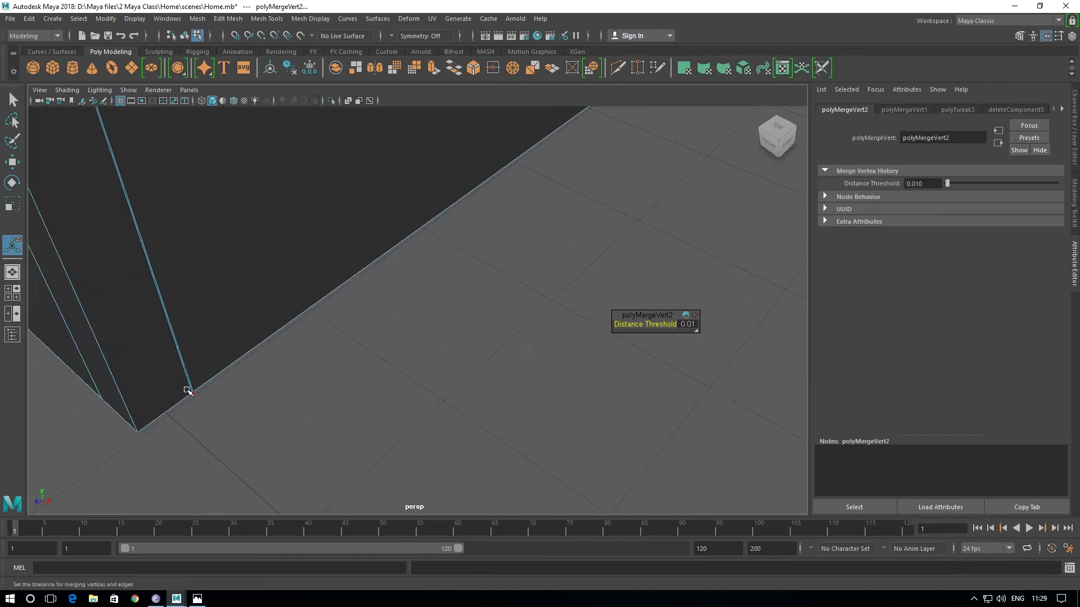
pyautogui.moveTo(188, 391); pyautogui.dragTo(223, 404)
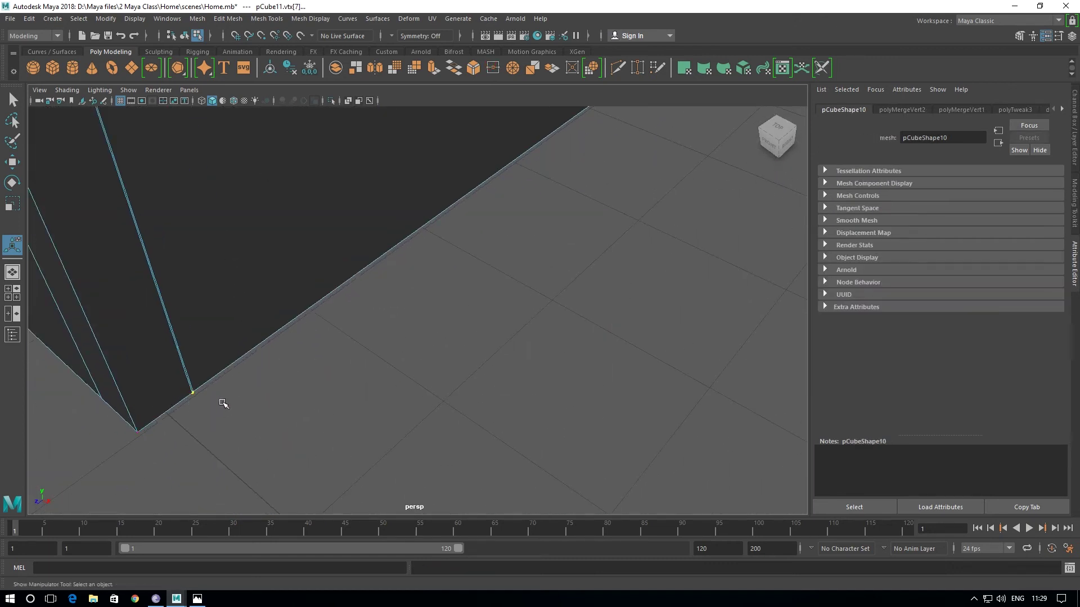
pyautogui.click(493, 69)
pyautogui.moveTo(349, 308)
pyautogui.keyDown('alt'); pyautogui.mouseDown()
pyautogui.moveTo(296, 350)
pyautogui.moveTo(402, 373)
pyautogui.moveTo(441, 434)
pyautogui.mouseUp(); pyautogui.keyUp('alt')
pyautogui.moveTo(488, 404); pyautogui.dragTo(503, 421)
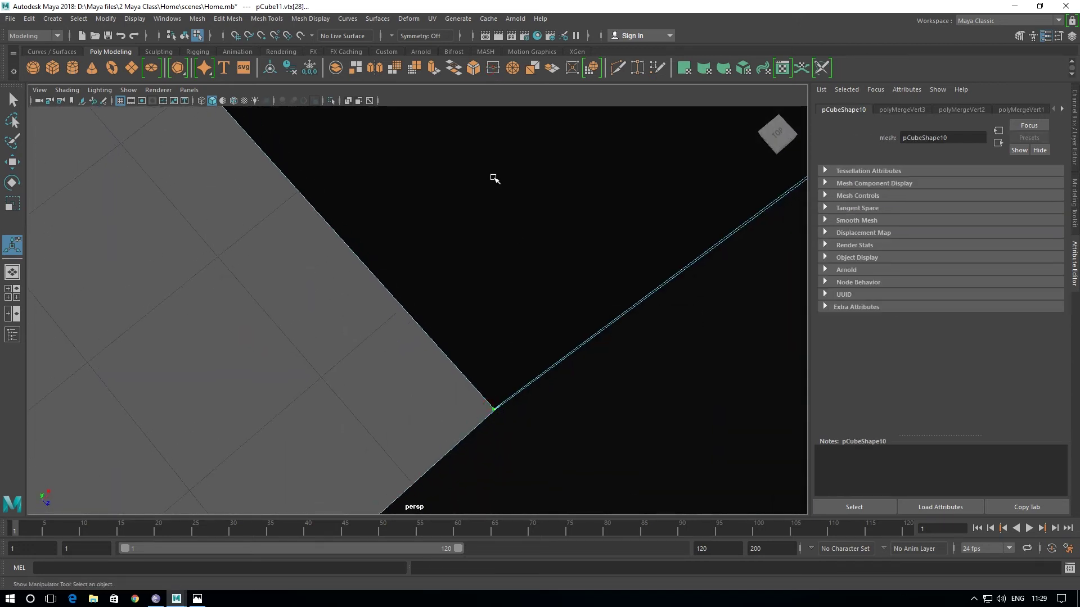
pyautogui.click(494, 69)
# - Return to Object Mode and reselect the whole wall box
pyautogui.moveTo(511, 383)
pyautogui.keyDown('alt'); pyautogui.mouseDown()
pyautogui.moveTo(448, 393)
pyautogui.moveTo(495, 393)
pyautogui.mouseUp(); pyautogui.keyUp('alt')
pyautogui.moveTo(422, 181)
pyautogui.mouseDown(button='right')
pyautogui.moveTo(471, 174)
pyautogui.moveTo(475, 353)
pyautogui.moveTo(451, 405)
pyautogui.mouseUp(button='right')
pyautogui.moveTo(451, 404)
pyautogui.keyDown('alt'); pyautogui.mouseDown()
pyautogui.moveTo(406, 298)
pyautogui.moveTo(510, 343)
pyautogui.moveTo(485, 316)
pyautogui.moveTo(425, 369)
pyautogui.moveTo(545, 390)
pyautogui.moveTo(463, 315)
pyautogui.mouseUp(); pyautogui.keyUp('alt')
pyautogui.click(425, 369)
pyautogui.moveTo(523, 392)
pyautogui.keyDown('alt'); pyautogui.mouseDown()
pyautogui.moveTo(439, 374)
pyautogui.moveTo(352, 329)
pyautogui.mouseUp(); pyautogui.keyUp('alt')
pyautogui.click(351, 327)
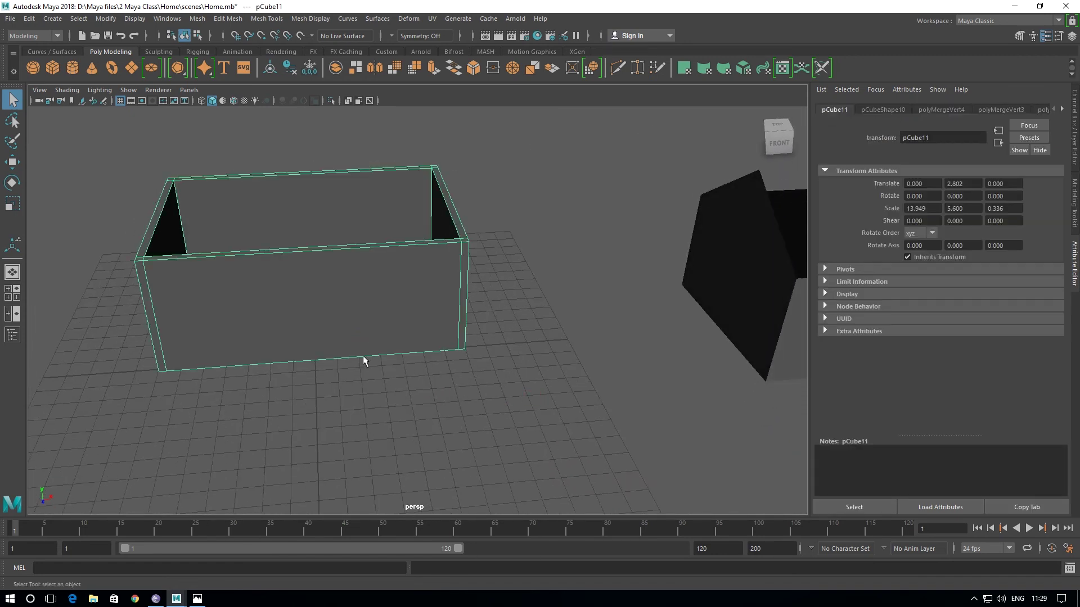
# - Insert a vertical edge loop down the middle of the front wall
pyautogui.moveTo(247, 364)
pyautogui.keyDown('alt'); pyautogui.mouseDown()
pyautogui.moveTo(353, 363)
pyautogui.moveTo(237, 382)
pyautogui.mouseUp(); pyautogui.keyUp('alt')
pyautogui.keyDown('alt'); pyautogui.moveTo(236, 383); pyautogui.dragTo(282, 373, button='right'); pyautogui.keyUp('alt')
pyautogui.keyDown('alt'); pyautogui.moveTo(281, 373); pyautogui.dragTo(293, 364, button='middle'); pyautogui.keyUp('alt')
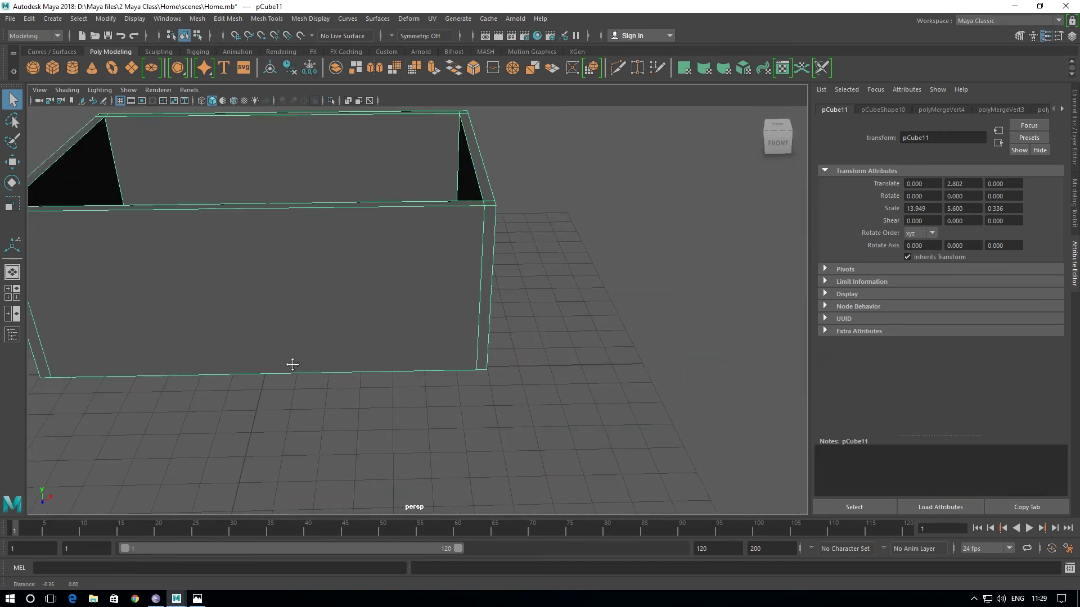
pyautogui.keyDown('alt'); pyautogui.moveTo(293, 365); pyautogui.dragTo(333, 393, button='right'); pyautogui.keyUp('alt')
pyautogui.keyDown('alt'); pyautogui.moveTo(332, 392); pyautogui.dragTo(325, 390, button='middle'); pyautogui.keyUp('alt')
pyautogui.keyDown('alt'); pyautogui.moveTo(325, 391); pyautogui.dragTo(359, 422); pyautogui.keyUp('alt')
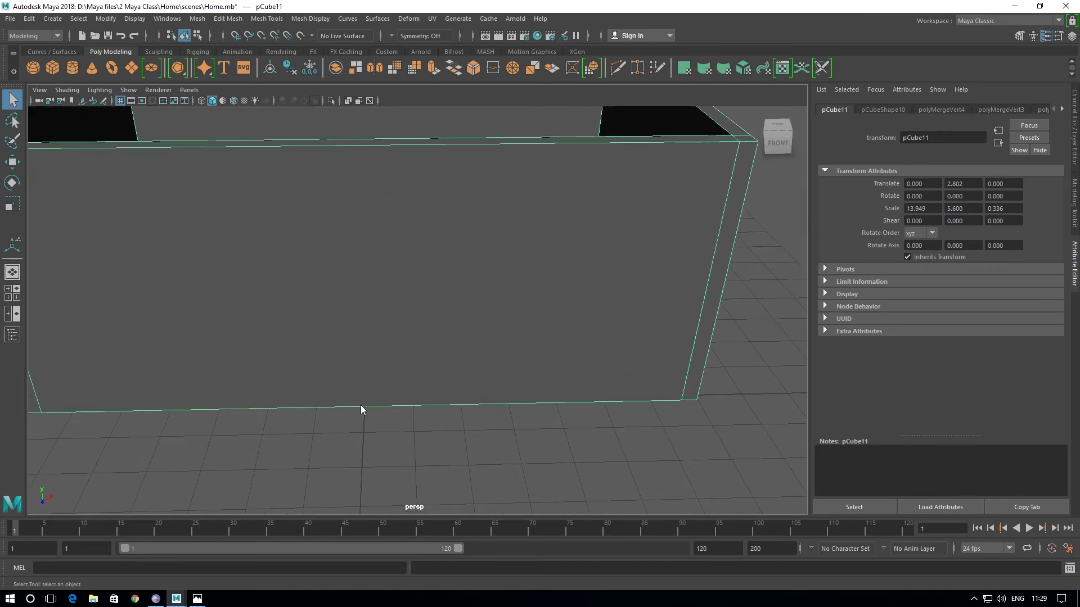
pyautogui.keyDown('shift'); pyautogui.moveTo(360, 405); pyautogui.dragTo(320, 363, button='right'); pyautogui.keyUp('shift')
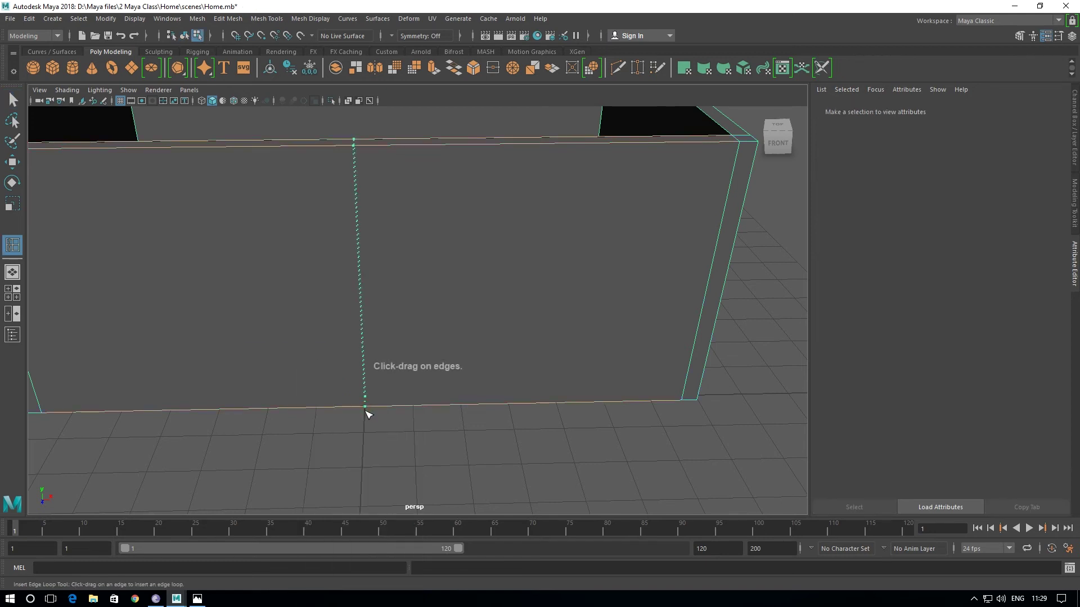
pyautogui.click(366, 413)
# - Switch back to the Select tool and reselect the whole box
pyautogui.moveTo(246, 406)
pyautogui.keyDown('alt'); pyautogui.mouseDown()
pyautogui.moveTo(301, 410)
pyautogui.moveTo(378, 393)
pyautogui.mouseUp(); pyautogui.keyUp('alt')
pyautogui.scroll(-5, 393, 411)
pyautogui.scroll(1, 420, 430)
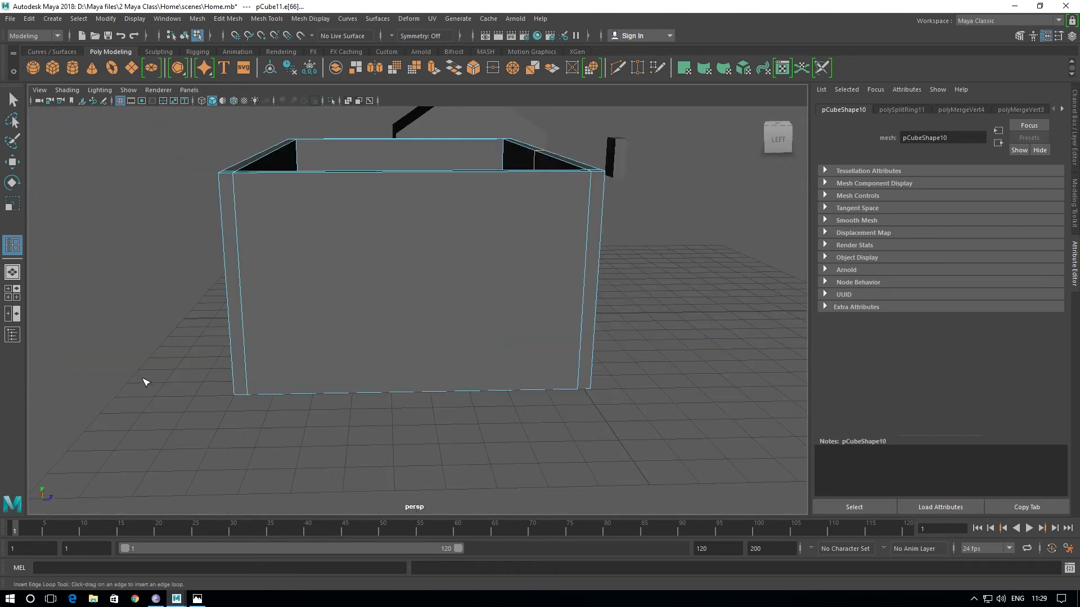
pyautogui.press('q')
pyautogui.moveTo(498, 235); pyautogui.dragTo(534, 218, button='right')
pyautogui.scroll(-3, 511, 403)
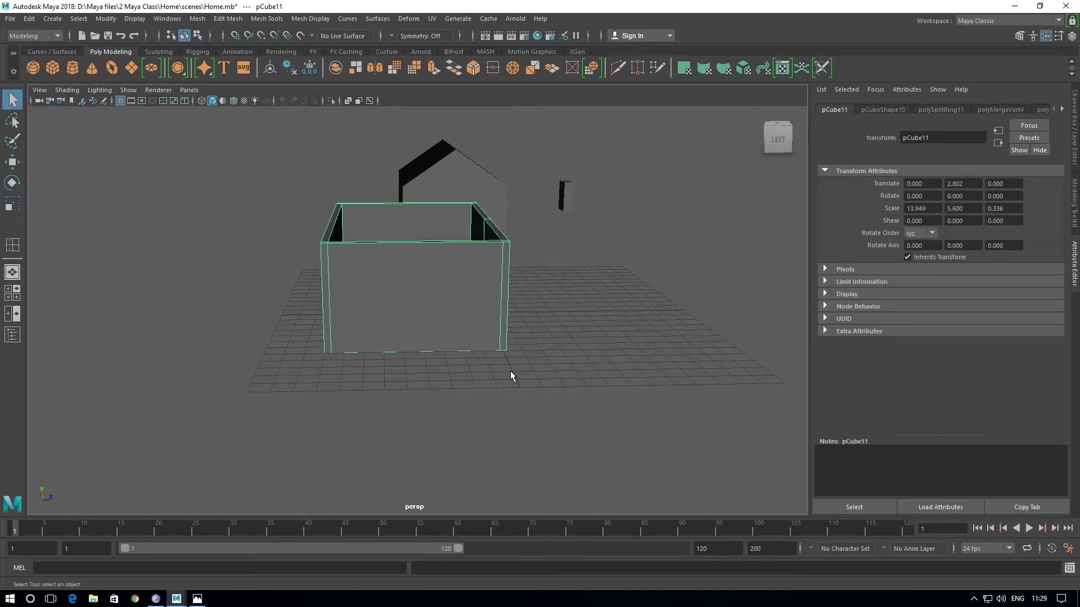
# - Move the wall box along Z to Translate Z 4.493, then open the Modify menu
pyautogui.moveTo(513, 377)
pyautogui.keyDown('alt'); pyautogui.mouseDown()
pyautogui.moveTo(487, 379)
pyautogui.moveTo(710, 293)
pyautogui.moveTo(500, 336)
pyautogui.mouseUp(); pyautogui.keyUp('alt')
pyautogui.press('w')
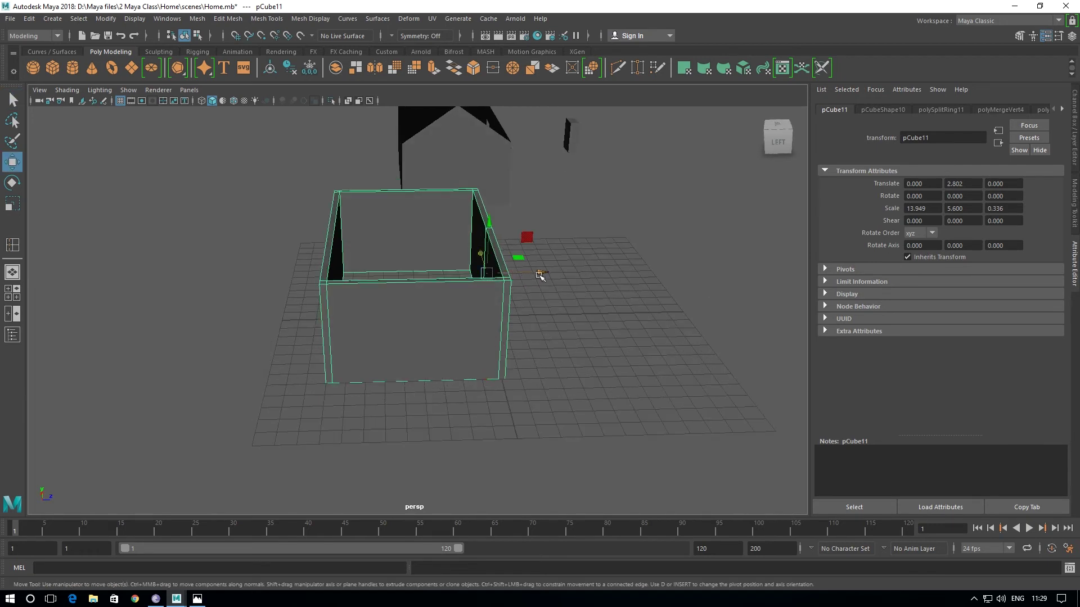
pyautogui.moveTo(542, 274); pyautogui.dragTo(621, 273)
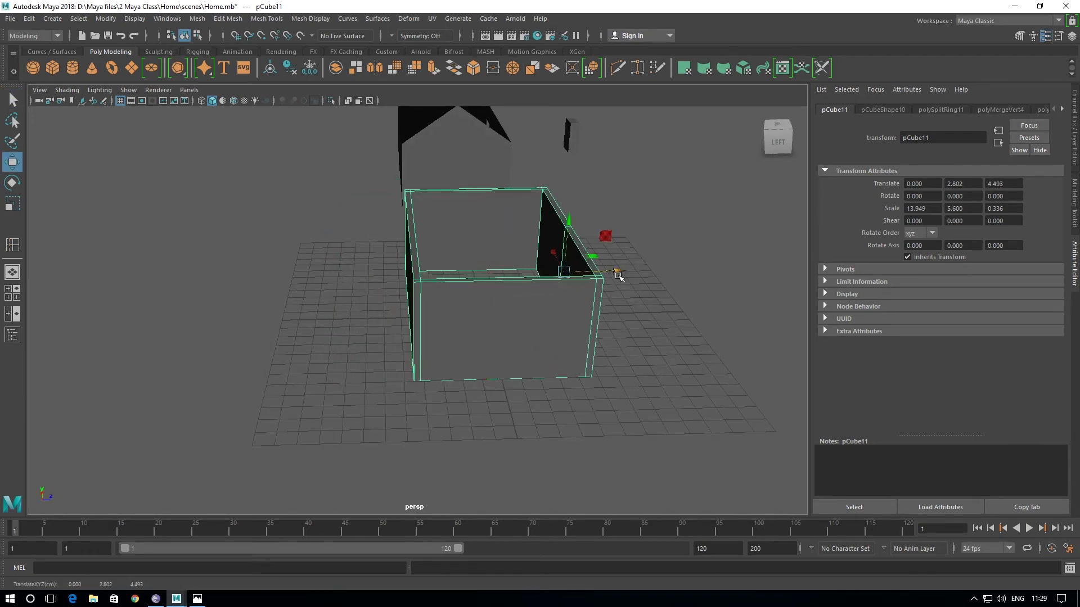
pyautogui.moveTo(526, 377)
pyautogui.keyDown('alt'); pyautogui.mouseDown()
pyautogui.moveTo(430, 371)
pyautogui.moveTo(441, 388)
pyautogui.moveTo(509, 382)
pyautogui.mouseUp(); pyautogui.keyUp('alt')
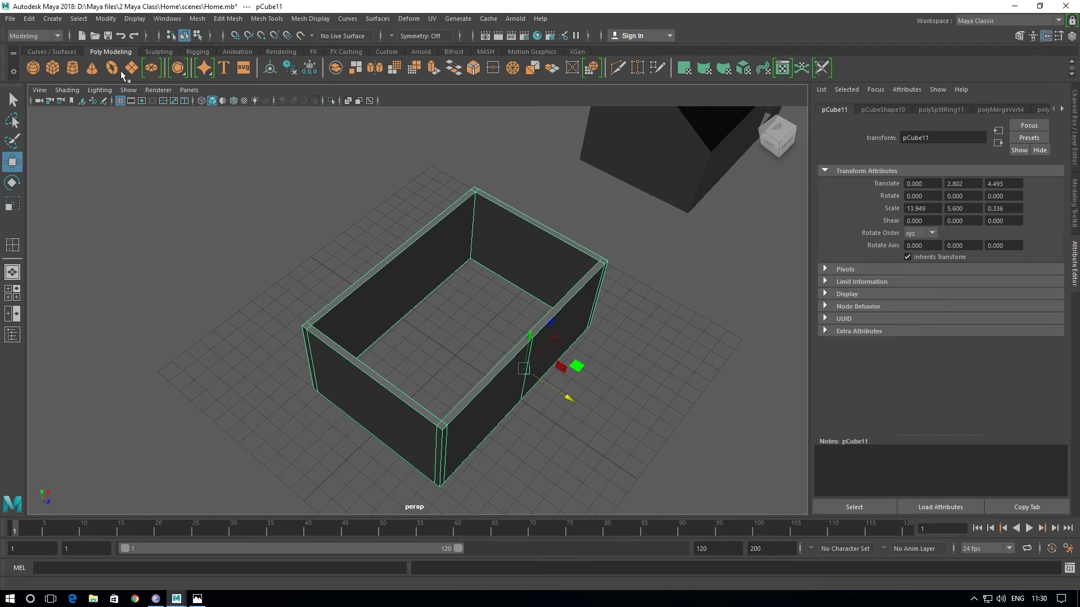
pyautogui.click(112, 21)
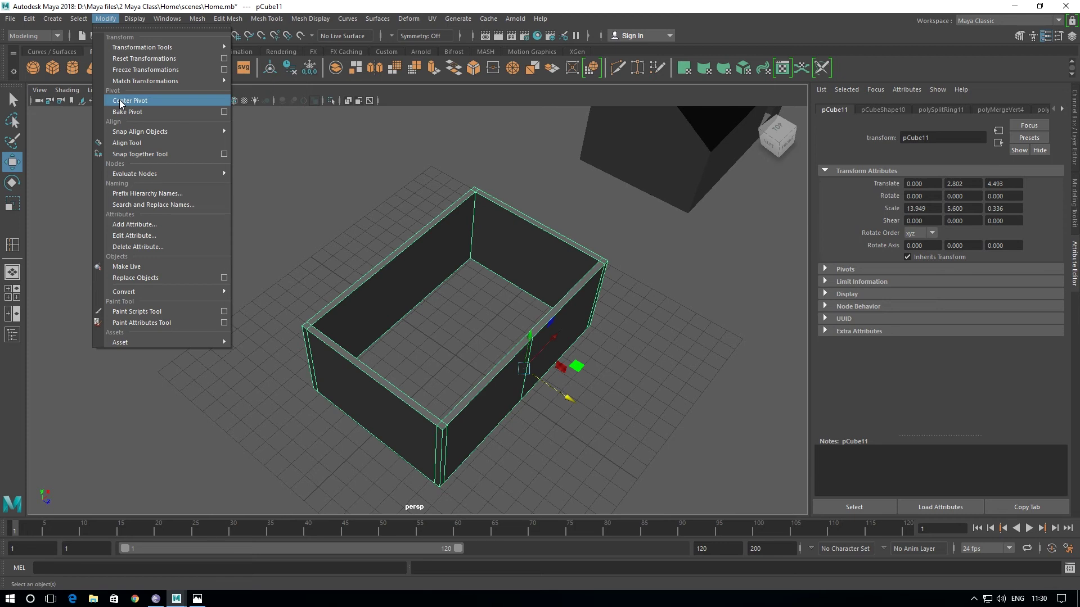
# - Centre the wall box's pivot and move the box further along Z in the four-view layout
pyautogui.click(121, 102)
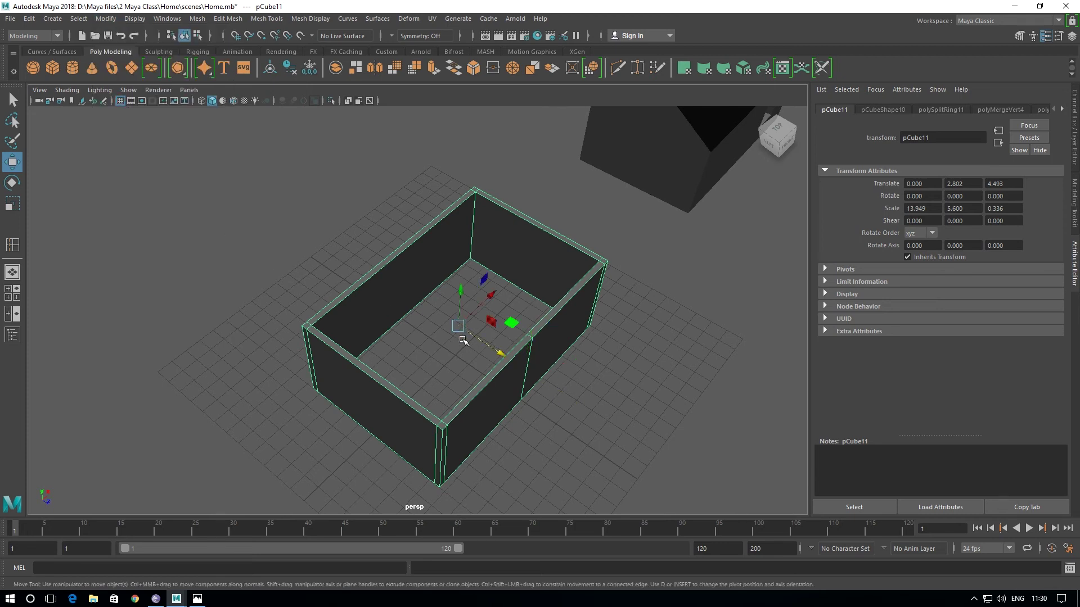
pyautogui.keyDown('alt'); pyautogui.moveTo(390, 436); pyautogui.dragTo(392, 438); pyautogui.keyUp('alt')
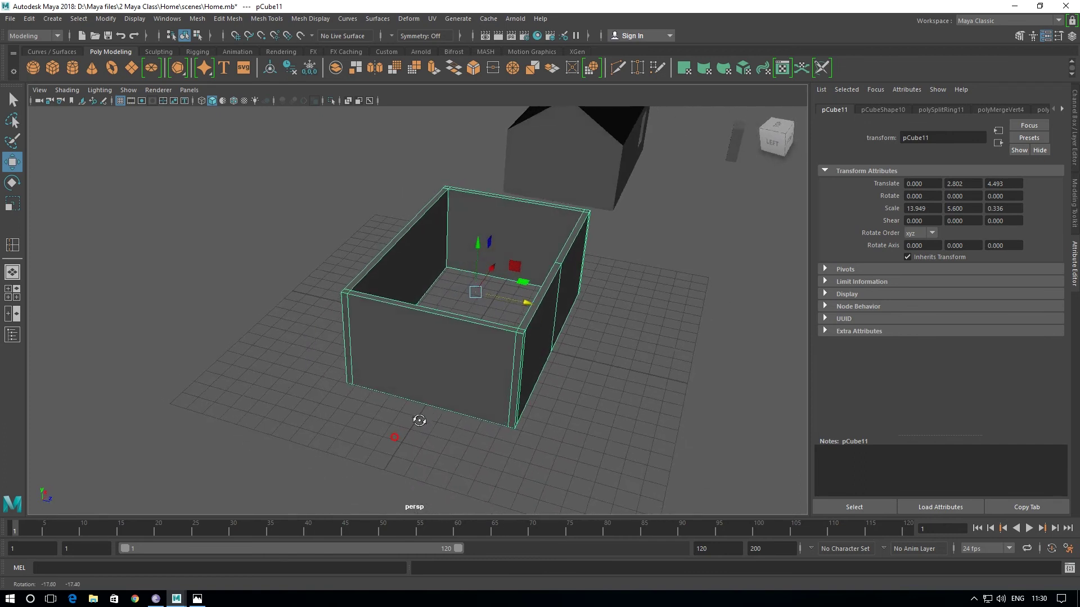
pyautogui.press('space')
pyautogui.press('space')
pyautogui.scroll(-3, 369, 319)
pyautogui.scroll(1, 304, 427)
pyautogui.scroll(3, 340, 369)
pyautogui.moveTo(340, 370)
pyautogui.mouseDown()
pyautogui.moveTo(350, 304)
pyautogui.moveTo(350, 441)
pyautogui.mouseUp()
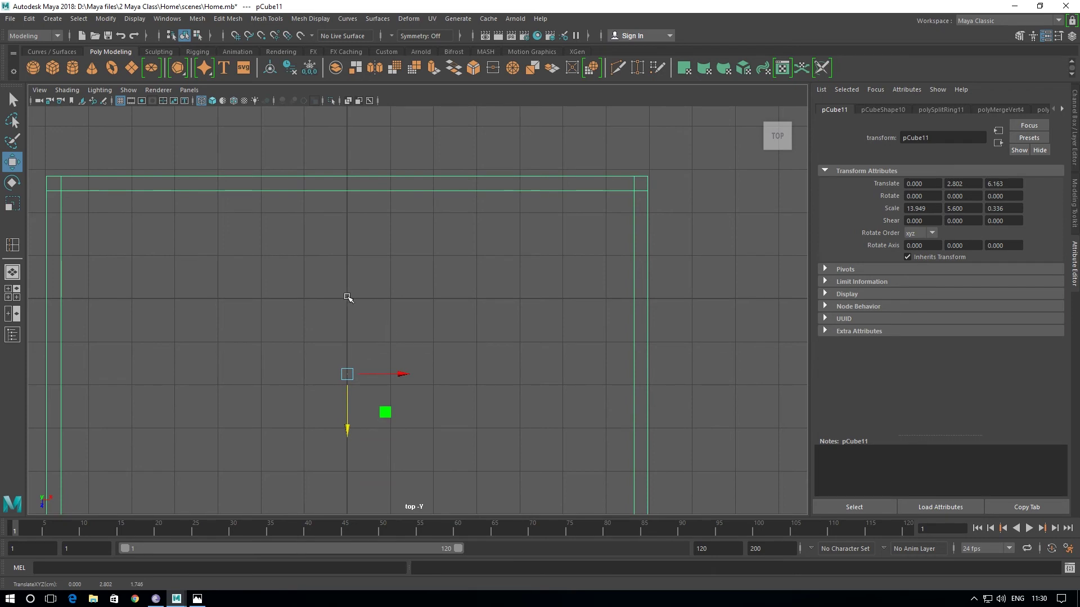
# - Position the box at Translate X 0 and Translate Z 4.417 in the top view
pyautogui.scroll(-1, 349, 402)
pyautogui.scroll(2, 384, 354)
pyautogui.moveTo(363, 361); pyautogui.dragTo(368, 274)
pyautogui.scroll(3, 368, 276)
pyautogui.moveTo(369, 284)
pyautogui.keyDown('alt'); pyautogui.mouseDown(button='middle')
pyautogui.moveTo(286, 241)
pyautogui.moveTo(403, 444)
pyautogui.mouseUp(button='middle'); pyautogui.keyUp('alt')
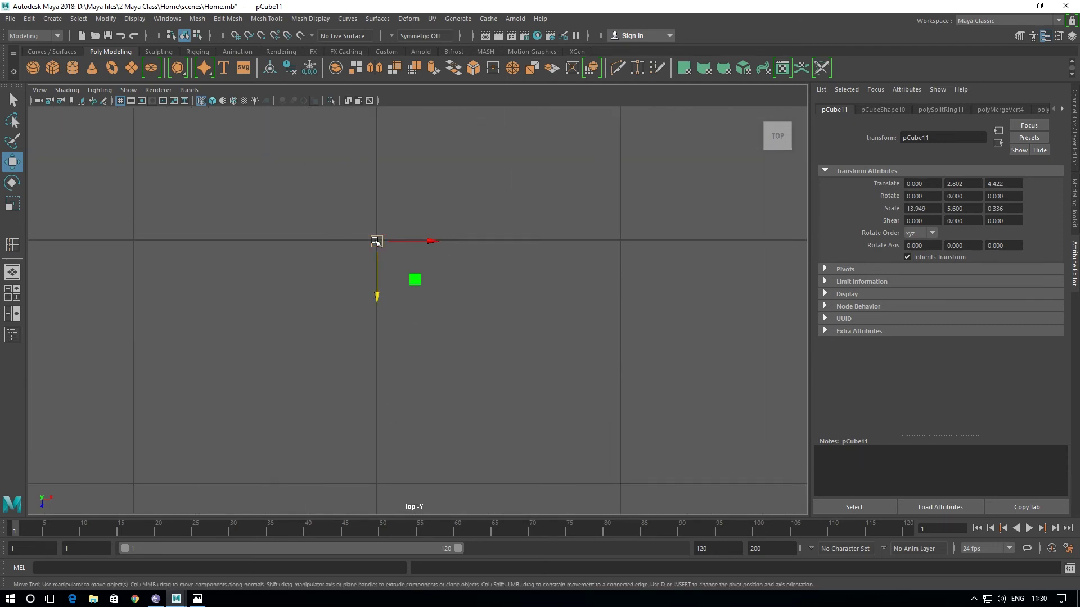
pyautogui.moveTo(378, 242)
pyautogui.keyDown('alt'); pyautogui.mouseDown(button='middle')
pyautogui.moveTo(374, 265)
pyautogui.moveTo(321, 243)
pyautogui.moveTo(321, 345)
pyautogui.moveTo(274, 319)
pyautogui.mouseUp(button='middle'); pyautogui.keyUp('alt')
pyautogui.moveTo(342, 343)
pyautogui.keyDown('alt'); pyautogui.mouseDown(button='middle')
pyautogui.moveTo(400, 398)
pyautogui.moveTo(305, 392)
pyautogui.mouseUp(button='middle'); pyautogui.keyUp('alt')
pyautogui.moveTo(213, 349); pyautogui.dragTo(212, 330)
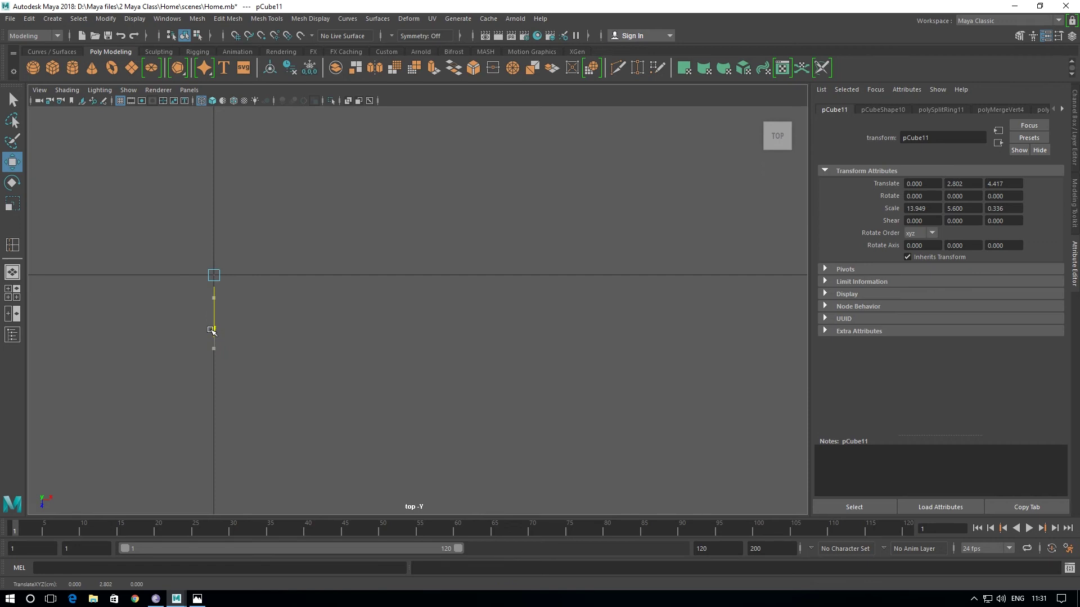
pyautogui.moveTo(271, 275); pyautogui.dragTo(272, 275)
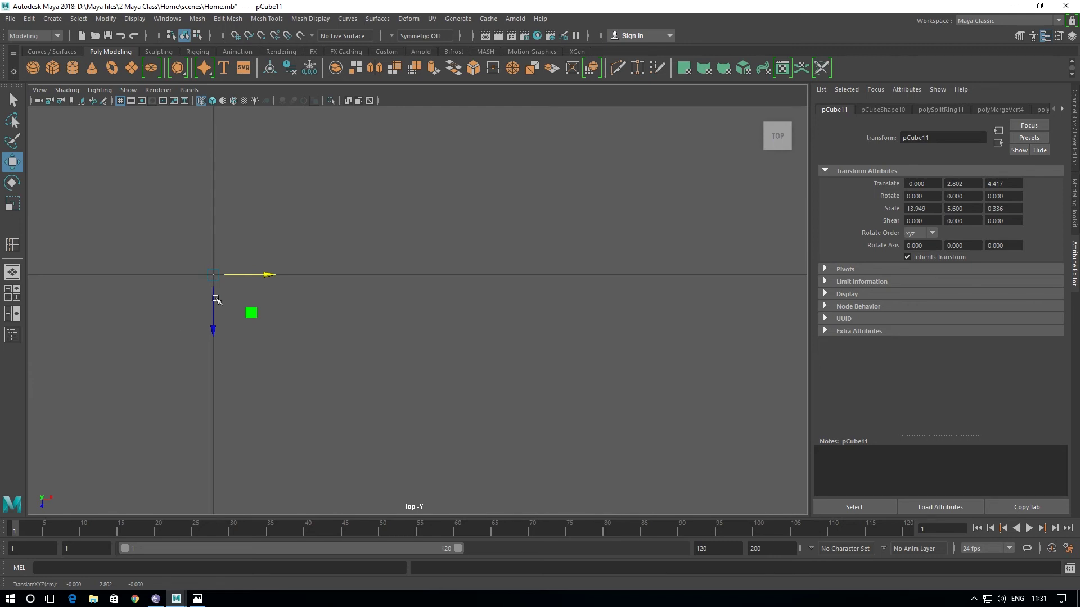
# - Return to the perspective view and activate the Insert Edge Loop Tool
pyautogui.press('space')
pyautogui.press('space')
pyautogui.keyDown('alt'); pyautogui.moveTo(547, 397); pyautogui.dragTo(463, 392); pyautogui.keyUp('alt')
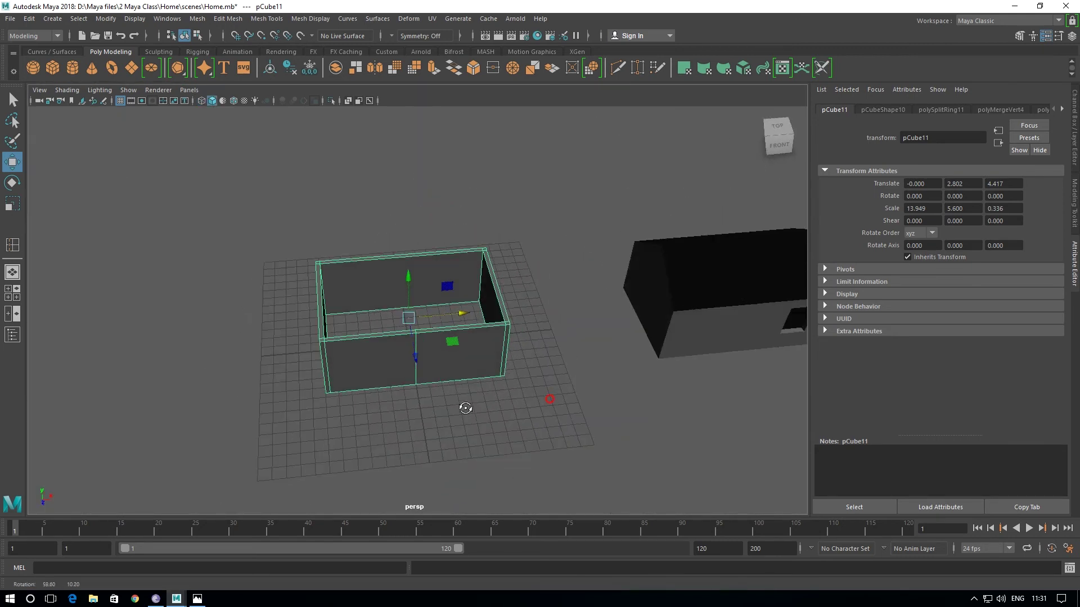
pyautogui.press('space')
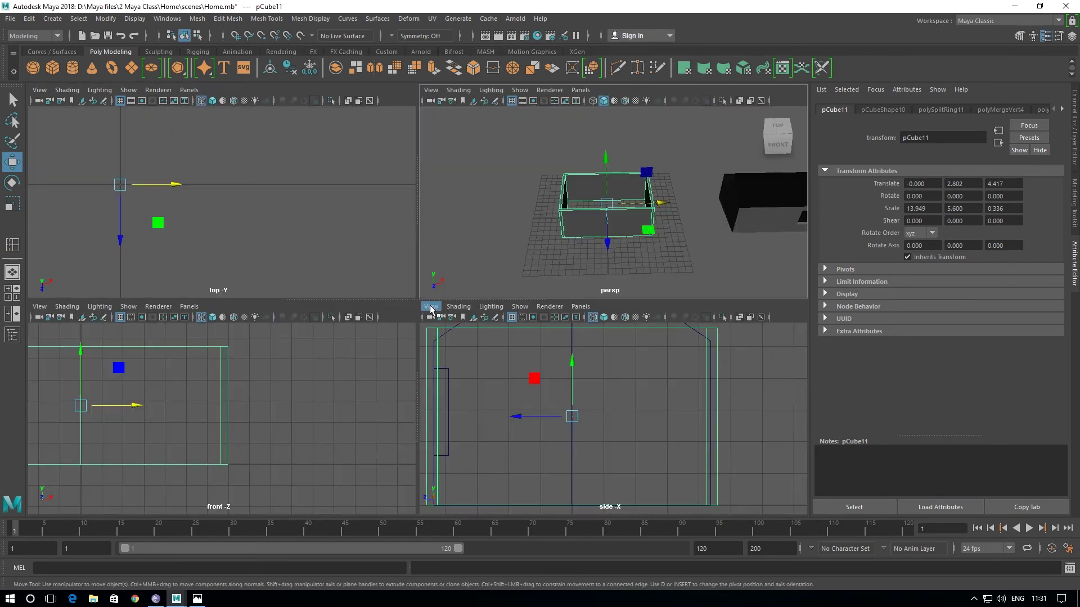
pyautogui.press('space')
pyautogui.scroll(2, 485, 412)
pyautogui.scroll(2, 485, 412)
pyautogui.keyDown('alt'); pyautogui.moveTo(422, 446); pyautogui.dragTo(529, 428); pyautogui.keyUp('alt')
pyautogui.scroll(-3, 495, 434)
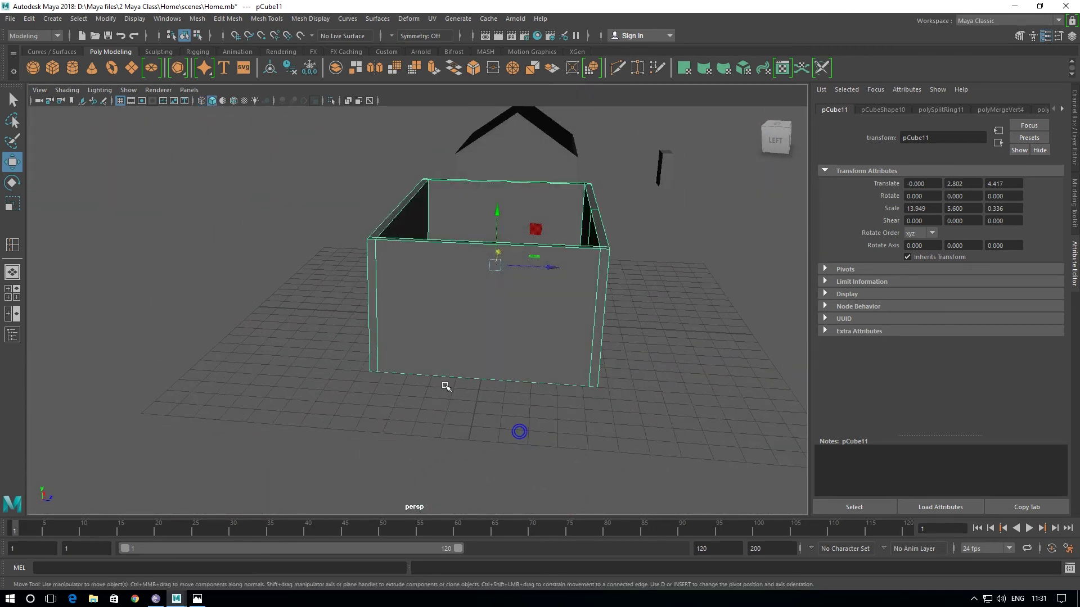
pyautogui.scroll(1, 482, 403)
pyautogui.scroll(2, 482, 405)
pyautogui.scroll(-2, 494, 415)
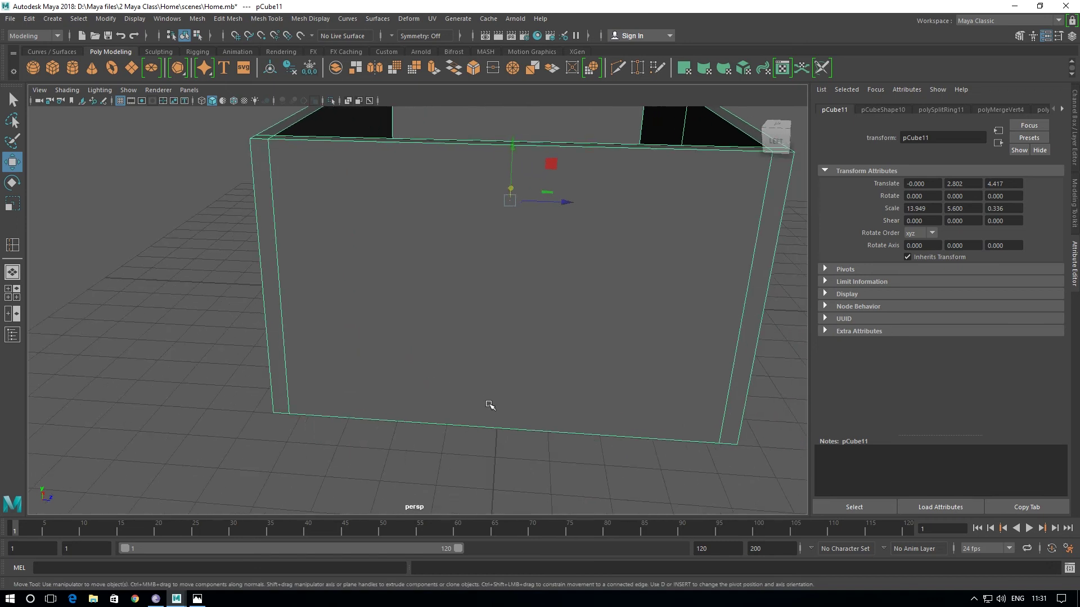
pyautogui.keyDown('shift'); pyautogui.moveTo(487, 395); pyautogui.dragTo(413, 337, button='right'); pyautogui.keyUp('shift')
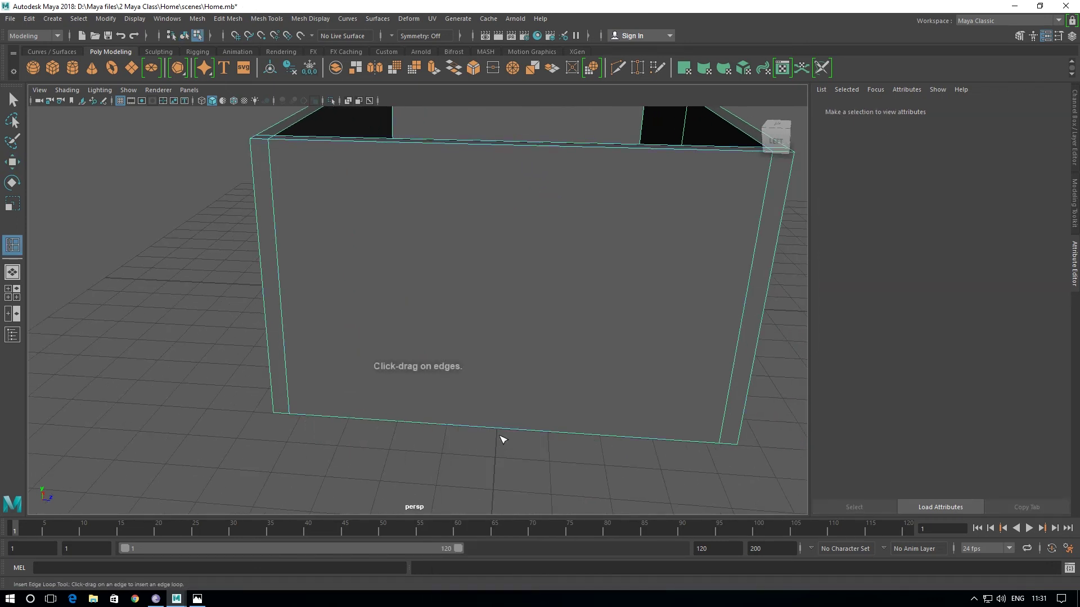
# - Add a vertical edge loop through the middle of the near end wall
pyautogui.moveTo(500, 431); pyautogui.dragTo(500, 444)
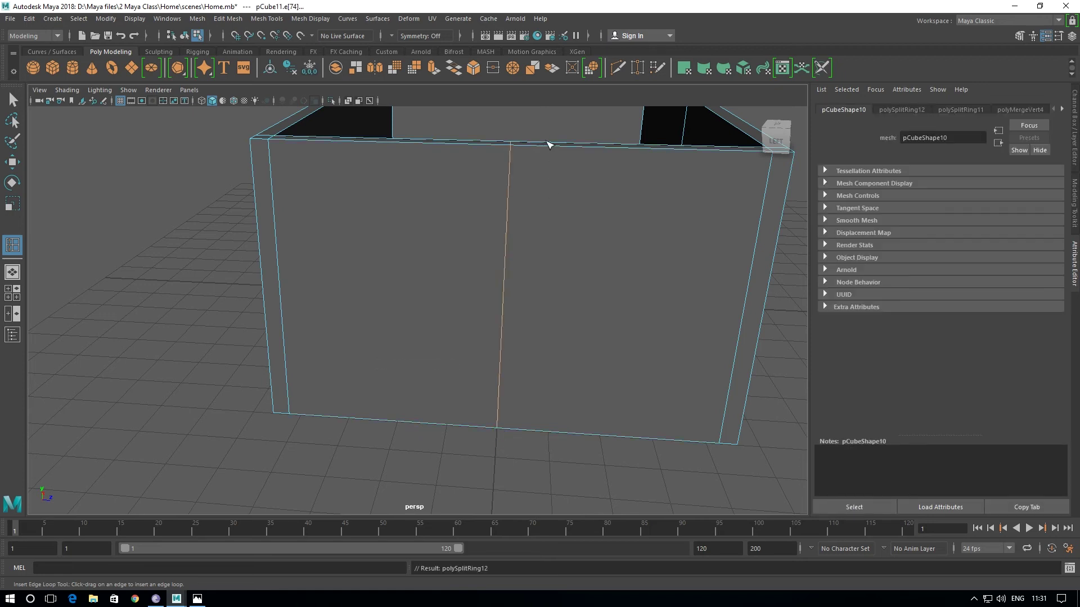
pyautogui.keyDown('alt'); pyautogui.moveTo(548, 145); pyautogui.dragTo(564, 330); pyautogui.keyUp('alt')
pyautogui.scroll(3, 529, 372)
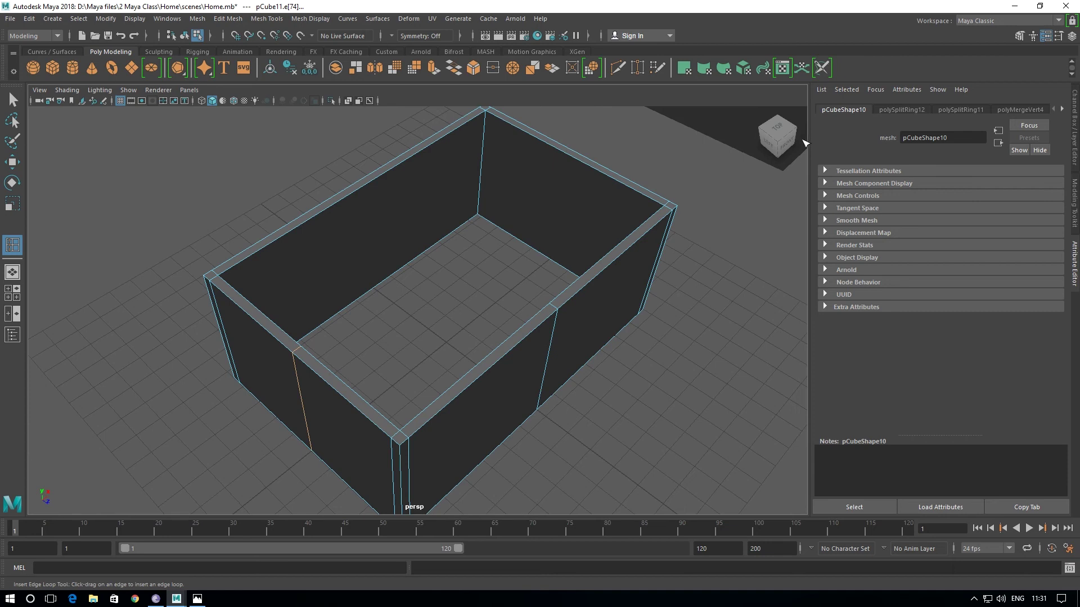
pyautogui.keyDown('alt'); pyautogui.moveTo(805, 143); pyautogui.dragTo(507, 130, button='middle'); pyautogui.keyUp('alt')
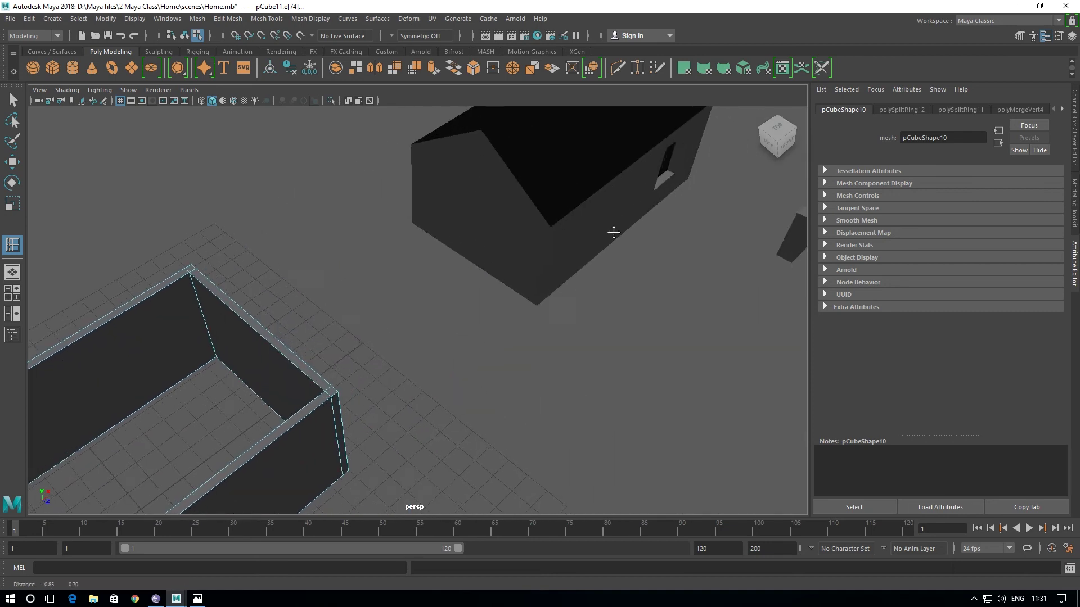
pyautogui.keyDown('alt'); pyautogui.moveTo(493, 269); pyautogui.dragTo(543, 177); pyautogui.keyUp('alt')
pyautogui.keyDown('alt'); pyautogui.moveTo(347, 392); pyautogui.dragTo(639, 180, button='middle'); pyautogui.keyUp('alt')
pyautogui.moveTo(639, 180)
pyautogui.keyDown('alt'); pyautogui.mouseDown()
pyautogui.moveTo(550, 217)
pyautogui.moveTo(343, 343)
pyautogui.mouseUp(); pyautogui.keyUp('alt')
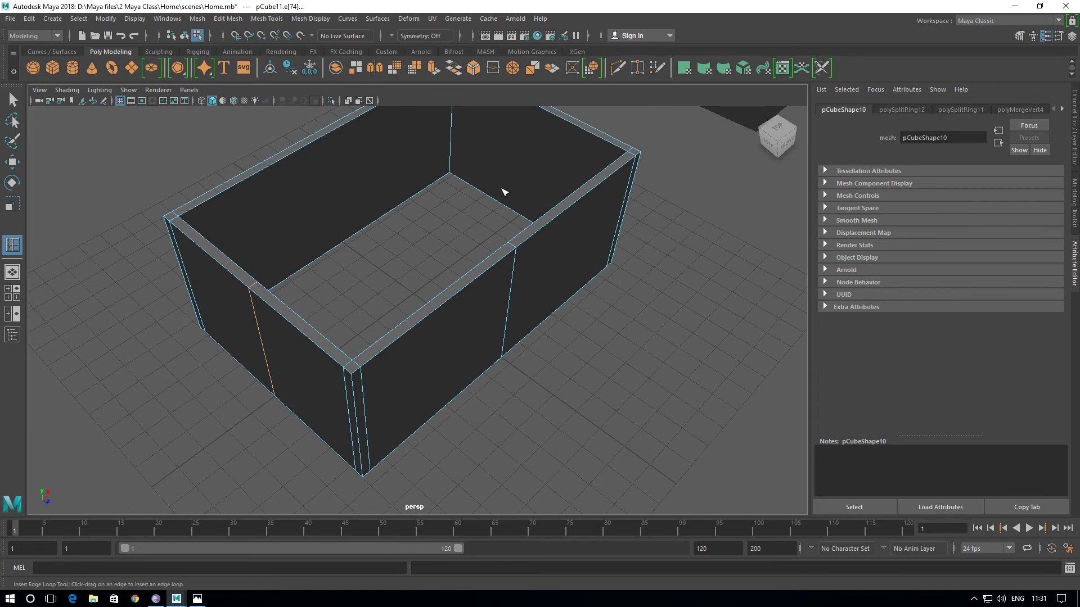
# - Add a matching vertical edge loop through the far end wall's middle
pyautogui.keyDown('alt'); pyautogui.moveTo(537, 233); pyautogui.dragTo(342, 212); pyautogui.keyUp('alt')
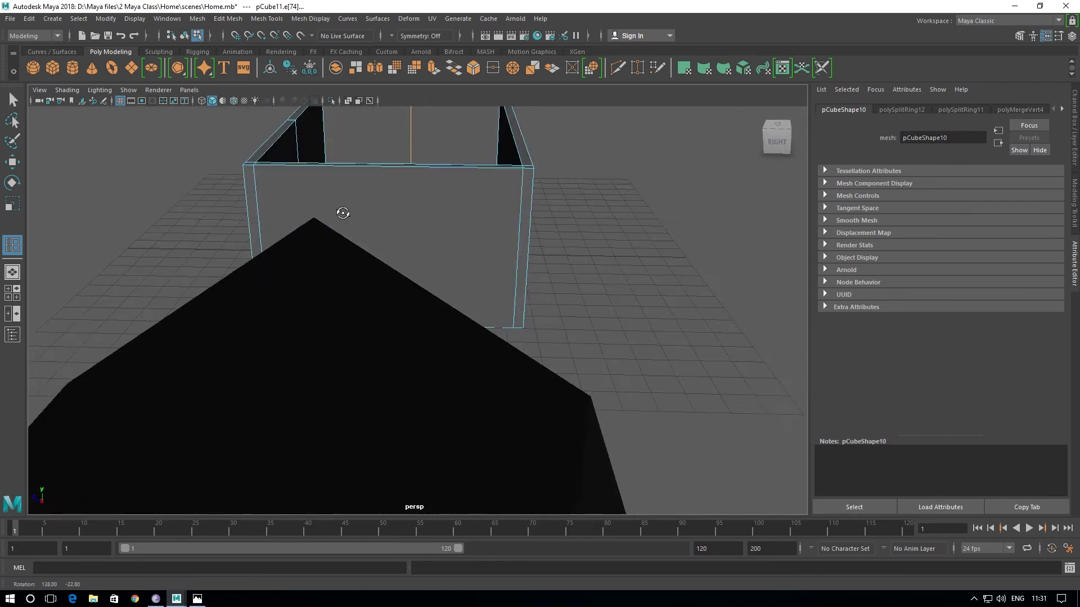
pyautogui.keyDown('alt'); pyautogui.moveTo(342, 212); pyautogui.dragTo(409, 294, button='middle'); pyautogui.keyUp('alt')
pyautogui.keyDown('alt'); pyautogui.moveTo(410, 294); pyautogui.dragTo(357, 389); pyautogui.keyUp('alt')
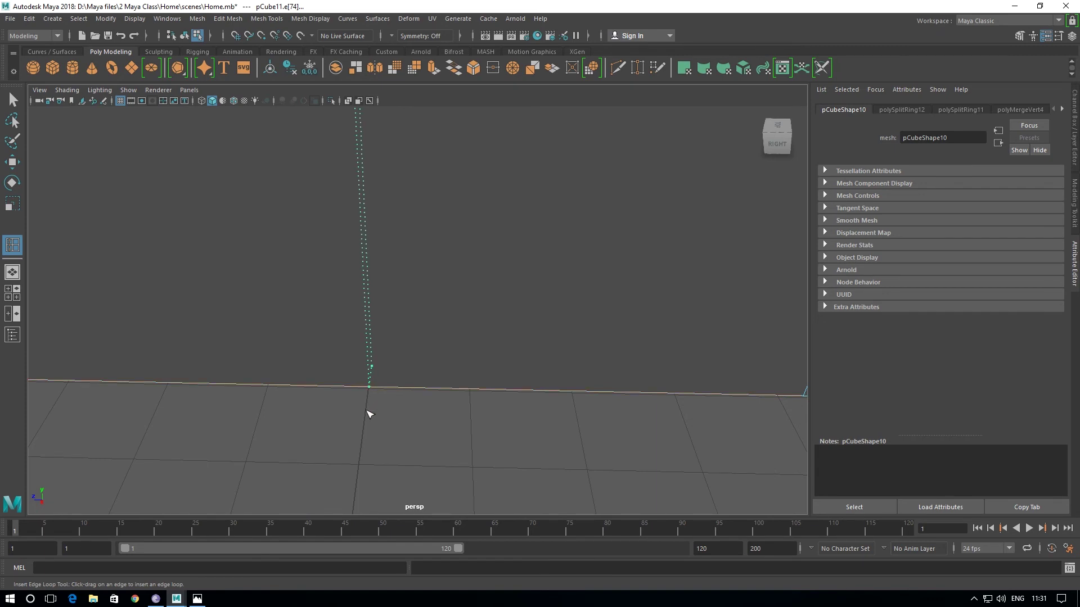
pyautogui.keyDown('alt'); pyautogui.moveTo(383, 398); pyautogui.dragTo(345, 364, button='right'); pyautogui.keyUp('alt')
pyautogui.moveTo(344, 364)
pyautogui.keyDown('alt'); pyautogui.mouseDown()
pyautogui.moveTo(601, 357)
pyautogui.moveTo(568, 332)
pyautogui.moveTo(393, 344)
pyautogui.mouseUp(); pyautogui.keyUp('alt')
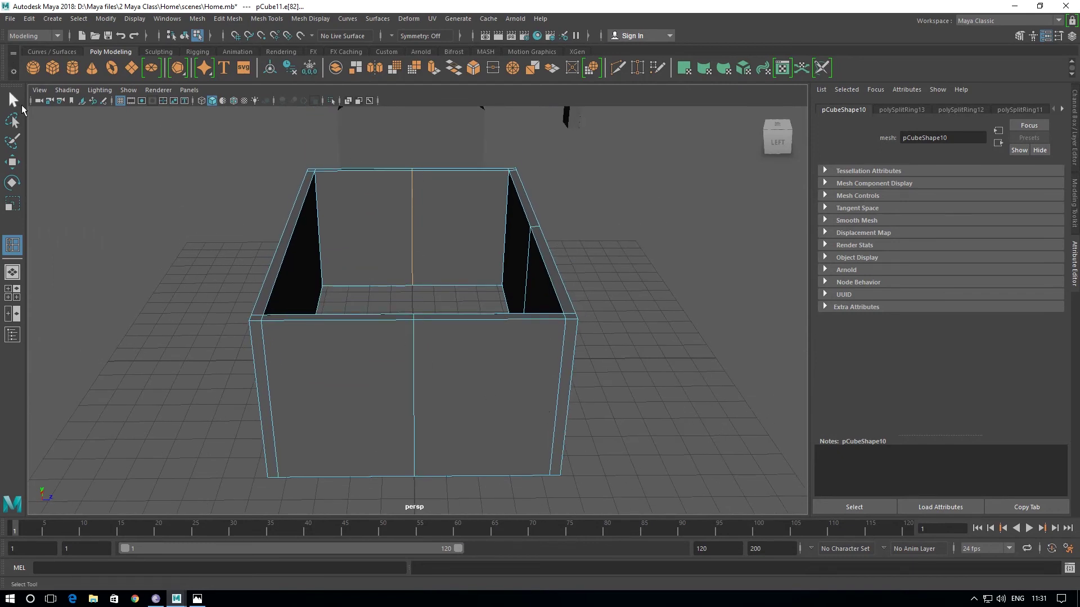
# - Switch to the Select tool and enter component selection mode
pyautogui.click(13, 99)
pyautogui.moveTo(315, 293)
pyautogui.keyDown('alt'); pyautogui.mouseDown()
pyautogui.moveTo(411, 317)
pyautogui.moveTo(366, 280)
pyautogui.moveTo(373, 294)
pyautogui.moveTo(424, 294)
pyautogui.moveTo(386, 176)
pyautogui.mouseUp(); pyautogui.keyUp('alt')
pyautogui.rightClick(386, 261)
pyautogui.click(430, 277)
# - Raise the end wall's two top-centre vertices into a gable peak
pyautogui.moveTo(428, 246)
pyautogui.mouseDown()
pyautogui.moveTo(446, 250)
pyautogui.moveTo(378, 255)
pyautogui.moveTo(381, 243)
pyautogui.moveTo(477, 223)
pyautogui.mouseUp()
pyautogui.press('w')
pyautogui.moveTo(398, 137)
pyautogui.mouseDown()
pyautogui.moveTo(390, 88)
pyautogui.moveTo(390, 367)
pyautogui.moveTo(262, 352)
pyautogui.moveTo(367, 336)
pyautogui.mouseUp()
pyautogui.moveTo(380, 213)
pyautogui.mouseDown()
pyautogui.moveTo(378, 193)
pyautogui.moveTo(414, 313)
pyautogui.moveTo(357, 315)
pyautogui.moveTo(445, 313)
pyautogui.mouseUp()
# - In the side view, nudge both gable eave vertices slightly upward
pyautogui.press('space')
pyautogui.press('space')
pyautogui.keyDown('alt'); pyautogui.moveTo(398, 362); pyautogui.dragTo(490, 495, button='middle'); pyautogui.keyUp('alt')
pyautogui.scroll(-5, 509, 352)
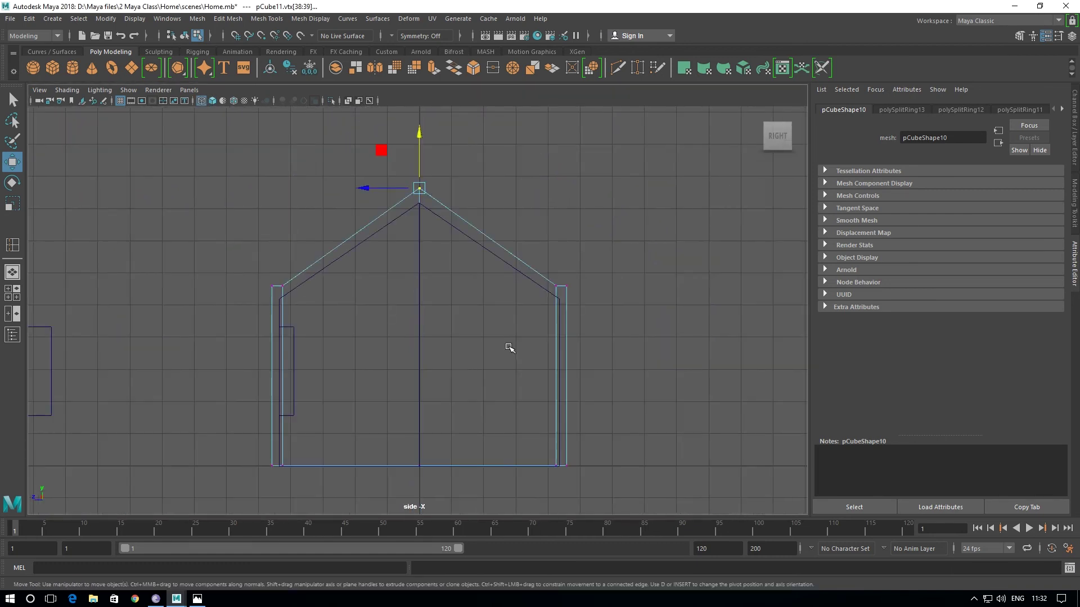
pyautogui.keyDown('alt'); pyautogui.moveTo(480, 339); pyautogui.dragTo(501, 323, button='middle'); pyautogui.keyUp('alt')
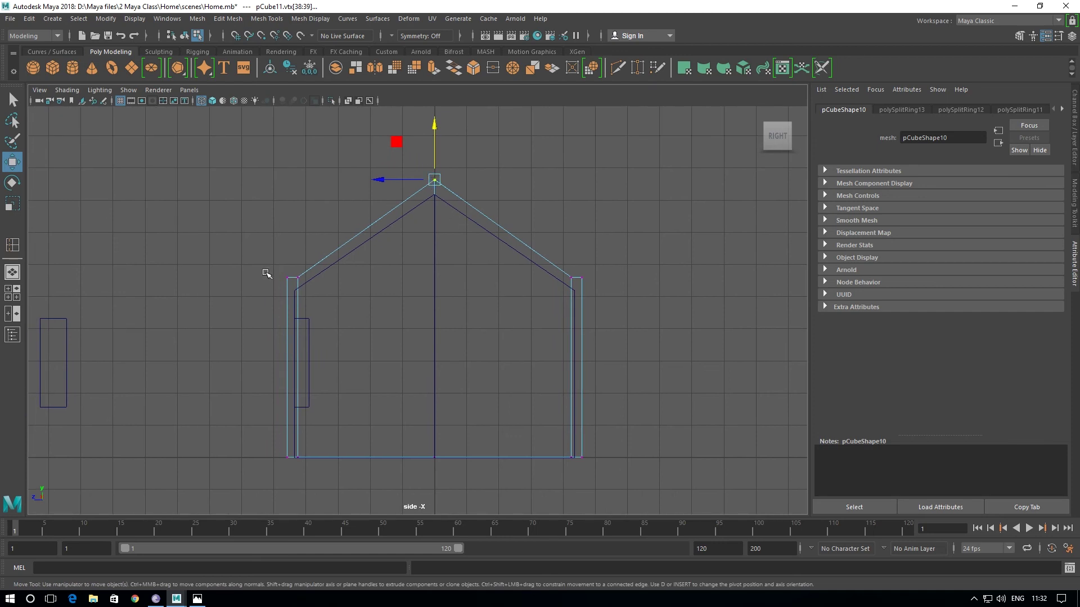
pyautogui.scroll(1, 294, 283)
pyautogui.scroll(2, 294, 283)
pyautogui.scroll(1, 289, 270)
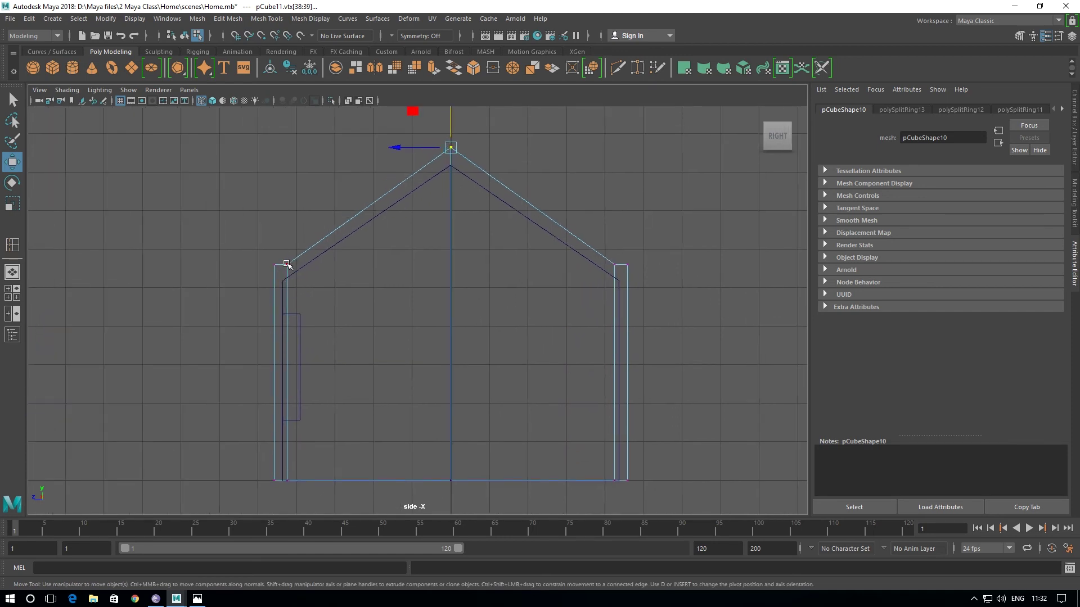
pyautogui.scroll(1, 287, 264)
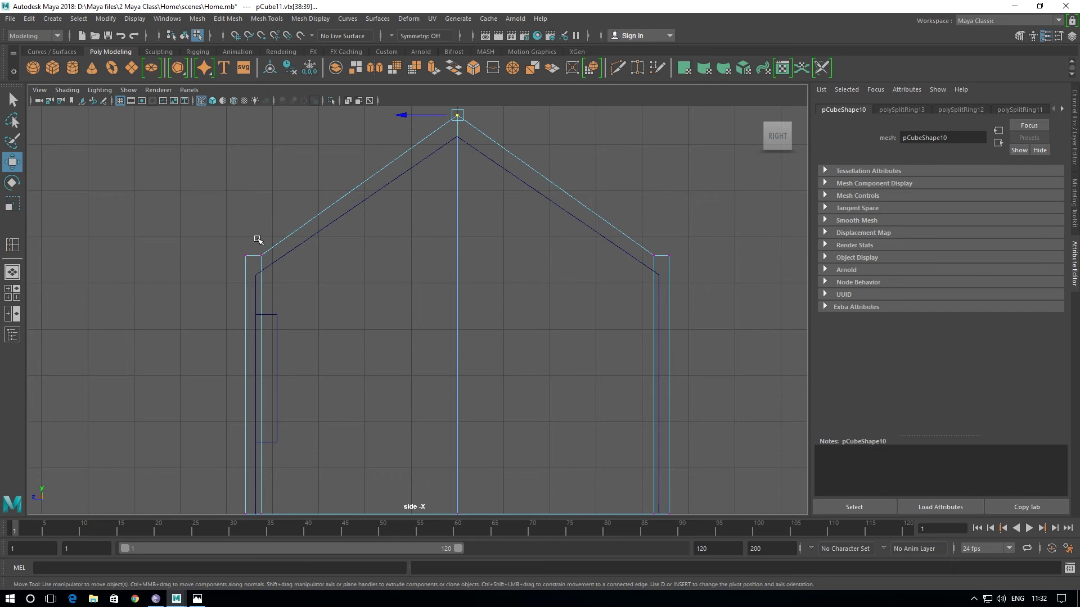
pyautogui.moveTo(254, 241); pyautogui.dragTo(287, 292)
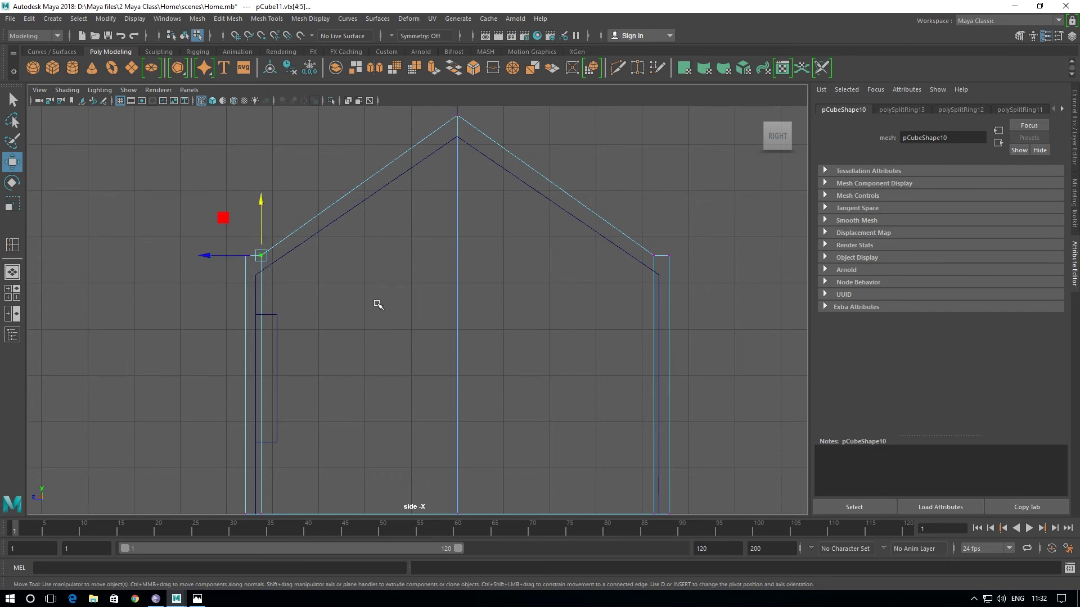
pyautogui.keyDown('shift'); pyautogui.moveTo(632, 232); pyautogui.dragTo(663, 281); pyautogui.keyUp('shift')
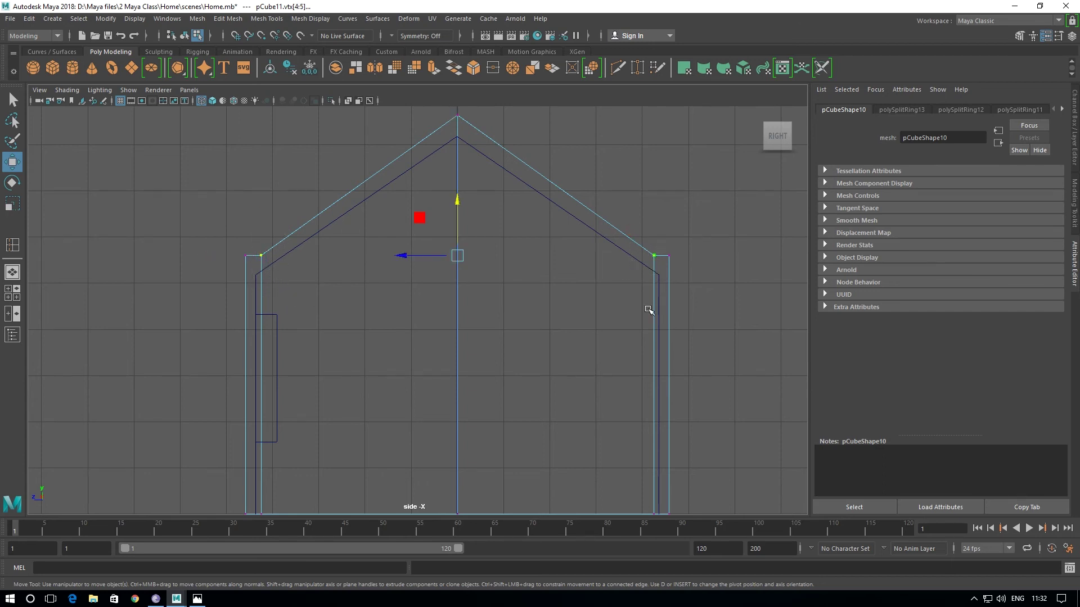
pyautogui.moveTo(457, 201); pyautogui.dragTo(459, 190)
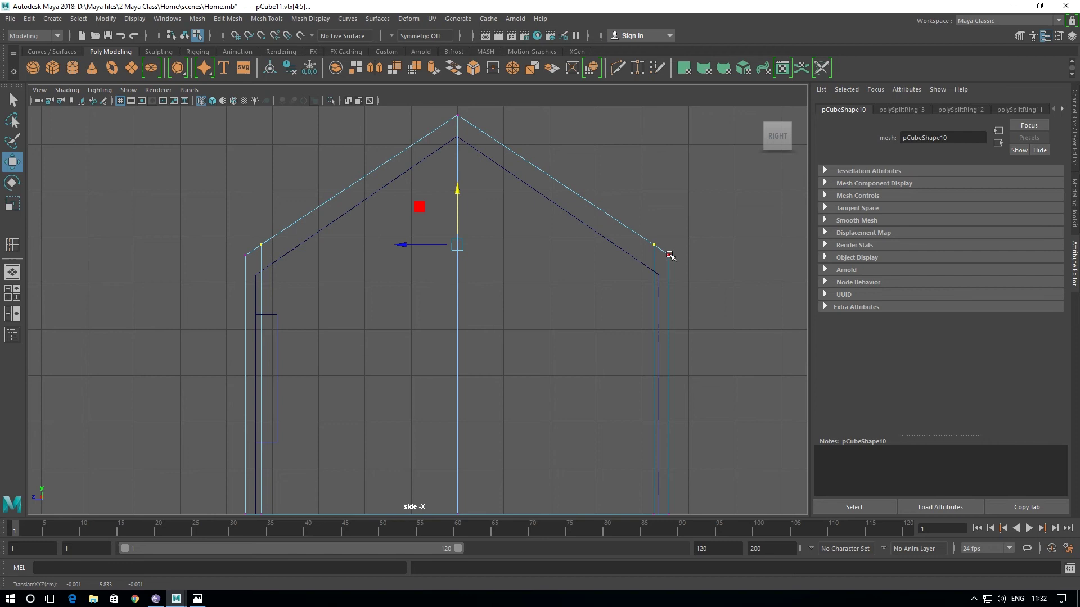
pyautogui.press('space')
pyautogui.press('space')
# - Leave vertex mode and select the walled enclosure pCube11
pyautogui.keyDown('alt'); pyautogui.moveTo(655, 278); pyautogui.dragTo(599, 289); pyautogui.keyUp('alt')
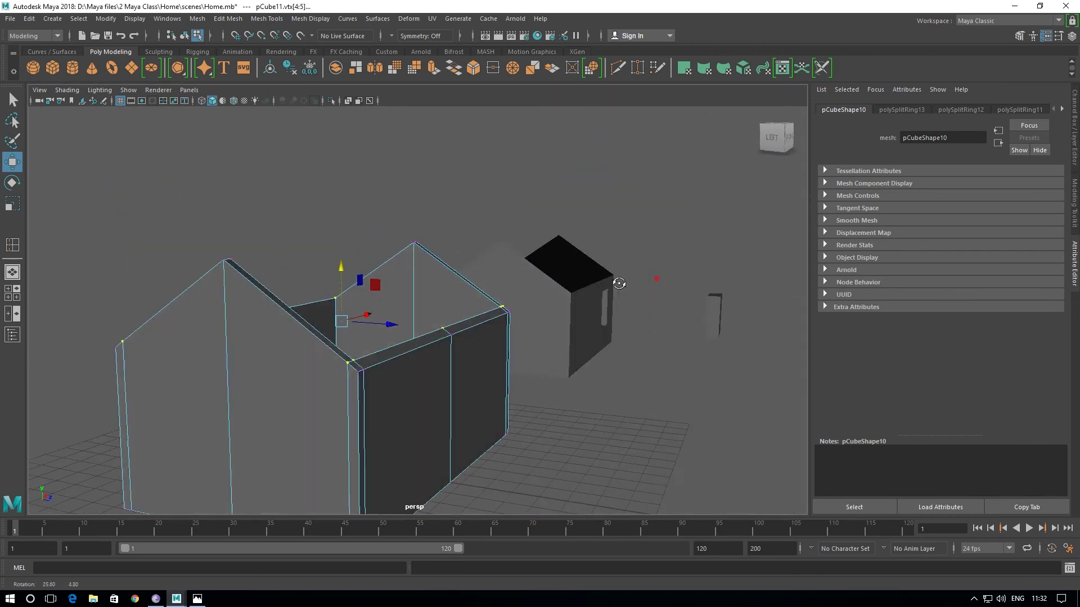
pyautogui.click(518, 237)
pyautogui.keyDown('alt'); pyautogui.moveTo(546, 340); pyautogui.dragTo(387, 342); pyautogui.keyUp('alt')
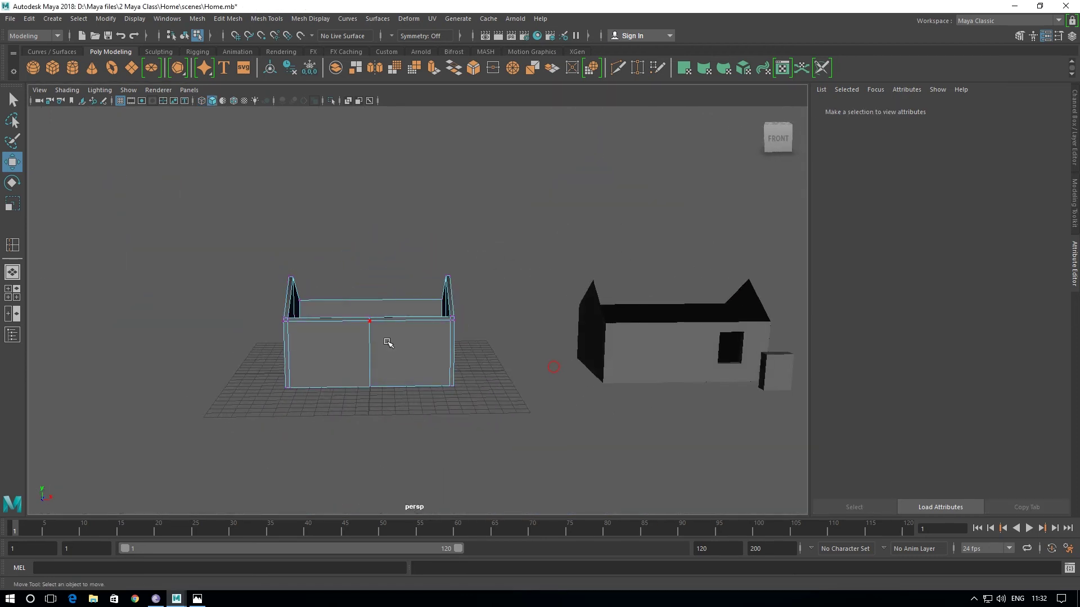
pyautogui.moveTo(388, 343); pyautogui.dragTo(439, 259, button='right')
pyautogui.click(499, 362)
pyautogui.moveTo(499, 361)
pyautogui.keyDown('alt'); pyautogui.mouseDown()
pyautogui.moveTo(508, 362)
pyautogui.moveTo(497, 373)
pyautogui.moveTo(513, 362)
pyautogui.mouseUp(); pyautogui.keyUp('alt')
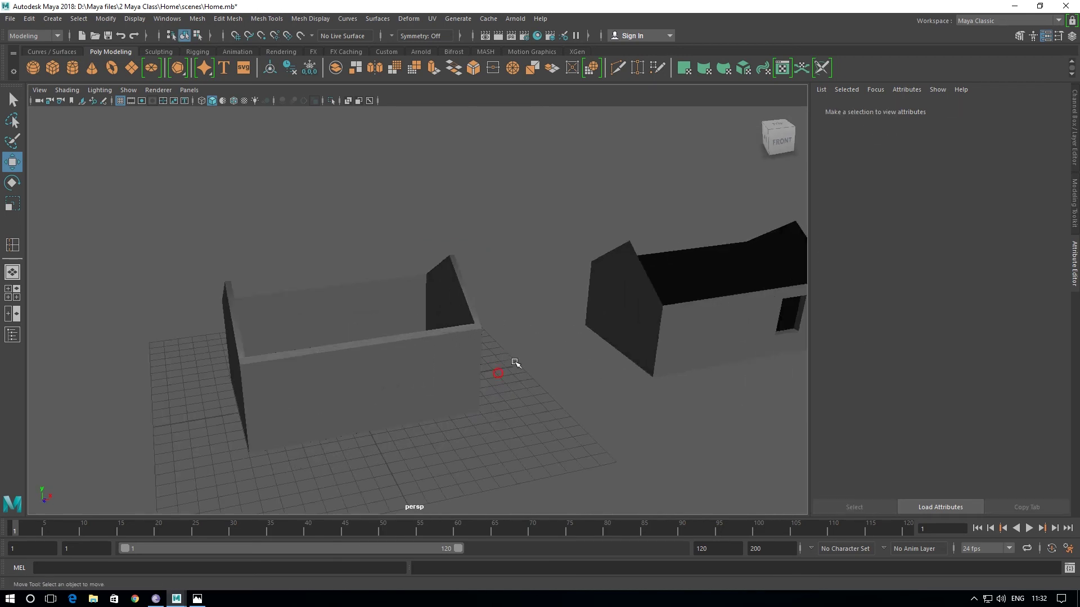
pyautogui.click(644, 302)
pyautogui.keyDown('alt'); pyautogui.moveTo(591, 301); pyautogui.dragTo(402, 373); pyautogui.keyUp('alt')
pyautogui.click(298, 351)
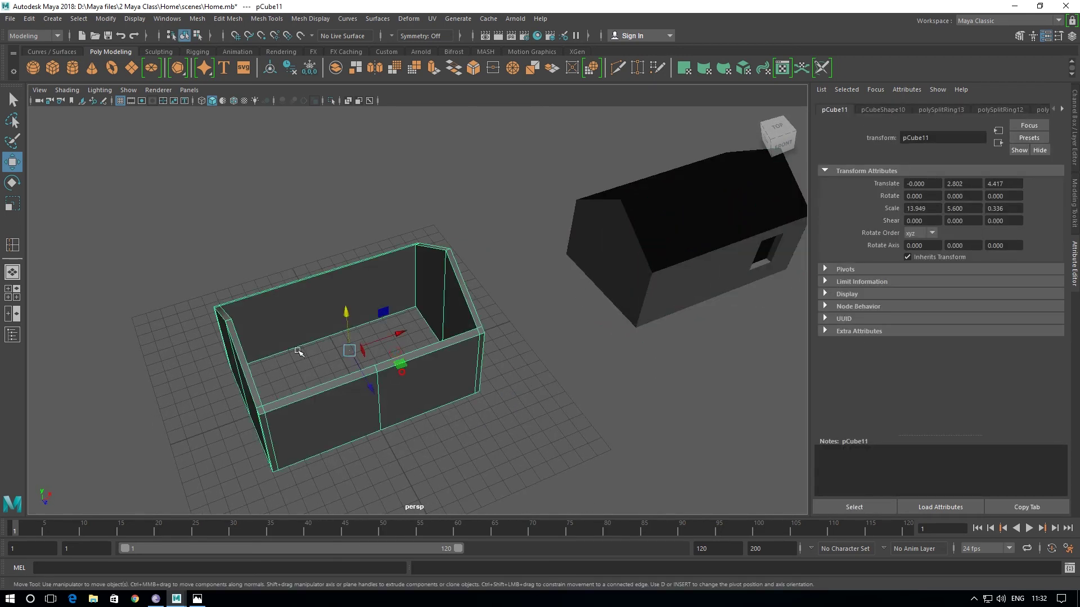
# - Tumble to a straight-on frontal view and bring up the H1.jpg reference photo
pyautogui.scroll(2, 343, 402)
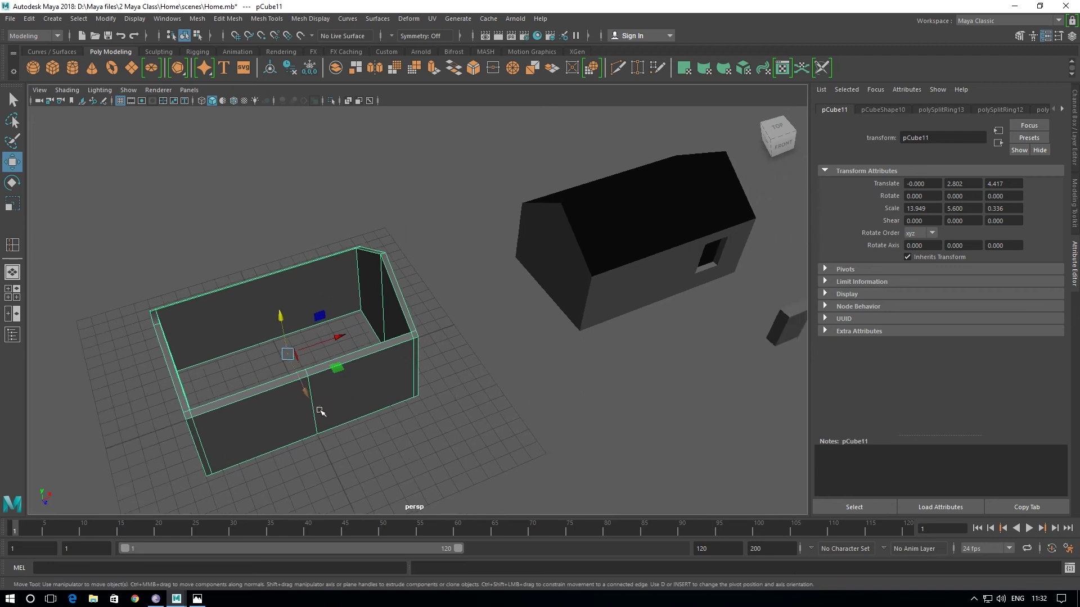
pyautogui.scroll(2, 393, 427)
pyautogui.scroll(2, 463, 385)
pyautogui.scroll(-3, 463, 386)
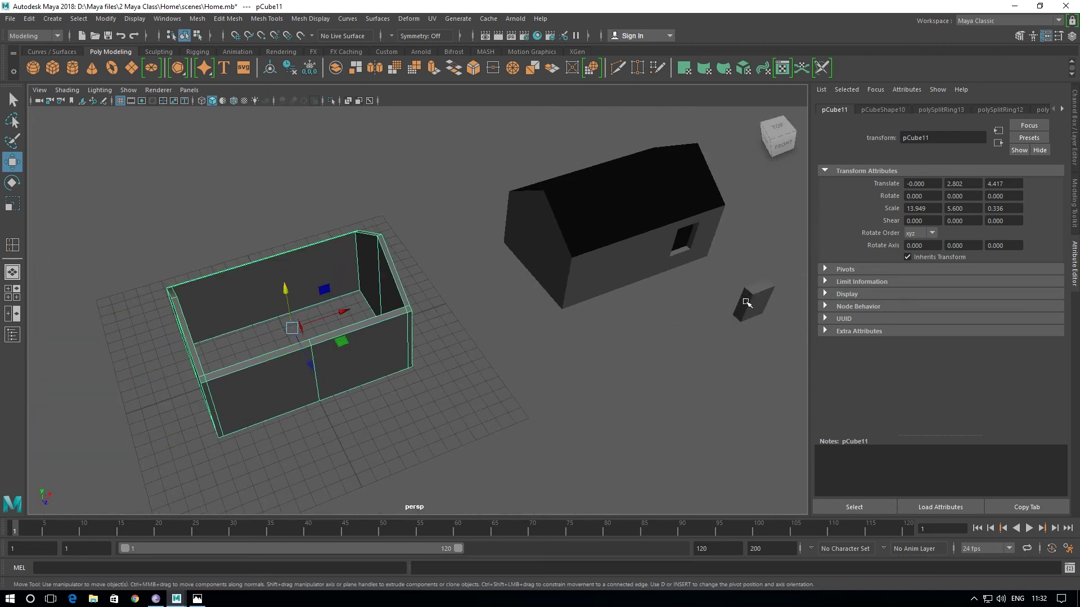
pyautogui.keyDown('alt'); pyautogui.moveTo(746, 303); pyautogui.dragTo(475, 388); pyautogui.keyUp('alt')
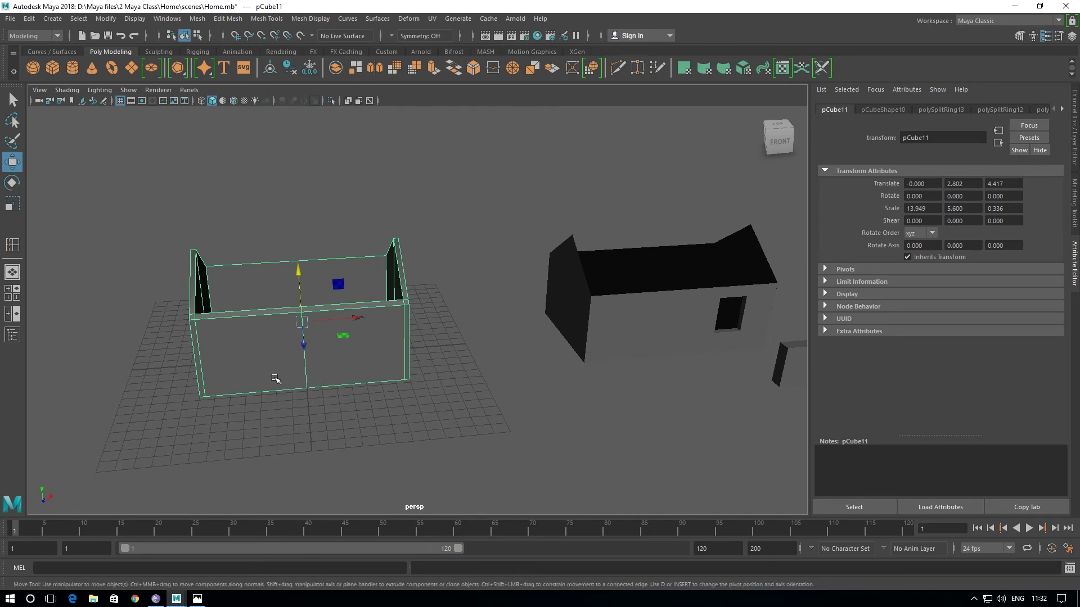
pyautogui.keyDown('alt'); pyautogui.moveTo(290, 396); pyautogui.dragTo(298, 349); pyautogui.keyUp('alt')
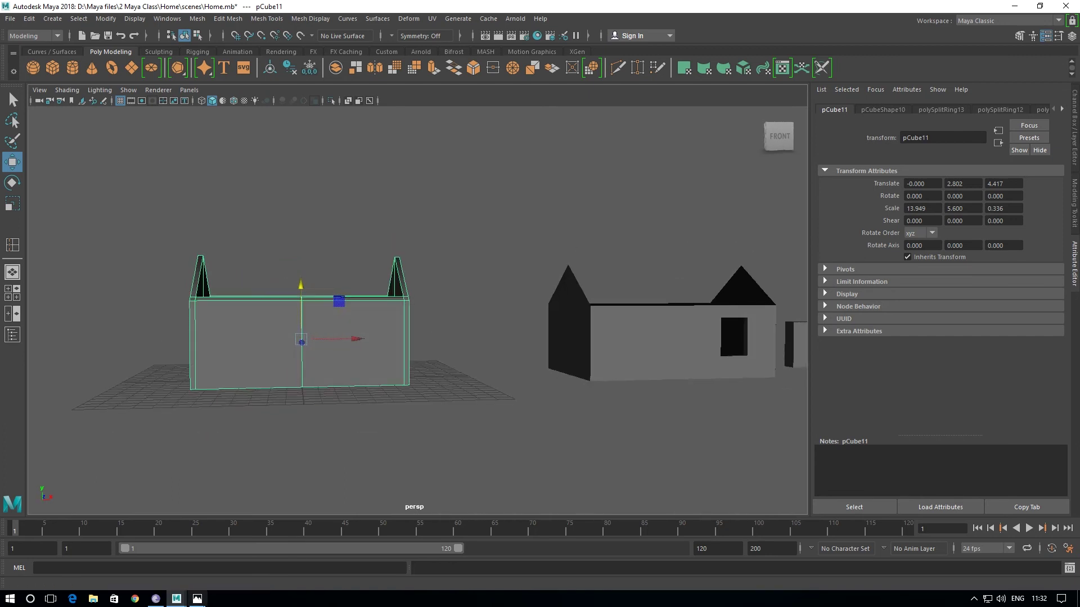
pyautogui.click(196, 599)
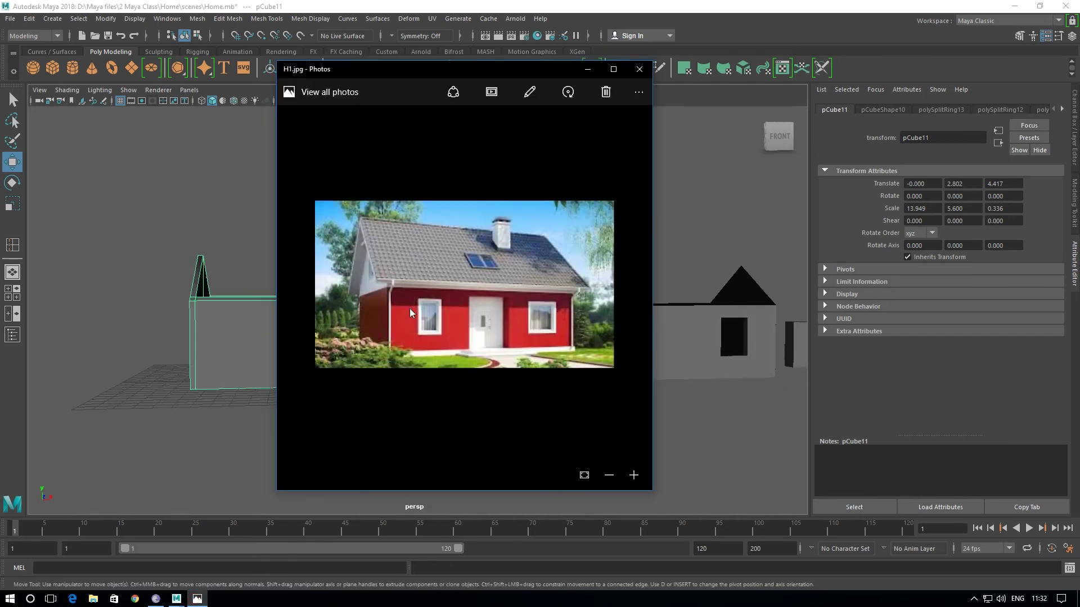
# - Drag the H1.jpg Photos window to the right and bring Maya back to front
pyautogui.moveTo(419, 66); pyautogui.dragTo(632, 72)
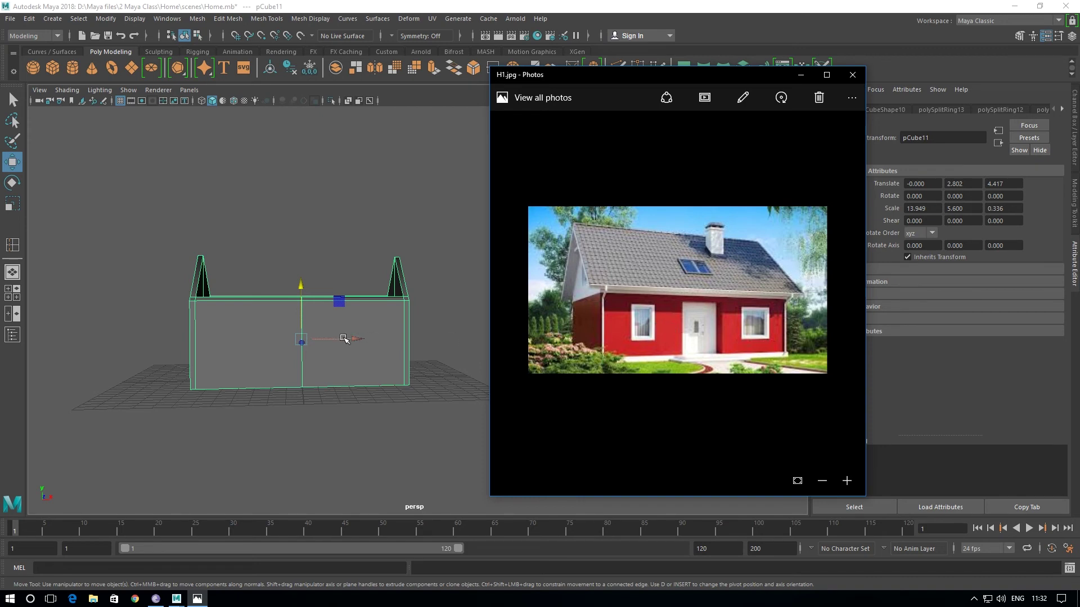
pyautogui.click(205, 368)
pyautogui.keyDown('alt'); pyautogui.moveTo(212, 378); pyautogui.dragTo(214, 374); pyautogui.keyUp('alt')
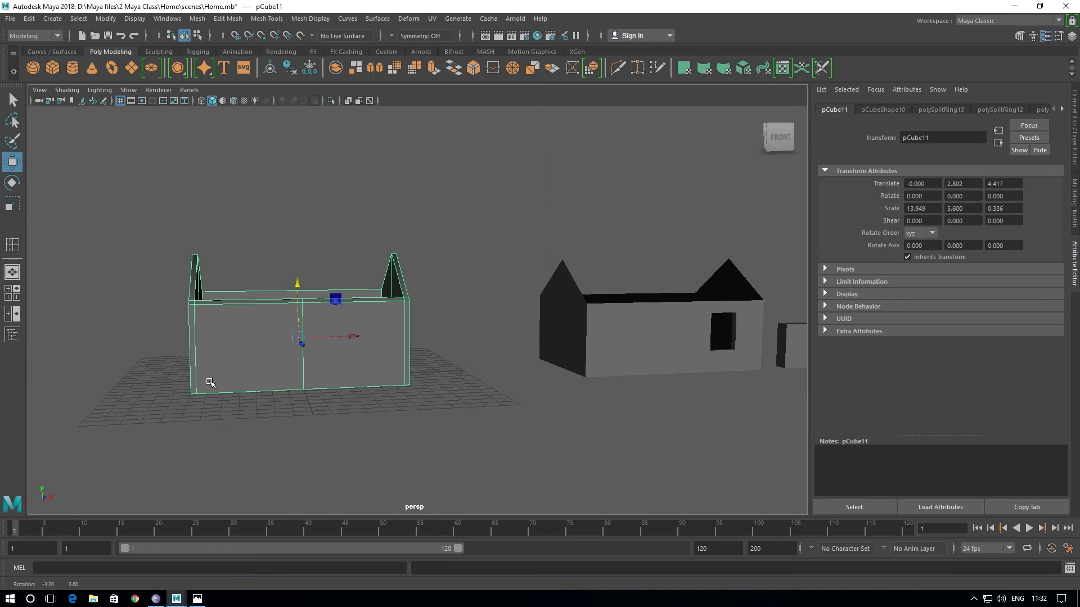
# - In vertex mode, push the left gable wall's vertices outward along X
pyautogui.rightClick(222, 319)
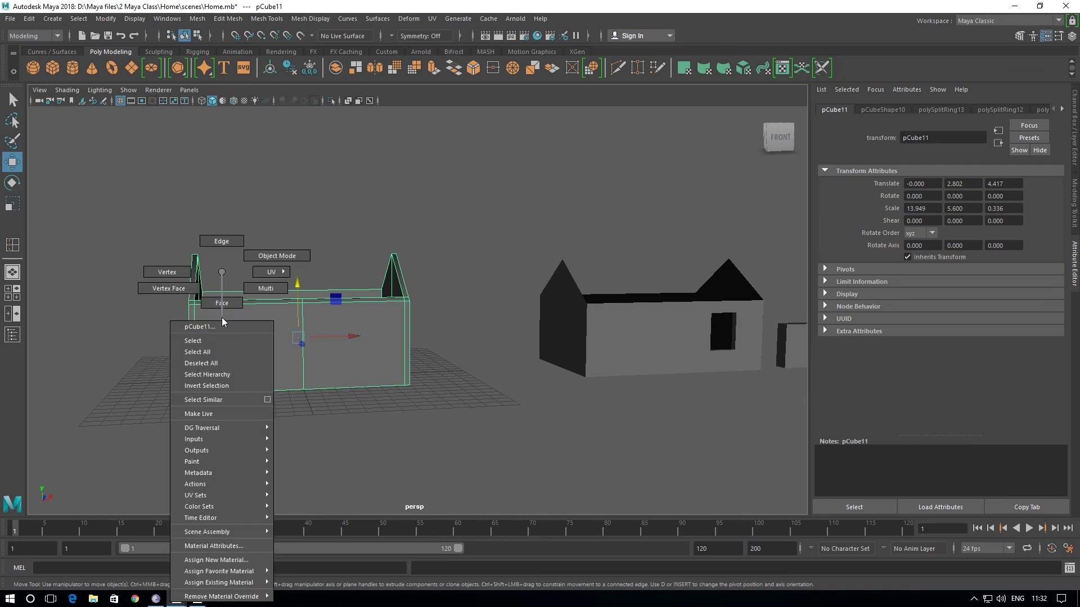
pyautogui.click(165, 274)
pyautogui.moveTo(137, 205); pyautogui.dragTo(254, 518)
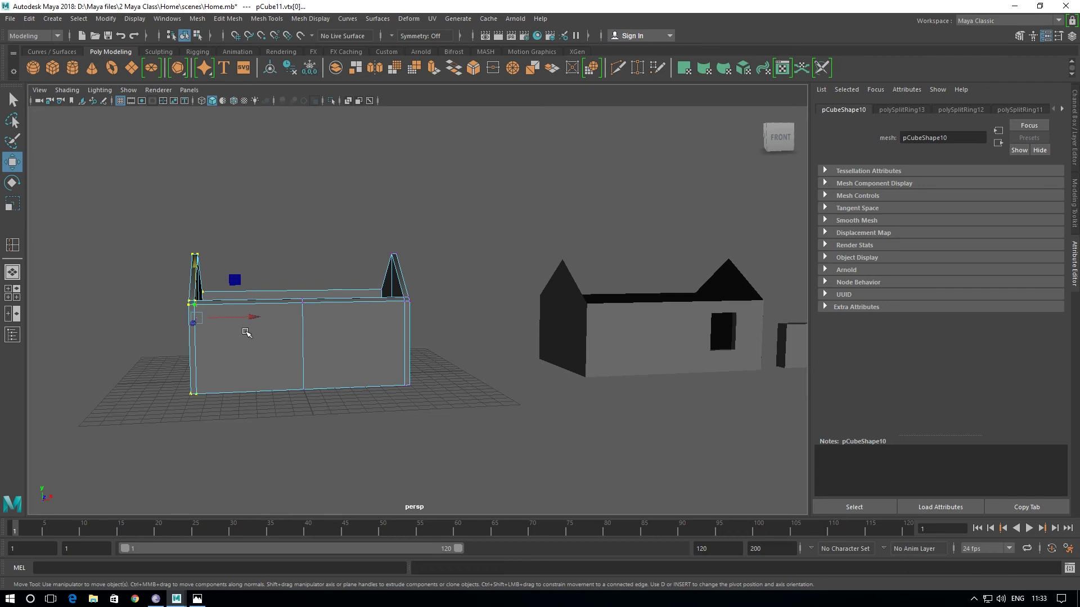
pyautogui.click(253, 318)
pyautogui.moveTo(253, 318)
pyautogui.mouseDown()
pyautogui.moveTo(221, 318)
pyautogui.moveTo(217, 393)
pyautogui.moveTo(248, 478)
pyautogui.moveTo(281, 410)
pyautogui.moveTo(180, 436)
pyautogui.moveTo(277, 399)
pyautogui.moveTo(304, 436)
pyautogui.moveTo(352, 429)
pyautogui.moveTo(338, 420)
pyautogui.mouseUp()
# - Push the right gable wall's vertices outward along X, then nudge them slightly
pyautogui.moveTo(433, 141); pyautogui.dragTo(495, 343)
pyautogui.moveTo(508, 238)
pyautogui.mouseDown()
pyautogui.moveTo(545, 245)
pyautogui.moveTo(275, 367)
pyautogui.mouseUp()
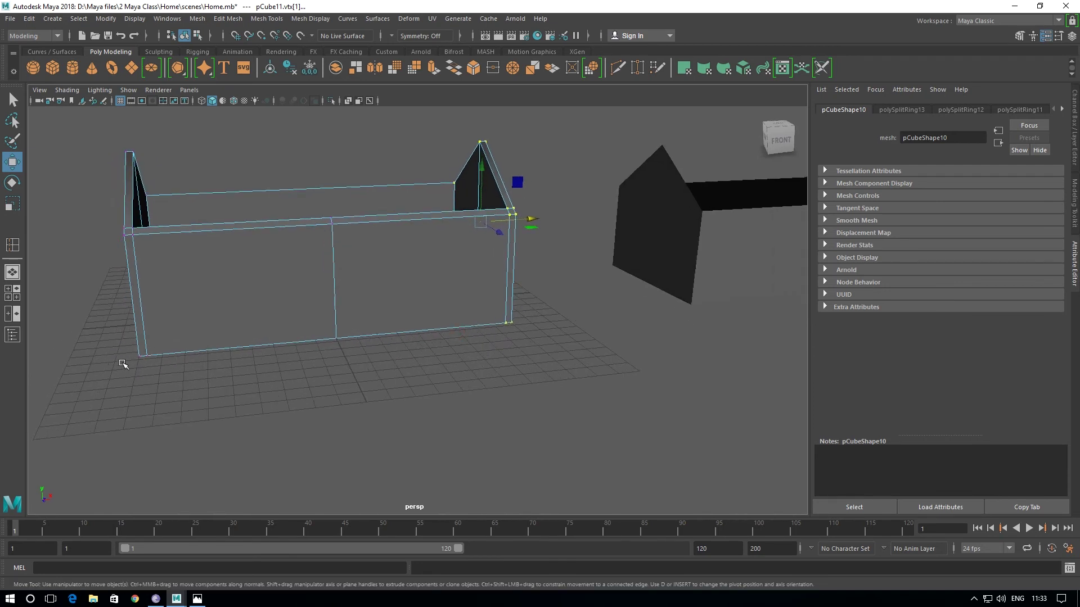
pyautogui.keyDown('alt'); pyautogui.moveTo(448, 331); pyautogui.dragTo(492, 330); pyautogui.keyUp('alt')
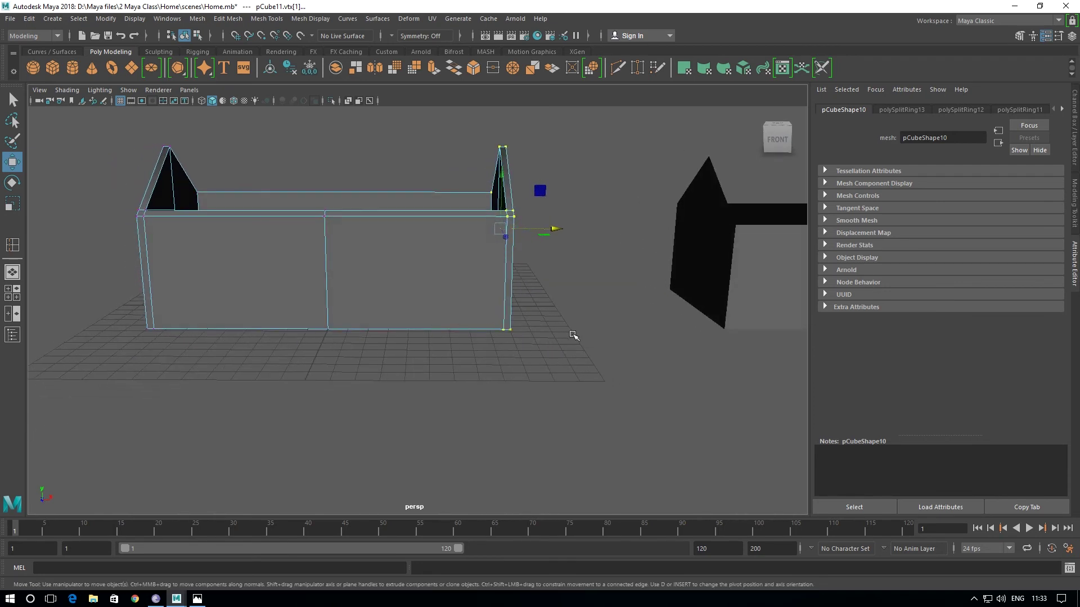
pyautogui.scroll(3, 574, 335)
pyautogui.scroll(3, 499, 357)
pyautogui.scroll(3, 508, 364)
pyautogui.scroll(2, 577, 195)
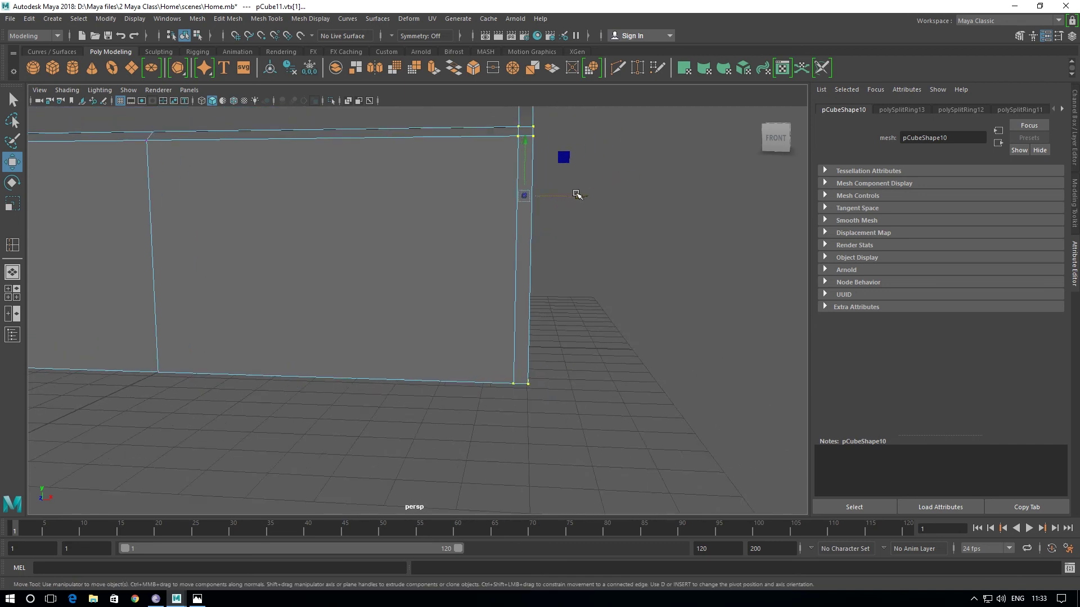
pyautogui.moveTo(585, 196); pyautogui.dragTo(581, 196)
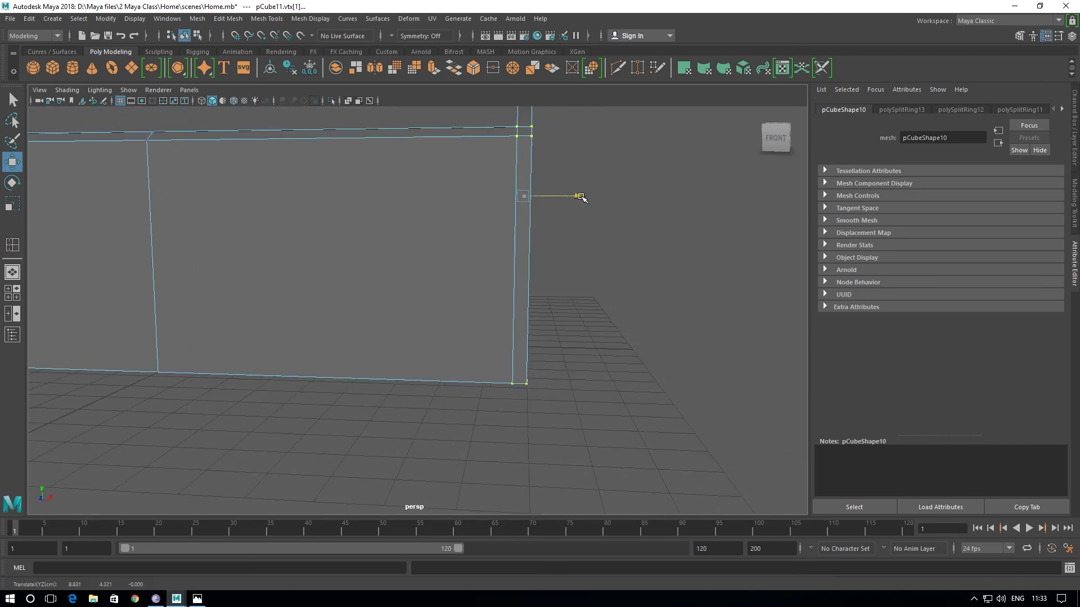
# - Inspect the lengthened enclosure from several angles and clear the vertex selection
pyautogui.scroll(-2, 578, 270)
pyautogui.scroll(-3, 349, 390)
pyautogui.scroll(-2, 282, 376)
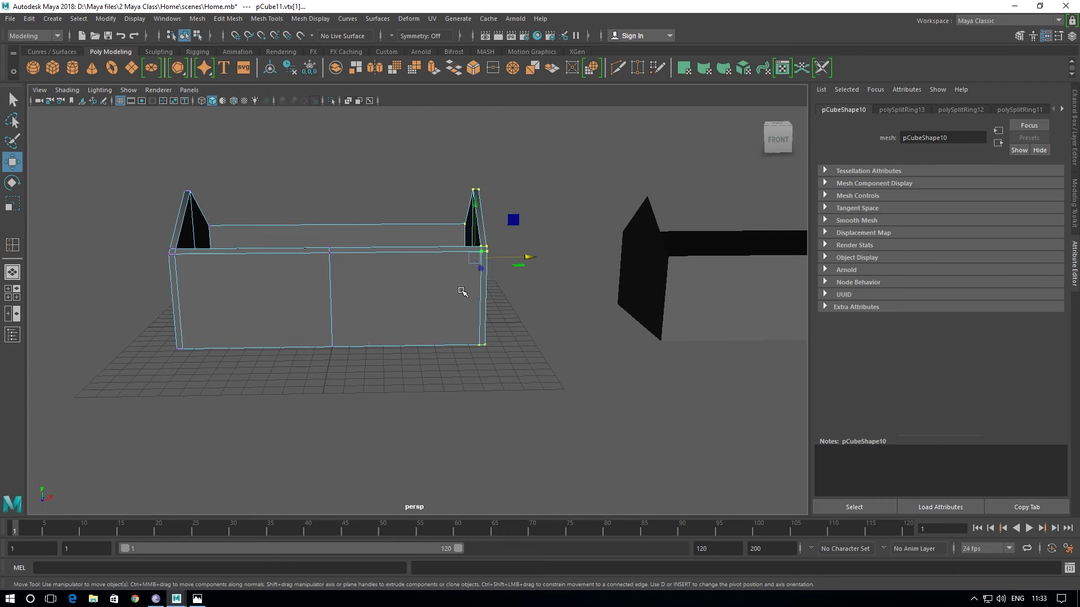
pyautogui.moveTo(340, 349)
pyautogui.keyDown('alt'); pyautogui.mouseDown()
pyautogui.moveTo(380, 349)
pyautogui.moveTo(378, 378)
pyautogui.moveTo(439, 359)
pyautogui.moveTo(373, 378)
pyautogui.moveTo(393, 379)
pyautogui.moveTo(293, 376)
pyautogui.mouseUp(); pyautogui.keyUp('alt')
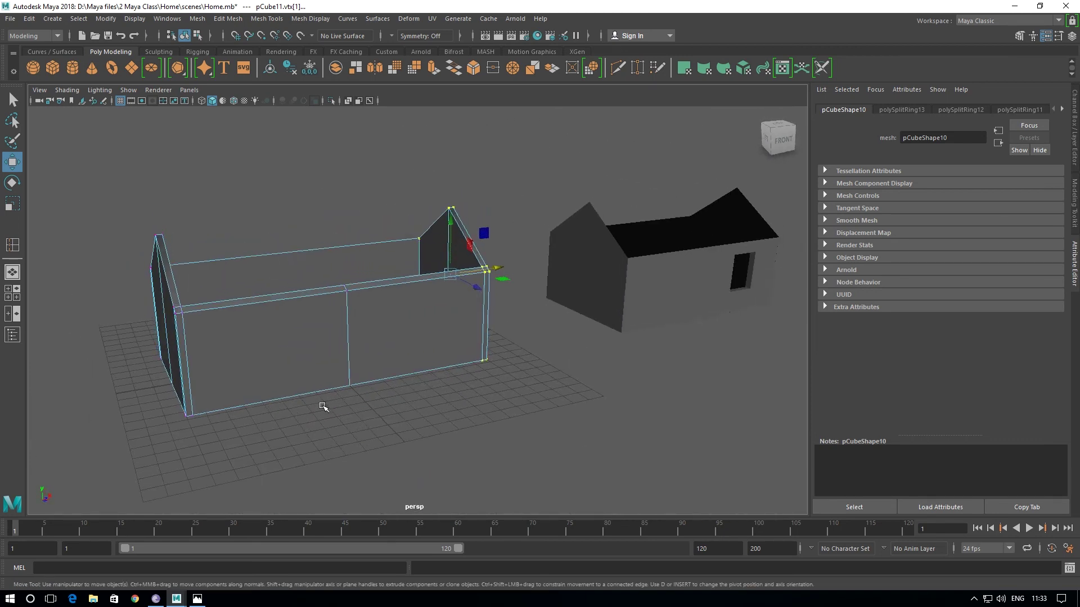
pyautogui.click(326, 410)
pyautogui.keyDown('alt'); pyautogui.moveTo(326, 410); pyautogui.dragTo(212, 284); pyautogui.keyUp('alt')
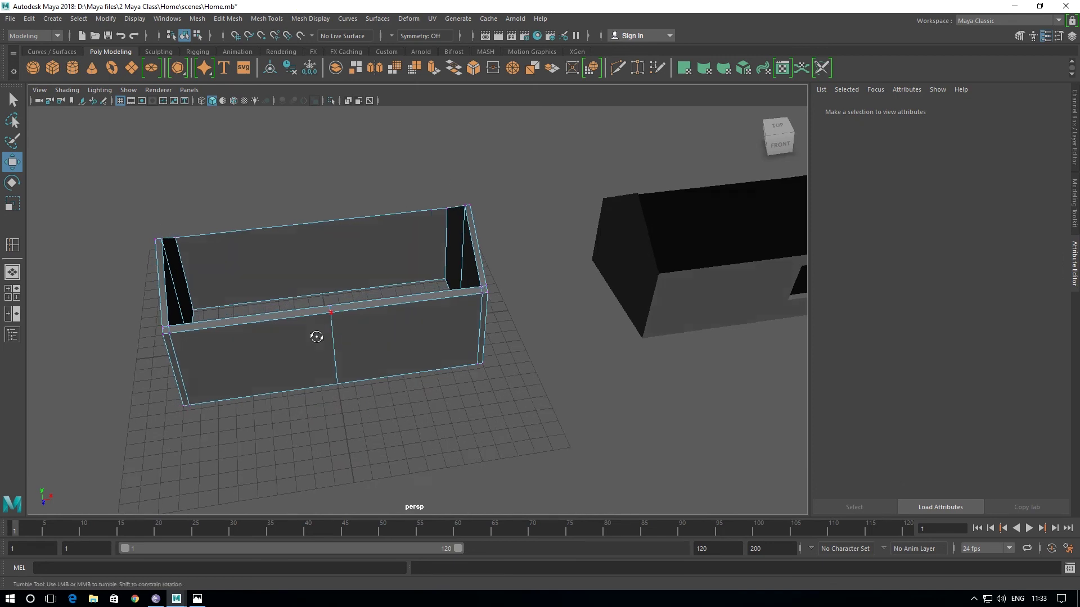
pyautogui.keyDown('alt'); pyautogui.moveTo(316, 335); pyautogui.dragTo(315, 316); pyautogui.keyUp('alt')
pyautogui.click(197, 598)
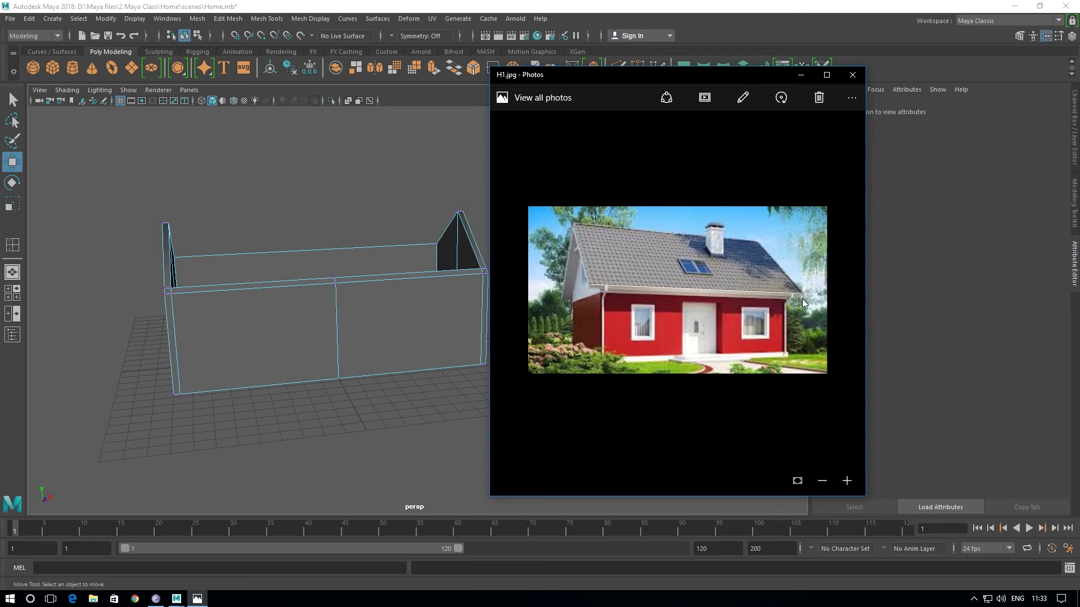
pyautogui.click(801, 77)
pyautogui.moveTo(419, 282); pyautogui.dragTo(472, 256, button='right')
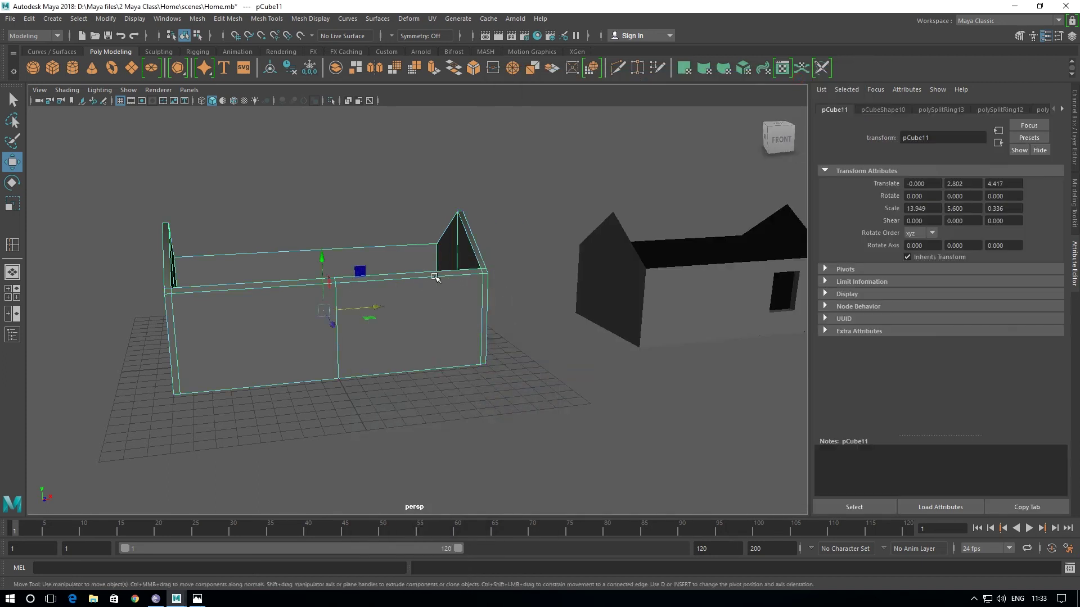
# - Check the enclosure in top view and box-select the house mesh's vertices
pyautogui.press('space')
pyautogui.press('space')
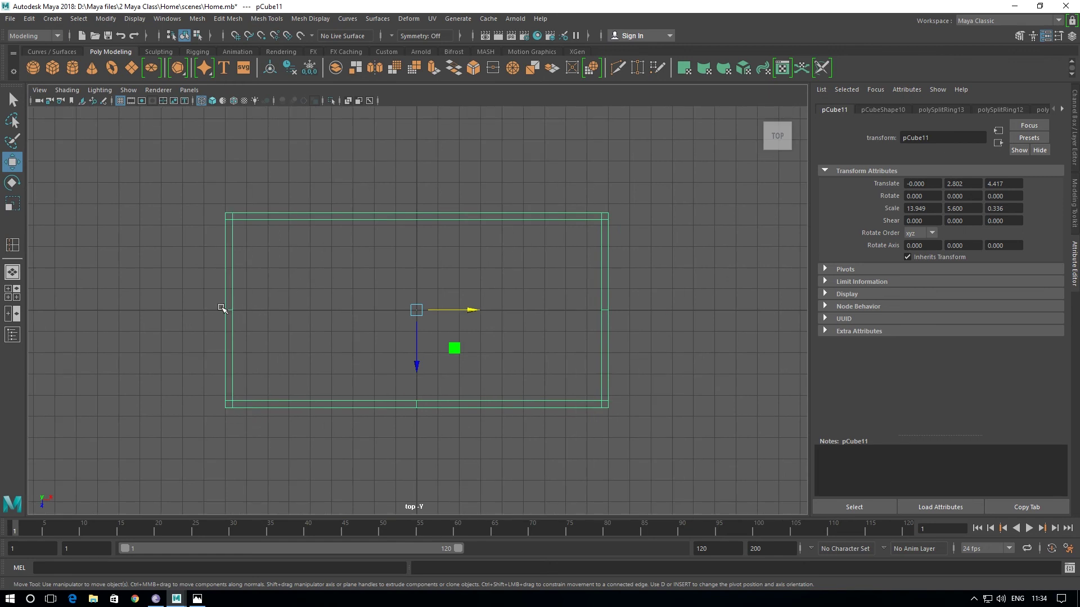
pyautogui.press('space')
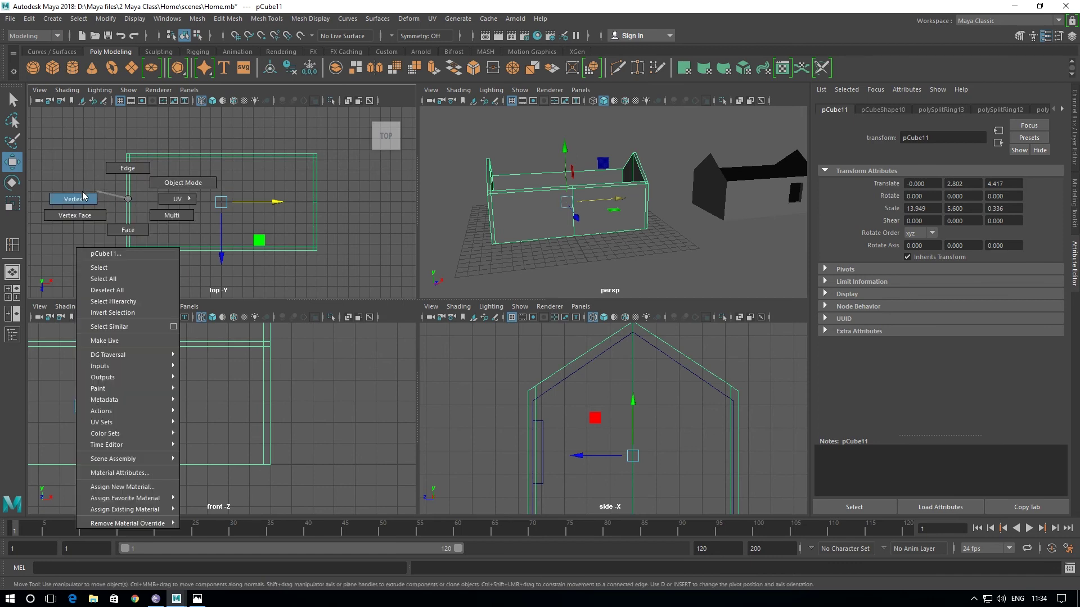
pyautogui.moveTo(128, 200); pyautogui.dragTo(76, 198, button='right')
pyautogui.moveTo(73, 189); pyautogui.dragTo(362, 214)
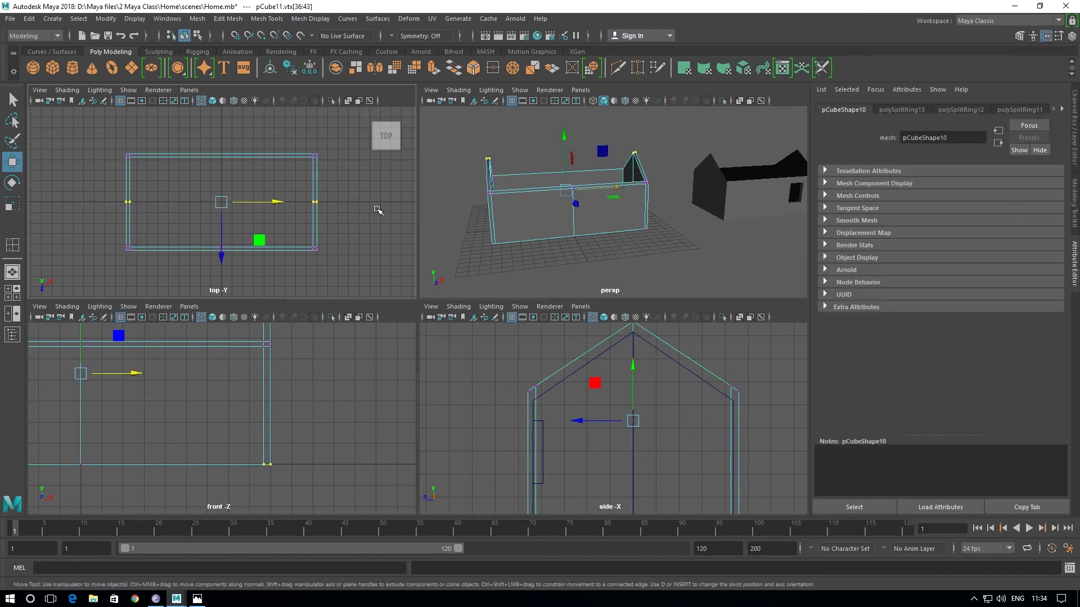
pyautogui.keyDown('alt'); pyautogui.moveTo(520, 205); pyautogui.dragTo(518, 191); pyautogui.keyUp('alt')
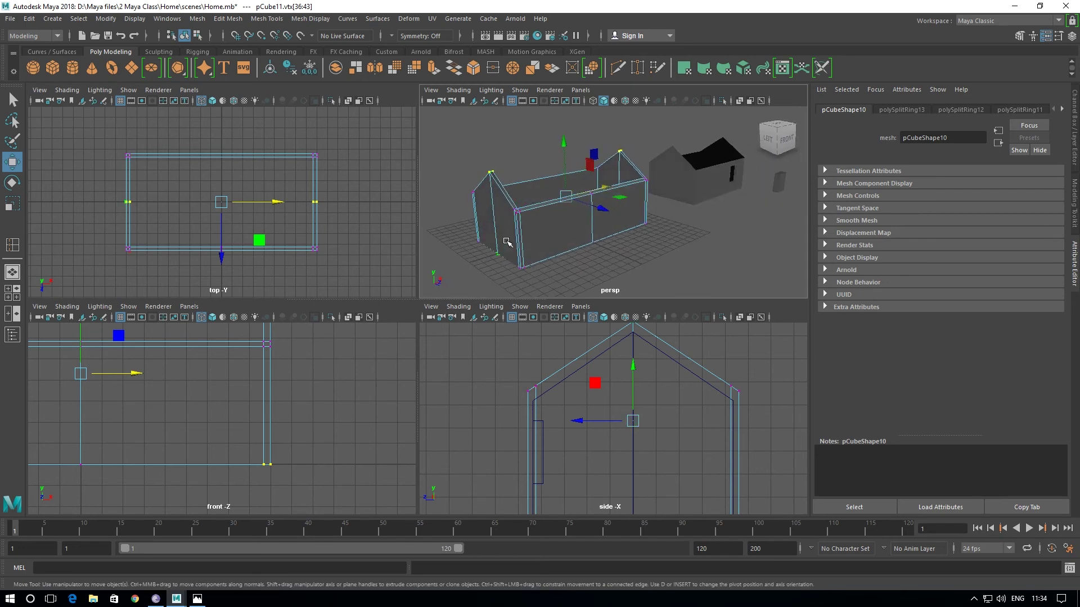
# - Maximise the top view, recentre the house, and create a default polygon cube at the origin
pyautogui.press('space')
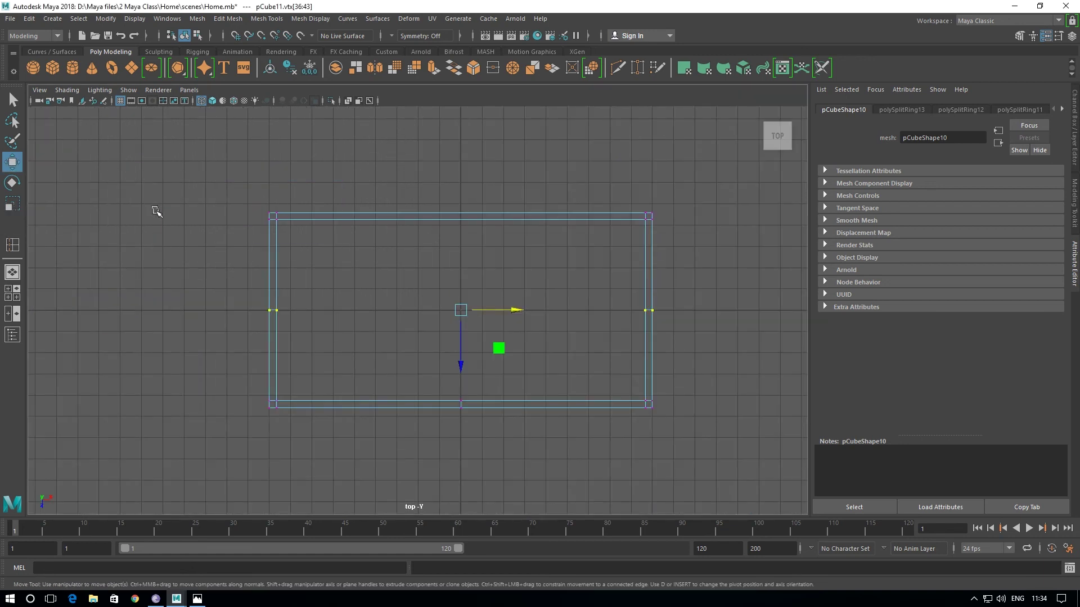
pyautogui.keyDown('alt'); pyautogui.moveTo(205, 260); pyautogui.dragTo(190, 250, button='middle'); pyautogui.keyUp('alt')
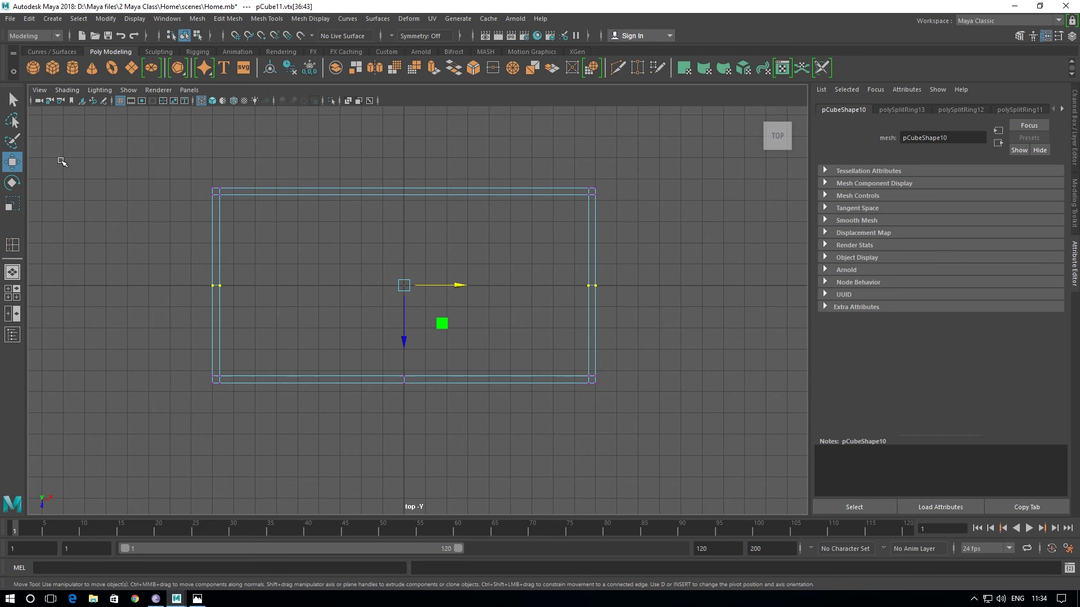
pyautogui.click(50, 68)
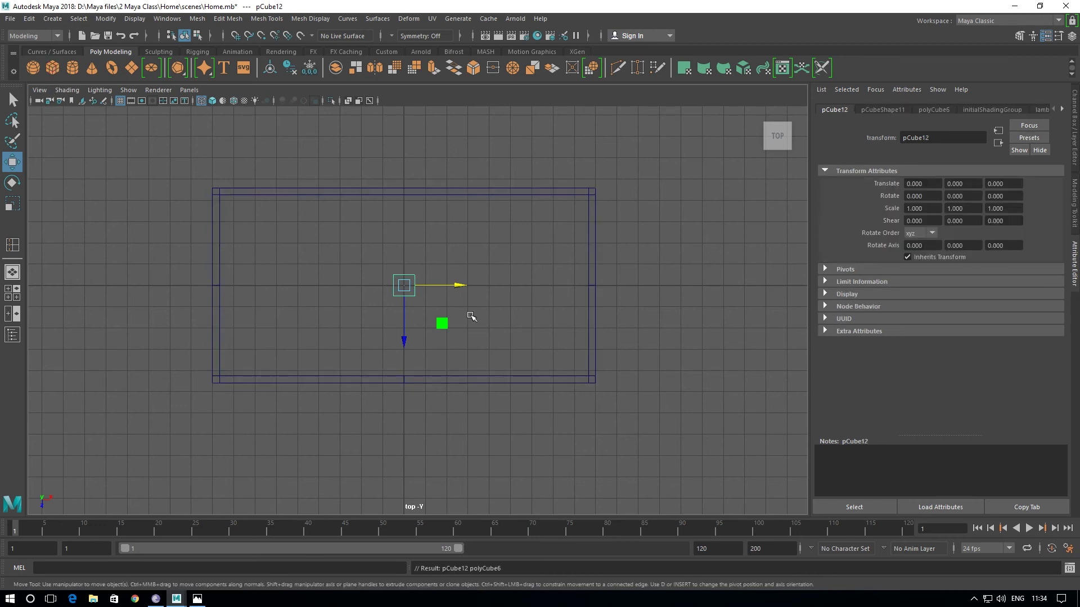
# - Scale the new cube out along X and Z so it extends past the house walls
pyautogui.press('r')
pyautogui.moveTo(454, 286); pyautogui.dragTo(585, 286)
pyautogui.moveTo(454, 286); pyautogui.dragTo(489, 313)
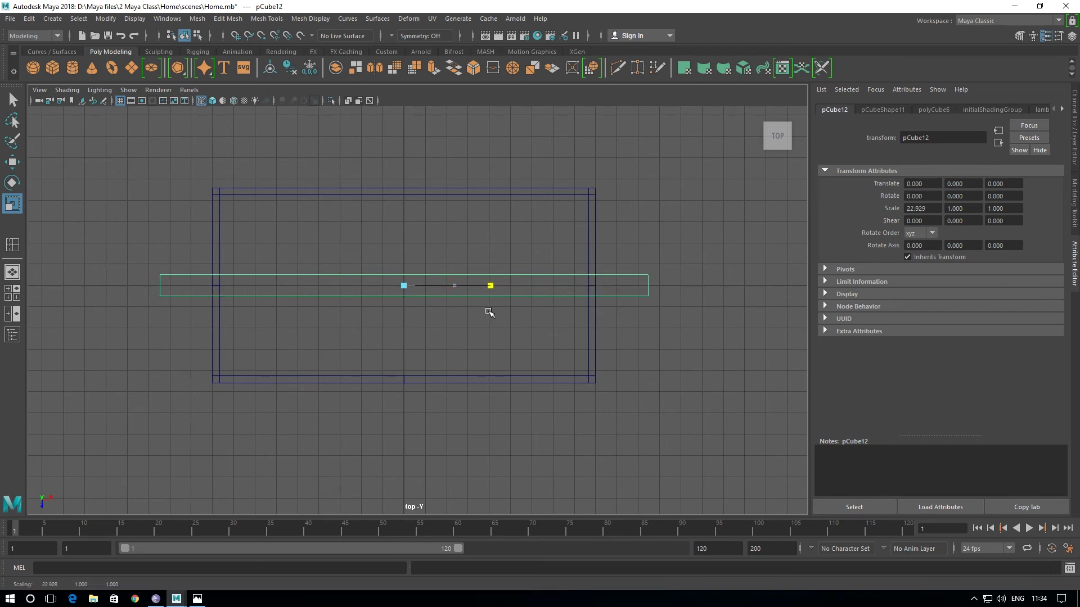
pyautogui.moveTo(490, 313); pyautogui.dragTo(486, 312)
pyautogui.moveTo(403, 336); pyautogui.dragTo(398, 487)
pyautogui.moveTo(409, 346); pyautogui.dragTo(394, 390)
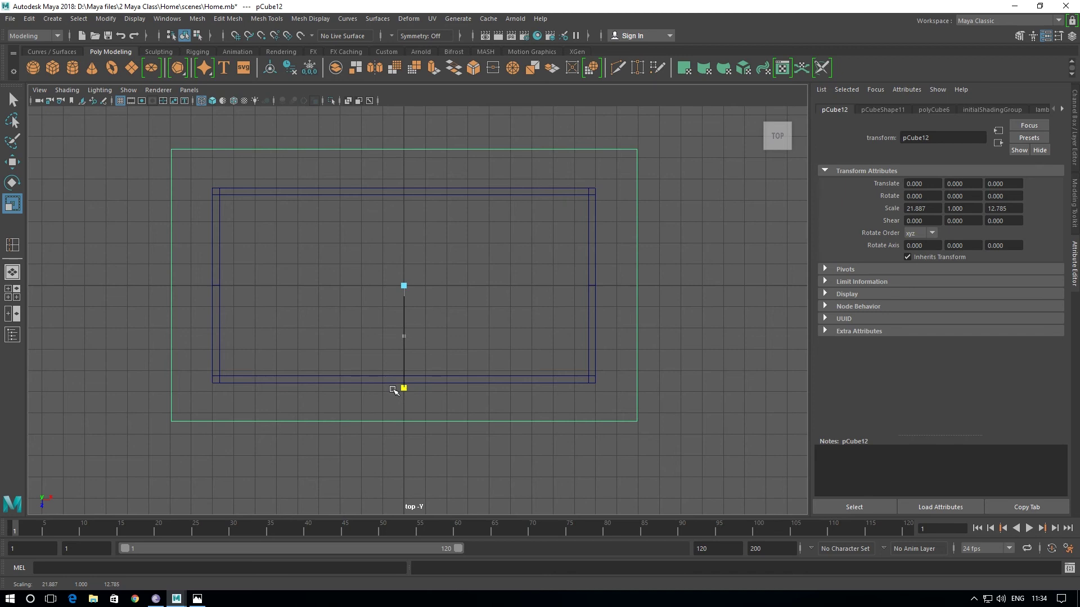
pyautogui.moveTo(394, 389); pyautogui.dragTo(394, 391)
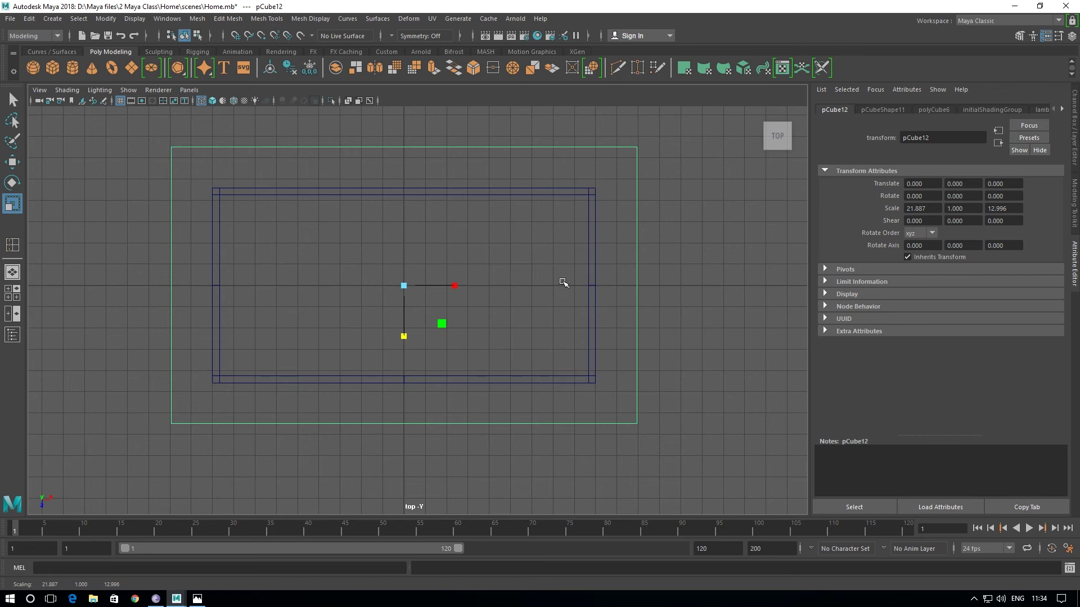
# - Flatten the cube along Y into a thin slab, reaching 21.887 × 0.167 × 12.996
pyautogui.press('space')
pyautogui.press('space')
pyautogui.keyDown('alt'); pyautogui.moveTo(486, 362); pyautogui.dragTo(214, 351); pyautogui.keyUp('alt')
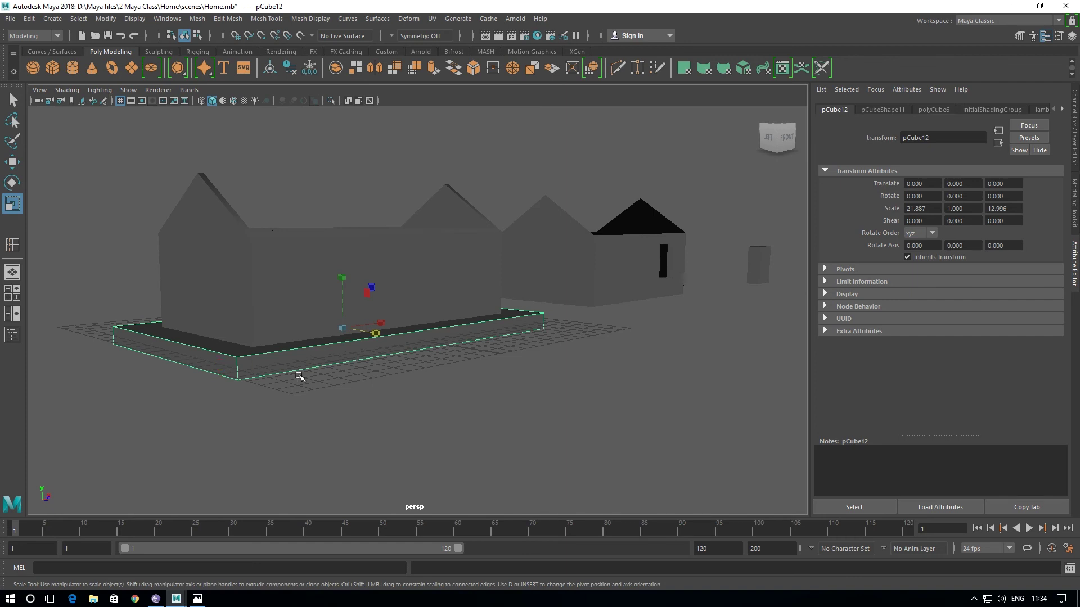
pyautogui.moveTo(344, 280); pyautogui.dragTo(341, 323)
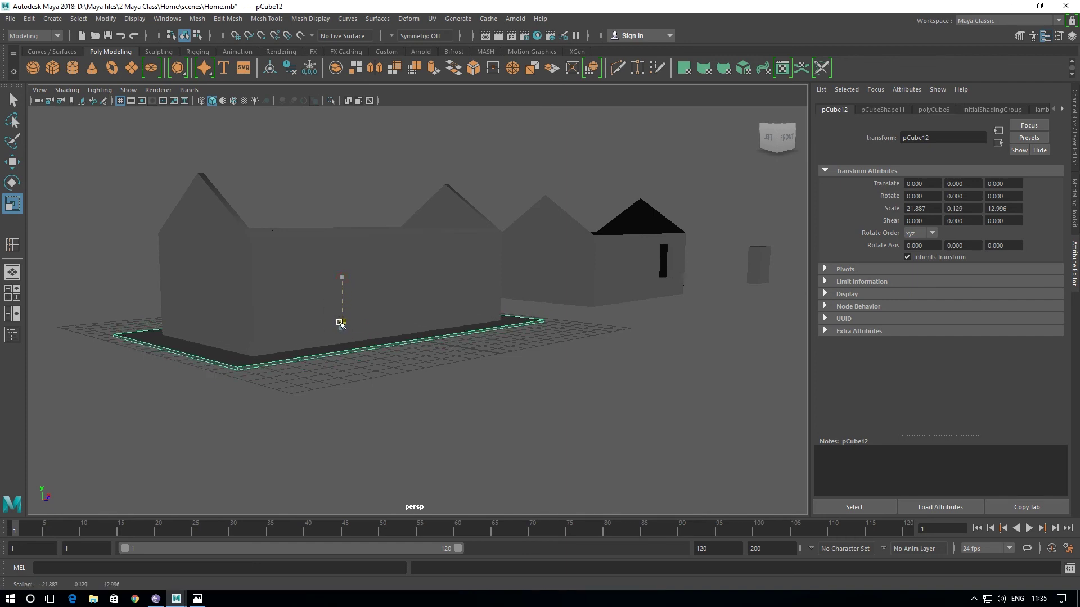
pyautogui.moveTo(277, 391)
pyautogui.keyDown('alt'); pyautogui.mouseDown()
pyautogui.moveTo(268, 390)
pyautogui.moveTo(311, 376)
pyautogui.moveTo(356, 292)
pyautogui.moveTo(341, 269)
pyautogui.mouseUp(); pyautogui.keyUp('alt')
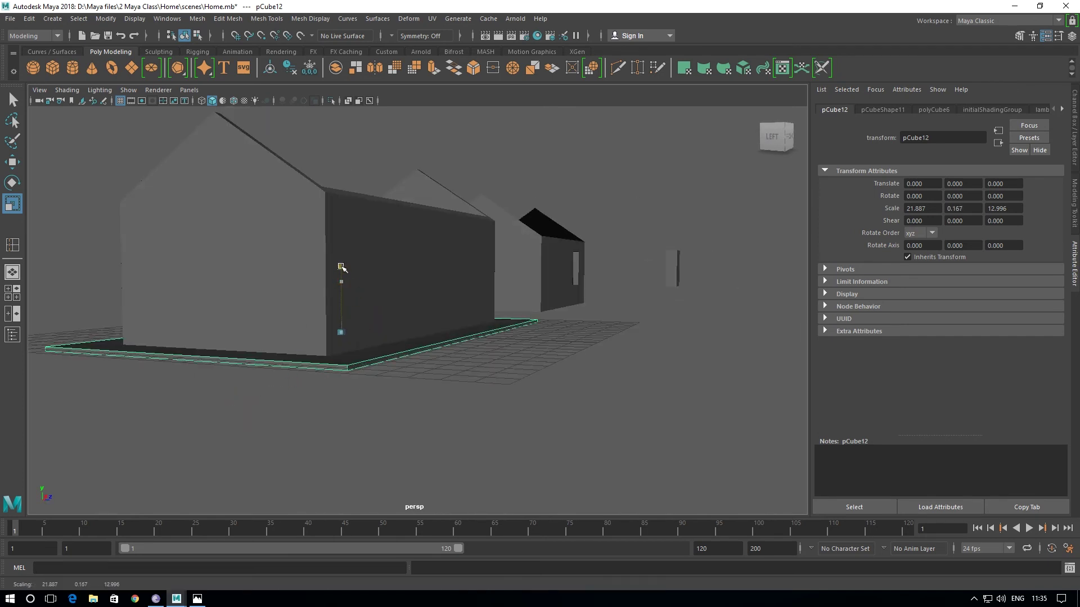
pyautogui.keyDown('alt'); pyautogui.moveTo(213, 369); pyautogui.dragTo(185, 394); pyautogui.keyUp('alt')
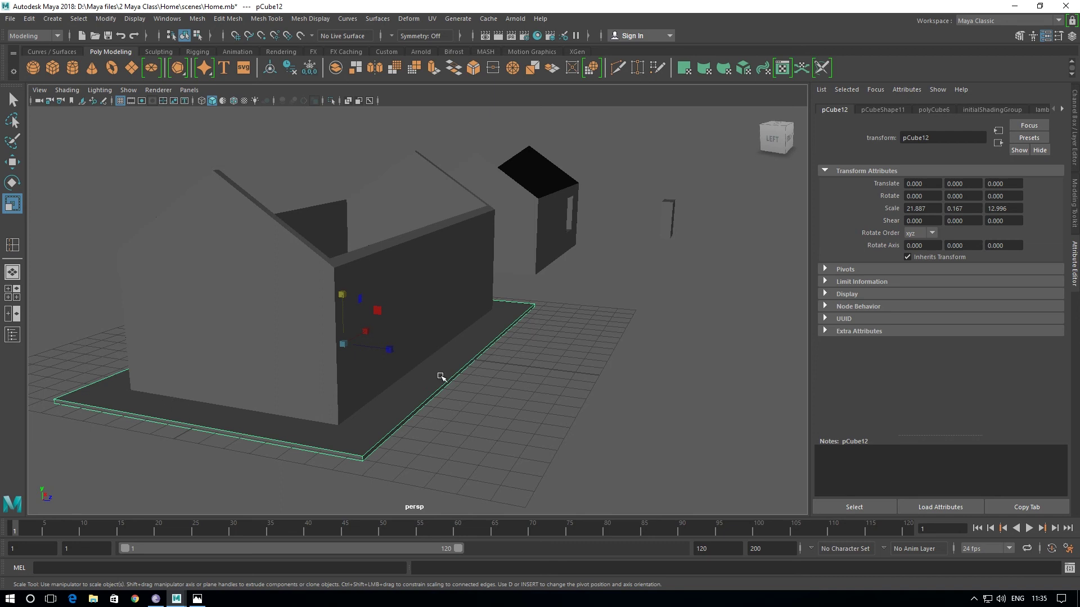
pyautogui.keyDown('alt'); pyautogui.moveTo(441, 377); pyautogui.dragTo(463, 402); pyautogui.keyUp('alt')
pyautogui.press('space')
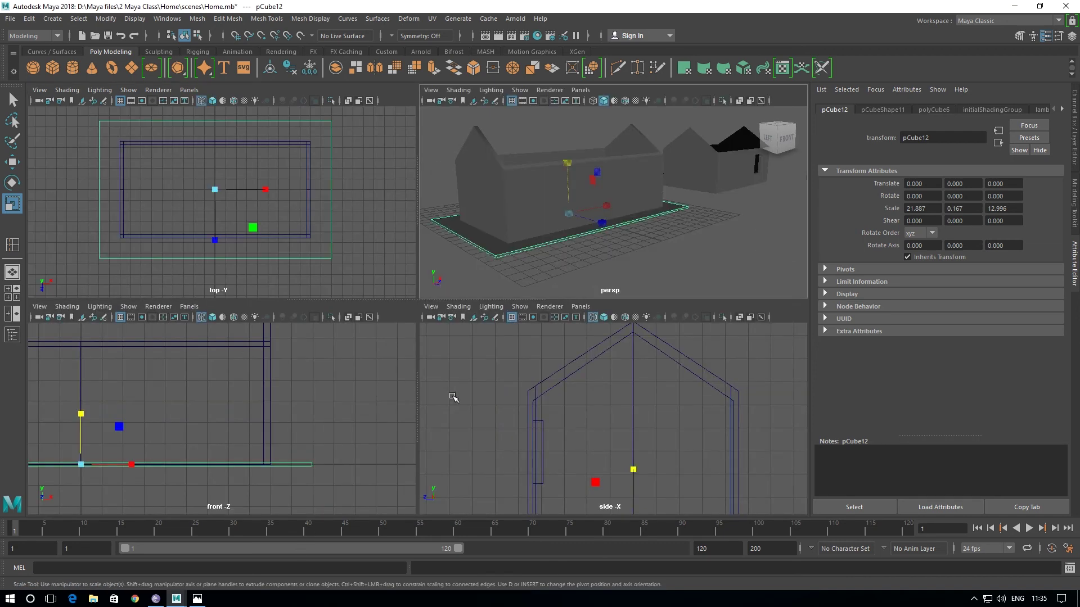
# - In the side view, raise the thin slab to Translate Y 8.724, just above the gable peak
pyautogui.press('space')
pyautogui.scroll(-3, 515, 405)
pyautogui.scroll(-1, 461, 393)
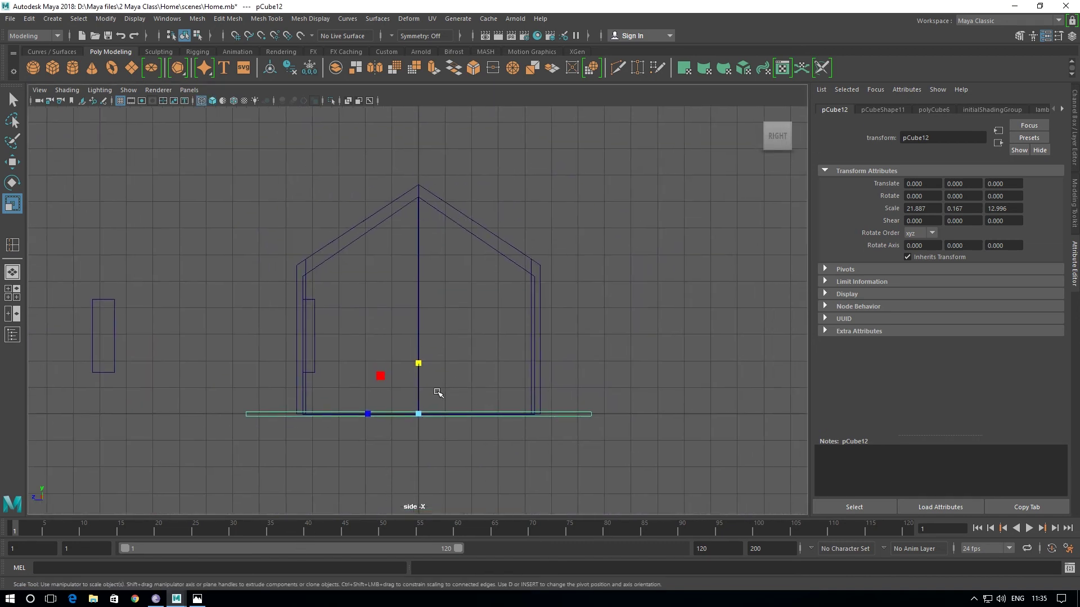
pyautogui.press('w')
pyautogui.moveTo(419, 360)
pyautogui.mouseDown()
pyautogui.moveTo(393, 164)
pyautogui.moveTo(406, 134)
pyautogui.mouseUp()
pyautogui.scroll(2, 441, 248)
pyautogui.scroll(3, 445, 437)
pyautogui.scroll(3, 446, 436)
pyautogui.scroll(2, 446, 428)
pyautogui.scroll(2, 446, 425)
pyautogui.keyDown('alt'); pyautogui.moveTo(432, 394); pyautogui.dragTo(362, 394, button='middle'); pyautogui.keyUp('alt')
pyautogui.scroll(4, 361, 394)
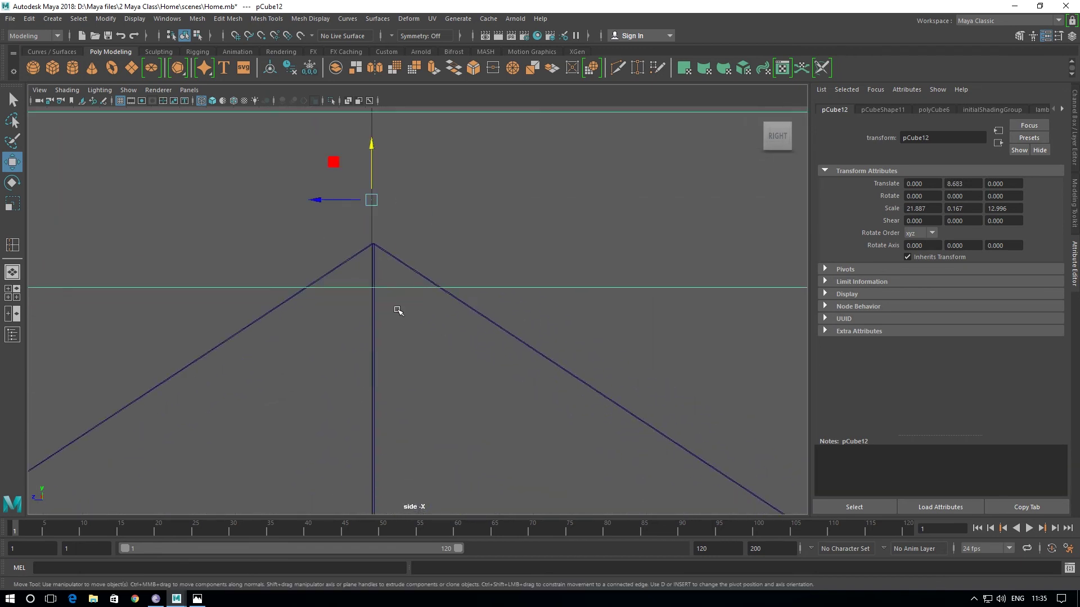
pyautogui.moveTo(372, 148); pyautogui.dragTo(378, 106)
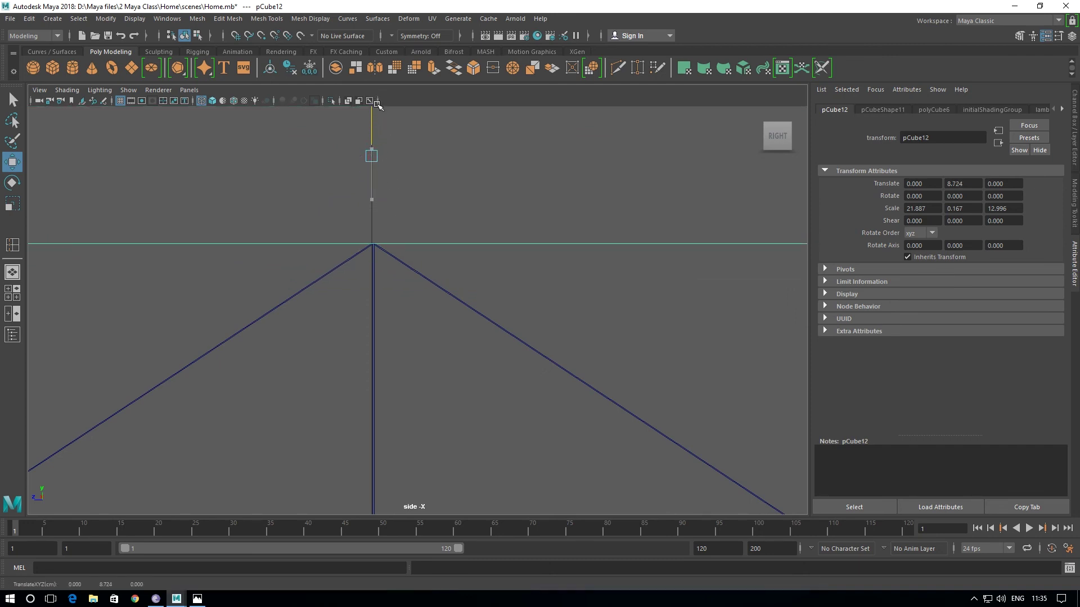
pyautogui.keyDown('alt'); pyautogui.moveTo(394, 369); pyautogui.dragTo(384, 225, button='middle'); pyautogui.keyUp('alt')
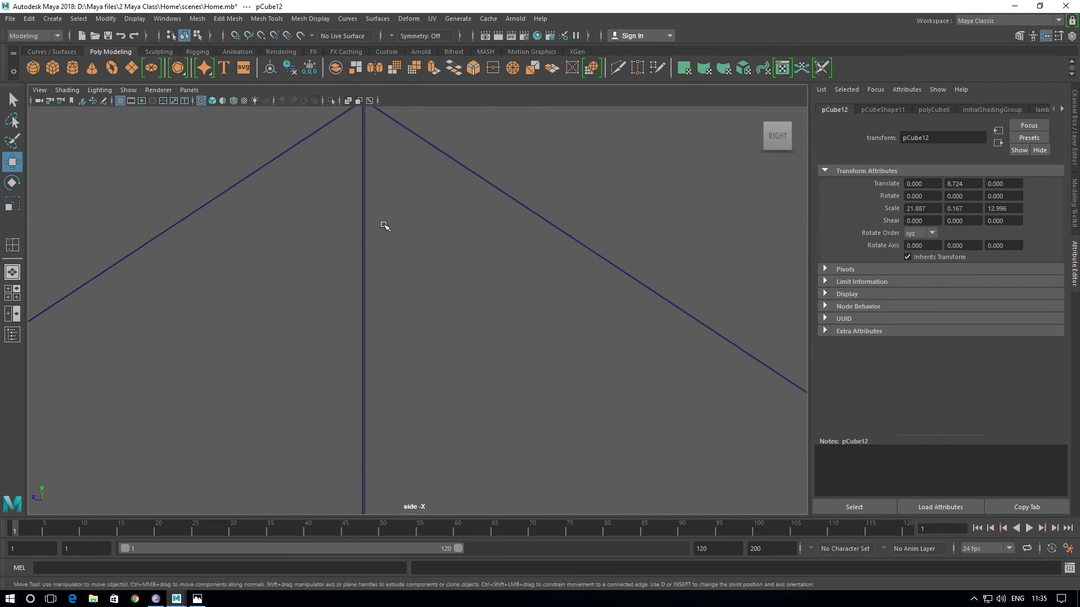
# - Select the wall's vertical centre edge loop and nudge it sideways
pyautogui.moveTo(364, 203); pyautogui.dragTo(364, 175, button='right')
pyautogui.click(366, 192)
pyautogui.doubleClick(365, 200)
pyautogui.scroll(-3, 394, 394)
pyautogui.keyDown('alt'); pyautogui.moveTo(415, 428); pyautogui.dragTo(405, 349, button='middle'); pyautogui.keyUp('alt')
pyautogui.scroll(3, 415, 369)
pyautogui.scroll(2, 380, 277)
pyautogui.moveTo(380, 276)
pyautogui.keyDown('alt'); pyautogui.mouseDown(button='middle')
pyautogui.moveTo(374, 337)
pyautogui.moveTo(401, 352)
pyautogui.moveTo(270, 347)
pyautogui.moveTo(376, 347)
pyautogui.mouseUp(button='middle'); pyautogui.keyUp('alt')
pyautogui.click(167, 313)
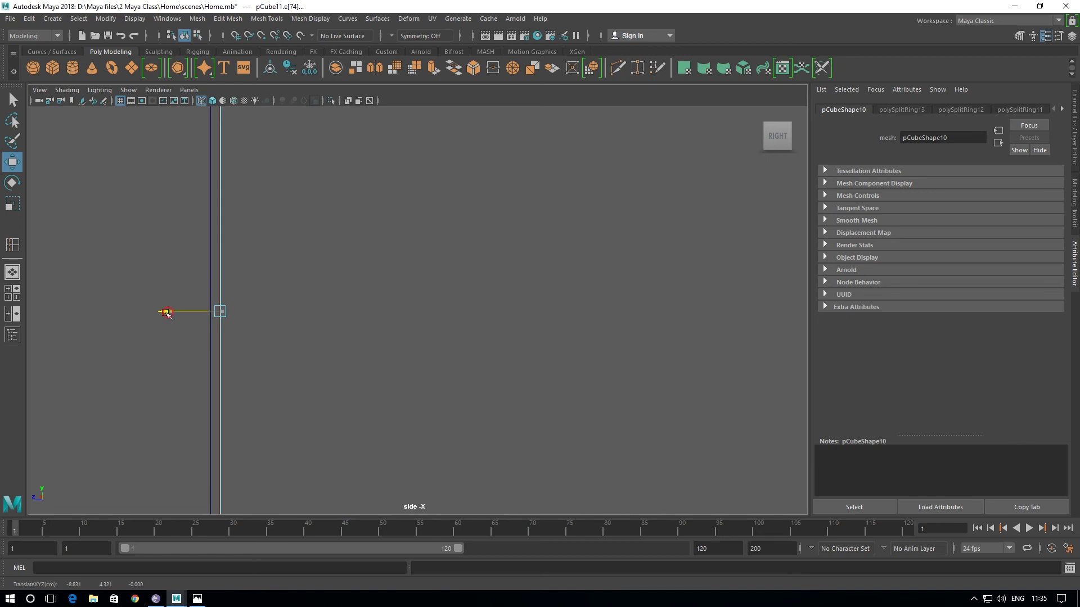
pyautogui.moveTo(167, 314); pyautogui.dragTo(166, 315)
pyautogui.press('f')
# - Select the wall's centre vertices and slide them sideways into line
pyautogui.moveTo(387, 218); pyautogui.dragTo(379, 186, button='right')
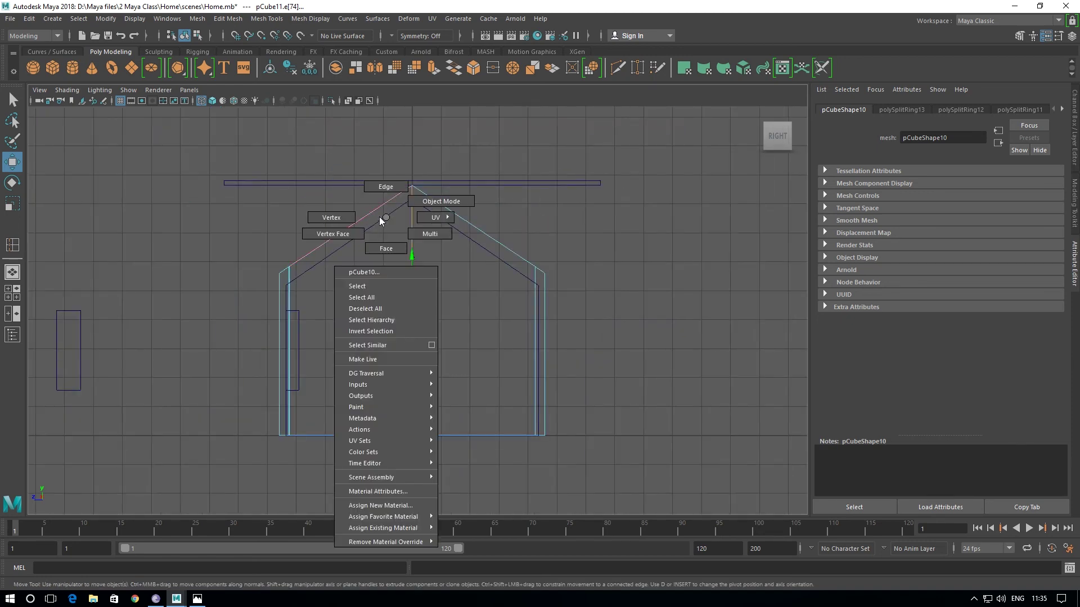
pyautogui.moveTo(397, 162); pyautogui.dragTo(435, 510)
pyautogui.press('f')
pyautogui.keyDown('alt'); pyautogui.moveTo(365, 399); pyautogui.dragTo(328, 397, button='middle'); pyautogui.keyUp('alt')
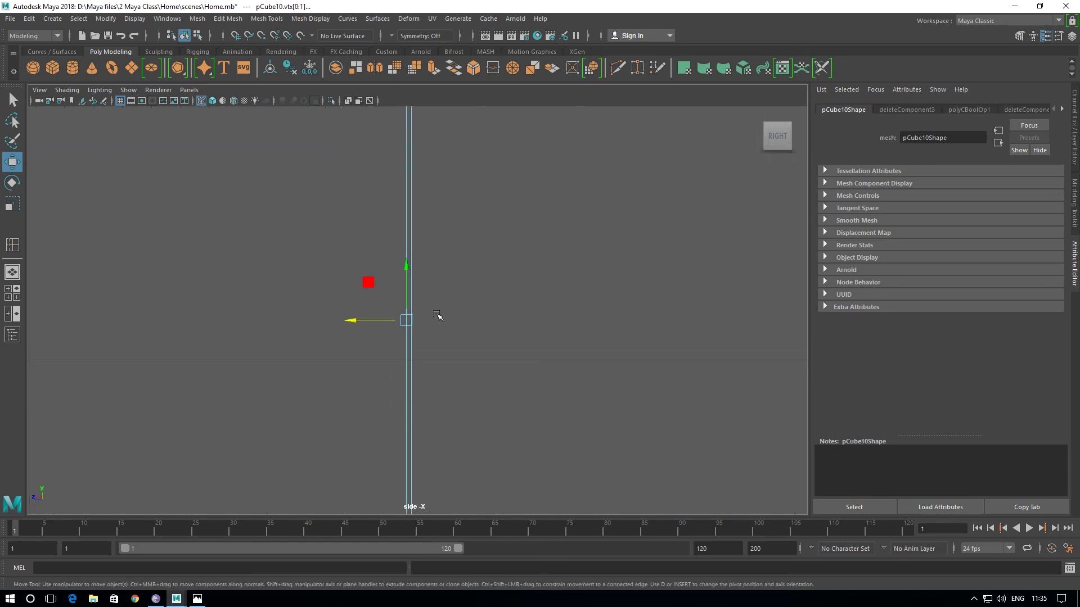
pyautogui.moveTo(285, 378); pyautogui.dragTo(313, 389)
pyautogui.press('a')
pyautogui.press('f')
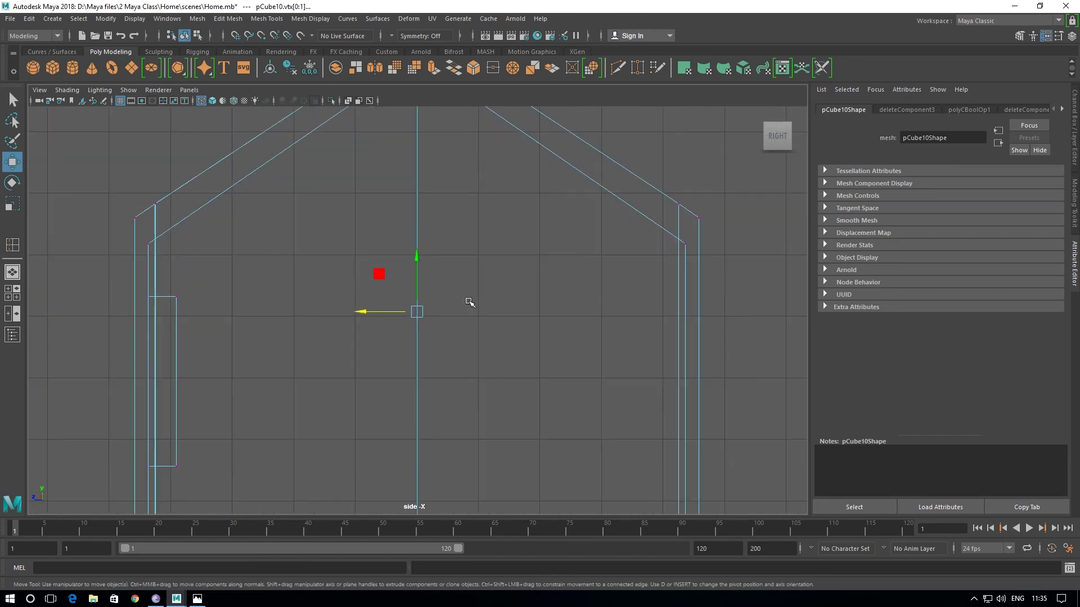
# - Nudge the roof apex vertices into position in the side view
pyautogui.scroll(-5, 461, 304)
pyautogui.moveTo(428, 243)
pyautogui.keyDown('alt'); pyautogui.mouseDown(button='middle')
pyautogui.moveTo(426, 366)
pyautogui.moveTo(409, 400)
pyautogui.moveTo(402, 296)
pyautogui.moveTo(406, 451)
pyautogui.moveTo(362, 314)
pyautogui.mouseUp(button='middle'); pyautogui.keyUp('alt')
pyautogui.scroll(3, 427, 366)
pyautogui.scroll(3, 426, 367)
pyautogui.scroll(2, 425, 367)
pyautogui.scroll(2, 425, 367)
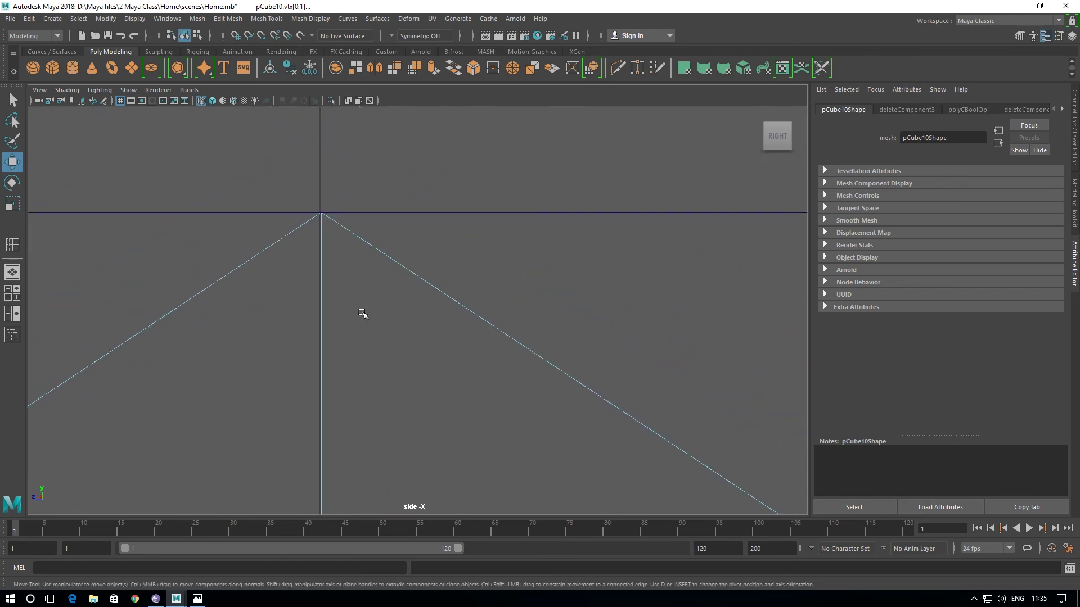
pyautogui.moveTo(296, 195)
pyautogui.mouseDown()
pyautogui.moveTo(326, 223)
pyautogui.moveTo(290, 211)
pyautogui.mouseUp()
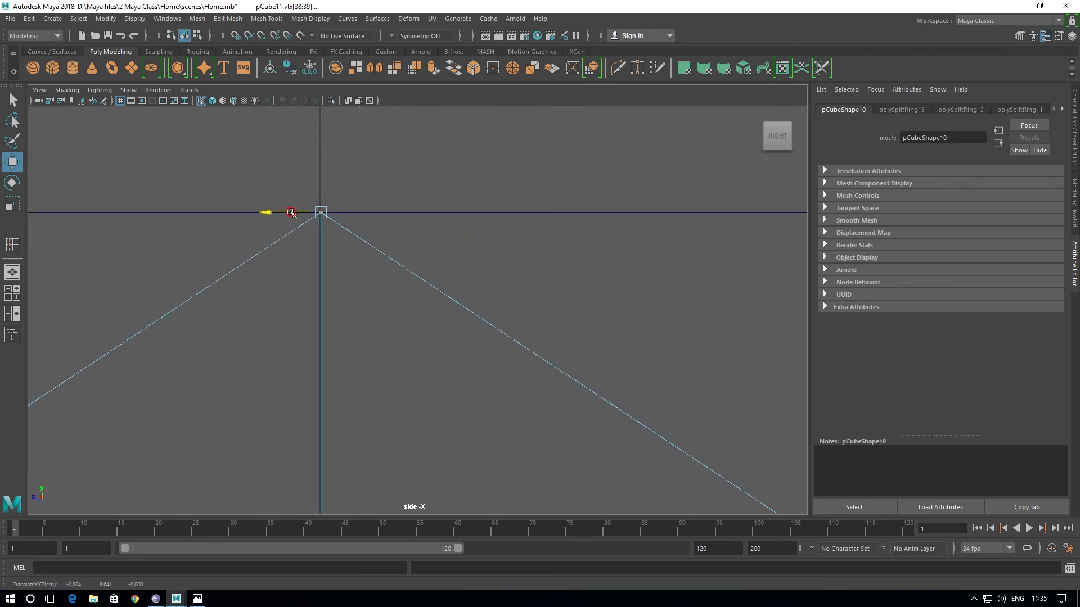
pyautogui.keyDown('alt'); pyautogui.moveTo(356, 252); pyautogui.dragTo(450, 346, button='middle'); pyautogui.keyUp('alt')
# - Select the thin slab and zoom in on it
pyautogui.click(438, 309)
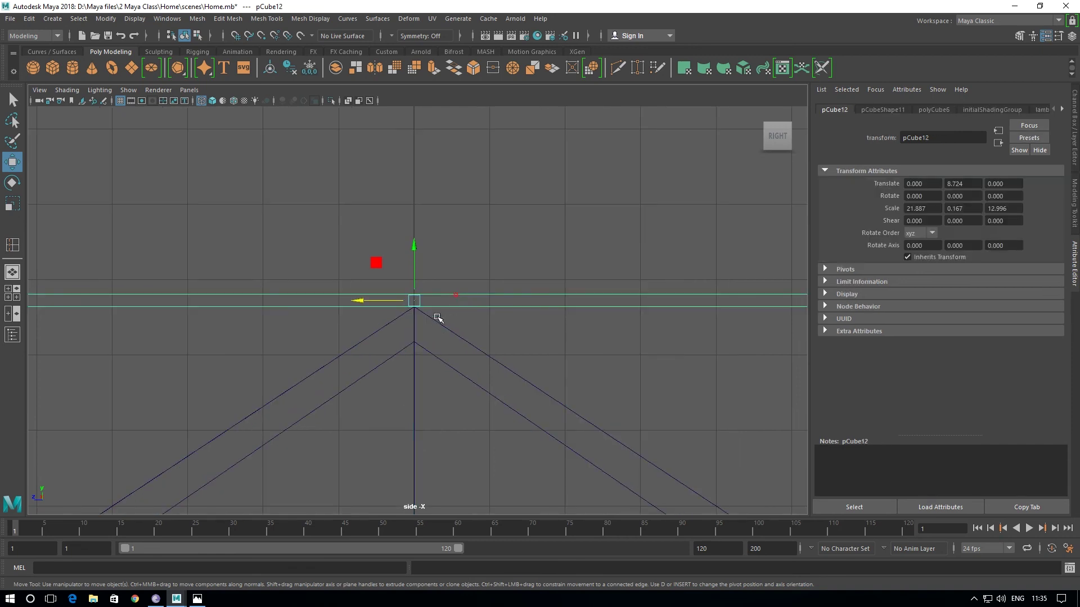
pyautogui.scroll(2, 441, 312)
pyautogui.scroll(4, 446, 316)
pyautogui.scroll(-10, 446, 316)
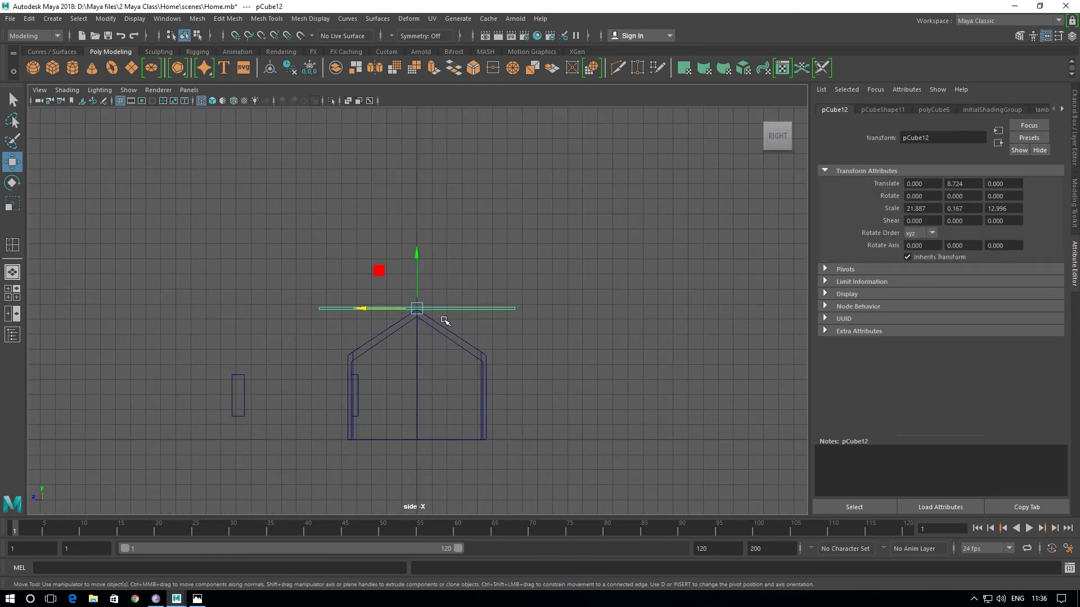
pyautogui.scroll(2, 464, 320)
pyautogui.scroll(3, 458, 332)
pyautogui.scroll(3, 450, 330)
pyautogui.scroll(2, 447, 331)
pyautogui.scroll(1, 447, 330)
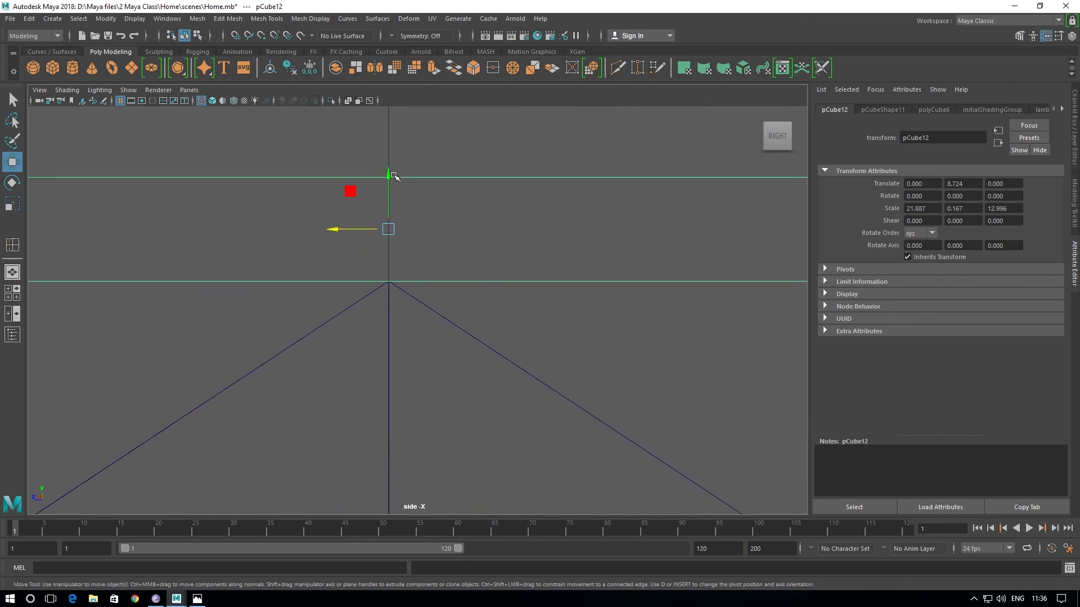
# - Insert an edge loop across the middle of the slab
pyautogui.keyDown('shift'); pyautogui.rightClick(412, 178); pyautogui.keyUp('shift')
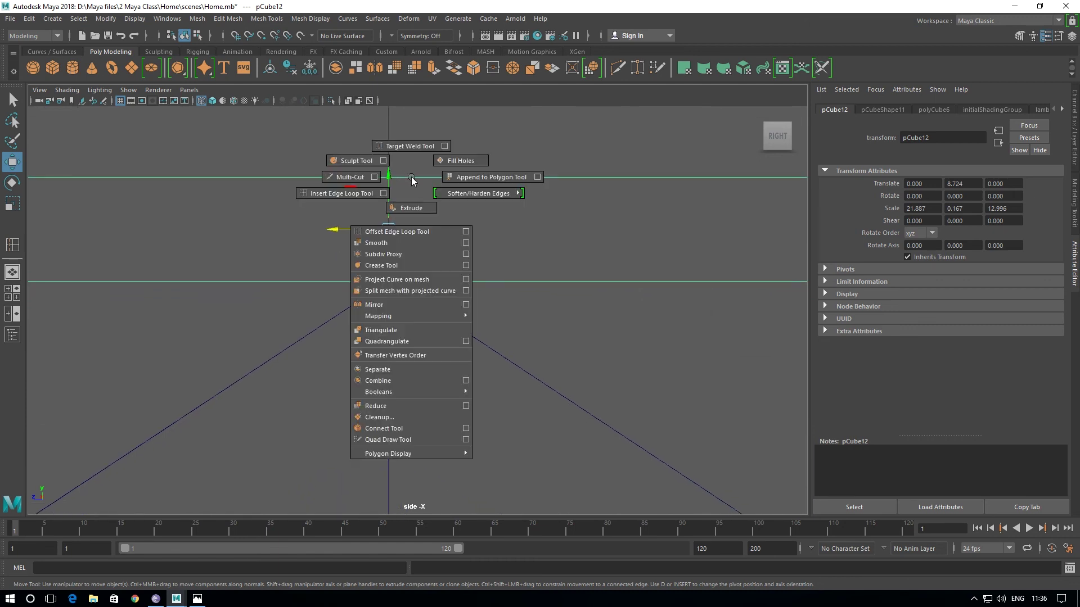
pyautogui.click(352, 195)
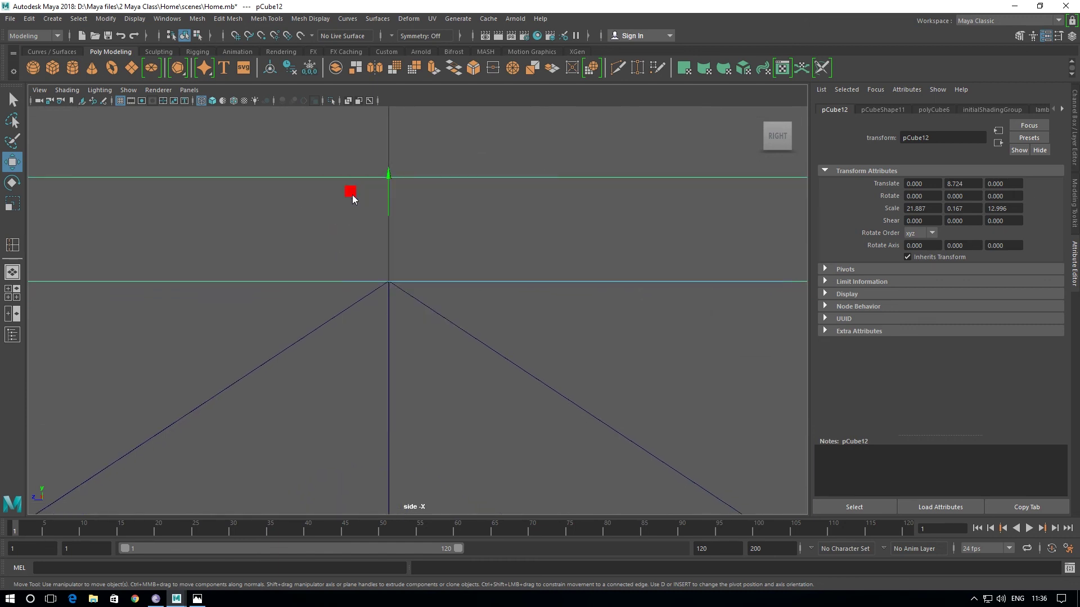
pyautogui.click(390, 179)
pyautogui.scroll(-5, 536, 275)
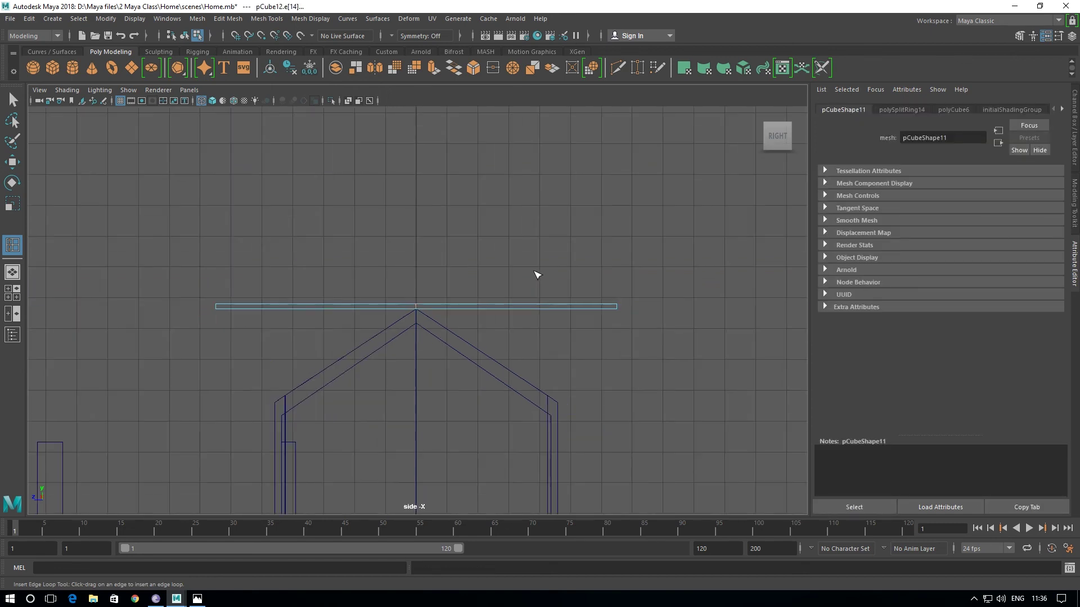
pyautogui.click(11, 100)
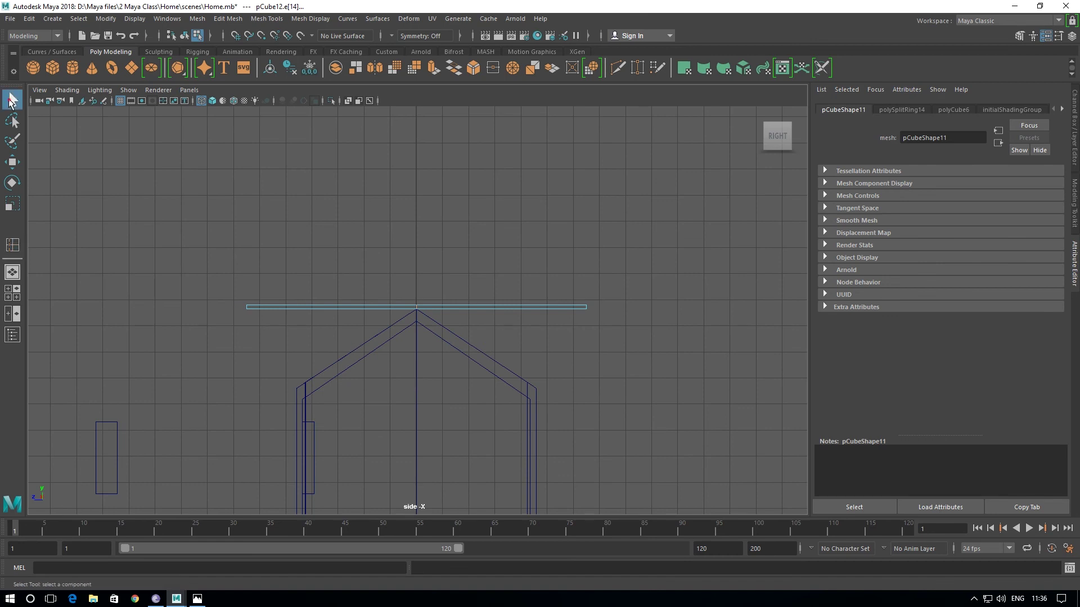
# - Lower the slab's end vertices along Y so both slopes meet at the gable apex
pyautogui.moveTo(258, 309); pyautogui.dragTo(194, 274, button='right')
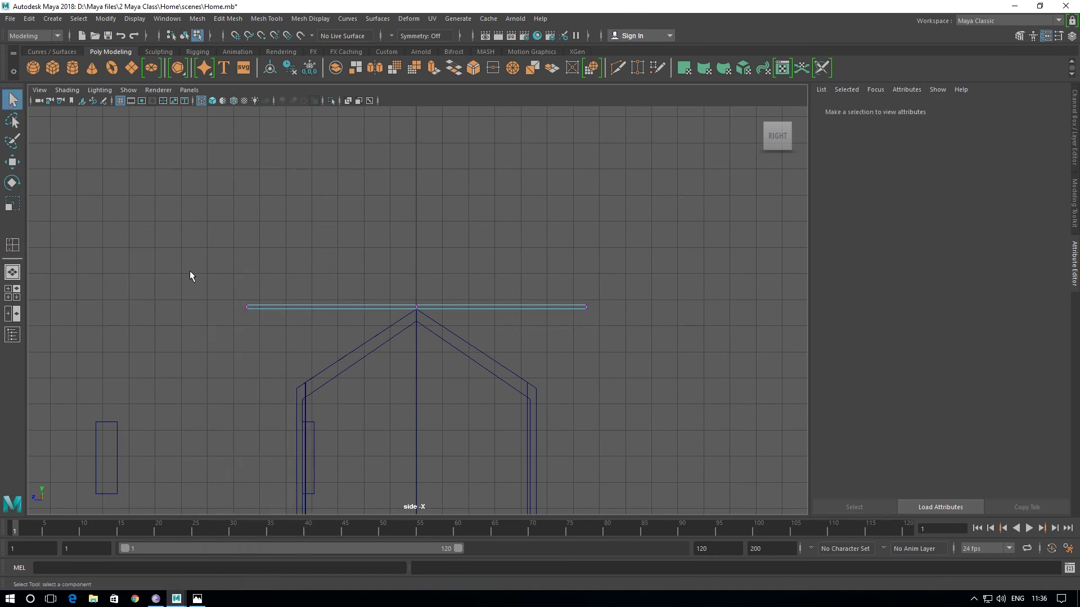
pyautogui.moveTo(261, 334); pyautogui.dragTo(261, 335)
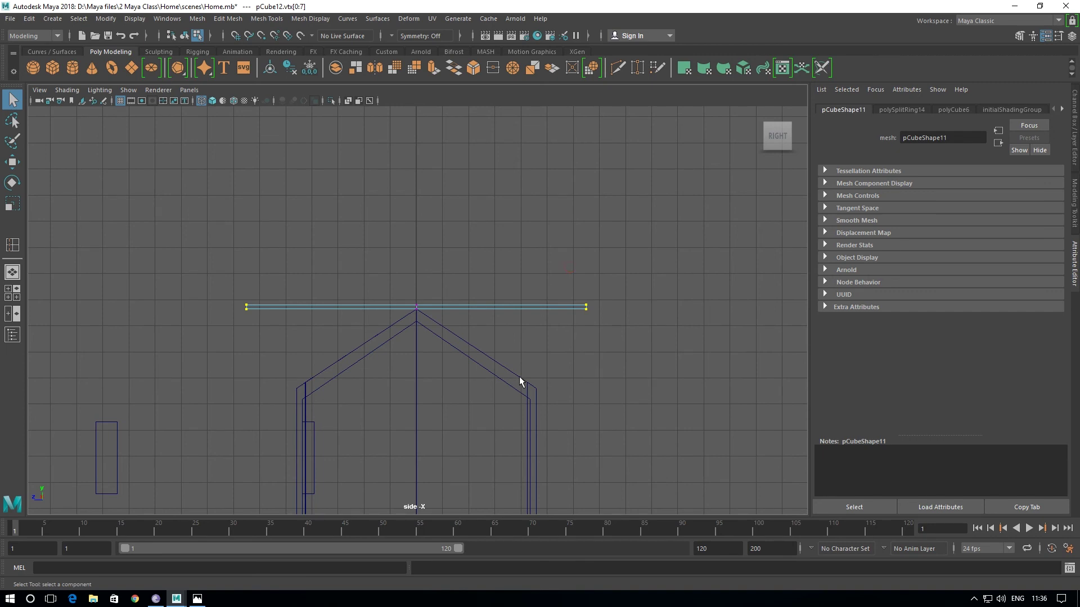
pyautogui.press('w')
pyautogui.moveTo(416, 253); pyautogui.dragTo(415, 364)
pyautogui.scroll(2, 450, 393)
pyautogui.scroll(2, 450, 393)
pyautogui.keyDown('alt'); pyautogui.moveTo(445, 360); pyautogui.dragTo(423, 261, button='middle'); pyautogui.keyUp('alt')
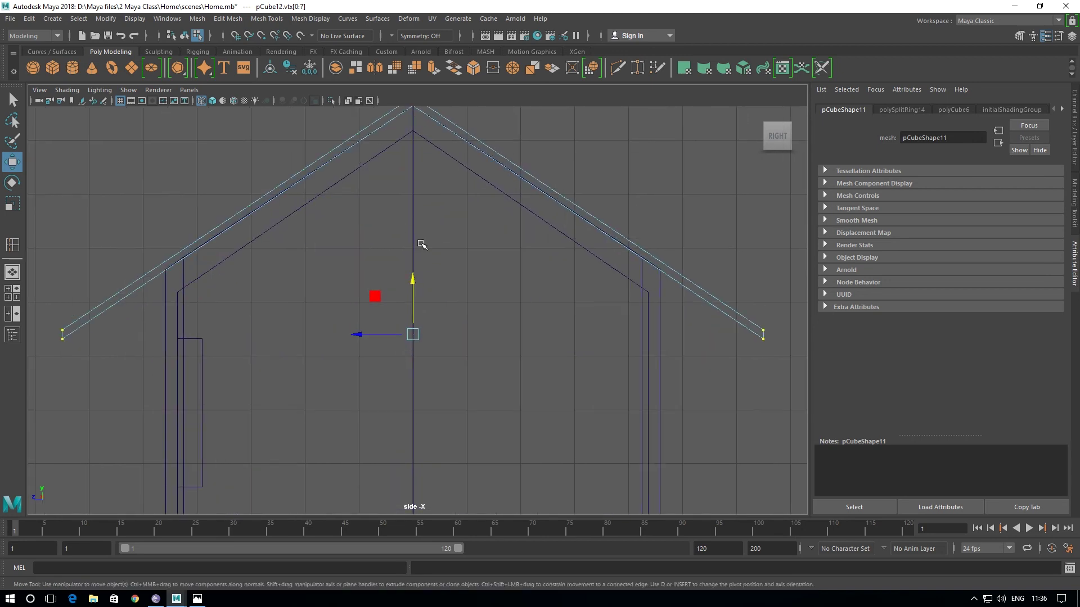
pyautogui.moveTo(412, 279); pyautogui.dragTo(416, 280)
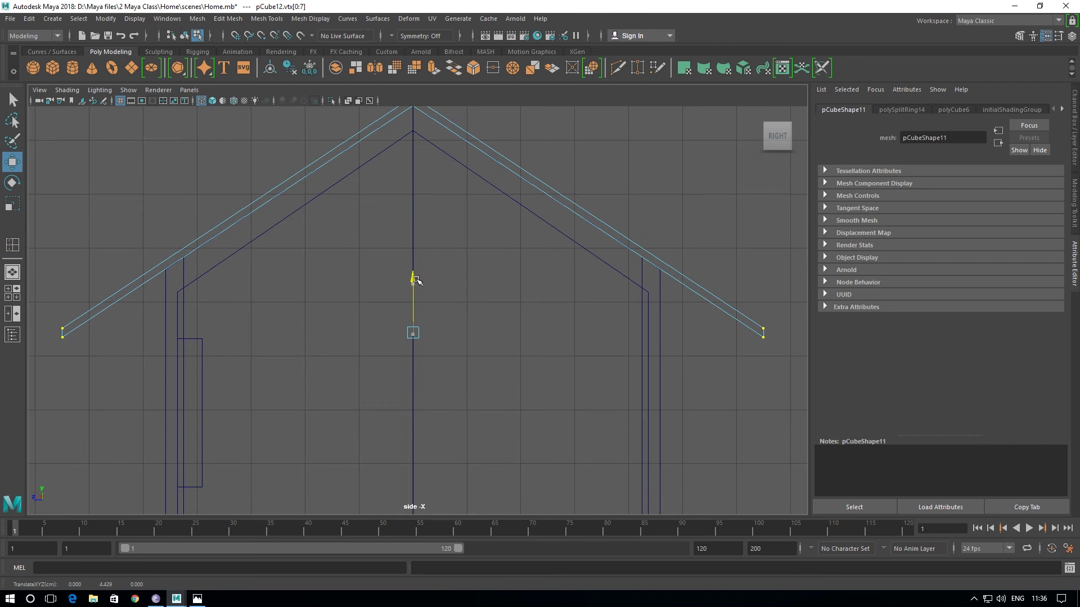
pyautogui.moveTo(660, 161)
pyautogui.keyDown('alt'); pyautogui.mouseDown()
pyautogui.moveTo(546, 344)
pyautogui.moveTo(598, 340)
pyautogui.moveTo(506, 354)
pyautogui.mouseUp(); pyautogui.keyUp('alt')
pyautogui.moveTo(529, 205); pyautogui.dragTo(566, 193, button='right')
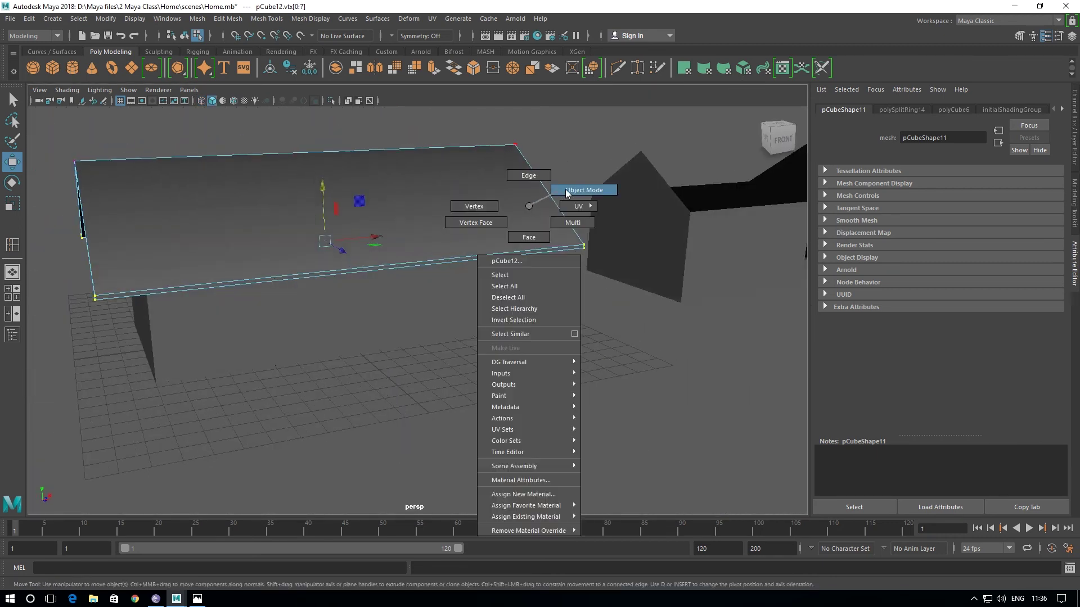
# - Scale roof pCube12 down to Scale X 20.132, then view it in a maximised side view
pyautogui.keyDown('alt'); pyautogui.moveTo(354, 296); pyautogui.dragTo(316, 285); pyautogui.keyUp('alt')
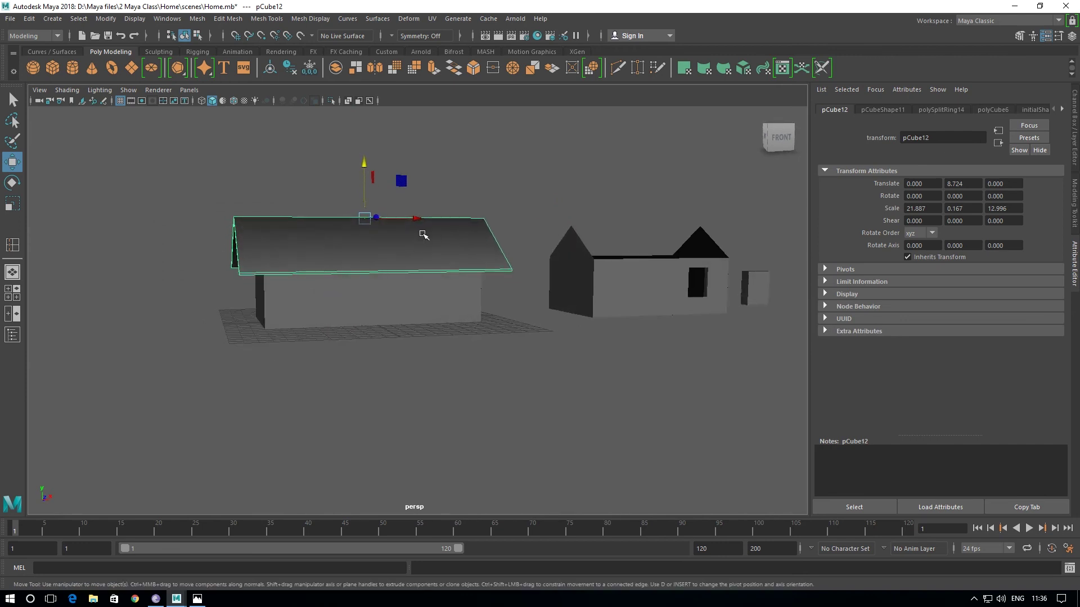
pyautogui.press('r')
pyautogui.moveTo(417, 218); pyautogui.dragTo(406, 218)
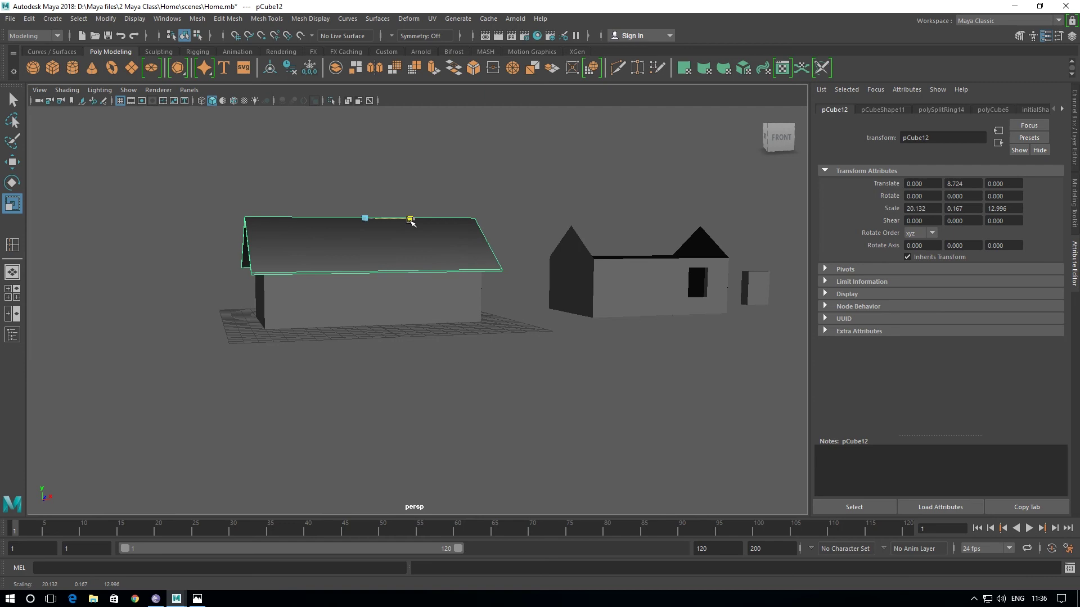
pyautogui.moveTo(398, 318)
pyautogui.keyDown('alt'); pyautogui.mouseDown()
pyautogui.moveTo(446, 315)
pyautogui.moveTo(385, 311)
pyautogui.moveTo(505, 316)
pyautogui.moveTo(456, 304)
pyautogui.mouseUp(); pyautogui.keyUp('alt')
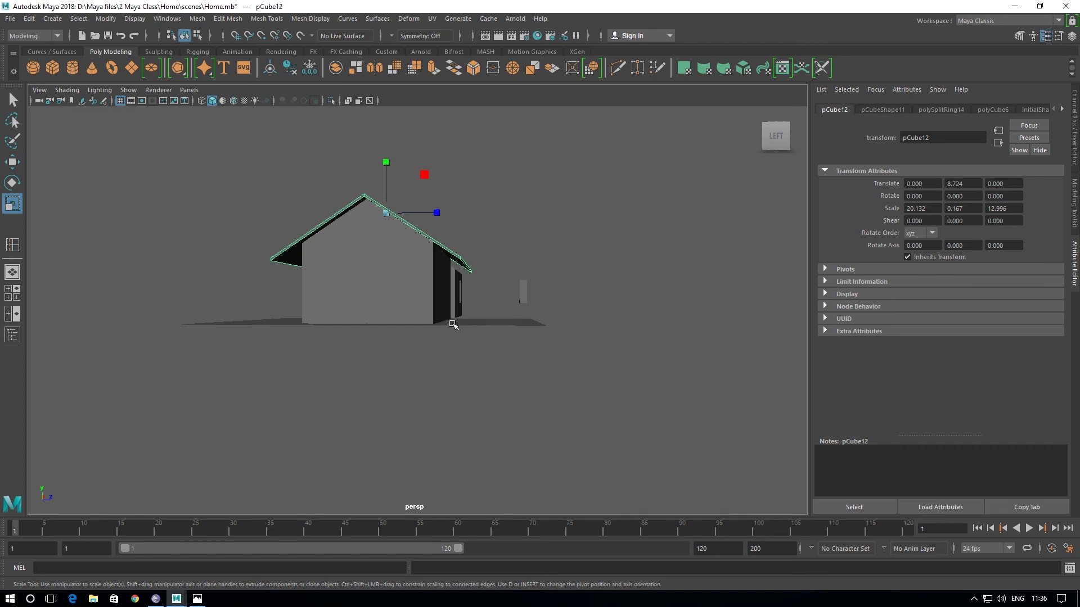
pyautogui.keyDown('alt'); pyautogui.moveTo(478, 308); pyautogui.dragTo(357, 298); pyautogui.keyUp('alt')
pyautogui.press('space')
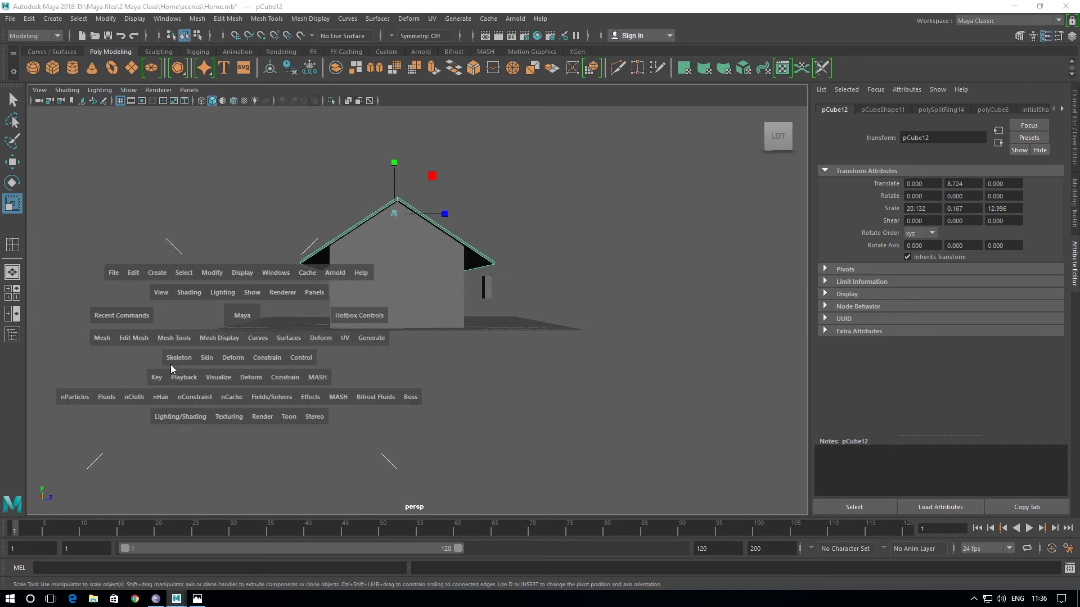
pyautogui.press('space')
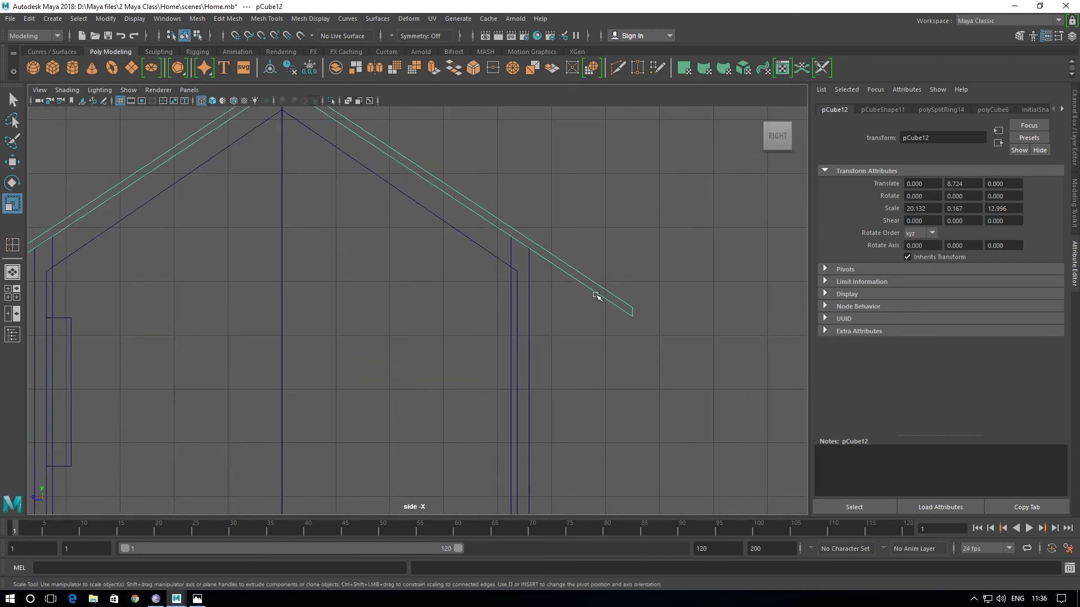
# - Slide the right roof end's vertices up the slope to shorten the overhang
pyautogui.moveTo(592, 272); pyautogui.dragTo(529, 274, button='right')
pyautogui.moveTo(596, 287); pyautogui.dragTo(666, 362)
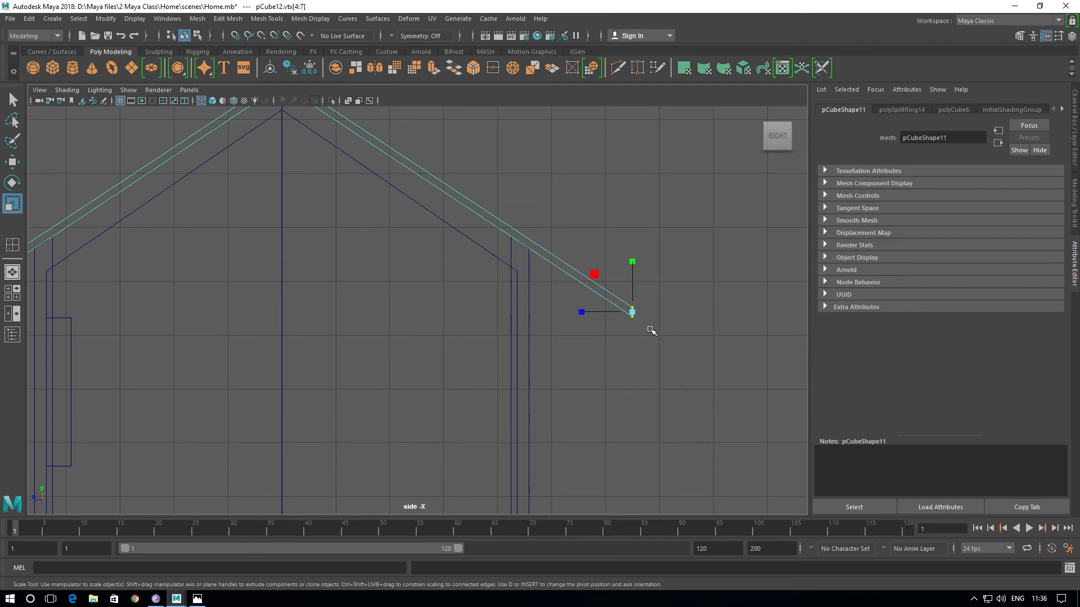
pyautogui.press('w')
pyautogui.moveTo(630, 313); pyautogui.dragTo(607, 298)
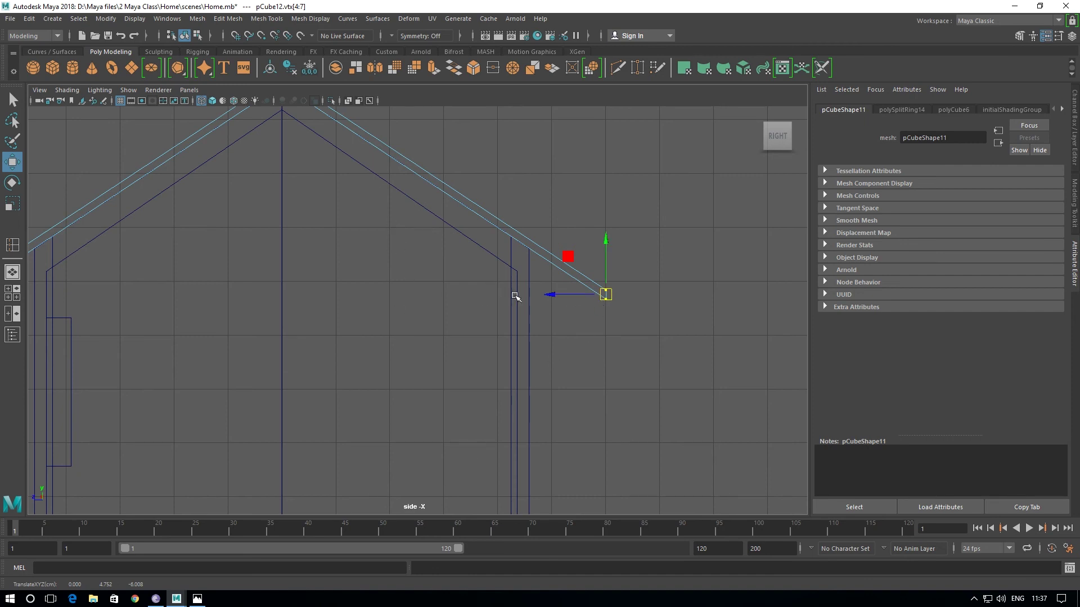
pyautogui.moveTo(549, 294); pyautogui.dragTo(557, 299)
pyautogui.moveTo(605, 242); pyautogui.dragTo(603, 205)
pyautogui.hotkey('ctrl', 'z')
pyautogui.hotkey('ctrl', 'z')
pyautogui.moveTo(605, 295); pyautogui.dragTo(572, 273)
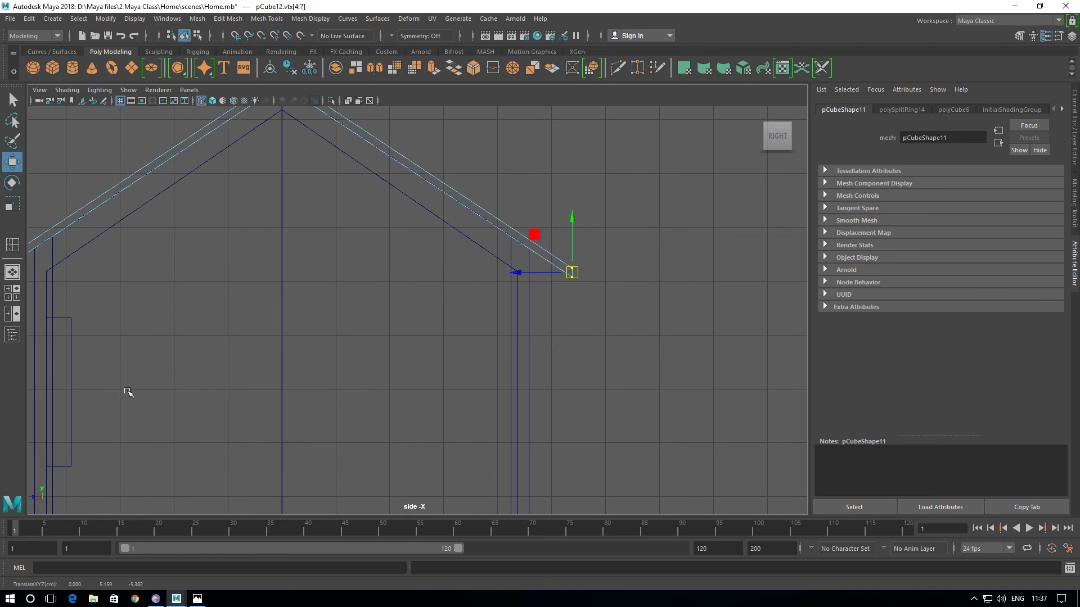
# - Pull the left roof end's vertices up the slope to match
pyautogui.keyDown('alt'); pyautogui.moveTo(202, 402); pyautogui.dragTo(463, 434, button='middle'); pyautogui.keyUp('alt')
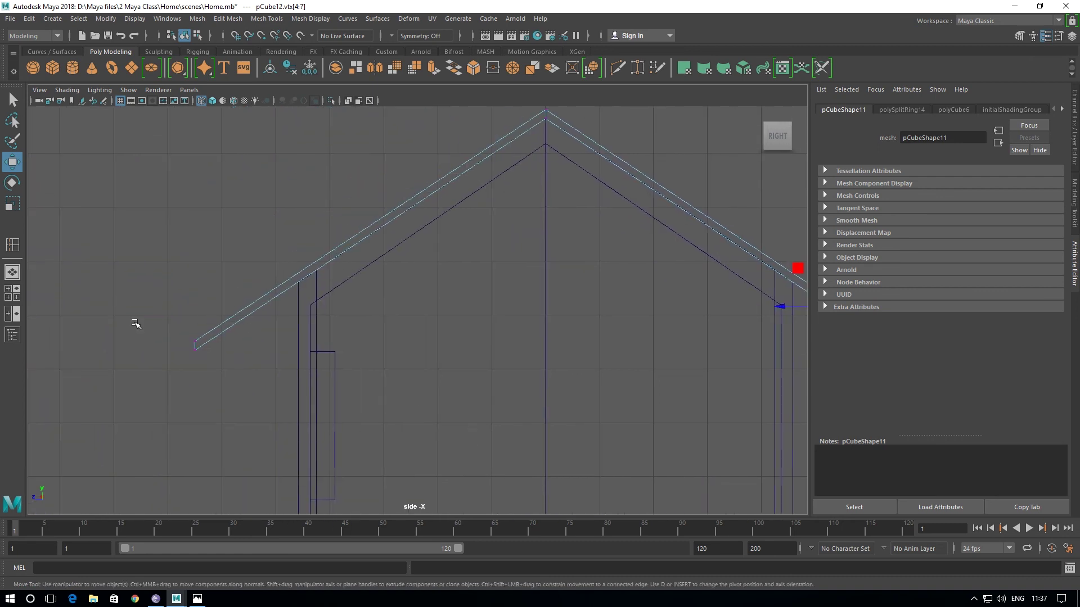
pyautogui.keyDown('alt'); pyautogui.moveTo(225, 363); pyautogui.dragTo(109, 350, button='middle'); pyautogui.keyUp('alt')
pyautogui.moveTo(36, 311)
pyautogui.mouseDown()
pyautogui.moveTo(87, 366)
pyautogui.moveTo(94, 305)
pyautogui.moveTo(118, 284)
pyautogui.moveTo(108, 304)
pyautogui.mouseUp()
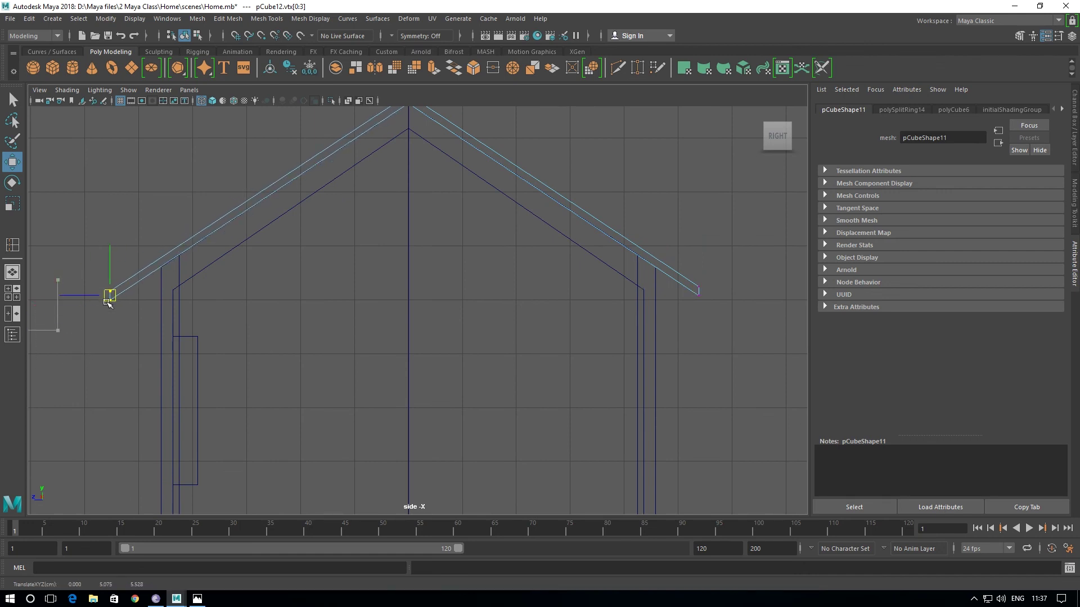
# - Back in perspective, clear the selection and return the roof to Object Mode
pyautogui.press('space')
pyautogui.press('space')
pyautogui.moveTo(567, 290)
pyautogui.keyDown('alt'); pyautogui.mouseDown()
pyautogui.moveTo(433, 336)
pyautogui.moveTo(448, 308)
pyautogui.mouseUp(); pyautogui.keyUp('alt')
pyautogui.click(472, 366)
pyautogui.keyDown('alt'); pyautogui.moveTo(472, 366); pyautogui.dragTo(342, 330); pyautogui.keyUp('alt')
pyautogui.rightClick(357, 253)
pyautogui.click(411, 234)
pyautogui.click(415, 335)
pyautogui.moveTo(415, 335)
pyautogui.keyDown('alt'); pyautogui.mouseDown()
pyautogui.moveTo(509, 338)
pyautogui.moveTo(482, 322)
pyautogui.moveTo(412, 331)
pyautogui.moveTo(345, 316)
pyautogui.mouseUp(); pyautogui.keyUp('alt')
pyautogui.scroll(3, 398, 328)
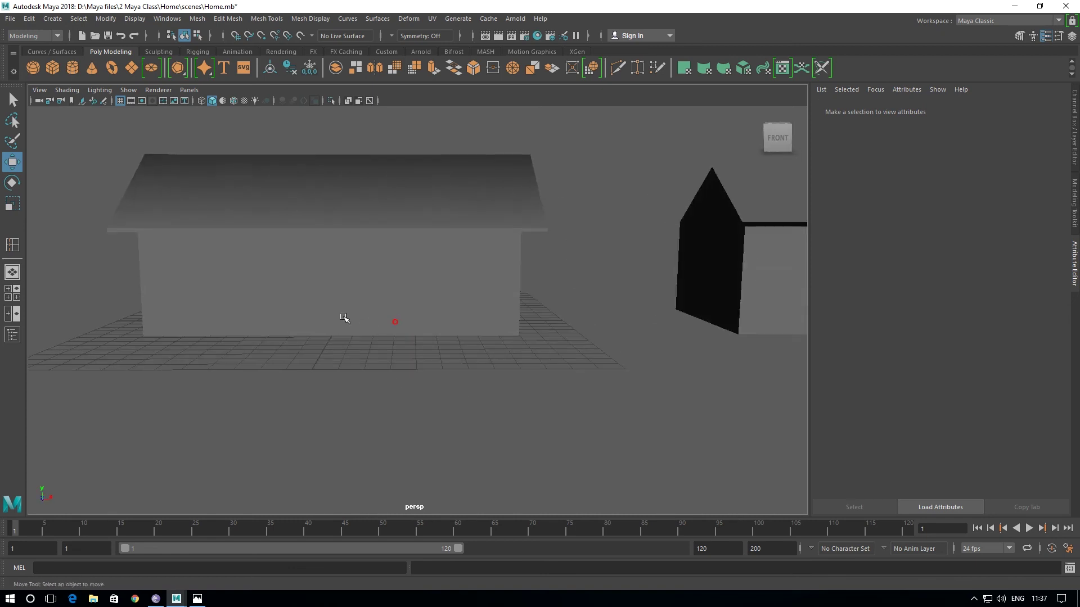
pyautogui.scroll(-5, 366, 354)
pyautogui.keyDown('alt'); pyautogui.moveTo(395, 399); pyautogui.dragTo(397, 366); pyautogui.keyUp('alt')
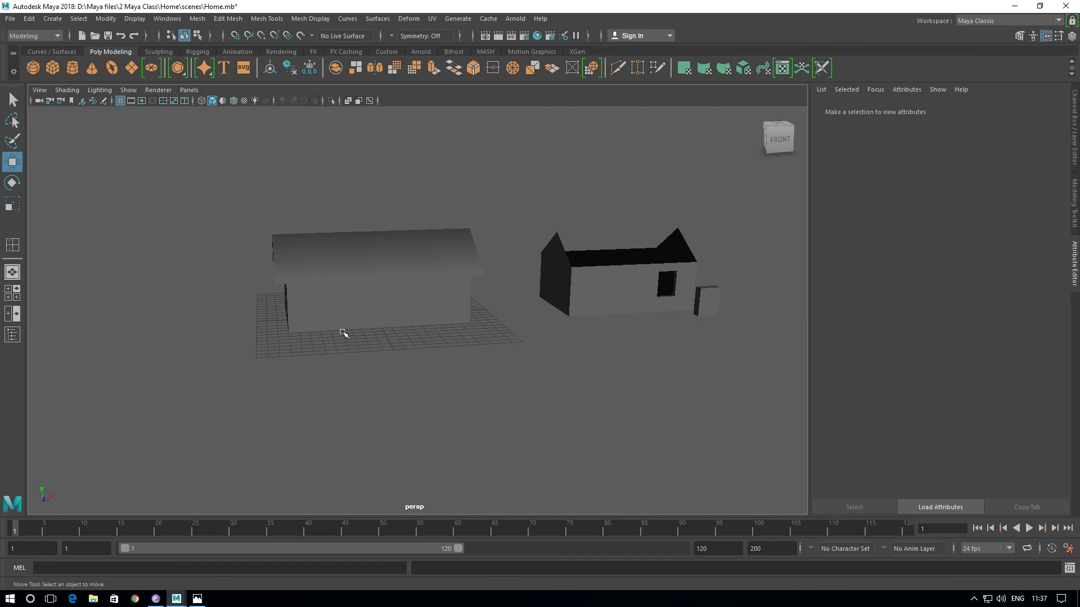
pyautogui.moveTo(429, 323)
pyautogui.keyDown('alt'); pyautogui.mouseDown()
pyautogui.moveTo(376, 356)
pyautogui.moveTo(405, 356)
pyautogui.mouseUp(); pyautogui.keyUp('alt')
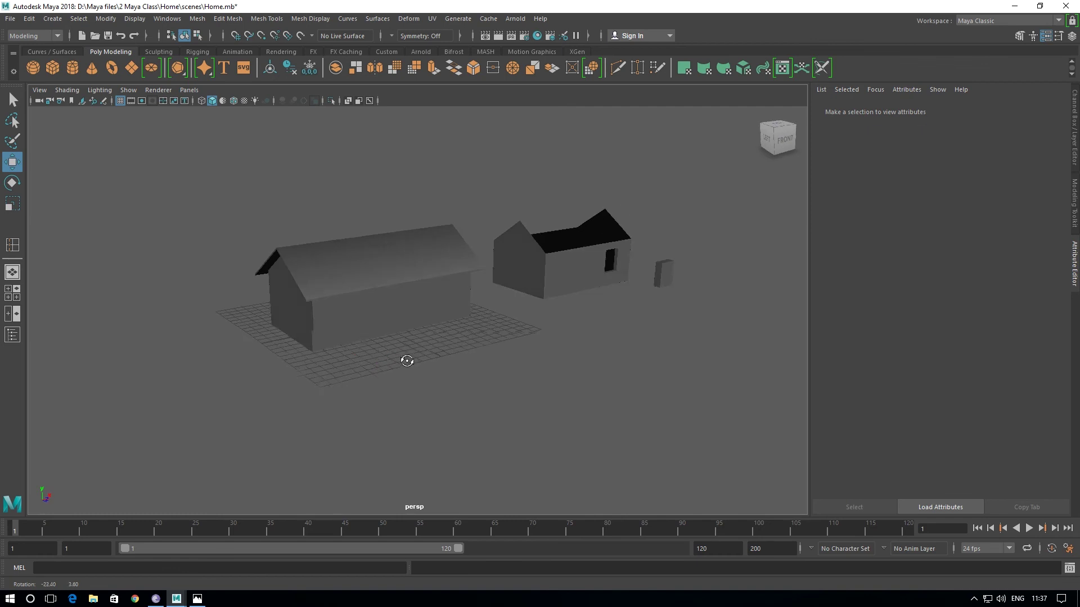
# - Move the small window box onto the new house's front wall, right of centre
pyautogui.click(680, 283)
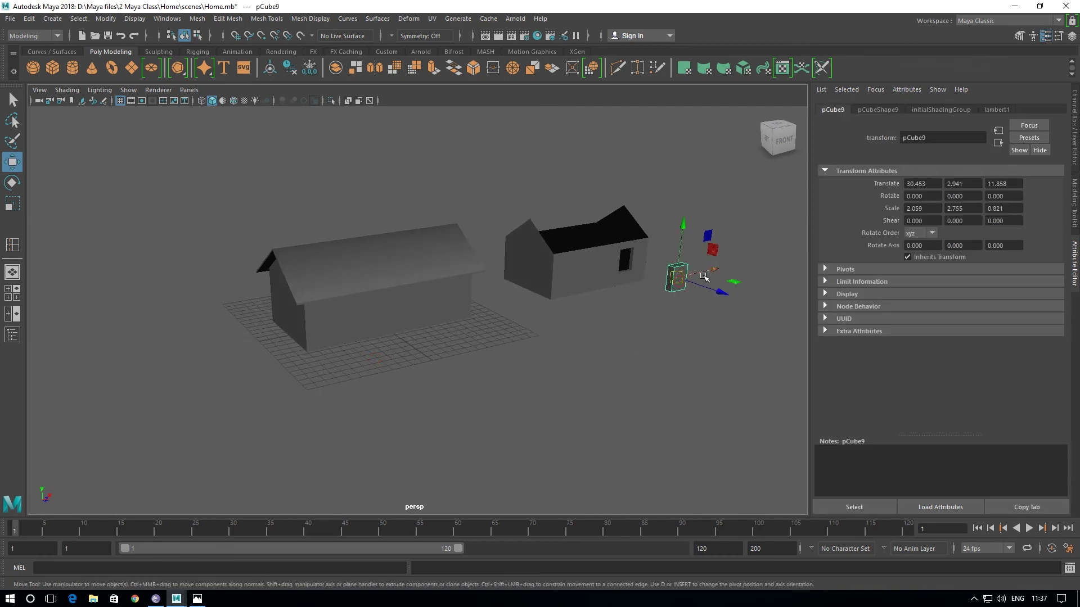
pyautogui.moveTo(707, 272)
pyautogui.mouseDown()
pyautogui.moveTo(635, 304)
pyautogui.moveTo(494, 332)
pyautogui.moveTo(510, 333)
pyautogui.mouseUp()
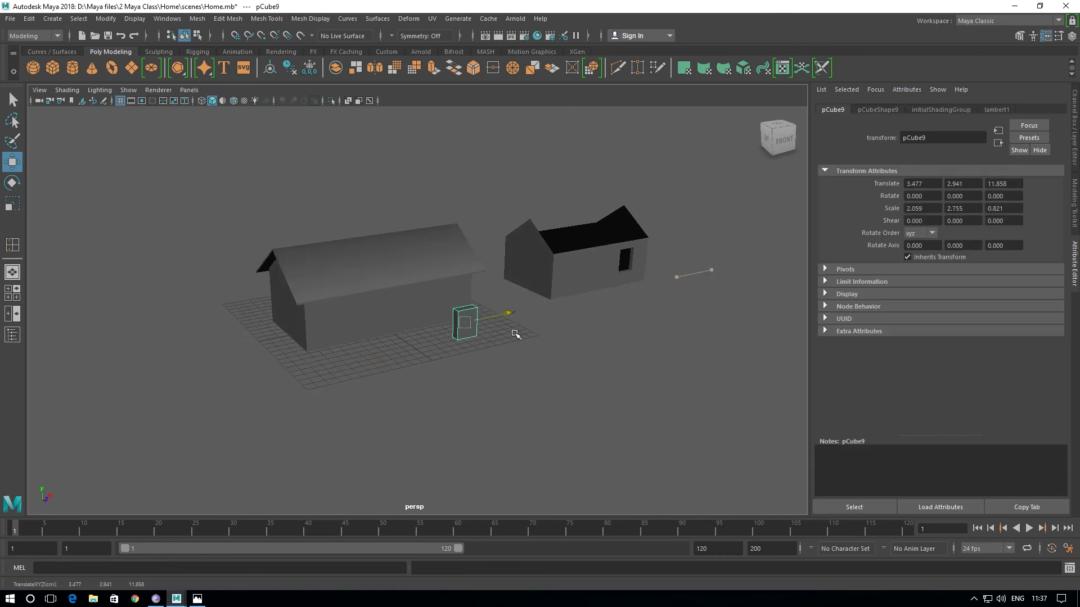
pyautogui.press('space')
pyautogui.press('space')
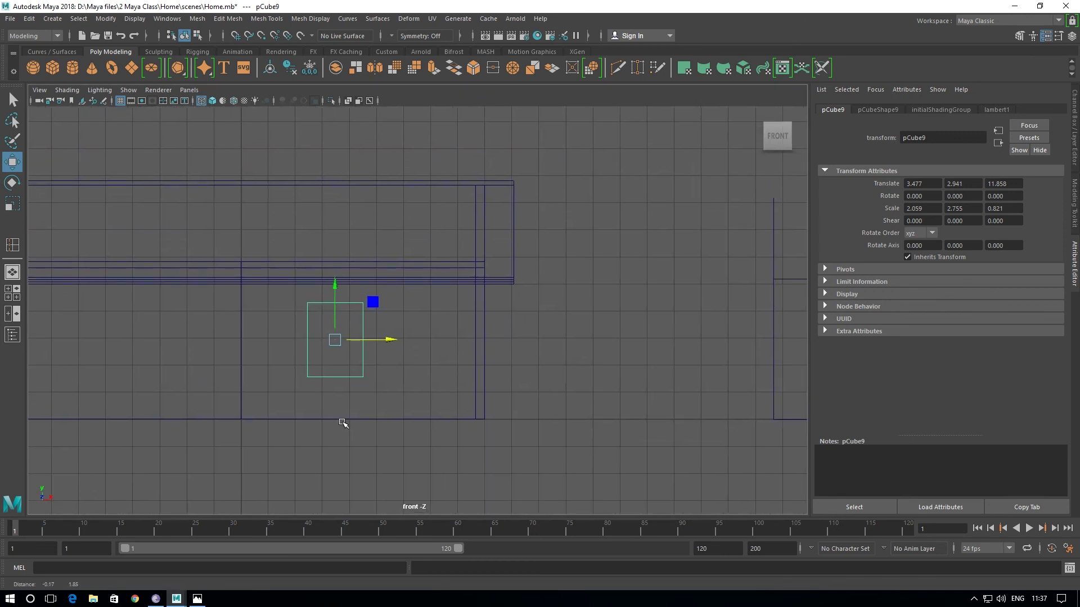
pyautogui.moveTo(386, 340); pyautogui.dragTo(433, 361)
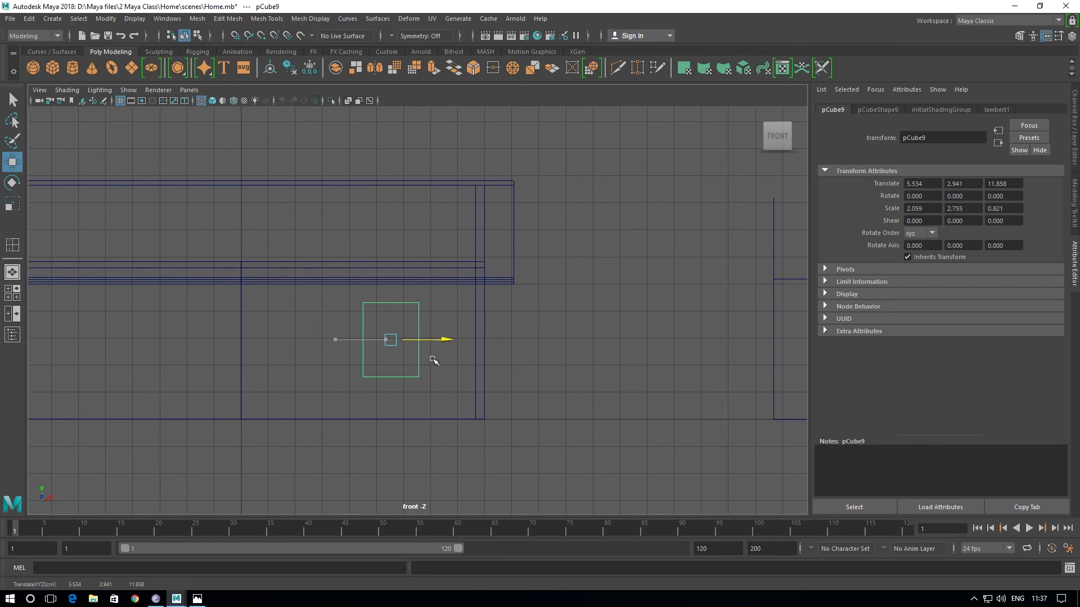
pyautogui.keyDown('alt'); pyautogui.moveTo(434, 361); pyautogui.dragTo(582, 346, button='middle'); pyautogui.keyUp('alt')
# - Duplicate the window box and move the copy left to X -5.498
pyautogui.hotkey('ctrl', 'd')
pyautogui.moveTo(617, 285)
pyautogui.mouseDown()
pyautogui.moveTo(281, 327)
pyautogui.moveTo(338, 333)
pyautogui.mouseUp()
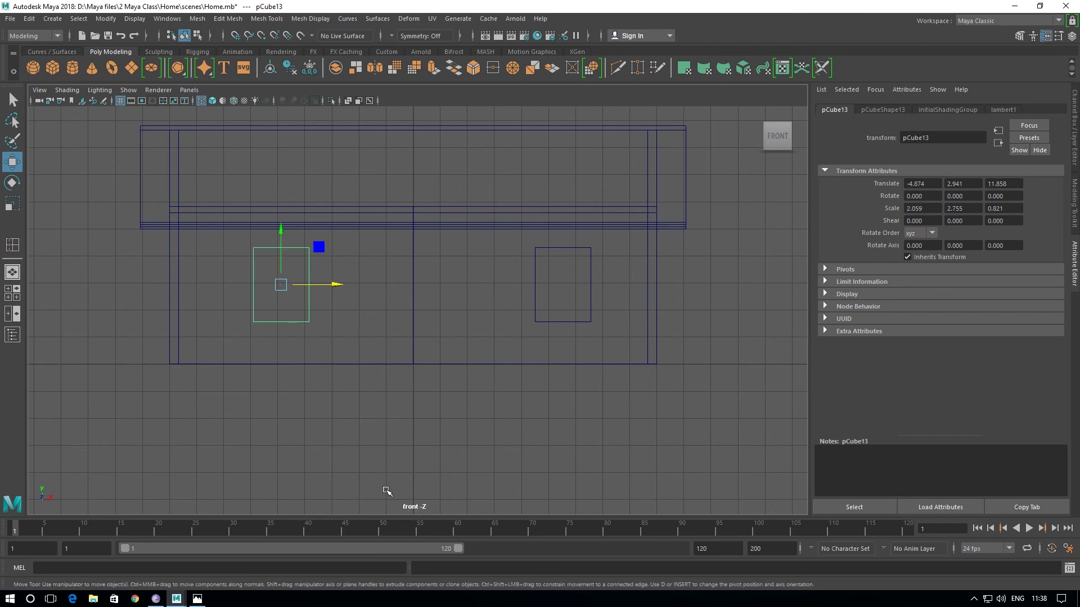
pyautogui.moveTo(336, 284); pyautogui.dragTo(324, 286)
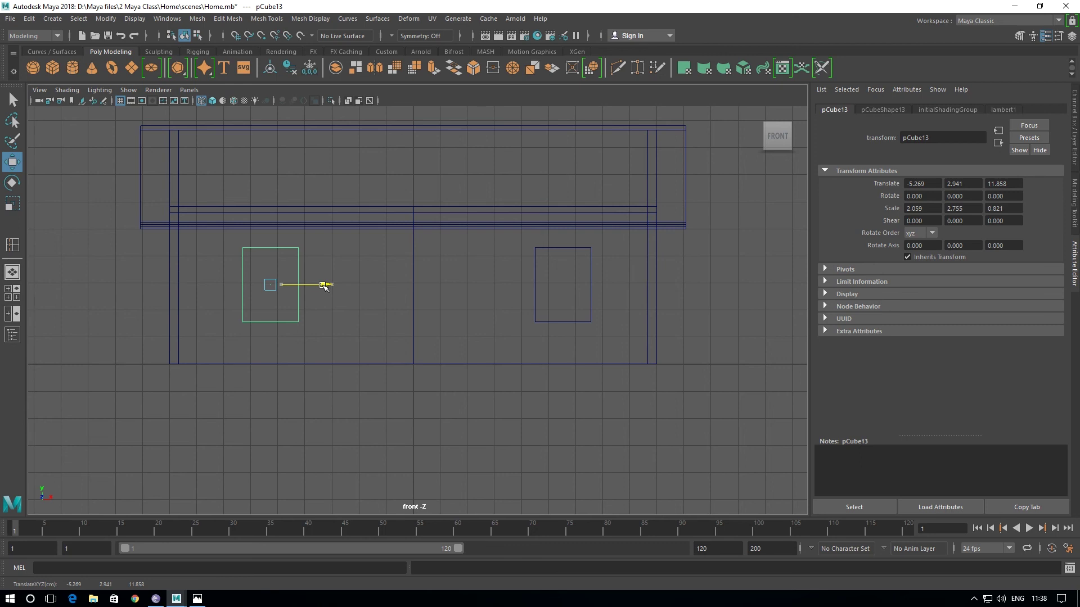
pyautogui.moveTo(324, 287); pyautogui.dragTo(318, 287)
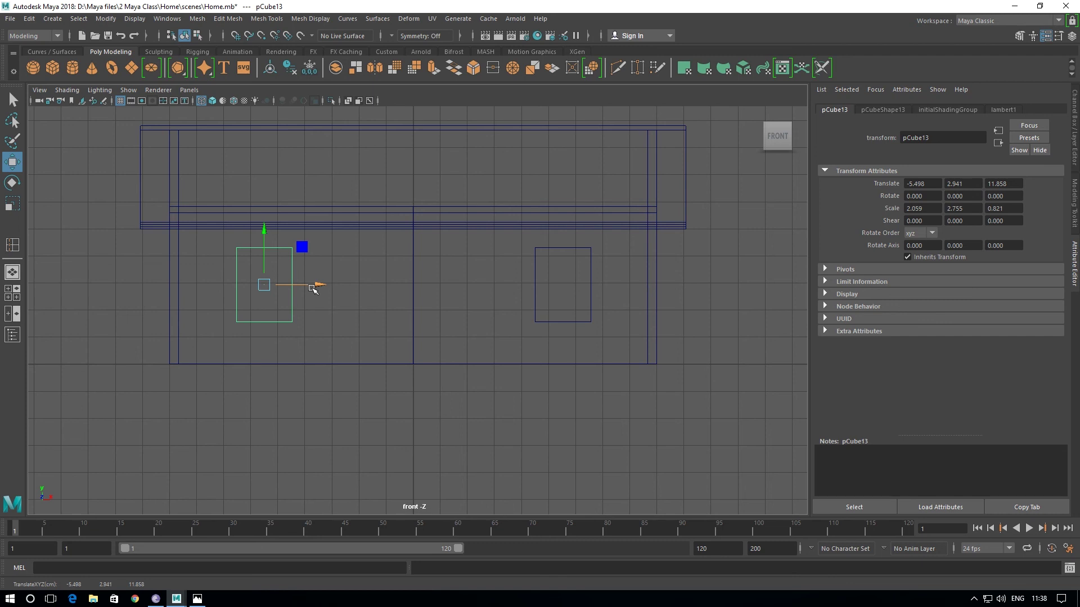
# - Duplicate the left window cutter box into the front wall's centre at X 0.008
pyautogui.moveTo(531, 184)
pyautogui.keyDown('alt'); pyautogui.mouseDown()
pyautogui.moveTo(533, 308)
pyautogui.moveTo(514, 339)
pyautogui.mouseUp(); pyautogui.keyUp('alt')
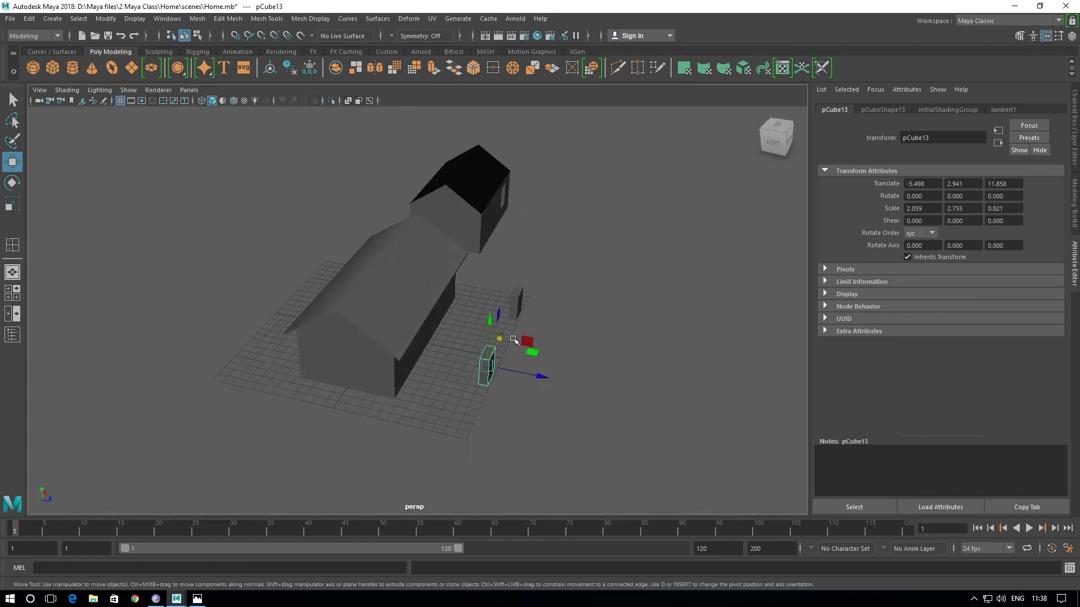
pyautogui.keyDown('alt'); pyautogui.moveTo(434, 342); pyautogui.dragTo(336, 315); pyautogui.keyUp('alt')
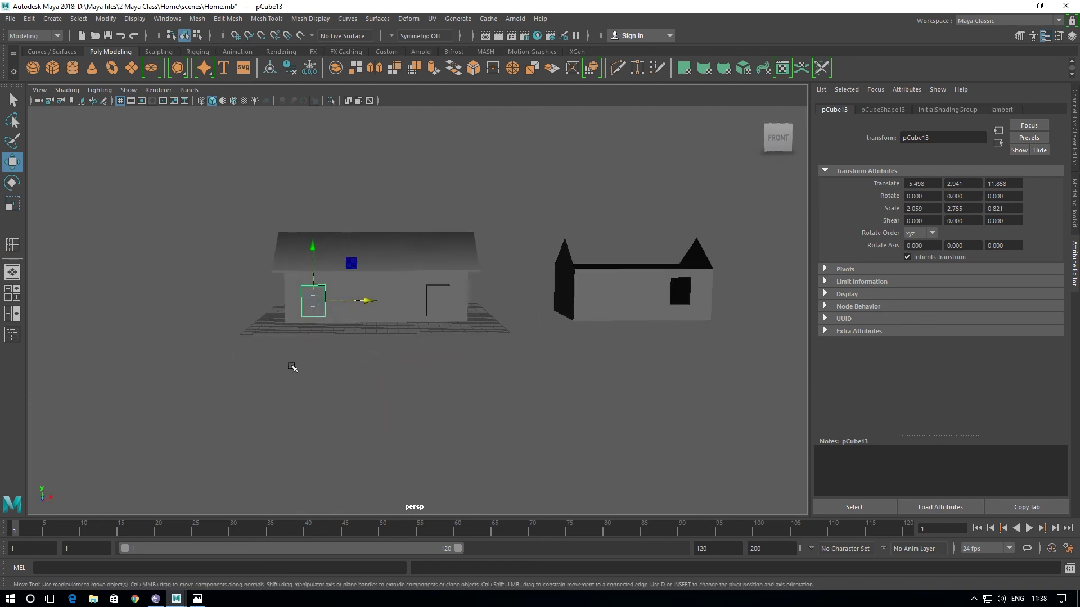
pyautogui.press('space')
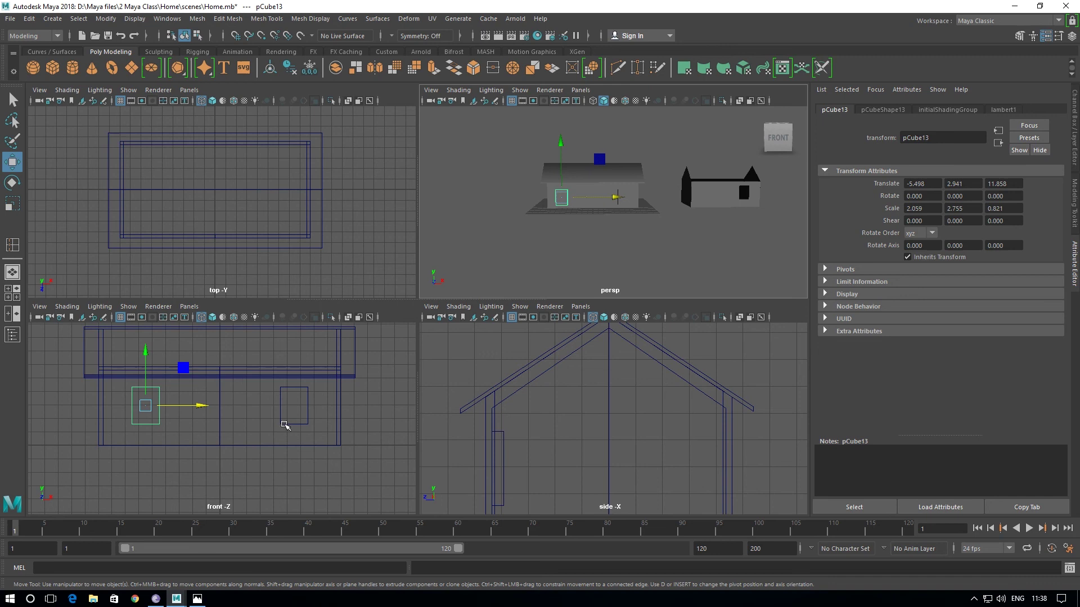
pyautogui.press('space')
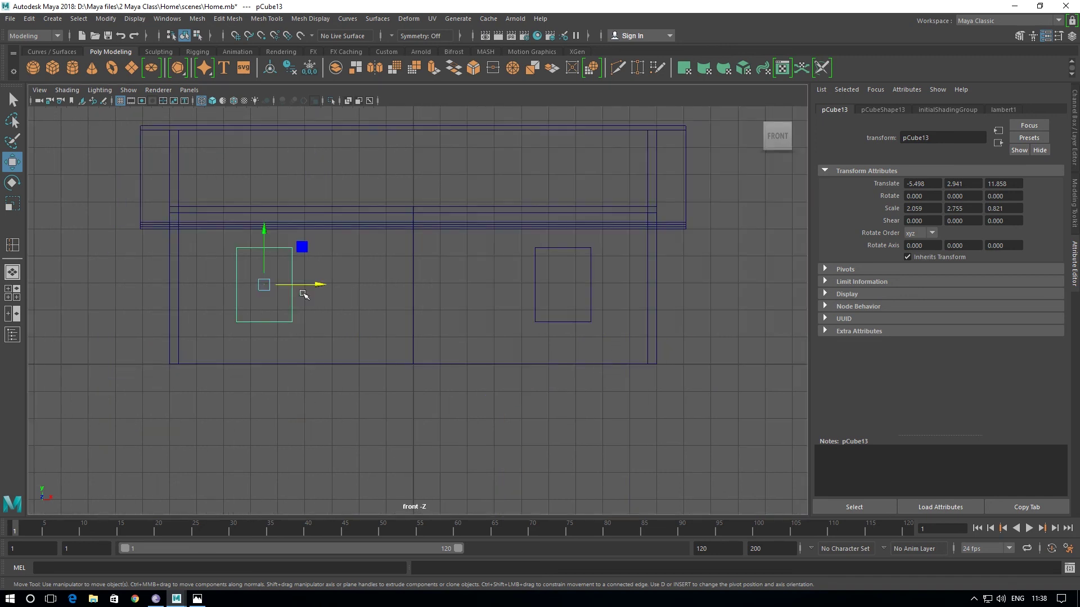
pyautogui.keyDown('shift'); pyautogui.moveTo(315, 285); pyautogui.dragTo(468, 320); pyautogui.keyUp('shift')
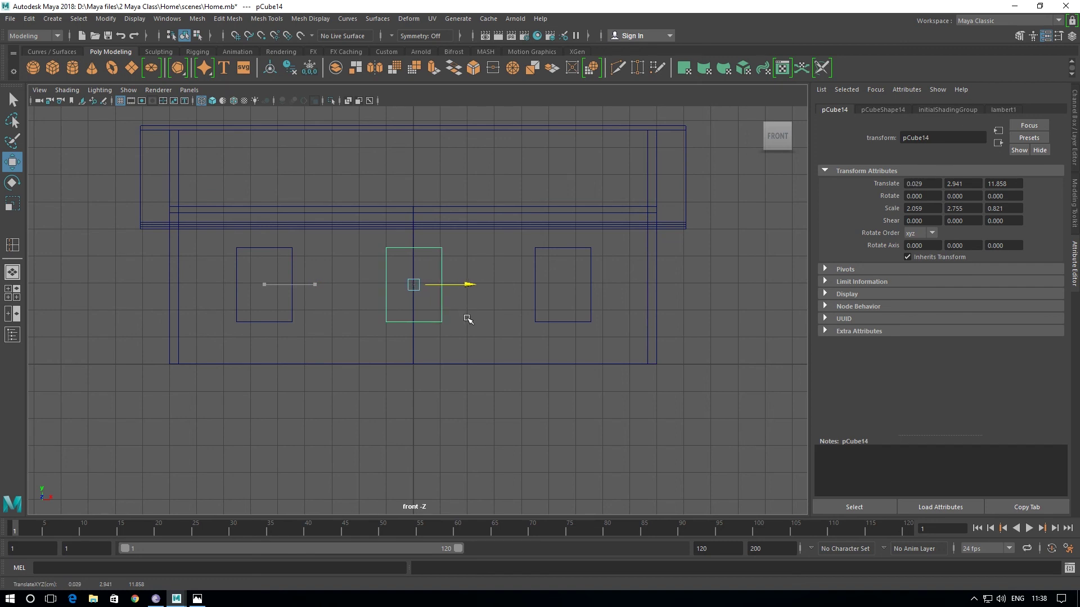
pyautogui.scroll(1, 458, 332)
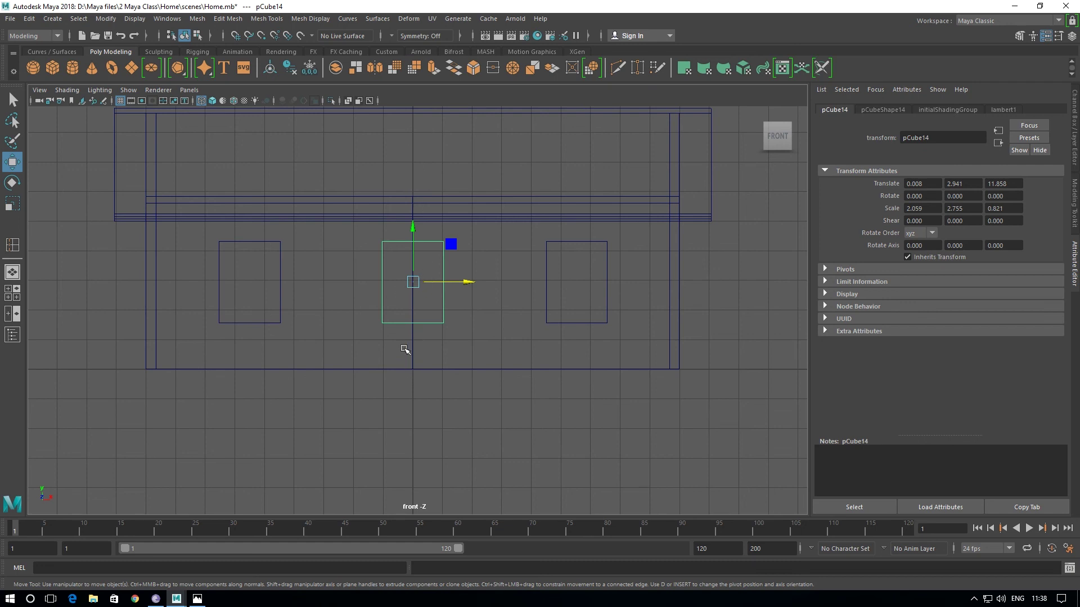
pyautogui.scroll(1, 405, 350)
# - Drag pCube14's bottom vertices down to the front wall's base to form a tall door cutter
pyautogui.moveTo(375, 314); pyautogui.dragTo(310, 273, button='right')
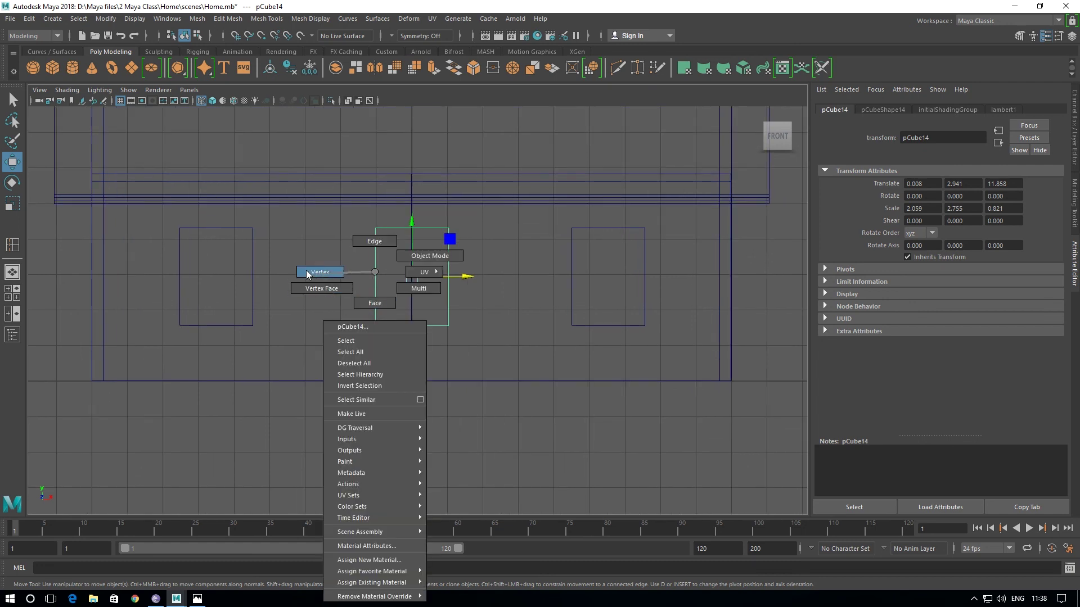
pyautogui.moveTo(324, 286); pyautogui.dragTo(509, 389)
pyautogui.moveTo(412, 272); pyautogui.dragTo(410, 323)
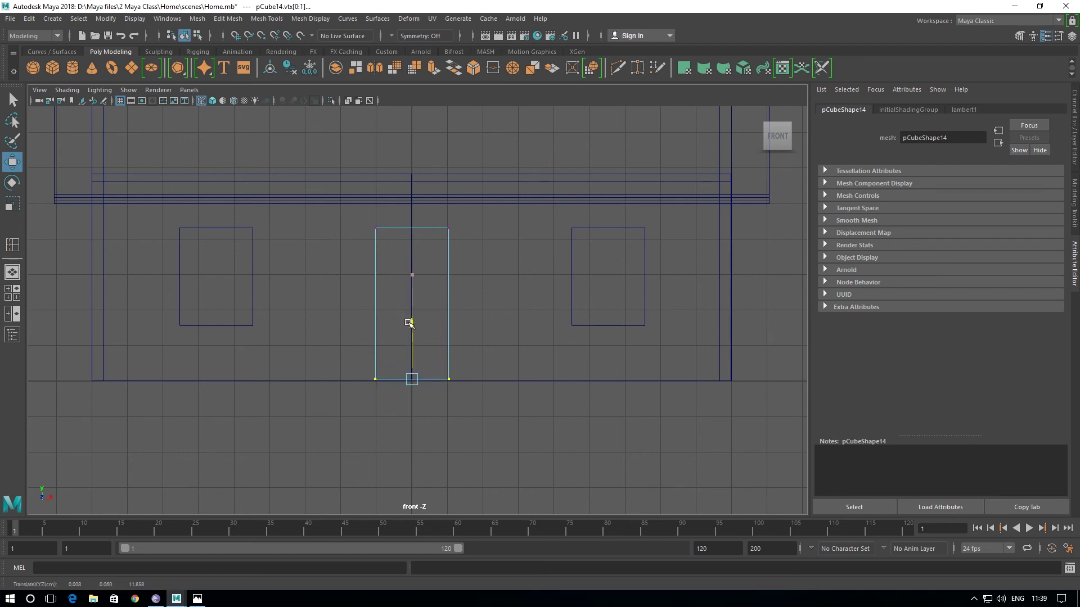
pyautogui.scroll(3, 414, 357)
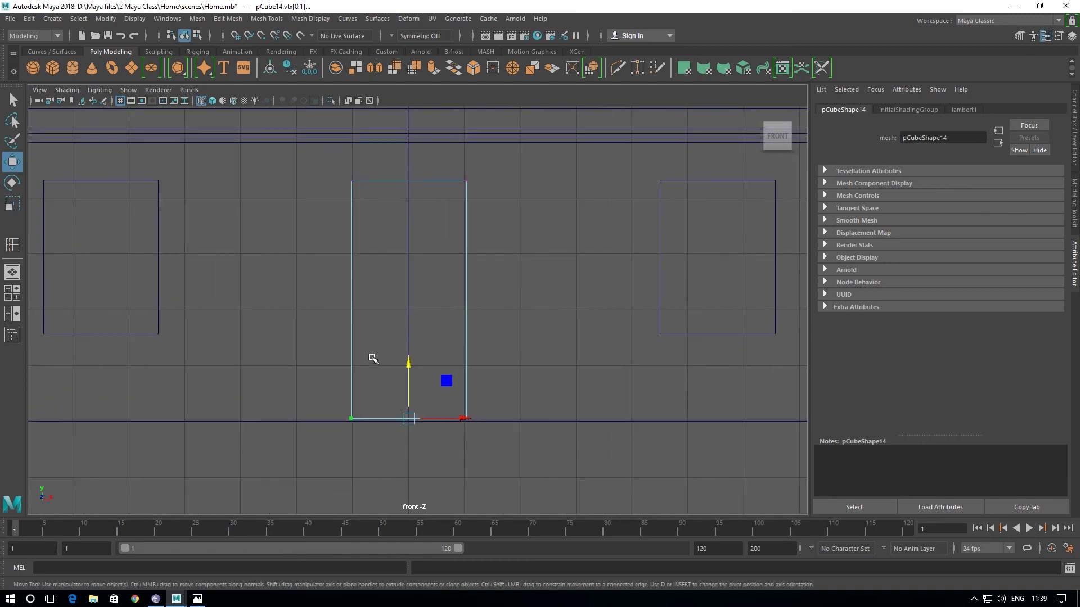
pyautogui.scroll(-3, 373, 358)
pyautogui.scroll(-2, 380, 360)
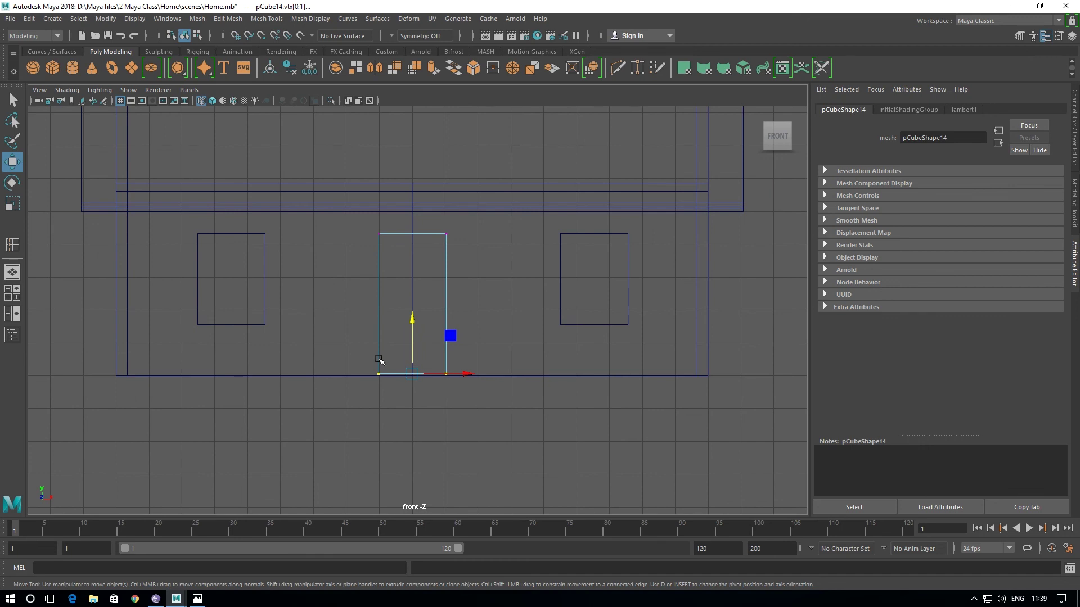
pyautogui.moveTo(361, 224); pyautogui.dragTo(408, 402)
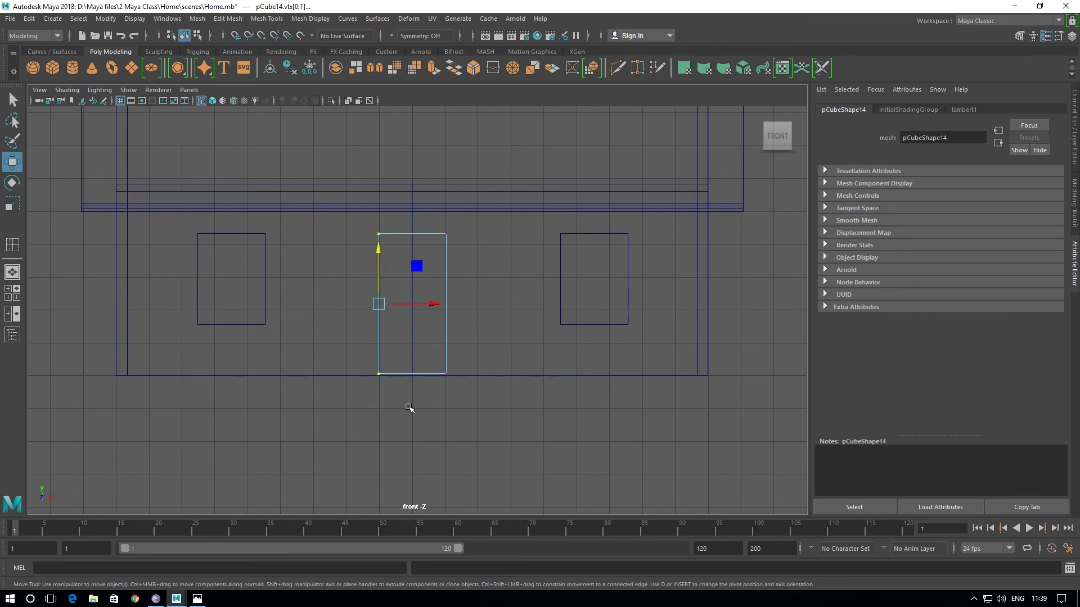
pyautogui.moveTo(444, 329); pyautogui.dragTo(492, 256, button='right')
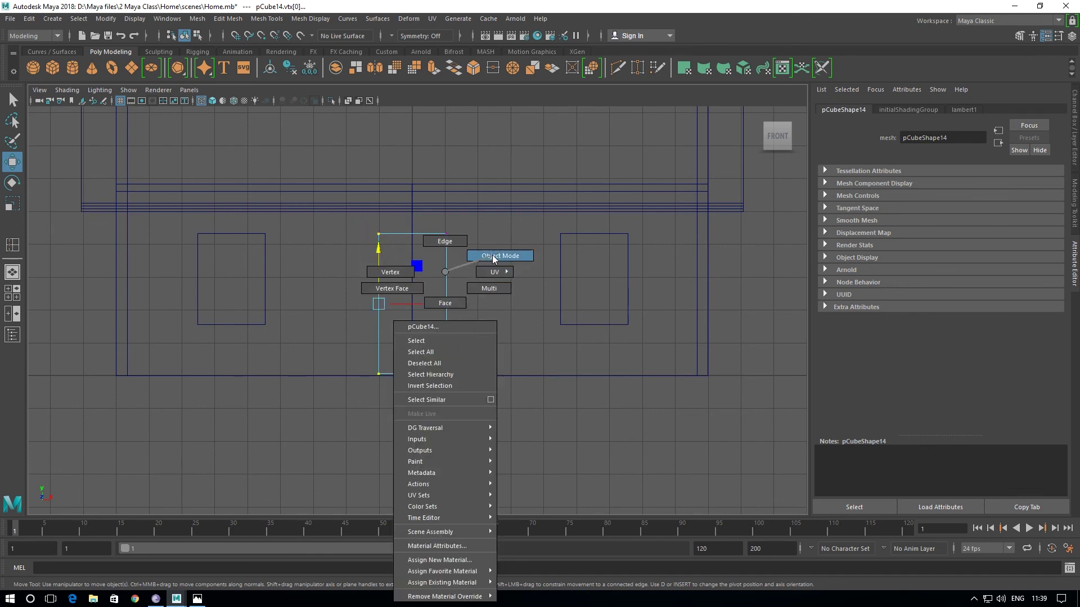
pyautogui.click(450, 321)
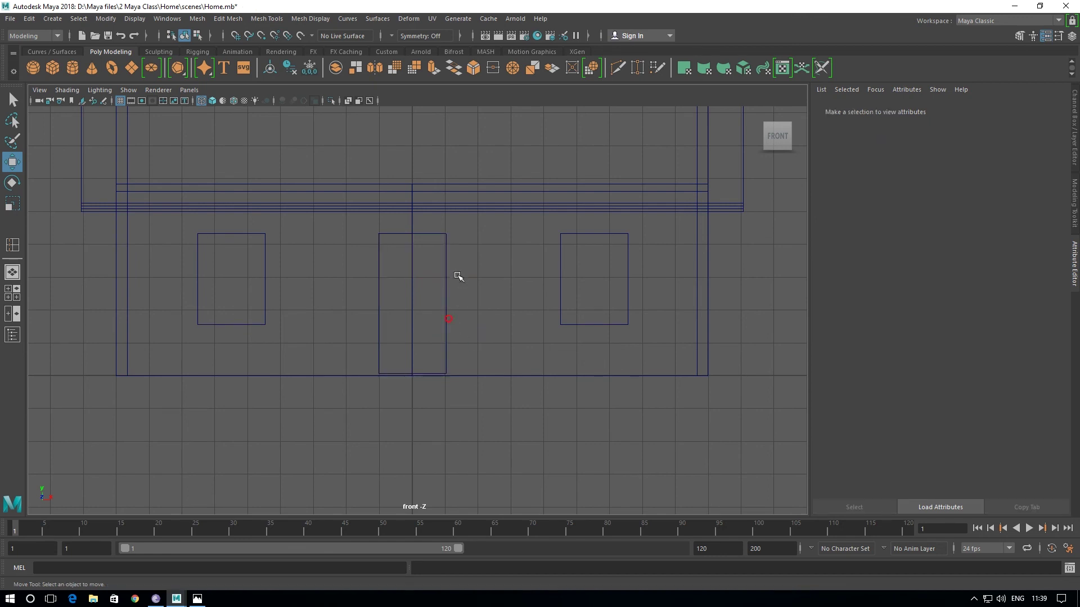
pyautogui.click(442, 289)
# - Widen the door cutter pCube14 to X scale 2.516, then select the right window box
pyautogui.press('r')
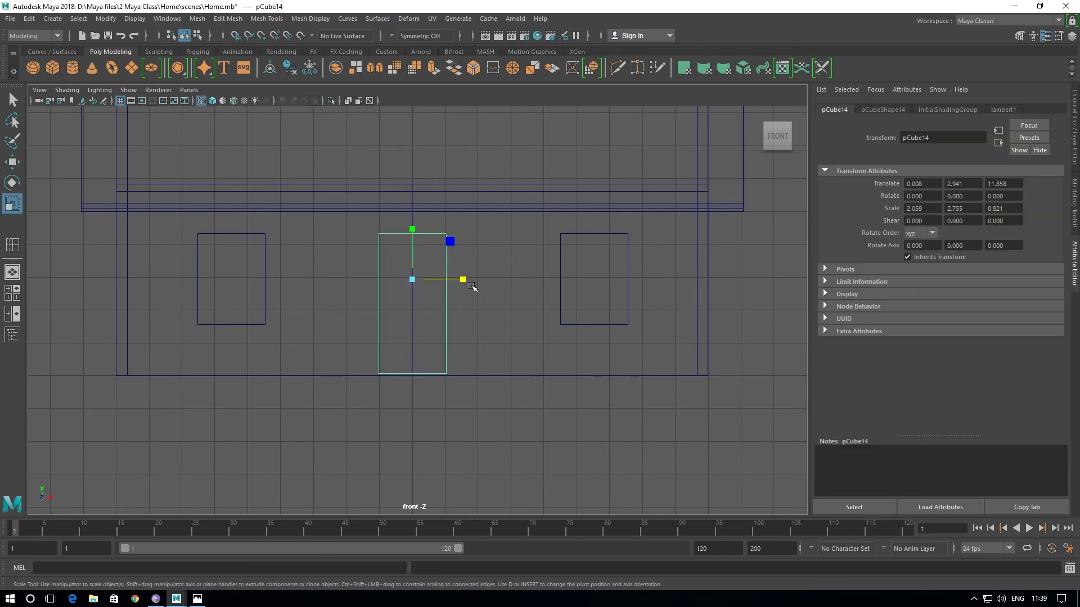
pyautogui.moveTo(464, 280); pyautogui.dragTo(476, 278)
pyautogui.click(573, 309)
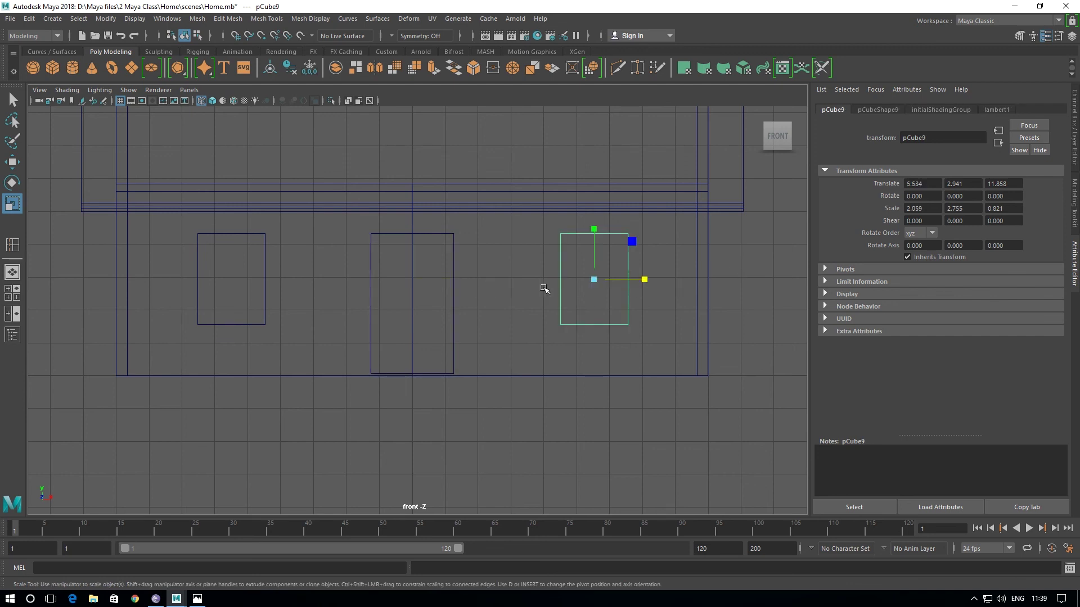
# - Return to the four-view layout and bring up the red house reference photo
pyautogui.press('space')
pyautogui.press('space')
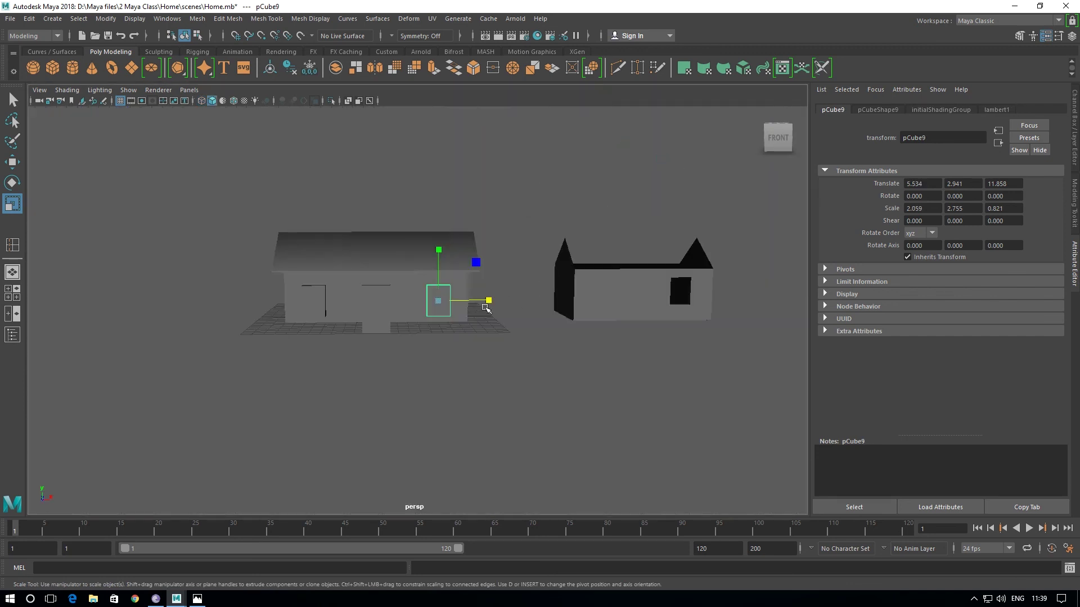
pyautogui.press('space')
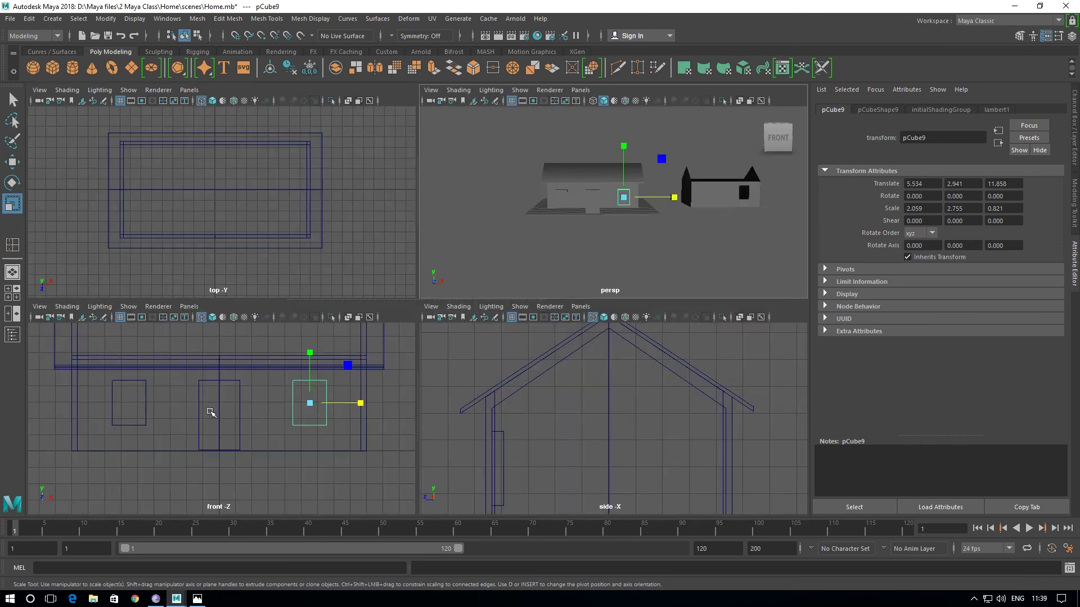
pyautogui.scroll(1, 287, 413)
pyautogui.scroll(1, 303, 419)
pyautogui.scroll(-3, 315, 418)
pyautogui.scroll(1, 317, 418)
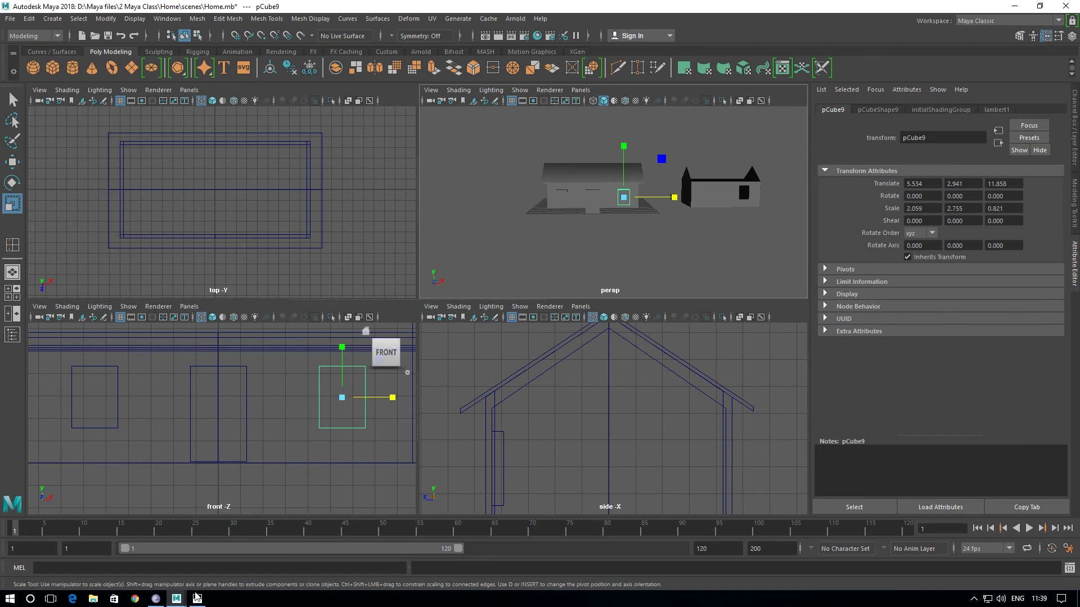
pyautogui.click(195, 596)
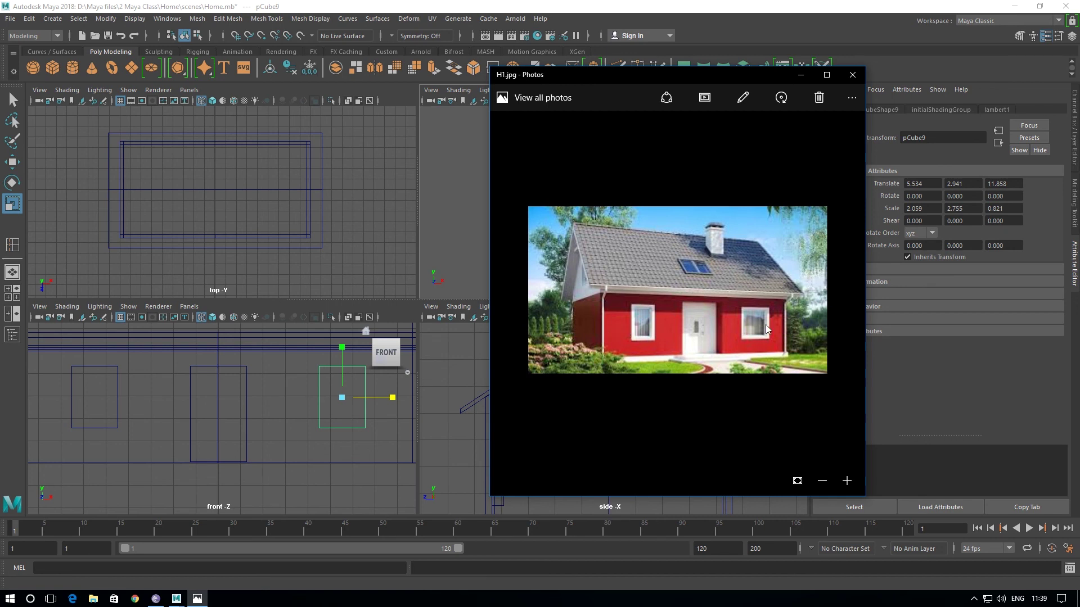
# - After checking the reference photo, slide the right window box pCube9 left to X 5.032
pyautogui.click(798, 76)
pyautogui.press('w')
pyautogui.moveTo(397, 398); pyautogui.dragTo(387, 400)
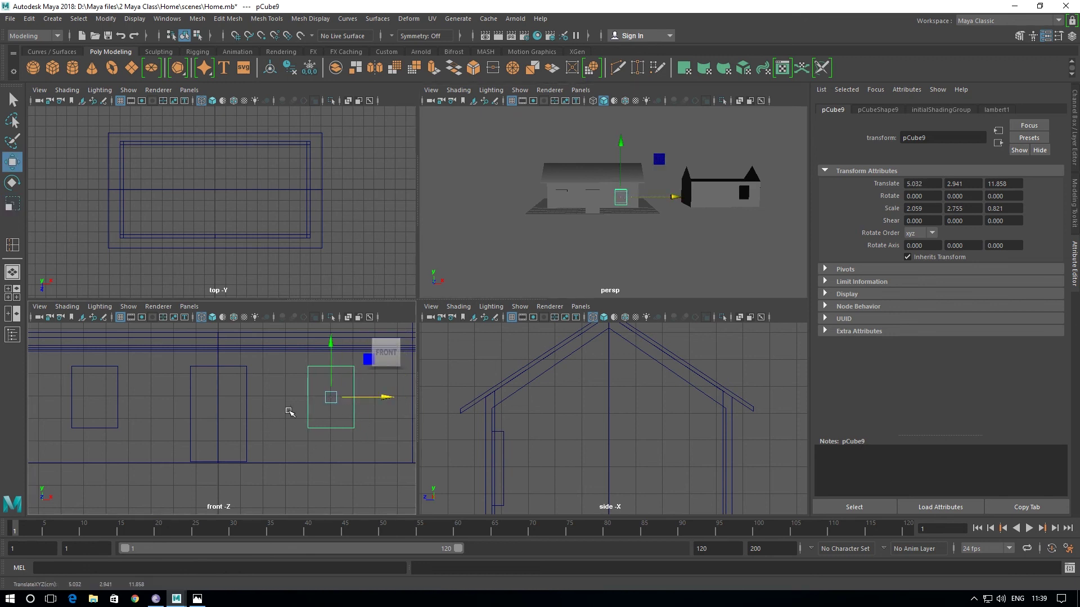
# - Nudge the left window box along X and orbit the perspective view around the house
pyautogui.keyDown('alt'); pyautogui.moveTo(116, 431); pyautogui.dragTo(145, 410, button='middle'); pyautogui.keyUp('alt')
pyautogui.click(147, 410)
pyautogui.moveTo(176, 398); pyautogui.dragTo(189, 398)
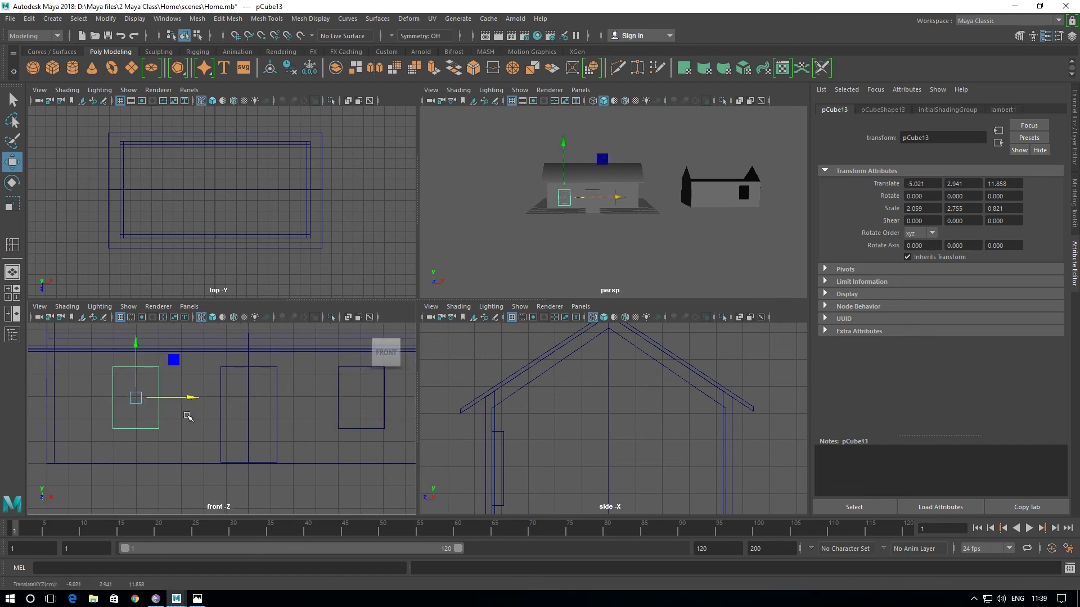
pyautogui.press('space')
pyautogui.moveTo(410, 326)
pyautogui.keyDown('alt'); pyautogui.mouseDown()
pyautogui.moveTo(542, 308)
pyautogui.moveTo(454, 416)
pyautogui.mouseUp(); pyautogui.keyUp('alt')
pyautogui.keyDown('alt'); pyautogui.moveTo(516, 449); pyautogui.dragTo(511, 370); pyautogui.keyUp('alt')
pyautogui.click(511, 369)
# - Undo the cutters' last move and push the right window box back against the wall at Z 4.378
pyautogui.click(515, 299)
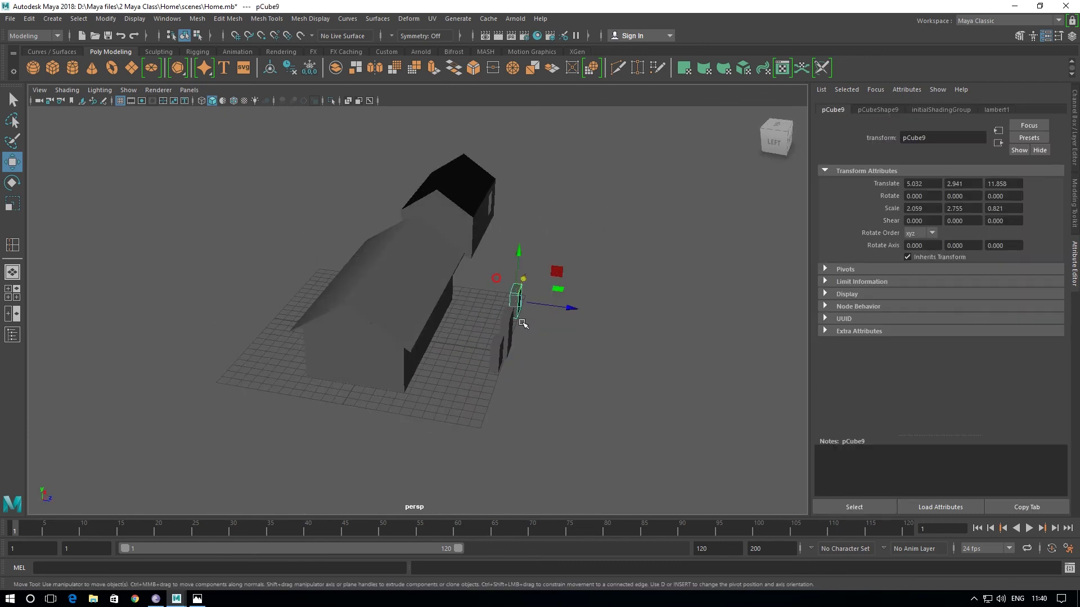
pyautogui.keyDown('shift'); pyautogui.click(506, 337); pyautogui.keyUp('shift')
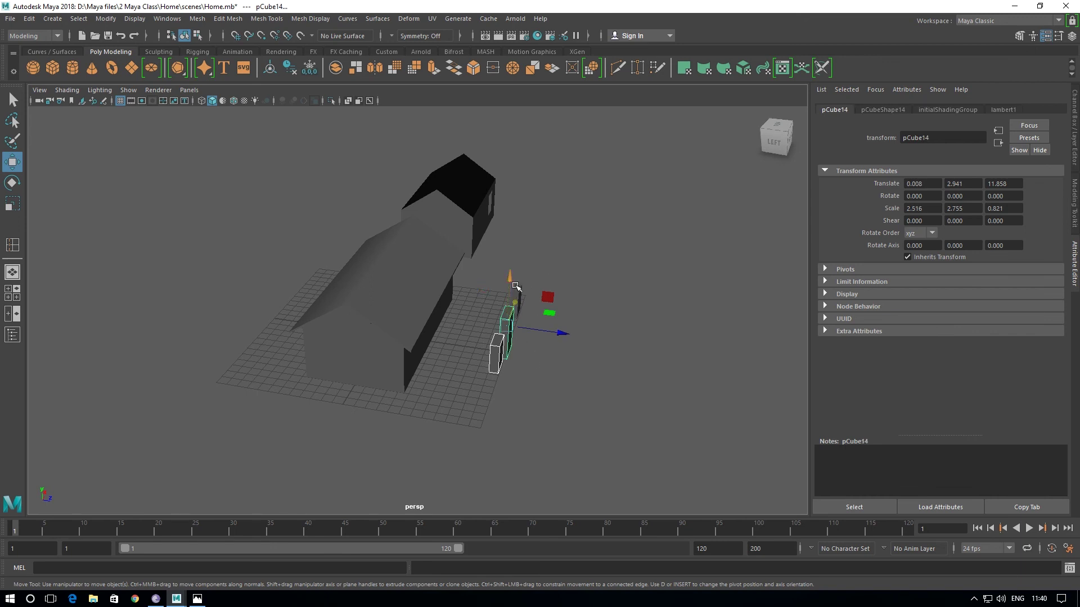
pyautogui.hotkey('ctrl', 'z')
pyautogui.hotkey('ctrl', 'z')
pyautogui.hotkey('ctrl', 'z')
pyautogui.hotkey('ctrl', 'z')
pyautogui.hotkey('ctrl', 'z')
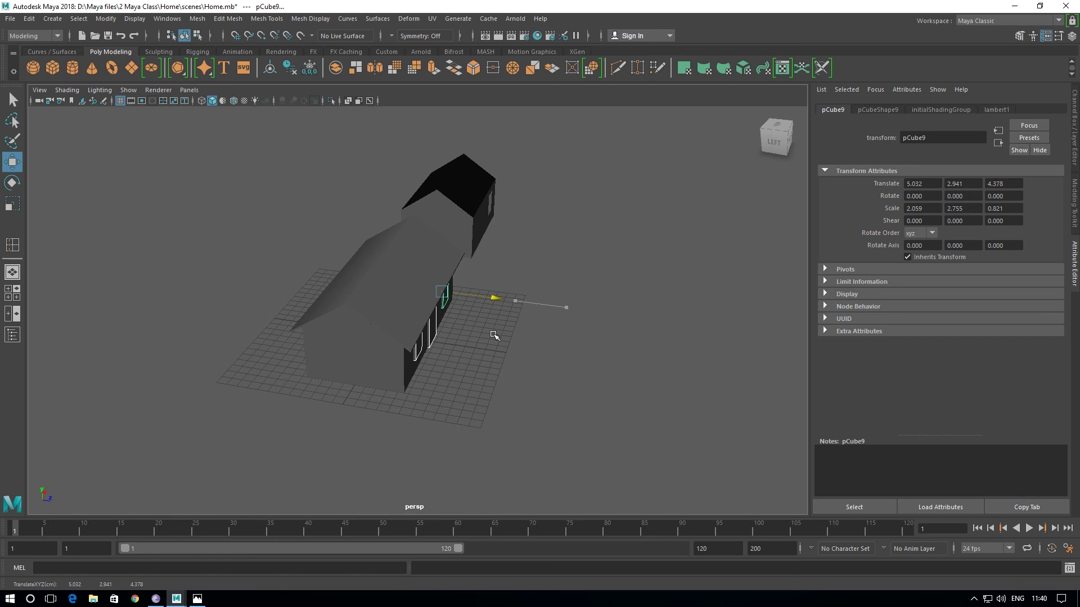
pyautogui.keyDown('alt'); pyautogui.moveTo(501, 333); pyautogui.dragTo(473, 389); pyautogui.keyUp('alt')
pyautogui.click(358, 272)
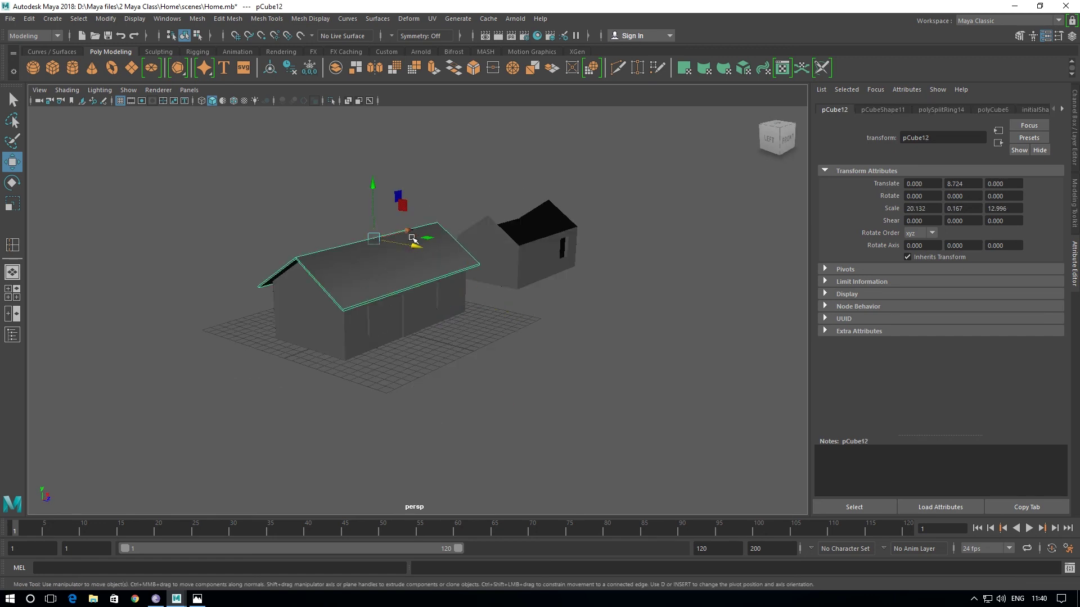
# - Freeze the roof's transformations and slide it aside to Z -16.968, exposing the walls
pyautogui.moveTo(416, 248)
pyautogui.keyDown('alt'); pyautogui.mouseDown()
pyautogui.moveTo(398, 289)
pyautogui.moveTo(409, 308)
pyautogui.mouseUp(); pyautogui.keyUp('alt')
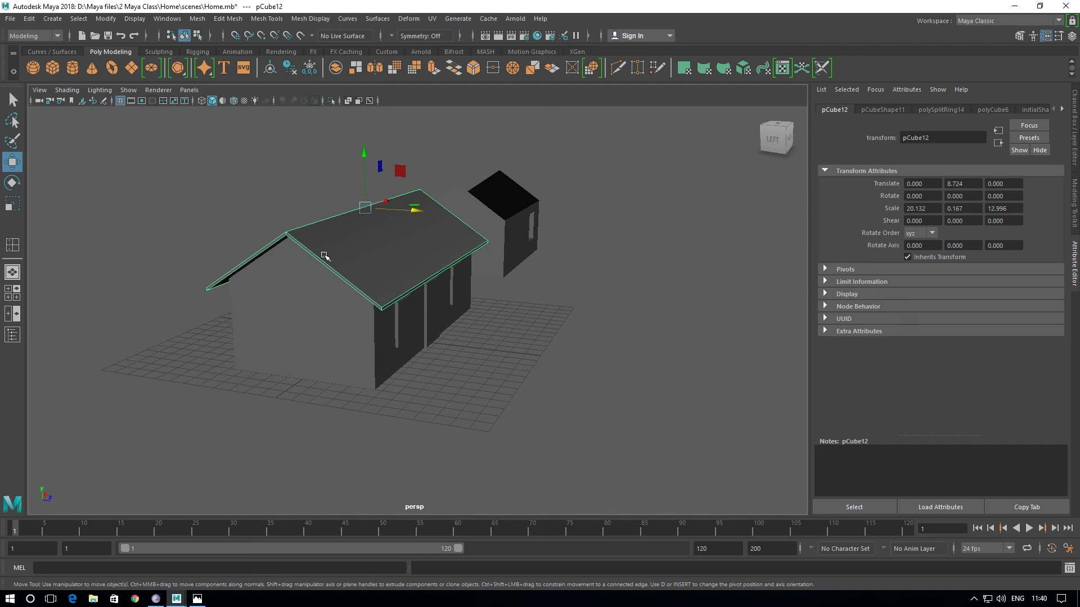
pyautogui.click(105, 19)
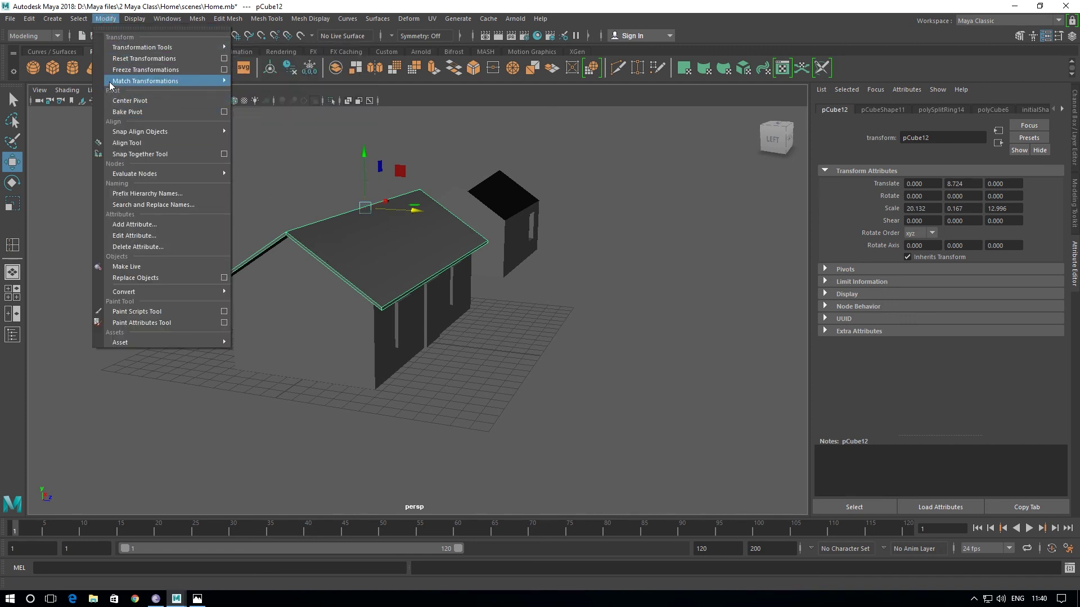
pyautogui.click(120, 69)
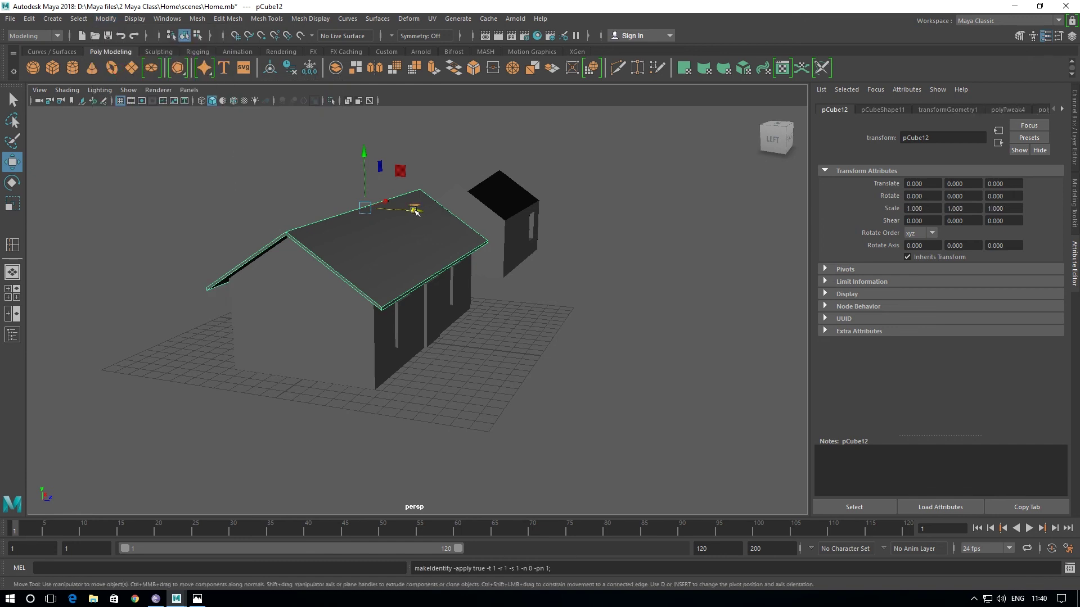
pyautogui.moveTo(417, 212)
pyautogui.mouseDown()
pyautogui.moveTo(185, 155)
pyautogui.moveTo(406, 327)
pyautogui.moveTo(448, 337)
pyautogui.mouseUp()
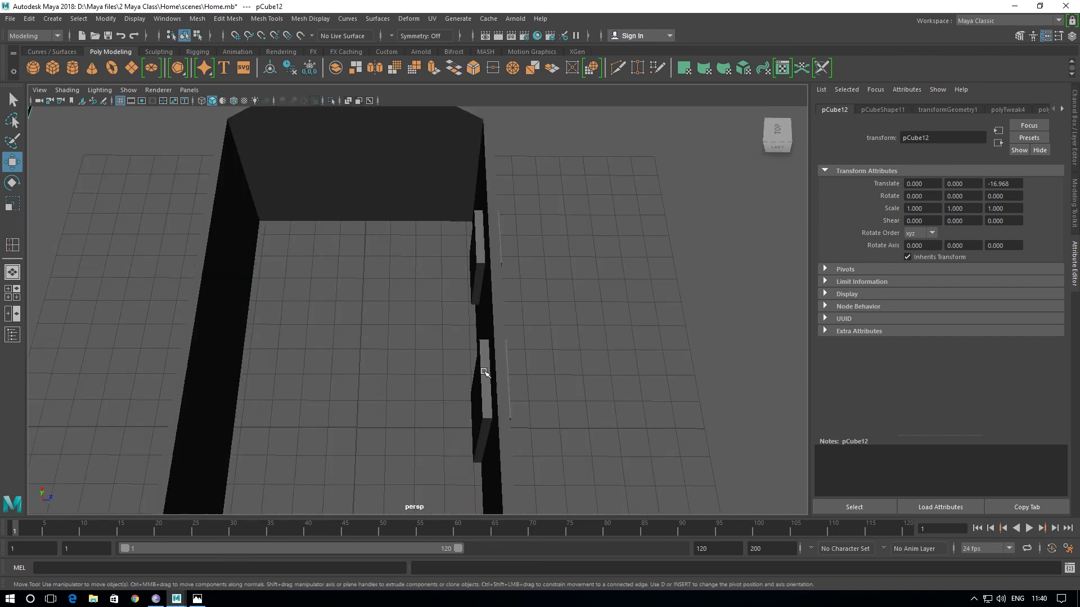
pyautogui.scroll(-5, 447, 338)
pyautogui.moveTo(447, 337)
pyautogui.keyDown('alt'); pyautogui.mouseDown()
pyautogui.moveTo(486, 384)
pyautogui.moveTo(492, 337)
pyautogui.moveTo(473, 260)
pyautogui.mouseUp(); pyautogui.keyUp('alt')
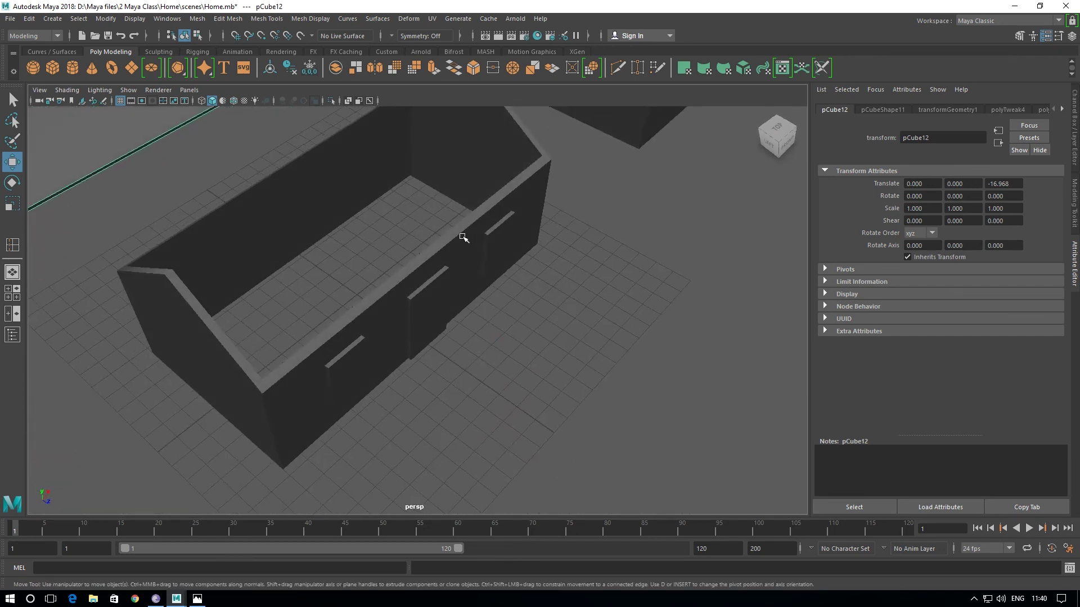
pyautogui.click(462, 237)
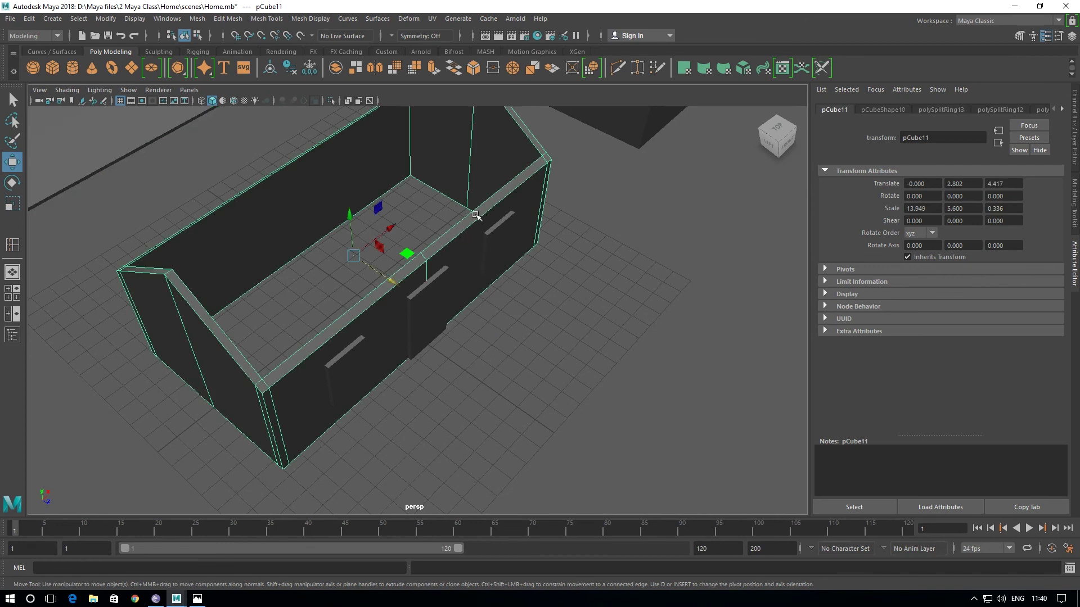
pyautogui.click(495, 238)
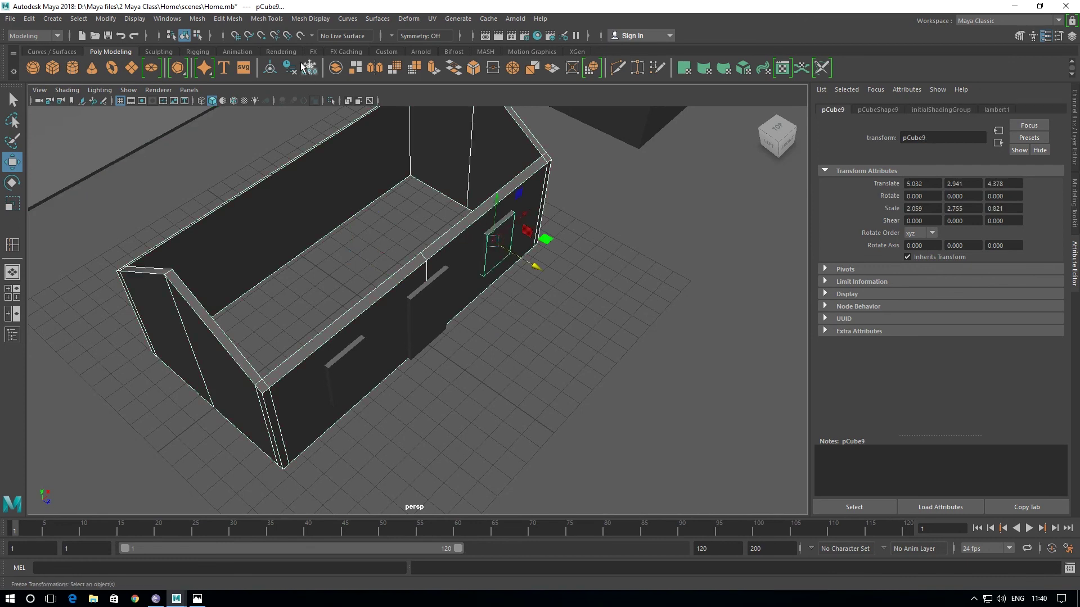
# - Cut the right window opening through the walls with Boolean Difference
pyautogui.click(197, 18)
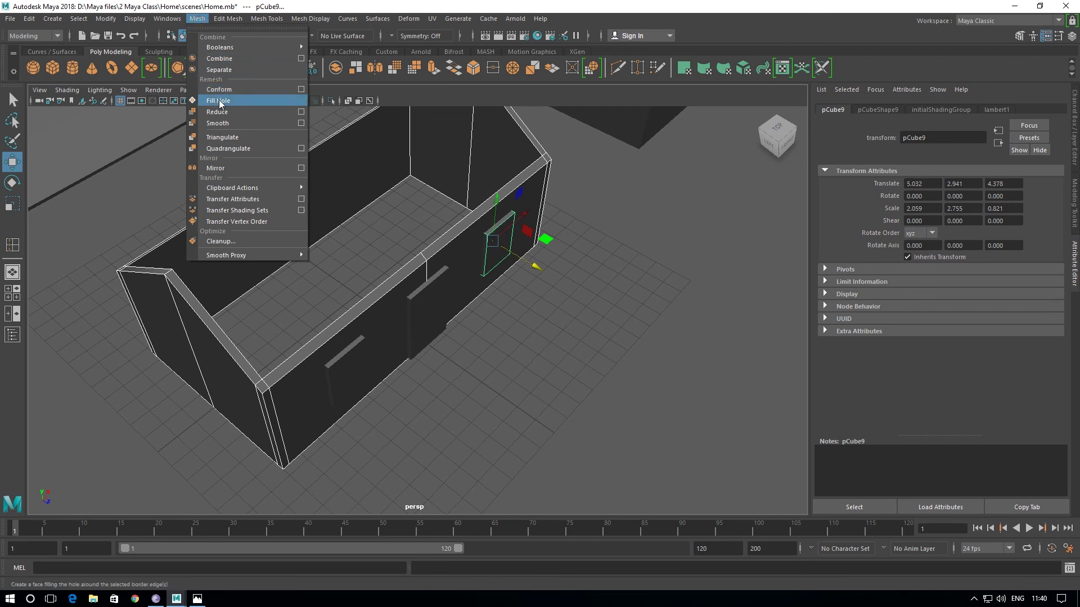
pyautogui.moveTo(221, 47)
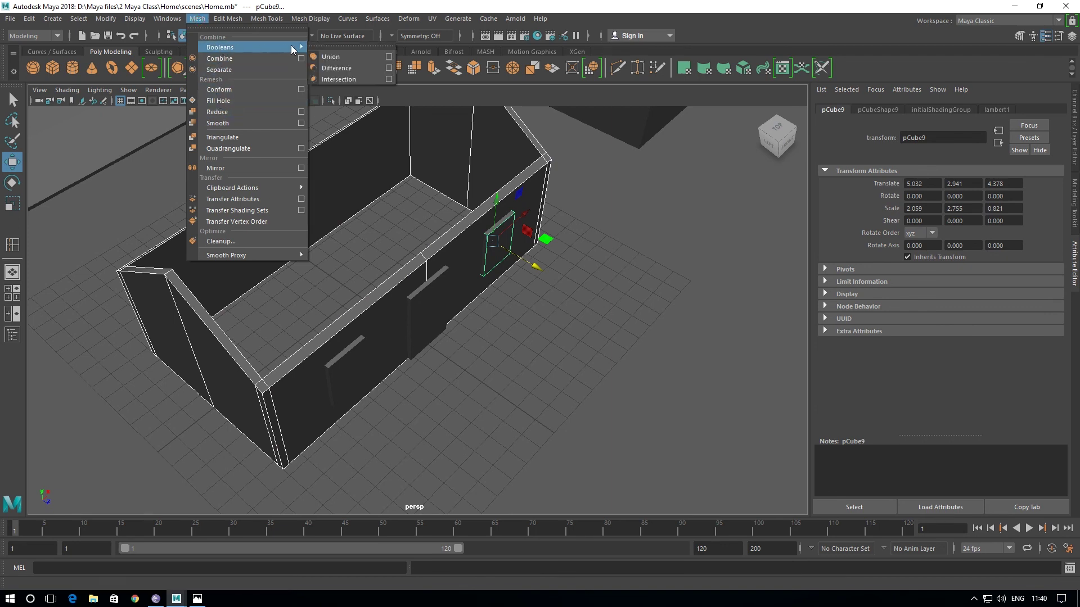
pyautogui.click(336, 68)
pyautogui.moveTo(436, 225)
pyautogui.keyDown('alt'); pyautogui.mouseDown()
pyautogui.moveTo(477, 283)
pyautogui.moveTo(422, 254)
pyautogui.moveTo(448, 270)
pyautogui.mouseUp(); pyautogui.keyUp('alt')
pyautogui.keyDown('alt'); pyautogui.moveTo(374, 258); pyautogui.dragTo(373, 265); pyautogui.keyUp('alt')
# - Cut the central door opening by Boolean Difference of the walls and door cutter
pyautogui.click(392, 286)
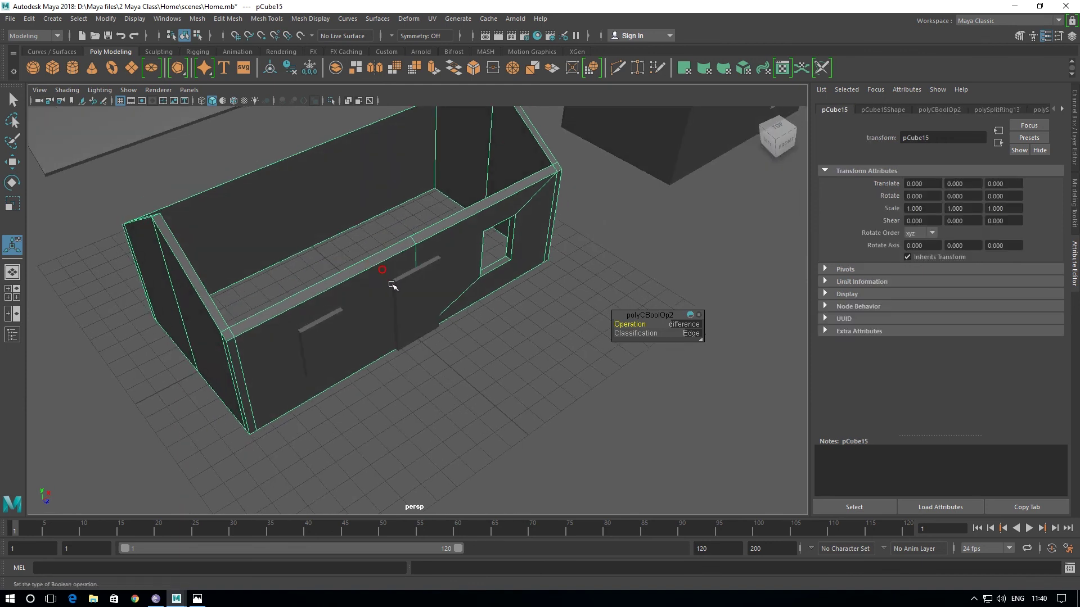
pyautogui.click(420, 289)
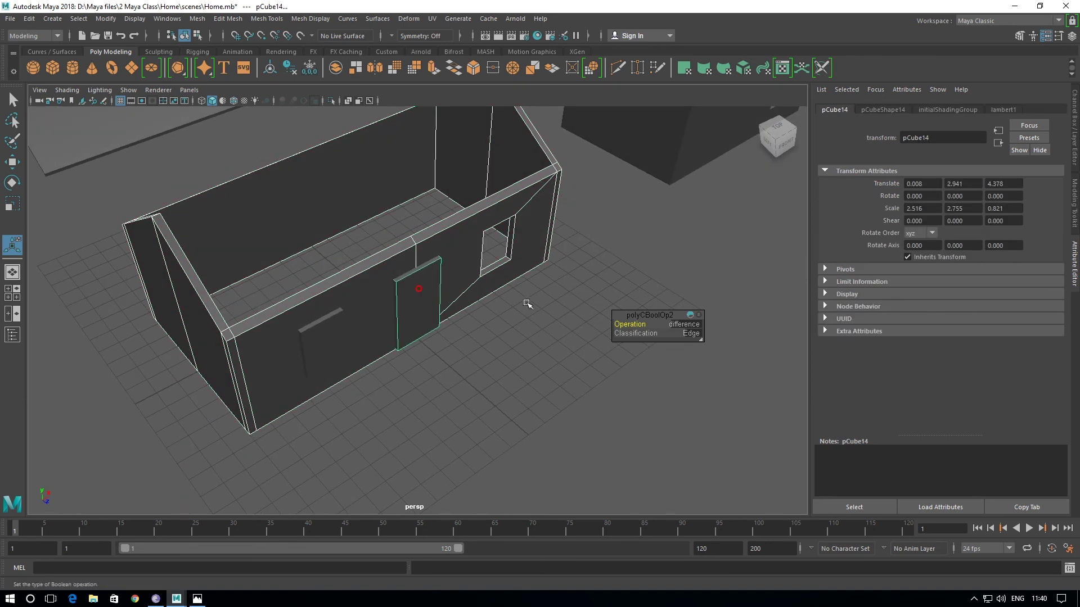
pyautogui.click(197, 19)
pyautogui.moveTo(221, 47)
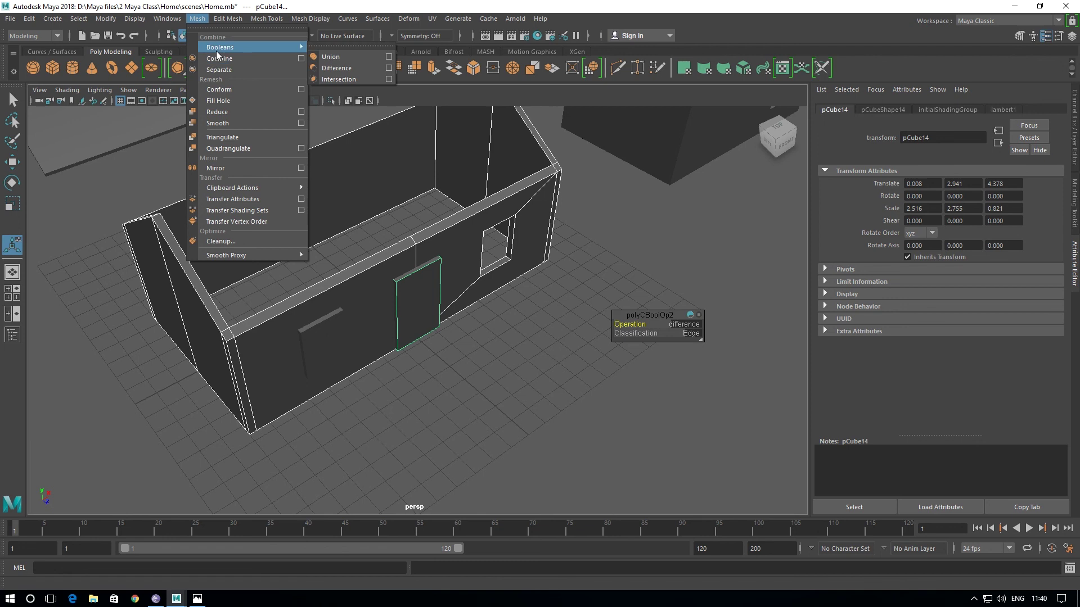
pyautogui.click(337, 67)
pyautogui.moveTo(453, 299)
pyautogui.keyDown('alt'); pyautogui.mouseDown()
pyautogui.moveTo(445, 322)
pyautogui.moveTo(450, 315)
pyautogui.mouseUp(); pyautogui.keyUp('alt')
pyautogui.click(345, 255)
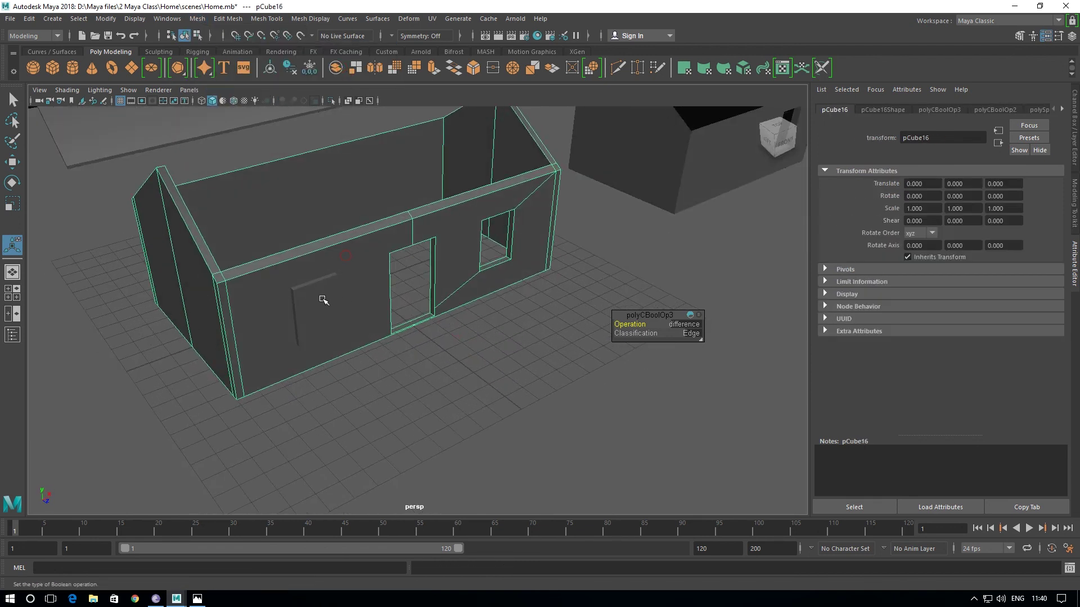
# - Duplicate the small window cutter panel and move the copy pCube17 to Z -9.600
pyautogui.click(324, 300)
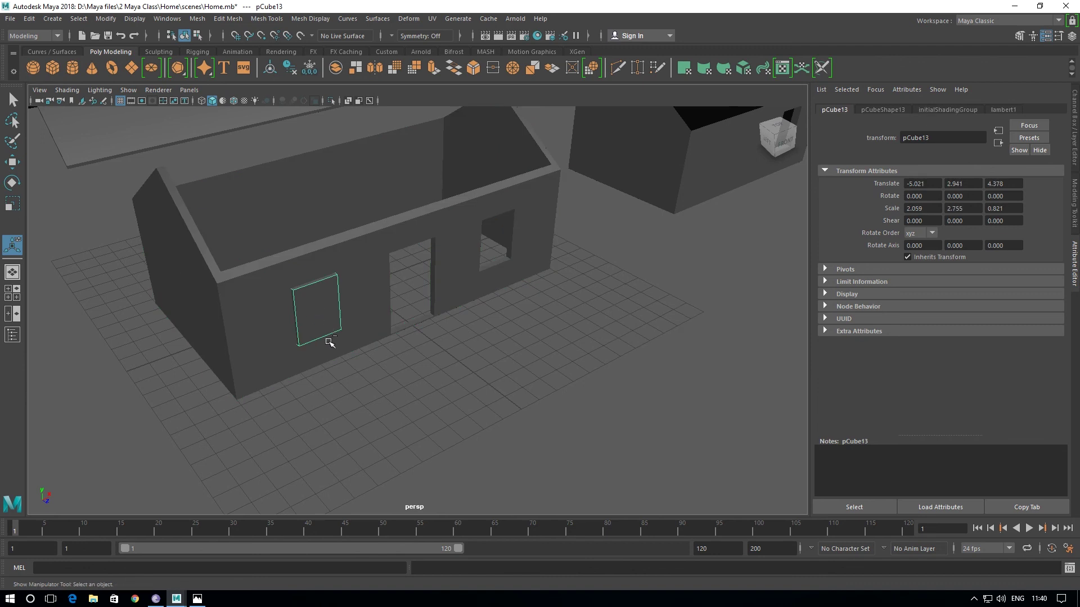
pyautogui.hotkey('ctrl', 'd')
pyautogui.press('w')
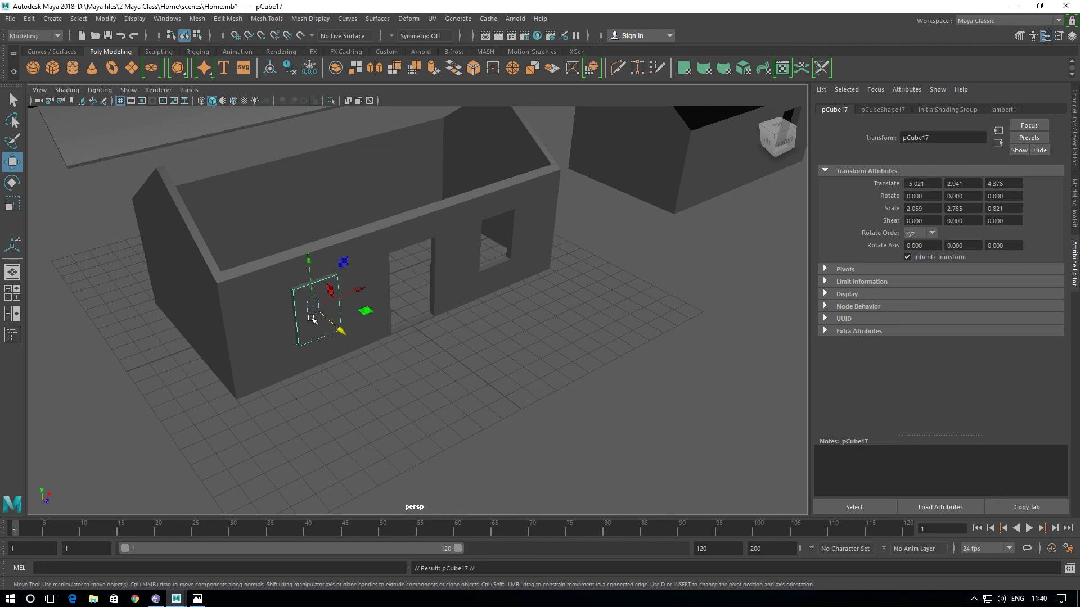
pyautogui.moveTo(318, 324); pyautogui.dragTo(222, 184, button='middle')
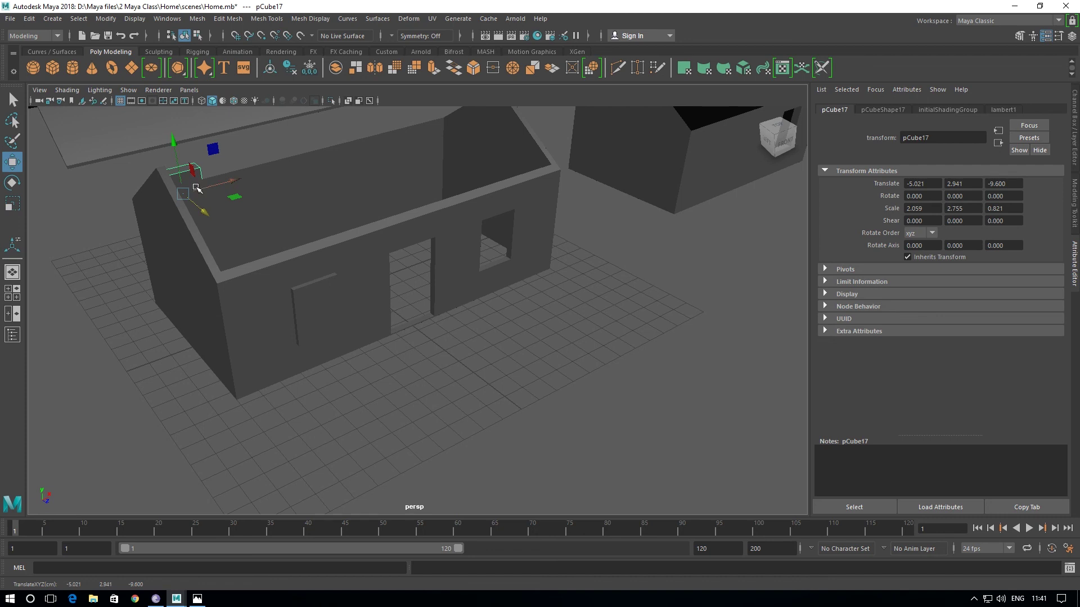
# - Boolean-subtract the window panel from the walls, cutting the left front window beside the door
pyautogui.click(316, 267)
pyautogui.click(327, 306)
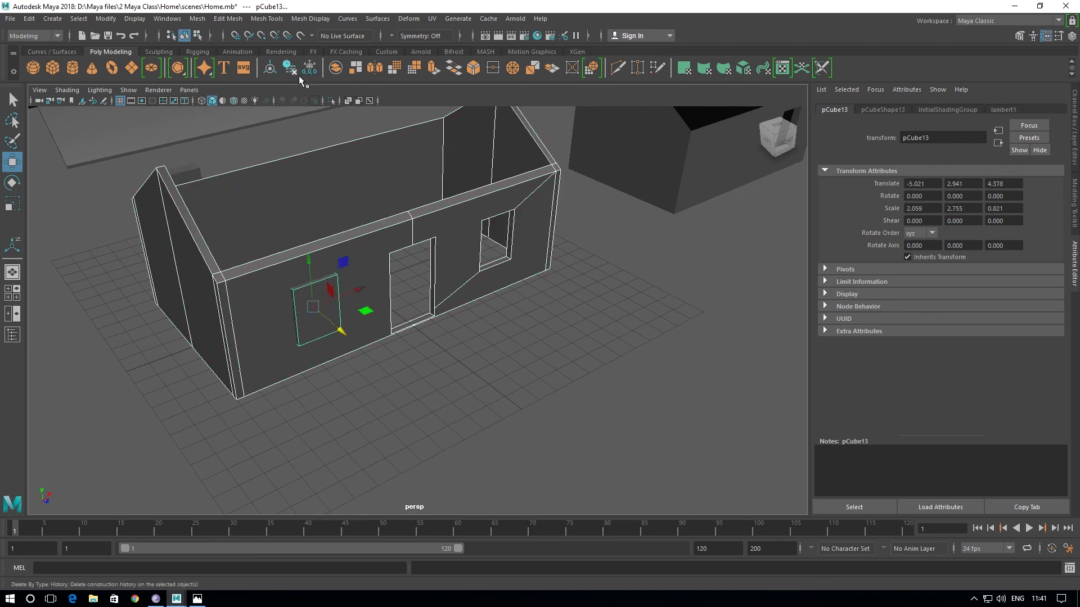
pyautogui.click(198, 20)
pyautogui.moveTo(220, 47)
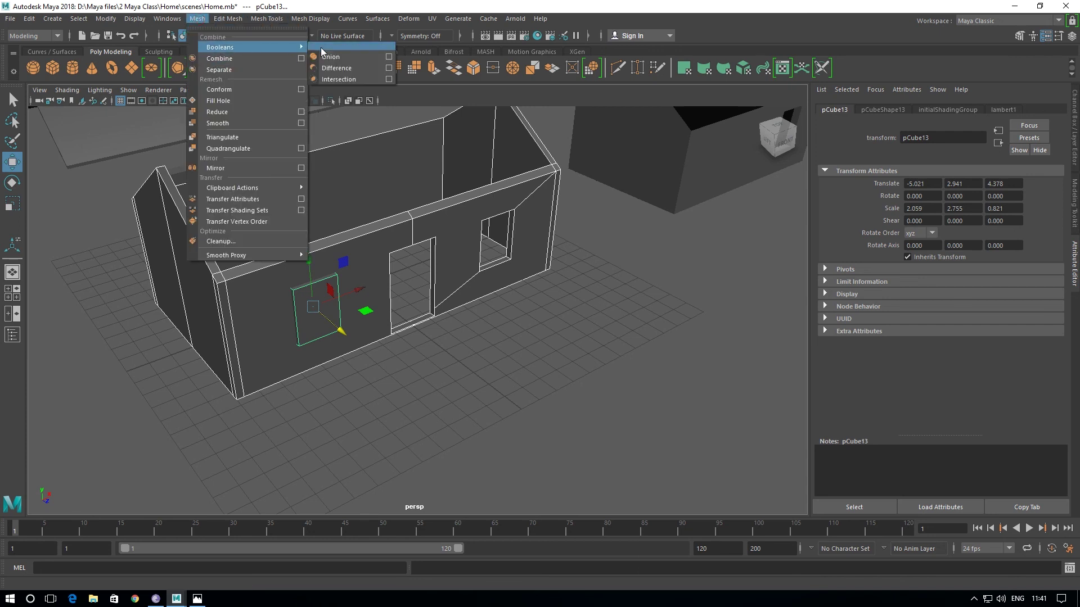
pyautogui.click(335, 67)
pyautogui.moveTo(390, 386)
pyautogui.keyDown('alt'); pyautogui.mouseDown()
pyautogui.moveTo(412, 389)
pyautogui.moveTo(345, 357)
pyautogui.mouseUp(); pyautogui.keyUp('alt')
pyautogui.scroll(-3, 368, 374)
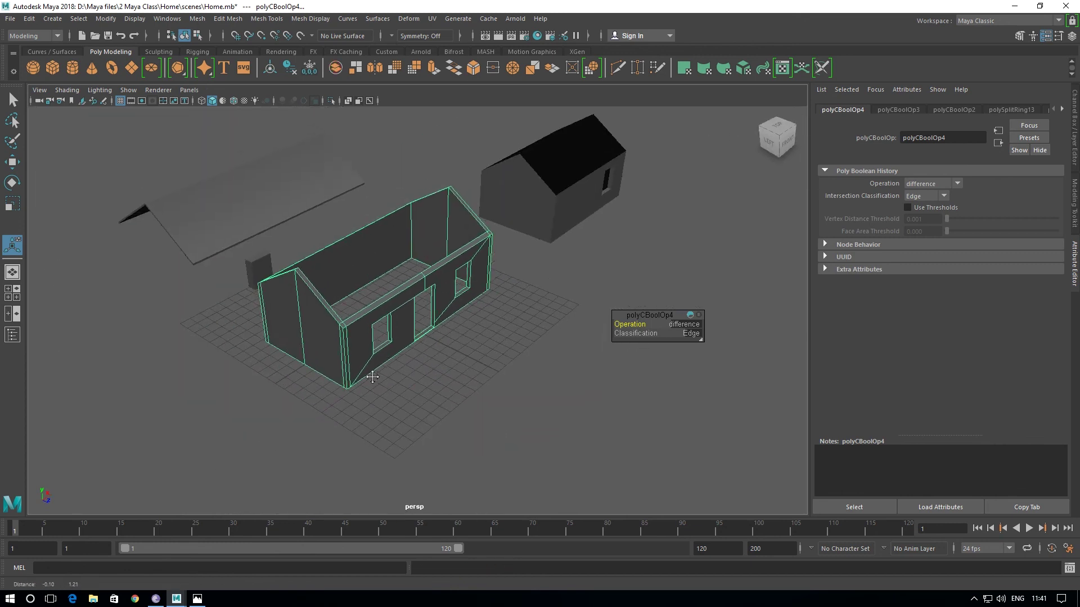
pyautogui.click(245, 235)
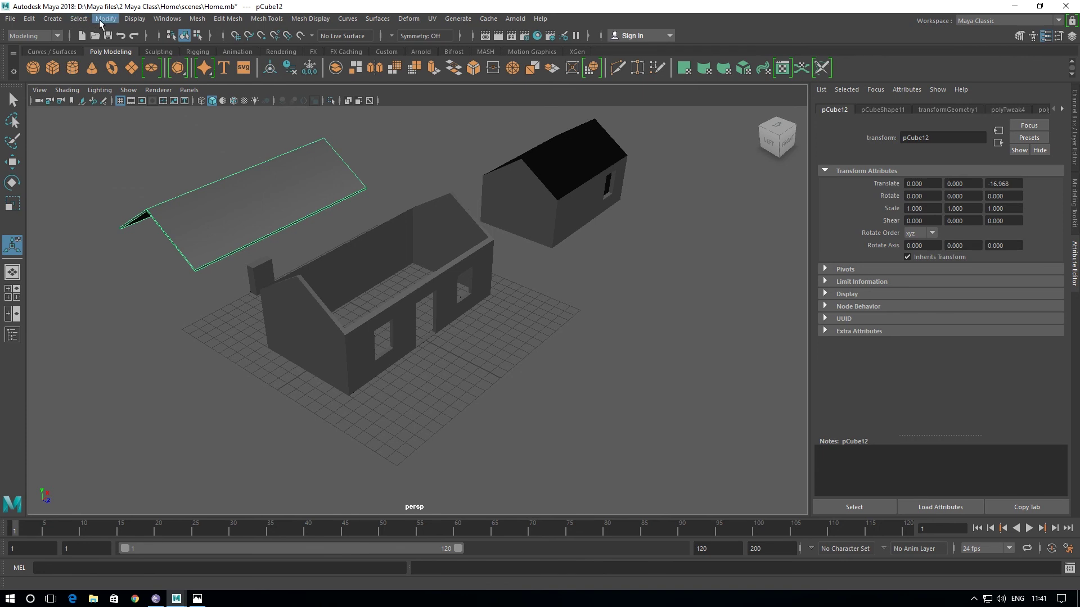
# - Reselect the roof pCube12 and toggle Attribute Editor/Channel Box with Ctrl+A, ending on the Channel Box
pyautogui.click(102, 18)
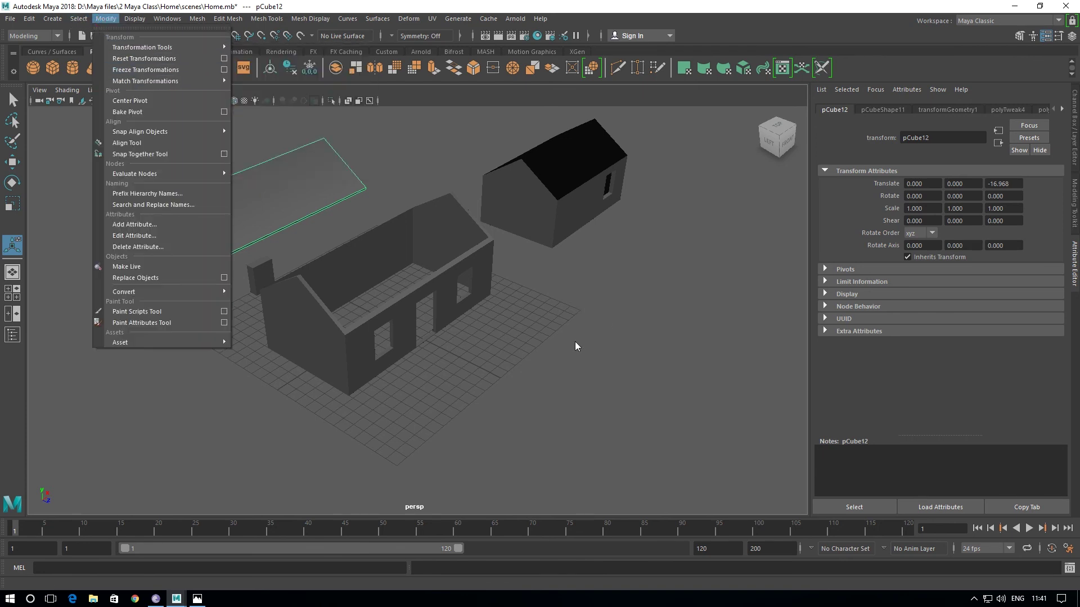
pyautogui.click(574, 341)
pyautogui.click(225, 179)
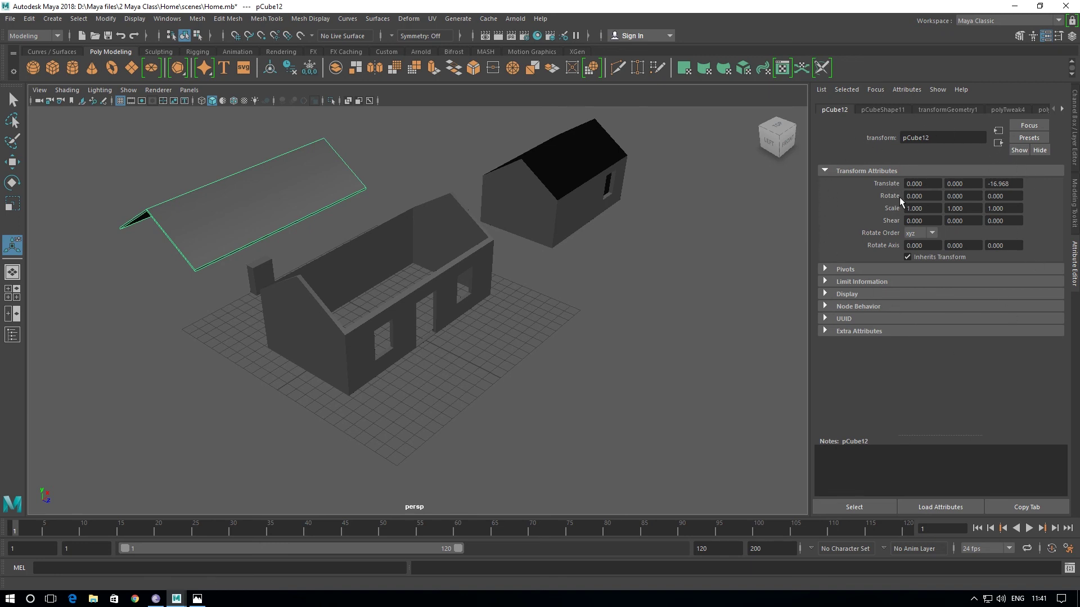
pyautogui.hotkey('ctrl', 'a')
pyautogui.moveTo(807, 333); pyautogui.dragTo(977, 330)
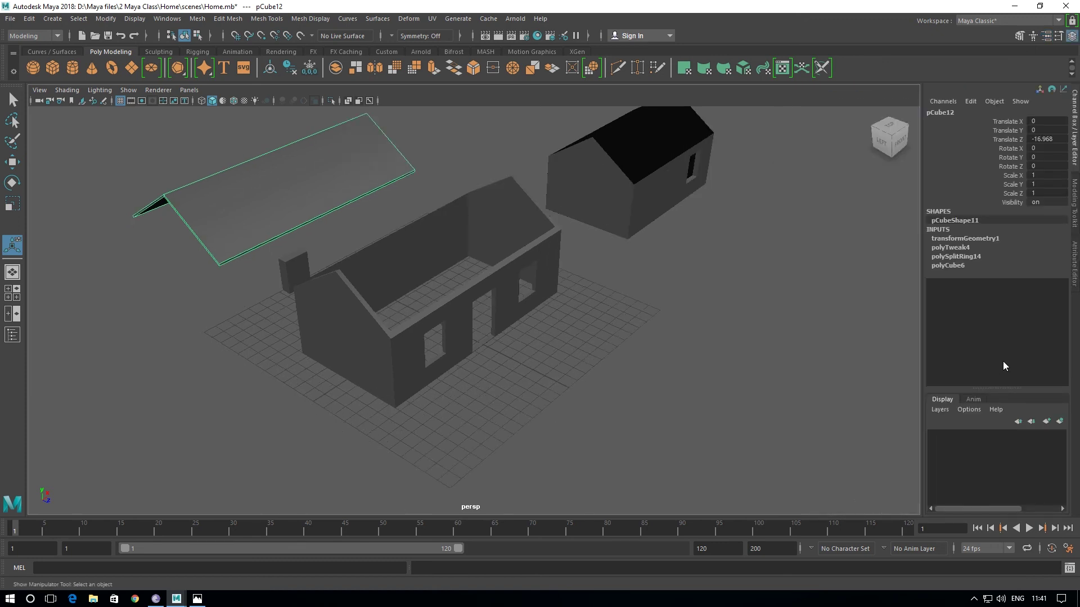
pyautogui.hotkey('ctrl', 'a')
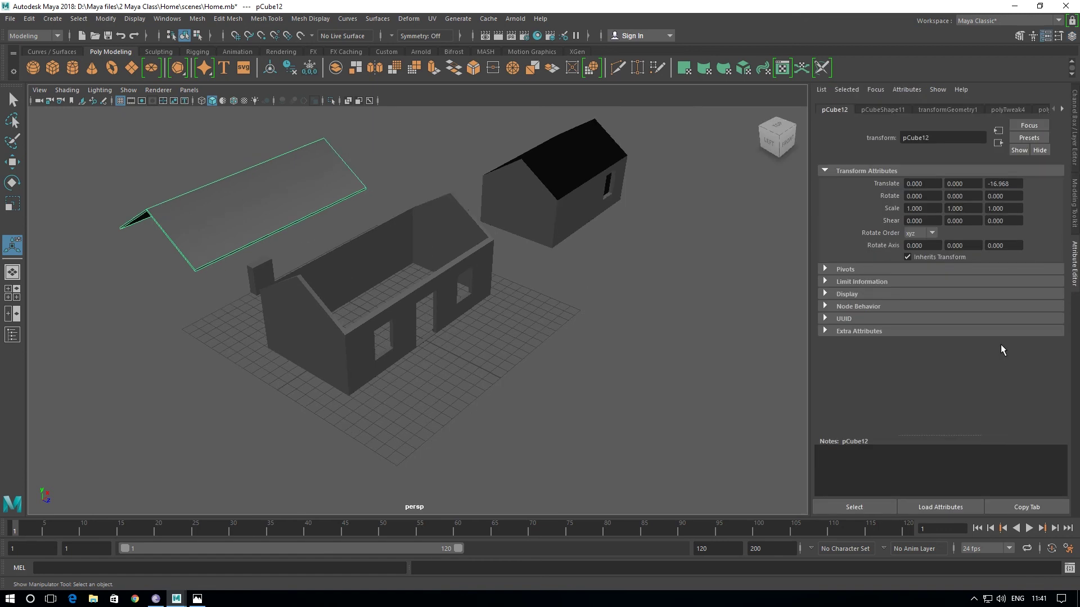
pyautogui.hotkey('ctrl', 'a')
pyautogui.hotkey('ctrl', 'a')
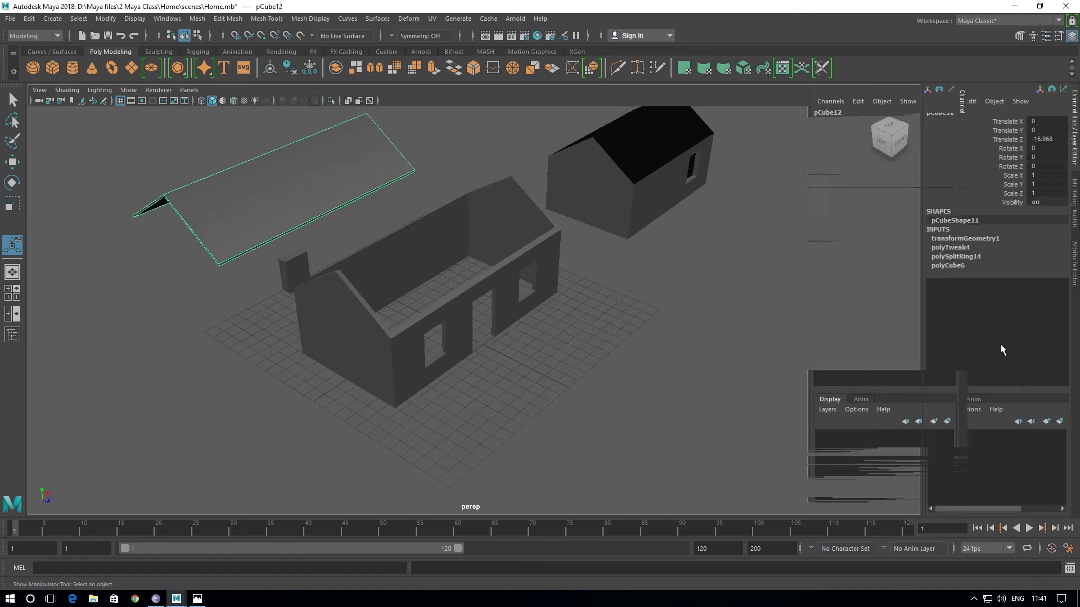
pyautogui.hotkey('ctrl', 'a')
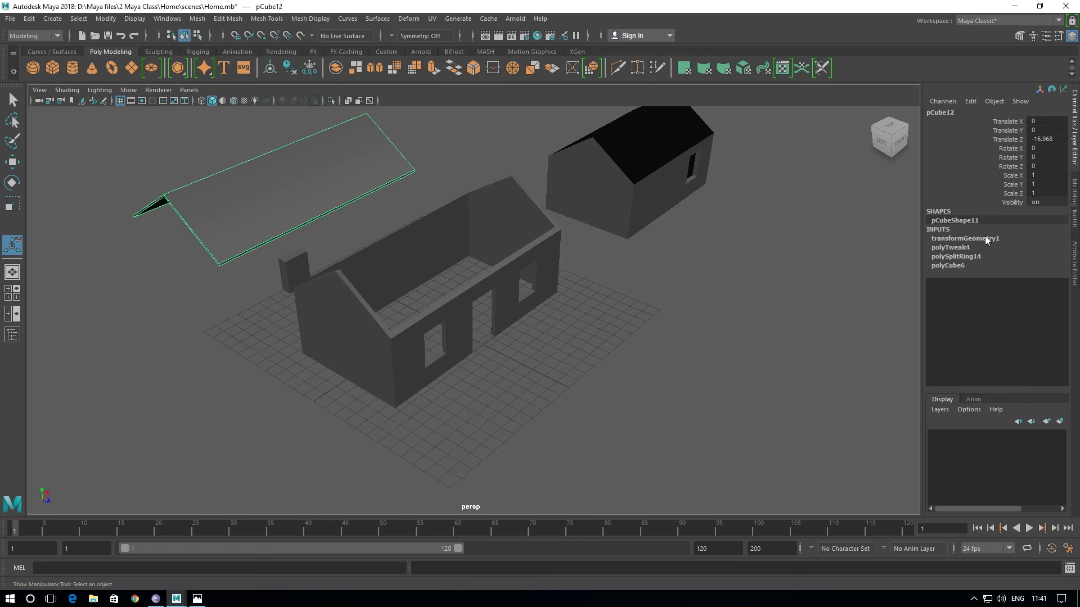
pyautogui.hotkey('ctrl', 'a')
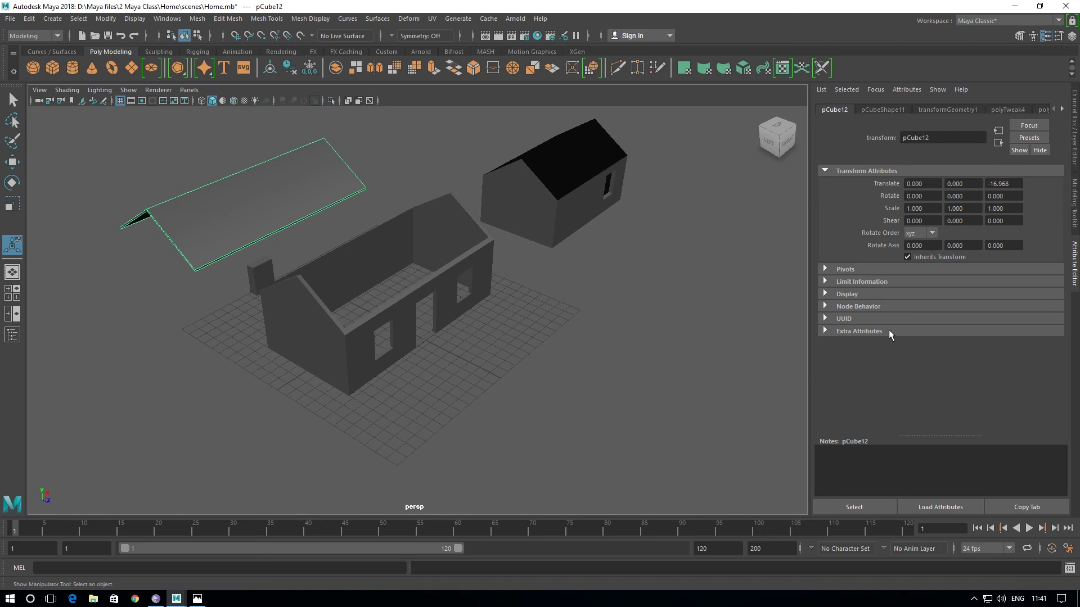
pyautogui.hotkey('ctrl', 'a')
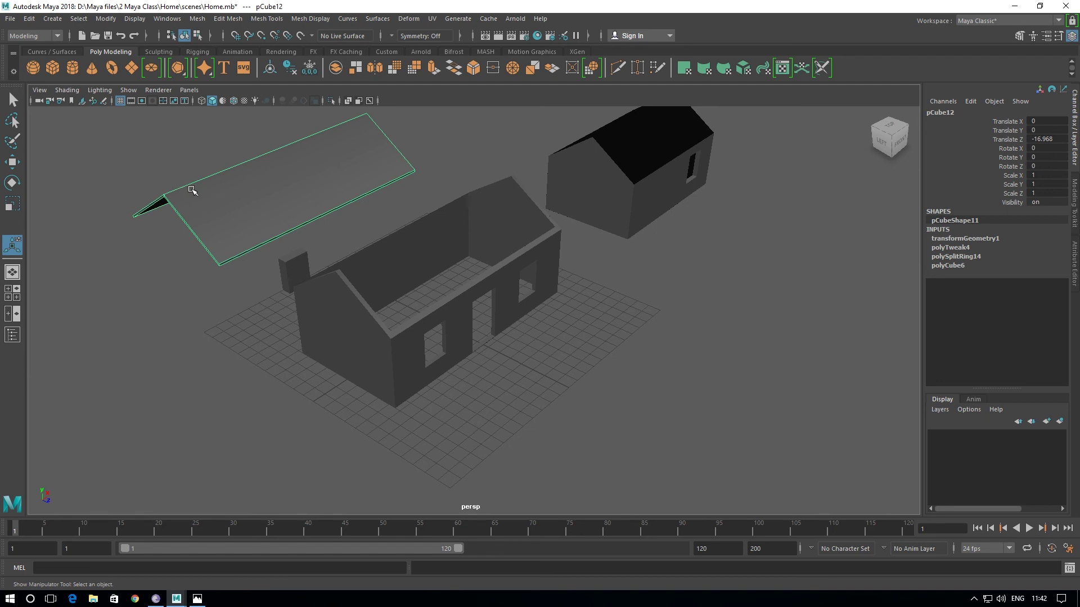
# - Slide the roof along Z back over the walls, lining its ridge up with the wall peak in side view
pyautogui.press('w')
pyautogui.moveTo(311, 166); pyautogui.dragTo(296, 159)
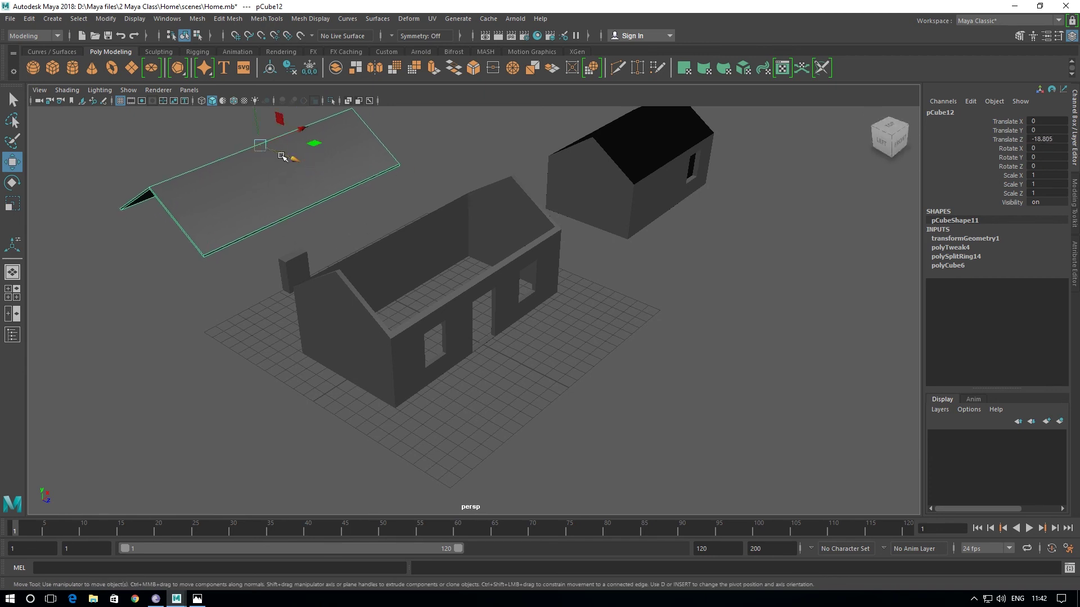
pyautogui.moveTo(294, 159)
pyautogui.mouseDown()
pyautogui.moveTo(458, 216)
pyautogui.moveTo(476, 235)
pyautogui.mouseUp()
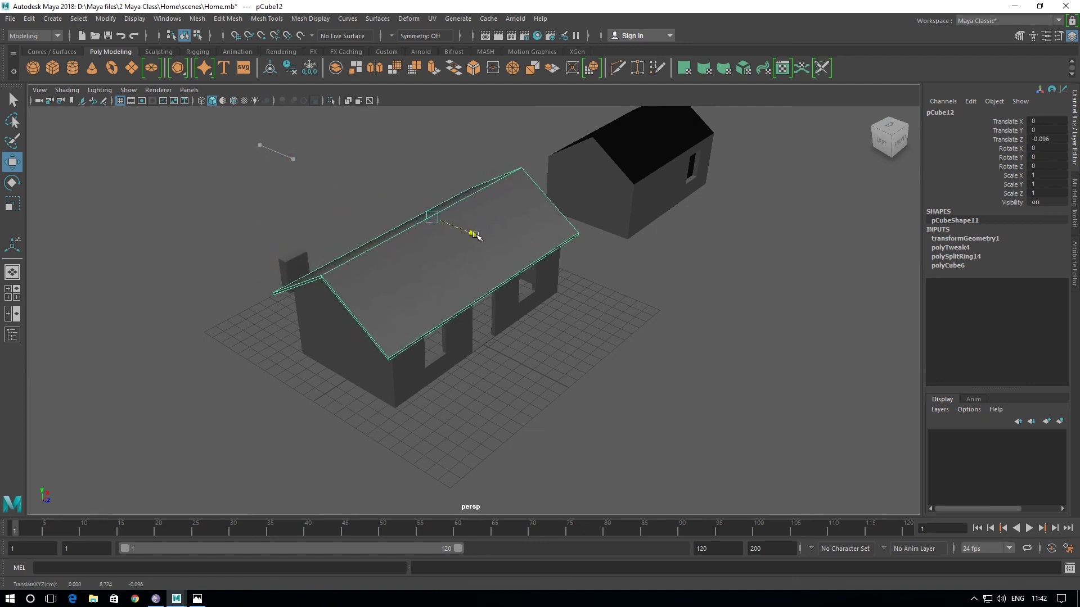
pyautogui.press('space')
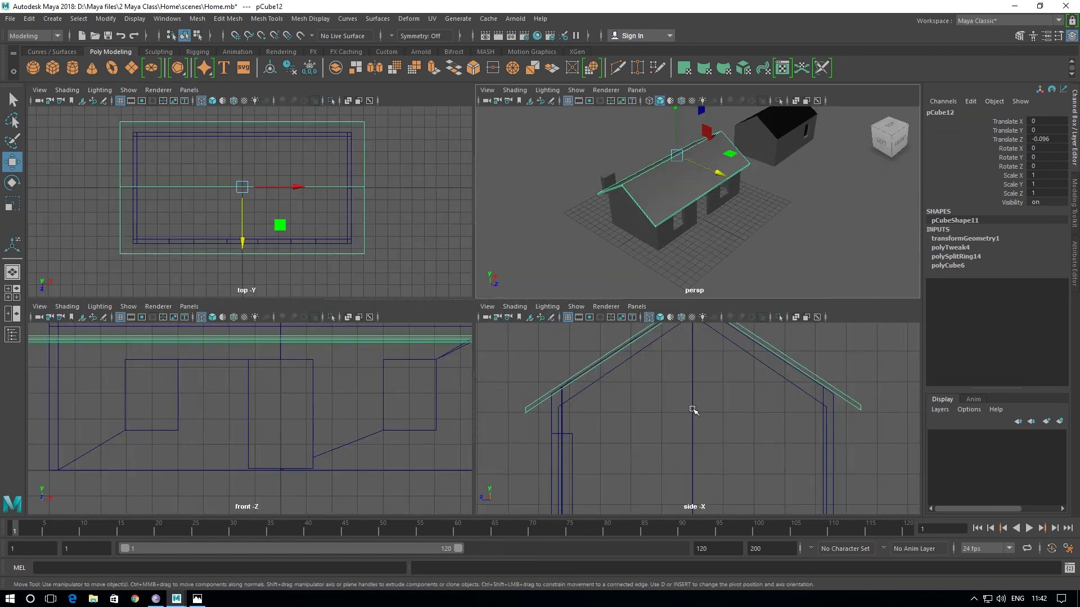
pyautogui.press('space')
pyautogui.keyDown('alt'); pyautogui.moveTo(418, 305); pyautogui.dragTo(434, 320, button='middle'); pyautogui.keyUp('alt')
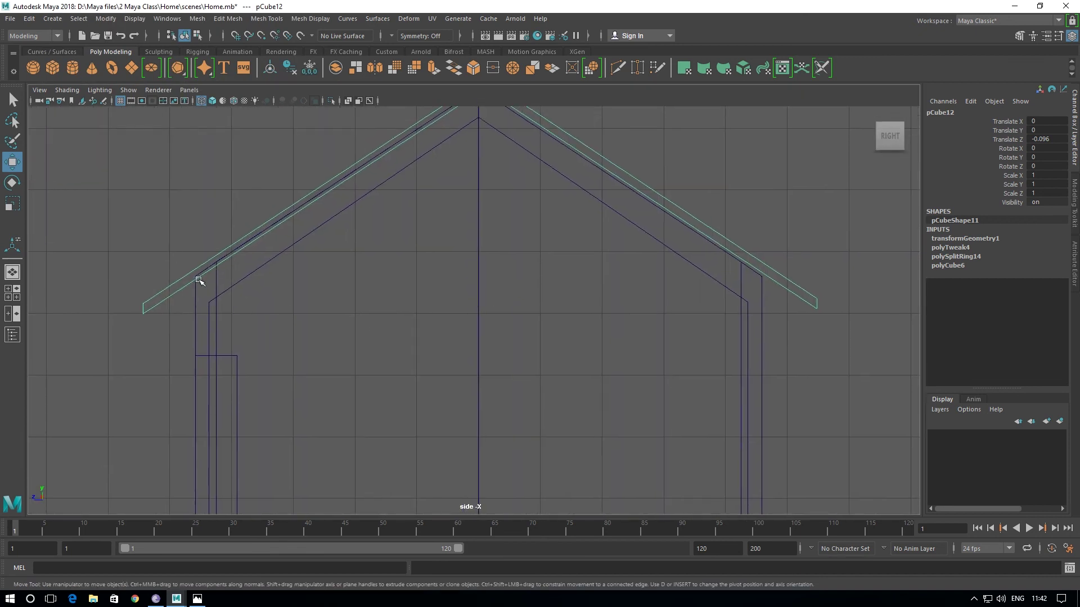
pyautogui.keyDown('alt'); pyautogui.moveTo(544, 149); pyautogui.dragTo(527, 223, button='middle'); pyautogui.keyUp('alt')
pyautogui.moveTo(414, 158); pyautogui.dragTo(417, 161)
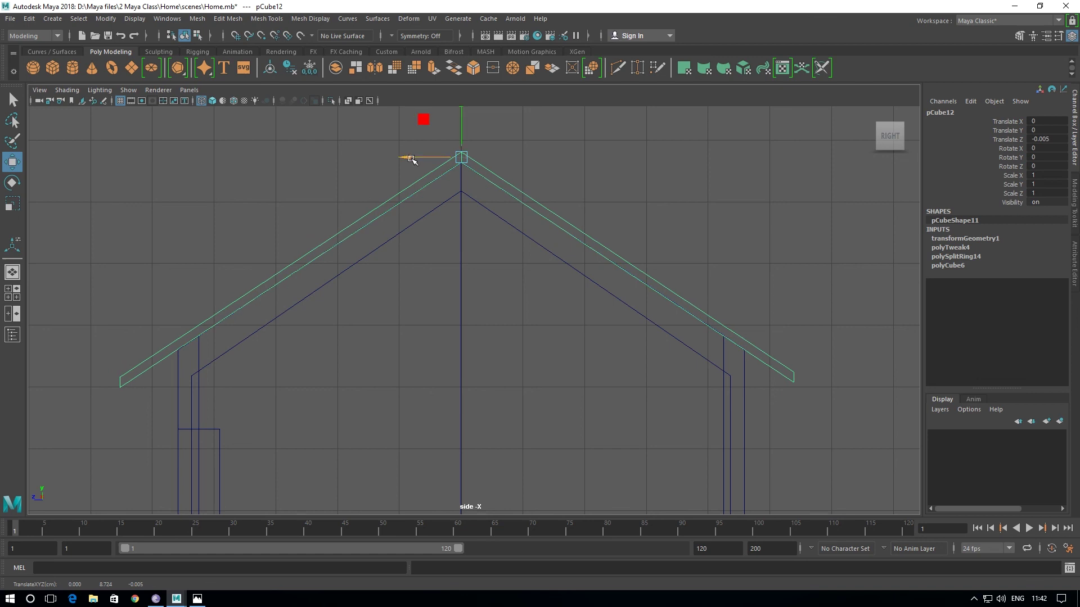
pyautogui.press('space')
pyautogui.press('space')
pyautogui.moveTo(461, 236)
pyautogui.keyDown('alt'); pyautogui.mouseDown()
pyautogui.moveTo(506, 251)
pyautogui.moveTo(455, 264)
pyautogui.moveTo(448, 330)
pyautogui.moveTo(540, 193)
pyautogui.mouseUp(); pyautogui.keyUp('alt')
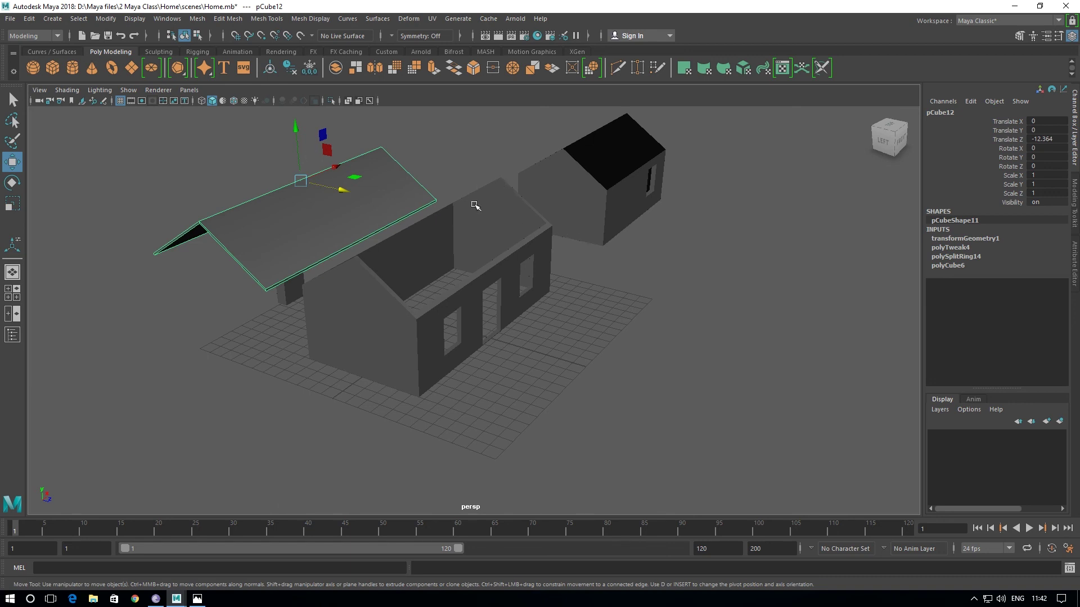
# - Set the roof's Translate Z to 0 and confirm its position from the side
pyautogui.doubleClick(1039, 139)
pyautogui.write('0')
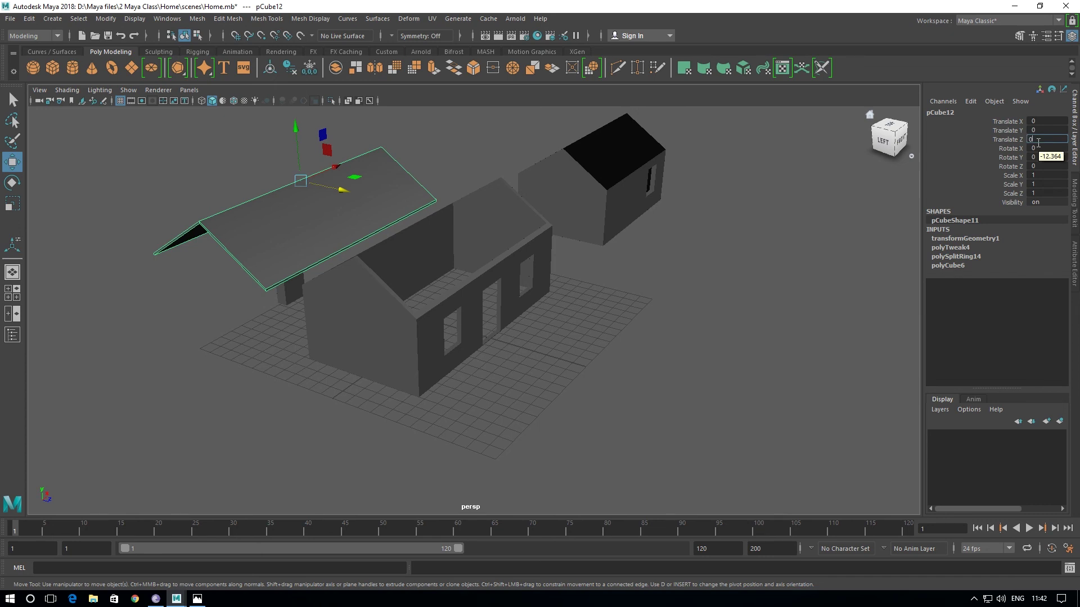
pyautogui.press('Return')
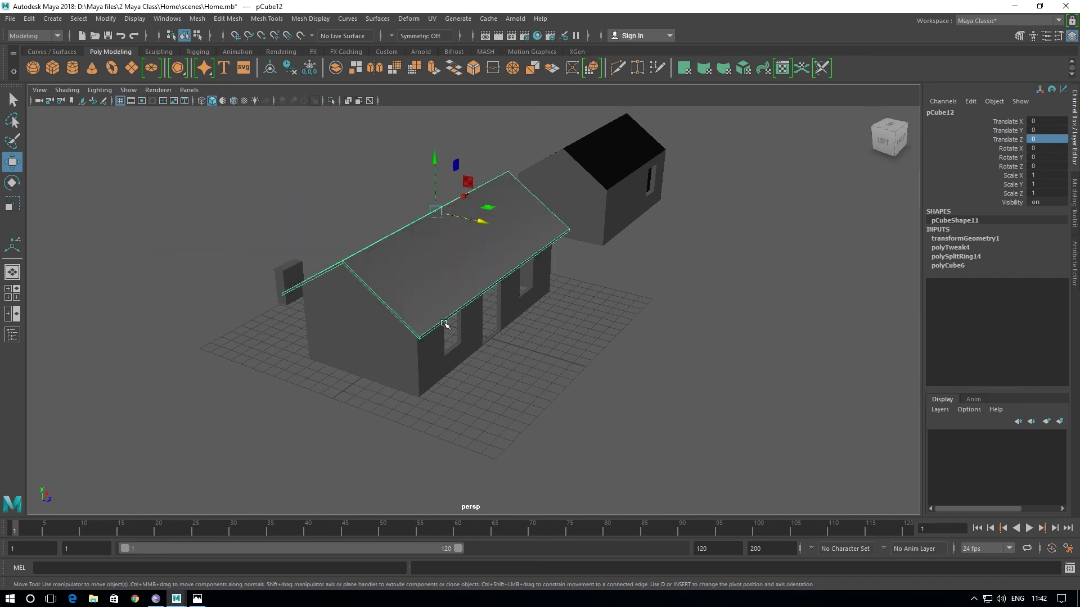
pyautogui.press('space')
pyautogui.press('space')
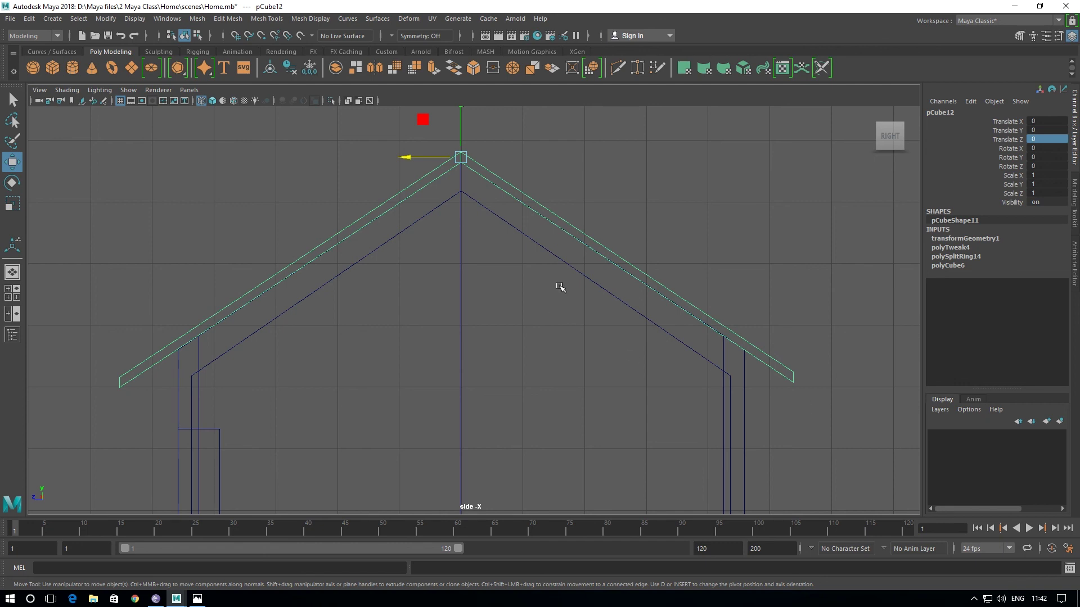
pyautogui.press('space')
pyautogui.press('space')
# - Deselect the roof and select the small separate house
pyautogui.keyDown('alt'); pyautogui.moveTo(692, 320); pyautogui.dragTo(622, 301); pyautogui.keyUp('alt')
pyautogui.click(662, 330)
pyautogui.moveTo(663, 330)
pyautogui.keyDown('alt'); pyautogui.mouseDown()
pyautogui.moveTo(665, 246)
pyautogui.moveTo(776, 332)
pyautogui.mouseUp(); pyautogui.keyUp('alt')
# - Delete the small house and move the chimney block far along X to 85.098
pyautogui.press('Delete')
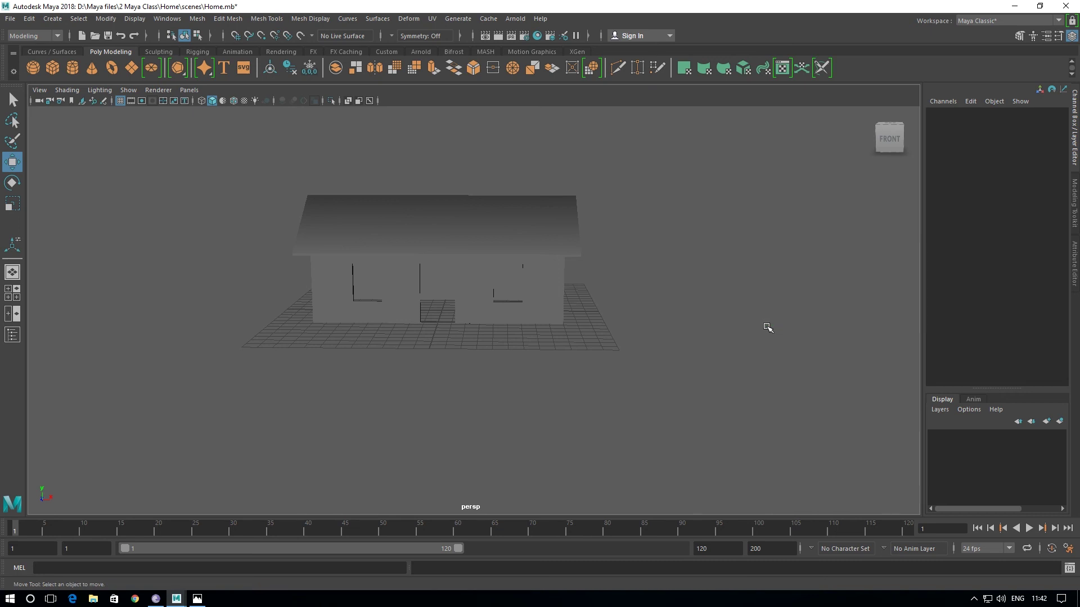
pyautogui.moveTo(285, 403)
pyautogui.keyDown('alt'); pyautogui.mouseDown()
pyautogui.moveTo(372, 391)
pyautogui.moveTo(336, 396)
pyautogui.moveTo(270, 266)
pyautogui.moveTo(309, 294)
pyautogui.mouseUp(); pyautogui.keyUp('alt')
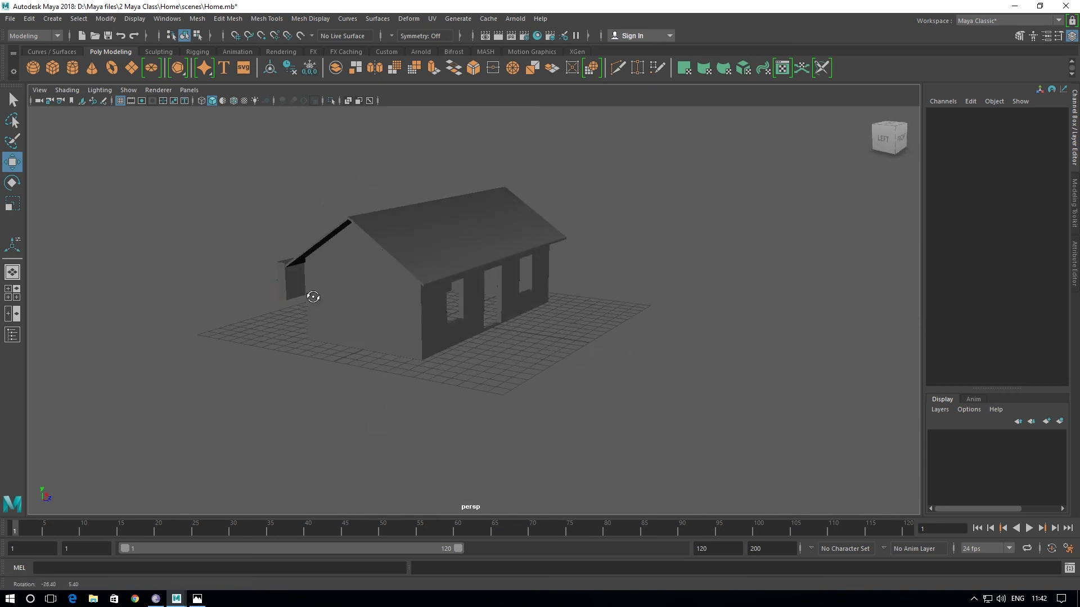
pyautogui.click(284, 294)
pyautogui.moveTo(330, 289)
pyautogui.mouseDown()
pyautogui.moveTo(689, 174)
pyautogui.moveTo(644, 278)
pyautogui.moveTo(511, 265)
pyautogui.moveTo(661, 275)
pyautogui.mouseUp()
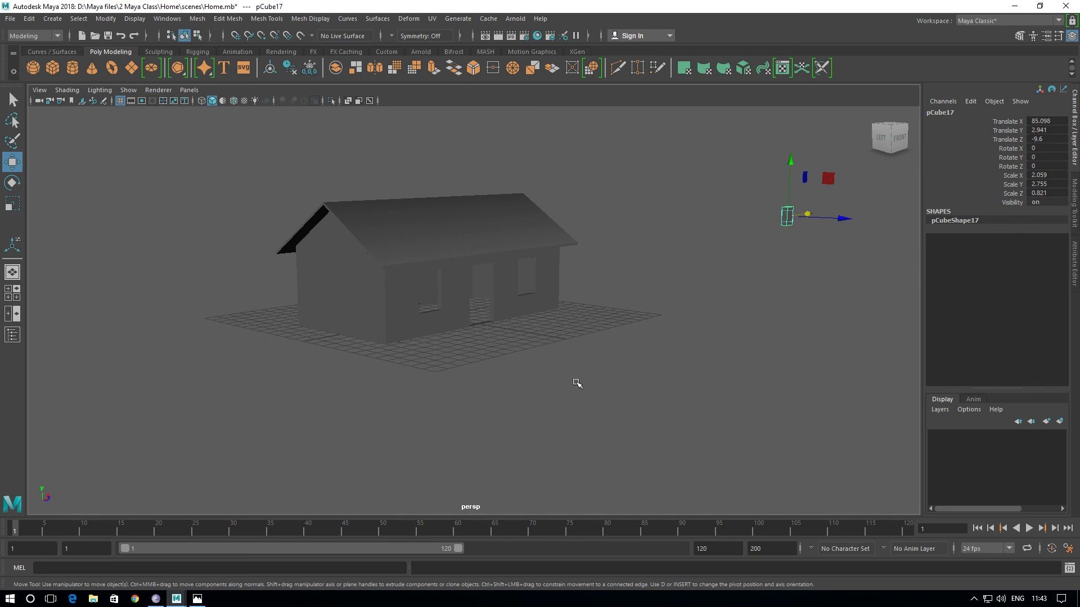
# - Open and dismiss the Modify menu, deselect the chimney, and orbit around the finished house
pyautogui.keyDown('alt'); pyautogui.moveTo(578, 381); pyautogui.dragTo(528, 385); pyautogui.keyUp('alt')
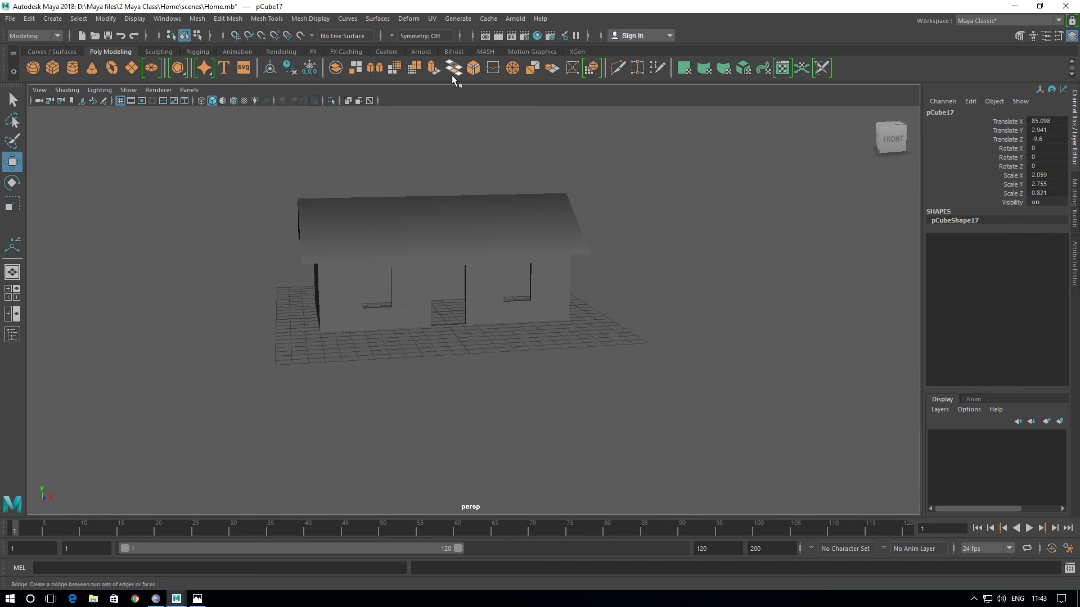
pyautogui.click(105, 19)
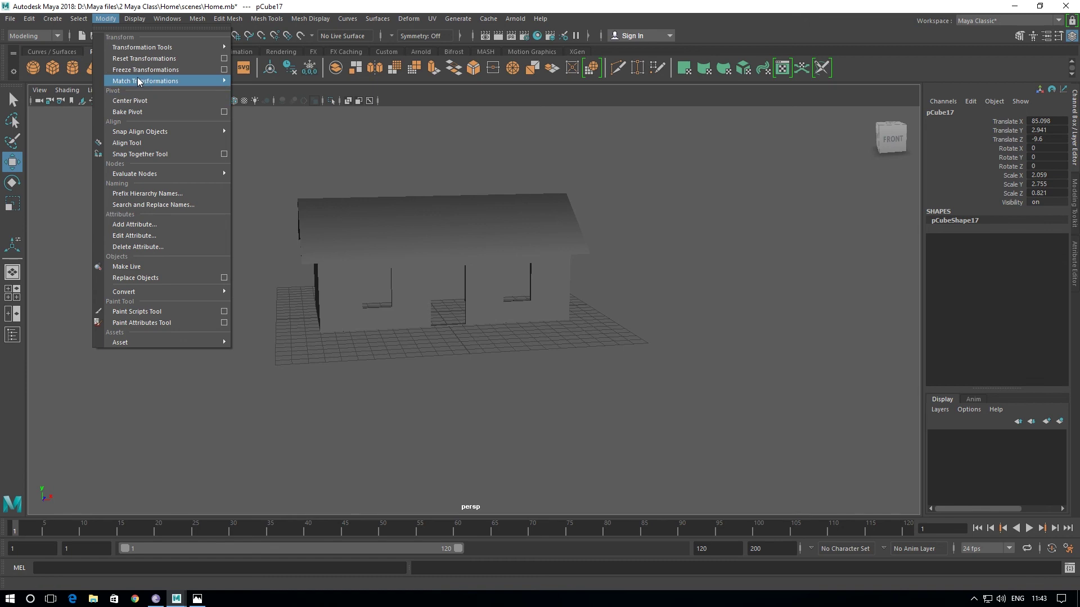
pyautogui.click(627, 309)
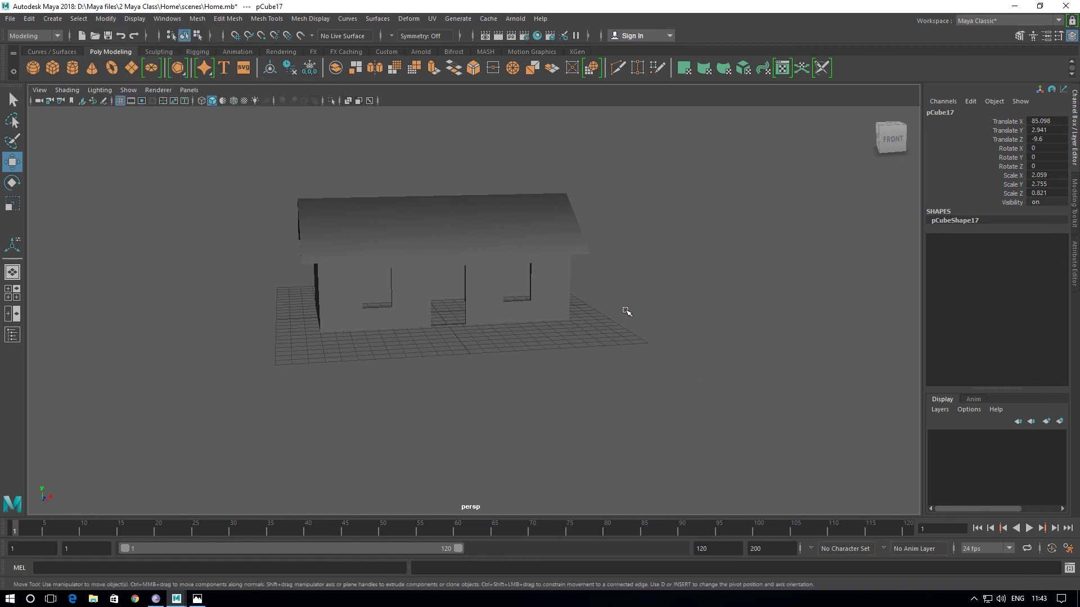
pyautogui.moveTo(498, 337)
pyautogui.keyDown('alt'); pyautogui.mouseDown()
pyautogui.moveTo(527, 348)
pyautogui.moveTo(427, 369)
pyautogui.moveTo(441, 362)
pyautogui.moveTo(434, 379)
pyautogui.moveTo(459, 393)
pyautogui.moveTo(421, 366)
pyautogui.moveTo(465, 367)
pyautogui.moveTo(452, 372)
pyautogui.mouseUp(); pyautogui.keyUp('alt')
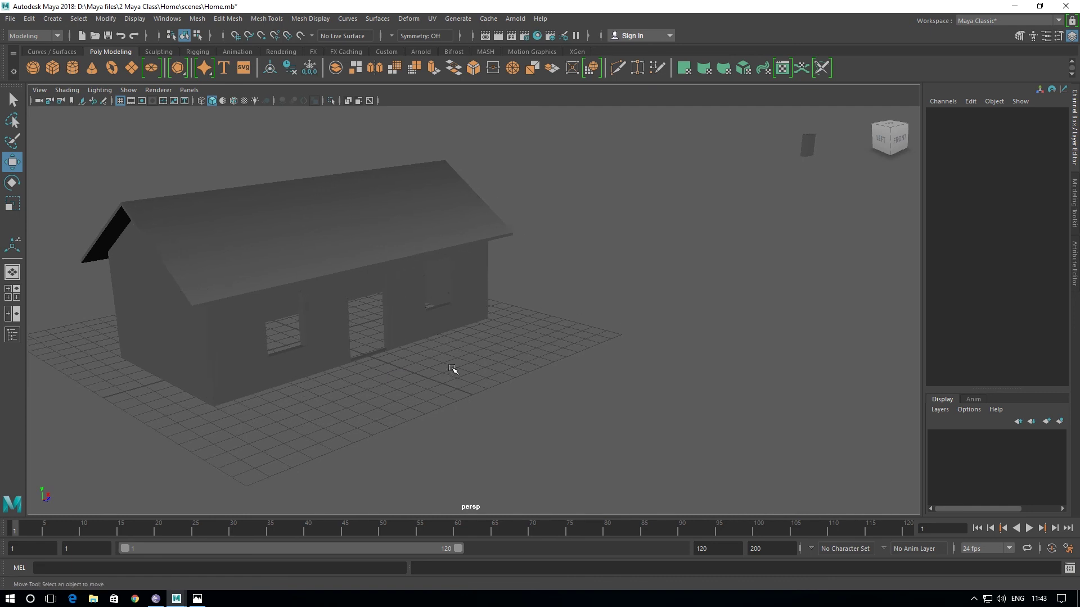